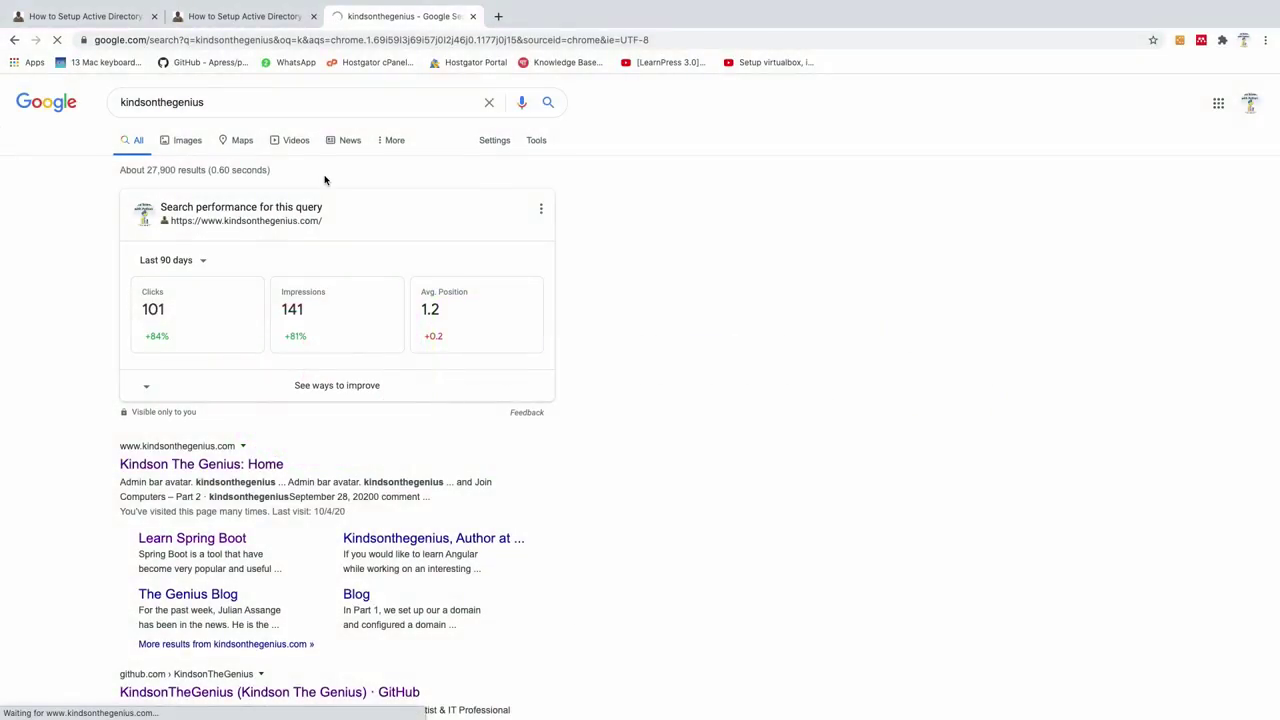
Open the Active Directory Part 2 post from the Kindson The Genius homepage
{"action": "left_click", "coordinate": [249, 16]}
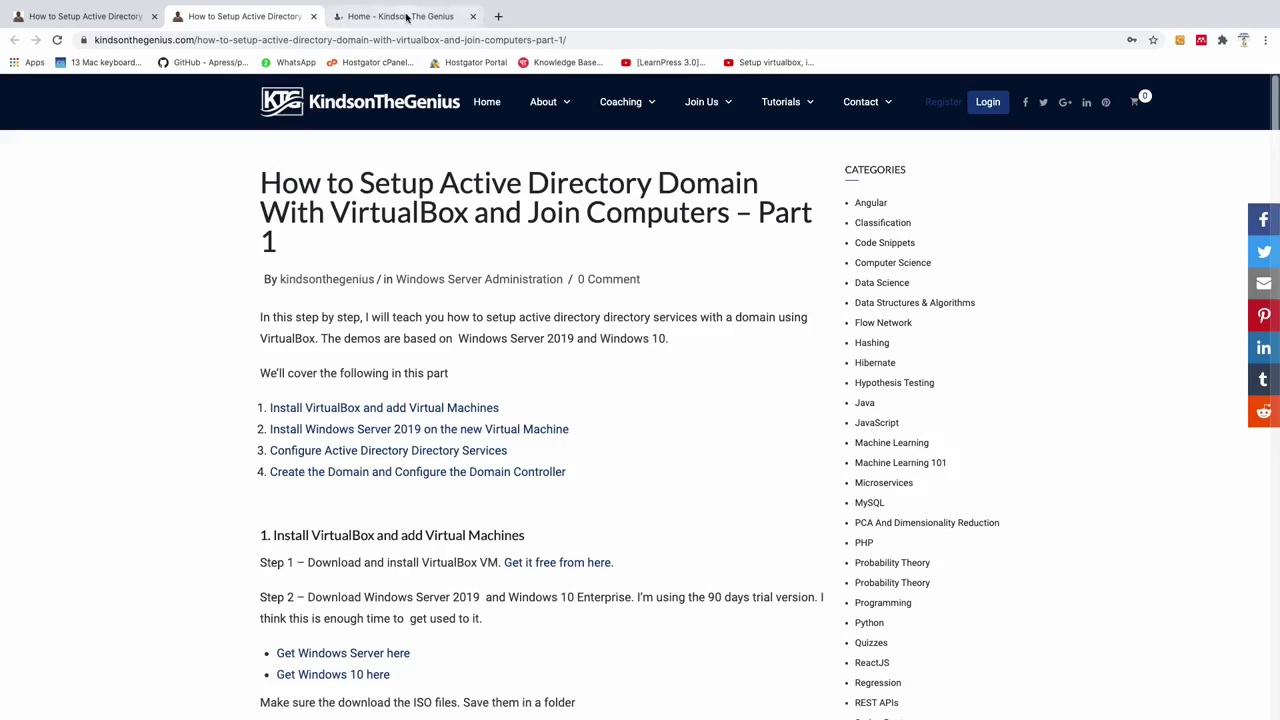
{"action": "left_click", "coordinate": [400, 16]}
{"action": "scroll", "coordinate": [639, 594], "scroll_direction": "down", "scroll_amount": 3}
{"action": "scroll", "coordinate": [639, 594], "scroll_direction": "down", "scroll_amount": 10}
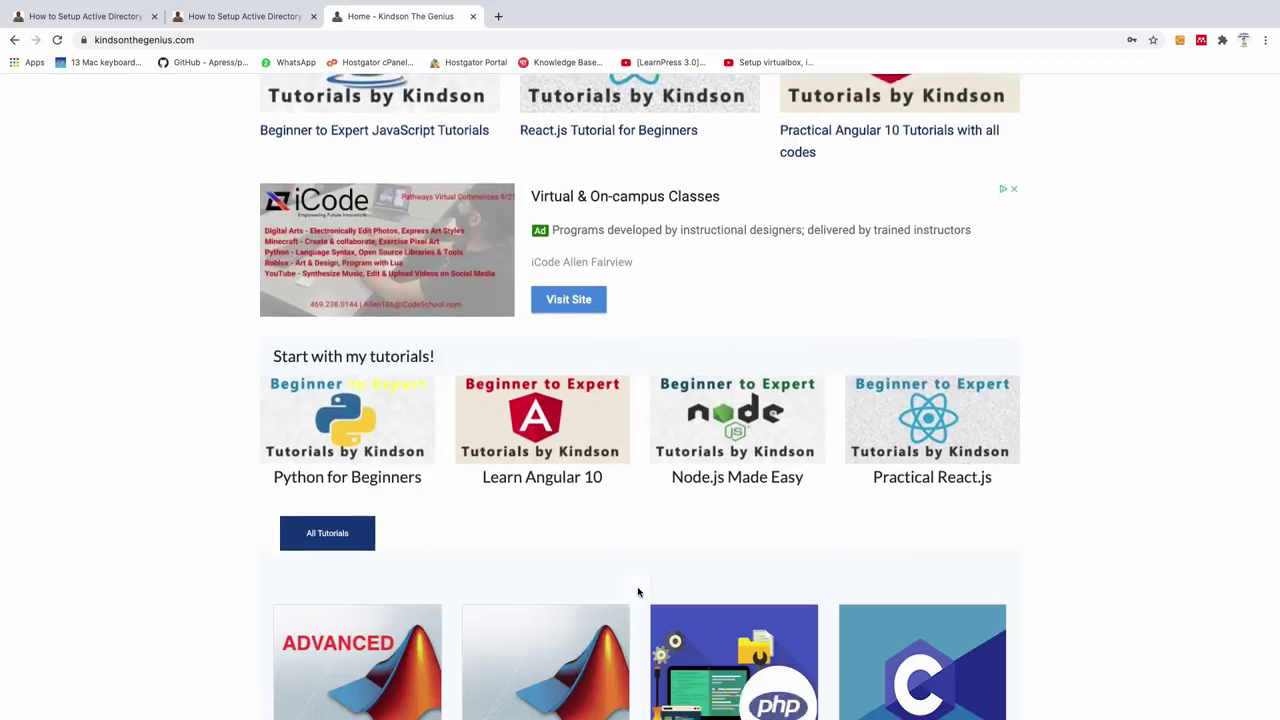
{"action": "scroll", "coordinate": [639, 593], "scroll_direction": "down", "scroll_amount": 6}
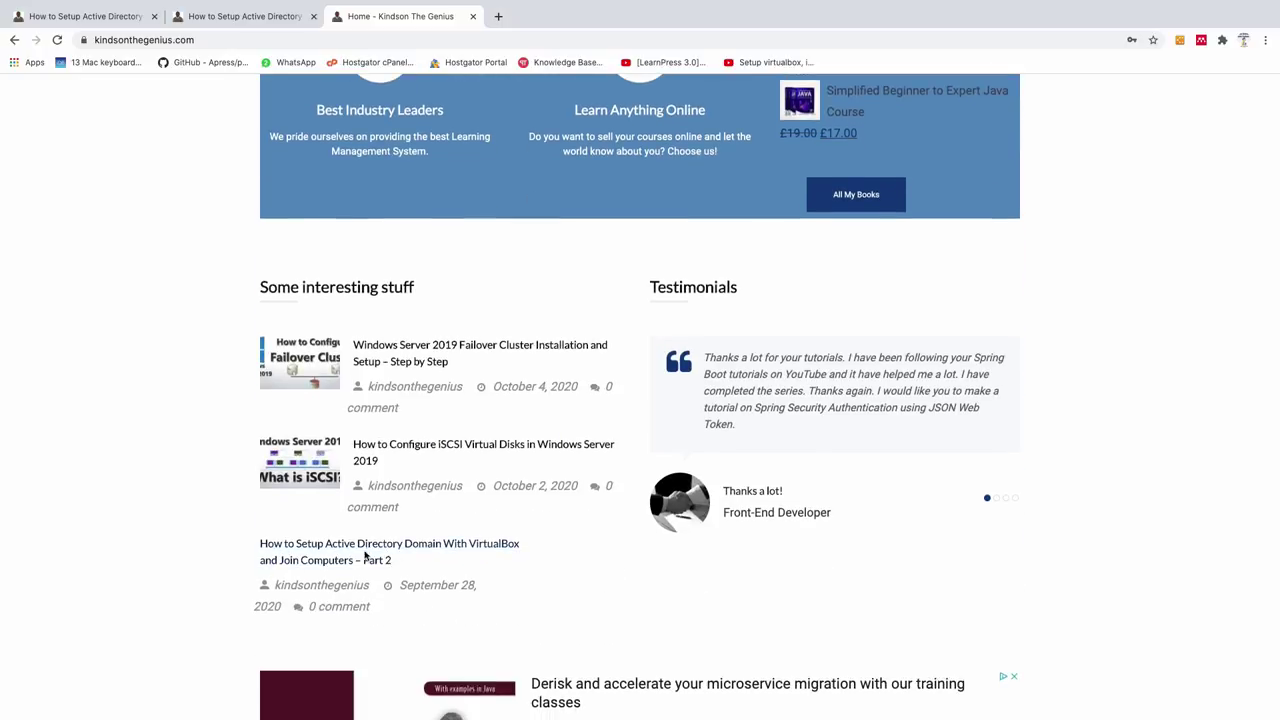
{"action": "left_click", "coordinate": [350, 552]}
{"action": "left_click", "coordinate": [355, 556]}
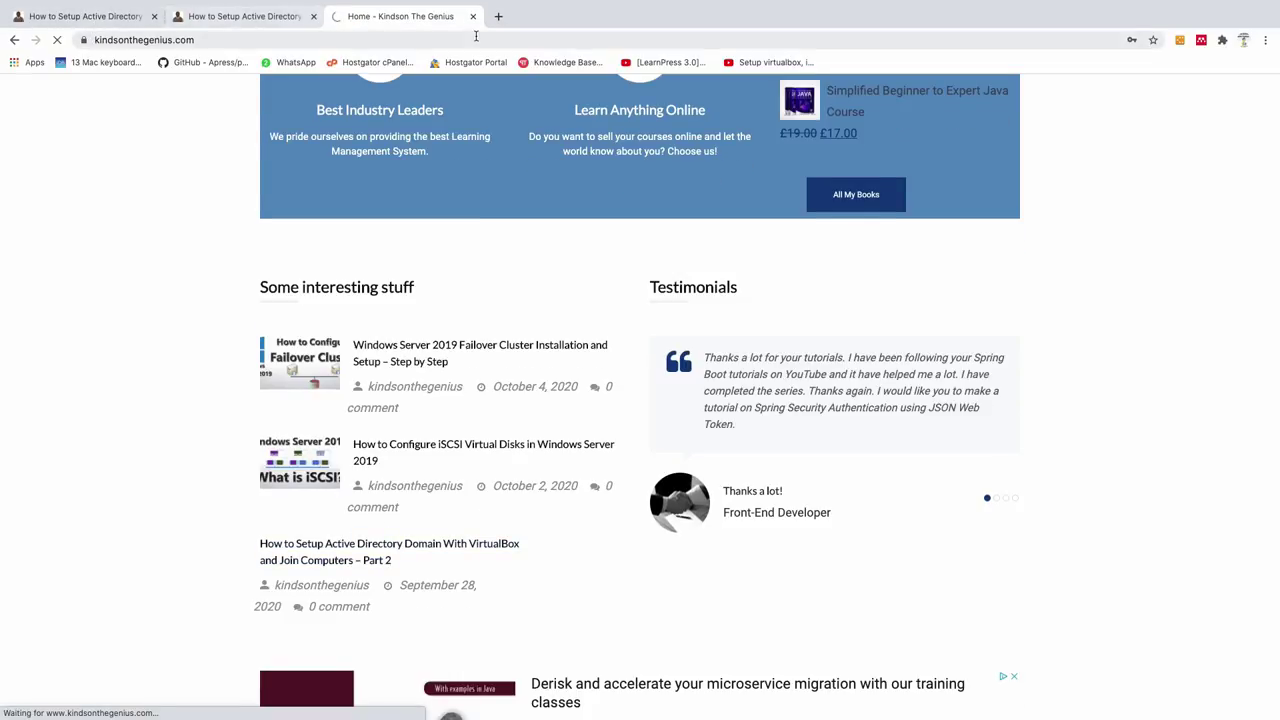
Close the duplicate article tab and the homepage tab, keeping only the Part 2 article
{"action": "left_click", "coordinate": [90, 16]}
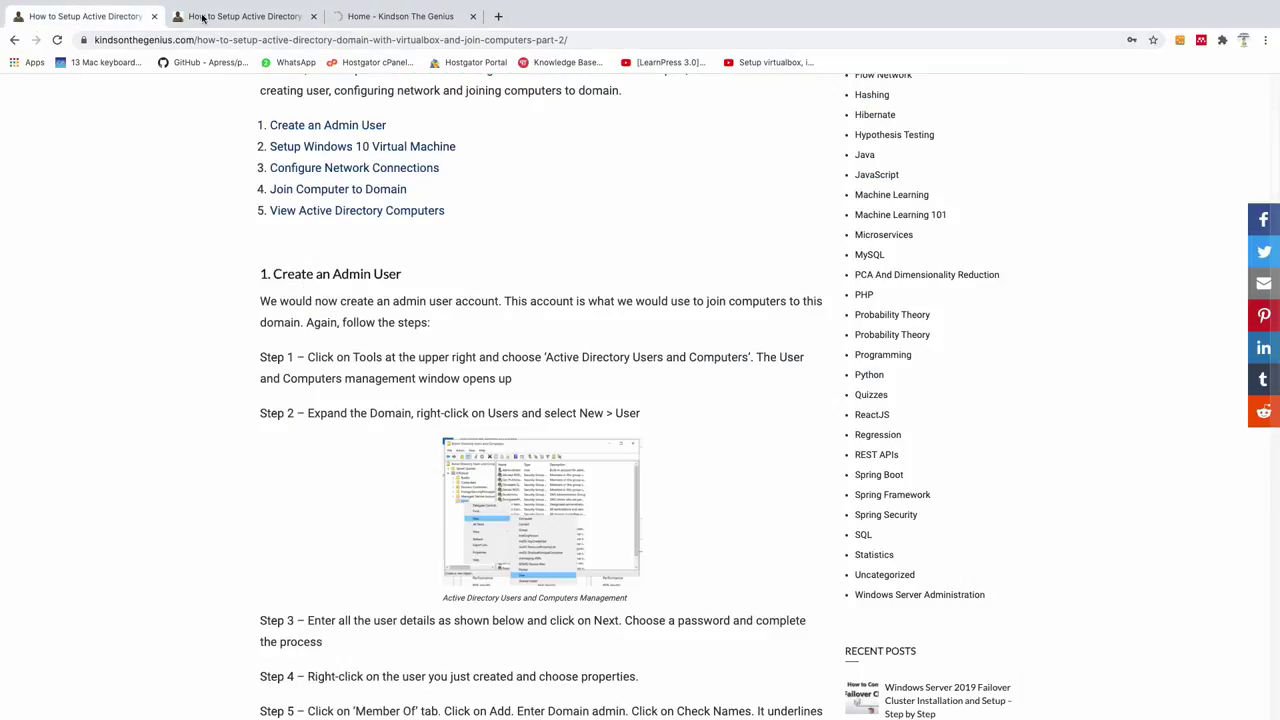
{"action": "left_click", "coordinate": [313, 16]}
{"action": "left_click", "coordinate": [313, 16]}
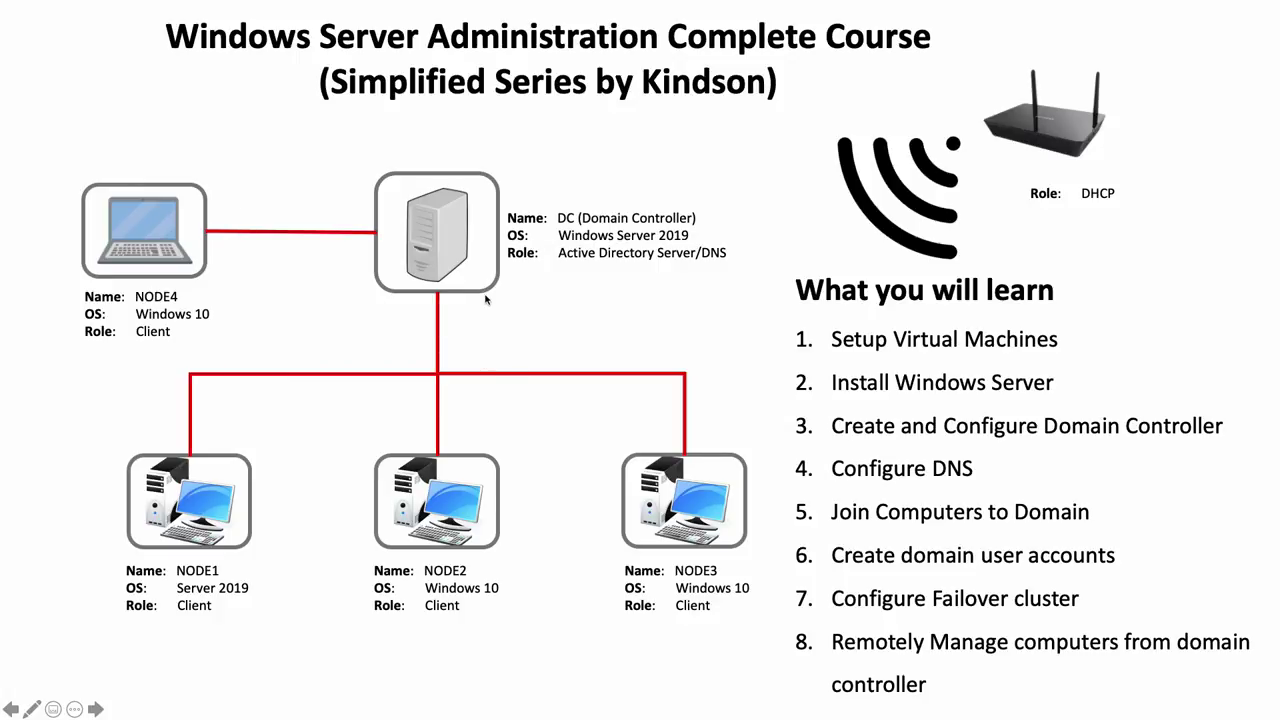
Quit PowerPoint and answer the save prompt for Graphics.pptx
{"action": "mouse_move", "coordinate": [349, 4]}
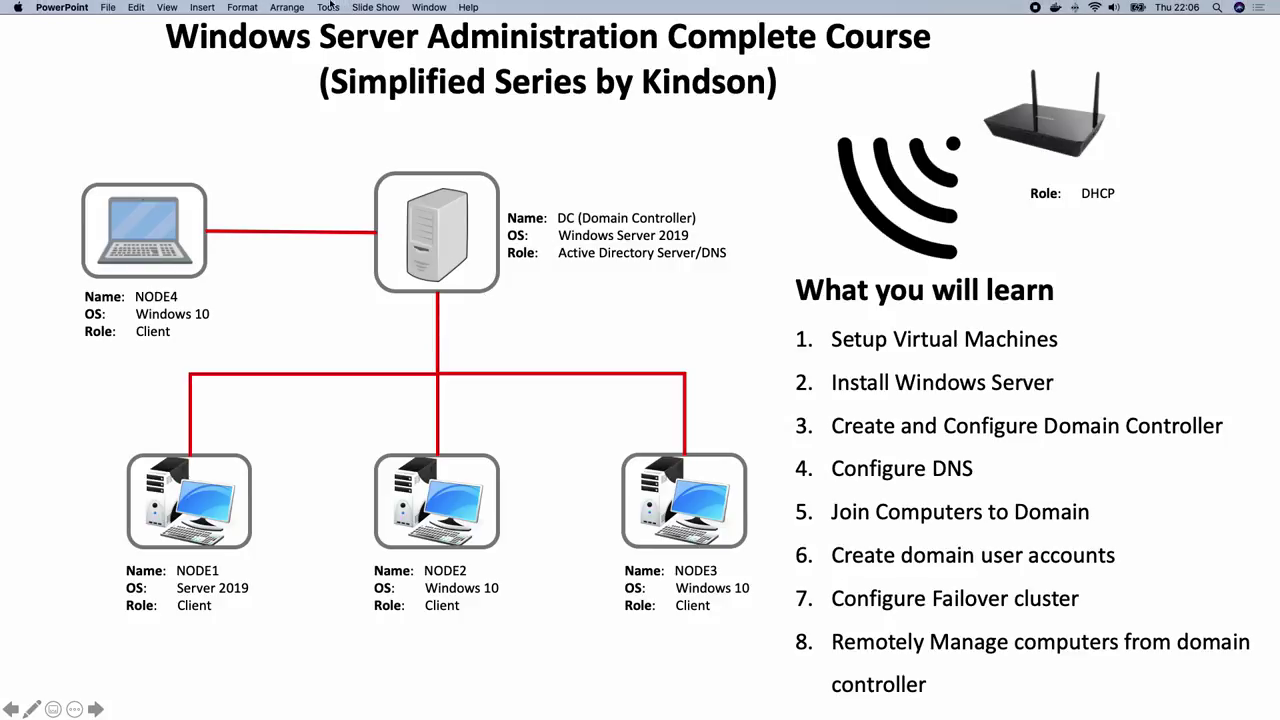
{"action": "left_click", "coordinate": [61, 7]}
{"action": "left_click", "coordinate": [95, 153]}
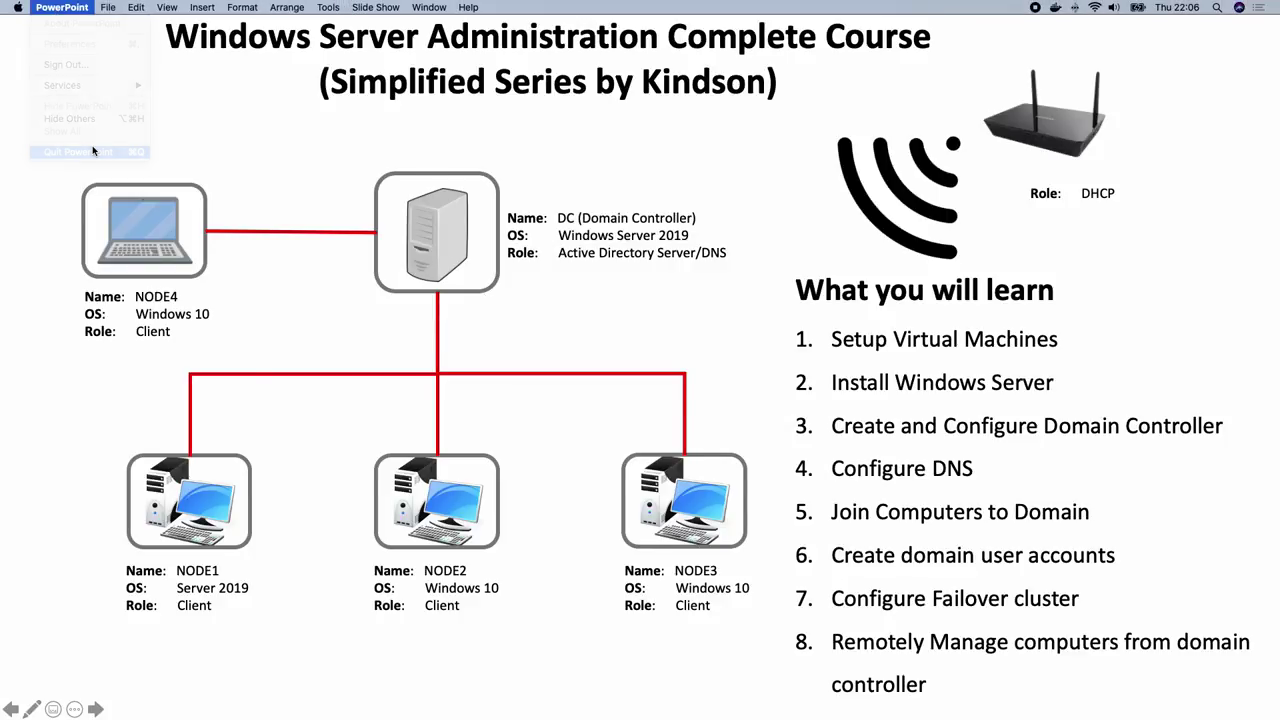
{"action": "left_click", "coordinate": [750, 91]}
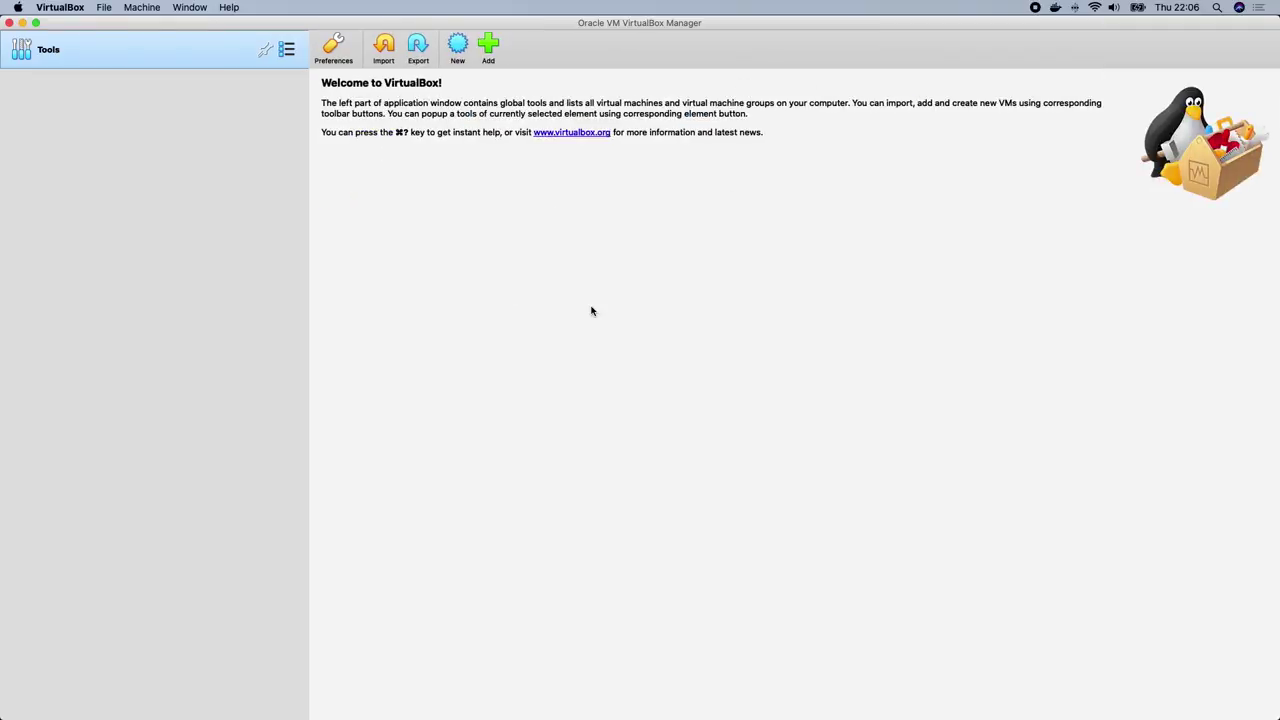
Take Chrome out of full screen, hide it to reveal VirtualBox Manager, then bring it back
{"action": "key", "text": "ctrl+Right"}
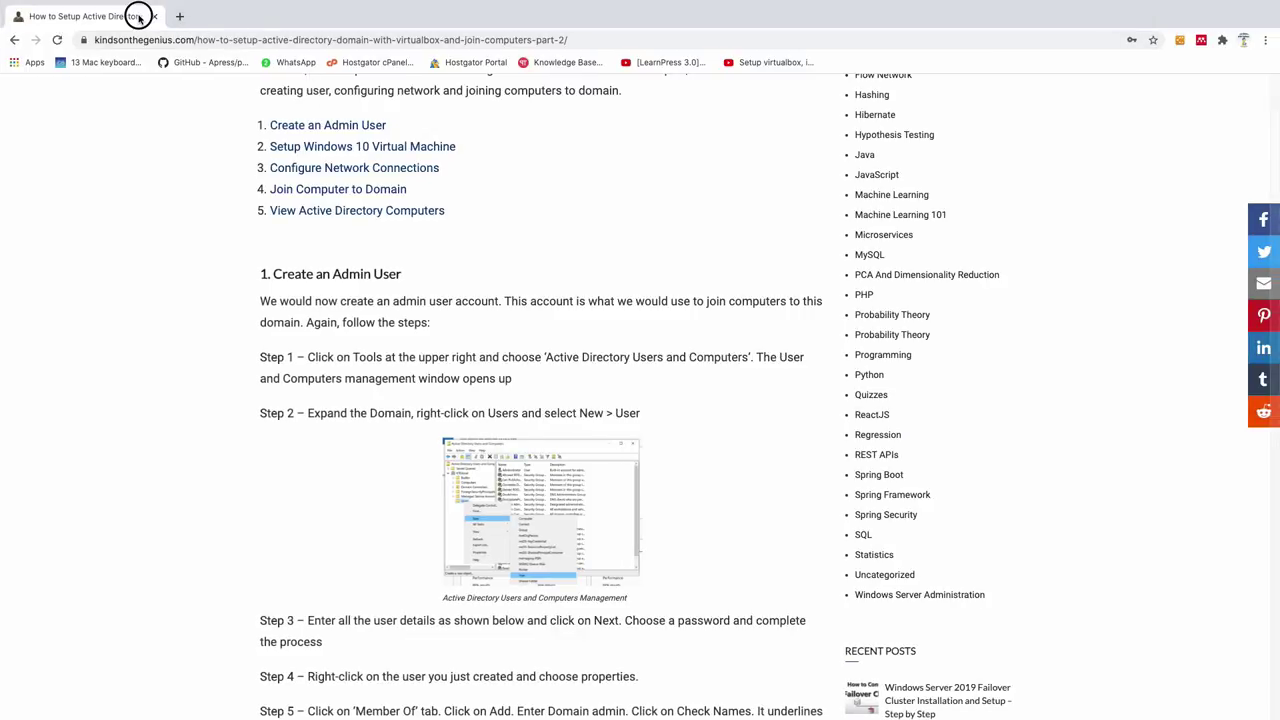
{"action": "key", "text": "ctrl+Right"}
{"action": "key", "text": "ctrl+super+f"}
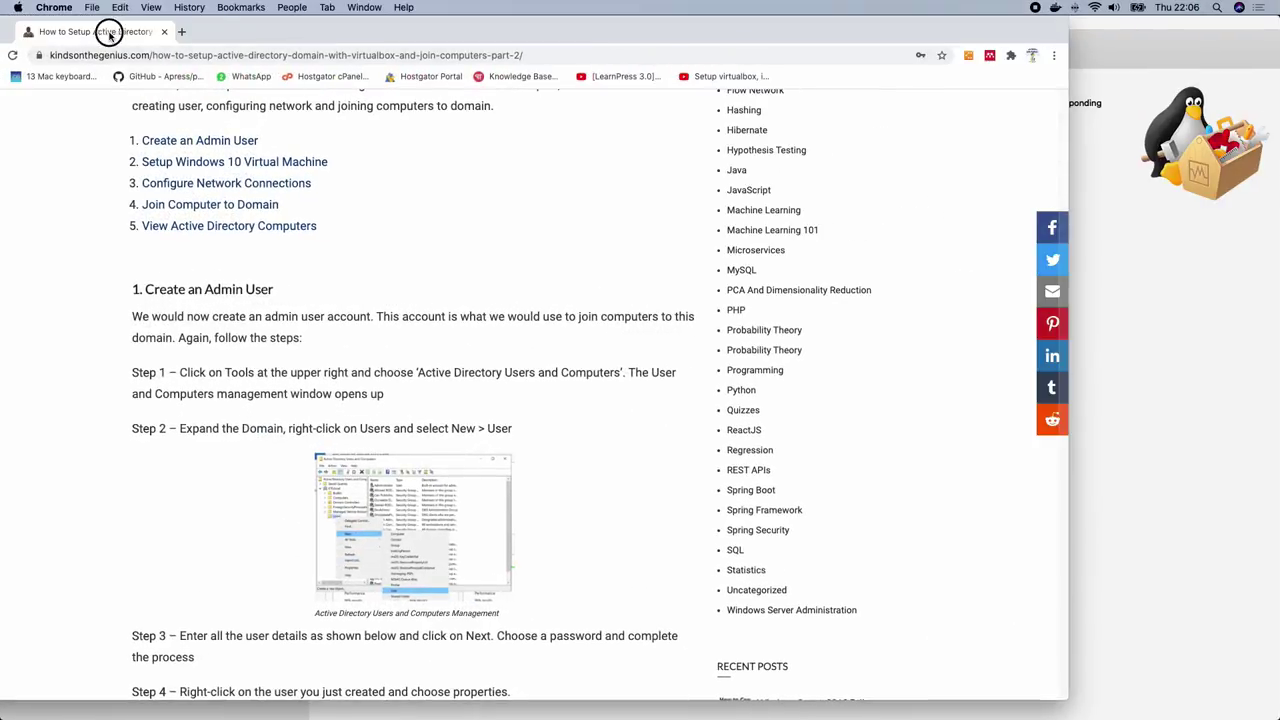
{"action": "key", "text": "super+m"}
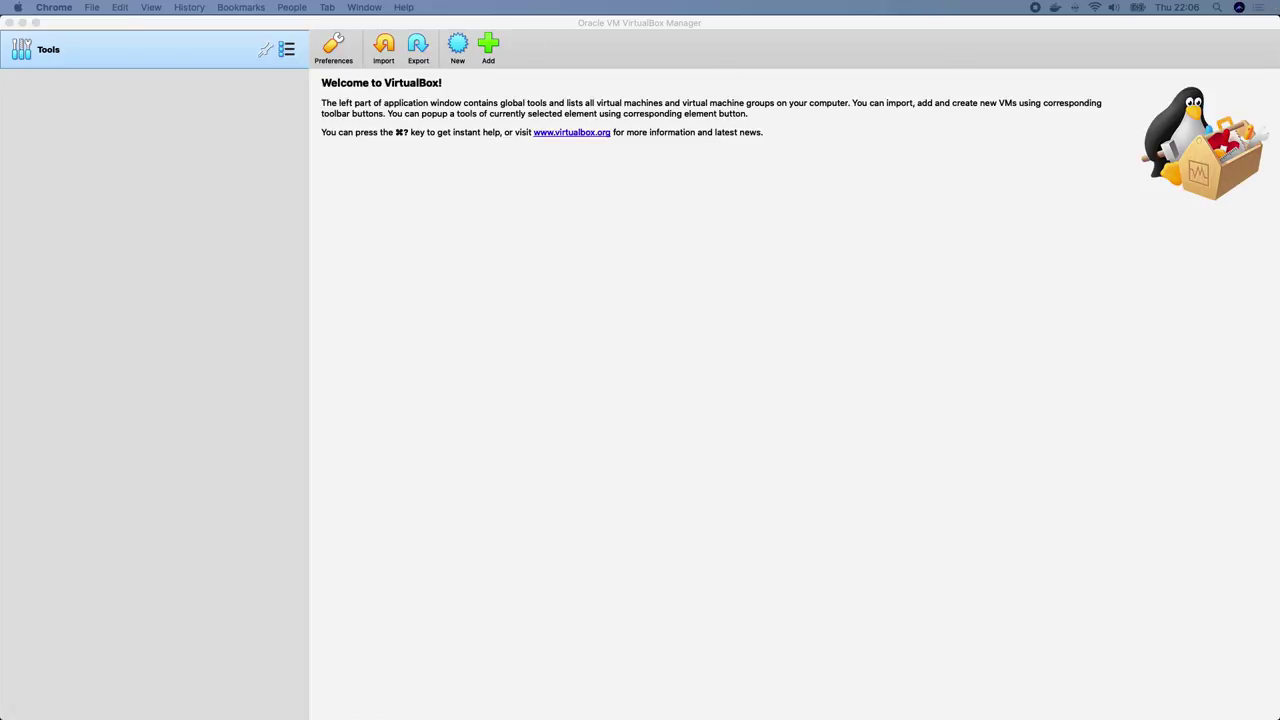
{"action": "key", "text": "F11"}
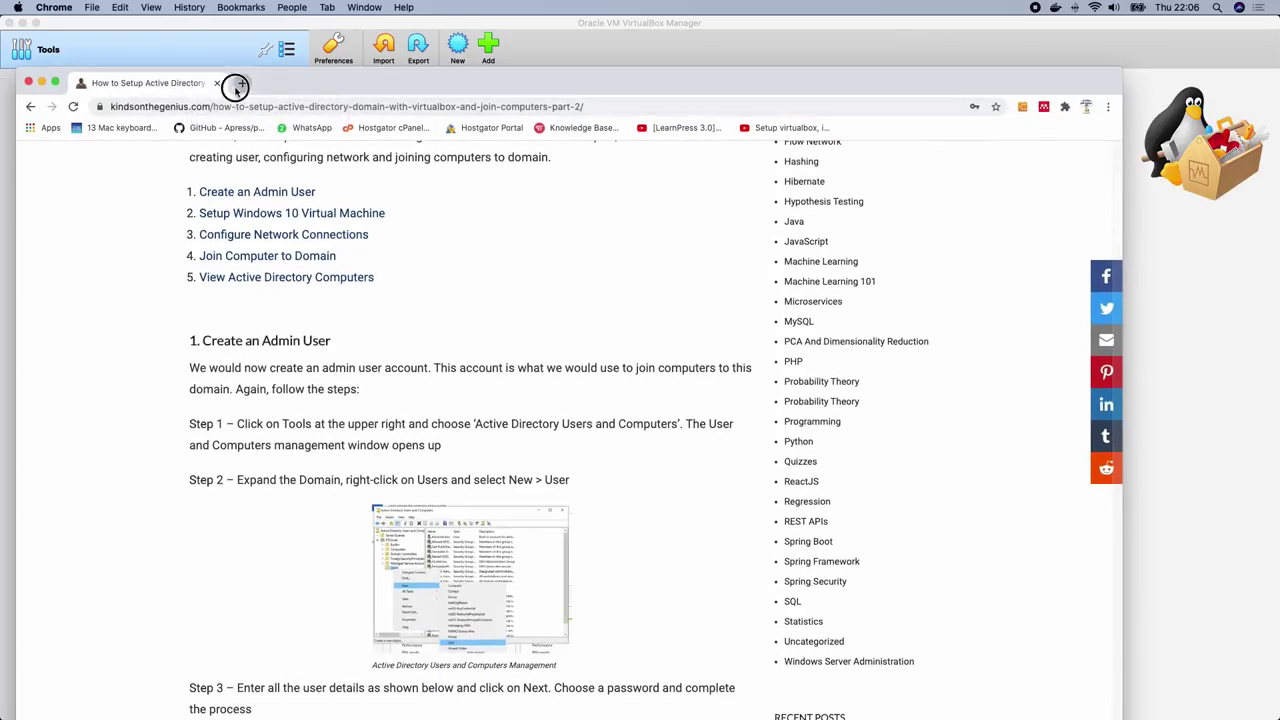
{"action": "left_click", "coordinate": [242, 83]}
Search Google for 'virtualbox download'
{"action": "left_click", "coordinate": [481, 357]}
{"action": "type", "text": "V"}
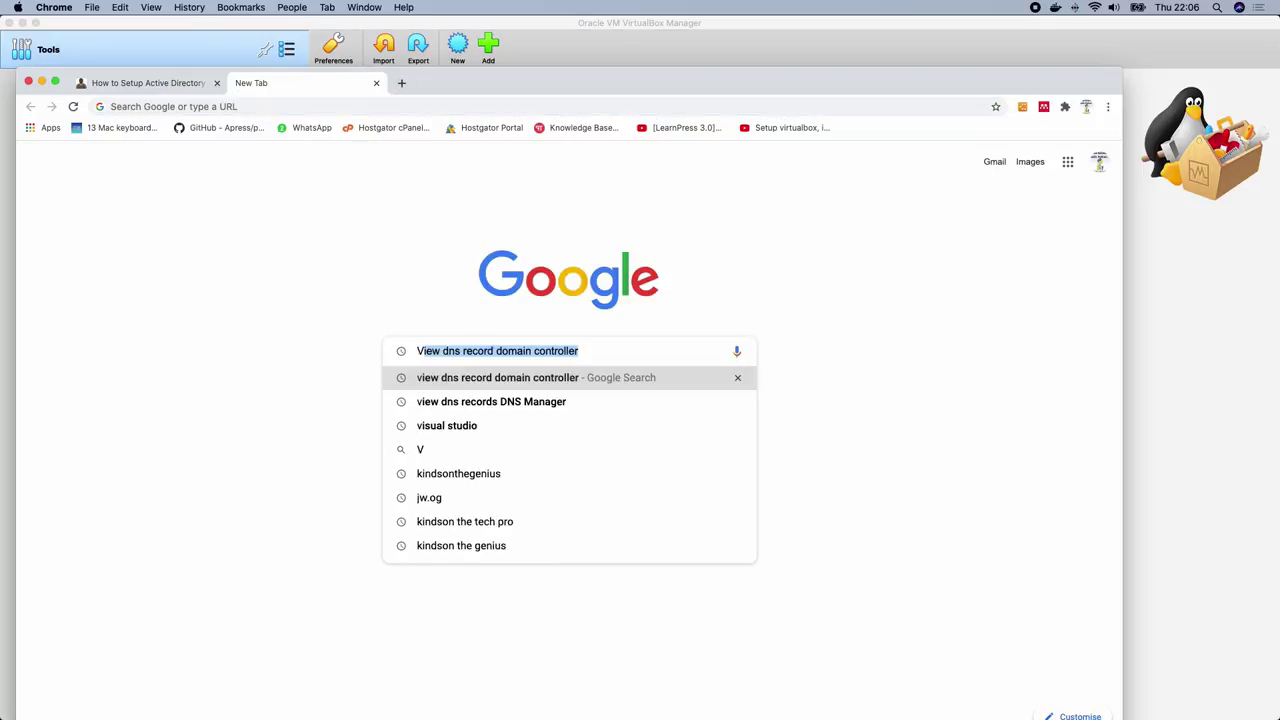
{"action": "type", "text": "irus"}
{"action": "key", "text": "BackSpace"}
{"action": "key", "text": "BackSpace"}
{"action": "type", "text": "tualbo"}
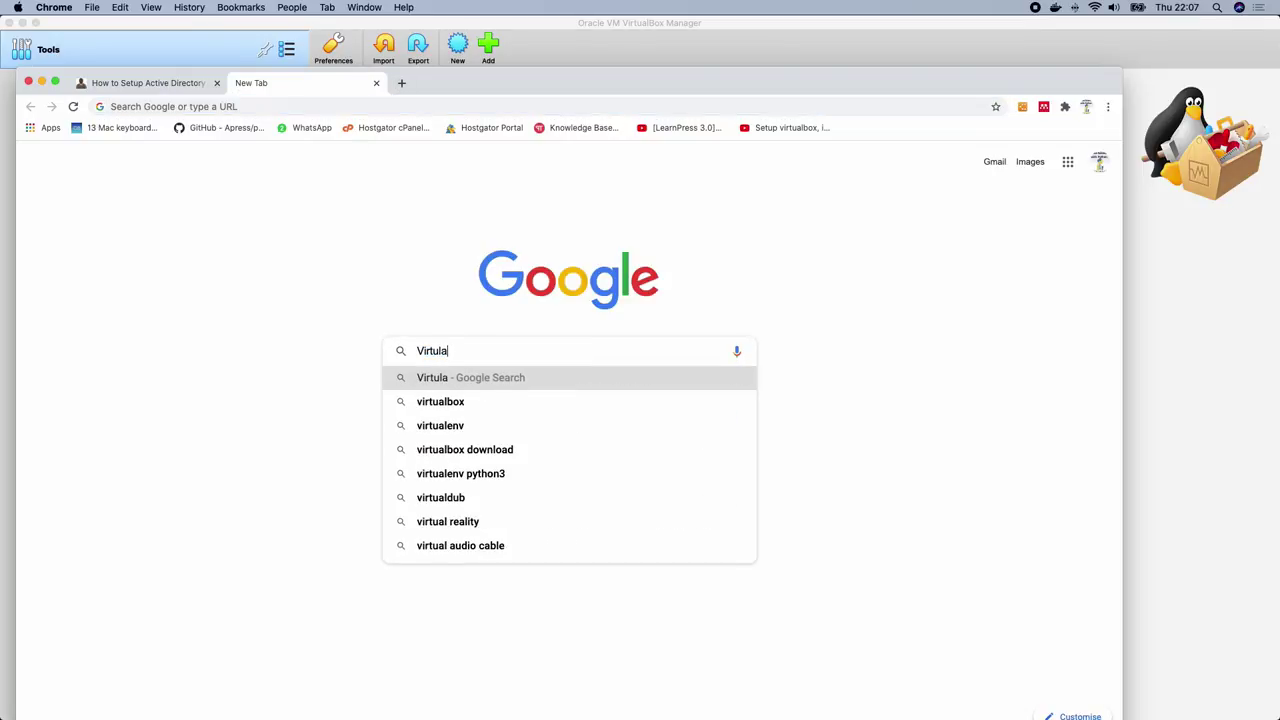
{"action": "type", "text": "x downa"}
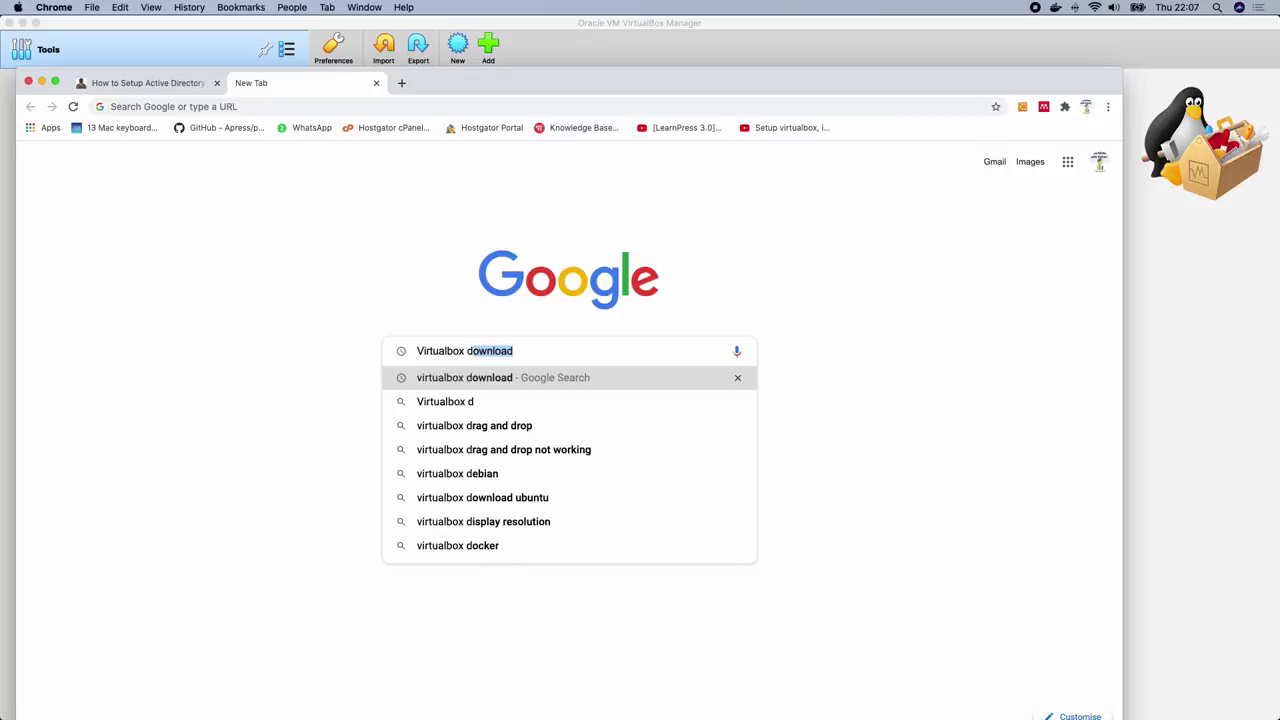
{"action": "key", "text": "BackSpace"}
{"action": "key", "text": "BackSpace"}
{"action": "type", "text": "d"}
{"action": "key", "text": "BackSpace"}
{"action": "type", "text": "nload"}
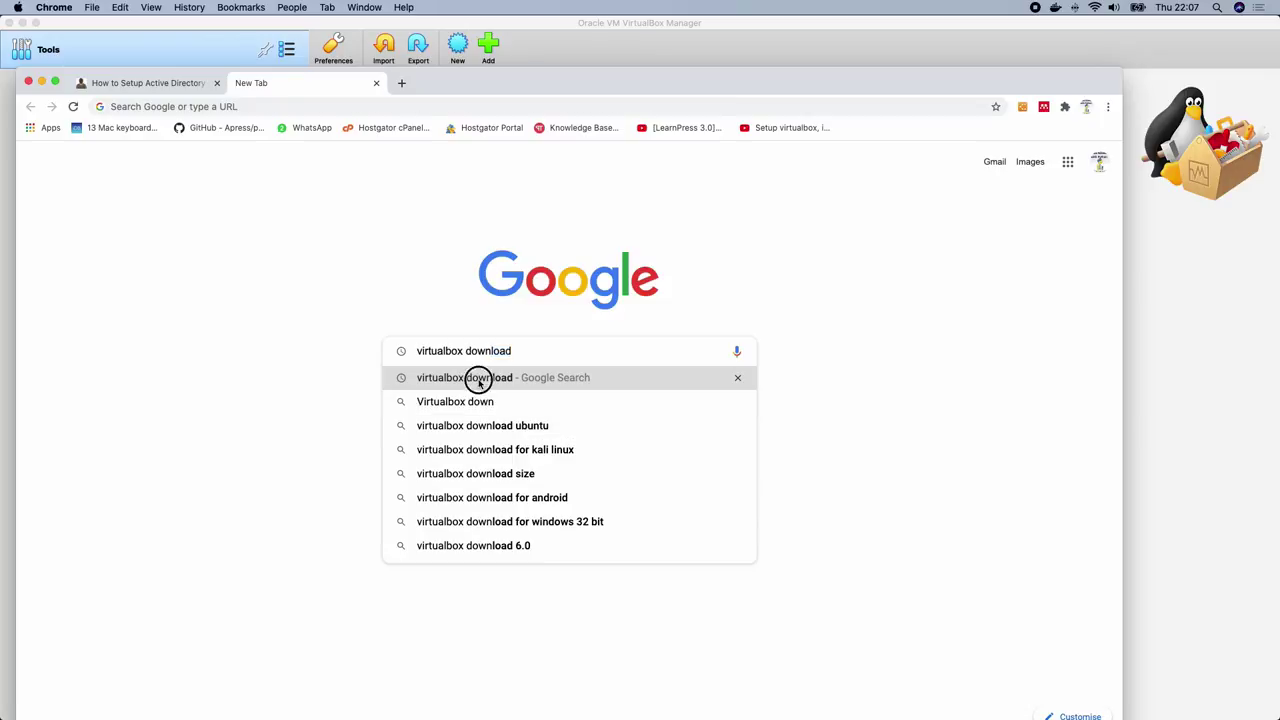
{"action": "left_click", "coordinate": [478, 378]}
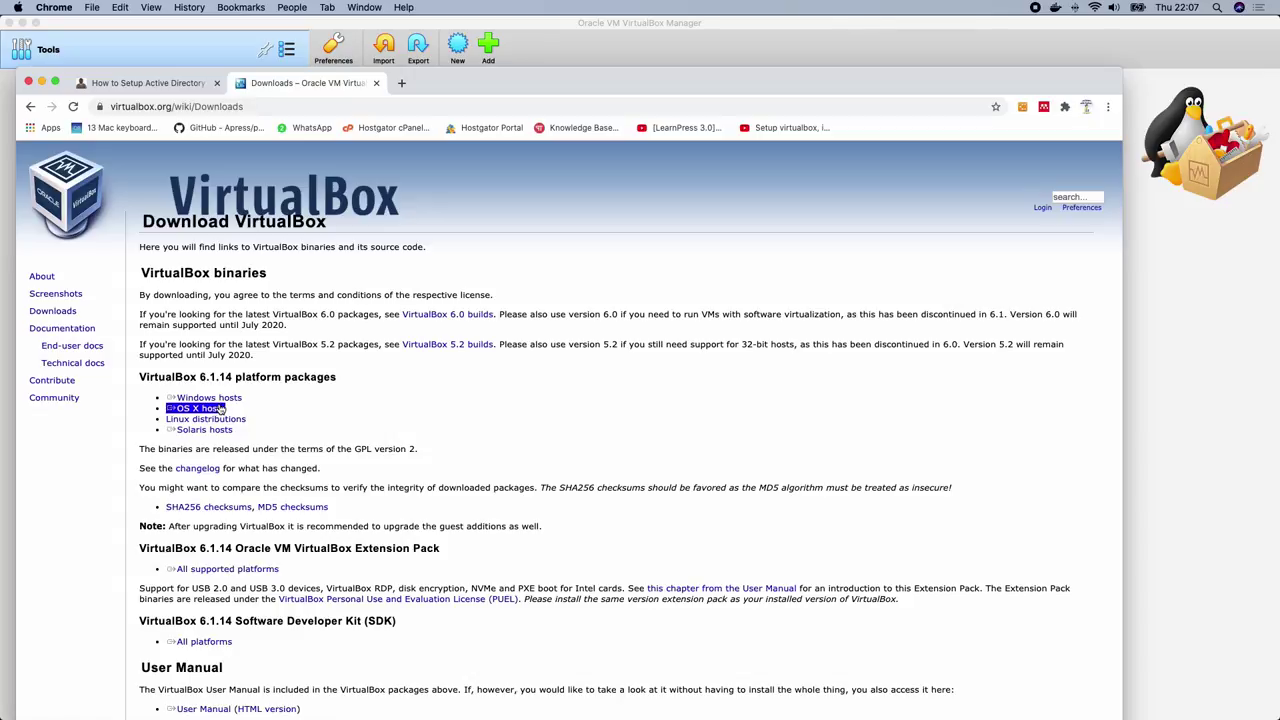
Maximize Chrome on the VirtualBox 6.1.14 Downloads page and put VirtualBox Manager in its own full-screen space
{"action": "left_click_drag", "start_coordinate": [257, 437], "coordinate": [209, 433]}
{"action": "left_click", "coordinate": [564, 369]}
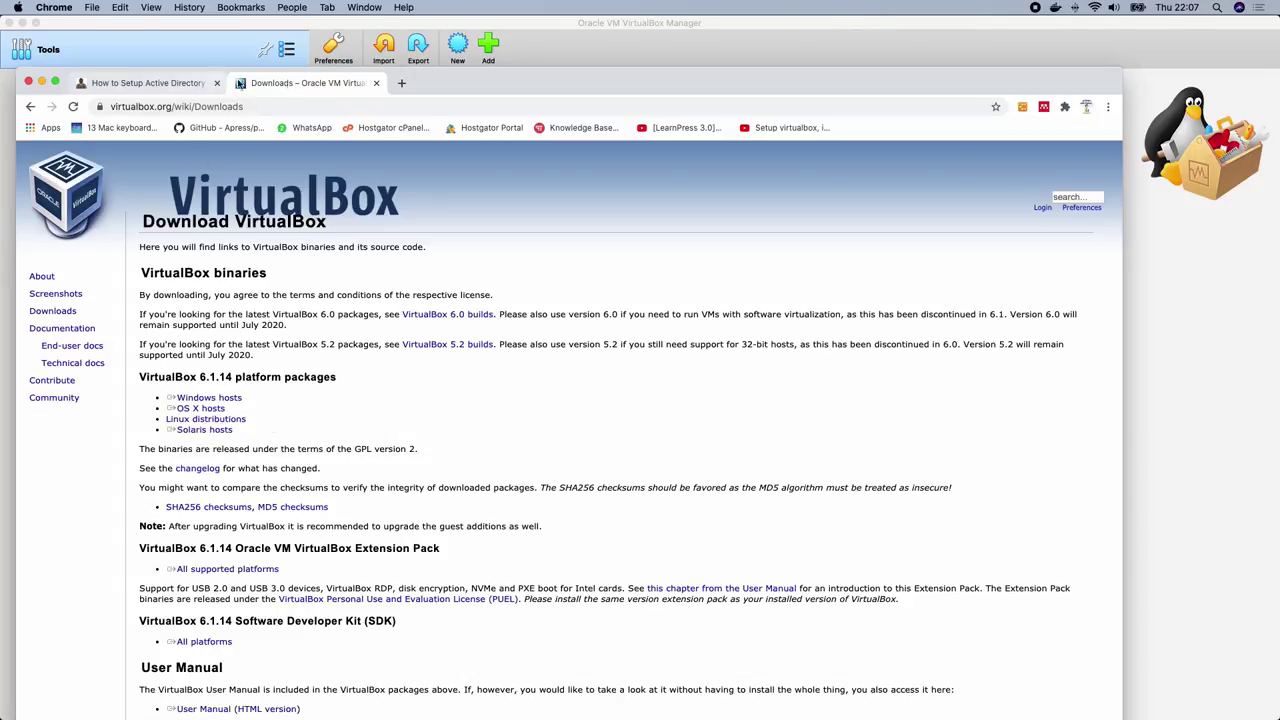
{"action": "double_click", "coordinate": [497, 86]}
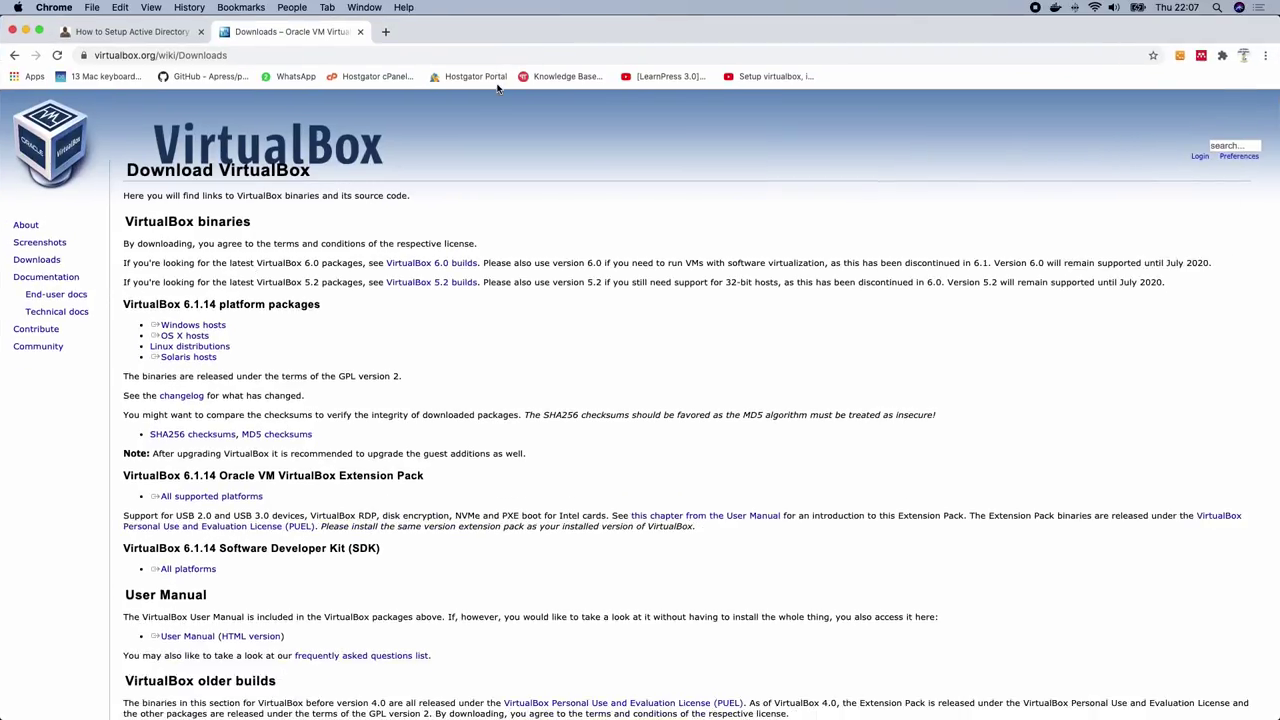
{"action": "mouse_move", "coordinate": [640, 716]}
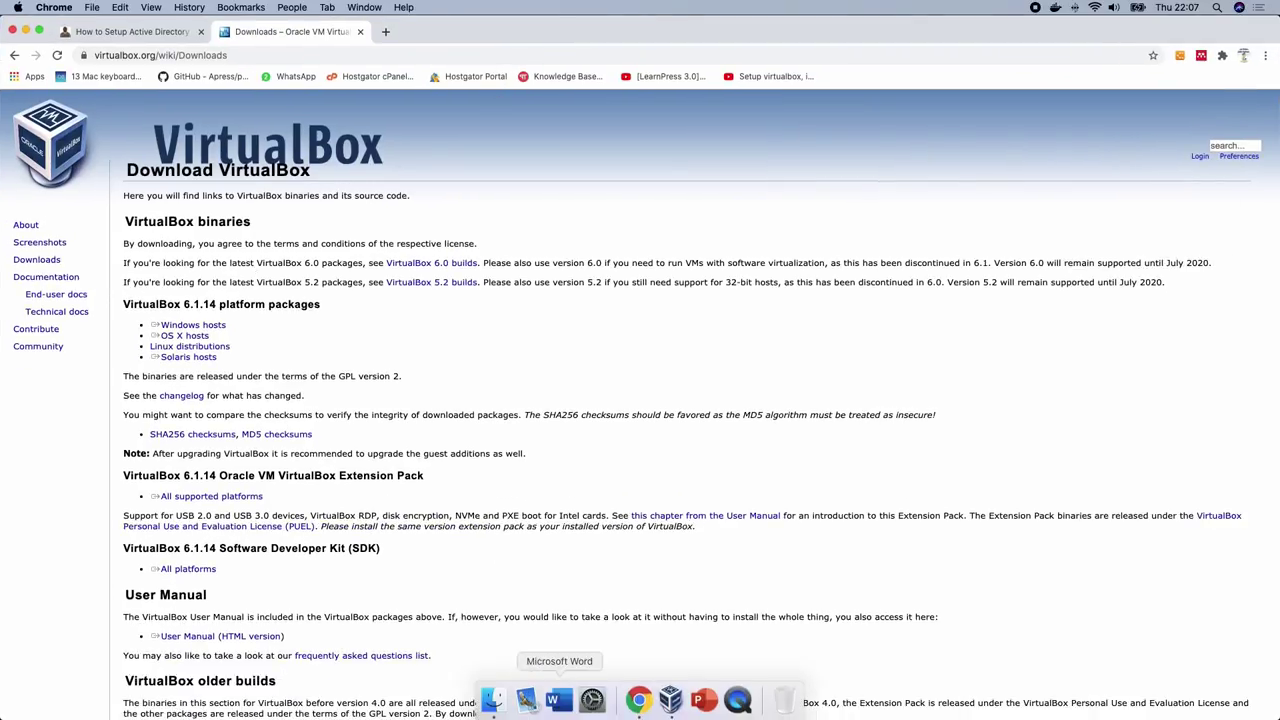
{"action": "left_click", "coordinate": [671, 700]}
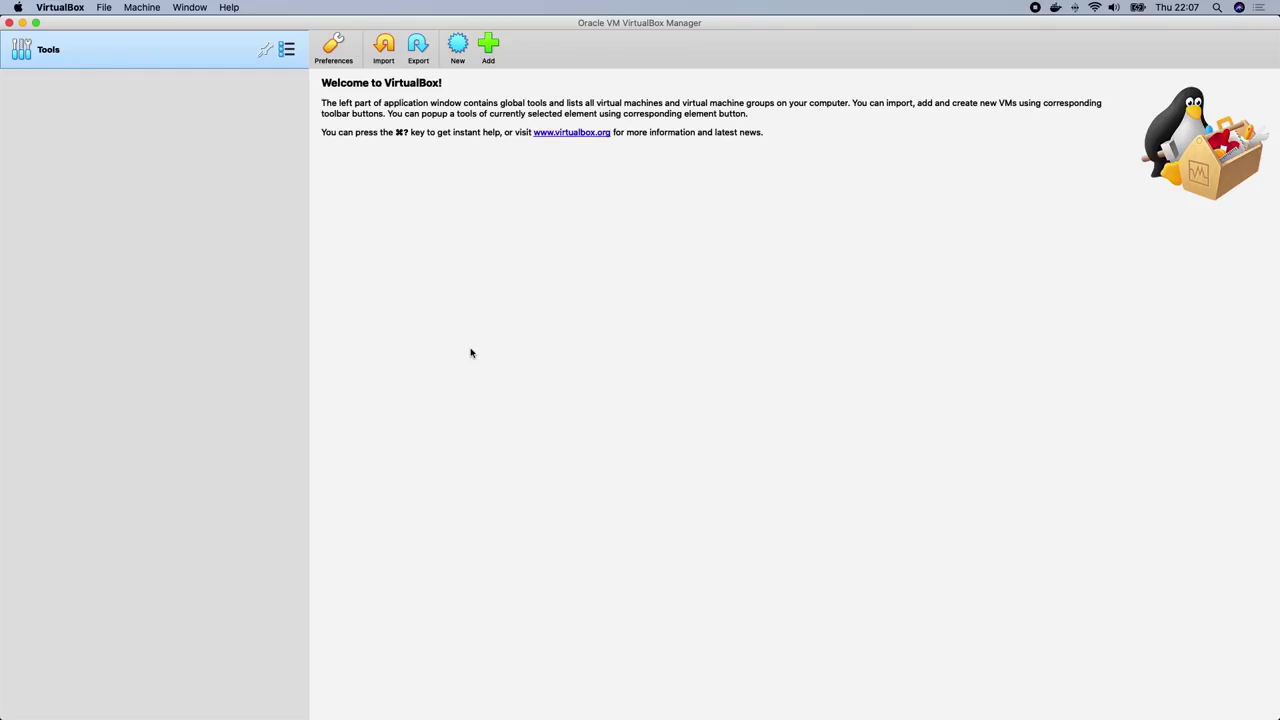
{"action": "left_click", "coordinate": [36, 22]}
{"action": "key", "text": "ctrl+Up"}
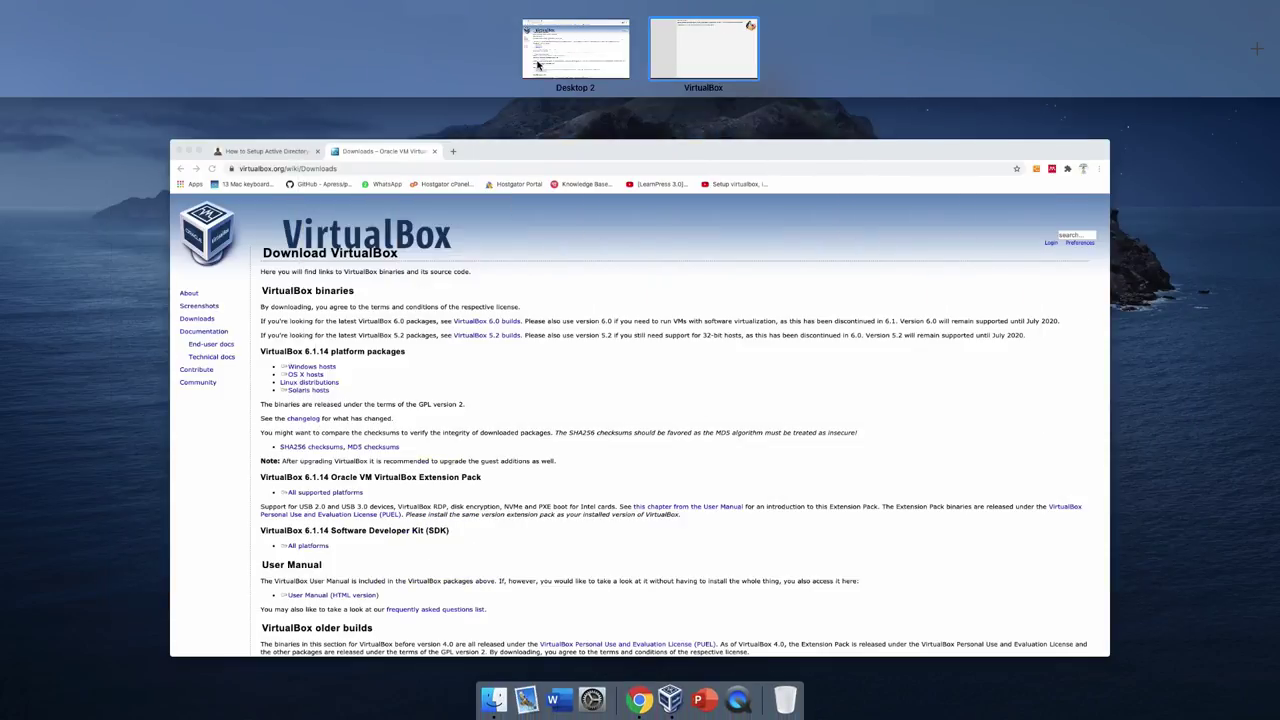
{"action": "left_click", "coordinate": [542, 62]}
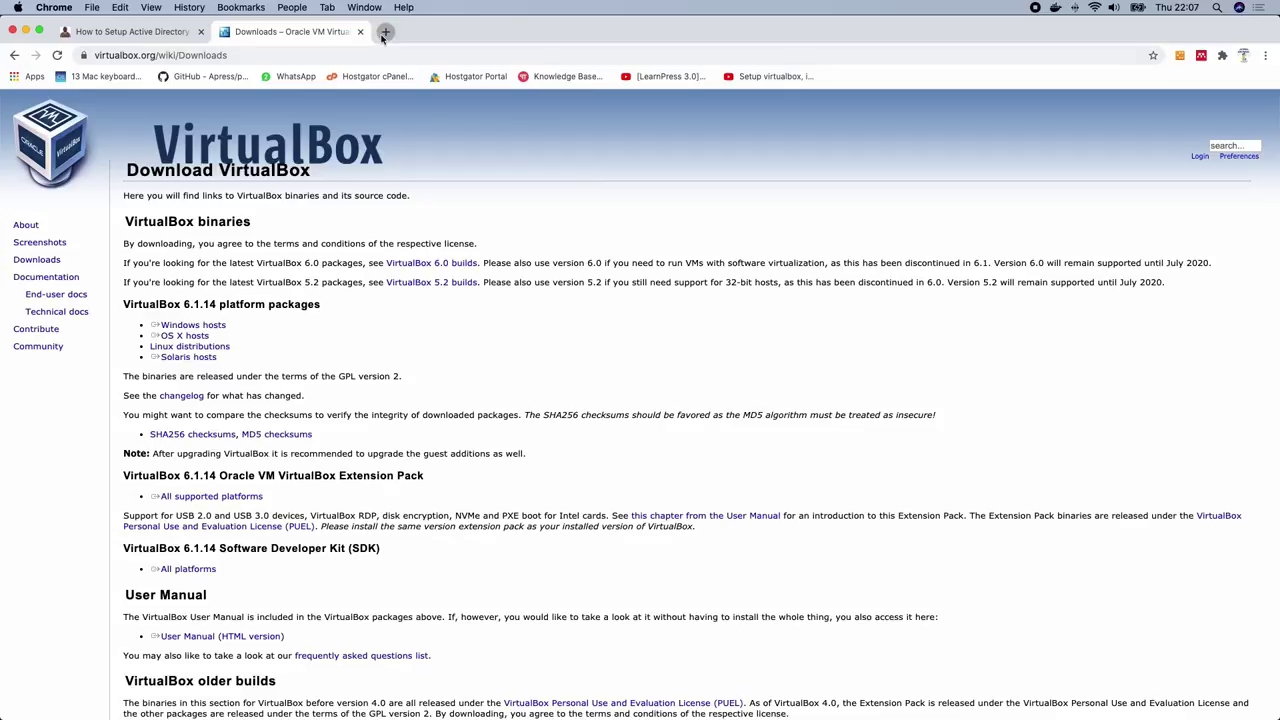
{"action": "left_click", "coordinate": [385, 31]}
Search Google for 'windows server 2019 download'
{"action": "left_click", "coordinate": [514, 302]}
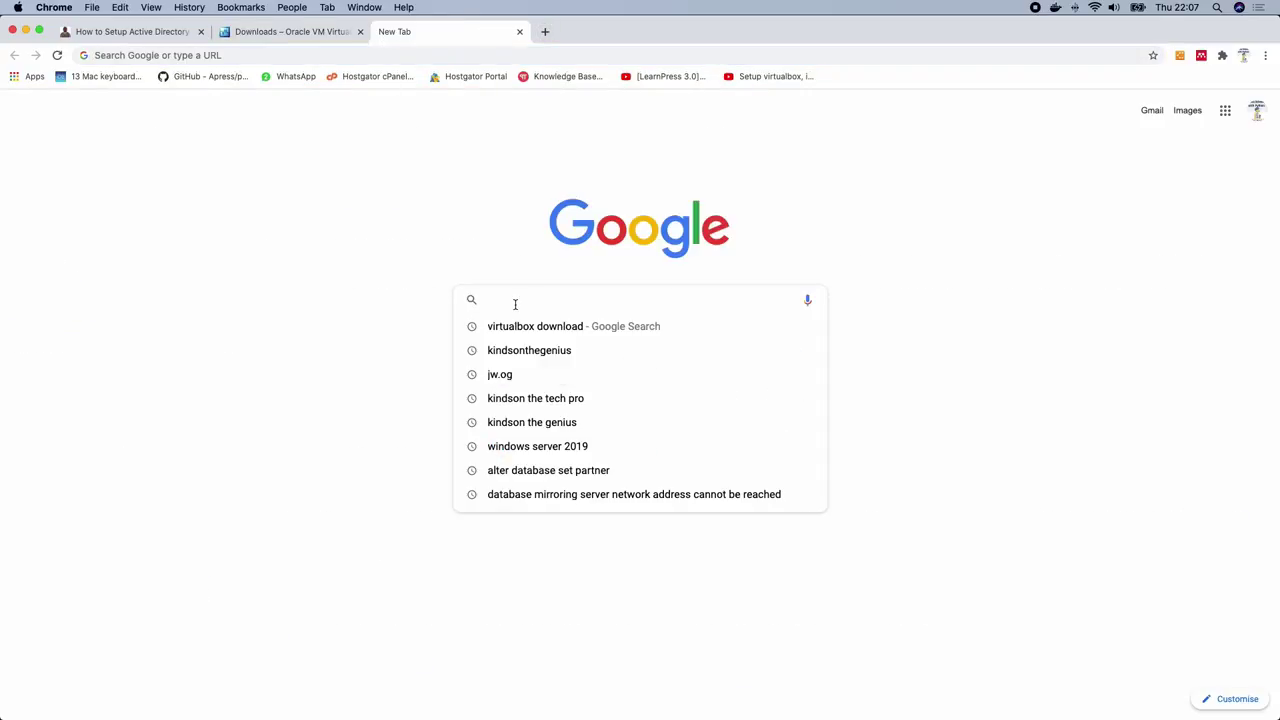
{"action": "type", "text": "Microse"}
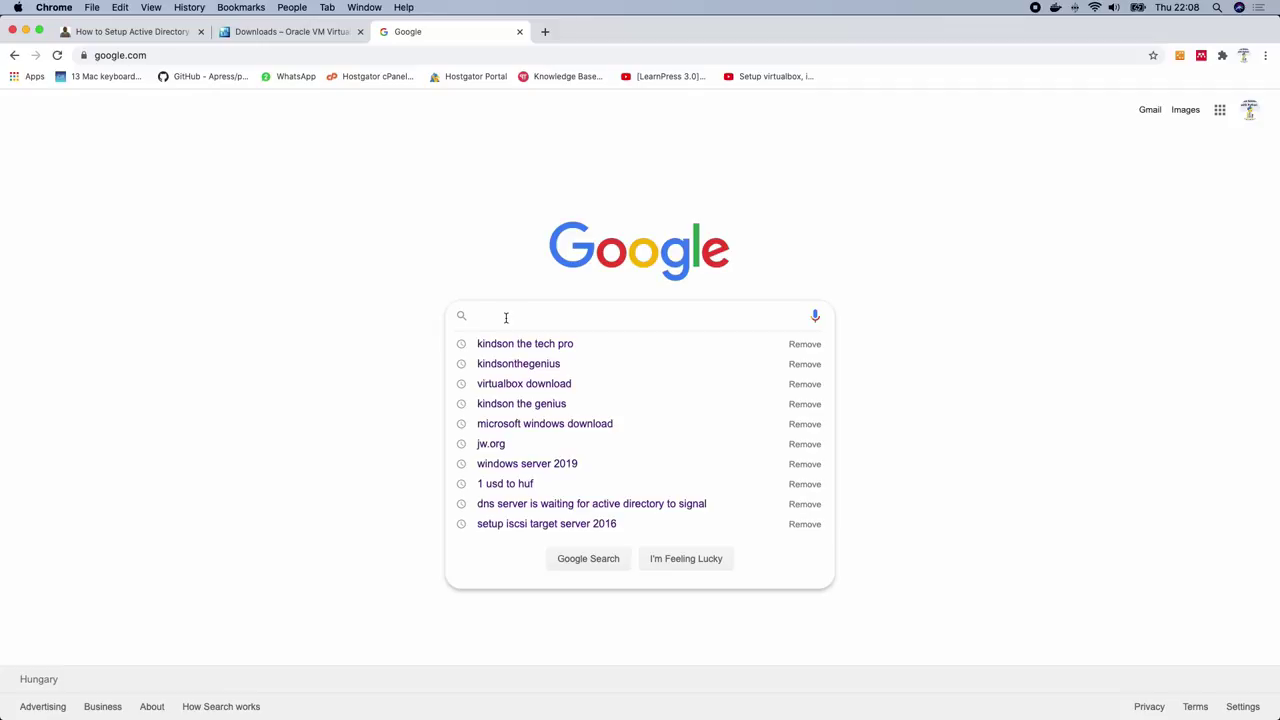
{"action": "type", "text": "d"}
{"action": "key", "text": "BackSpace"}
{"action": "type", "text": "Wins"}
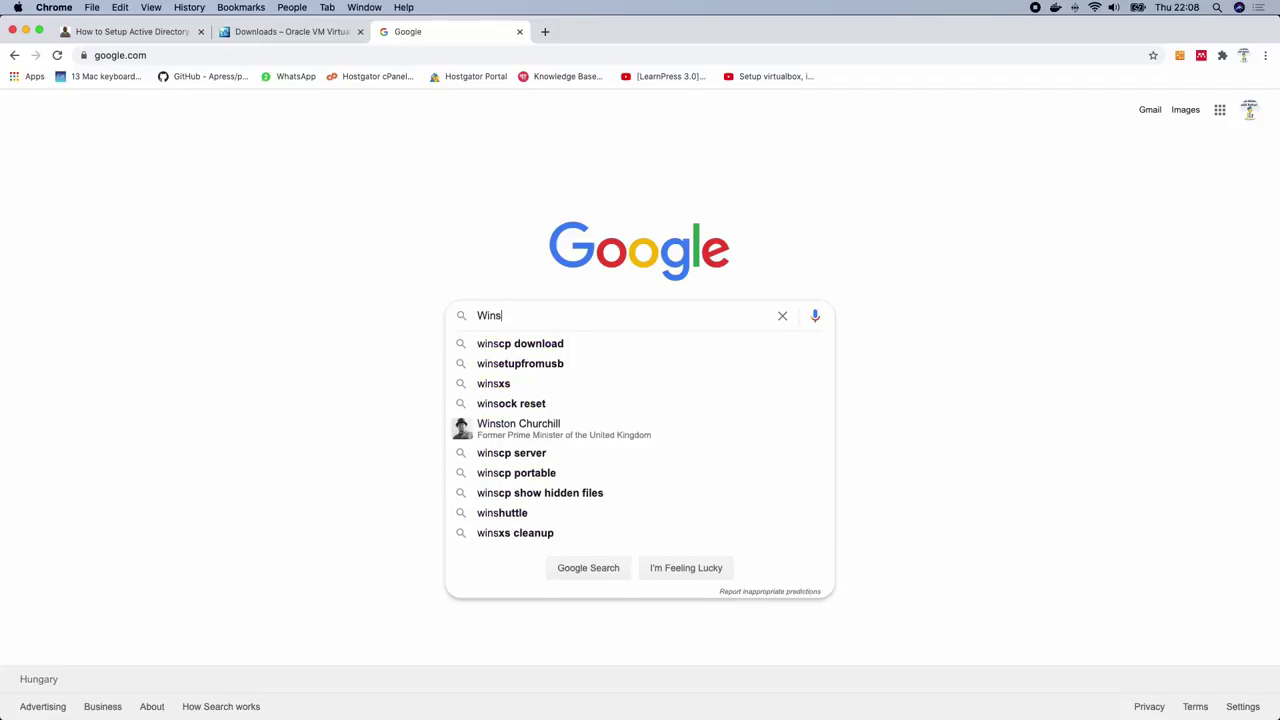
{"action": "key", "text": "BackSpace"}
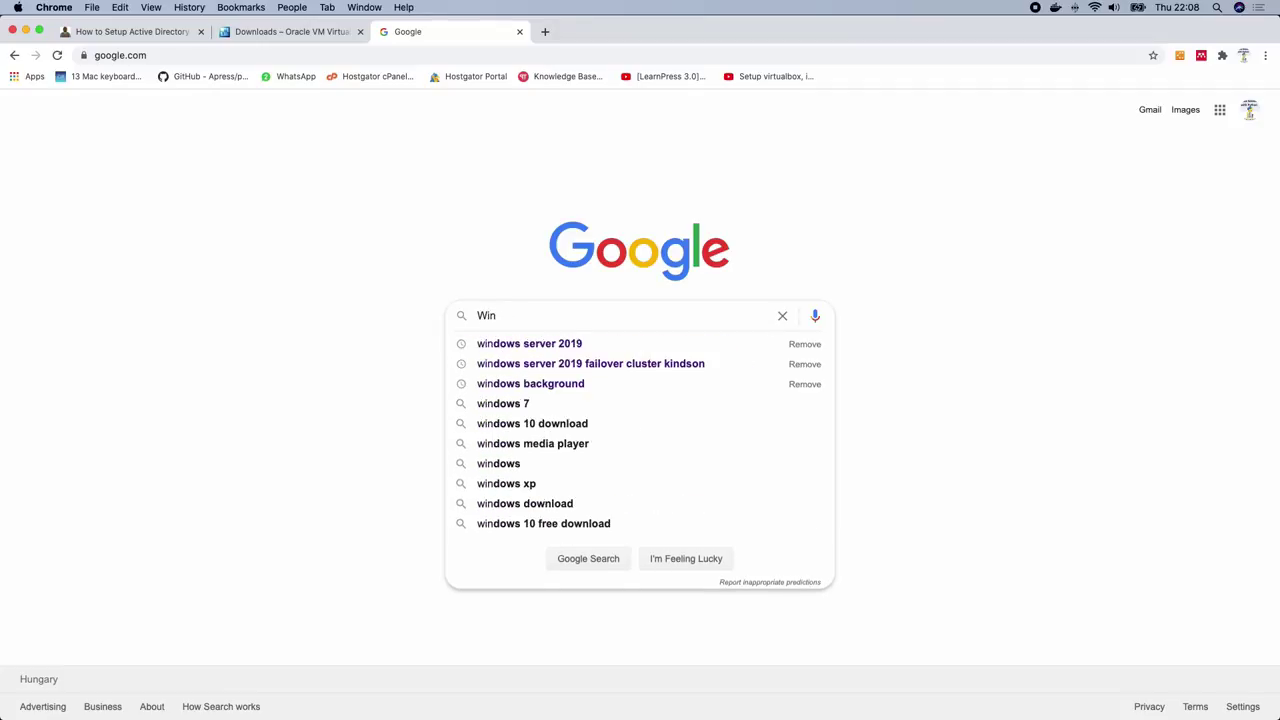
{"action": "left_click", "coordinate": [548, 346]}
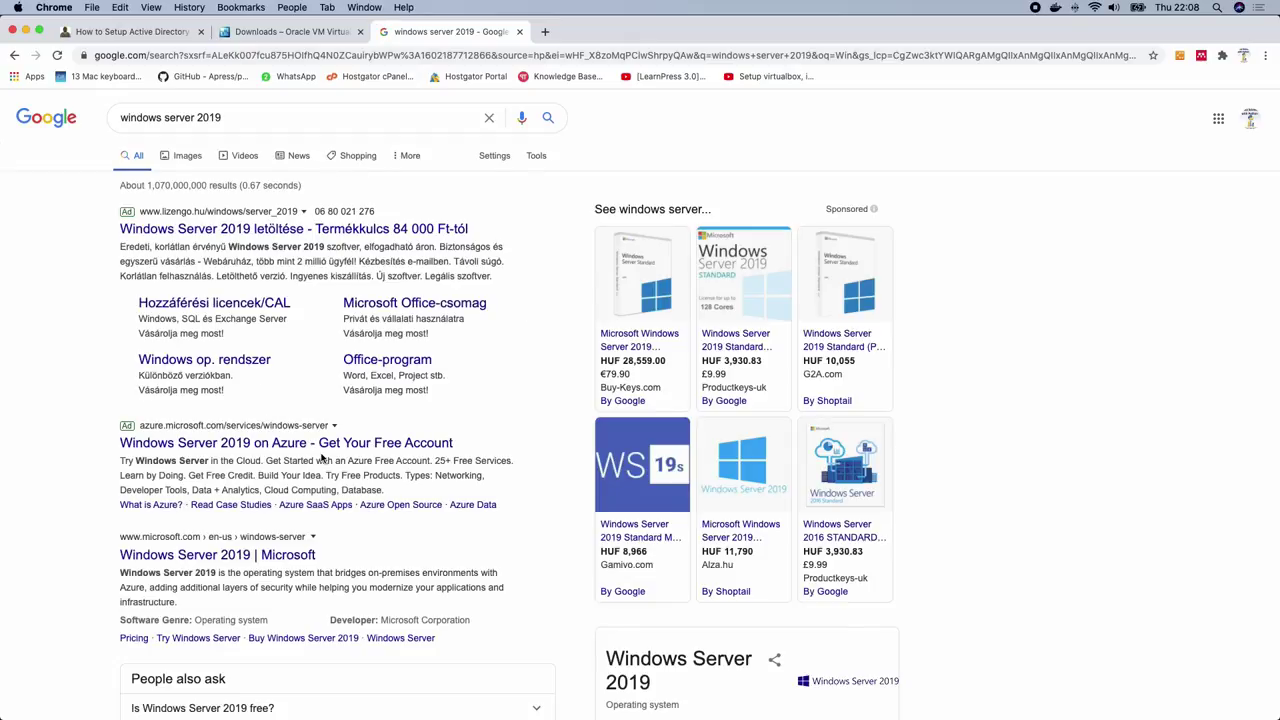
{"action": "left_click", "coordinate": [269, 121]}
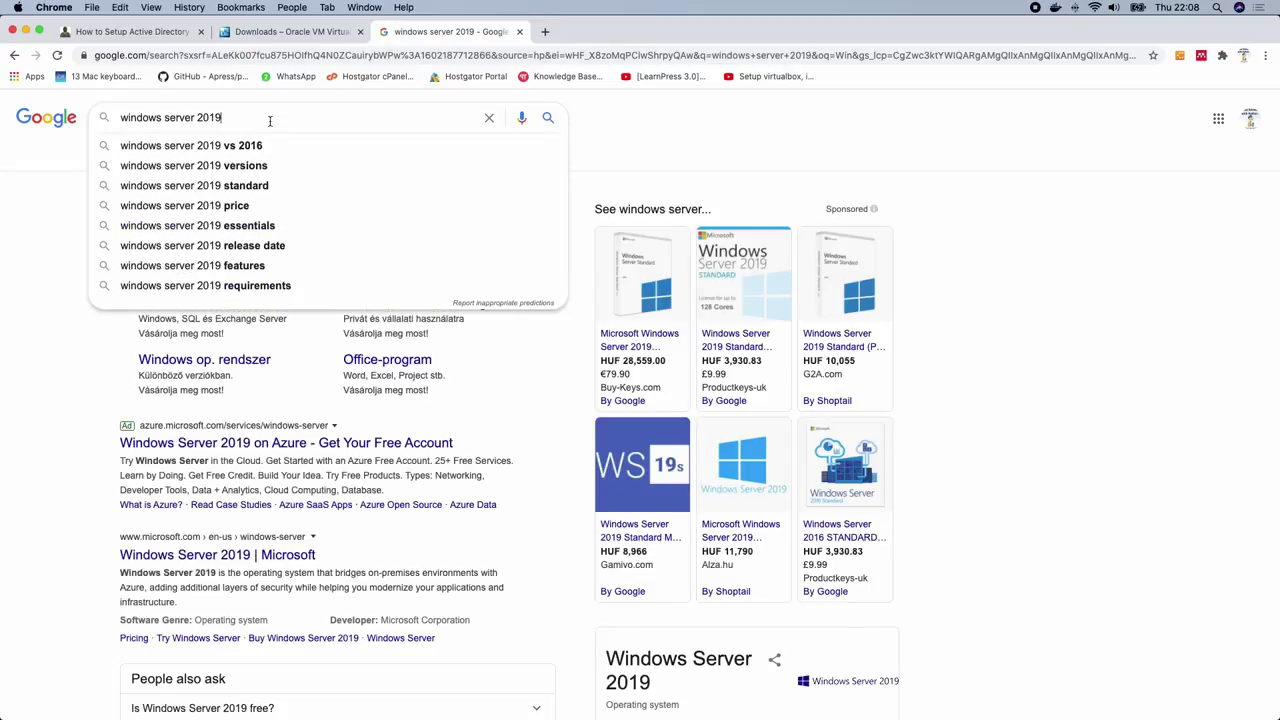
{"action": "type", "text": "d"}
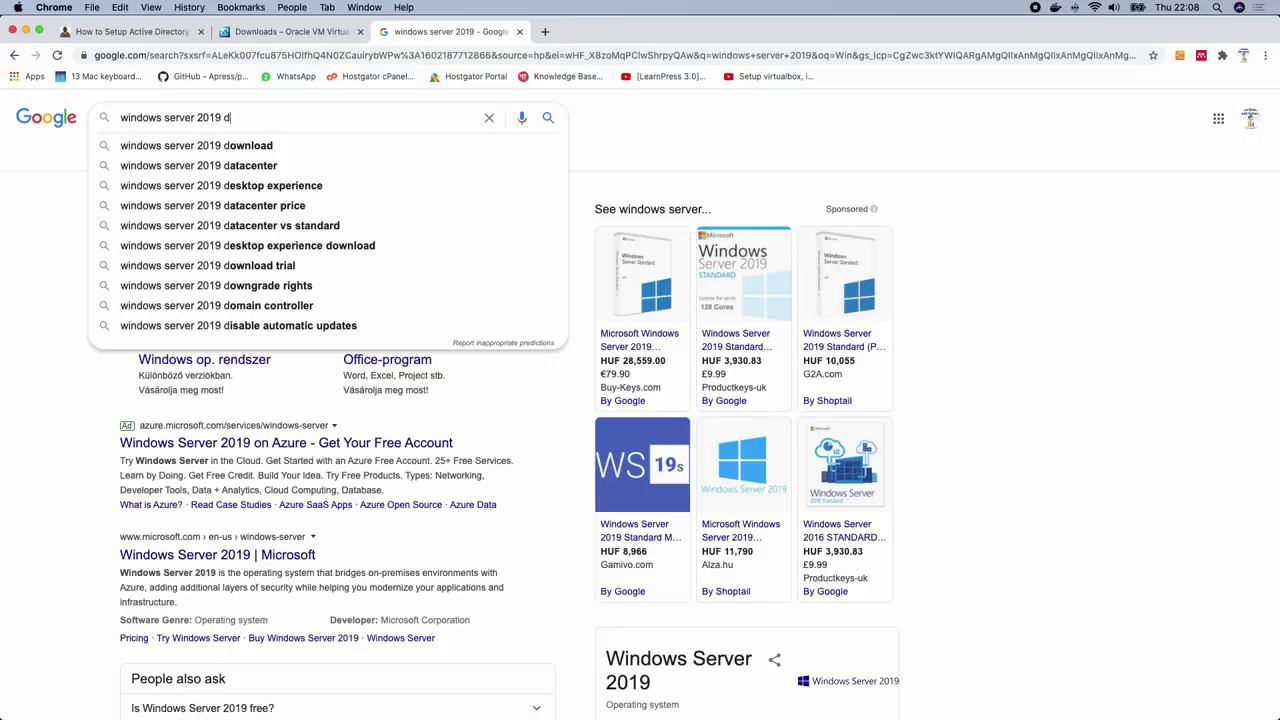
{"action": "left_click", "coordinate": [212, 146]}
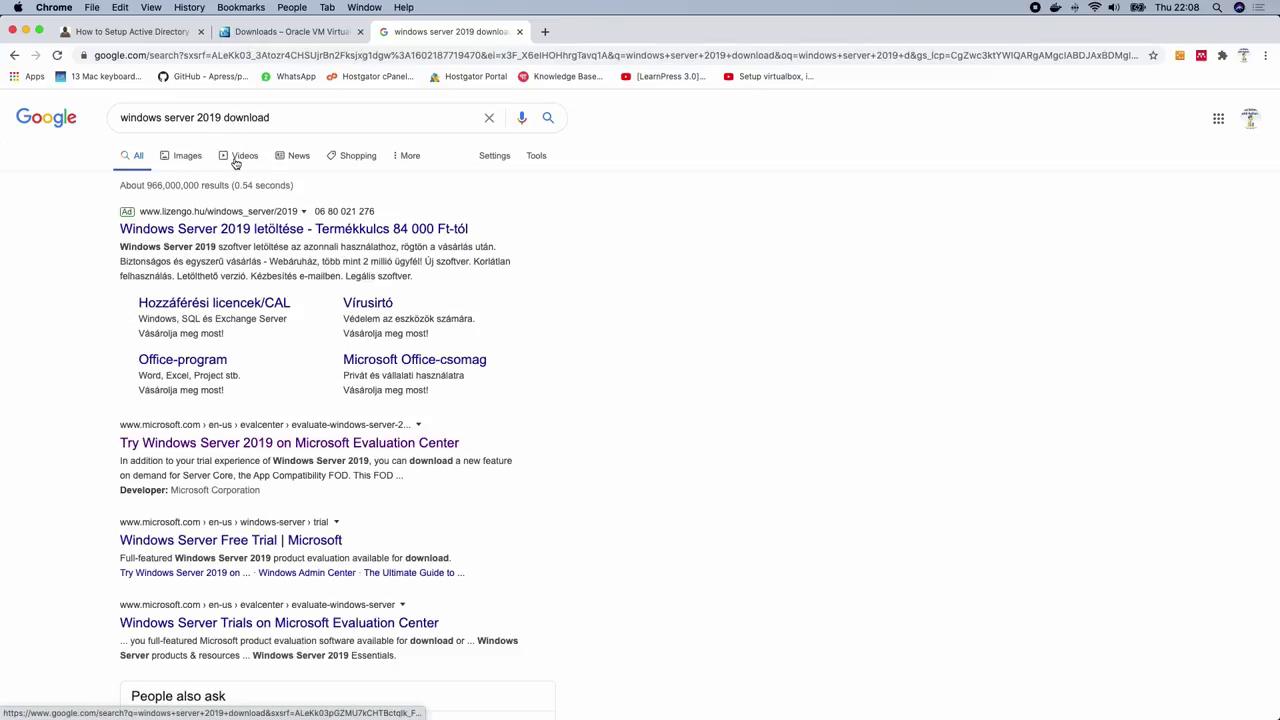
Open the Windows Server 2019 Evaluation Center page and choose the ISO format
{"action": "left_click", "coordinate": [343, 443]}
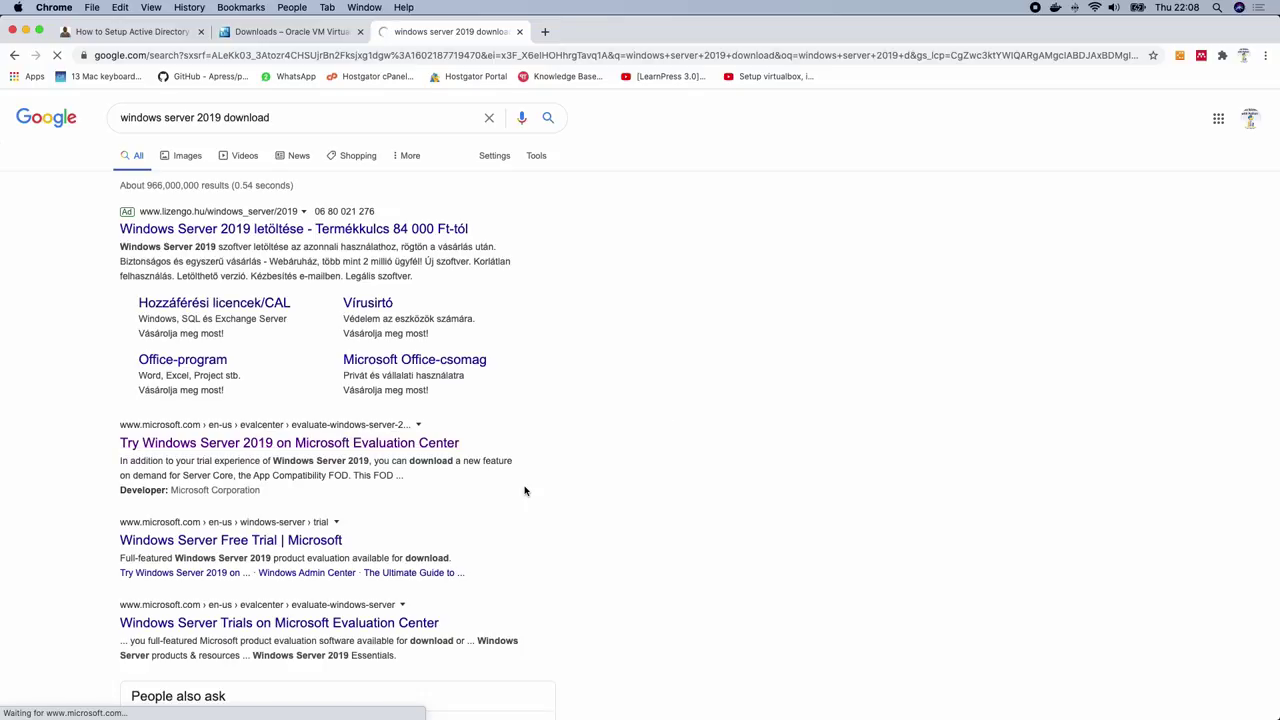
{"action": "scroll", "coordinate": [525, 491], "scroll_direction": "down", "scroll_amount": 2}
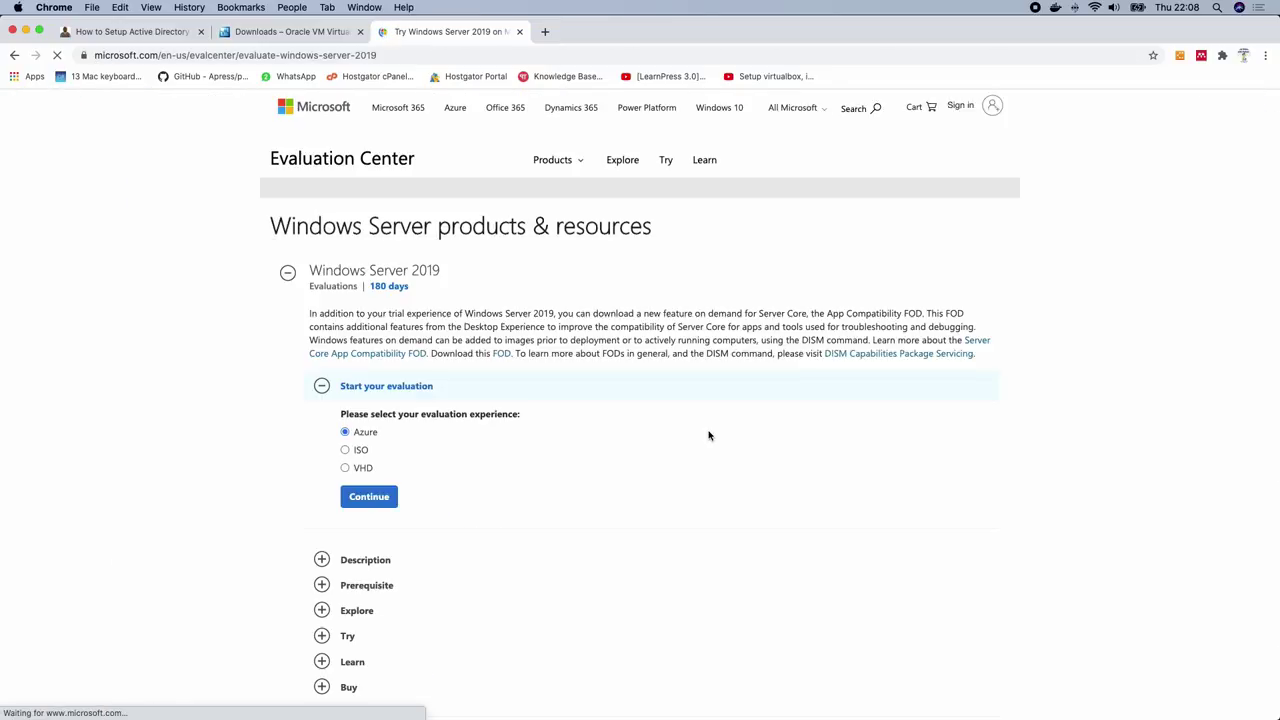
{"action": "scroll", "coordinate": [708, 435], "scroll_direction": "down", "scroll_amount": 5}
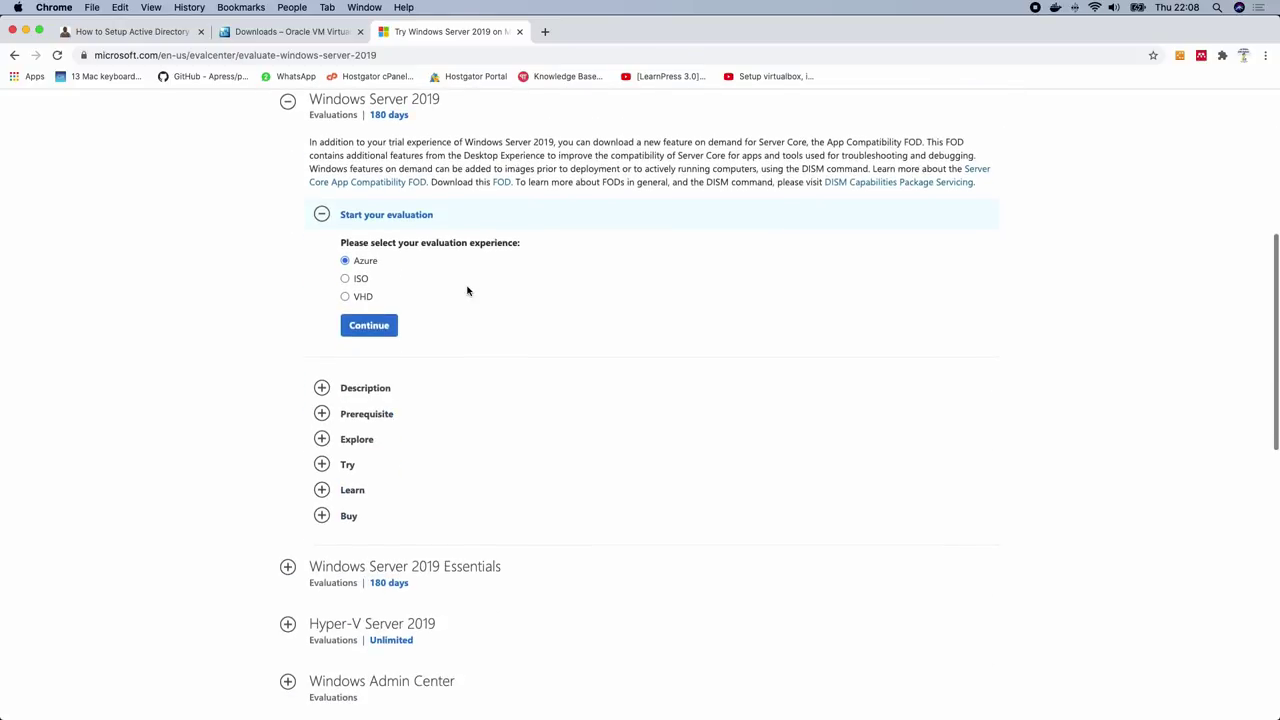
{"action": "scroll", "coordinate": [469, 289], "scroll_direction": "up", "scroll_amount": 1}
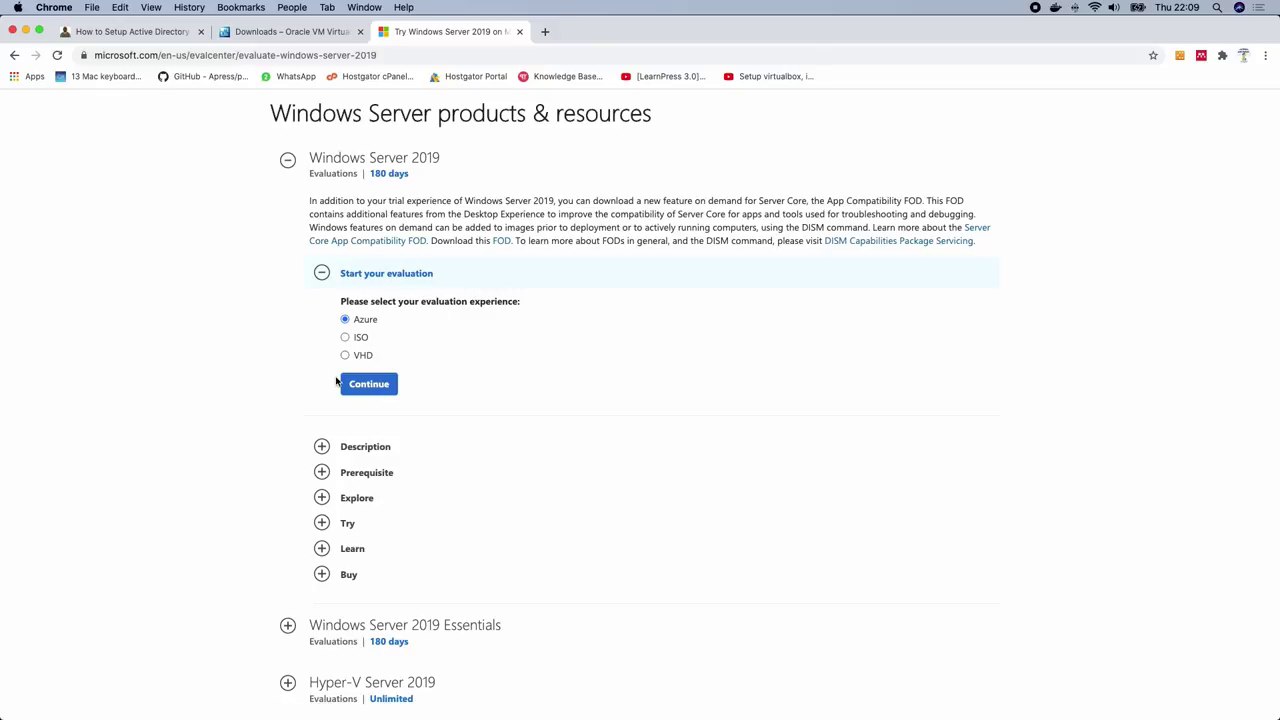
{"action": "left_click", "coordinate": [345, 338]}
{"action": "left_click", "coordinate": [367, 383]}
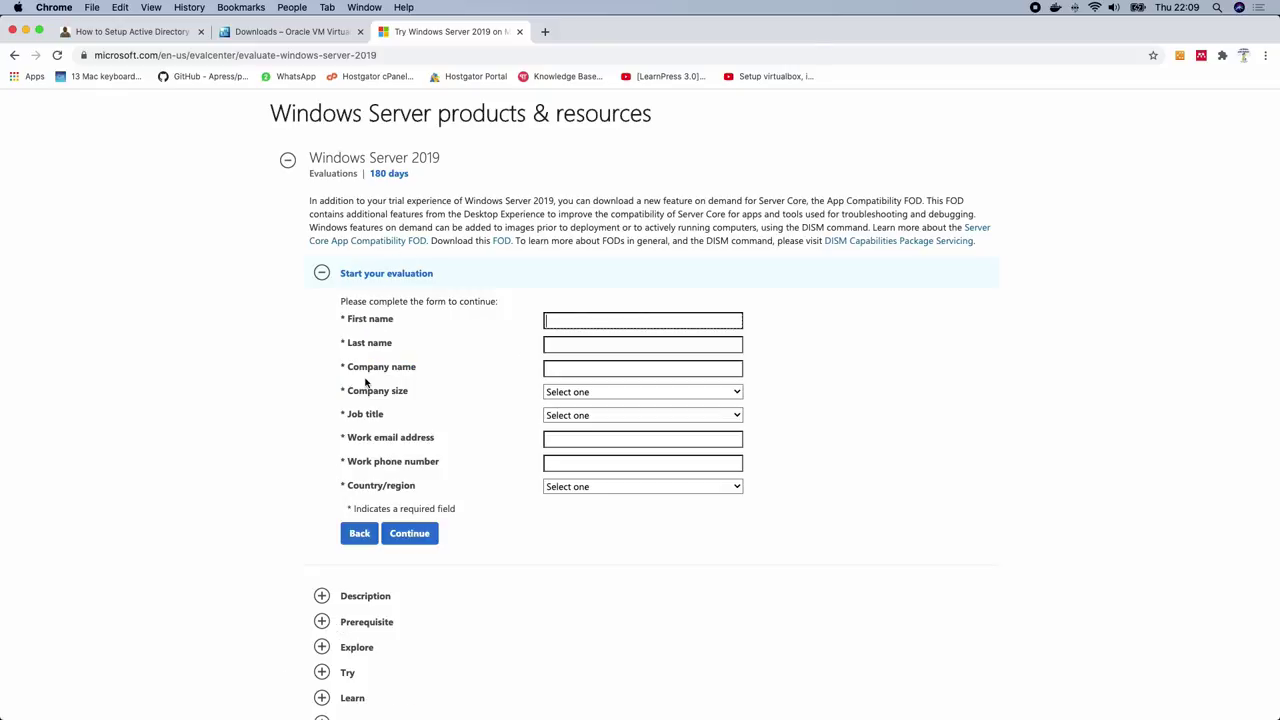
Fill the registration form's name and company fields from saved details to start the ISO download
{"action": "left_click", "coordinate": [612, 319]}
{"action": "left_click", "coordinate": [578, 347]}
{"action": "left_click", "coordinate": [576, 345]}
{"action": "left_click", "coordinate": [570, 372]}
{"action": "left_click", "coordinate": [574, 367]}
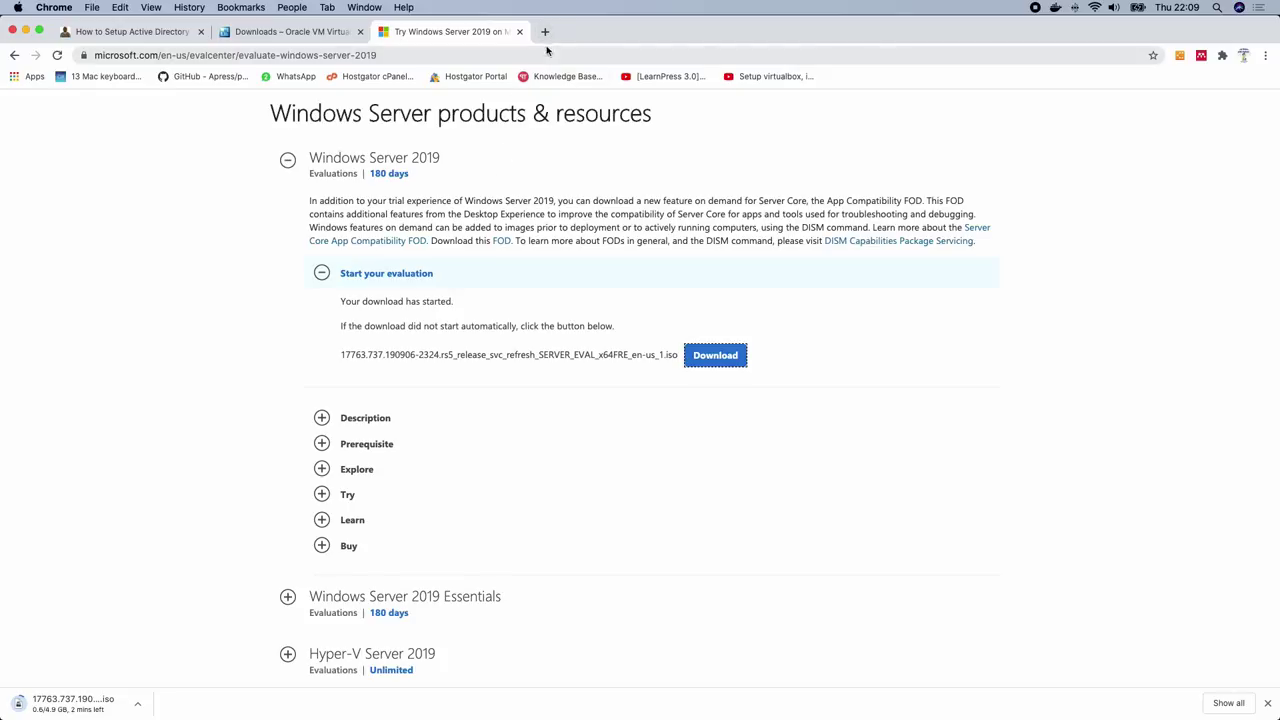
{"action": "left_click", "coordinate": [545, 31]}
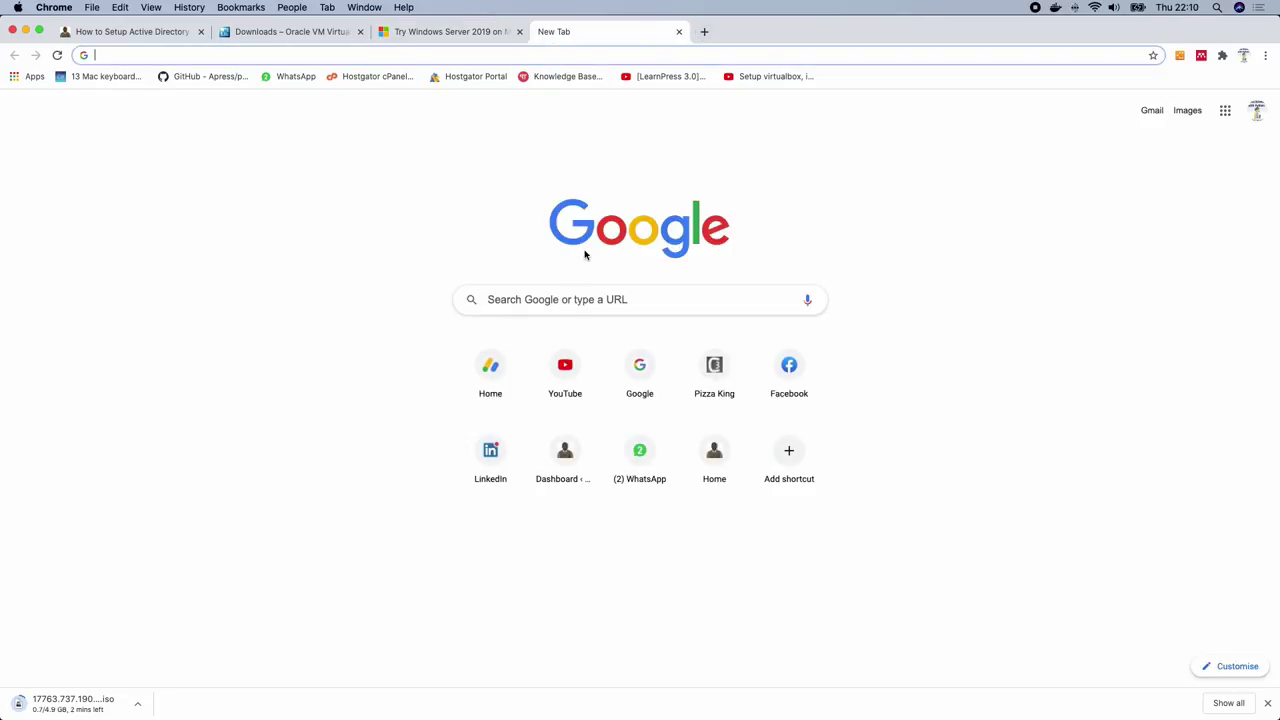
Search 'Windows 10 download', open Microsoft's download page, and confirm the Windows 10 edition
{"action": "left_click", "coordinate": [557, 298]}
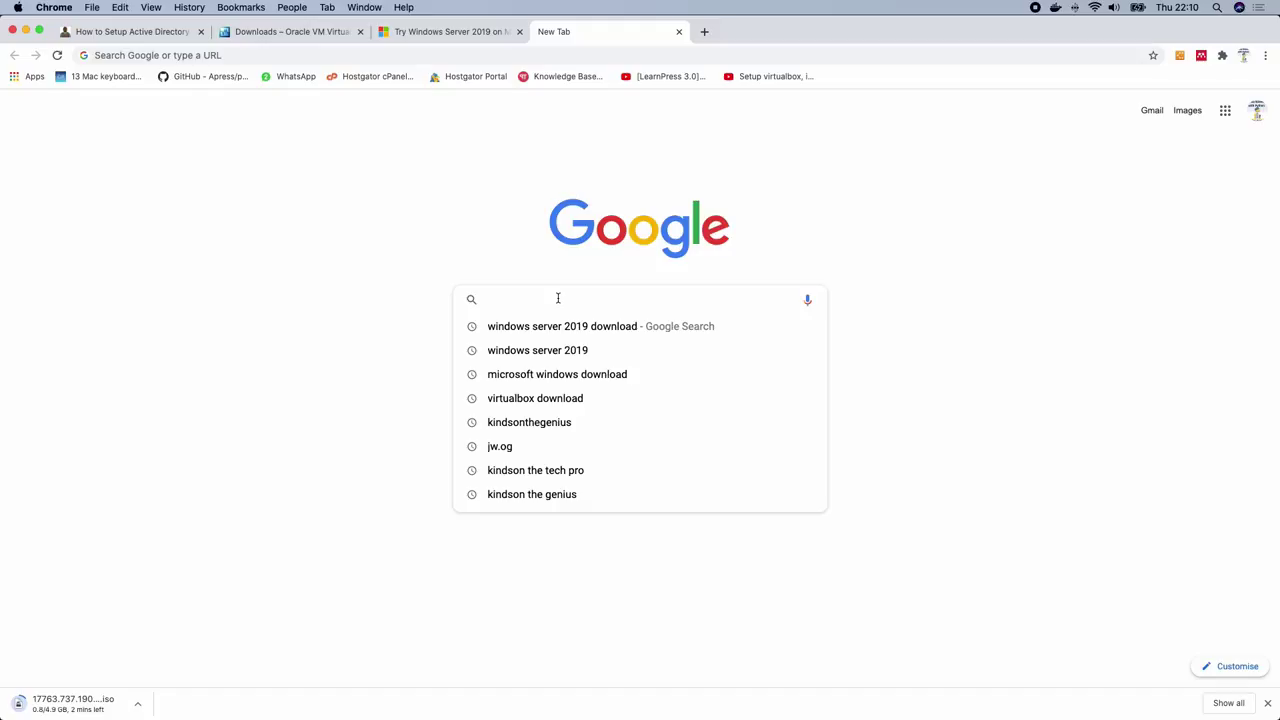
{"action": "type", "text": "Windo"}
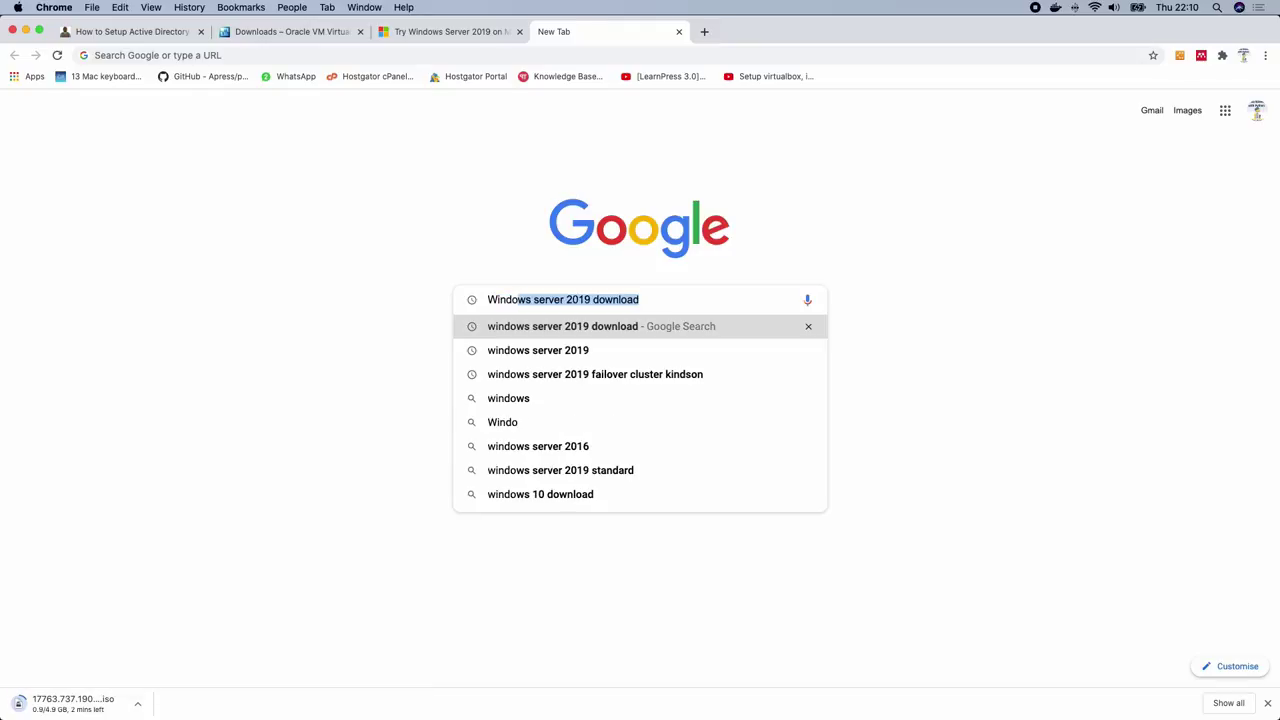
{"action": "type", "text": "ws 10"}
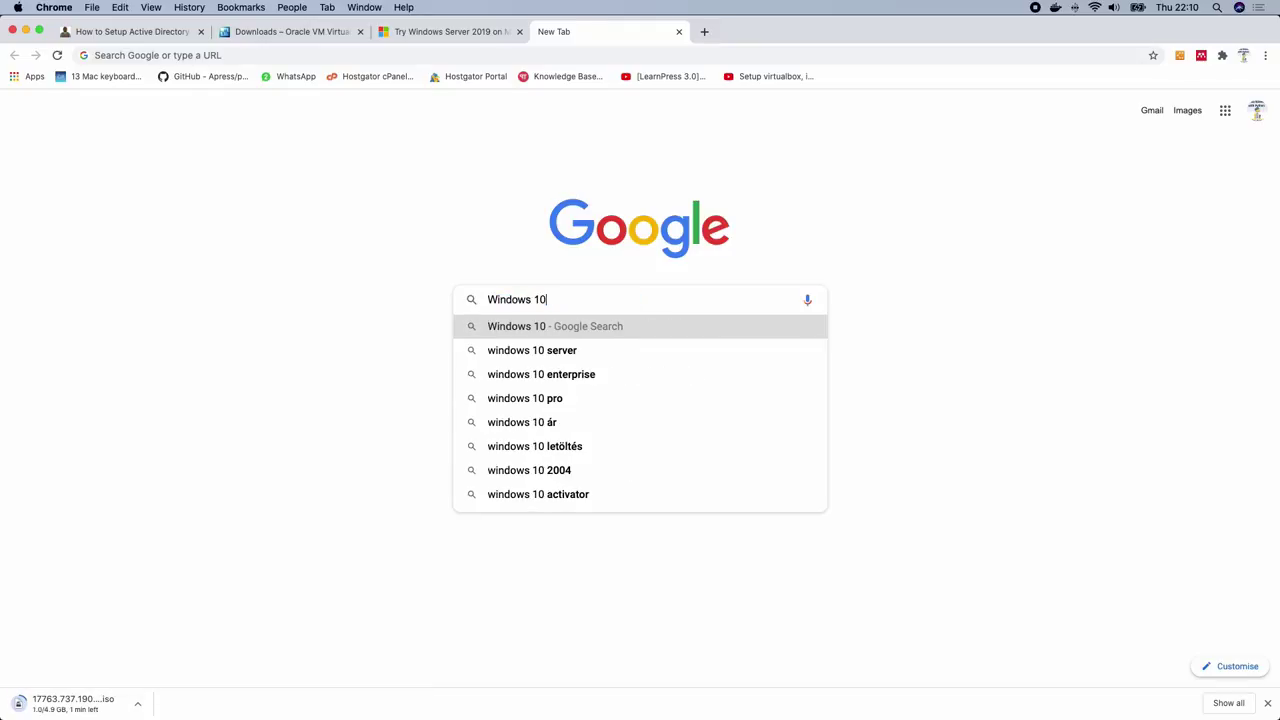
{"action": "type", "text": " download"}
{"action": "key", "text": "Return"}
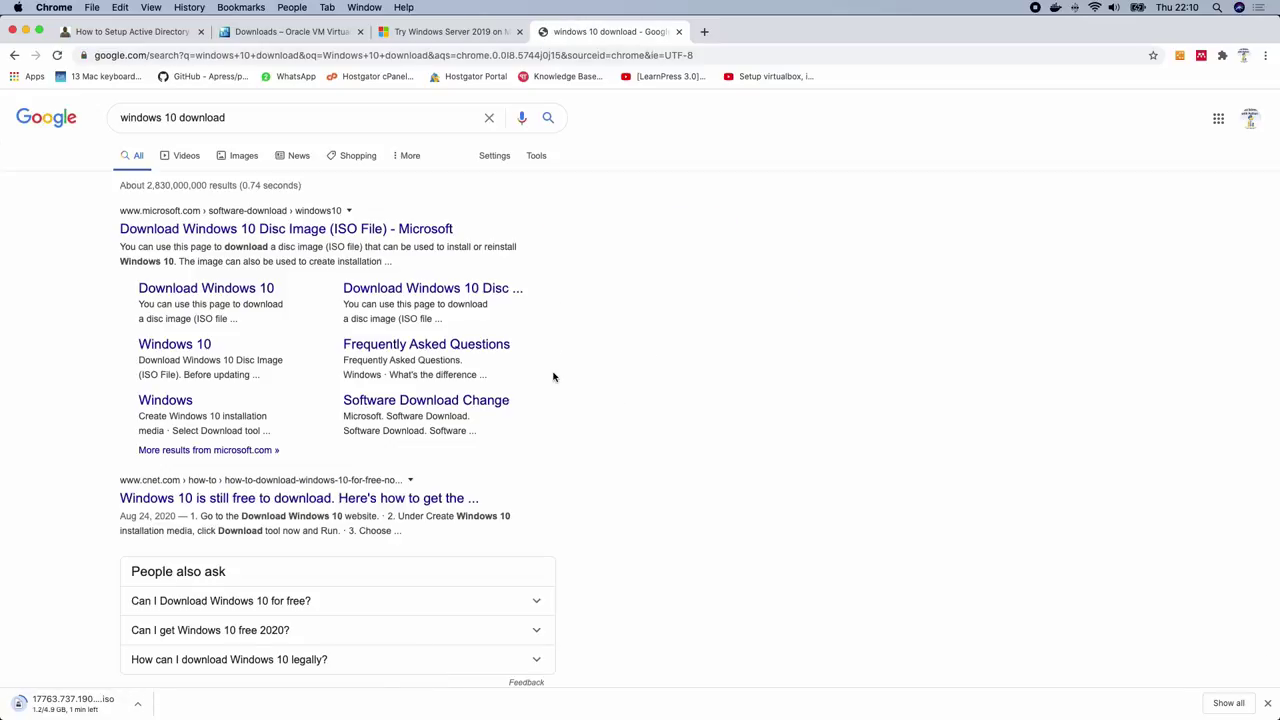
{"action": "left_click", "coordinate": [228, 288]}
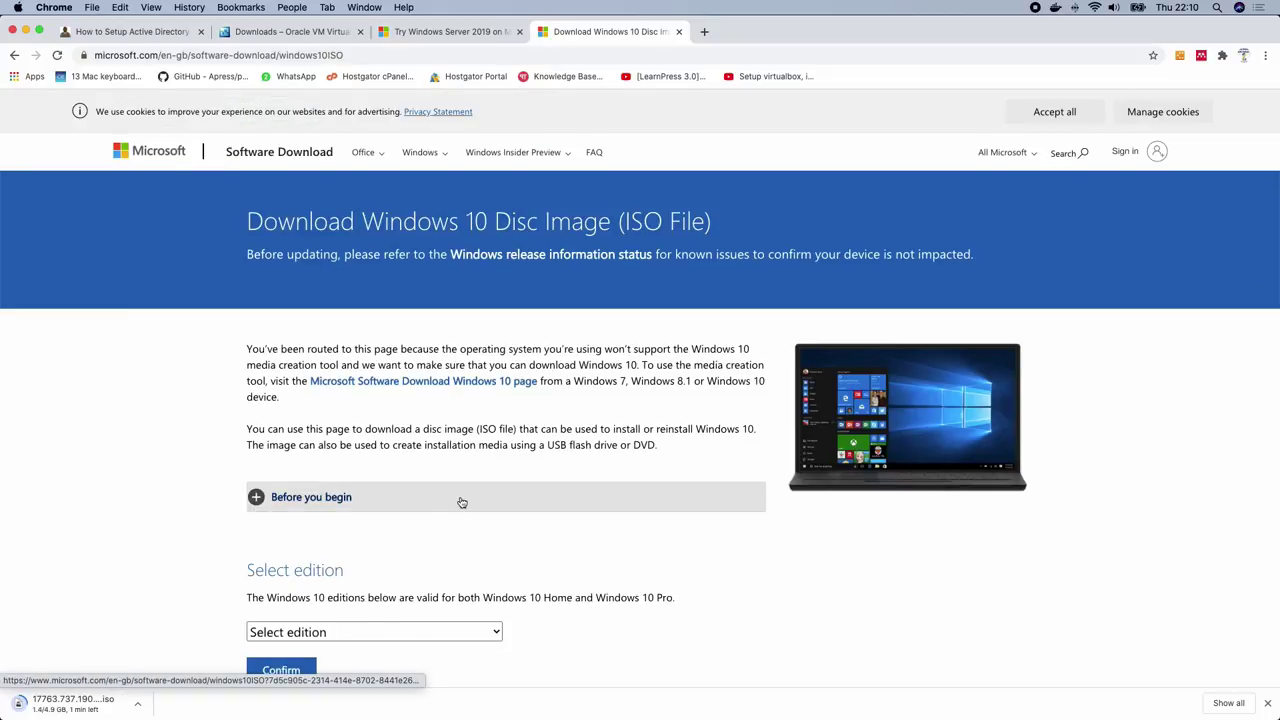
{"action": "scroll", "coordinate": [458, 508], "scroll_direction": "down", "scroll_amount": 4}
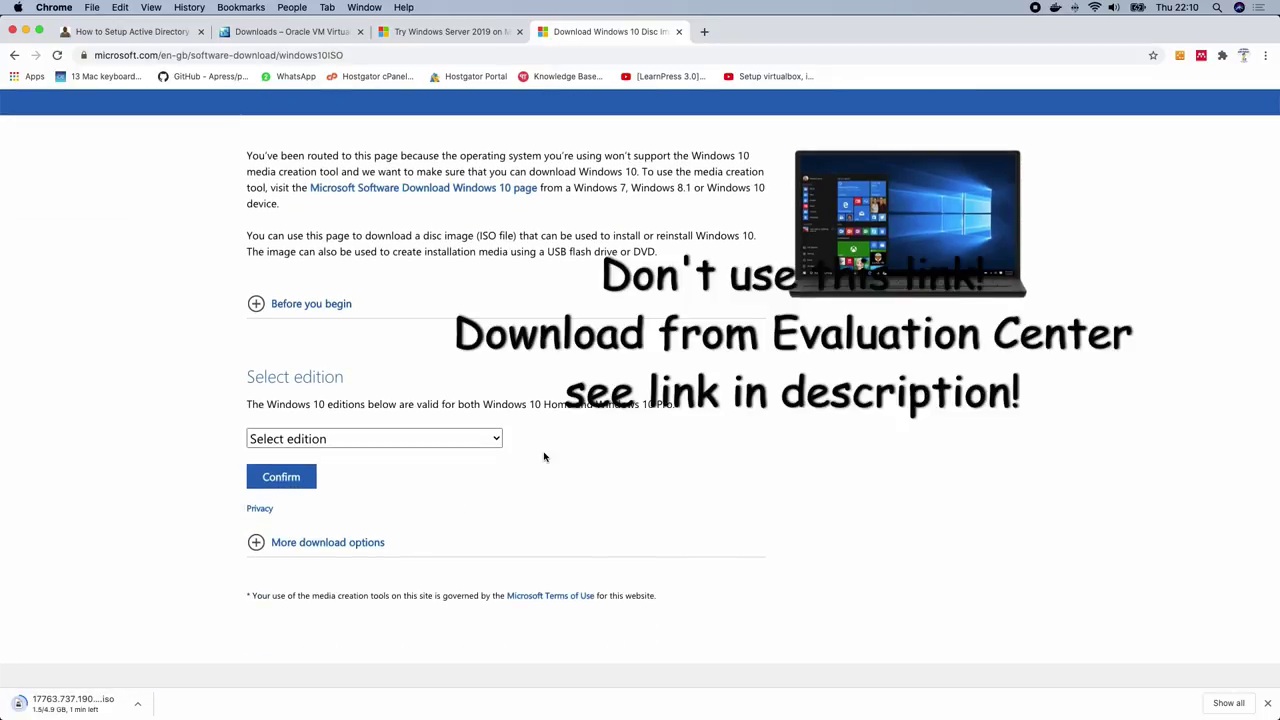
{"action": "scroll", "coordinate": [571, 443], "scroll_direction": "down", "scroll_amount": 2}
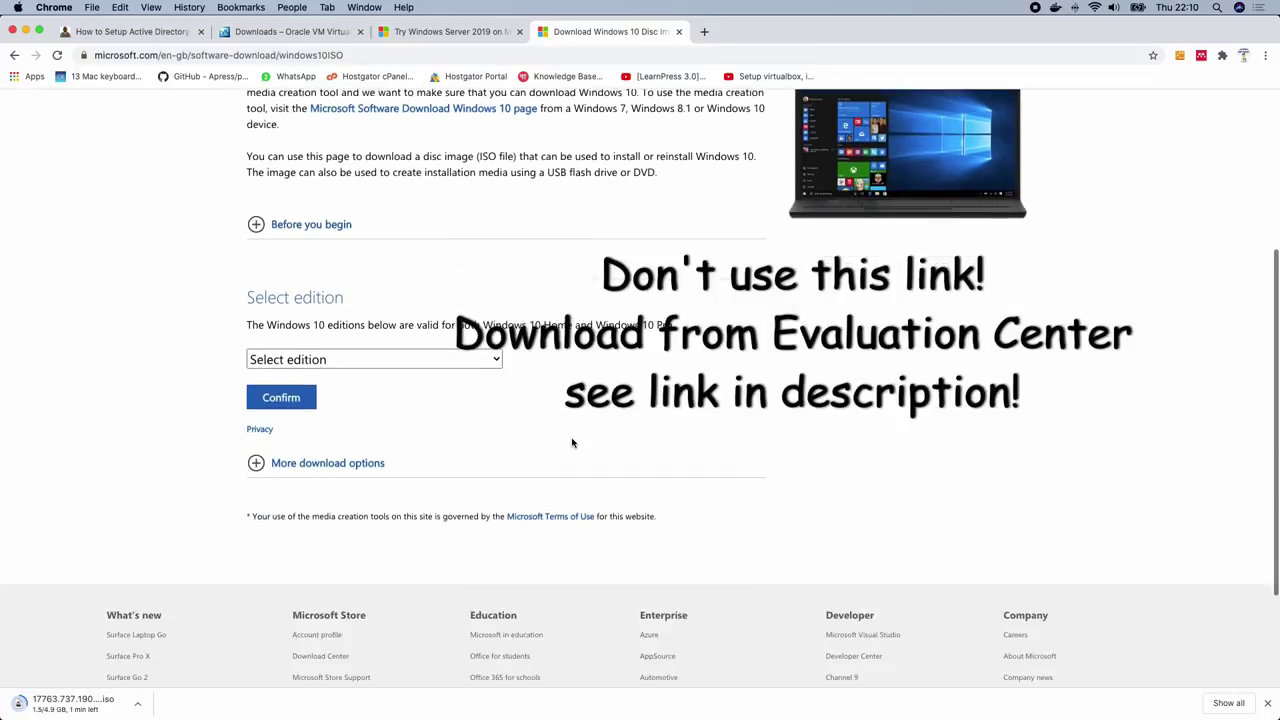
{"action": "left_click", "coordinate": [441, 357]}
{"action": "left_click", "coordinate": [337, 395]}
{"action": "left_click", "coordinate": [290, 399]}
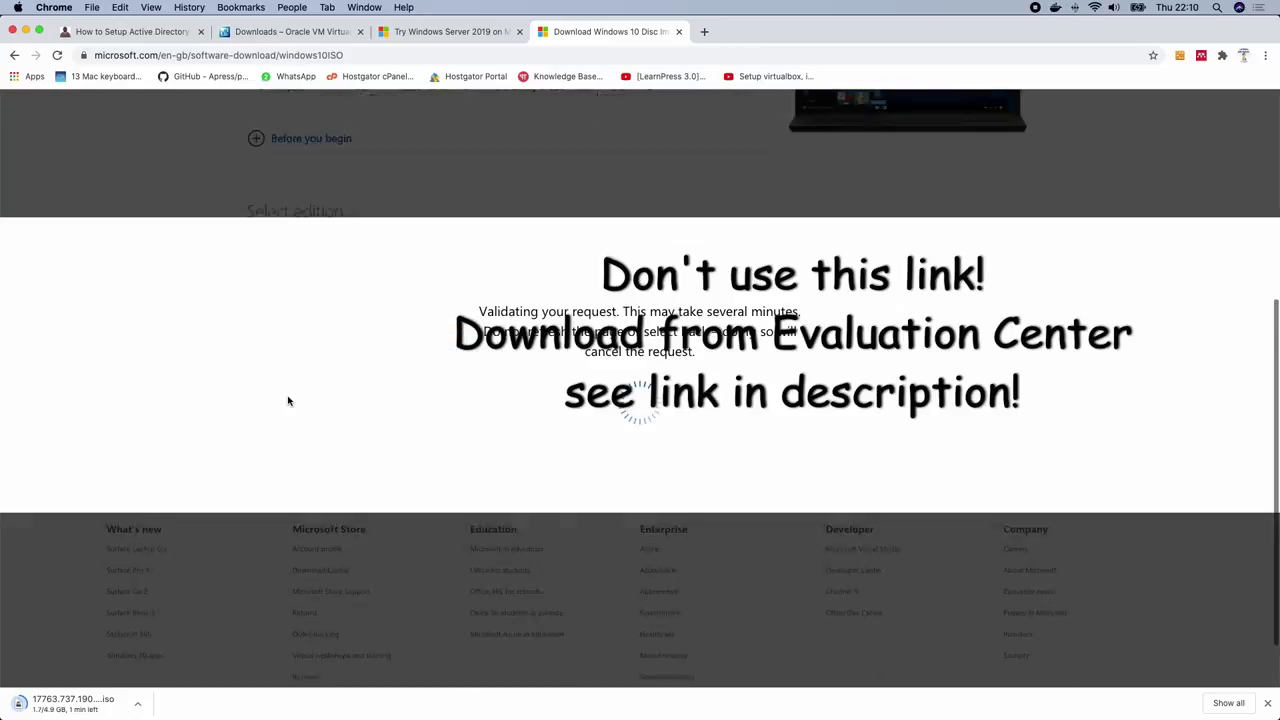
Choose English as the product language and start the 64-bit ISO download
{"action": "scroll", "coordinate": [494, 437], "scroll_direction": "down", "scroll_amount": 1}
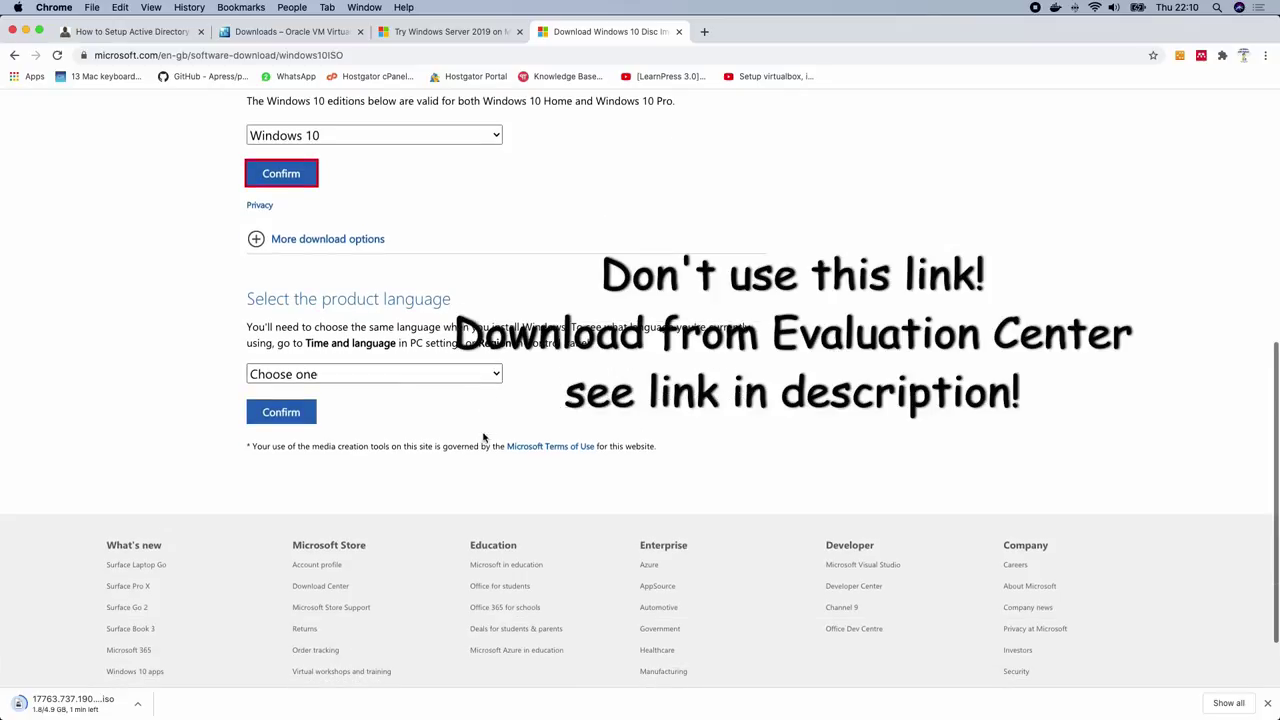
{"action": "left_click", "coordinate": [370, 373]}
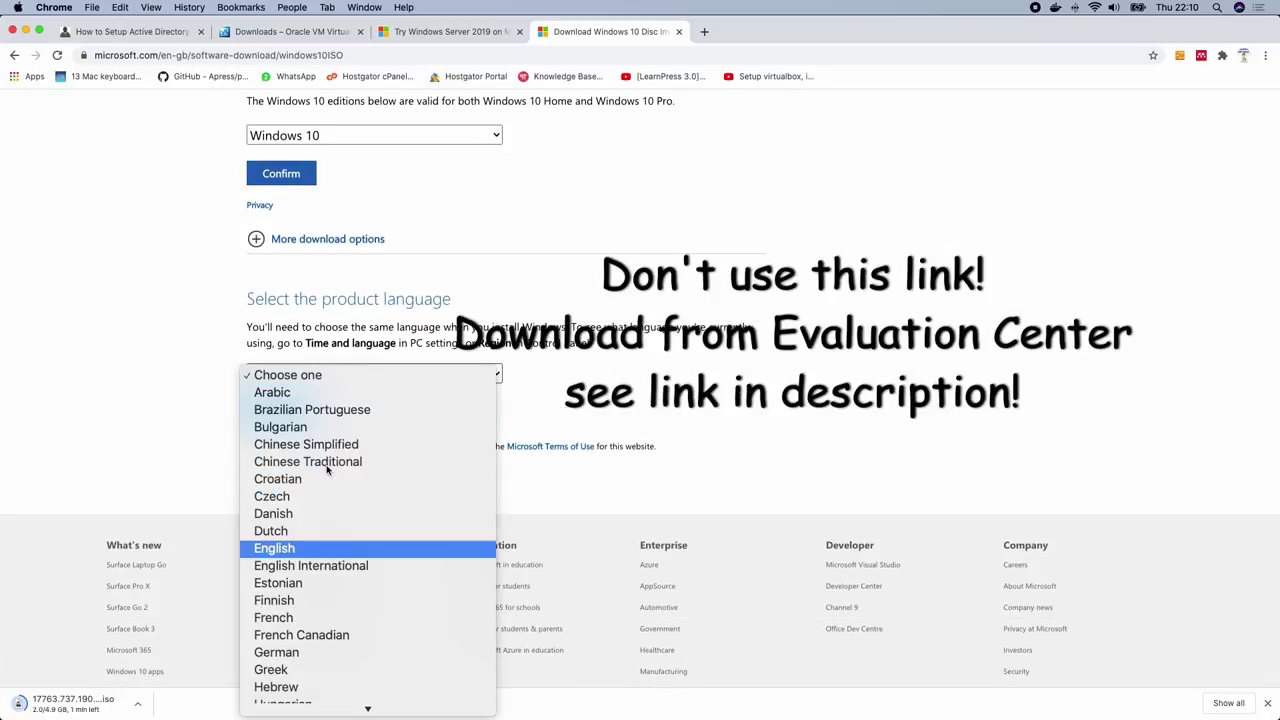
{"action": "left_click", "coordinate": [300, 549]}
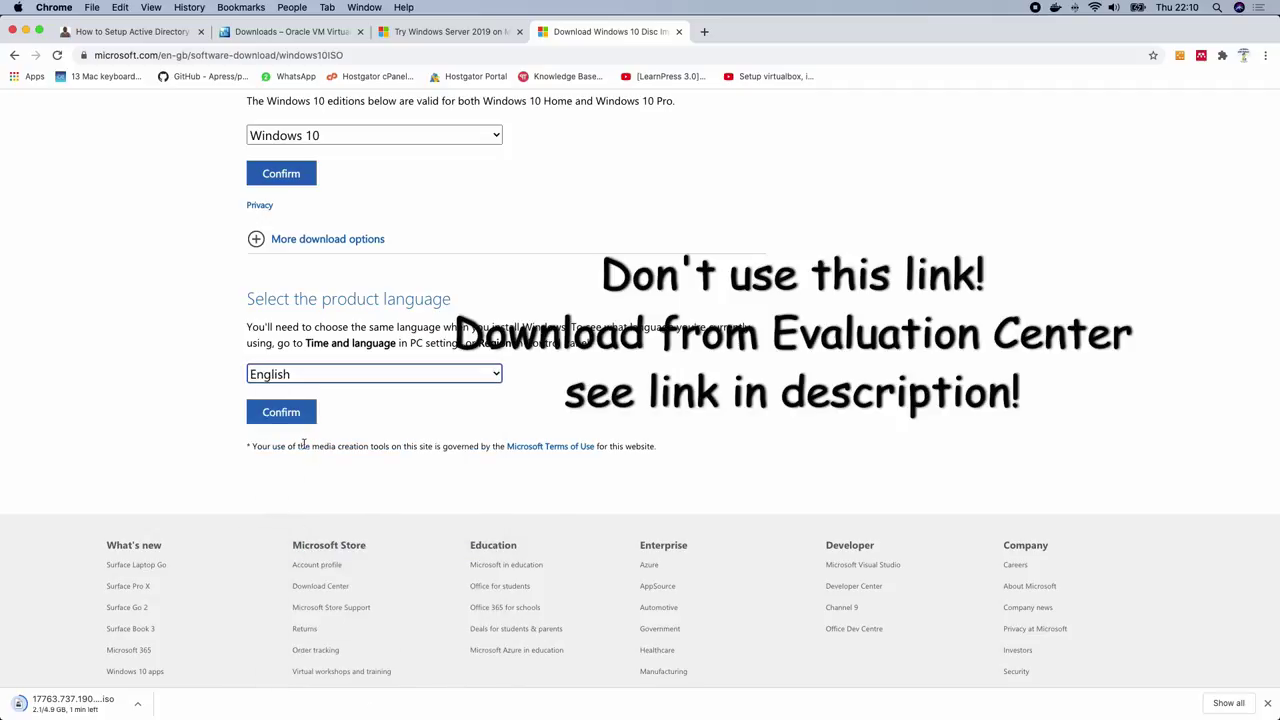
{"action": "left_click", "coordinate": [302, 416]}
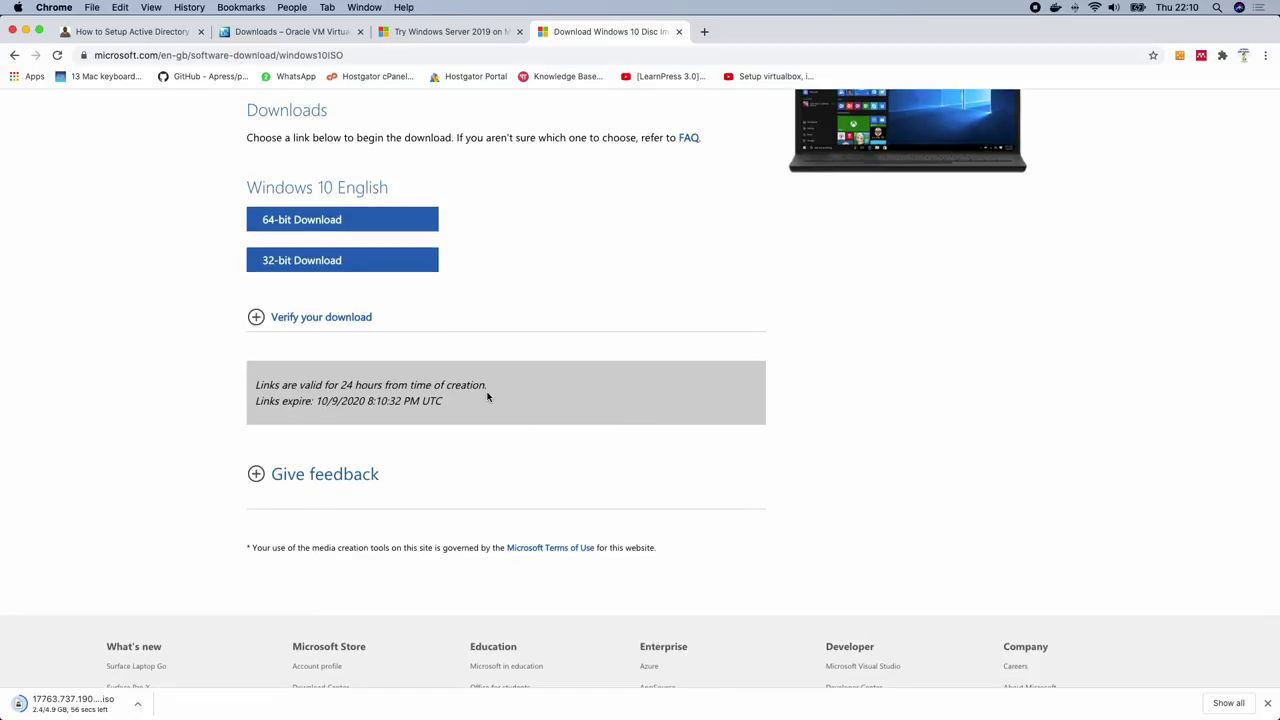
{"action": "scroll", "coordinate": [487, 397], "scroll_direction": "up", "scroll_amount": 2}
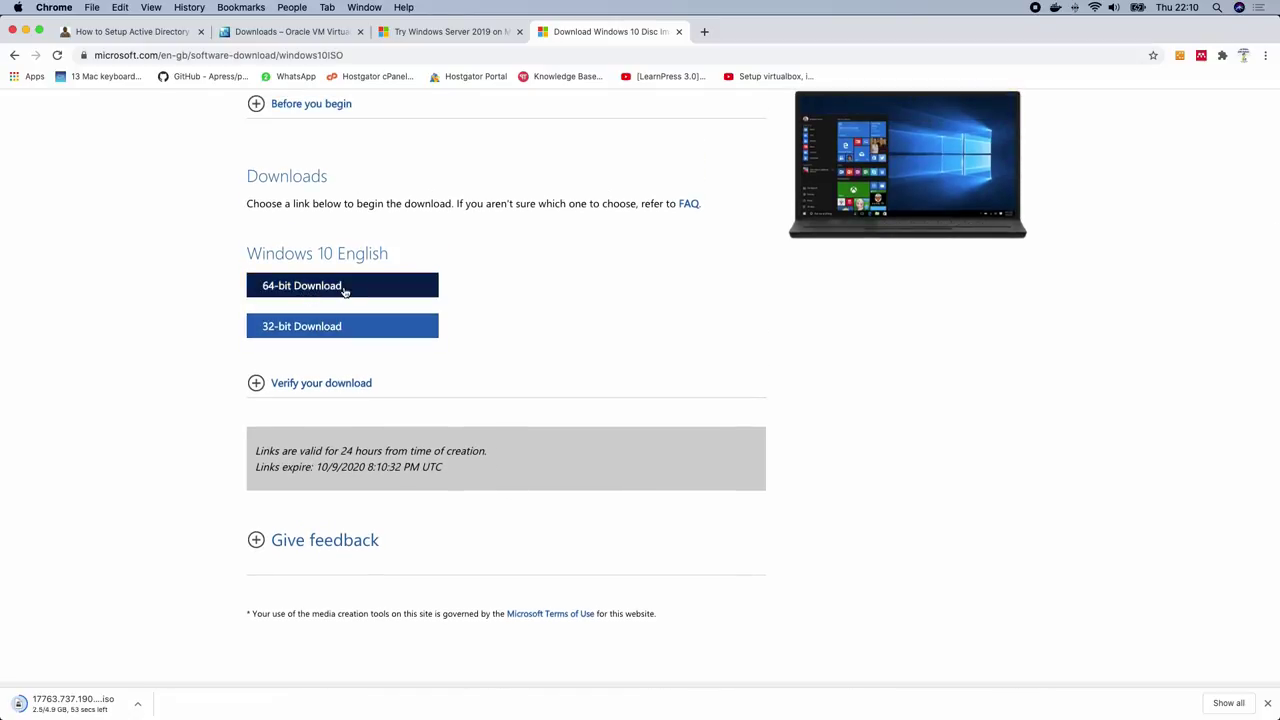
{"action": "left_click", "coordinate": [313, 287]}
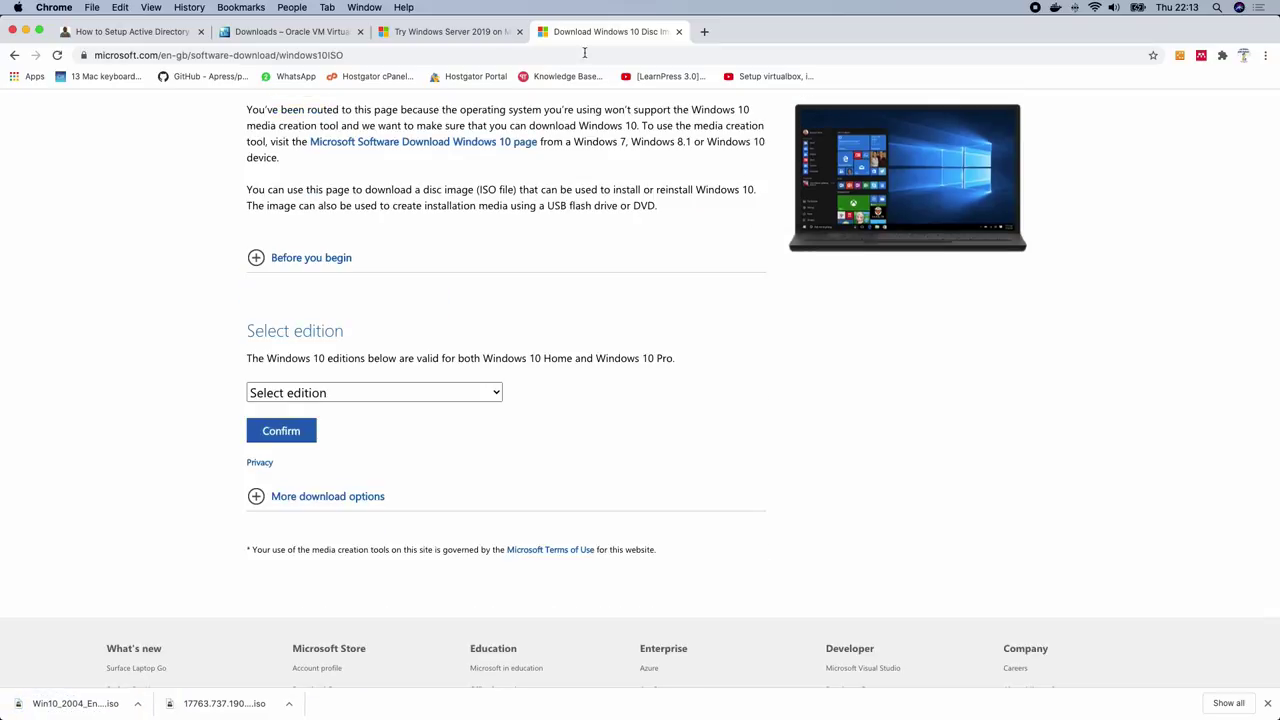
Close the evaluation and VirtualBox download tabs and reveal the Windows Server ISO in Finder
{"action": "left_click", "coordinate": [519, 31]}
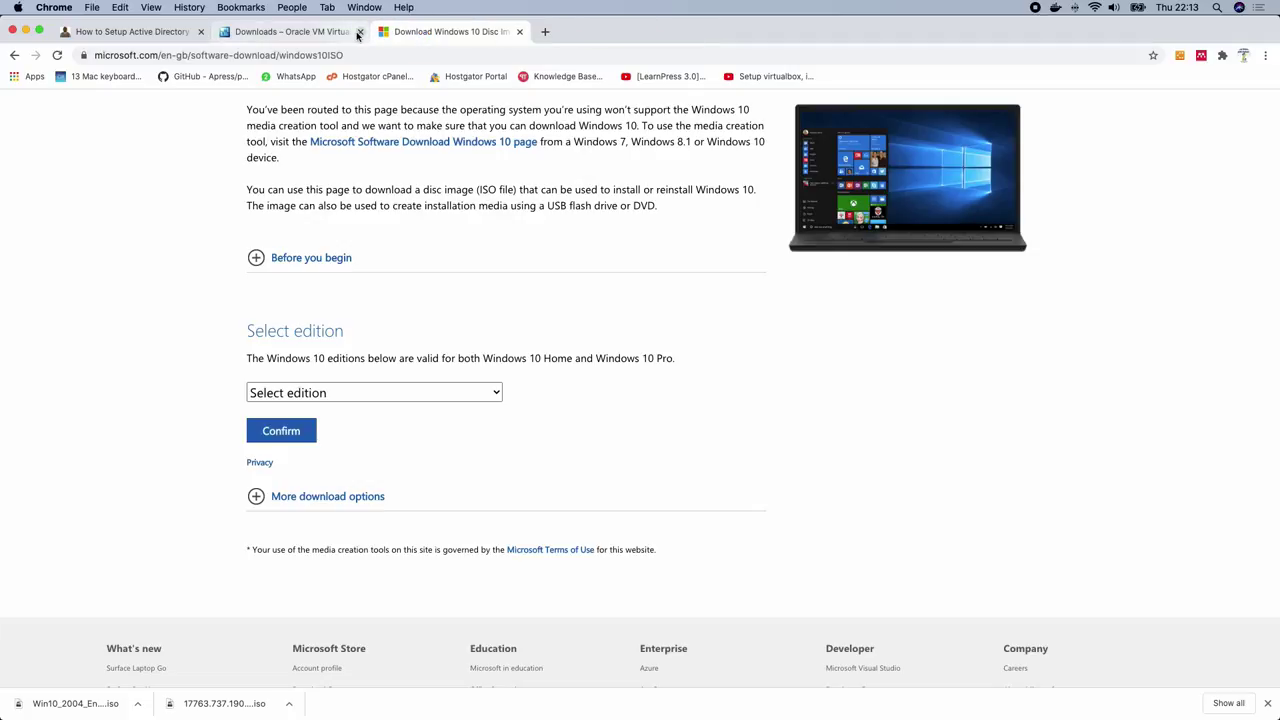
{"action": "left_click", "coordinate": [360, 31]}
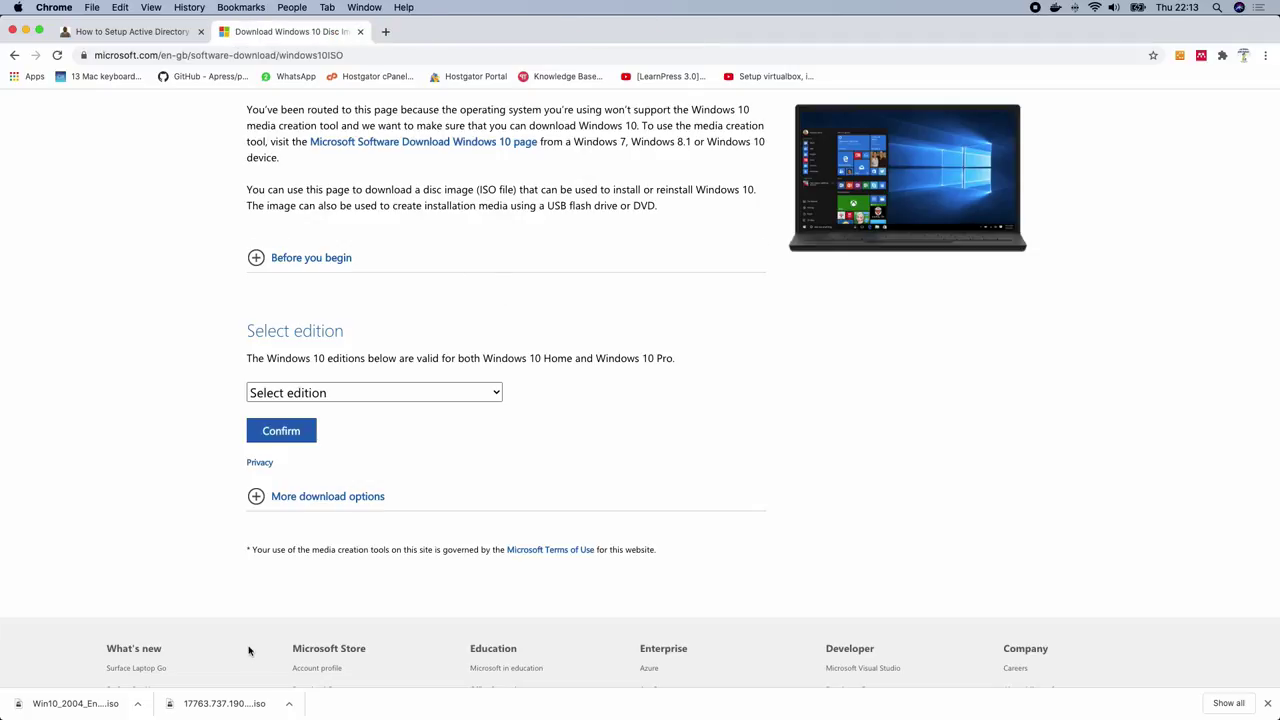
{"action": "left_click", "coordinate": [288, 704]}
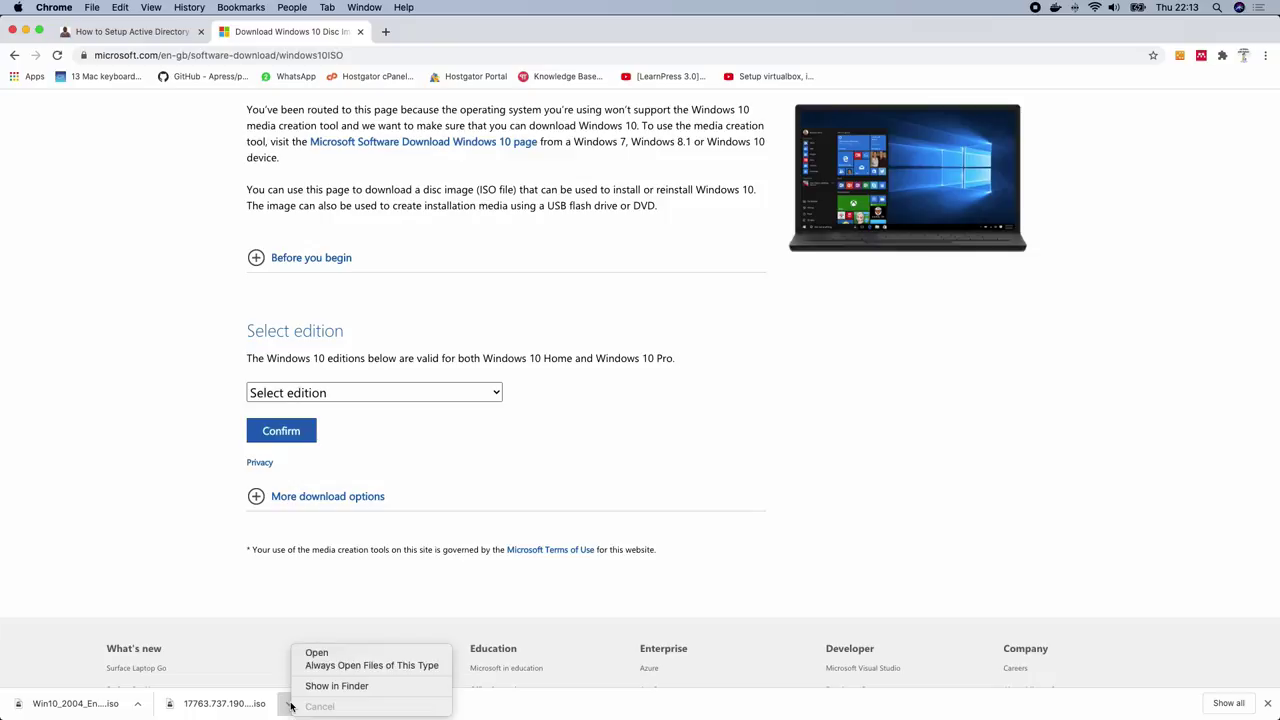
{"action": "left_click", "coordinate": [352, 686]}
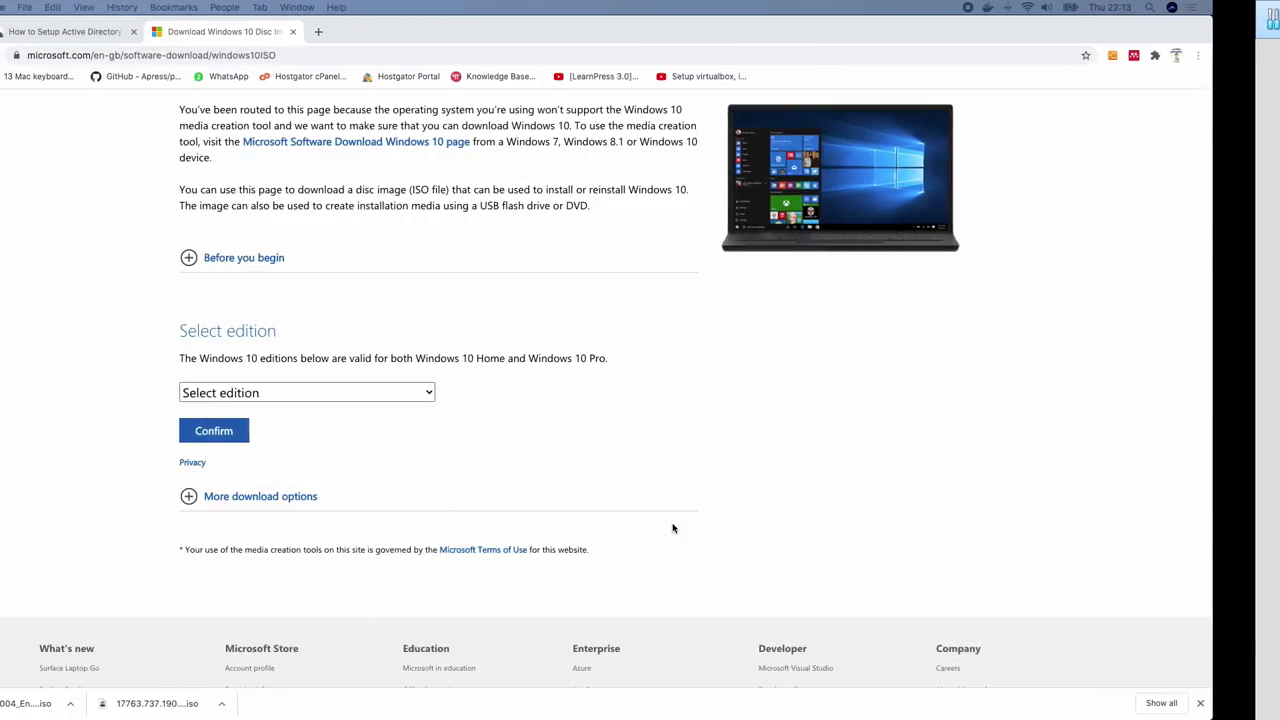
{"action": "key", "text": "ctrl+Right"}
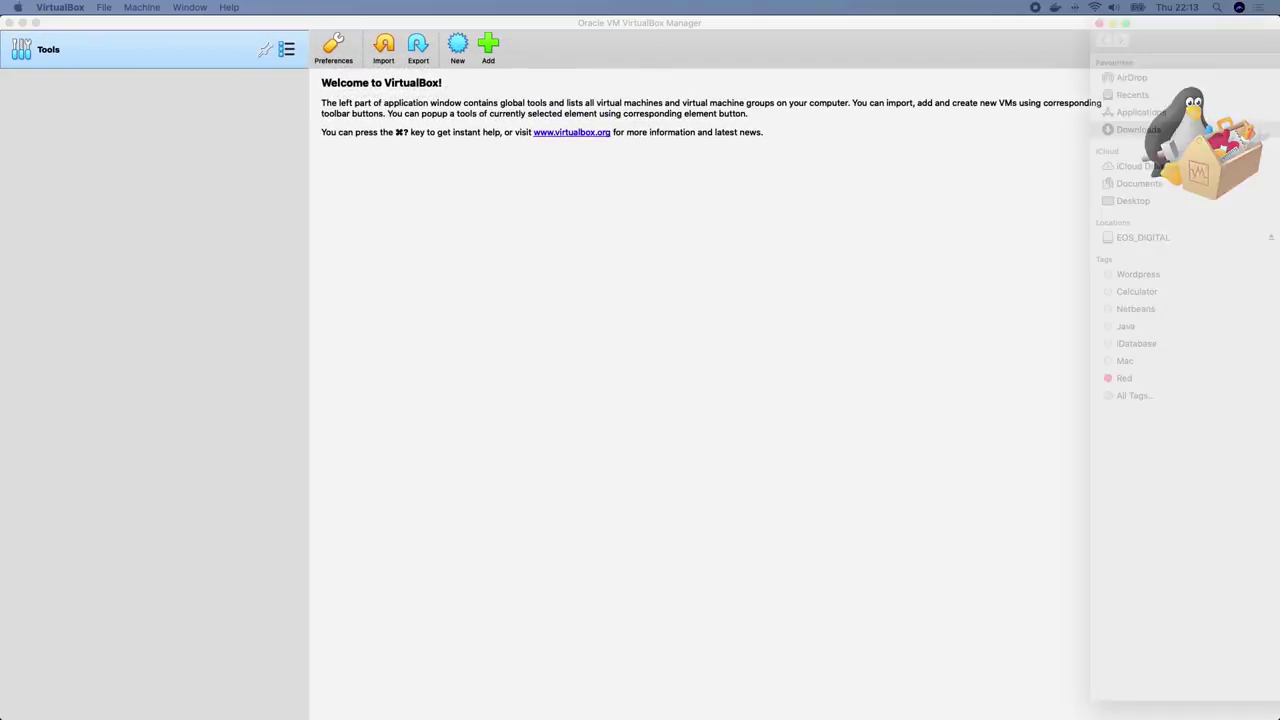
{"action": "key", "text": "super+Tab"}
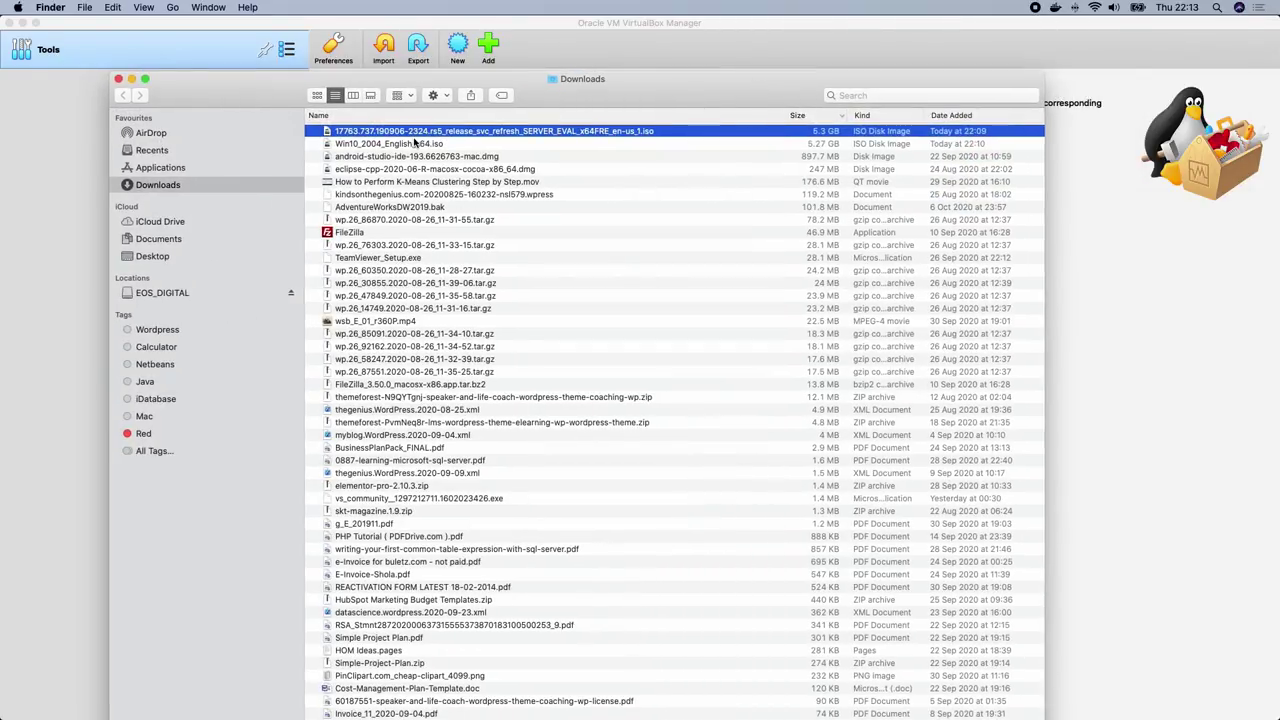
Select and copy both the Windows 10 and Windows Server ISOs, then switch Downloads to icon view
{"action": "left_click", "coordinate": [422, 147]}
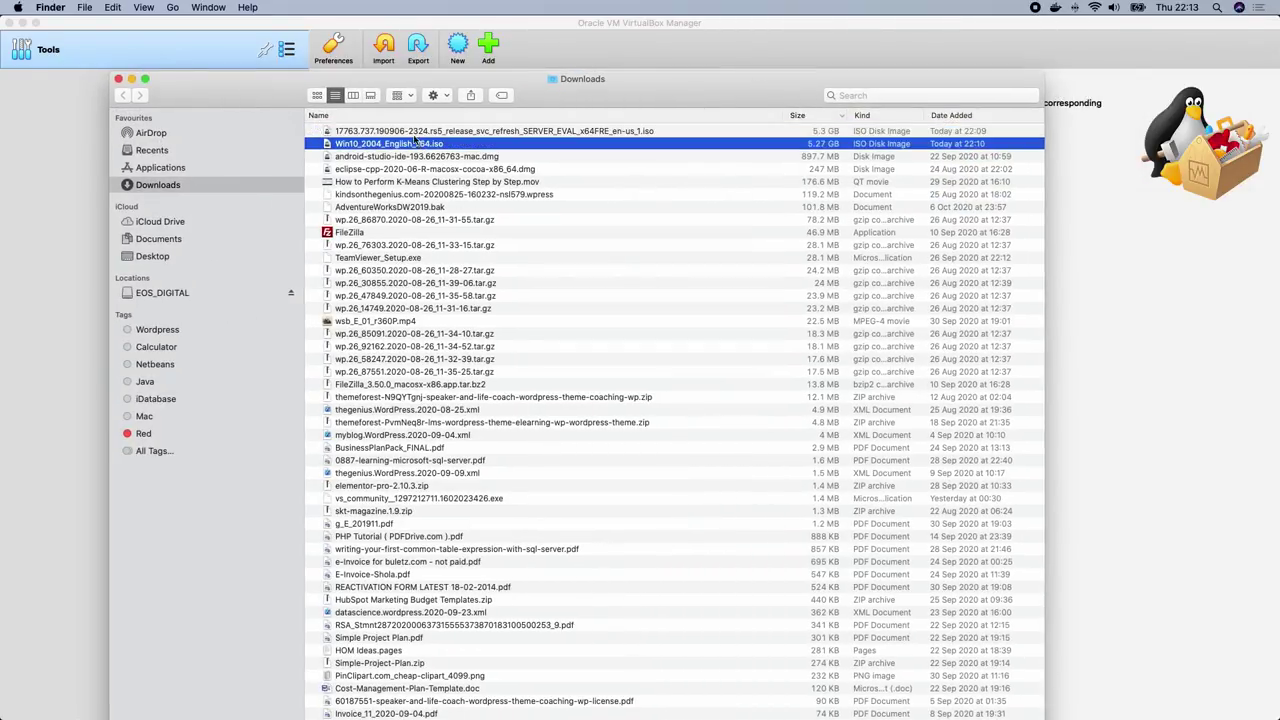
{"action": "left_click", "coordinate": [412, 131], "text": "super"}
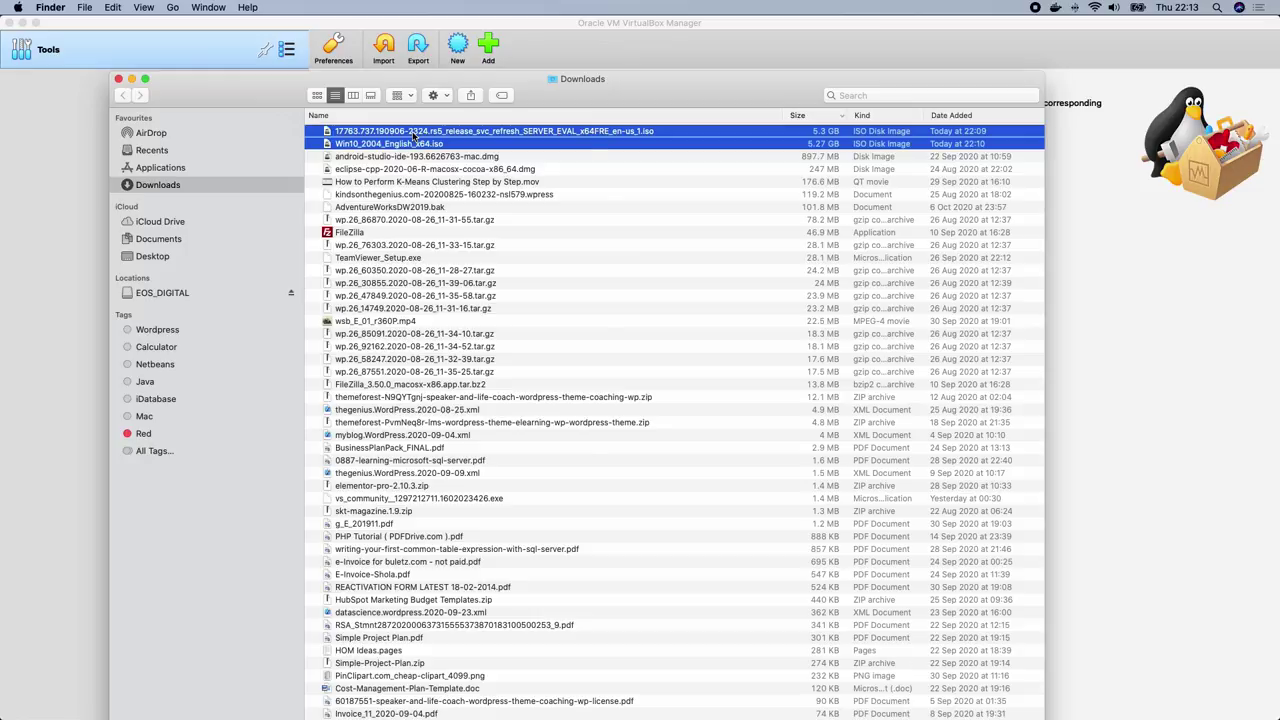
{"action": "right_click", "coordinate": [414, 134]}
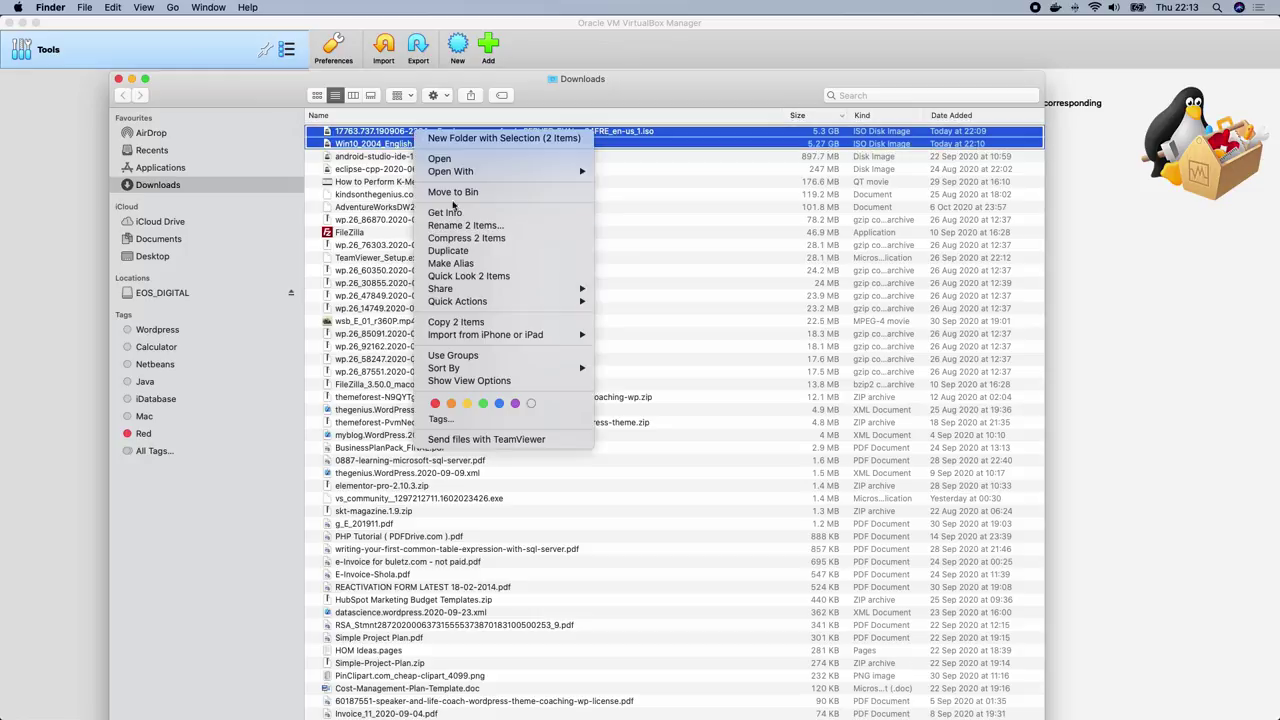
{"action": "left_click", "coordinate": [461, 323]}
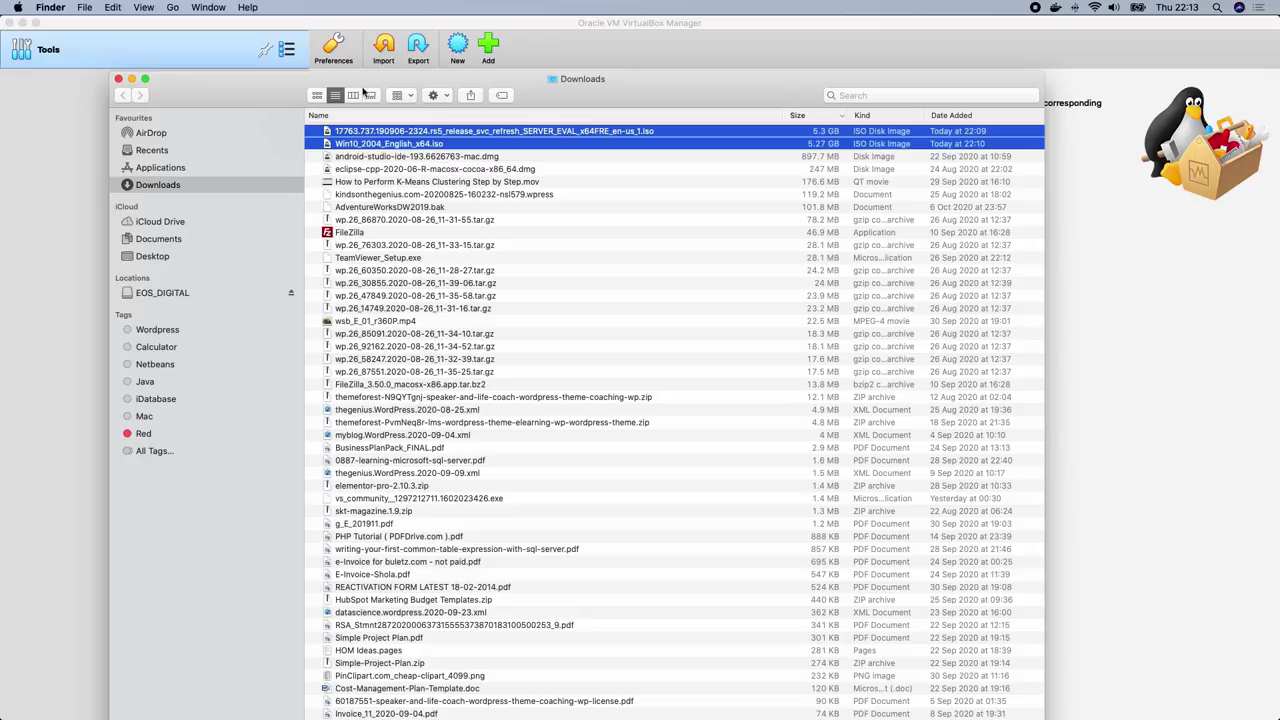
{"action": "left_click", "coordinate": [316, 96]}
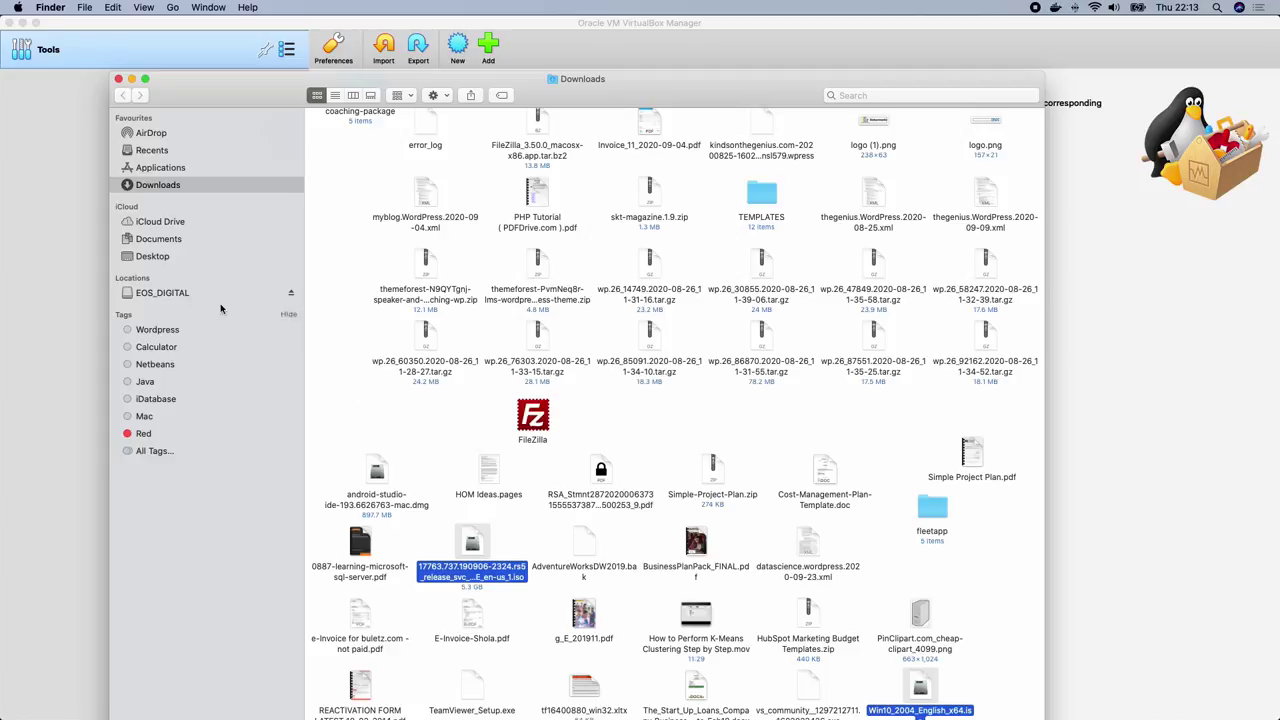
Create a new folder named WindowsISOs in the home folder
{"action": "left_click", "coordinate": [173, 8]}
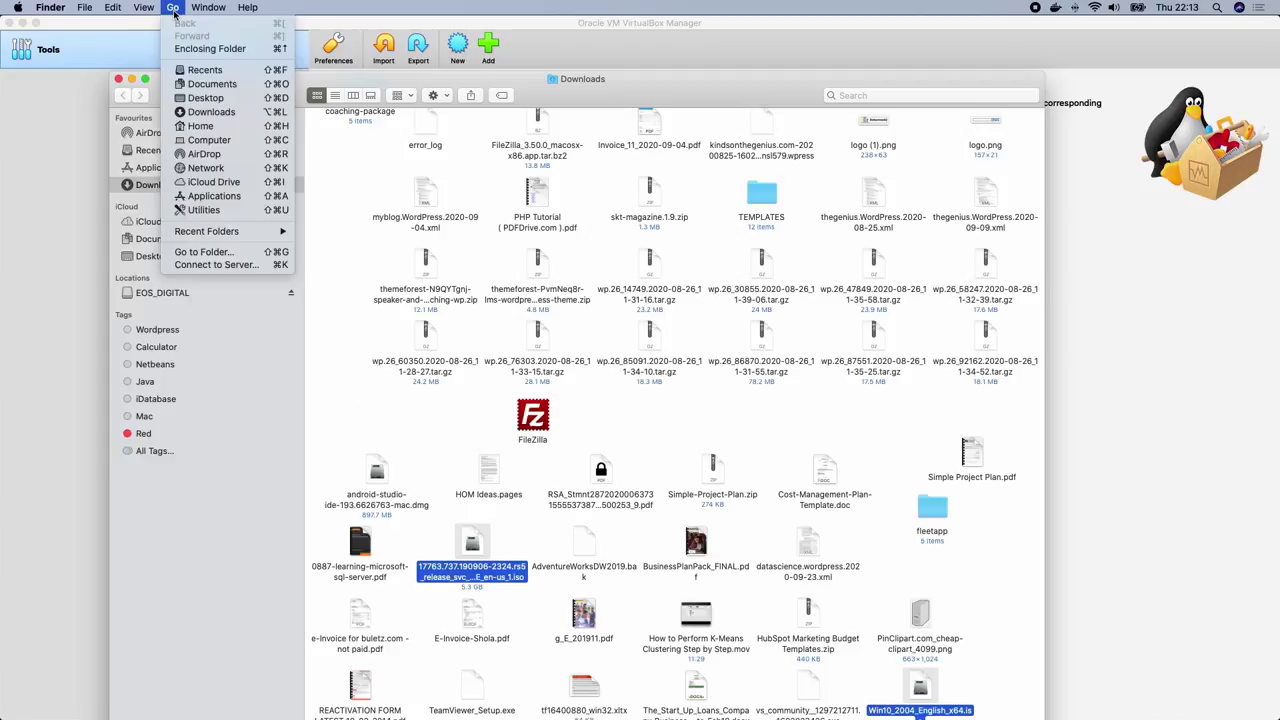
{"action": "left_click", "coordinate": [200, 126]}
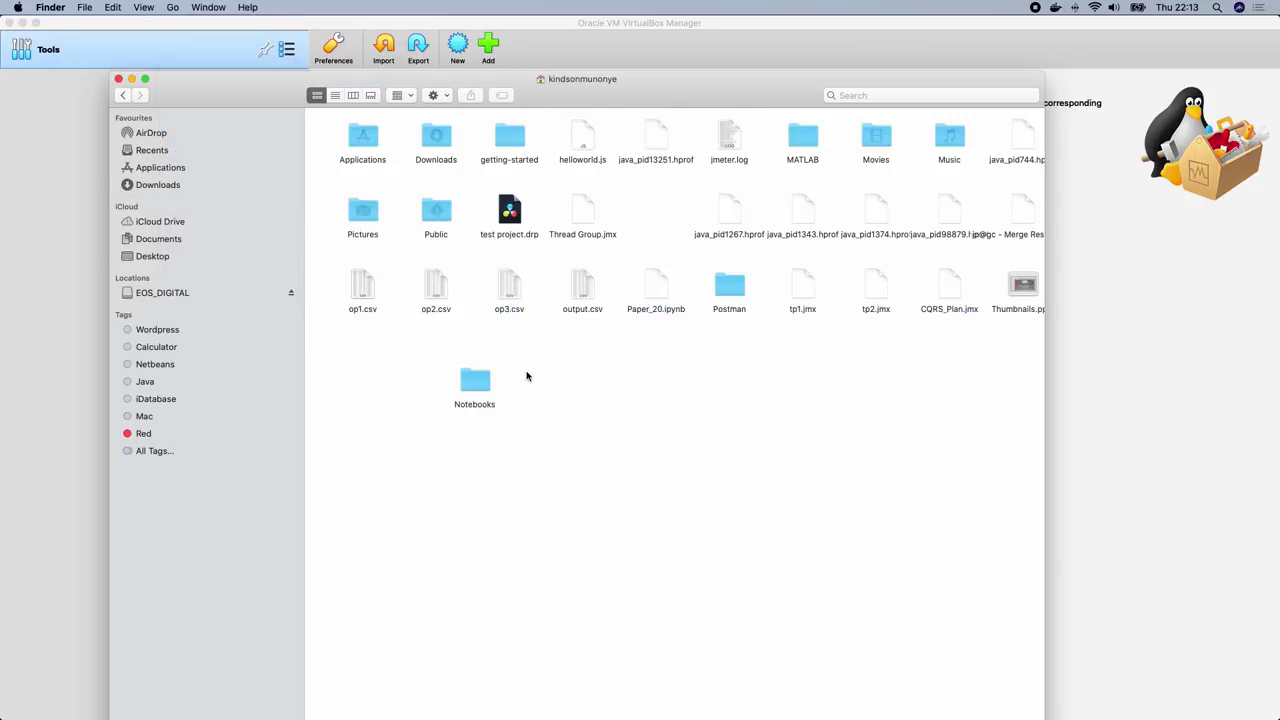
{"action": "right_click", "coordinate": [647, 462]}
{"action": "left_click", "coordinate": [676, 462]}
{"action": "type", "text": "j"}
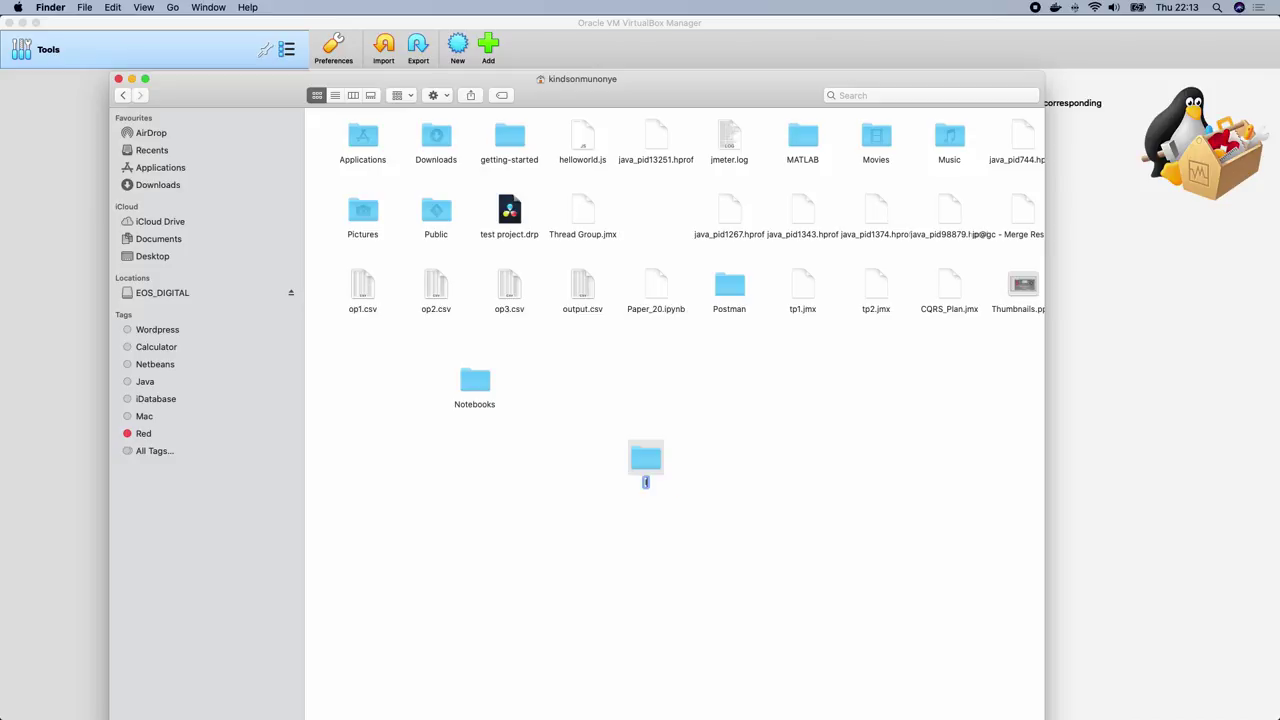
{"action": "type", "text": "WindowsISOs"}
{"action": "key", "text": "Return"}
Paste the two copied ISO files into the WindowsISOs folder
{"action": "double_click", "coordinate": [640, 457]}
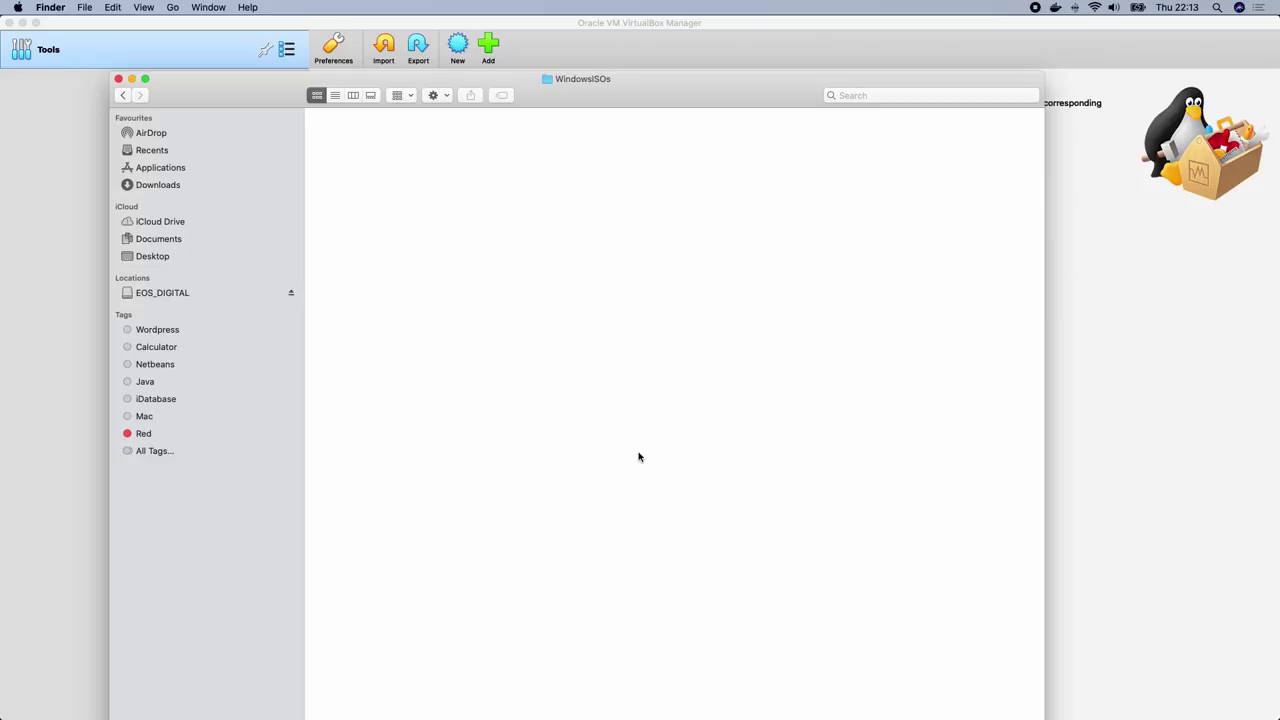
{"action": "right_click", "coordinate": [634, 357]}
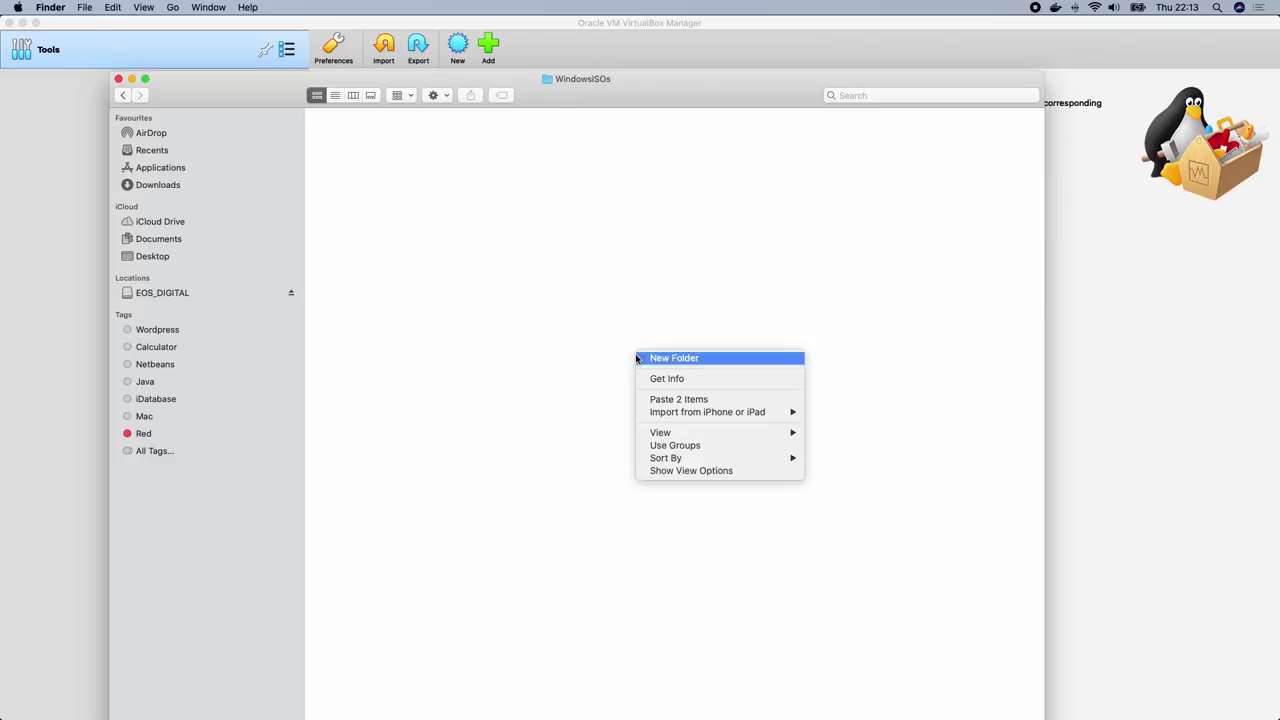
{"action": "left_click", "coordinate": [680, 399]}
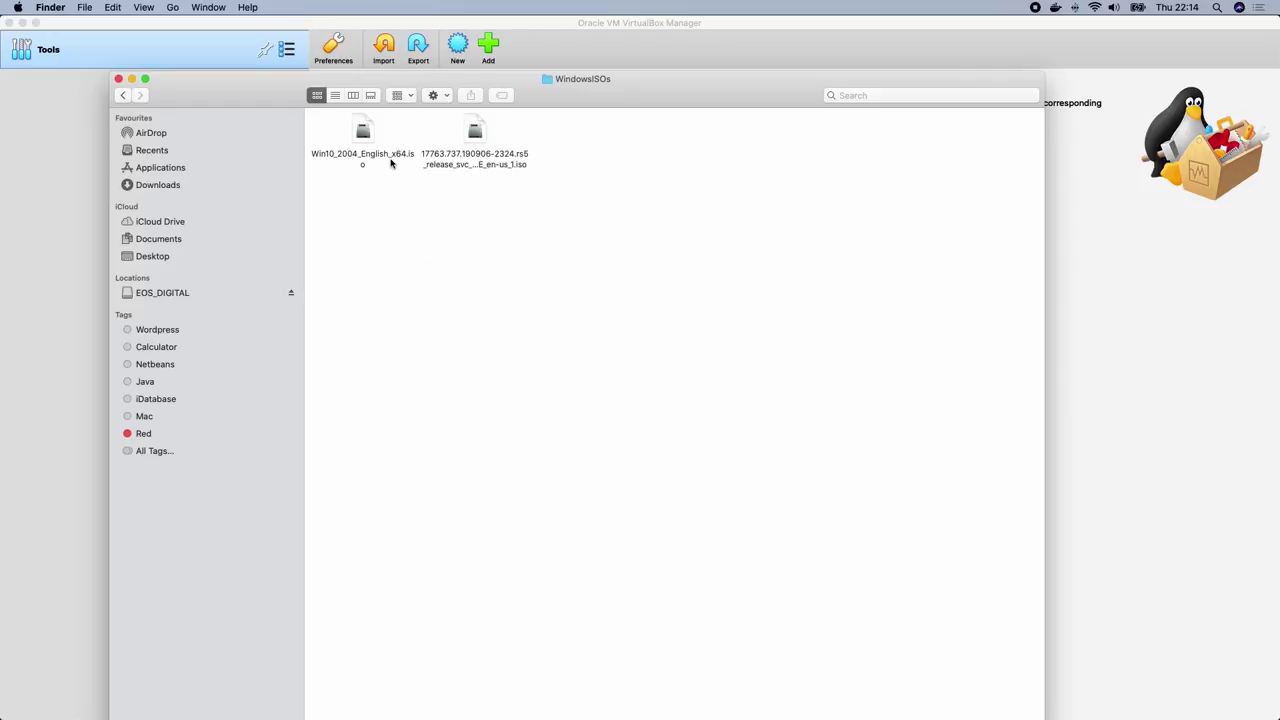
Rename the Windows Server ISO to WindowsServer2019.iso and Win10_2004_English_x64.iso to Windows10.iso
{"action": "left_click", "coordinate": [471, 164]}
{"action": "left_click", "coordinate": [472, 160]}
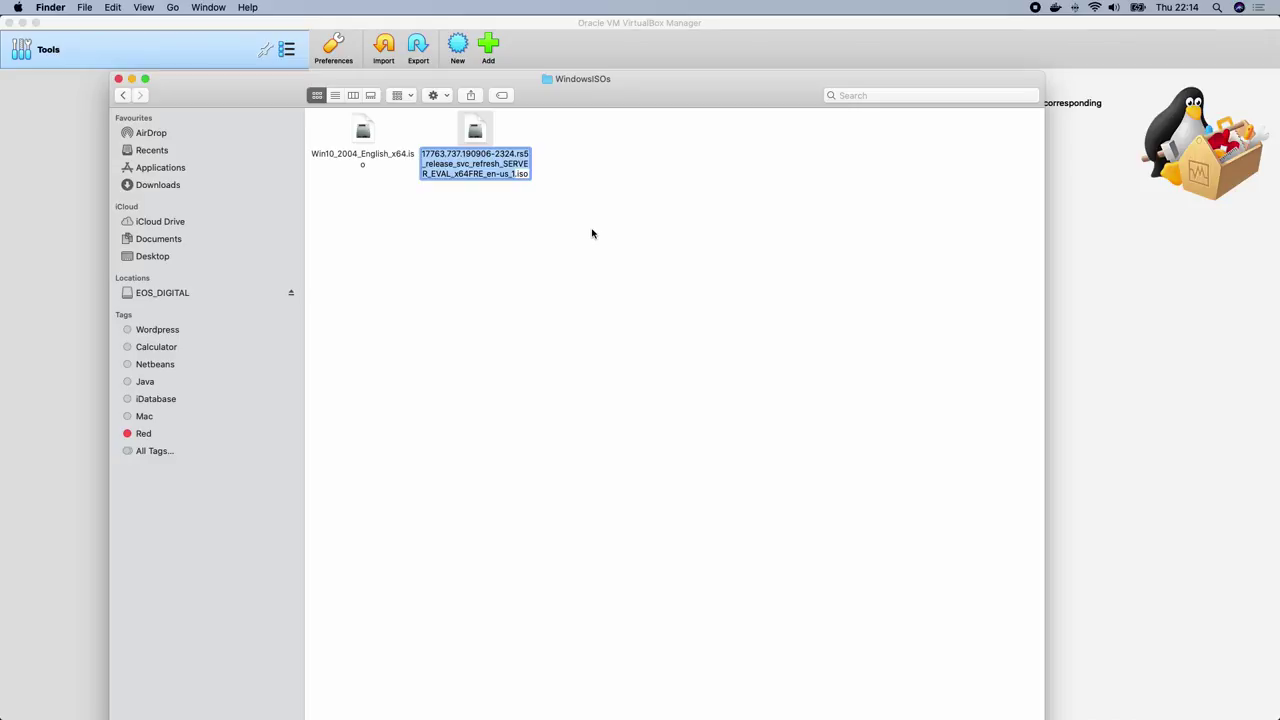
{"action": "type", "text": "Windw"}
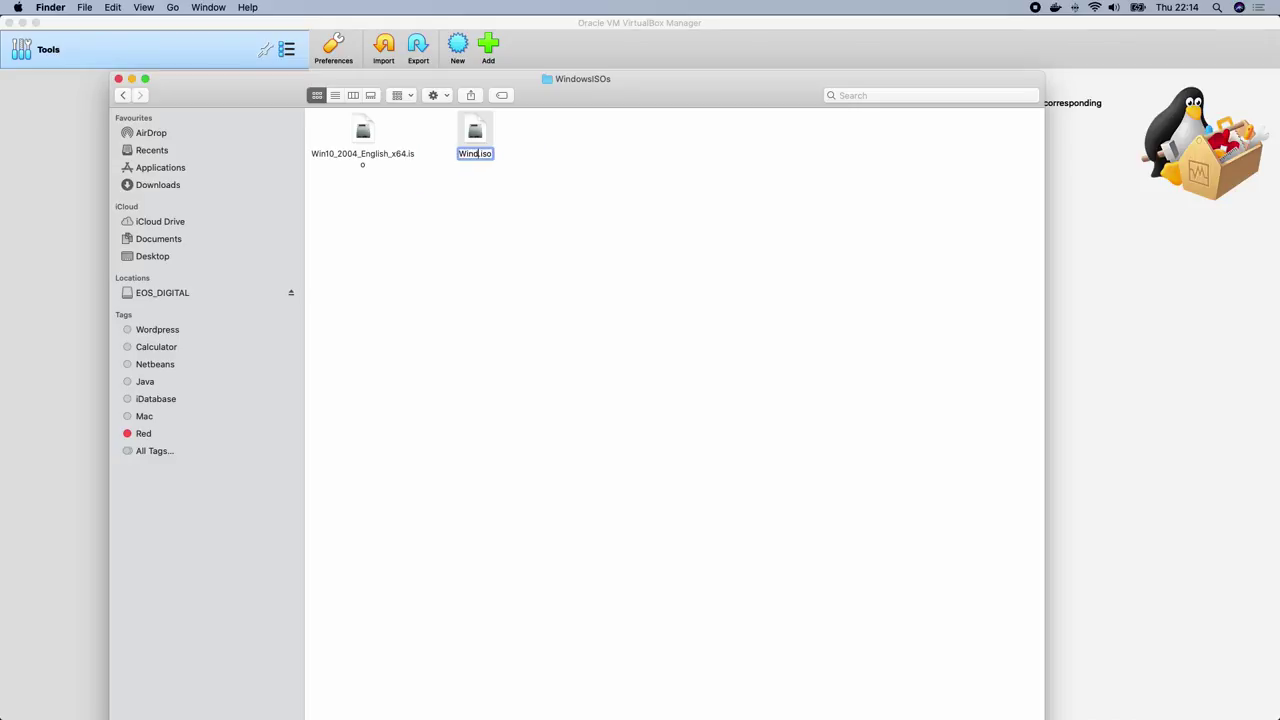
{"action": "key", "text": "BackSpace"}
{"action": "type", "text": "owsServer2019"}
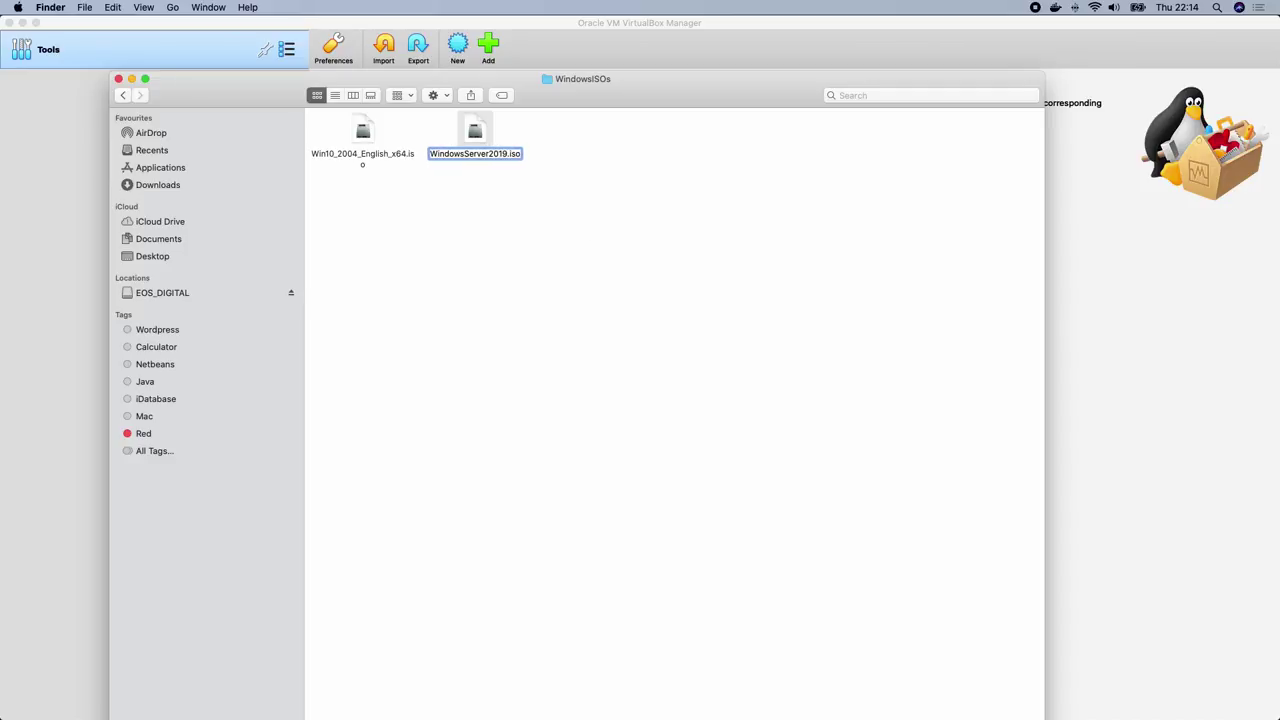
{"action": "left_click", "coordinate": [363, 160]}
{"action": "left_click", "coordinate": [366, 158]}
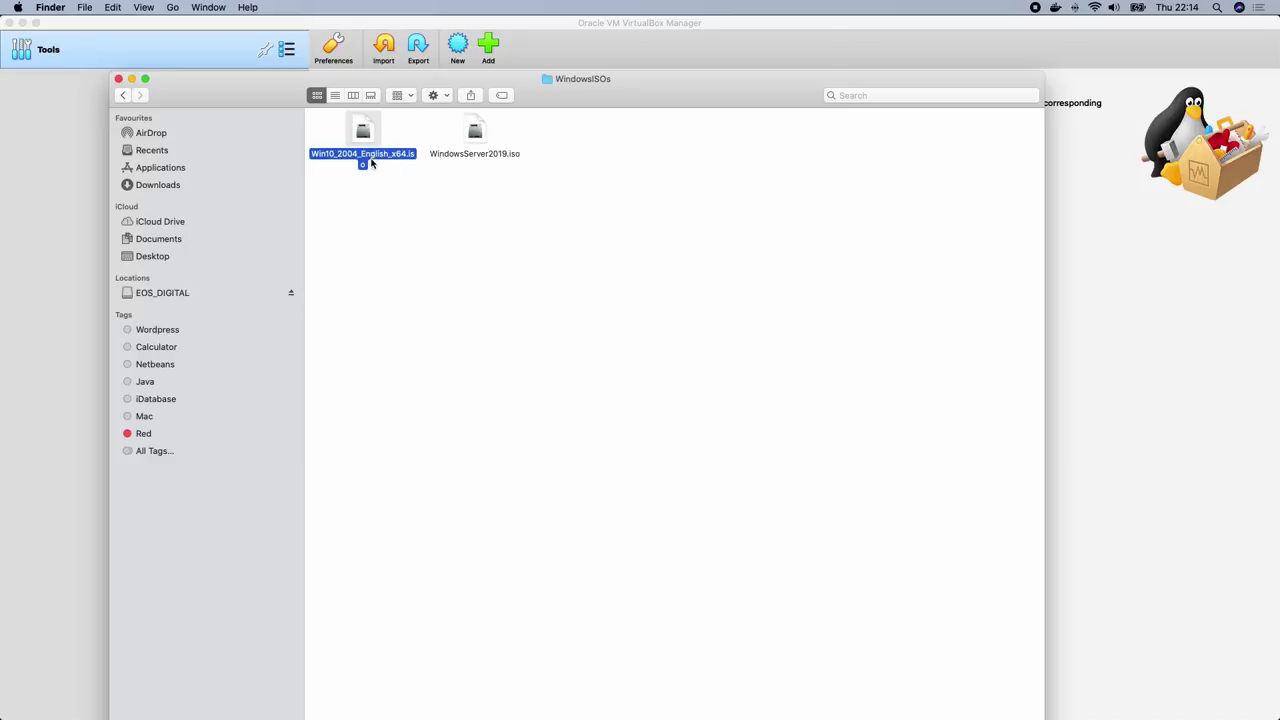
{"action": "type", "text": "Windows10"}
{"action": "left_click", "coordinate": [410, 220]}
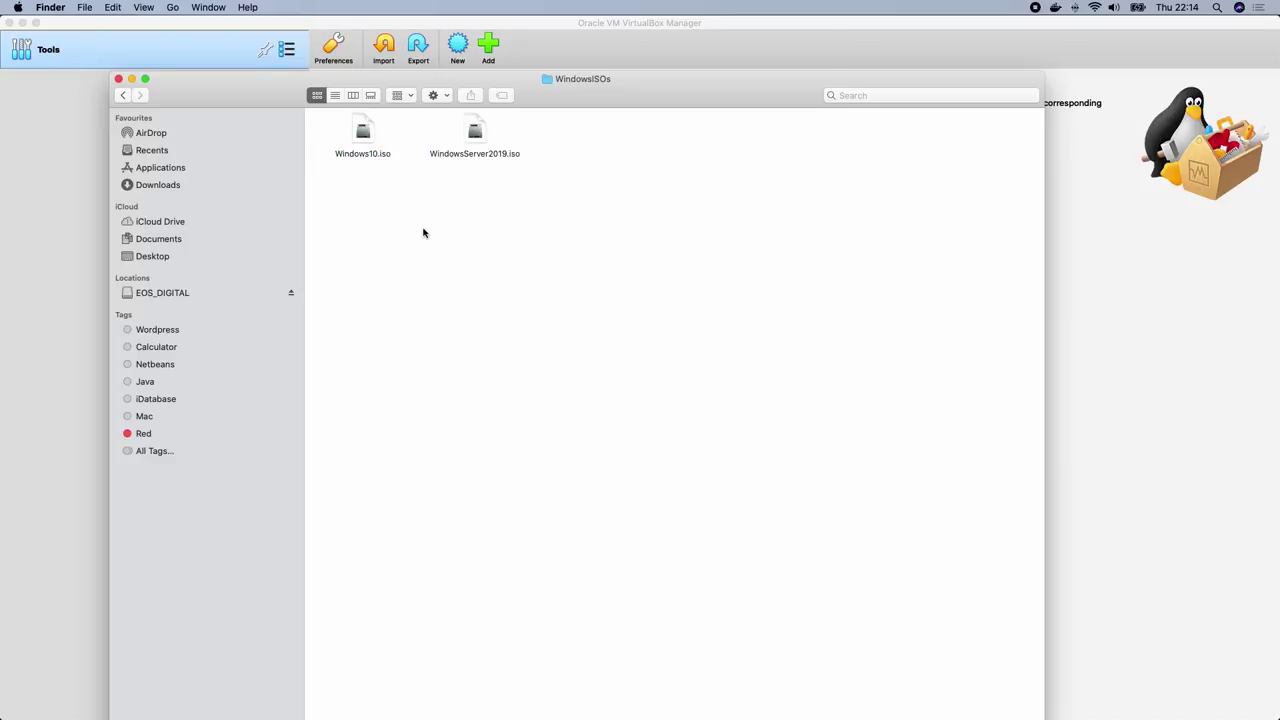
Copy the WindowsISOs folder from the home folder into Documents
{"action": "left_click", "coordinate": [122, 95]}
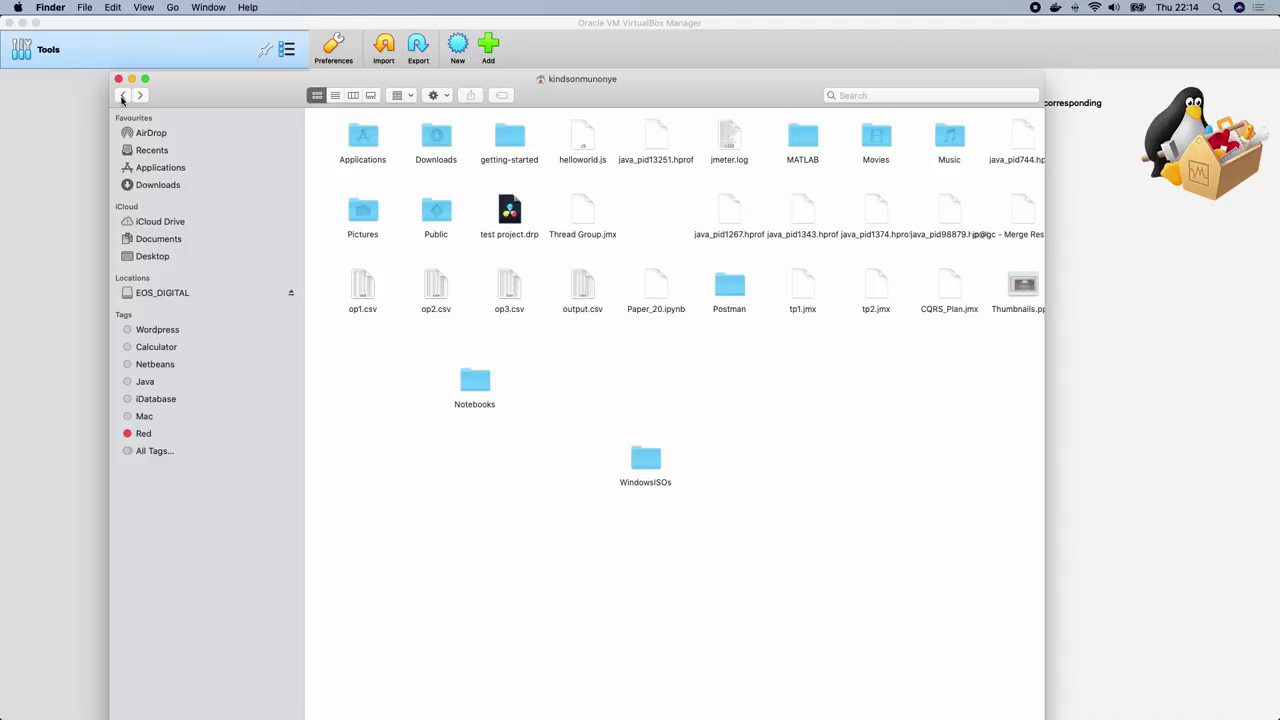
{"action": "right_click", "coordinate": [648, 466]}
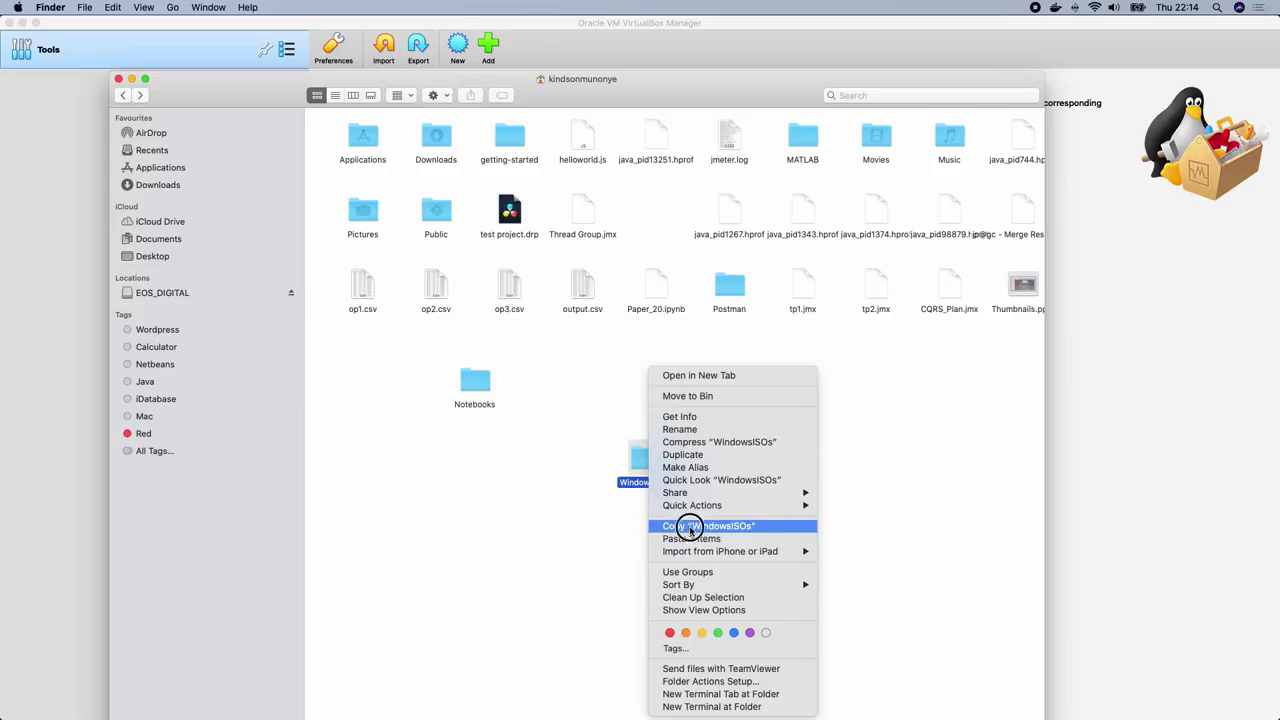
{"action": "left_click", "coordinate": [690, 528]}
{"action": "left_click", "coordinate": [171, 238]}
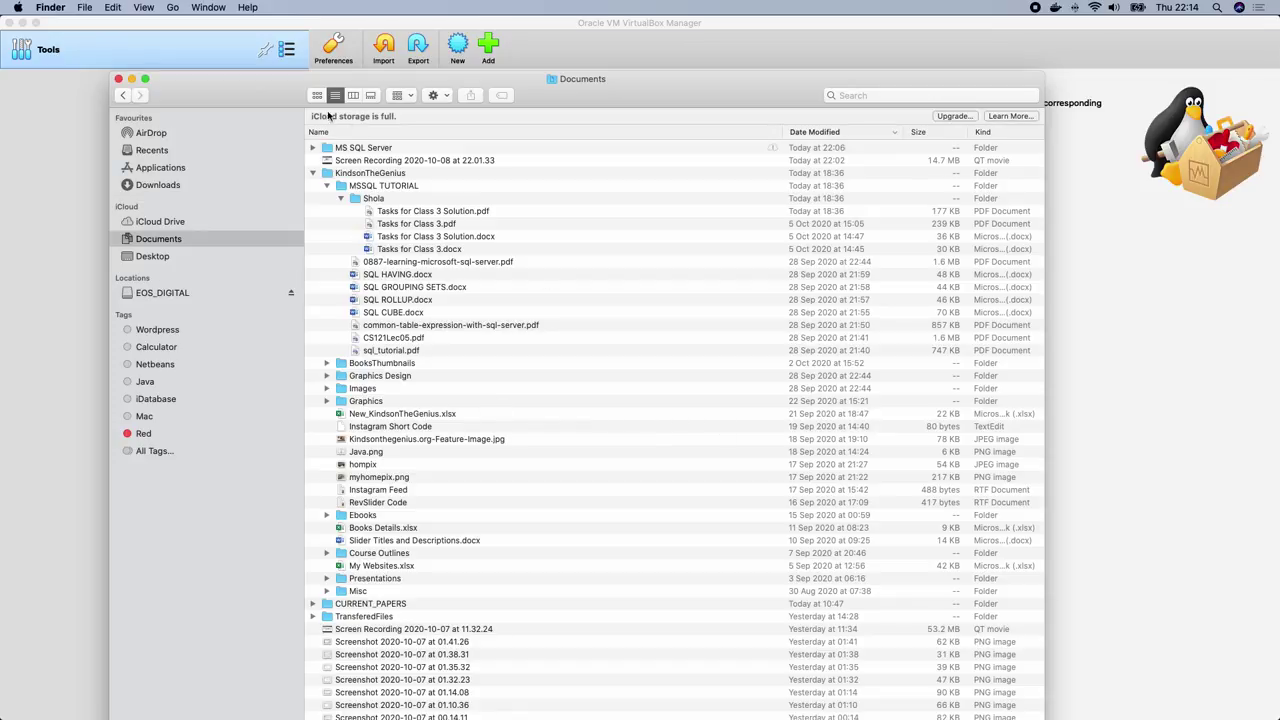
{"action": "left_click", "coordinate": [317, 95]}
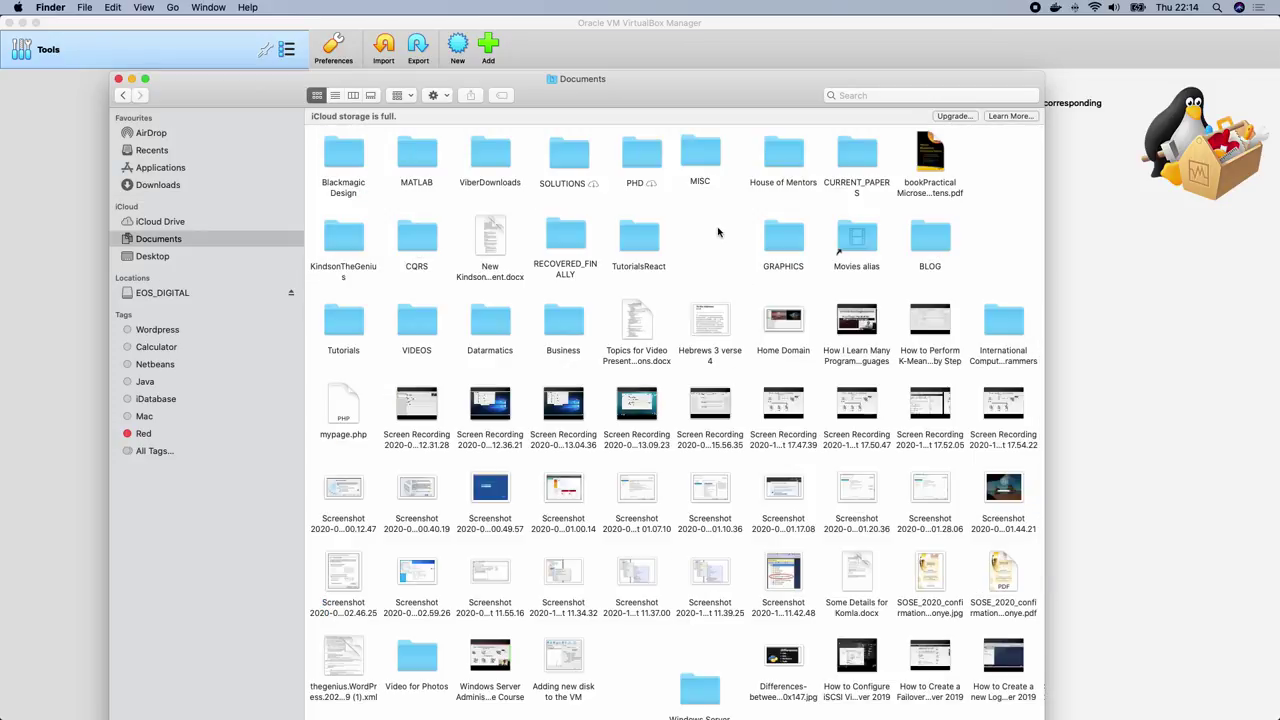
{"action": "right_click", "coordinate": [717, 232]}
{"action": "left_click", "coordinate": [751, 276]}
{"action": "left_click_drag", "start_coordinate": [751, 278], "coordinate": [165, 193]}
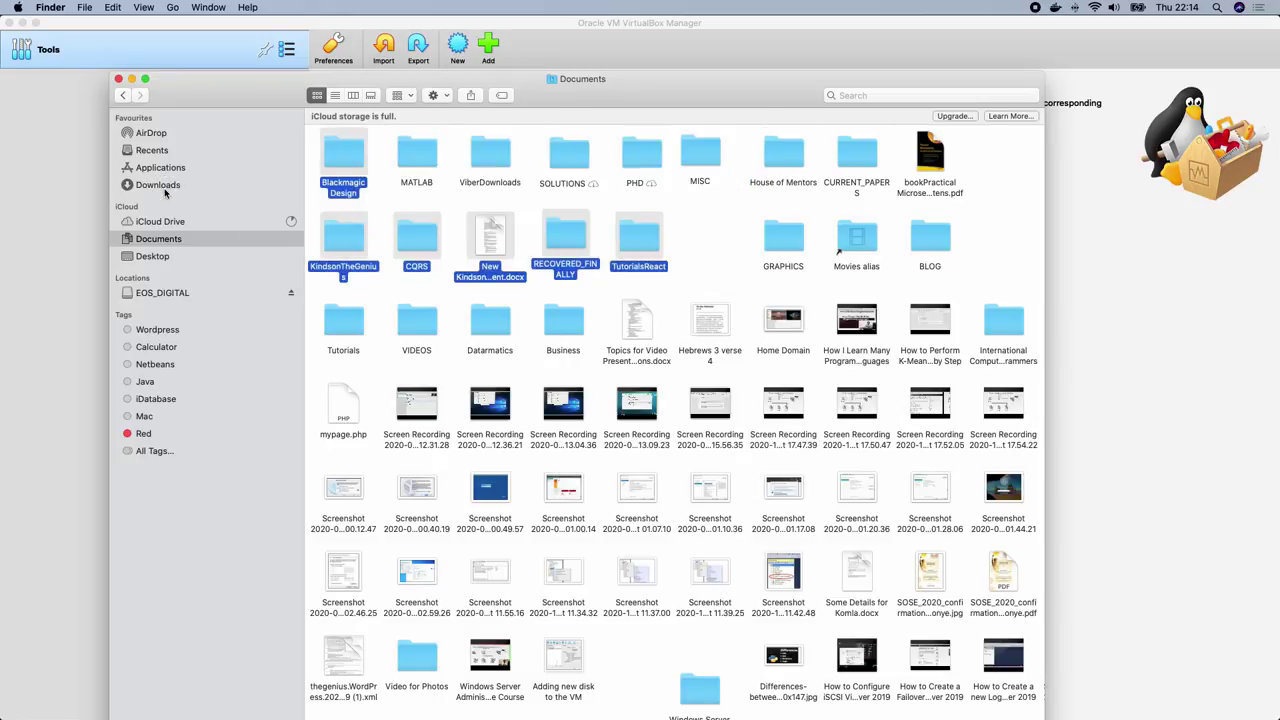
Show Downloads as a list and select both original ISO downloads
{"action": "left_click", "coordinate": [162, 187]}
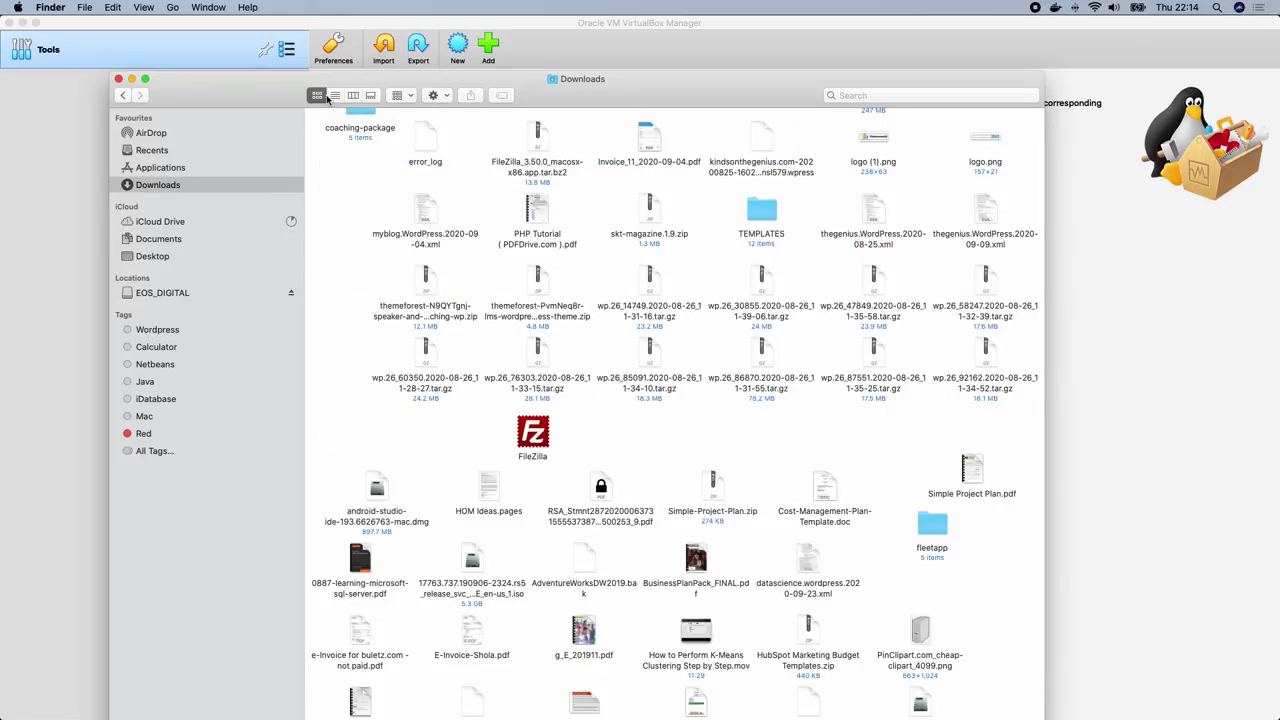
{"action": "left_click", "coordinate": [335, 95]}
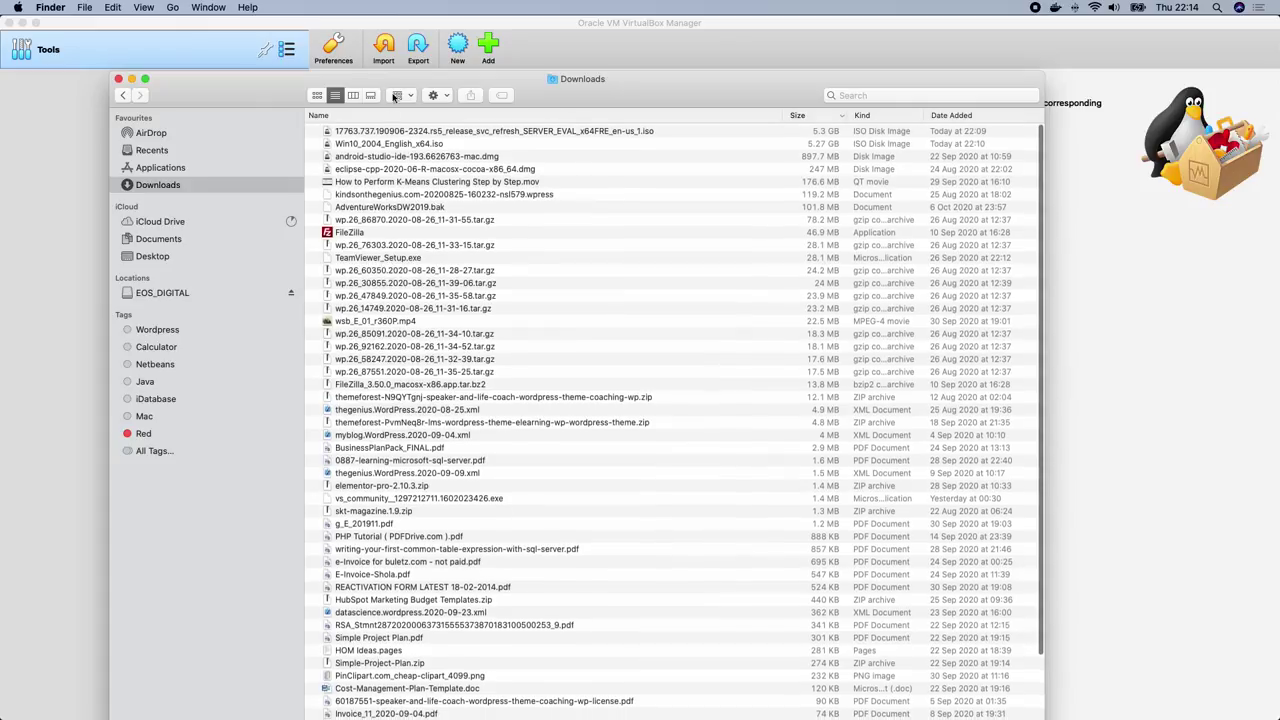
{"action": "left_click", "coordinate": [392, 131]}
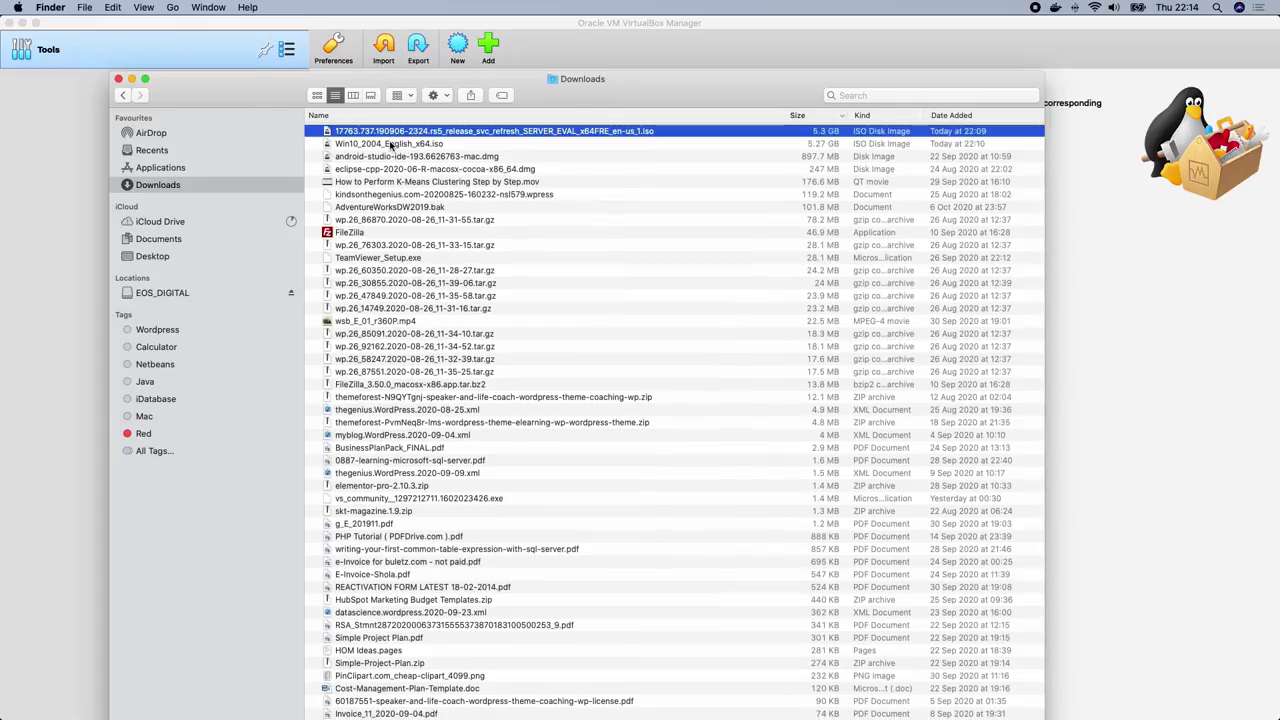
{"action": "left_click", "coordinate": [390, 144], "text": "shift"}
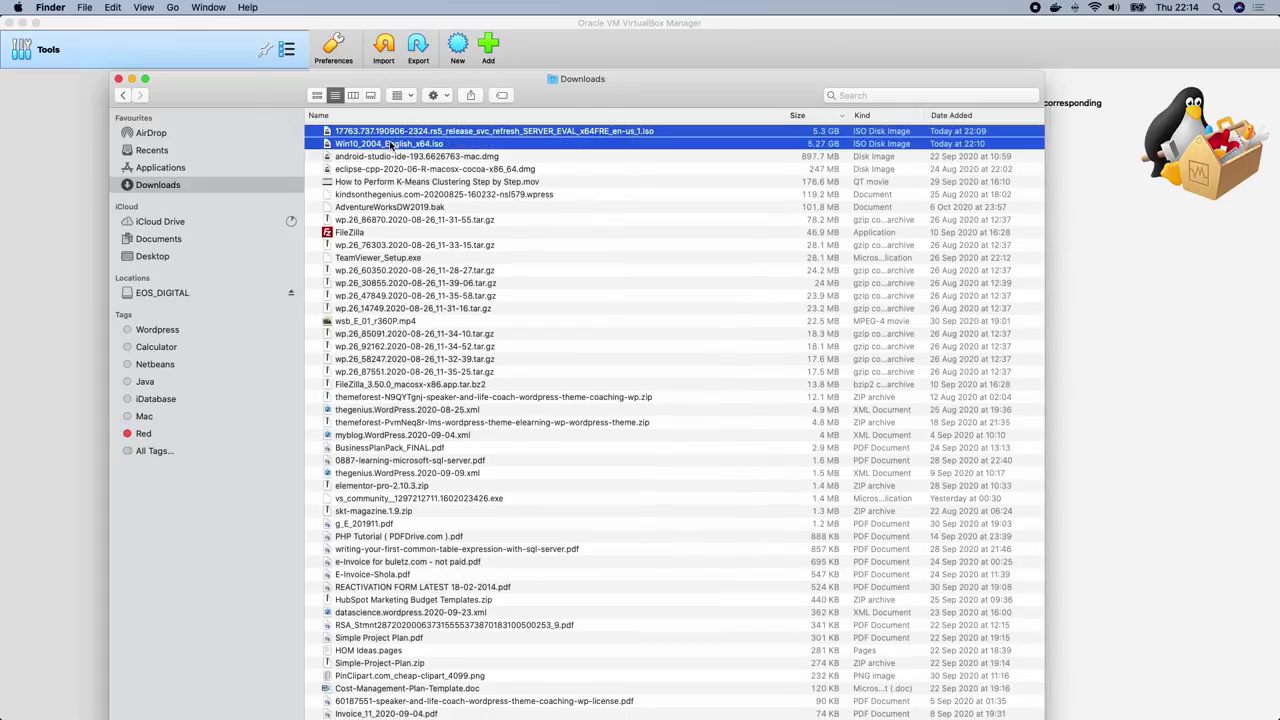
Move the two original ISO files to the Trash and jump to the home folder
{"action": "key", "text": "super+BackSpace"}
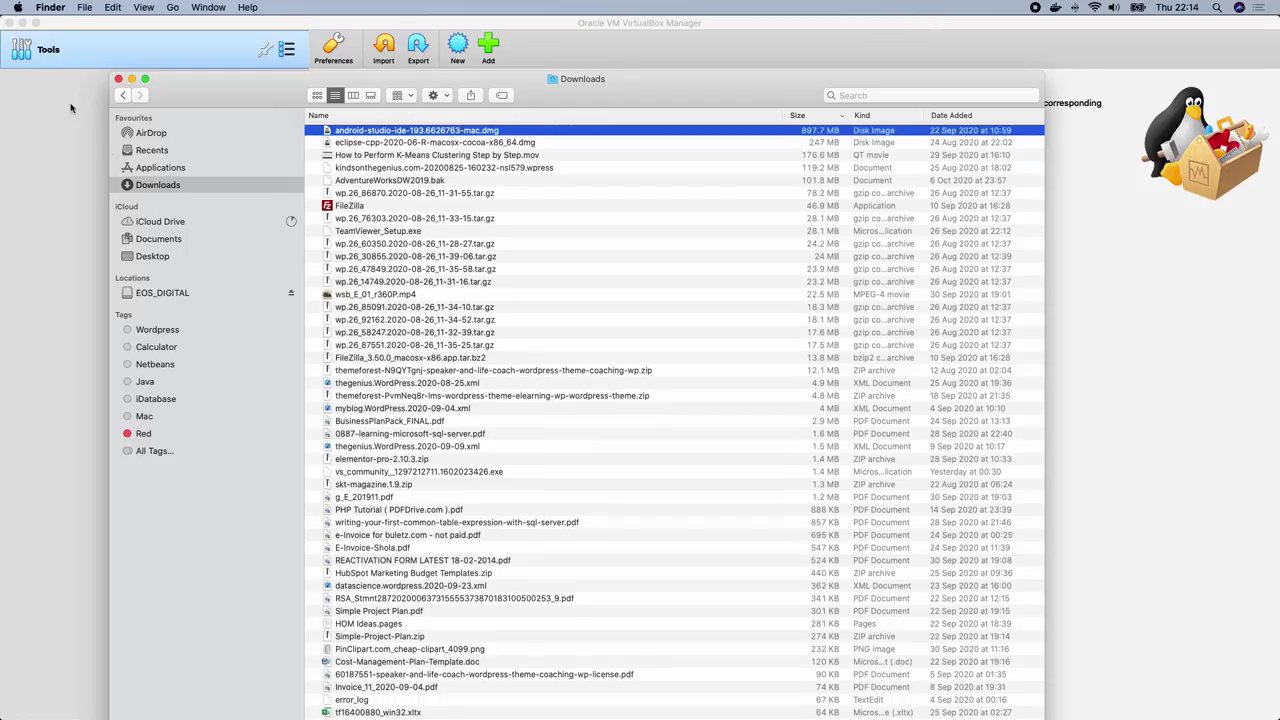
{"action": "left_click", "coordinate": [176, 8]}
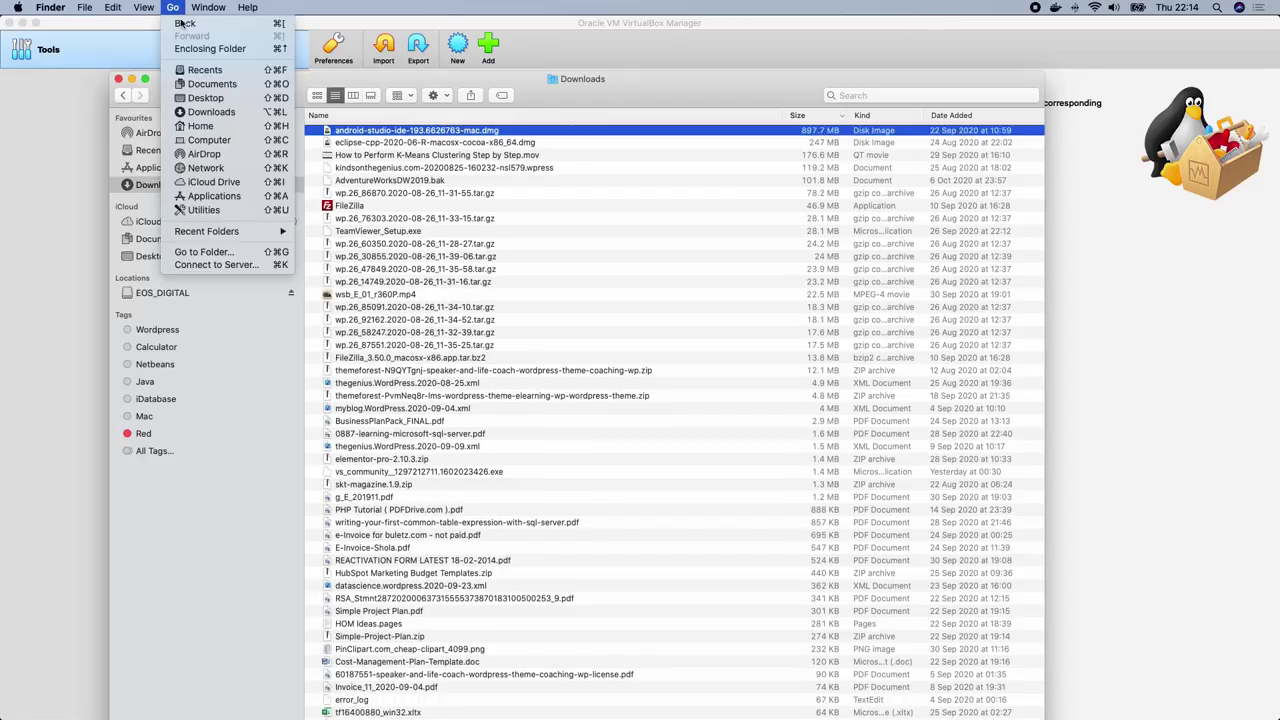
{"action": "left_click", "coordinate": [205, 127]}
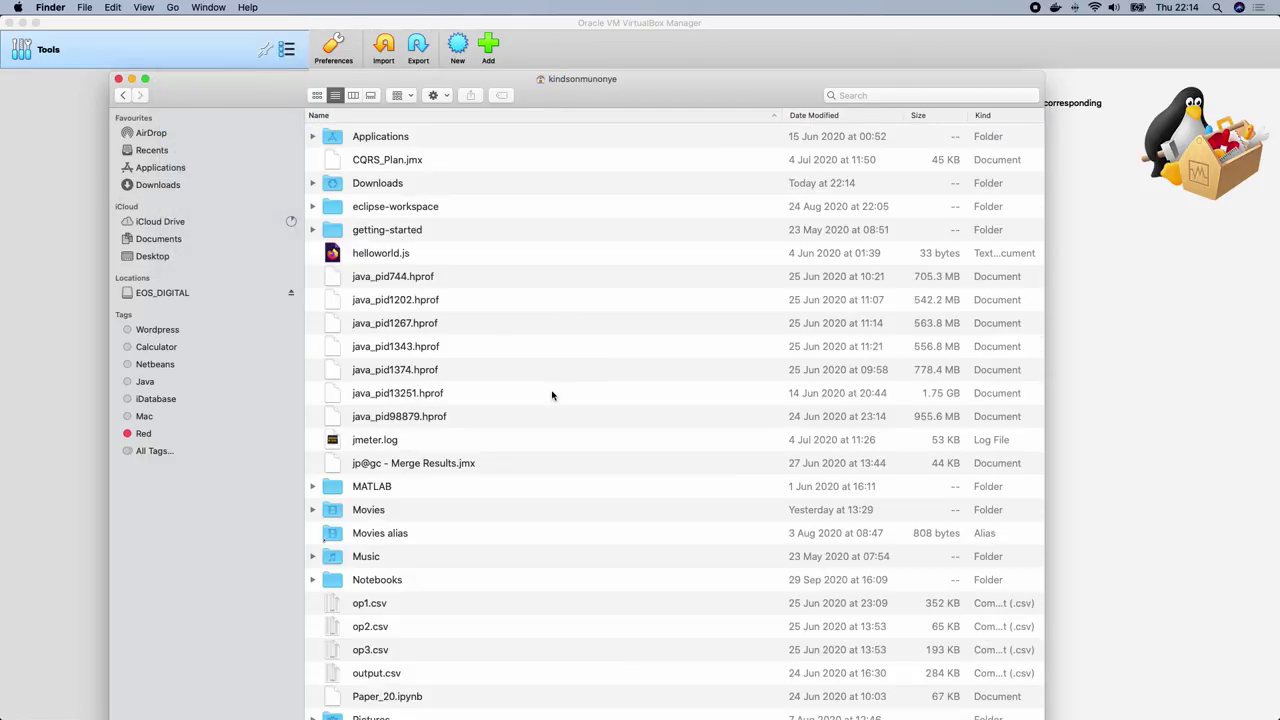
Show the home folder as icons and select the WindowsISOs folder
{"action": "scroll", "coordinate": [410, 358], "scroll_direction": "down", "scroll_amount": 5}
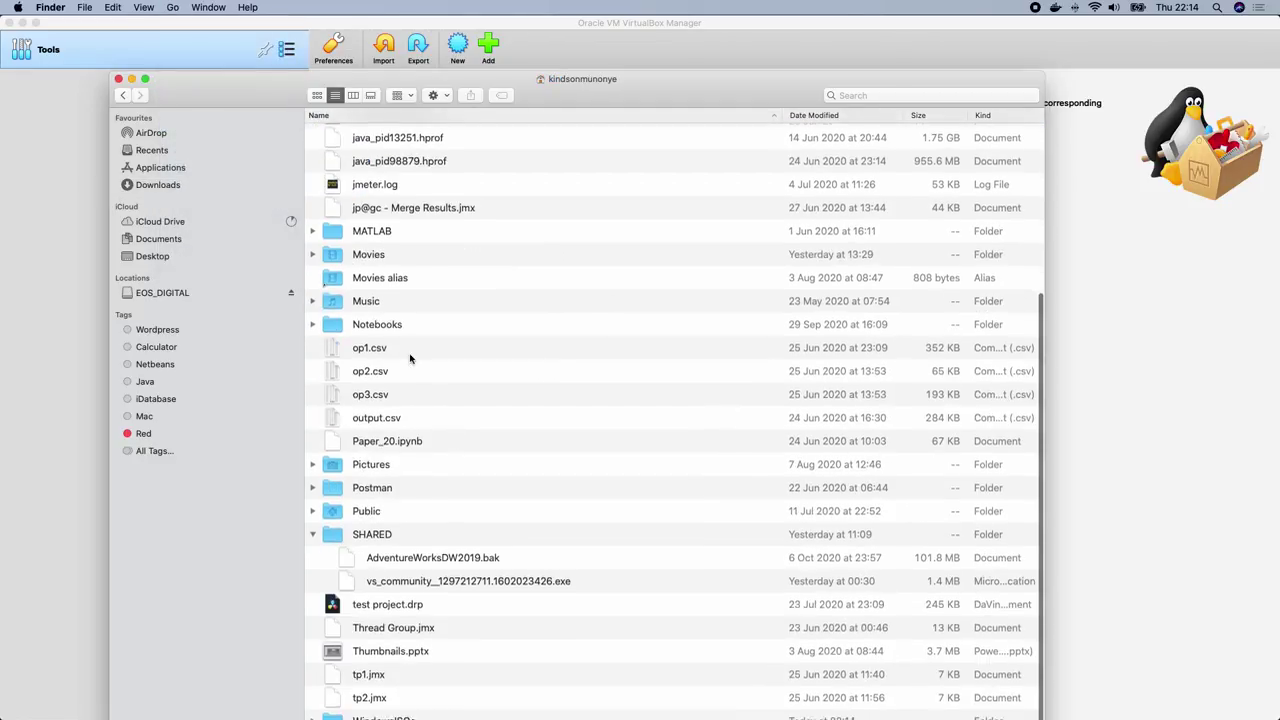
{"action": "scroll", "coordinate": [418, 459], "scroll_direction": "up", "scroll_amount": 5}
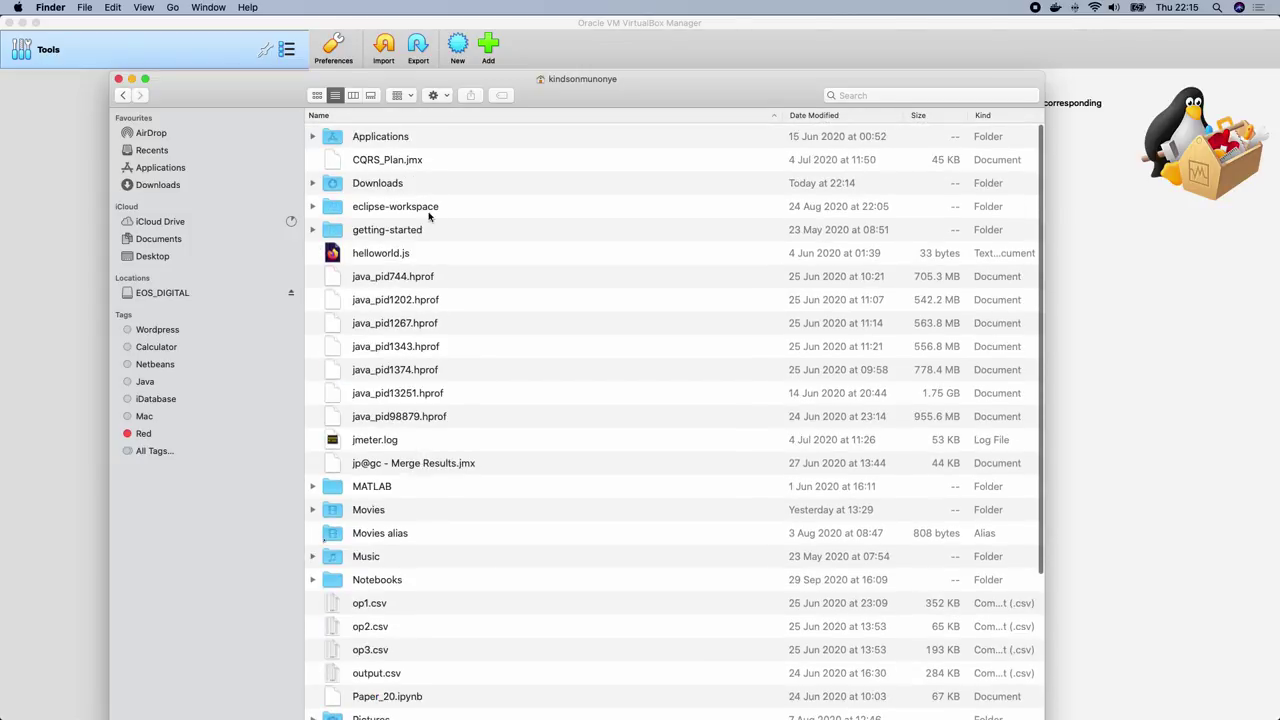
{"action": "scroll", "coordinate": [452, 360], "scroll_direction": "down", "scroll_amount": 3}
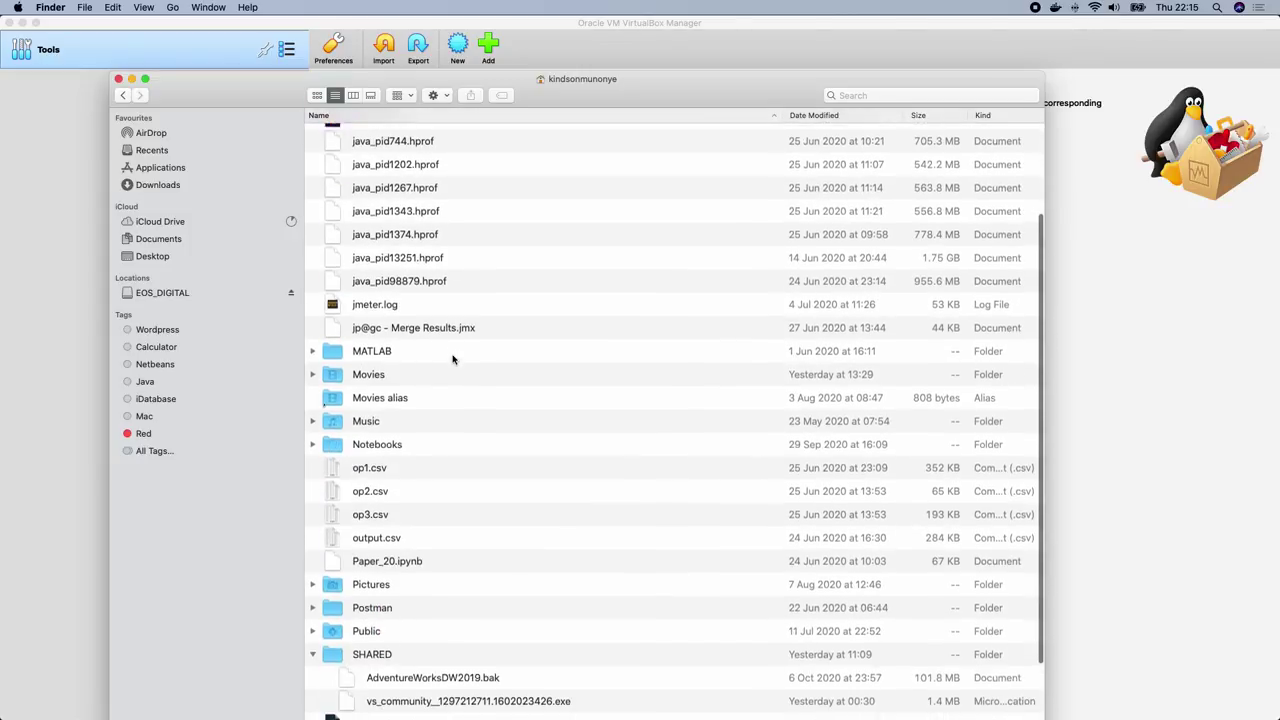
{"action": "scroll", "coordinate": [452, 360], "scroll_direction": "down", "scroll_amount": 3}
{"action": "left_click", "coordinate": [317, 95]}
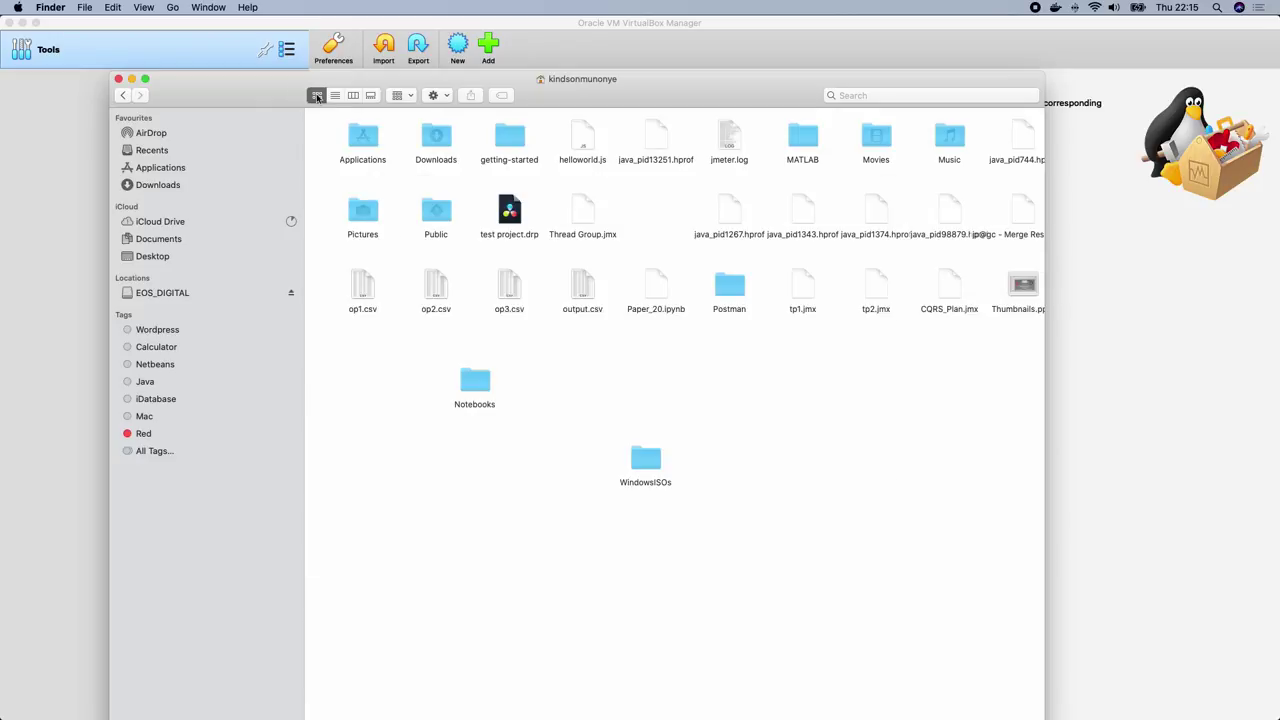
{"action": "left_click", "coordinate": [644, 474]}
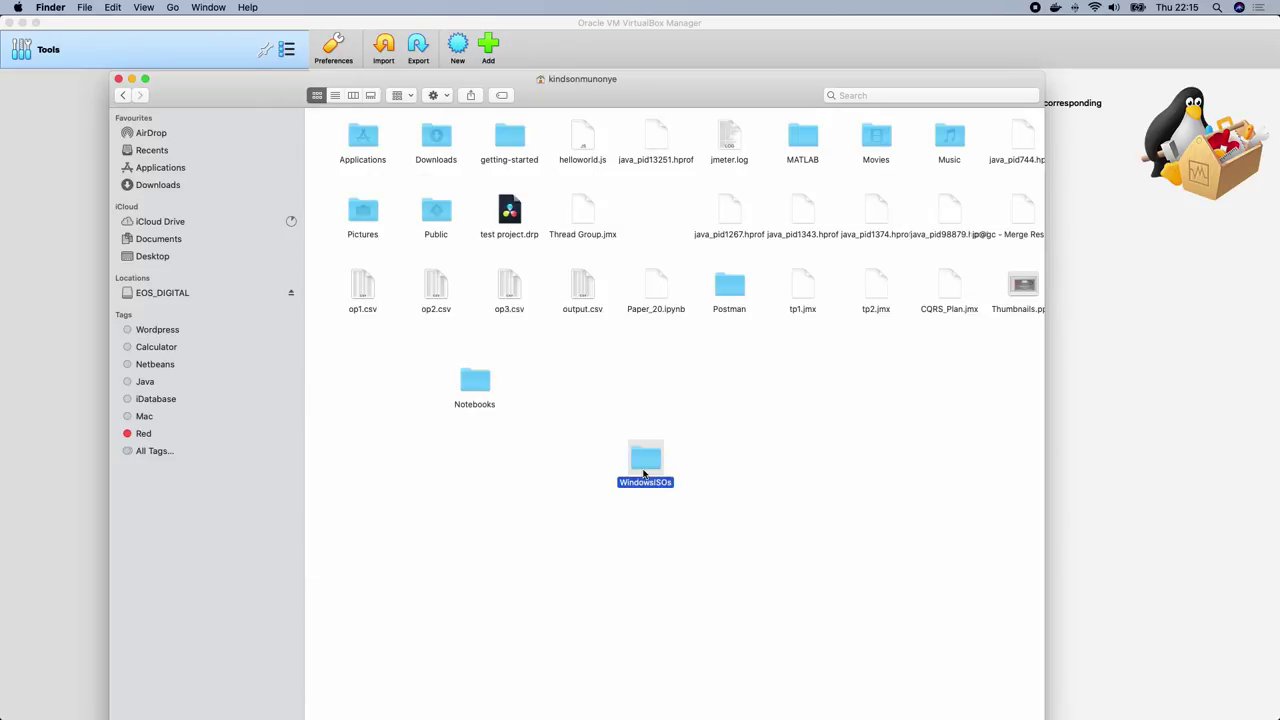
Trash the WindowsISOs folder, then list Documents in list view sorted by name
{"action": "key", "text": "super+BackSpace"}
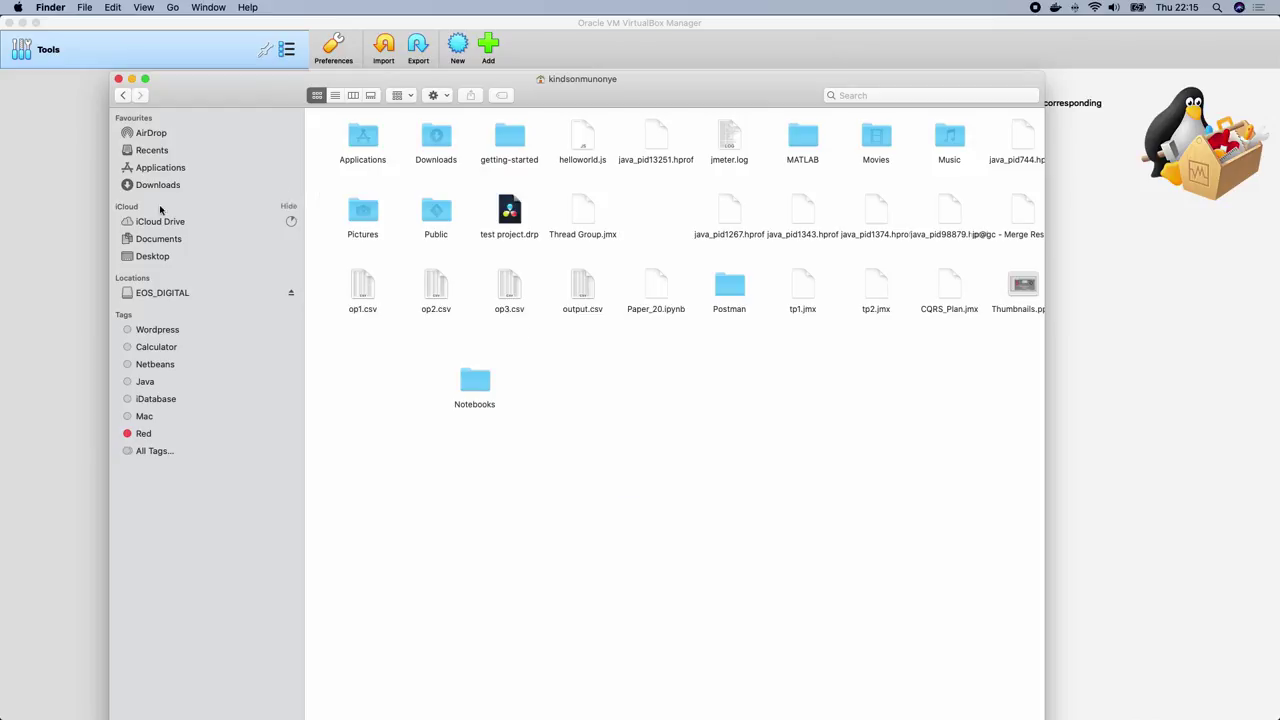
{"action": "left_click", "coordinate": [155, 243]}
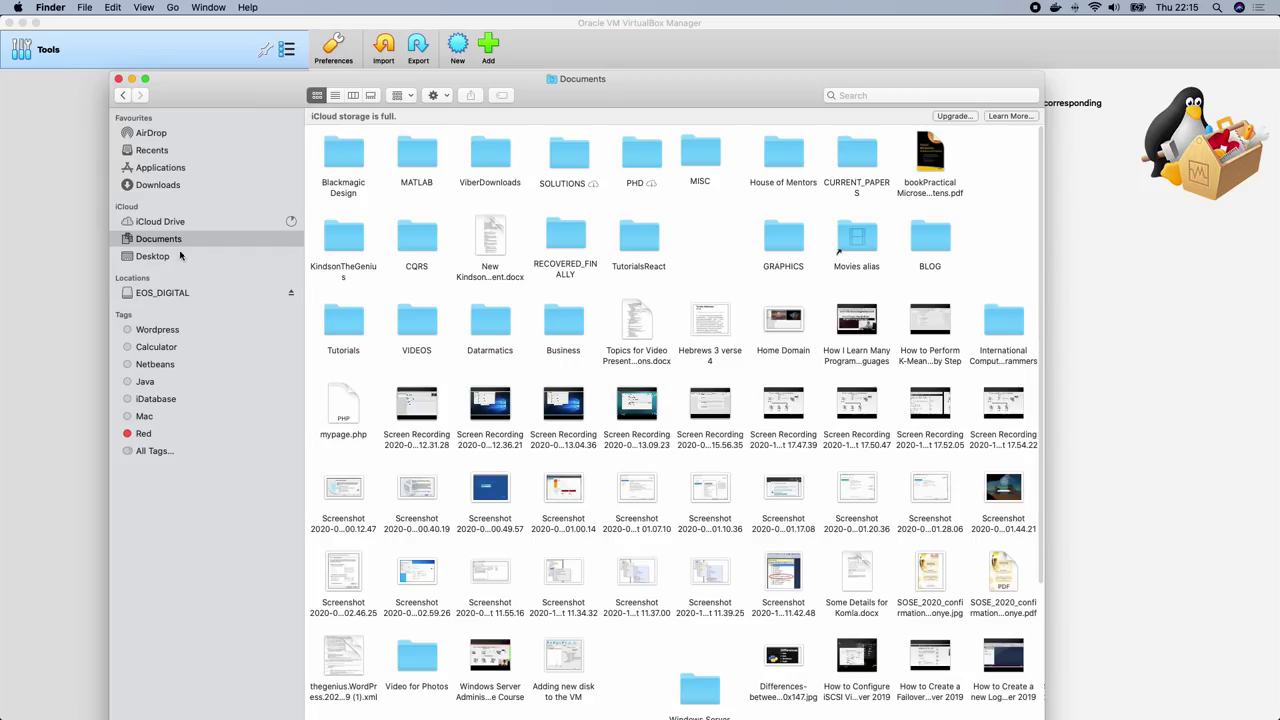
{"action": "left_click", "coordinate": [335, 95]}
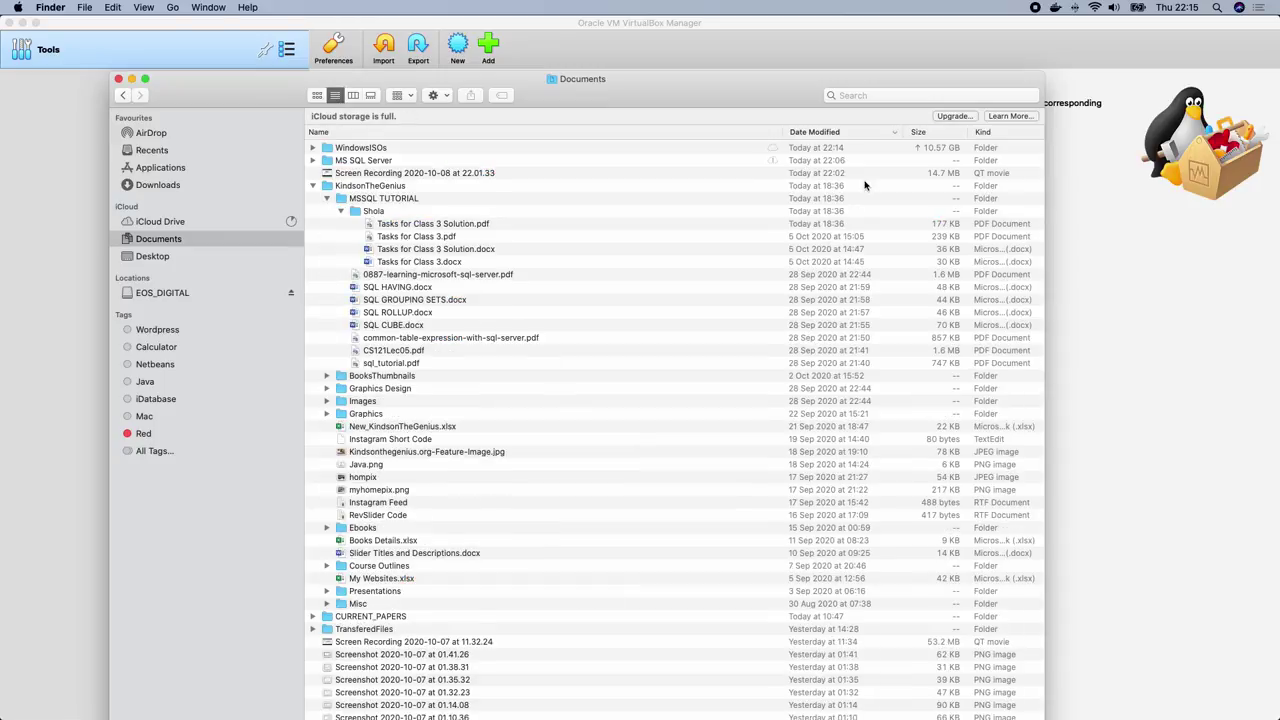
{"action": "left_click", "coordinate": [835, 132]}
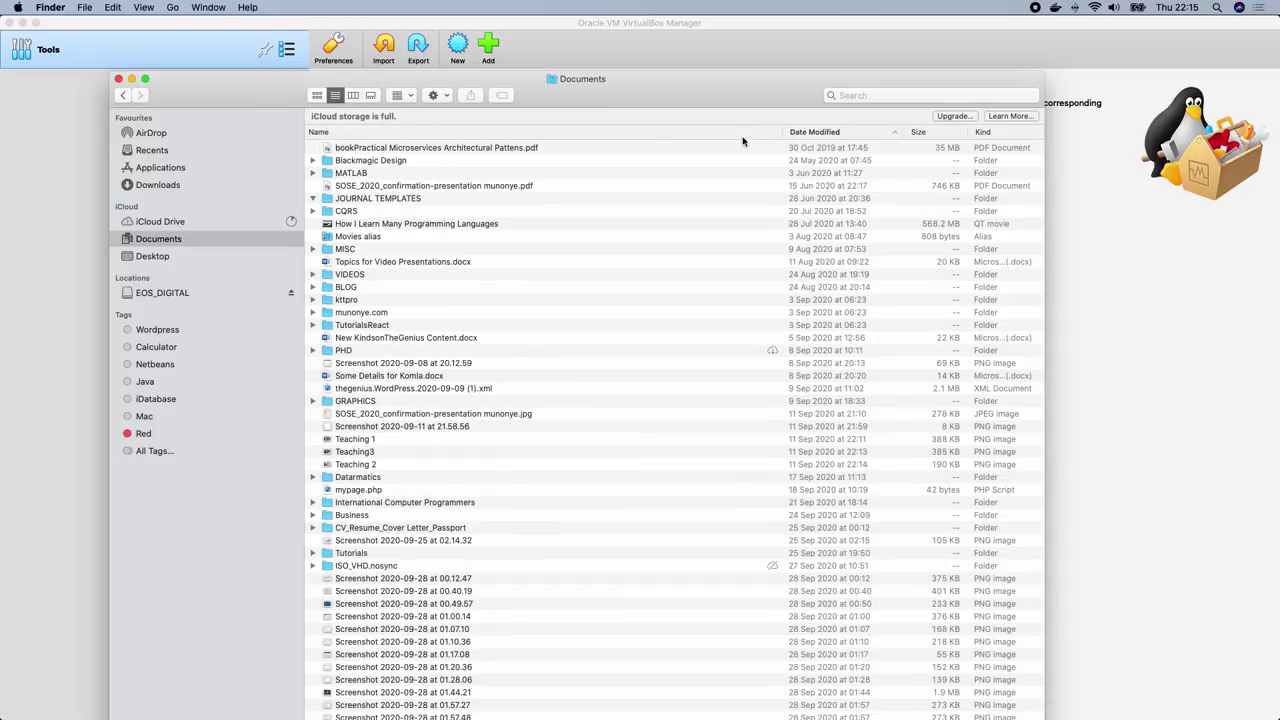
{"action": "left_click", "coordinate": [376, 135]}
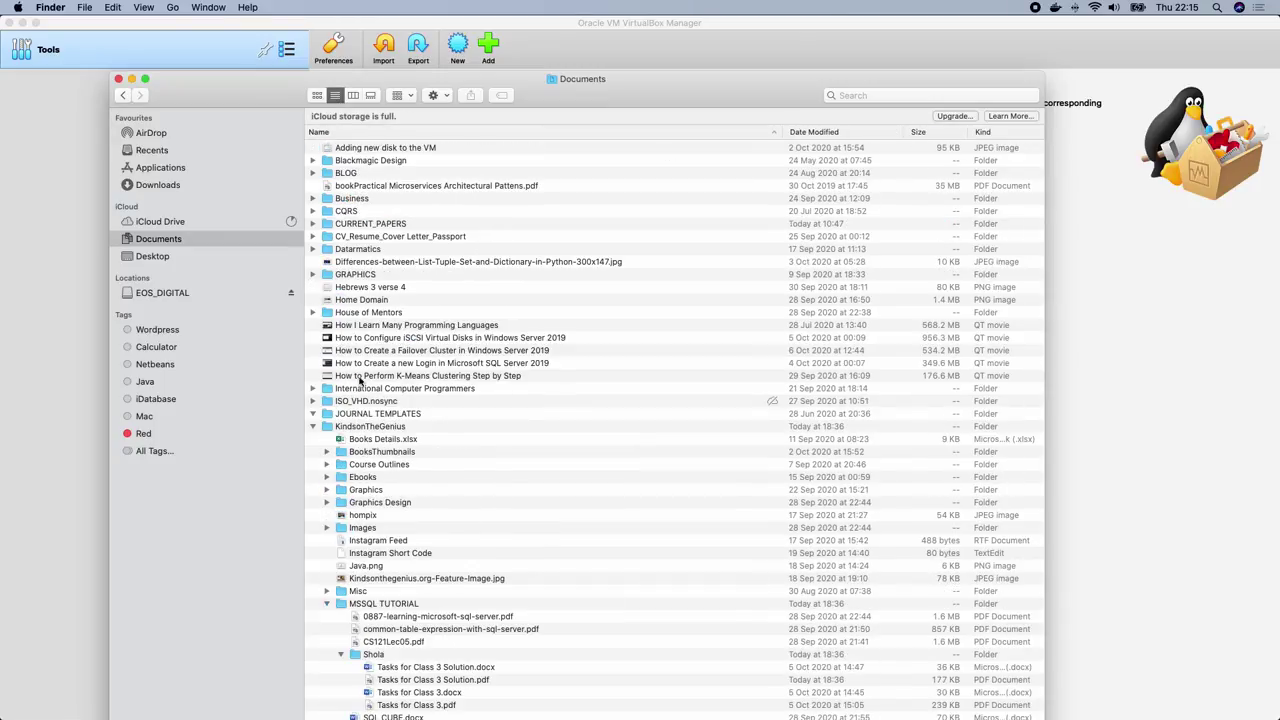
Open the WindowsISOs folder from Documents and bring VirtualBox Manager to the front
{"action": "left_click", "coordinate": [311, 427]}
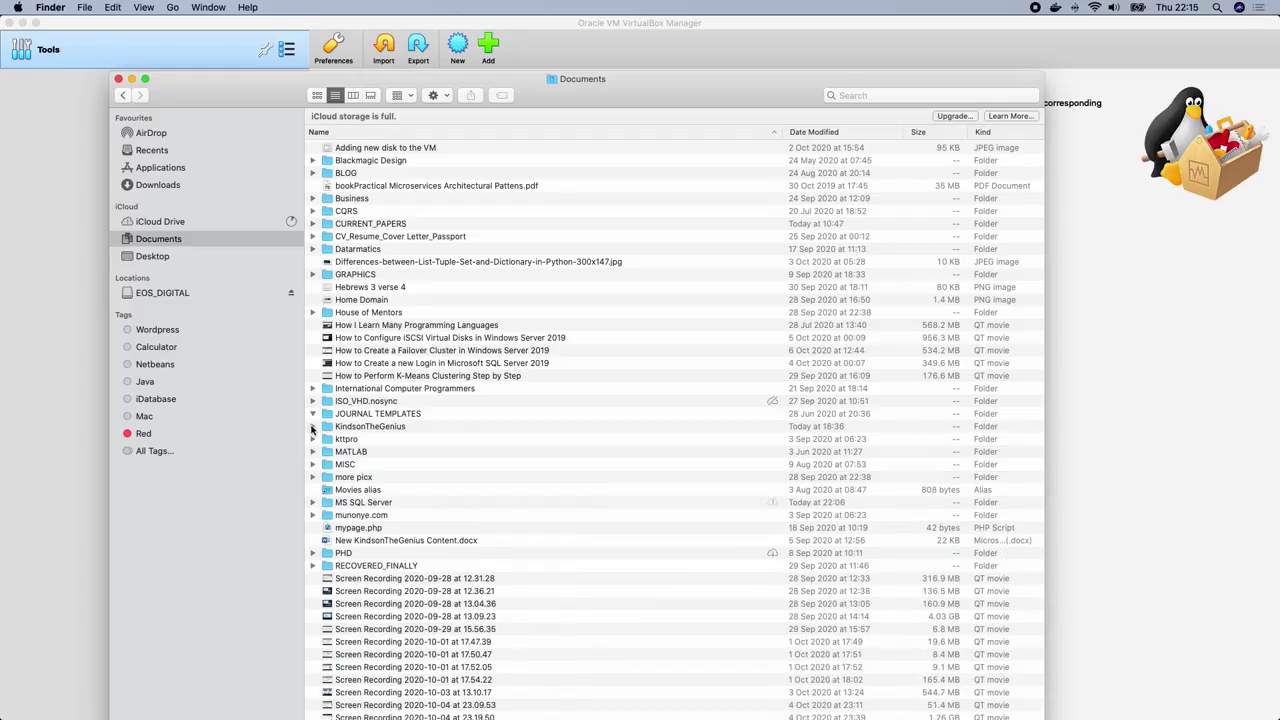
{"action": "scroll", "coordinate": [350, 480], "scroll_direction": "down", "scroll_amount": 15}
{"action": "scroll", "coordinate": [357, 489], "scroll_direction": "up", "scroll_amount": 15}
{"action": "scroll", "coordinate": [357, 489], "scroll_direction": "down", "scroll_amount": 20}
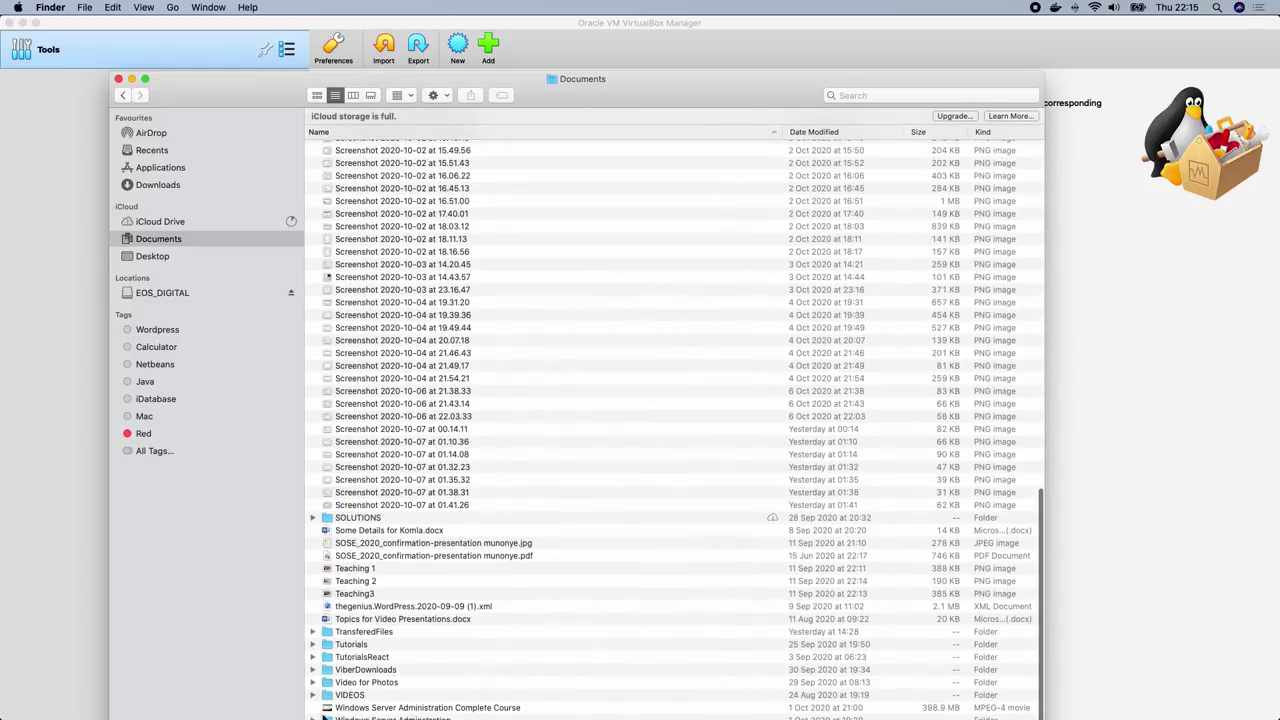
{"action": "scroll", "coordinate": [383, 636], "scroll_direction": "up", "scroll_amount": 1}
{"action": "left_click", "coordinate": [393, 131]}
{"action": "scroll", "coordinate": [385, 165], "scroll_direction": "up", "scroll_amount": 15}
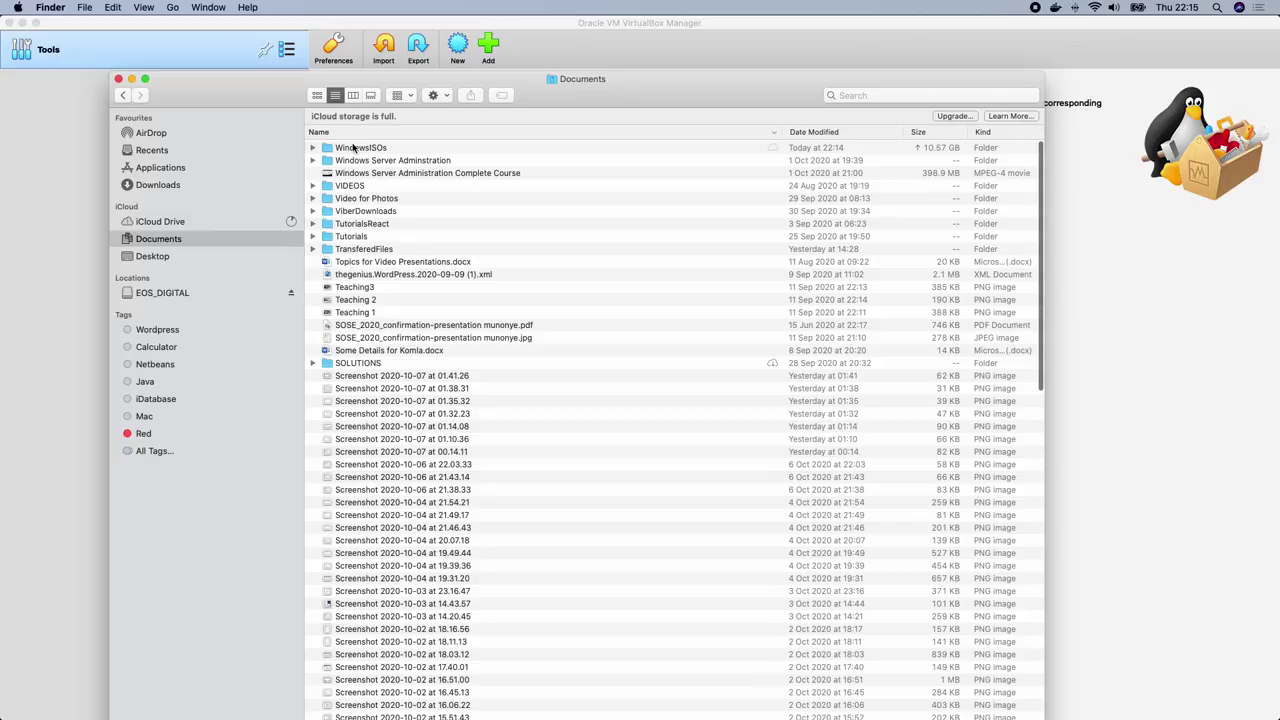
{"action": "double_click", "coordinate": [355, 147]}
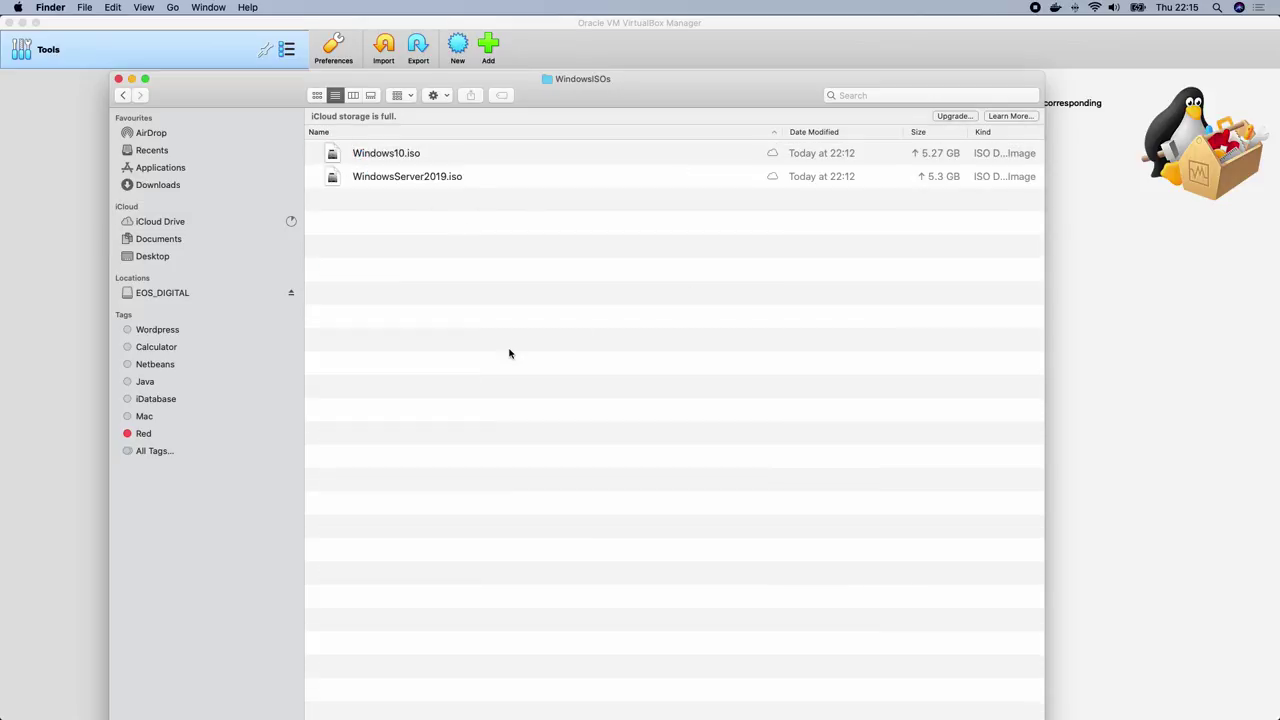
{"action": "left_click", "coordinate": [32, 240]}
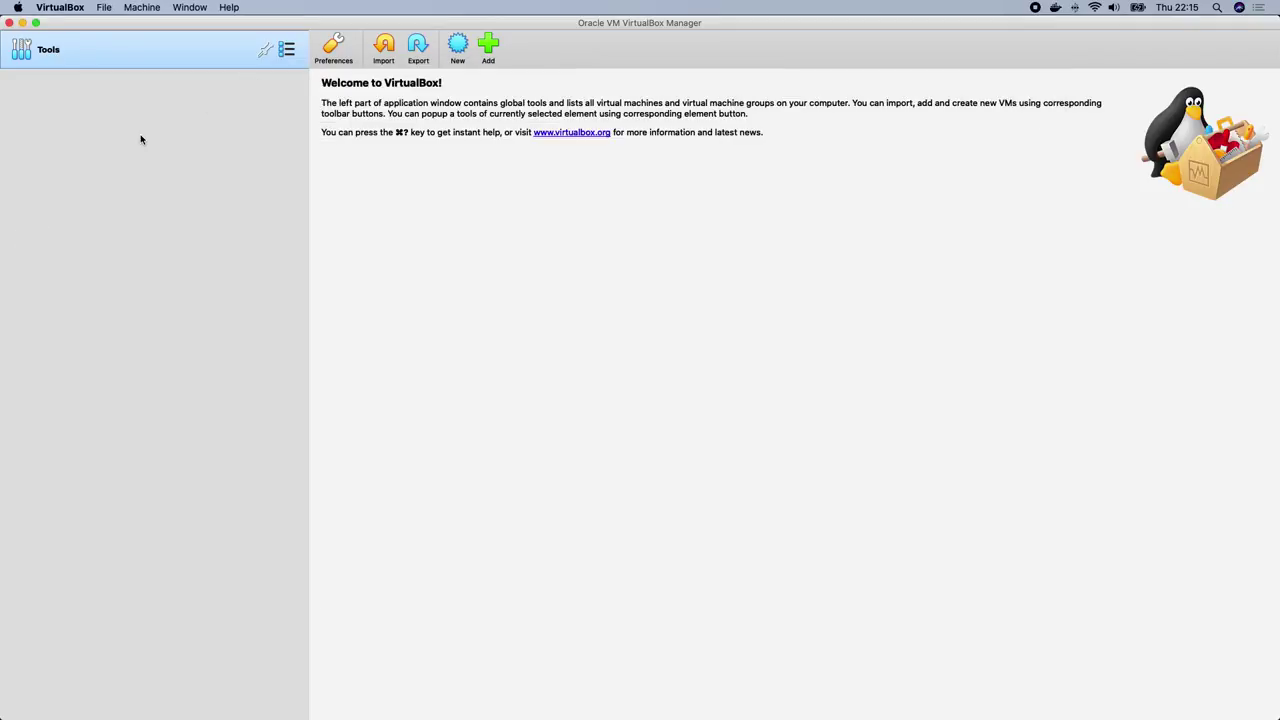
Start a new VM named DC with Windows 2019 (64-bit) as its version
{"action": "left_click", "coordinate": [463, 42]}
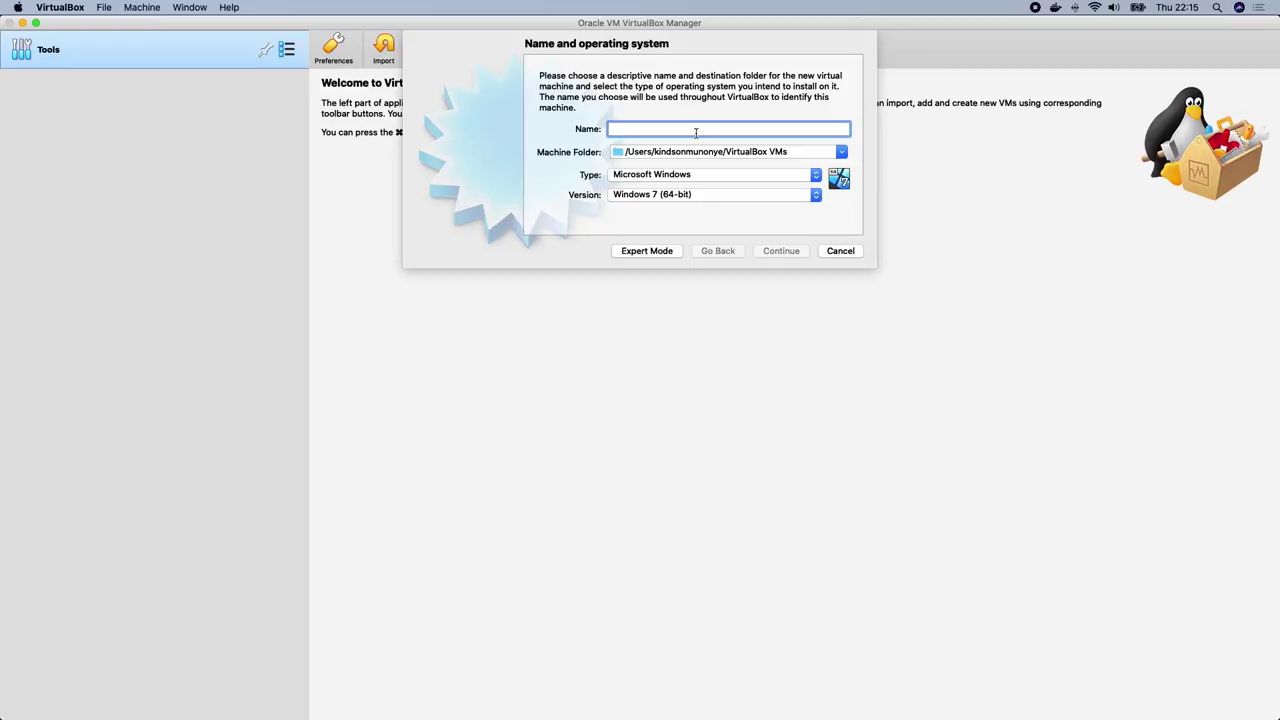
{"action": "type", "text": "NOde"}
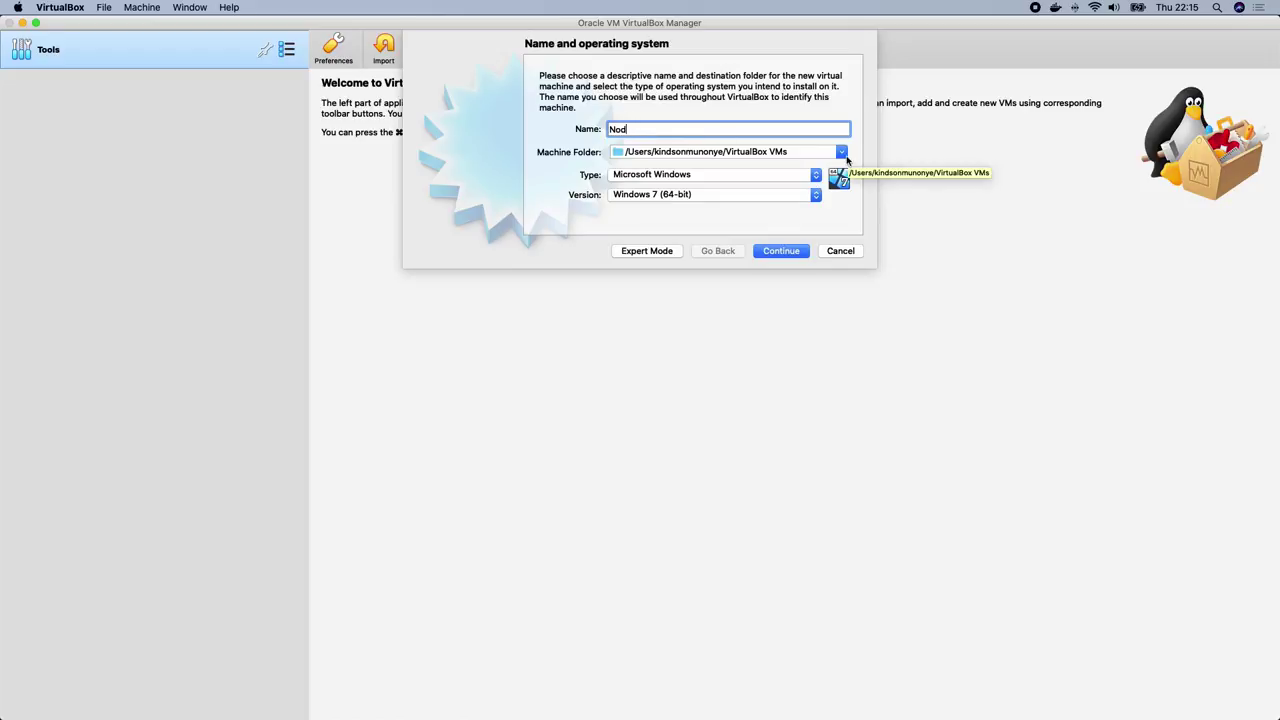
{"action": "key", "text": "BackSpace"}
{"action": "key", "text": "BackSpace"}
{"action": "key", "text": "BackSpace"}
{"action": "key", "text": "BackSpace"}
{"action": "type", "text": "DC"}
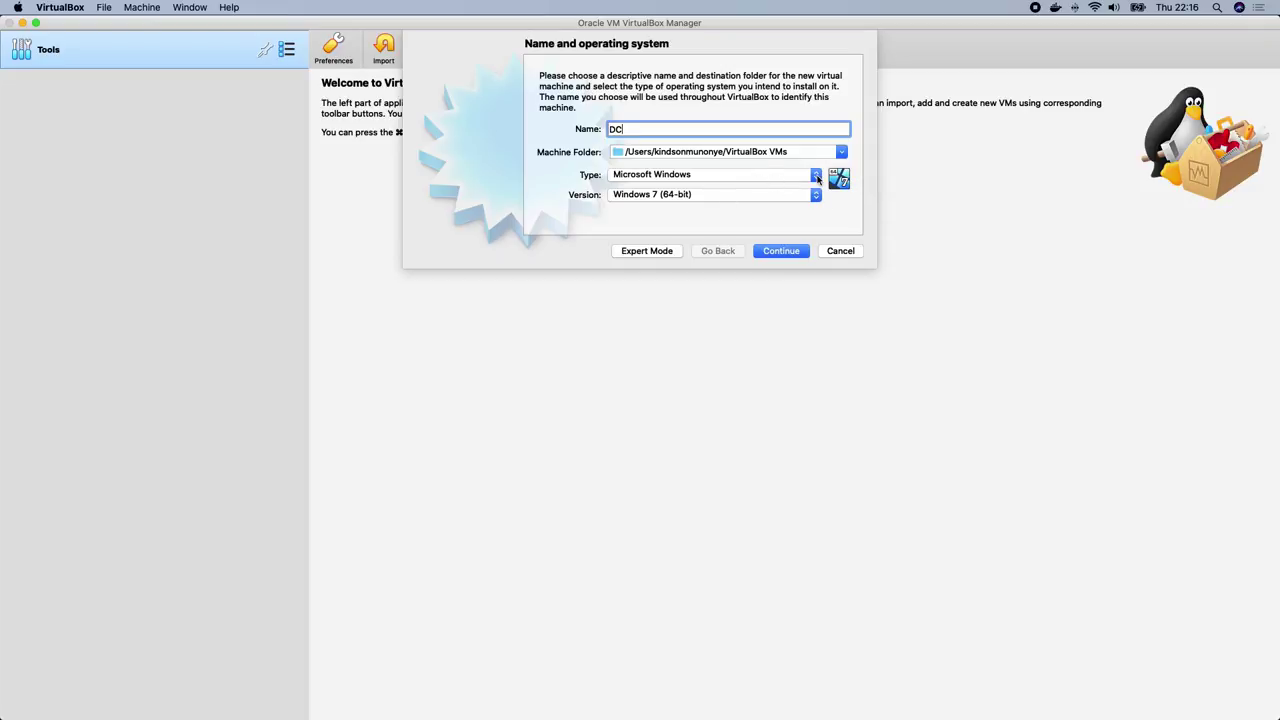
{"action": "left_click", "coordinate": [817, 178]}
{"action": "left_click", "coordinate": [817, 177]}
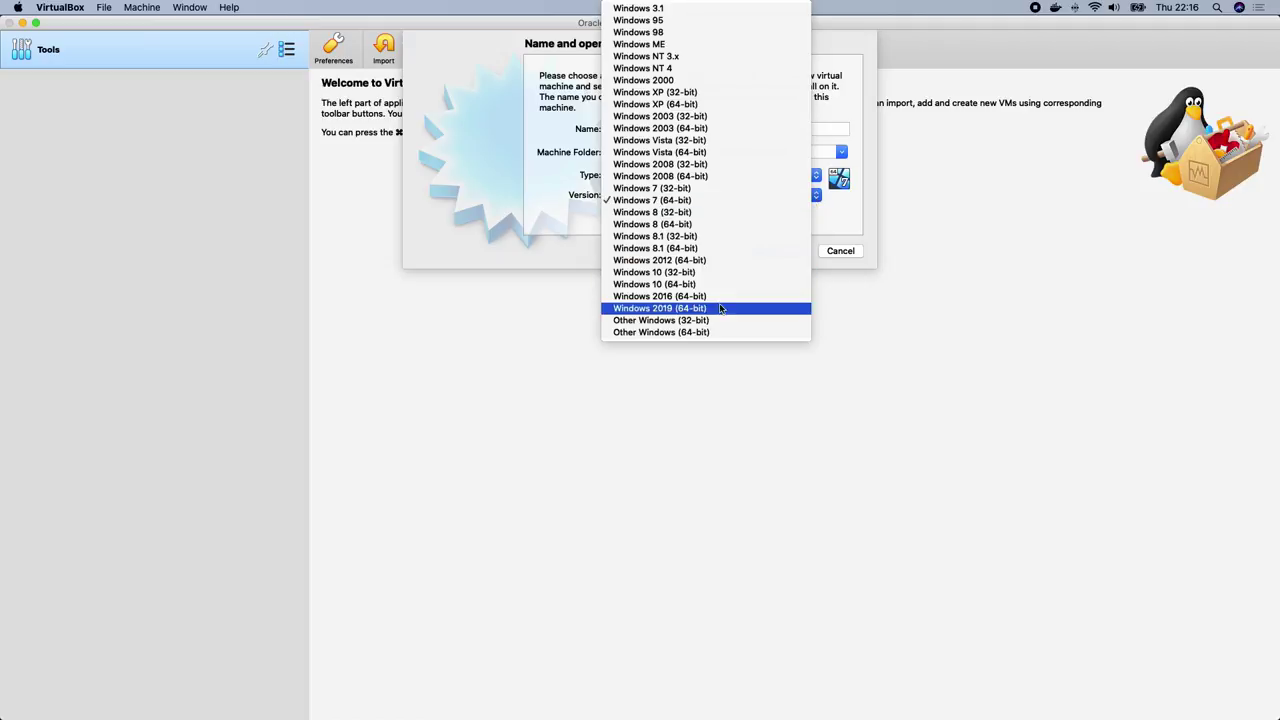
{"action": "left_click", "coordinate": [700, 308]}
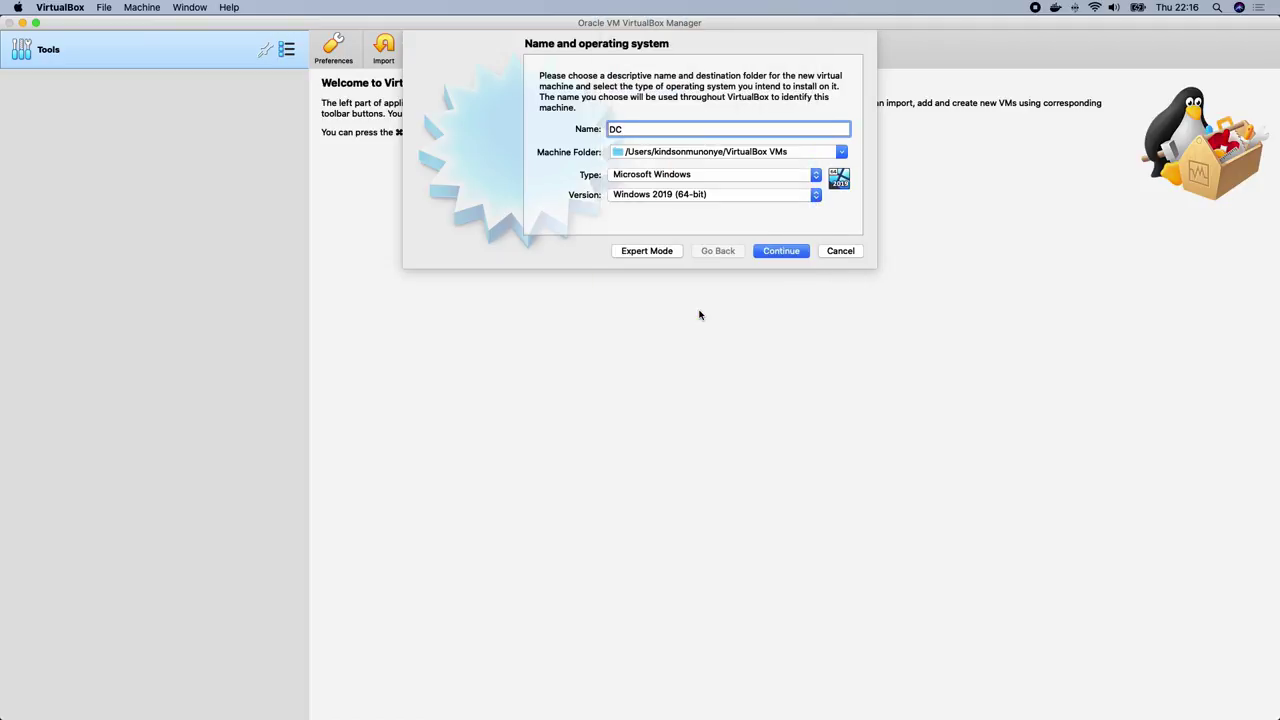
{"action": "left_click", "coordinate": [784, 253]}
Keep 2048 MB memory and create a dynamically allocated 60 GB VDI disk
{"action": "left_click", "coordinate": [777, 256]}
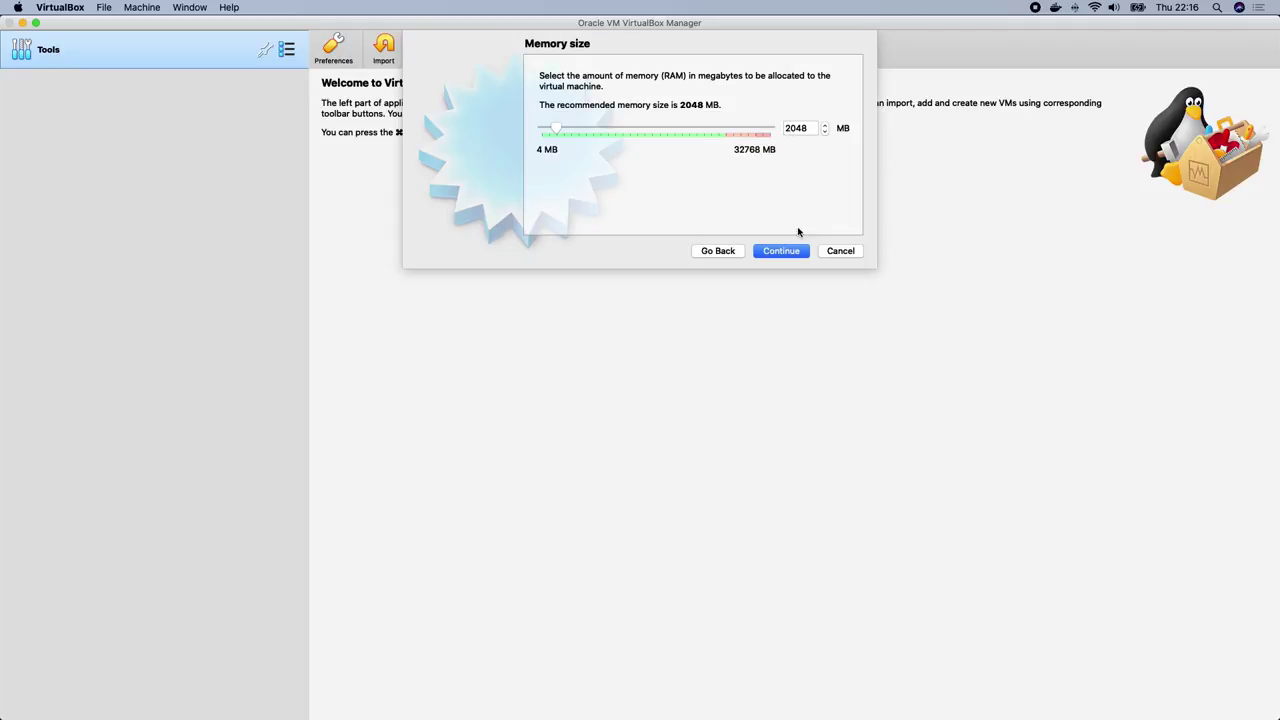
{"action": "left_click", "coordinate": [782, 251]}
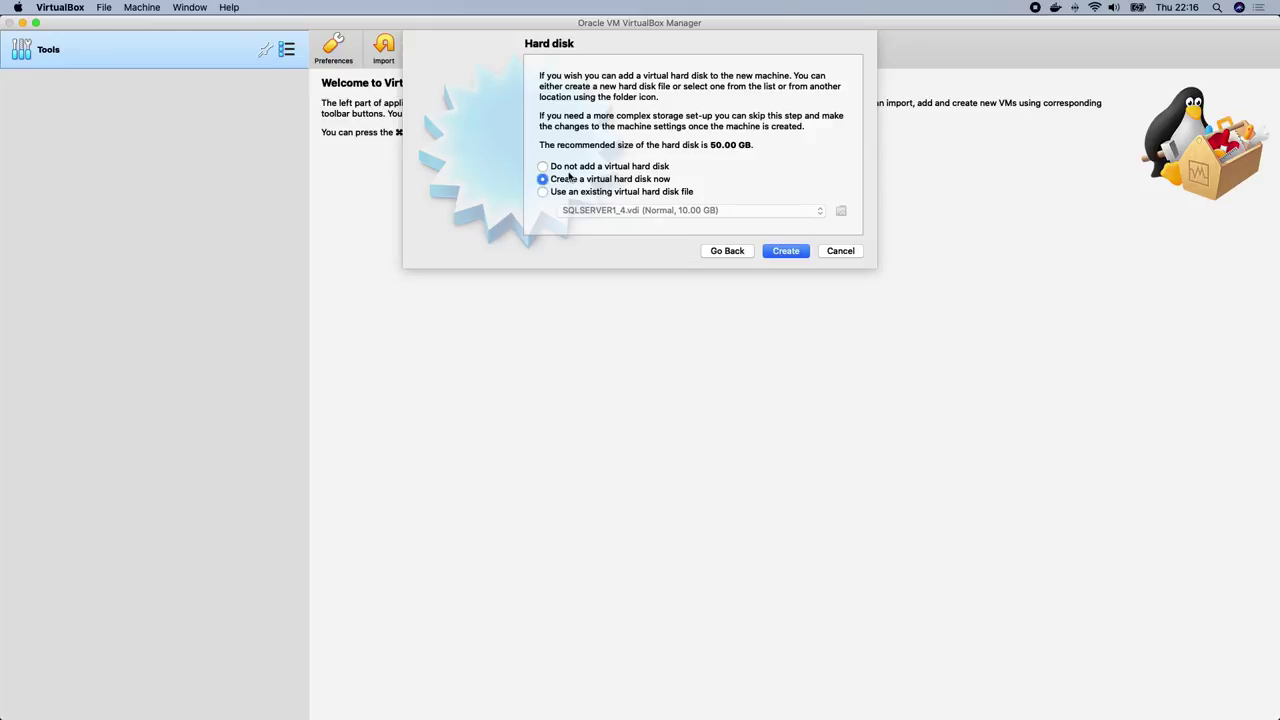
{"action": "left_click", "coordinate": [786, 251]}
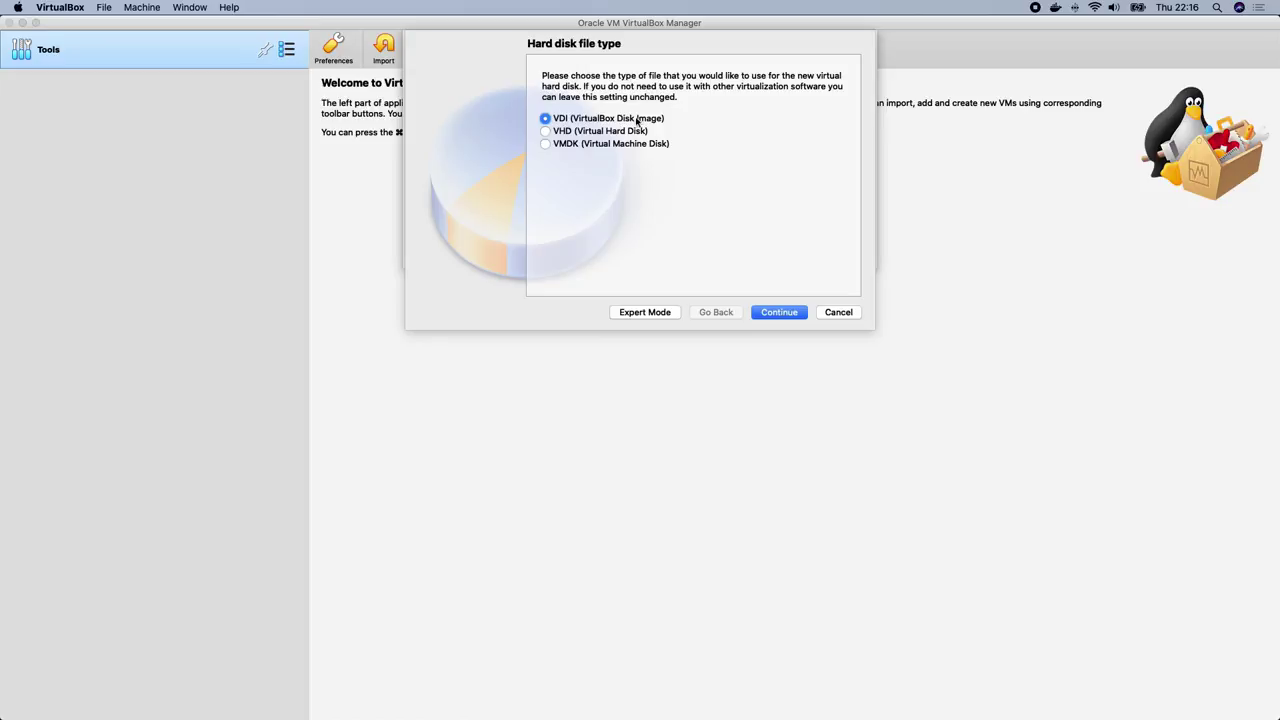
{"action": "left_click", "coordinate": [785, 317]}
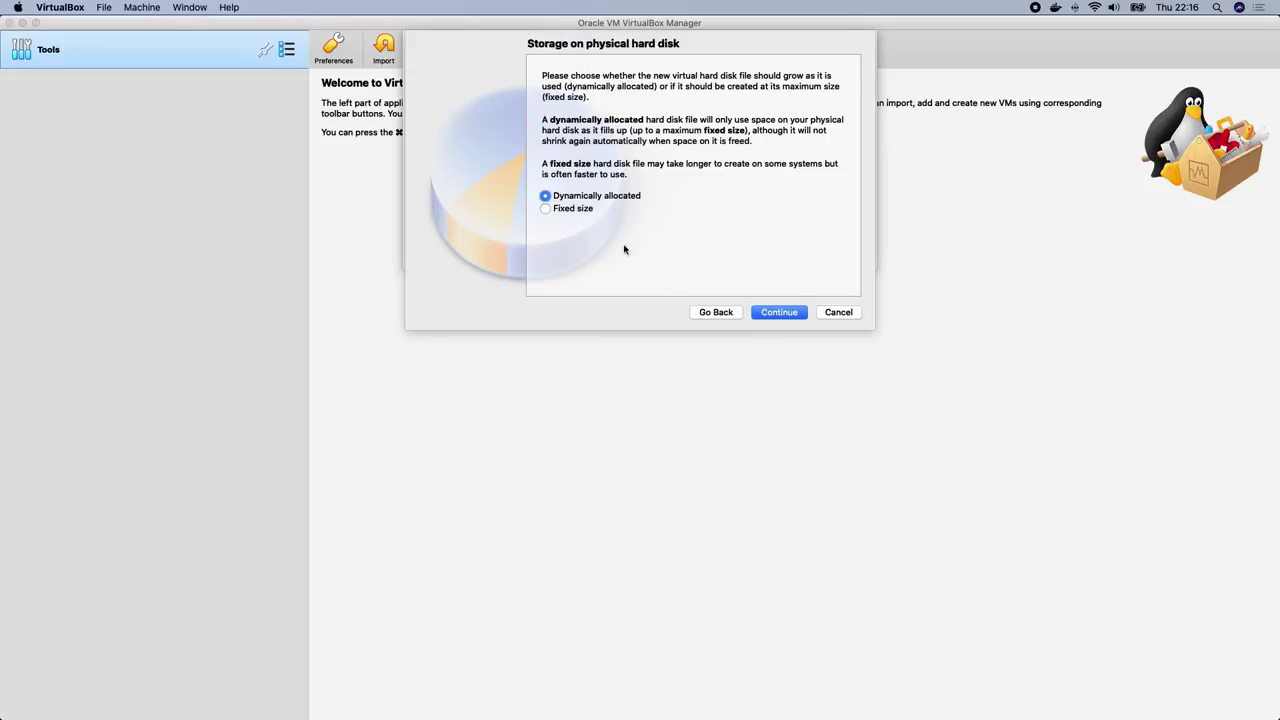
{"action": "left_click", "coordinate": [762, 312]}
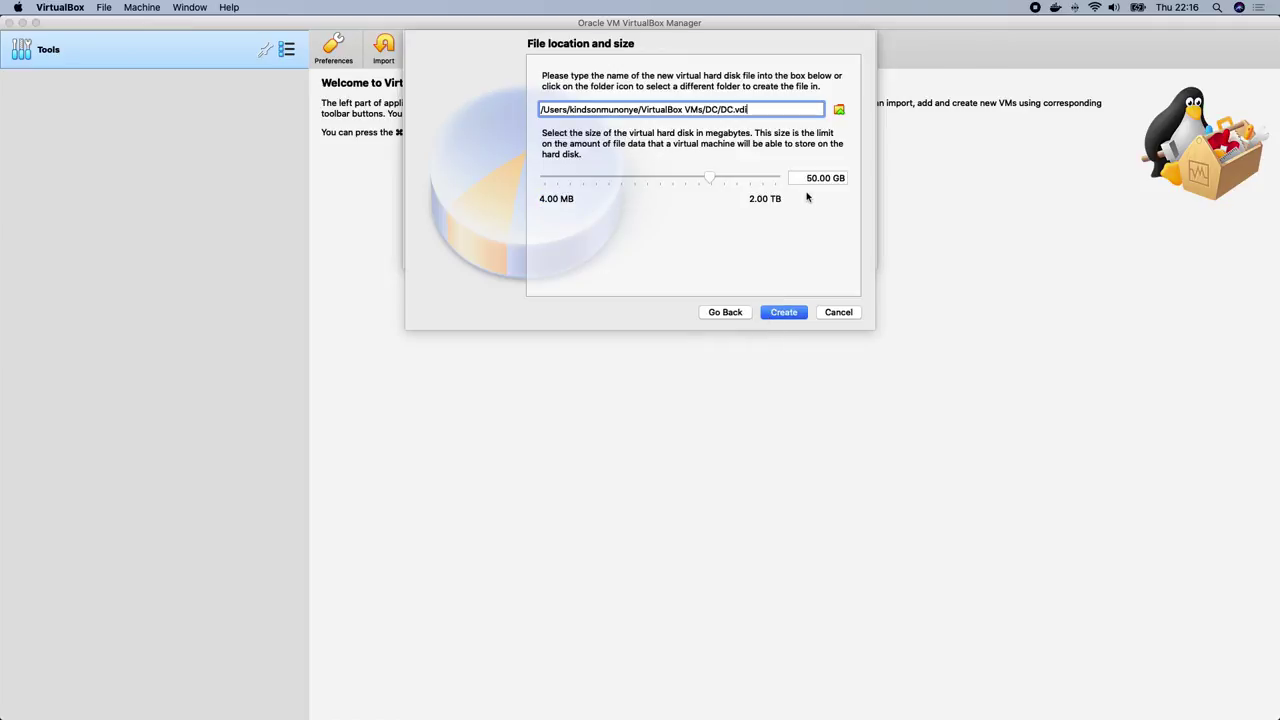
{"action": "left_click", "coordinate": [810, 177]}
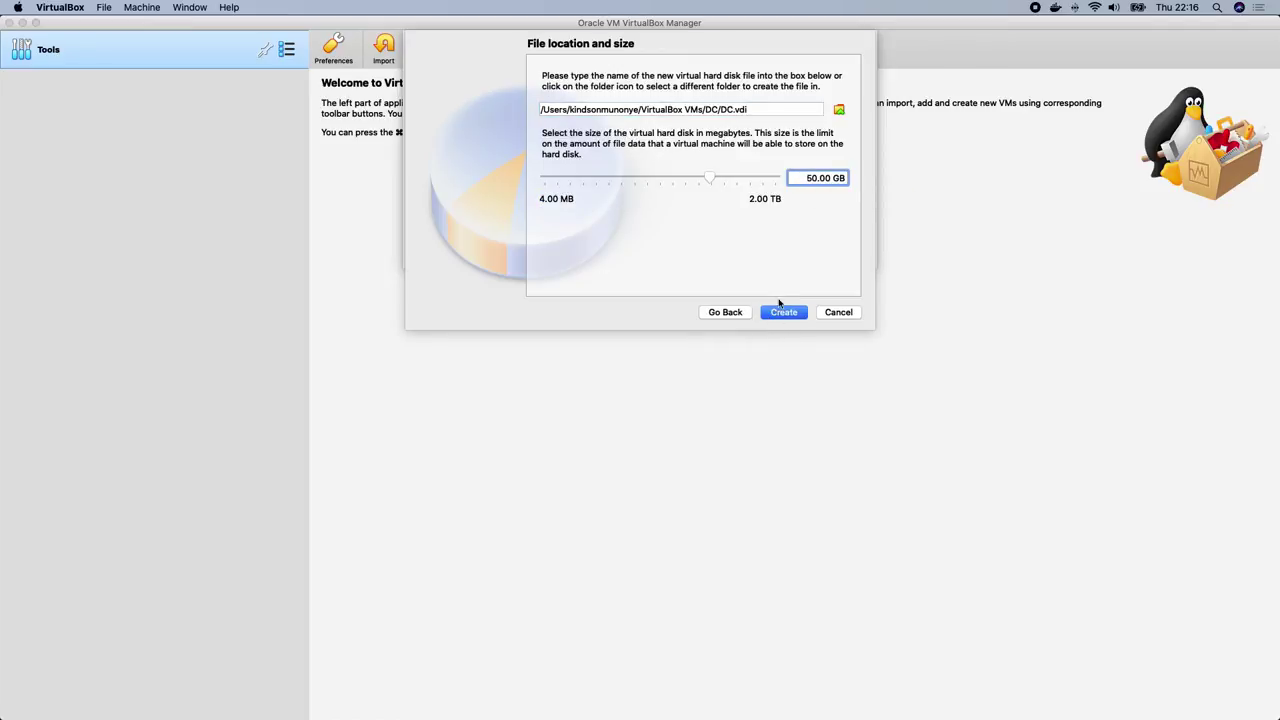
{"action": "key", "text": "BackSpace"}
{"action": "type", "text": "6"}
{"action": "left_click", "coordinate": [801, 313]}
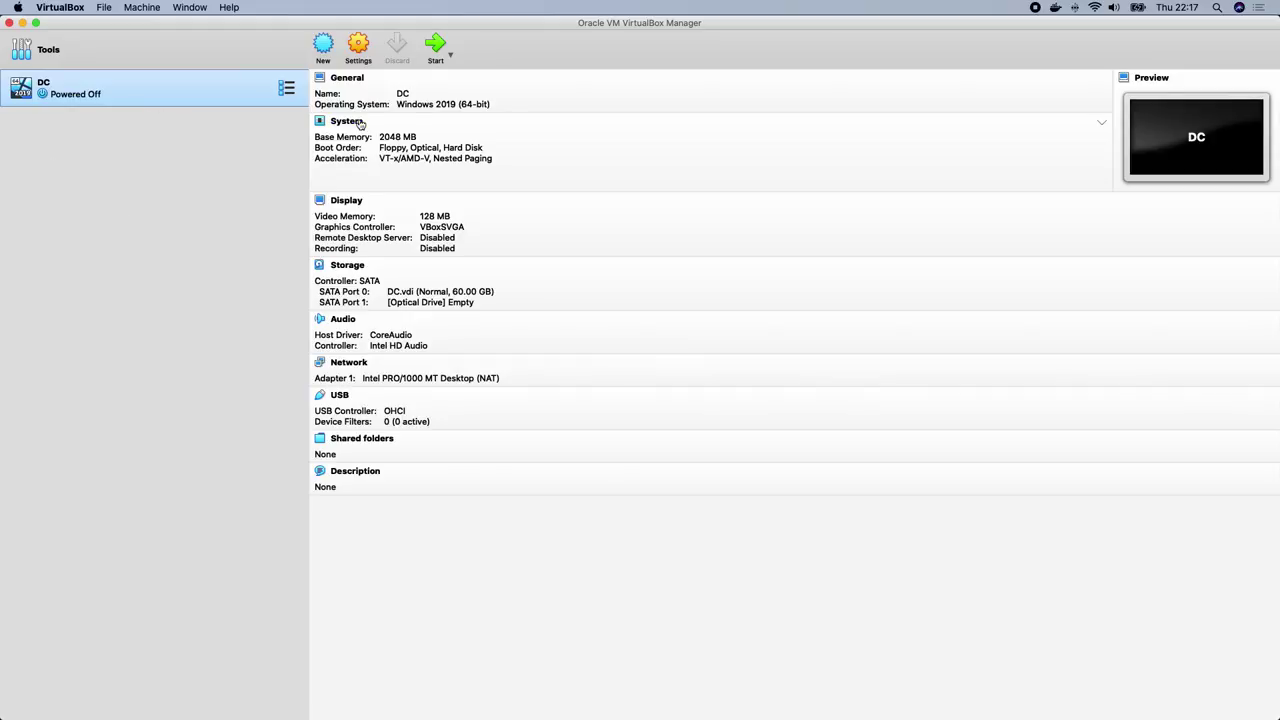
Start a new VM named NODE1 with Windows 2019 (64-bit) as its version
{"action": "mouse_move", "coordinate": [213, 67]}
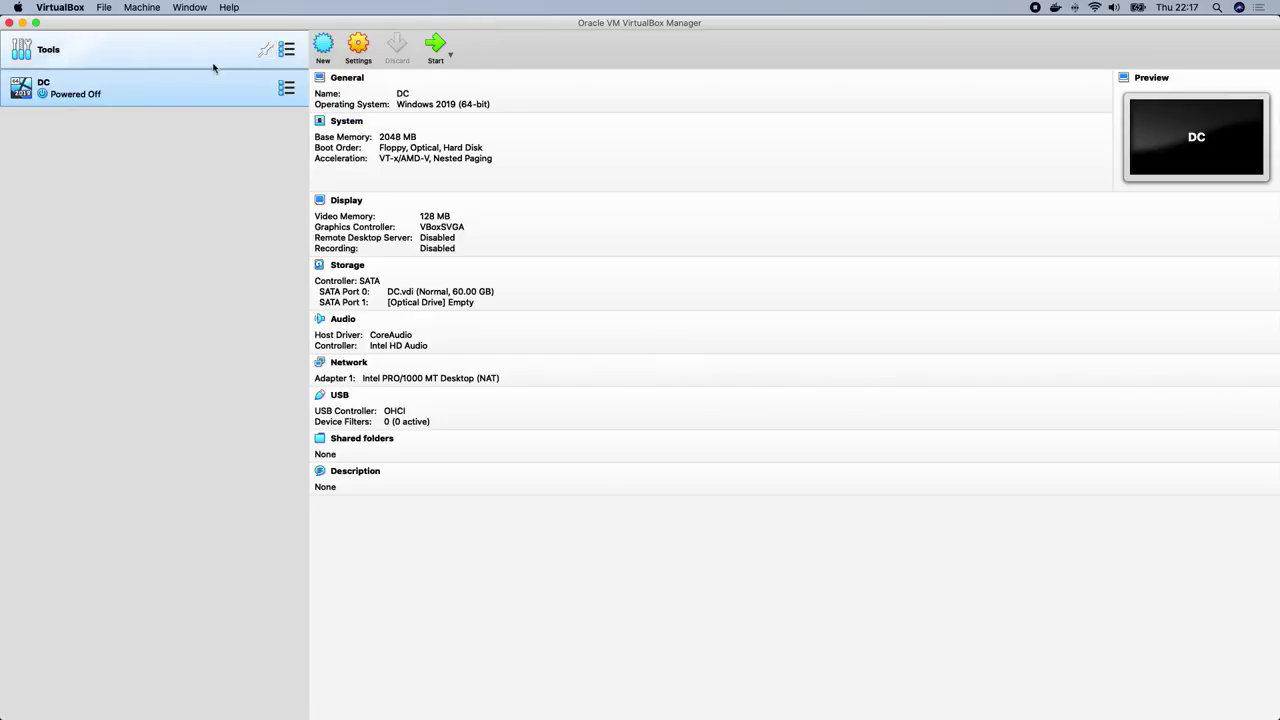
{"action": "left_click", "coordinate": [323, 44]}
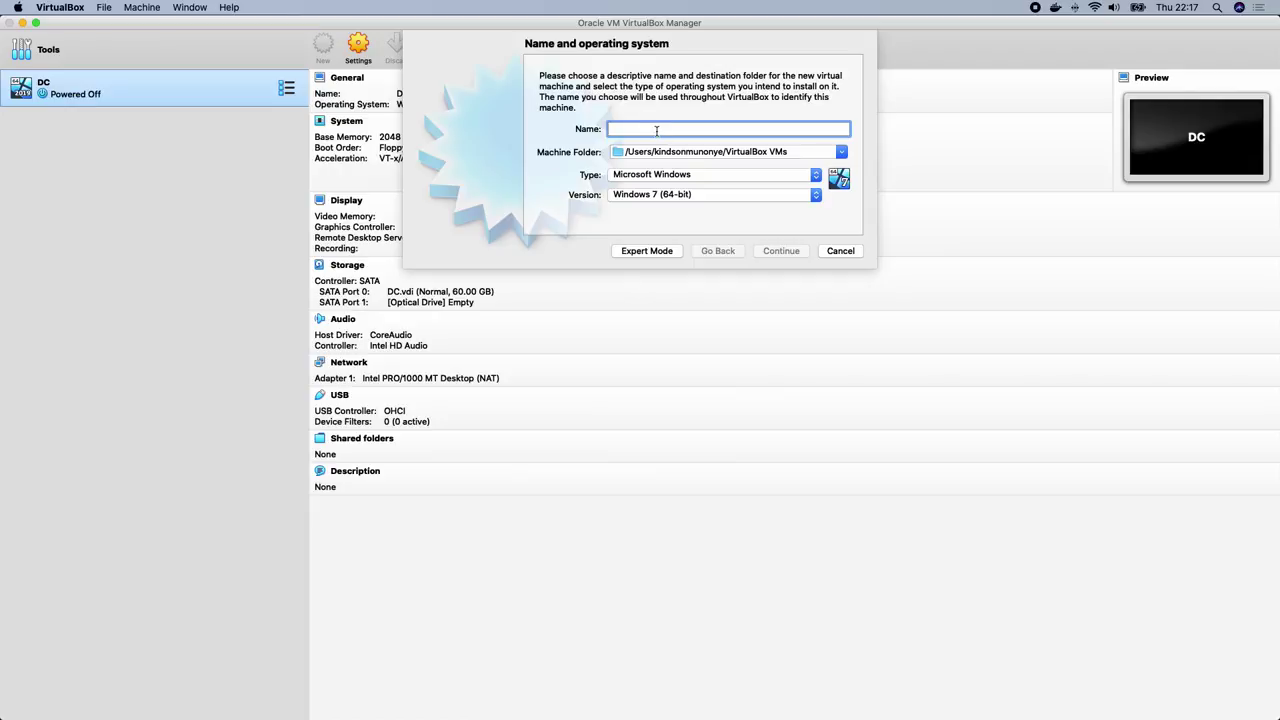
{"action": "type", "text": "Node1"}
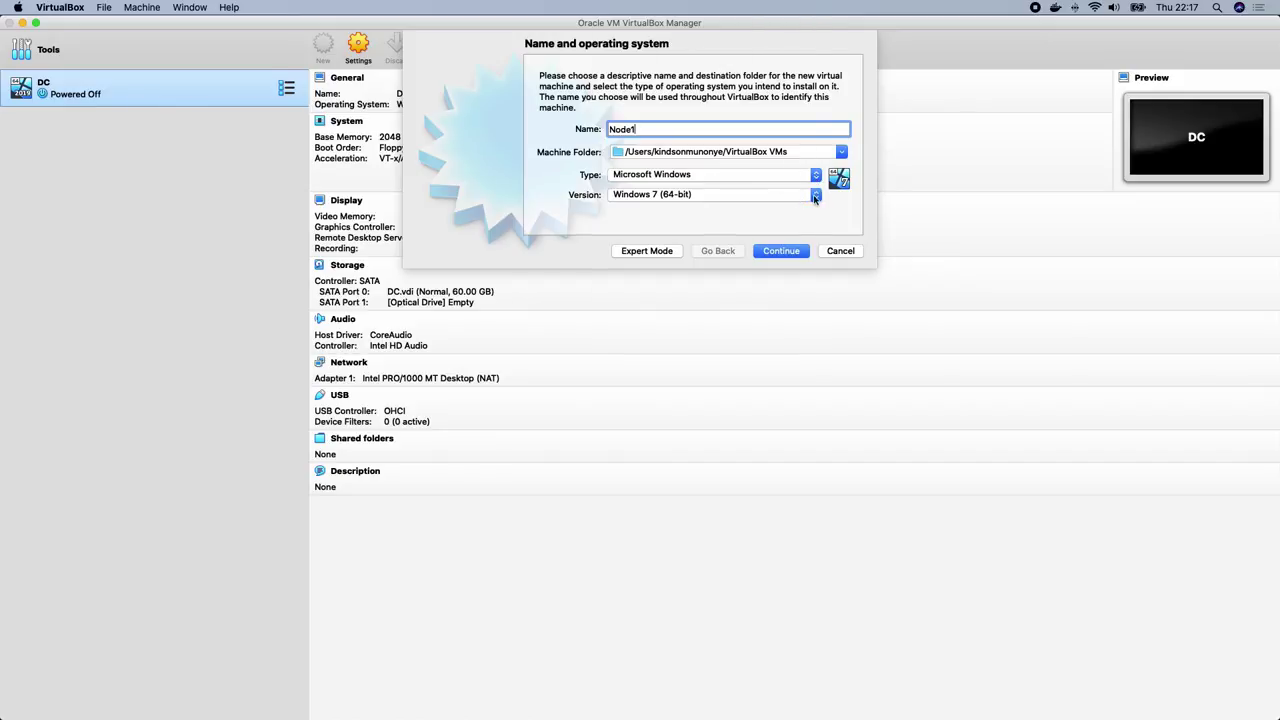
{"action": "left_click", "coordinate": [815, 197]}
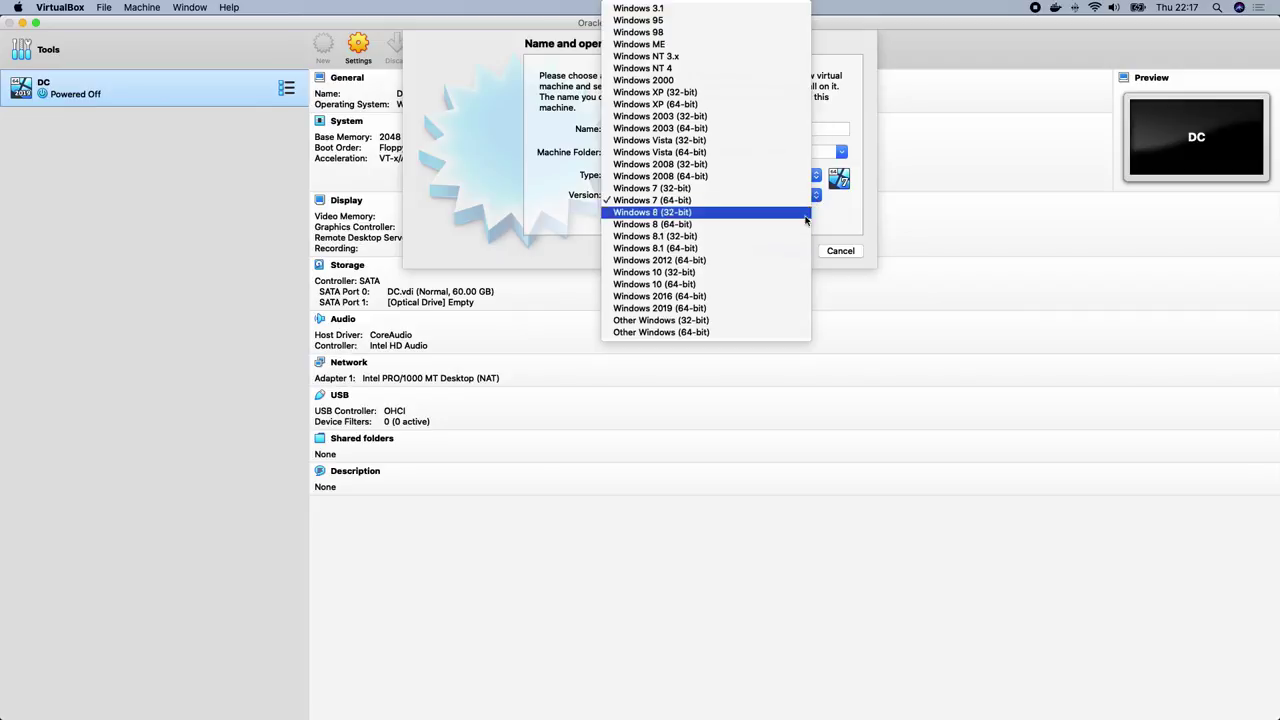
{"action": "left_click", "coordinate": [715, 308]}
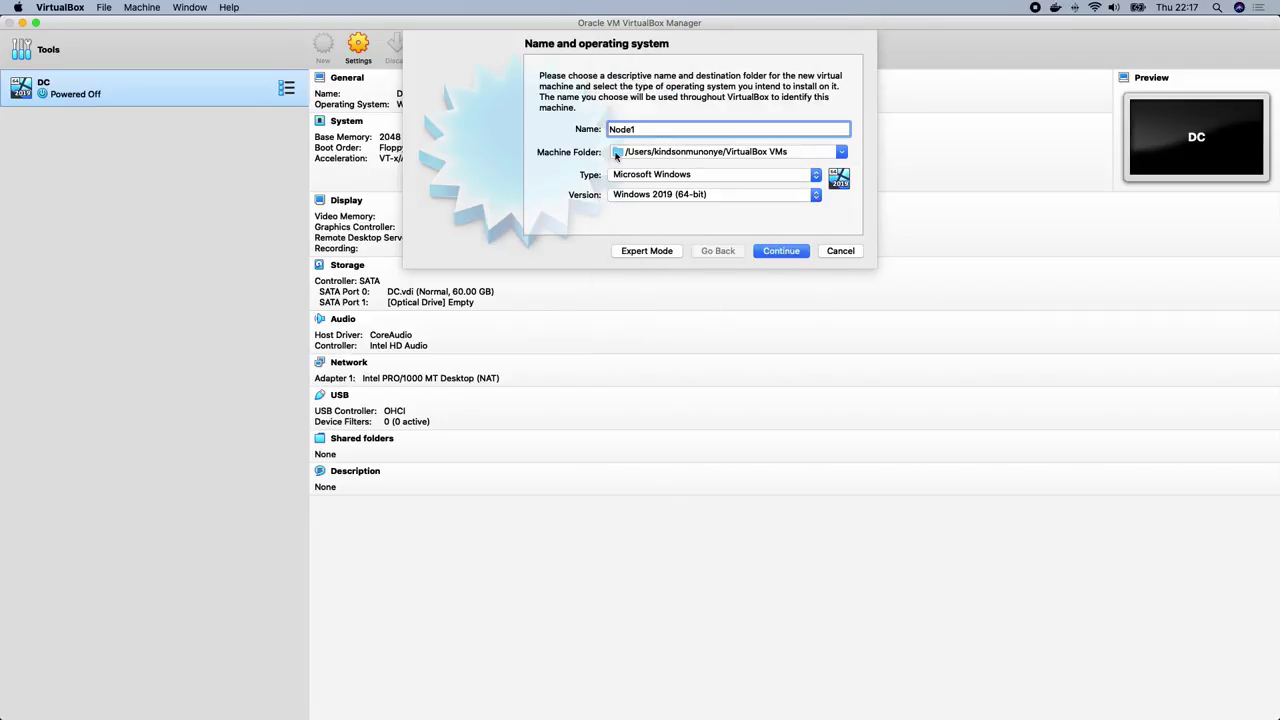
{"action": "double_click", "coordinate": [625, 130]}
{"action": "type", "text": "NODE1"}
{"action": "left_click", "coordinate": [781, 251]}
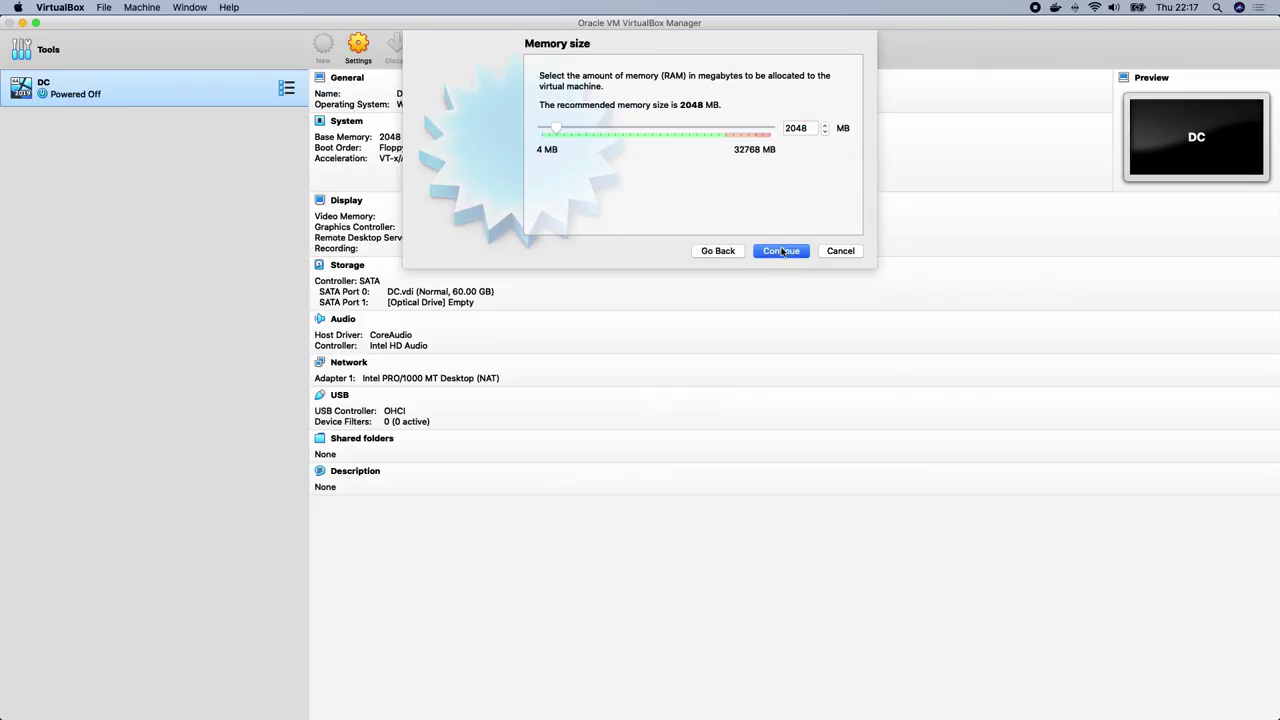
Keep 2048 MB memory and create NODE1's dynamically allocated 50 GB VDI disk
{"action": "left_click", "coordinate": [782, 253]}
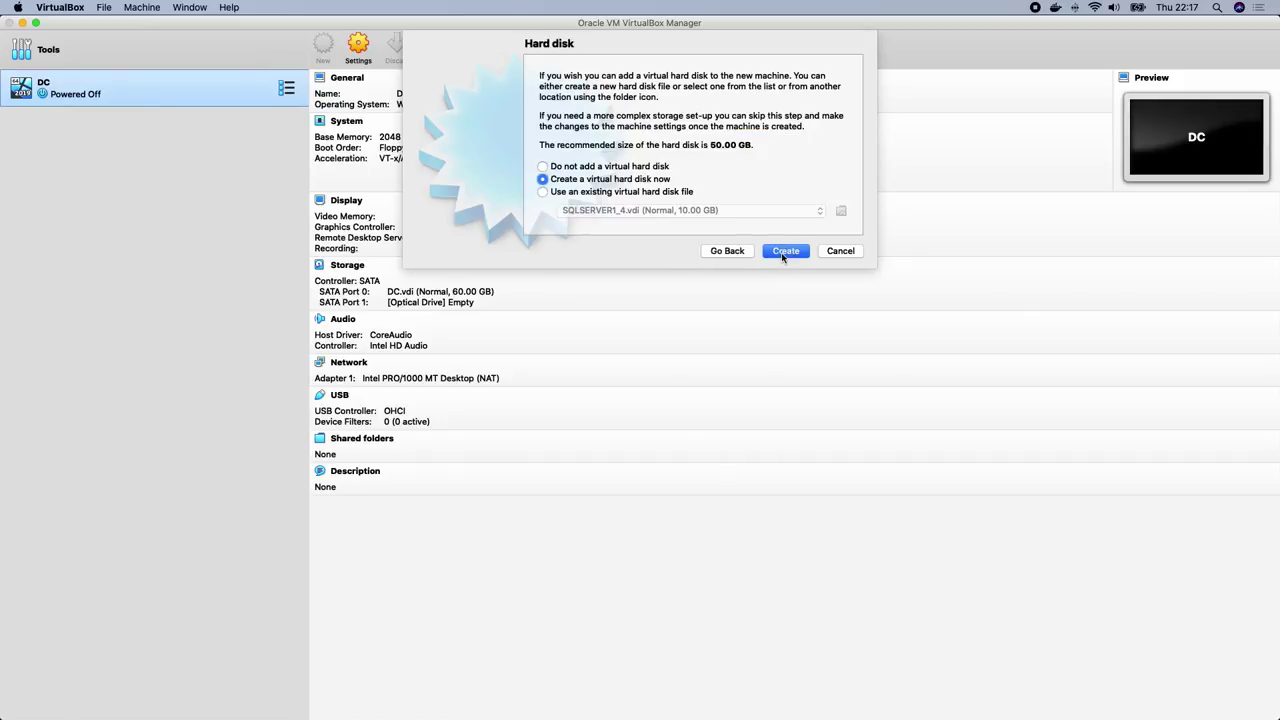
{"action": "left_click", "coordinate": [783, 253]}
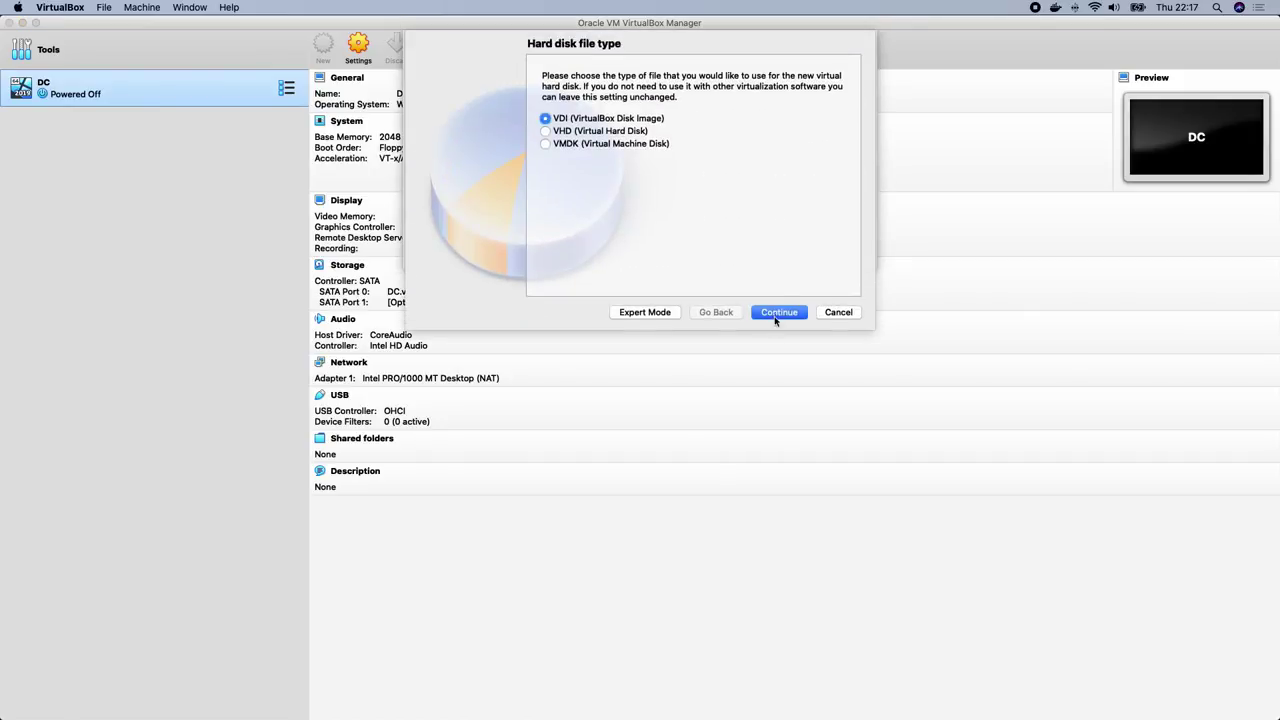
{"action": "left_click", "coordinate": [779, 311]}
{"action": "left_click", "coordinate": [780, 314]}
{"action": "left_click", "coordinate": [791, 316]}
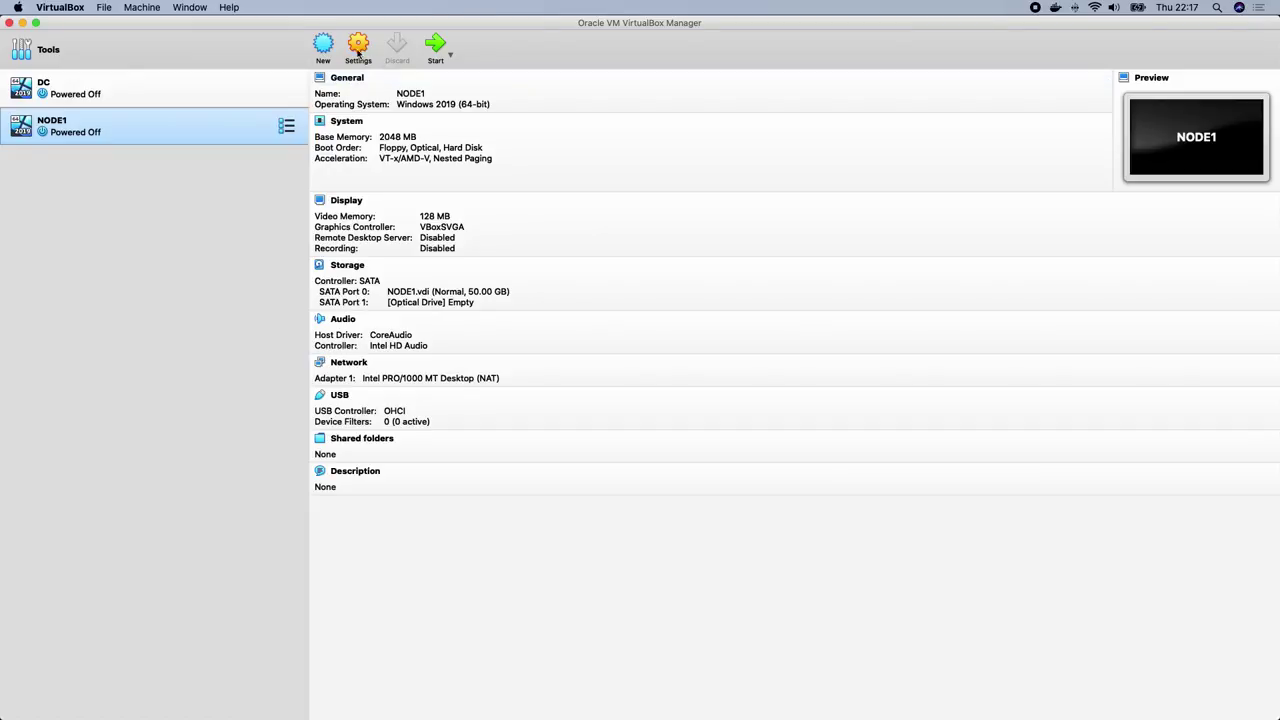
Start a new VM named NODE2 with Windows 2019 (64-bit) as its version
{"action": "left_click", "coordinate": [324, 45]}
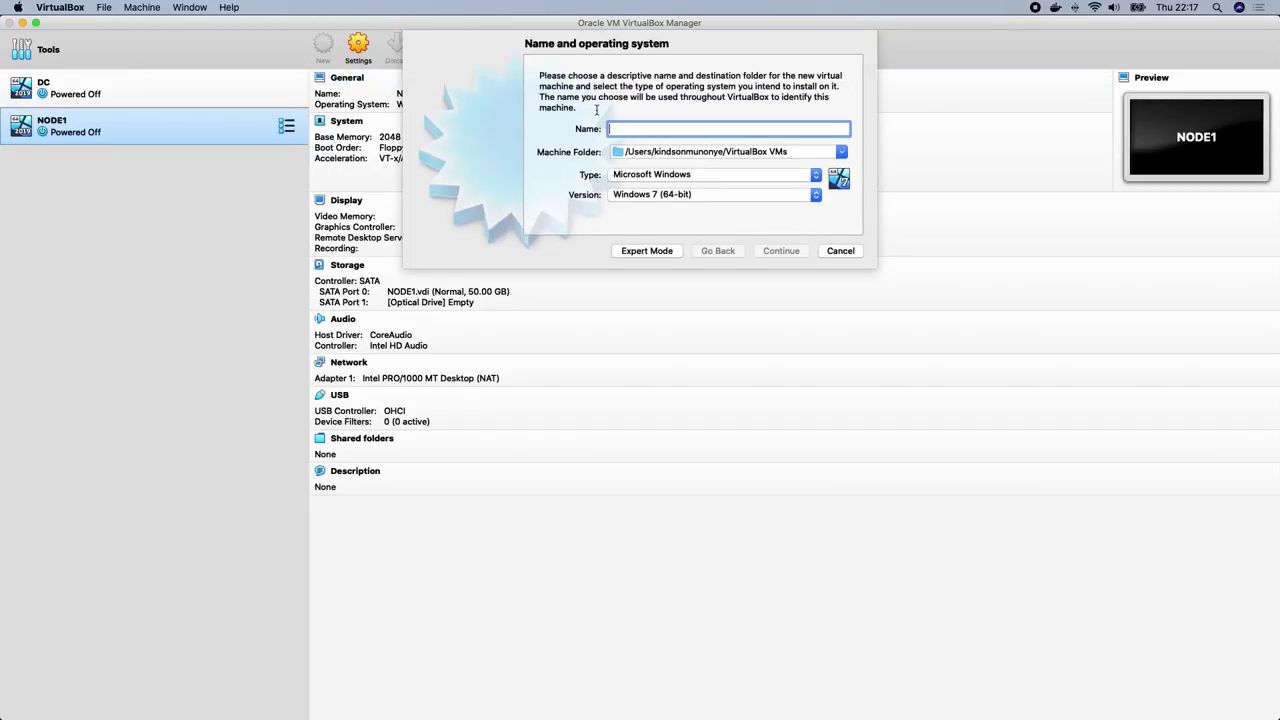
{"action": "type", "text": "NO"}
{"action": "type", "text": "DE1"}
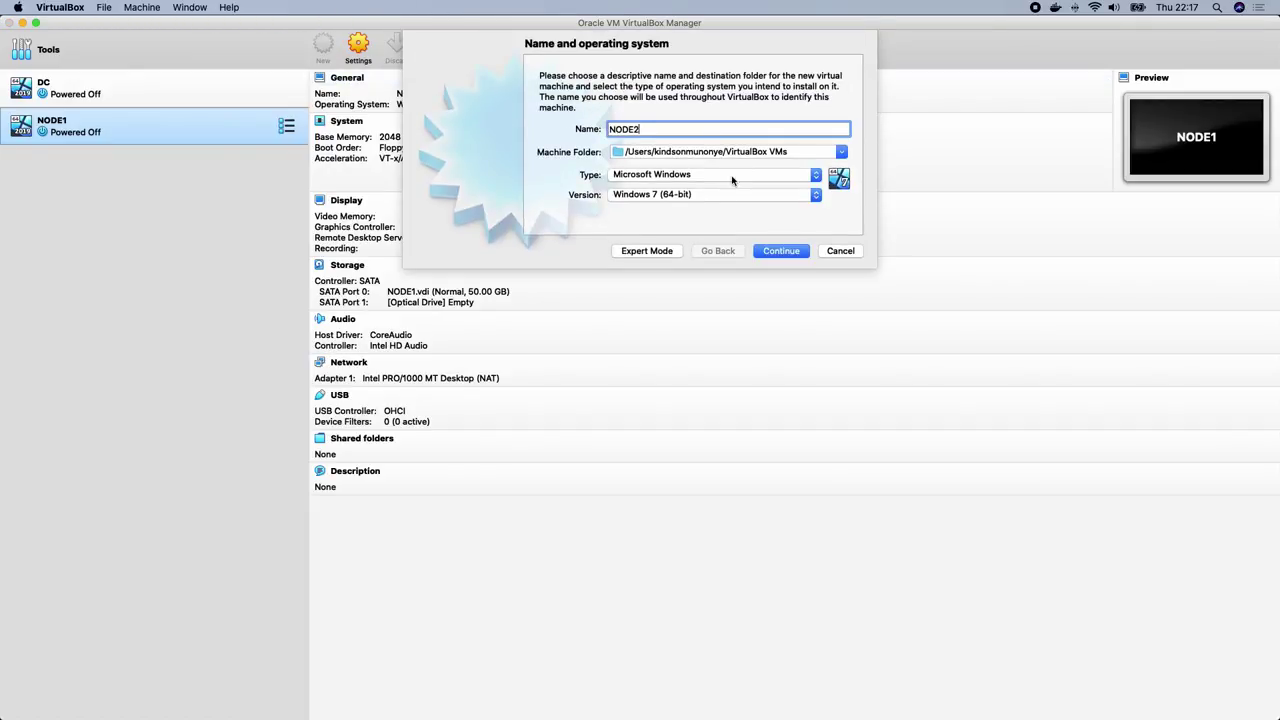
{"action": "left_click", "coordinate": [730, 194]}
{"action": "left_click", "coordinate": [706, 309]}
{"action": "left_click", "coordinate": [780, 251]}
Keep 2048 MB memory and create NODE2's dynamically allocated 50 GB VDI disk
{"action": "left_click", "coordinate": [780, 251]}
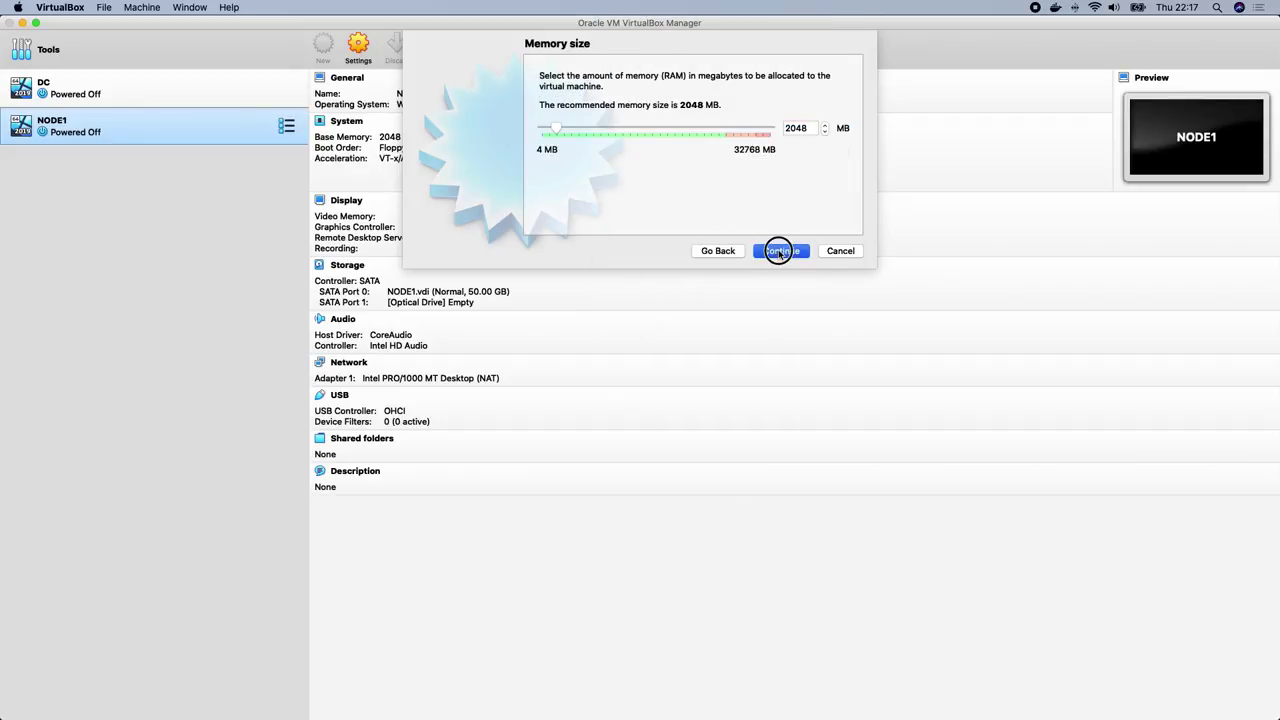
{"action": "left_click", "coordinate": [780, 251]}
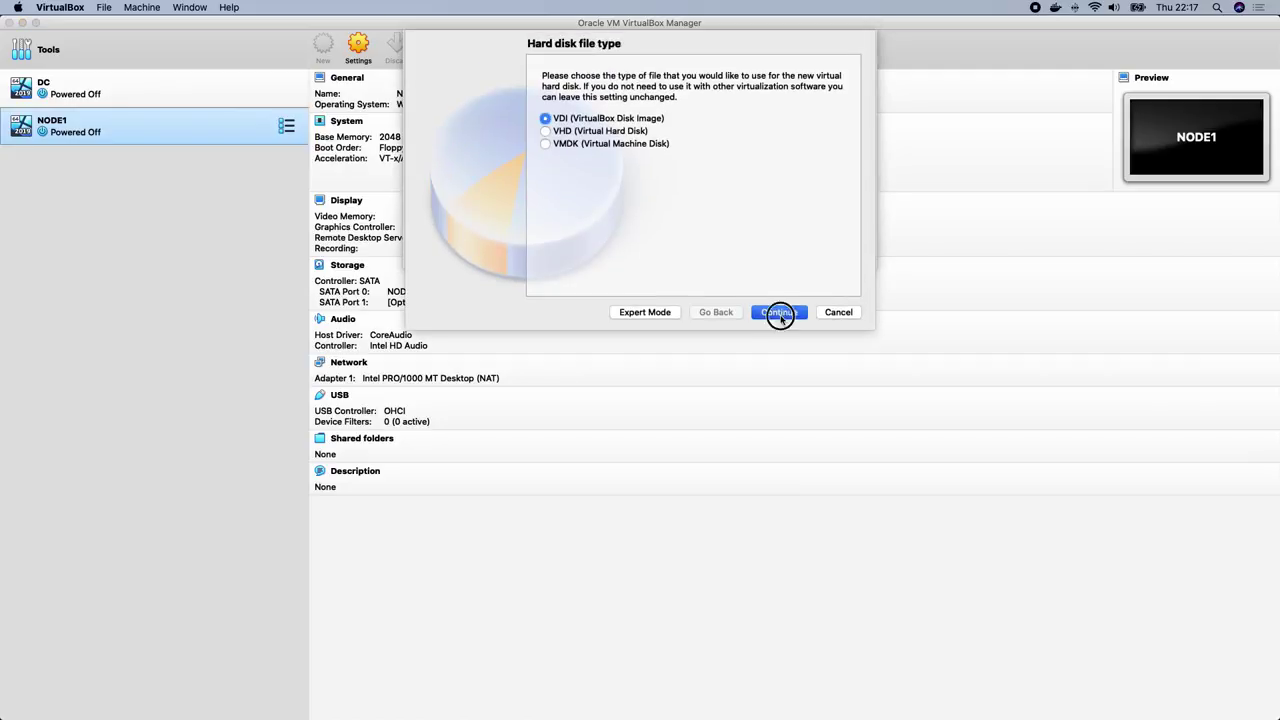
{"action": "left_click", "coordinate": [781, 316]}
{"action": "left_click", "coordinate": [777, 314]}
{"action": "left_click", "coordinate": [777, 314]}
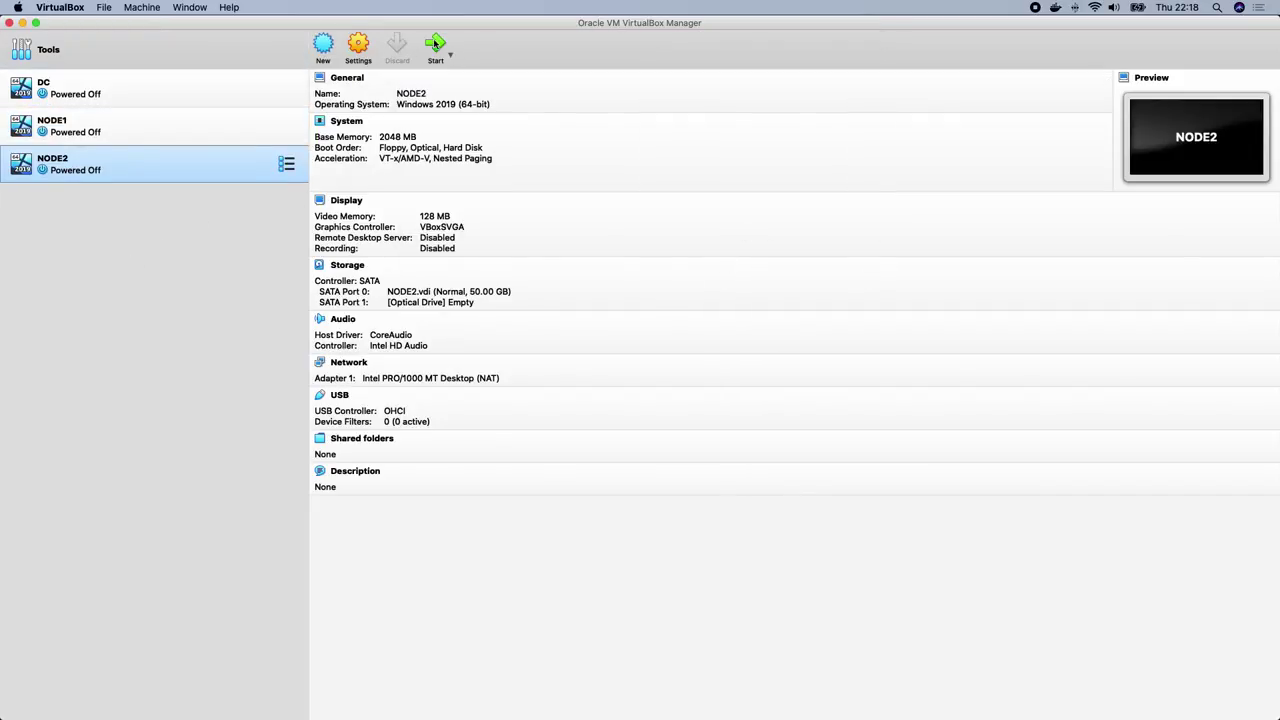
Start a new VM named NODE3 with Windows 2019 (64-bit) as its version
{"action": "left_click", "coordinate": [326, 44]}
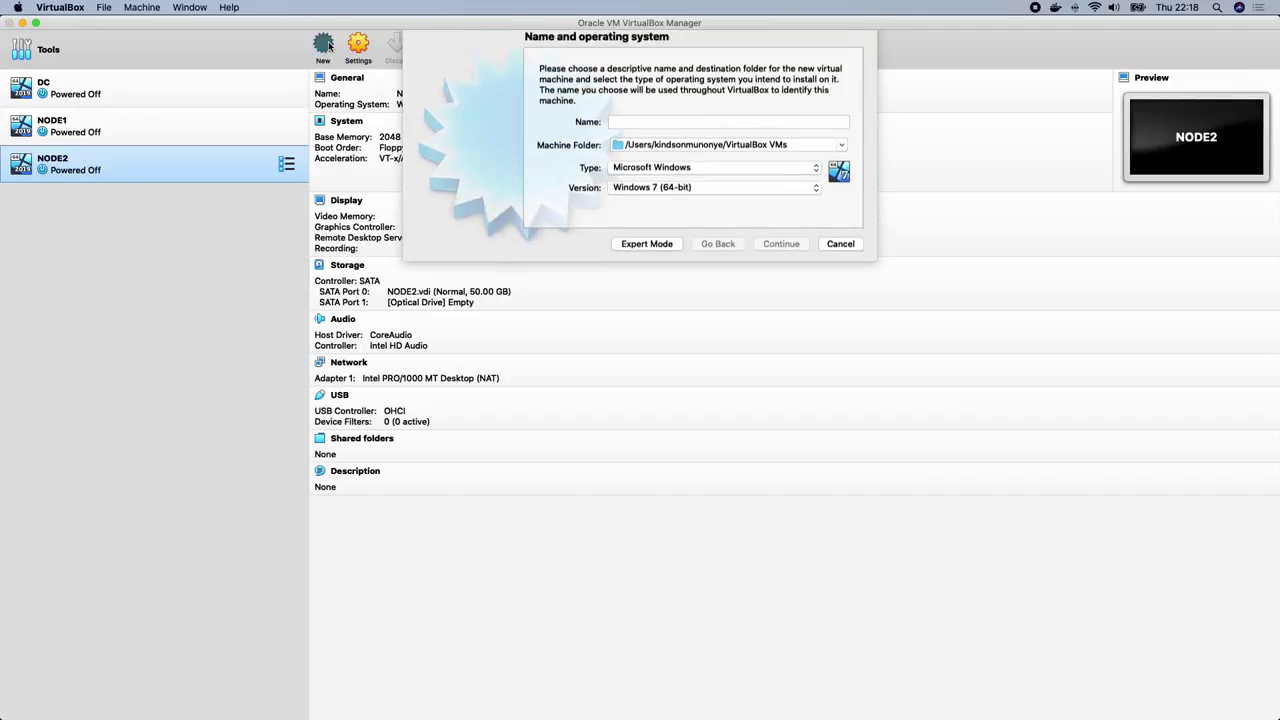
{"action": "type", "text": "NODE3"}
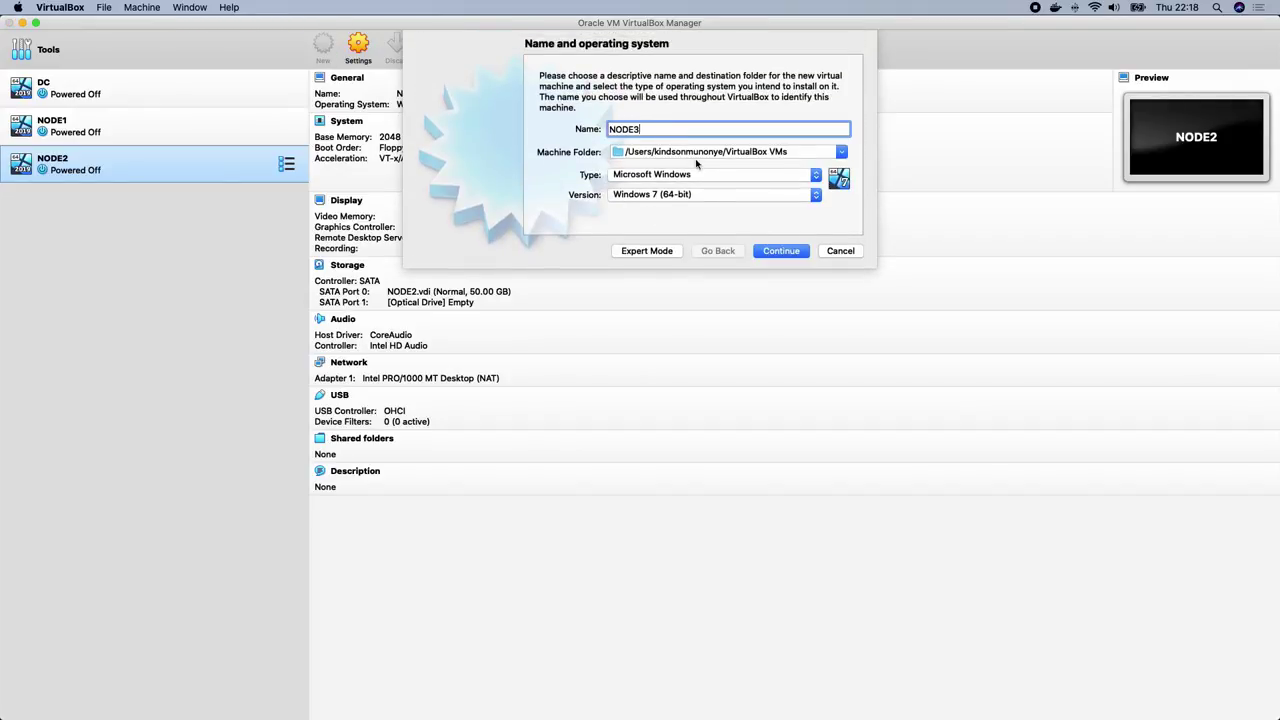
{"action": "left_click", "coordinate": [814, 196]}
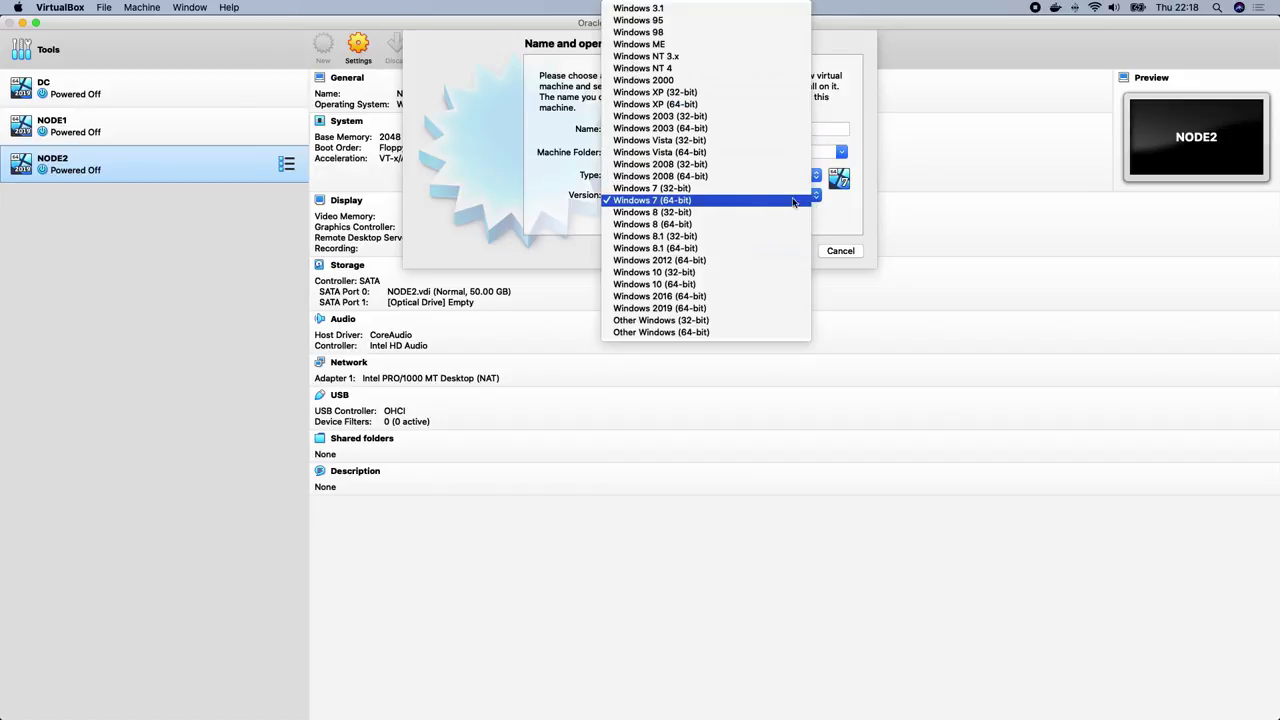
{"action": "left_click", "coordinate": [684, 308]}
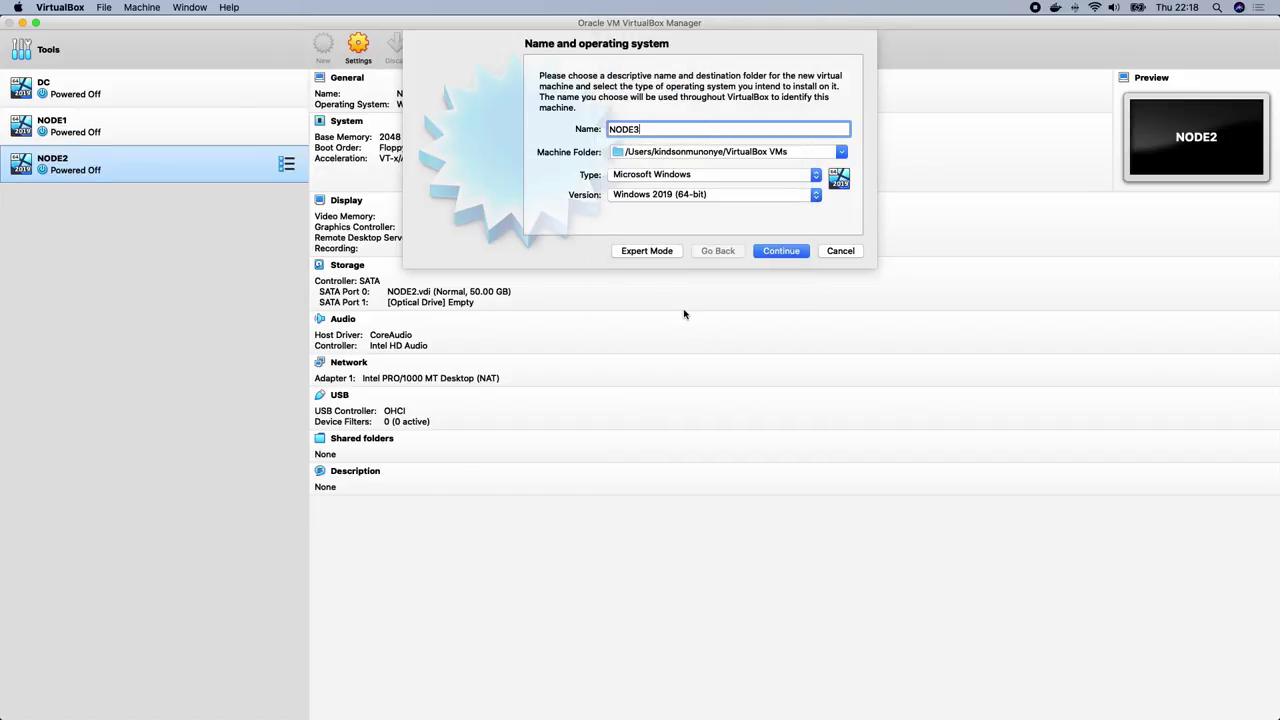
{"action": "left_click", "coordinate": [775, 254]}
Keep the recommended memory and create NODE3's dynamically allocated 50 GB VDI disk
{"action": "left_click", "coordinate": [776, 253]}
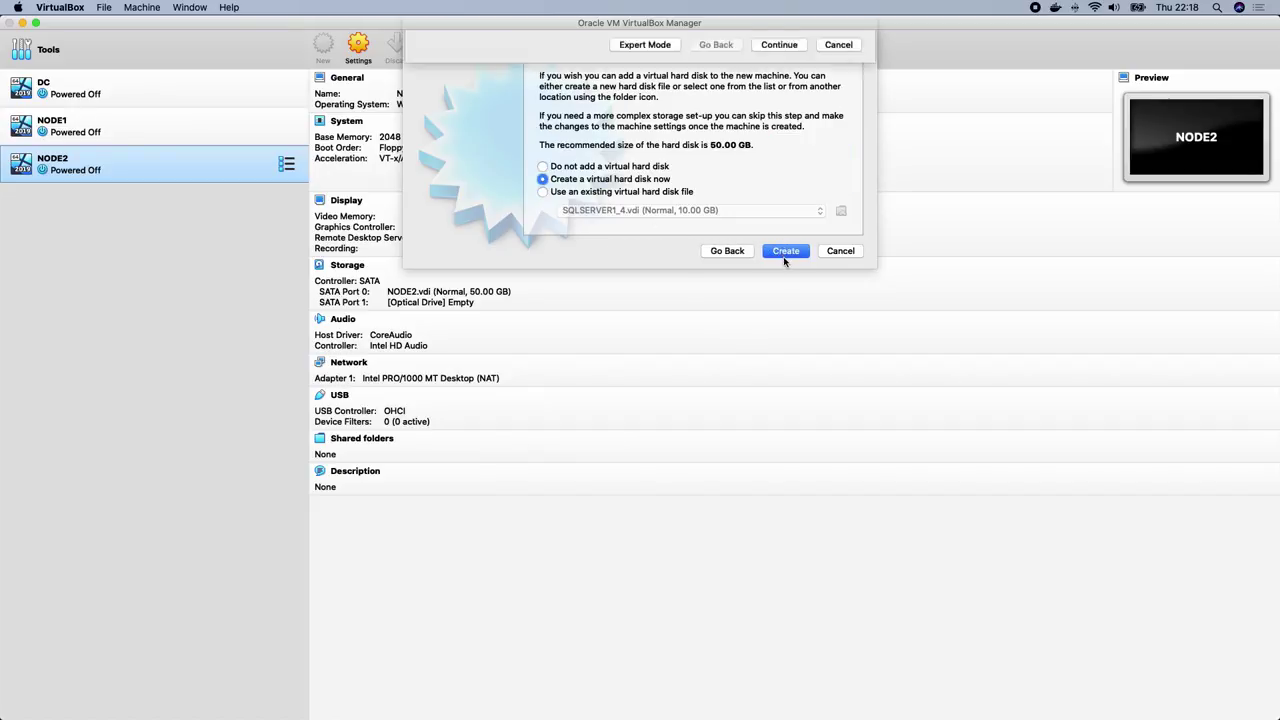
{"action": "left_click", "coordinate": [785, 252]}
{"action": "left_click", "coordinate": [770, 312]}
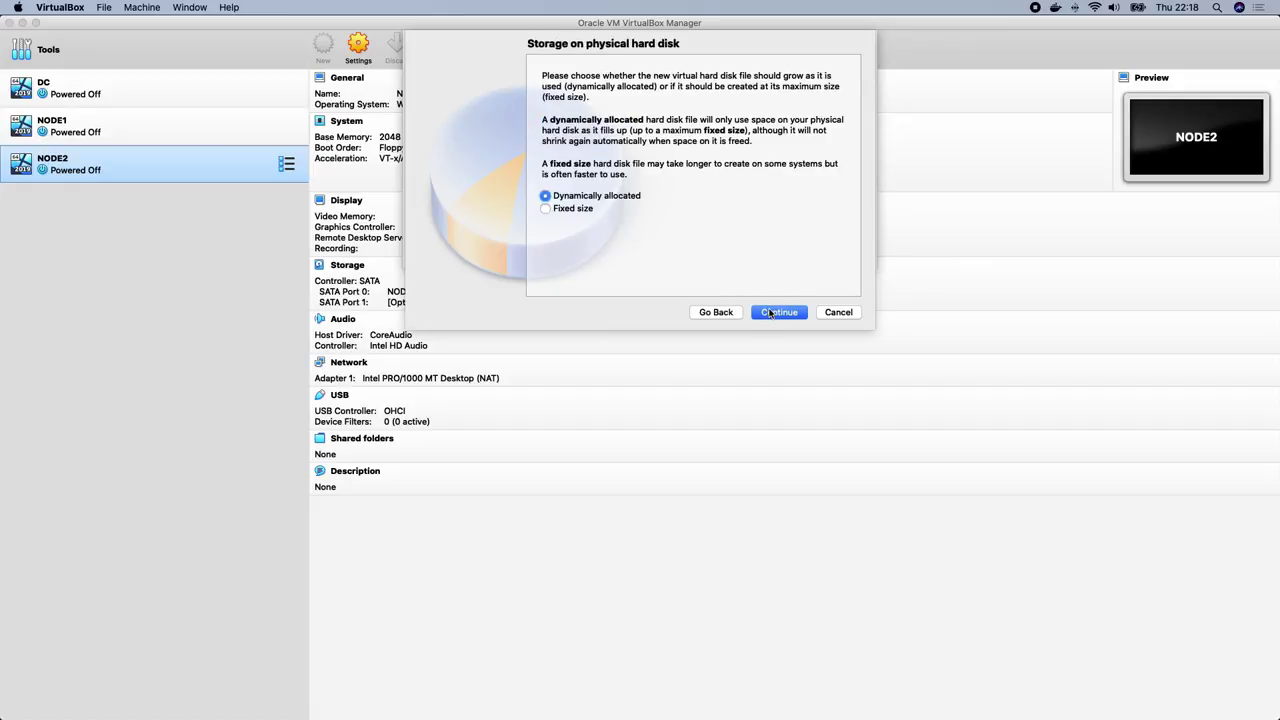
{"action": "left_click", "coordinate": [786, 315]}
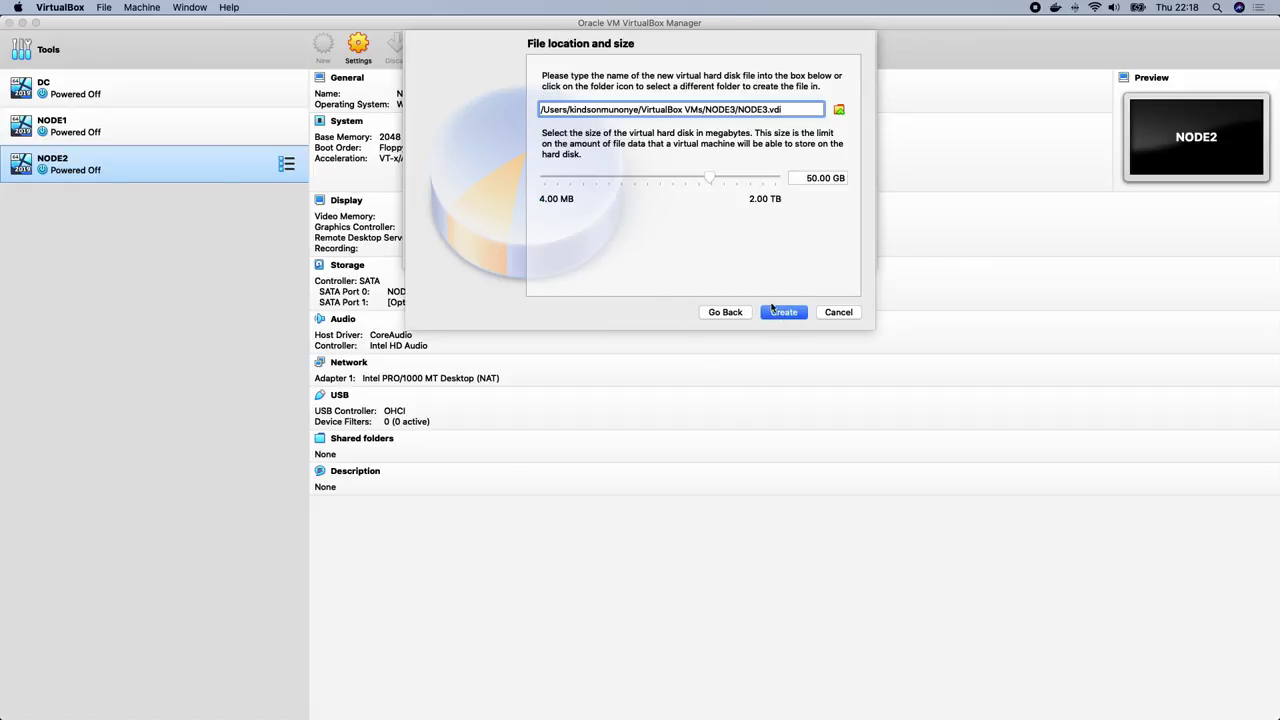
{"action": "left_click", "coordinate": [791, 313]}
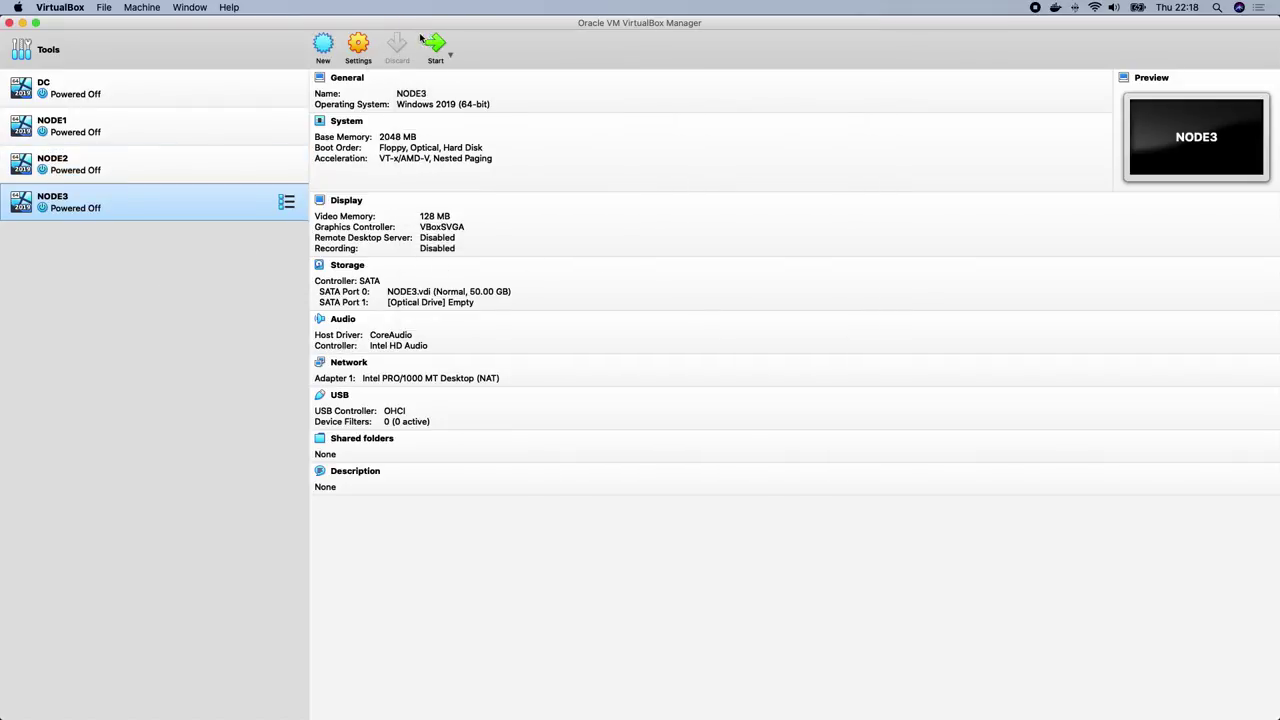
Start NODE3, then select DC and start it to reach the start-up disk prompt
{"action": "left_click", "coordinate": [435, 46]}
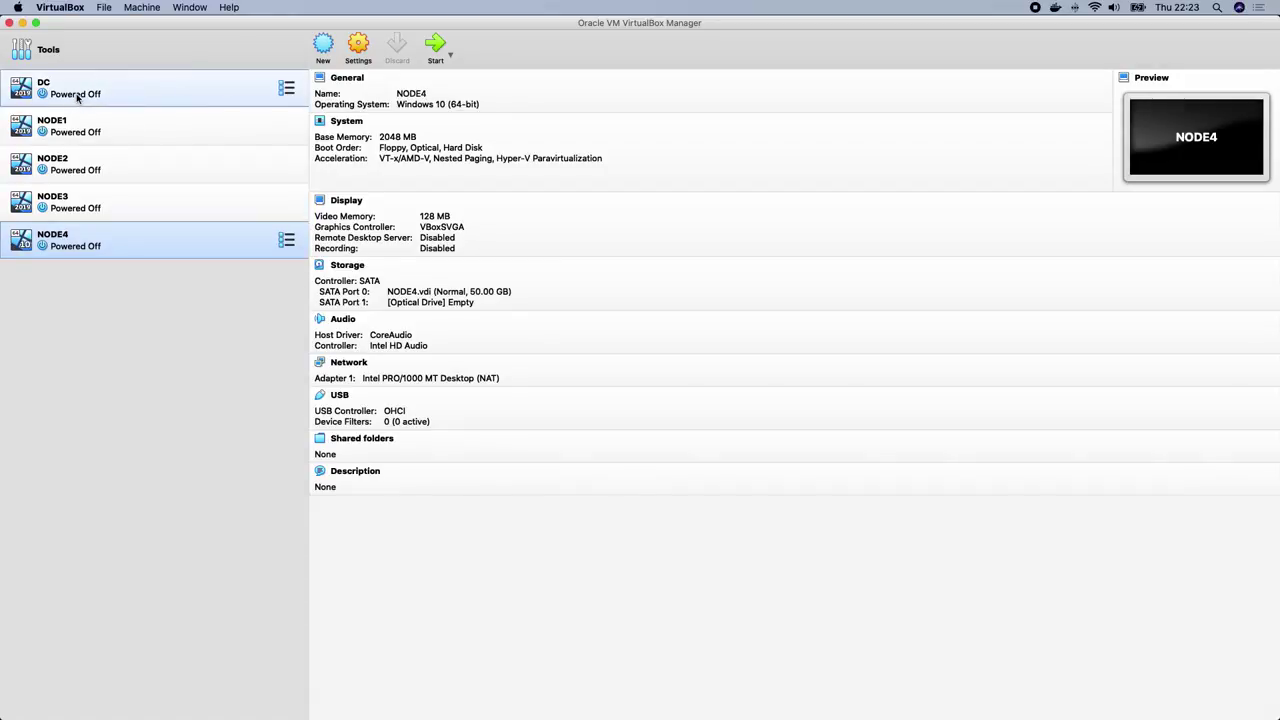
{"action": "left_click", "coordinate": [77, 97]}
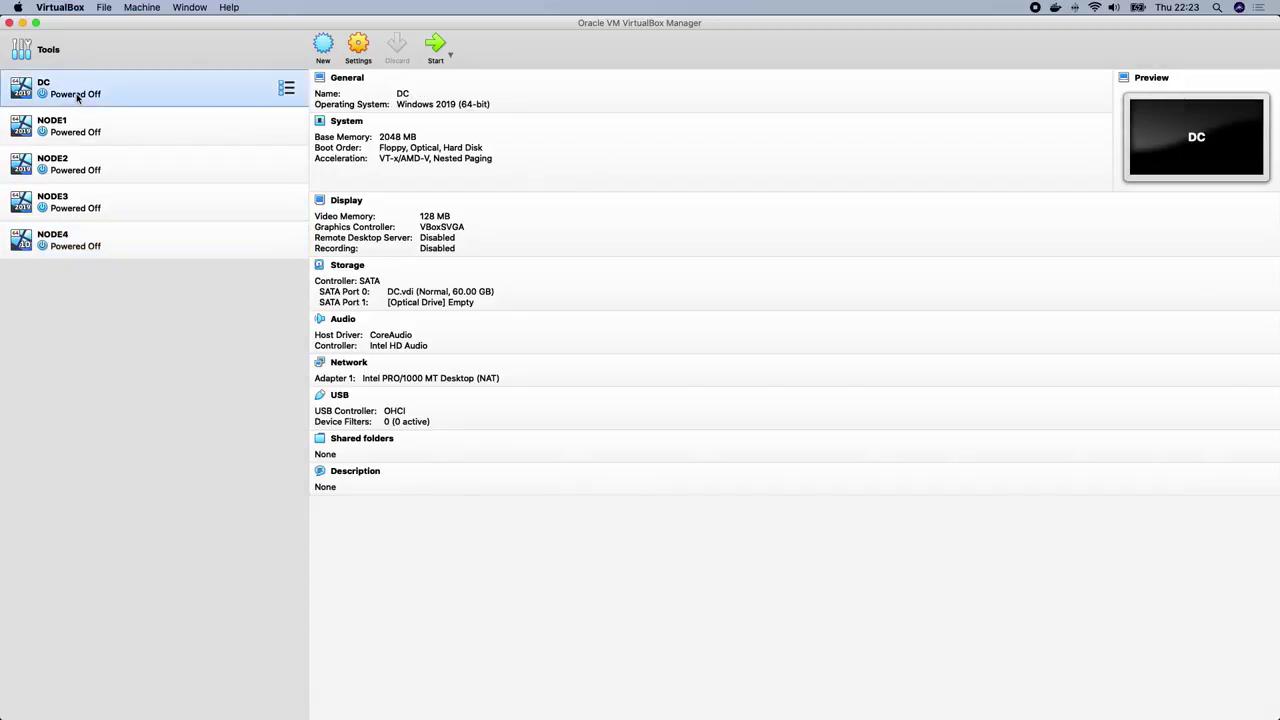
{"action": "left_click", "coordinate": [436, 49]}
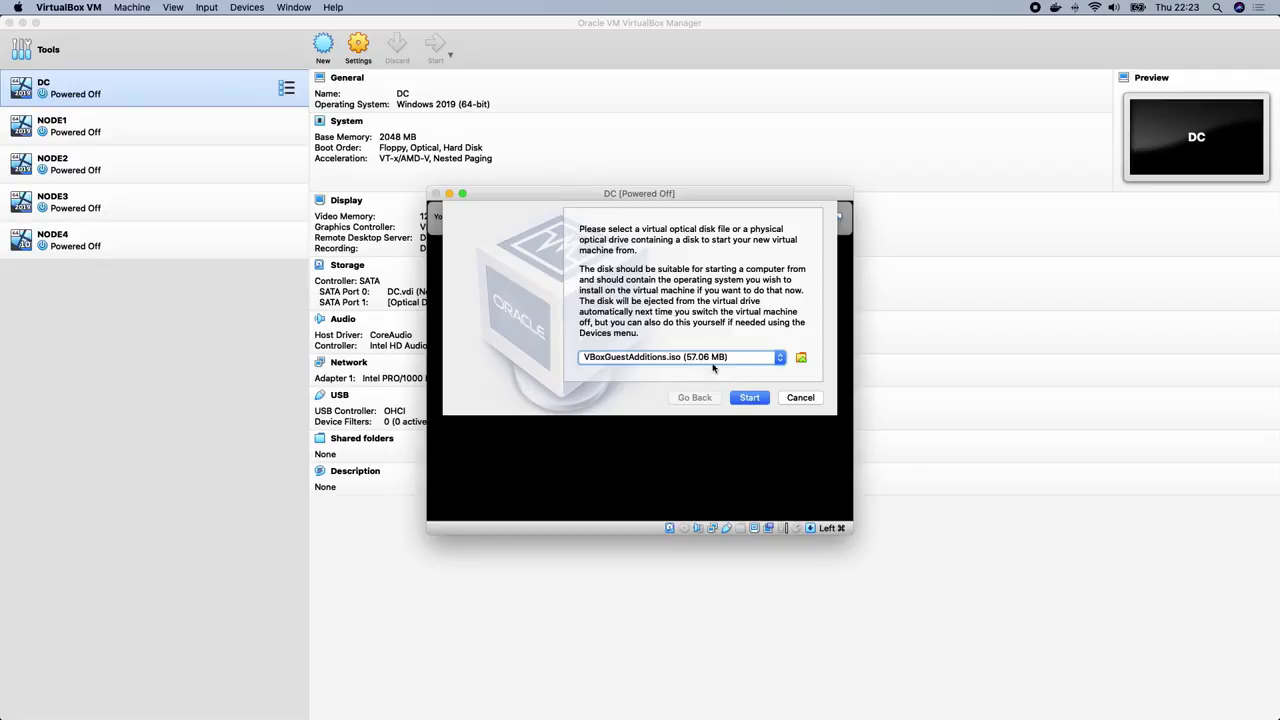
Add WindowsServer2019.iso from the WindowsISOs folder and choose it as DC's start-up disk
{"action": "left_click", "coordinate": [801, 358]}
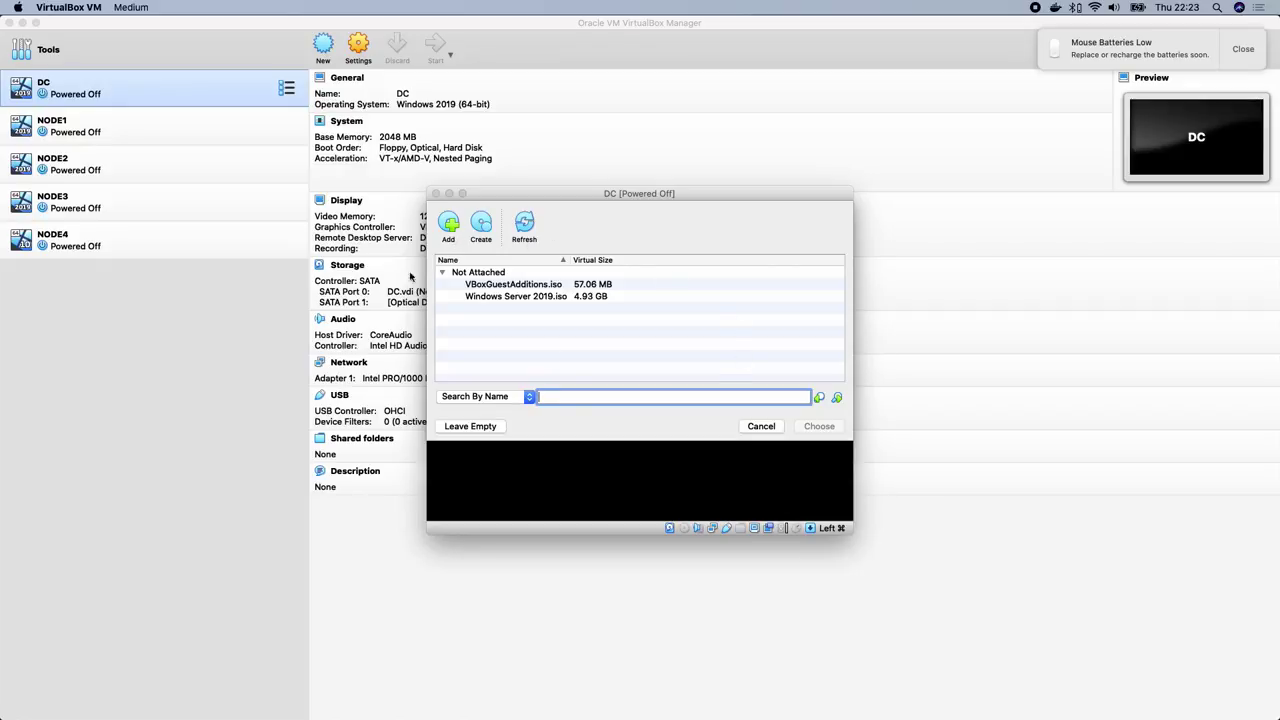
{"action": "left_click", "coordinate": [448, 224]}
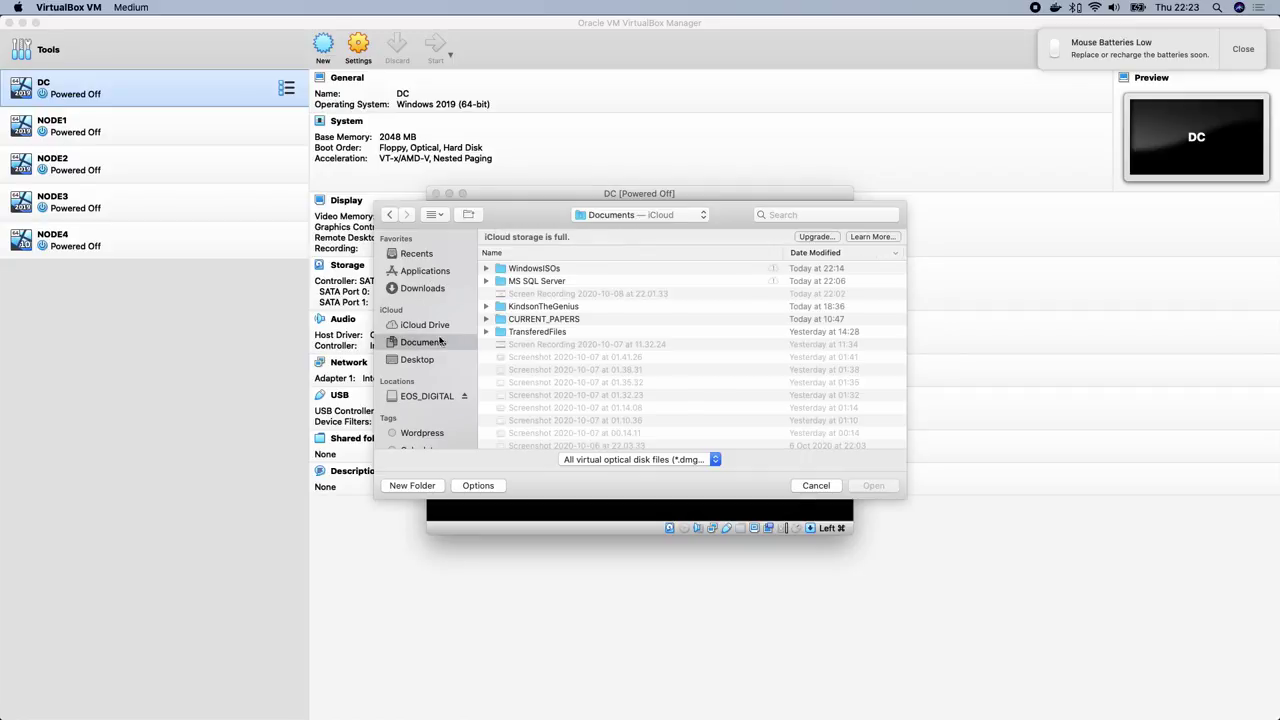
{"action": "left_click", "coordinate": [487, 269]}
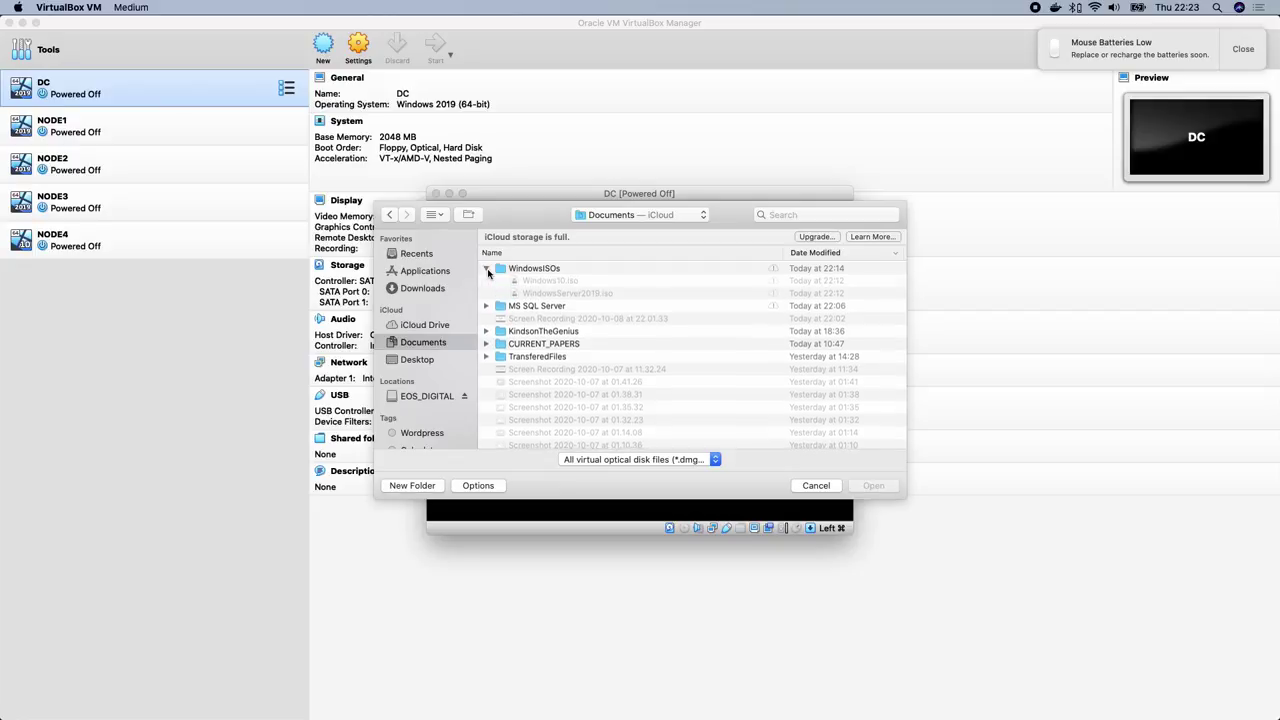
{"action": "left_click", "coordinate": [566, 296]}
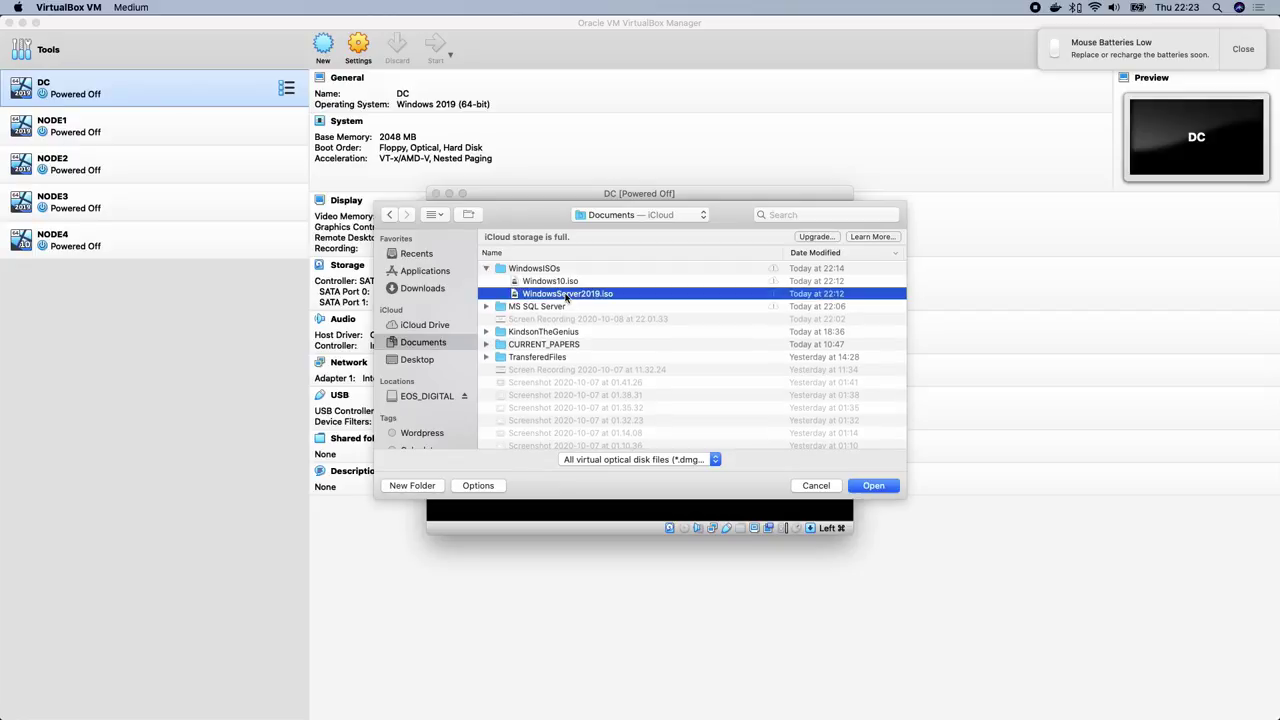
{"action": "left_click", "coordinate": [883, 488]}
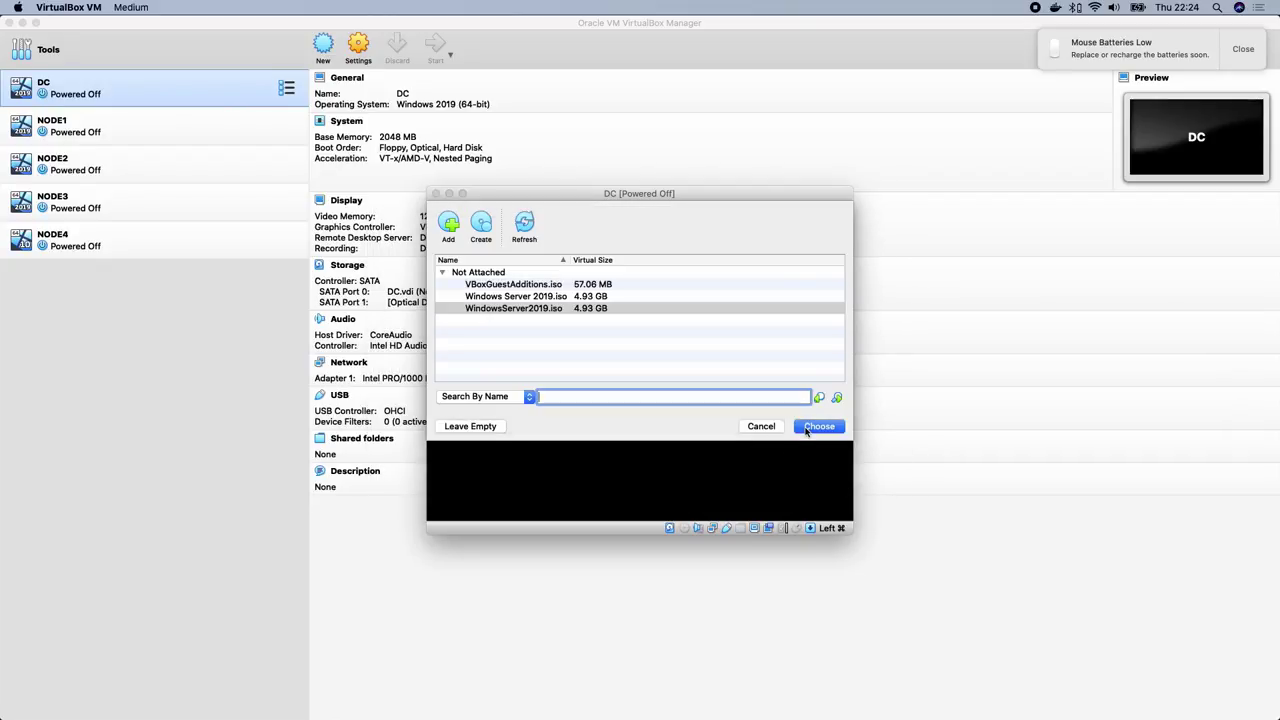
{"action": "left_click", "coordinate": [807, 428]}
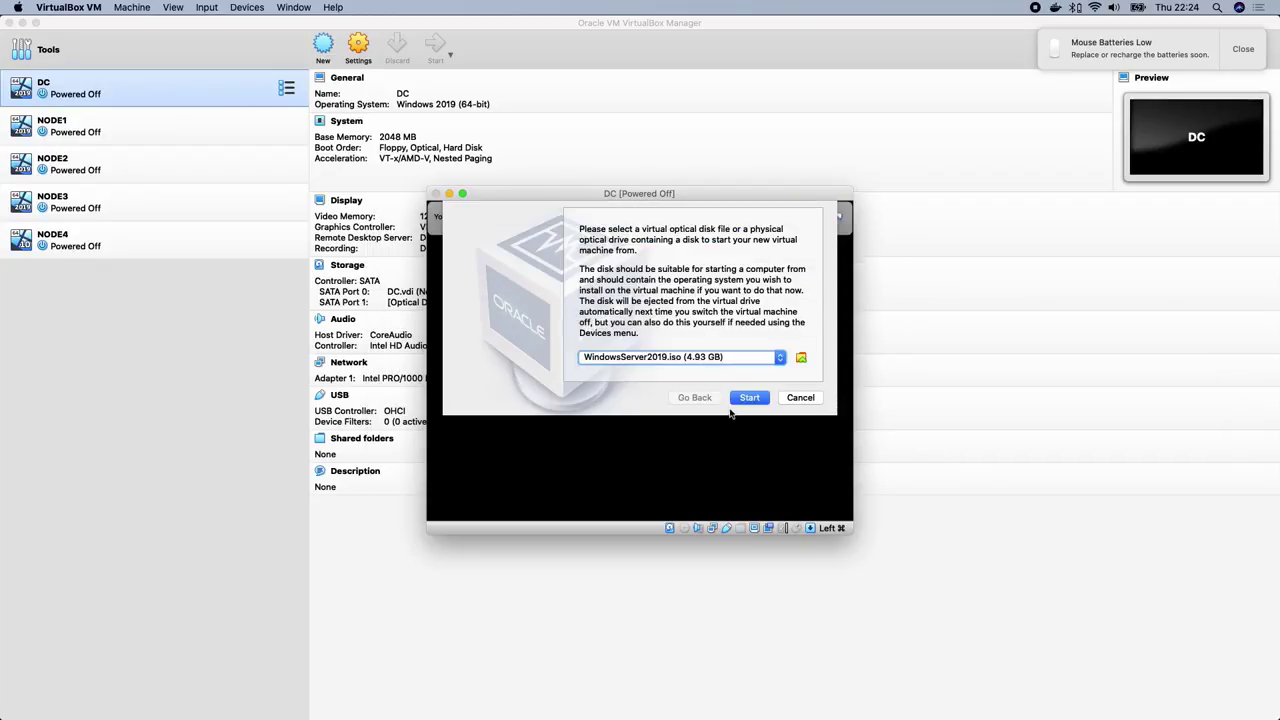
Boot DC from the Windows Server disk and begin installing with default language settings
{"action": "left_click", "coordinate": [749, 398]}
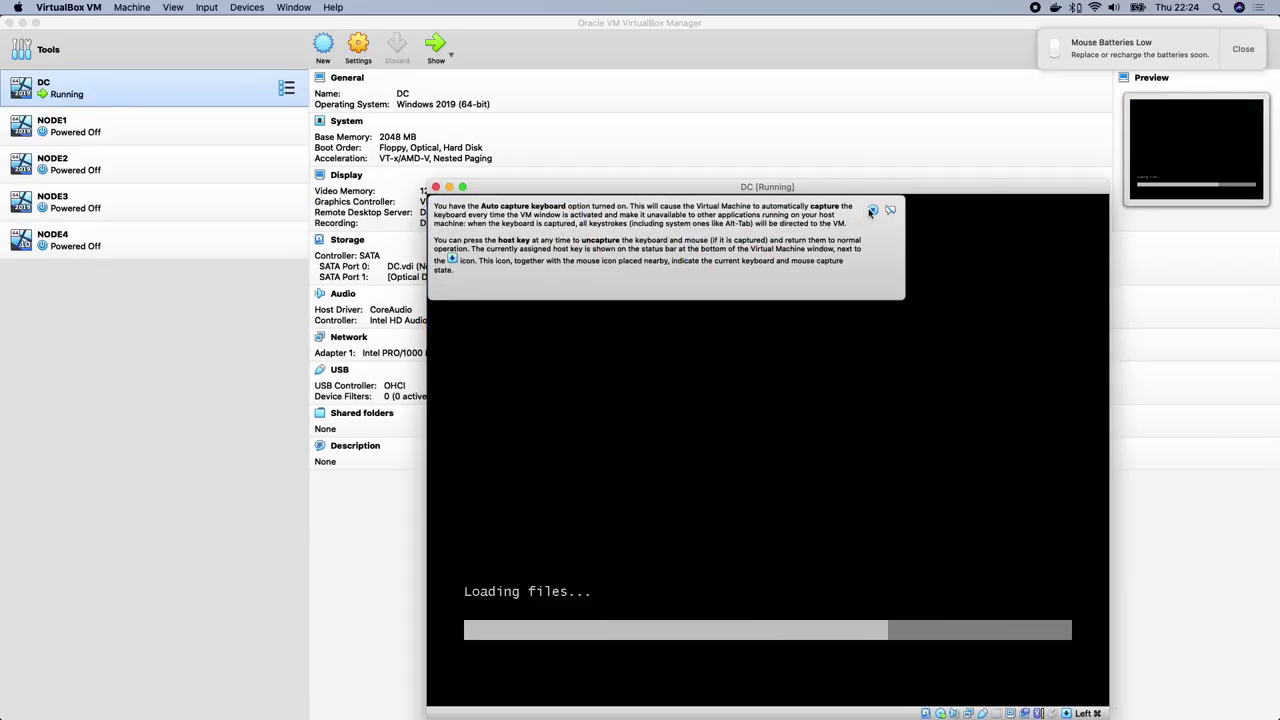
{"action": "left_click", "coordinate": [869, 212]}
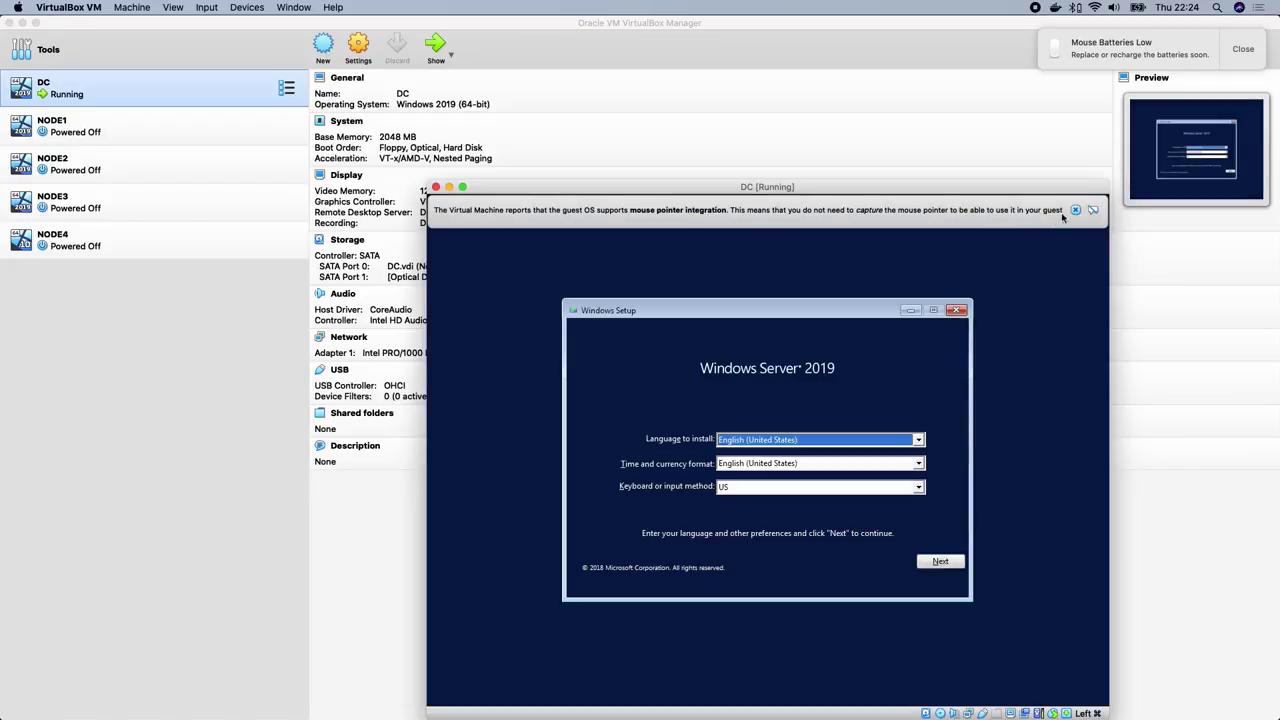
{"action": "left_click", "coordinate": [932, 562]}
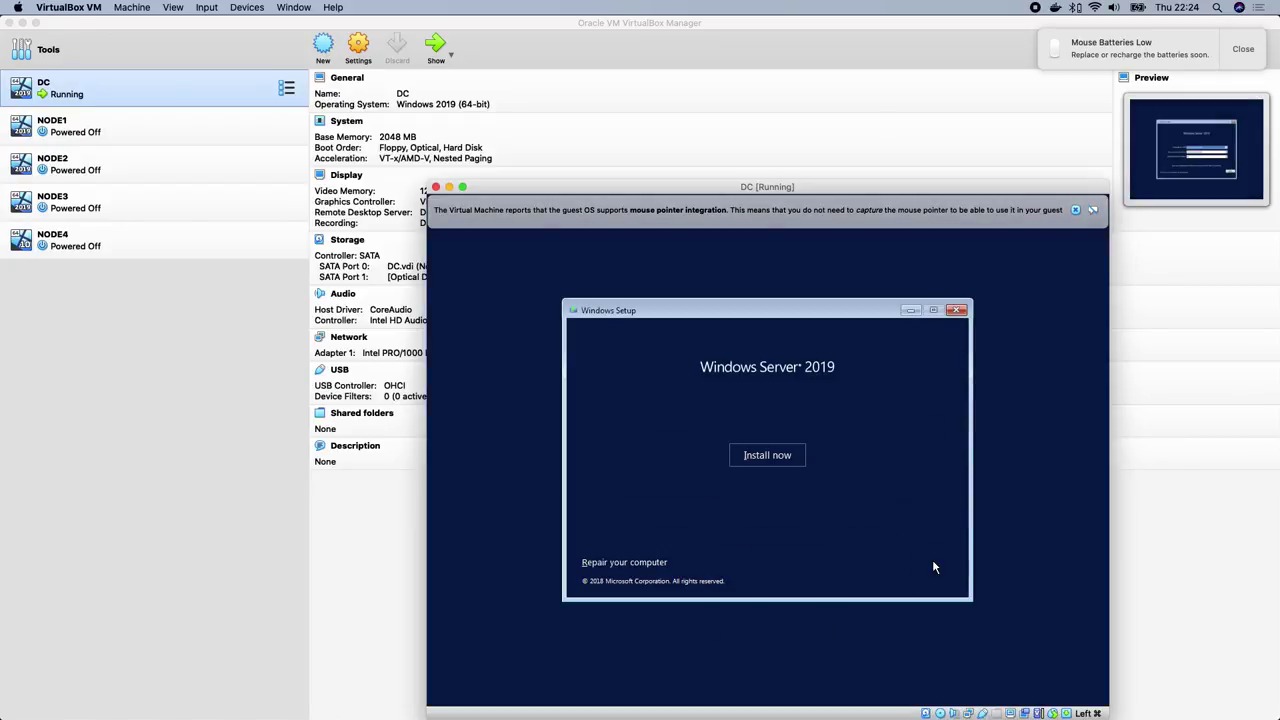
{"action": "left_click", "coordinate": [786, 456]}
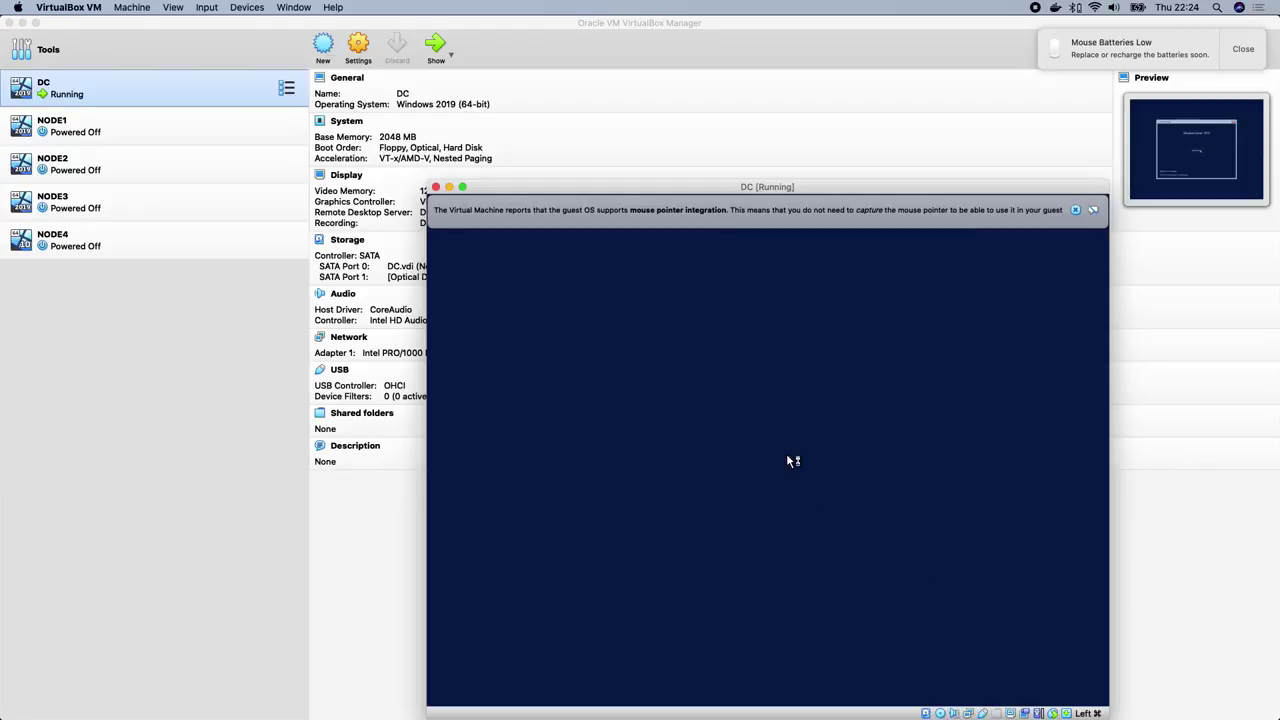
Dismiss the mouse integration notice and move the DC window higher and left
{"action": "left_click", "coordinate": [1077, 210]}
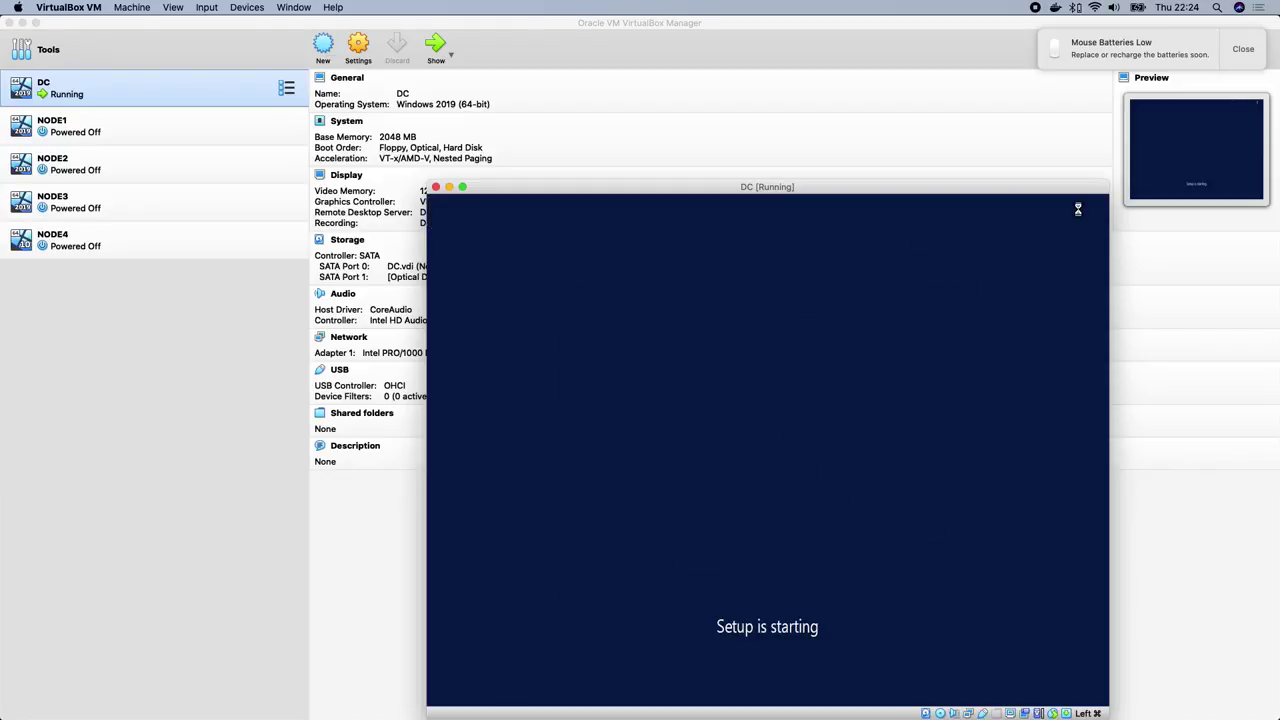
{"action": "left_click", "coordinate": [845, 178]}
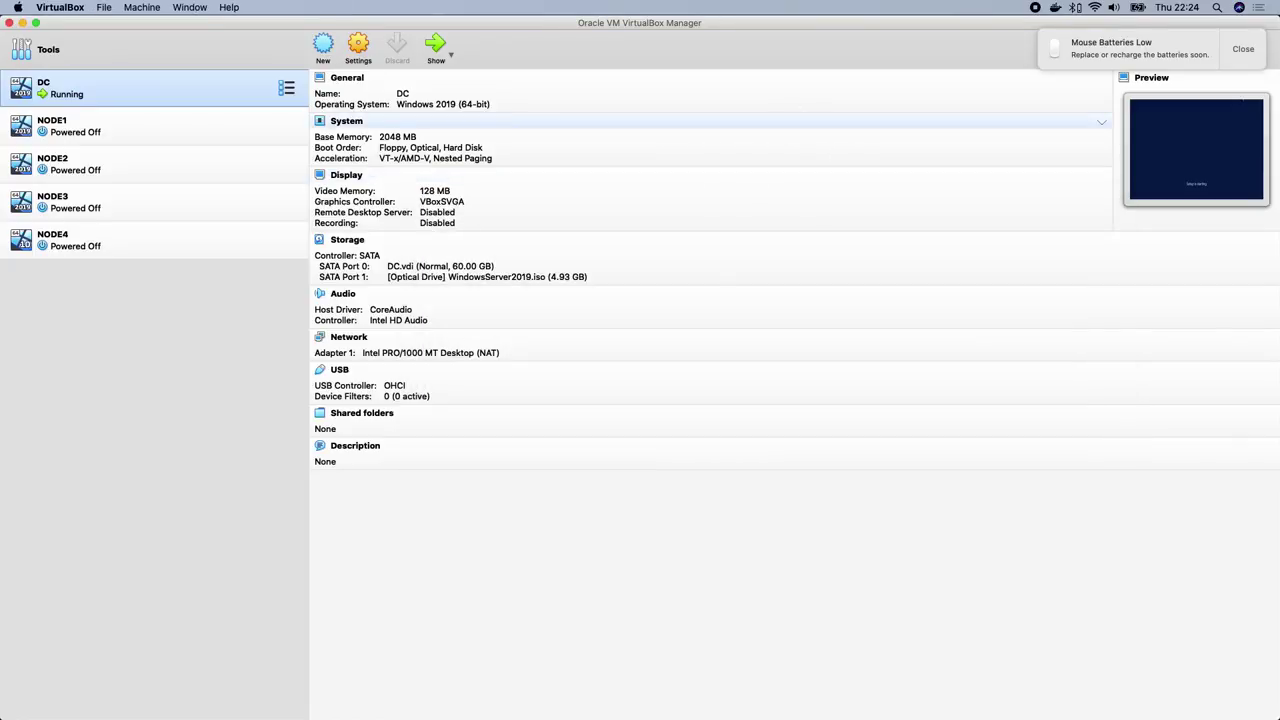
{"action": "left_click", "coordinate": [737, 697]}
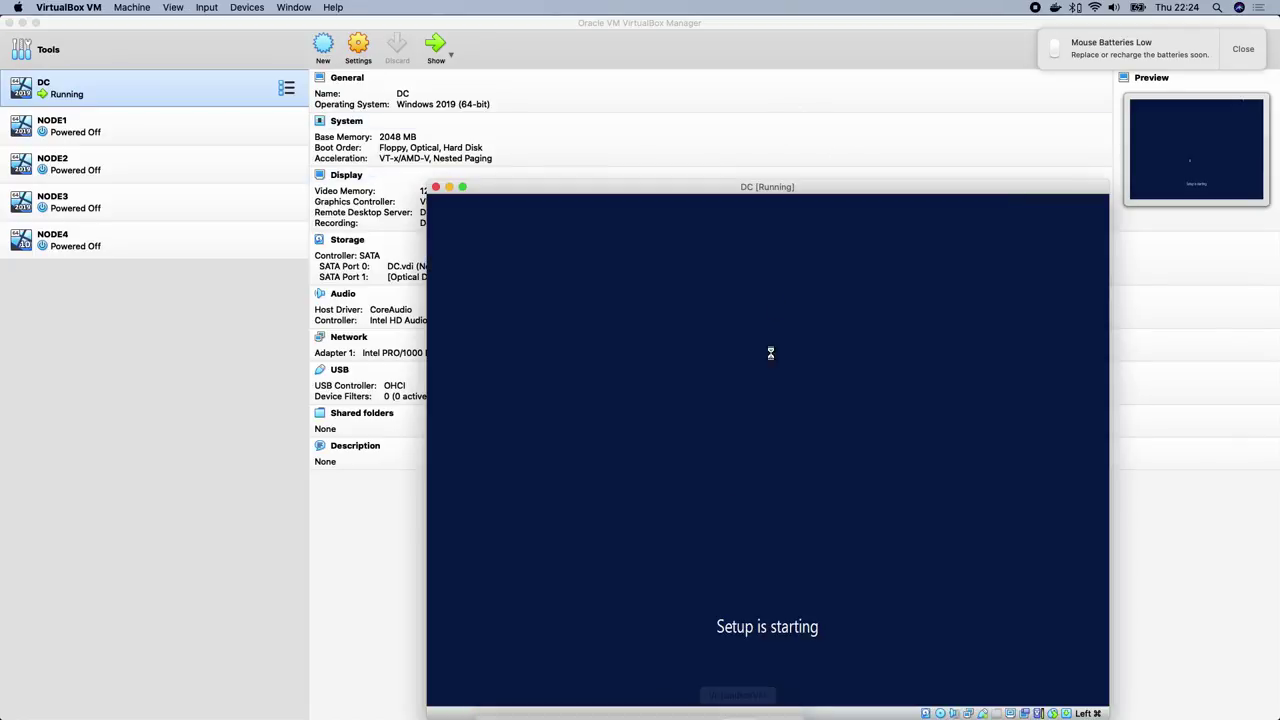
{"action": "left_click_drag", "start_coordinate": [739, 187], "coordinate": [680, 57]}
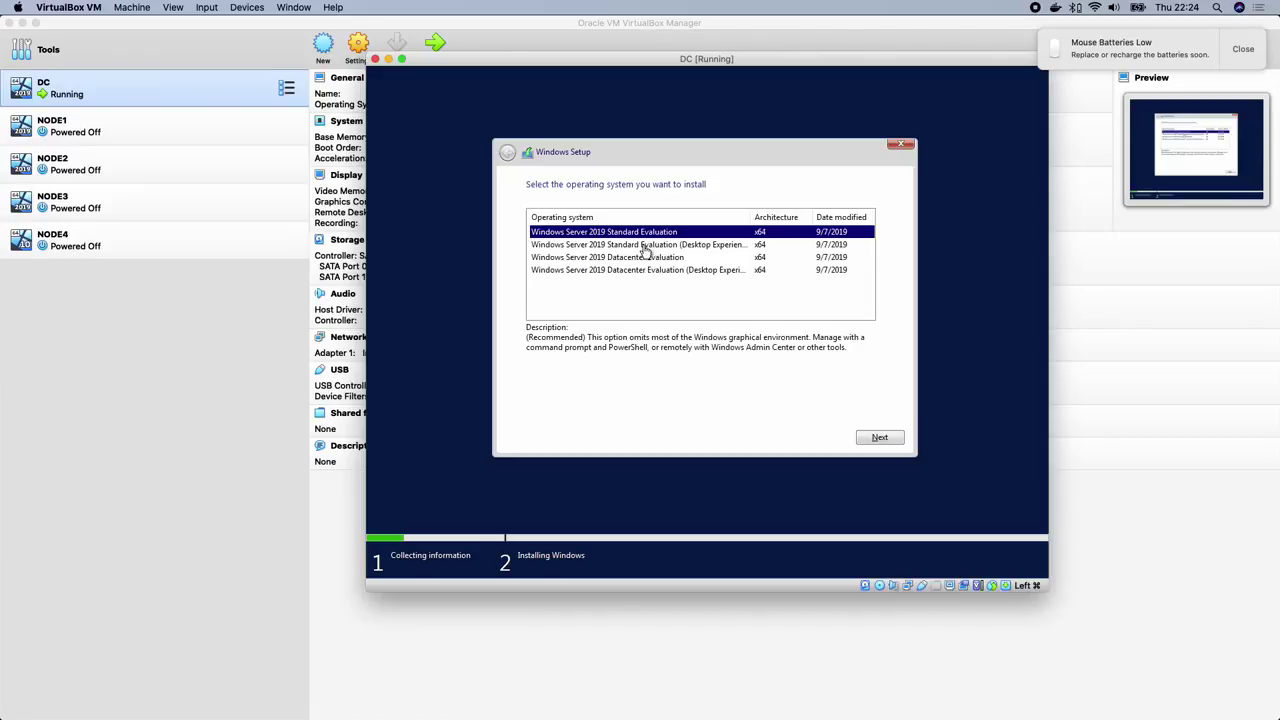
Choose Windows Server 2019 Standard Evaluation (Desktop Experience) and accept the license terms
{"action": "left_click", "coordinate": [645, 247]}
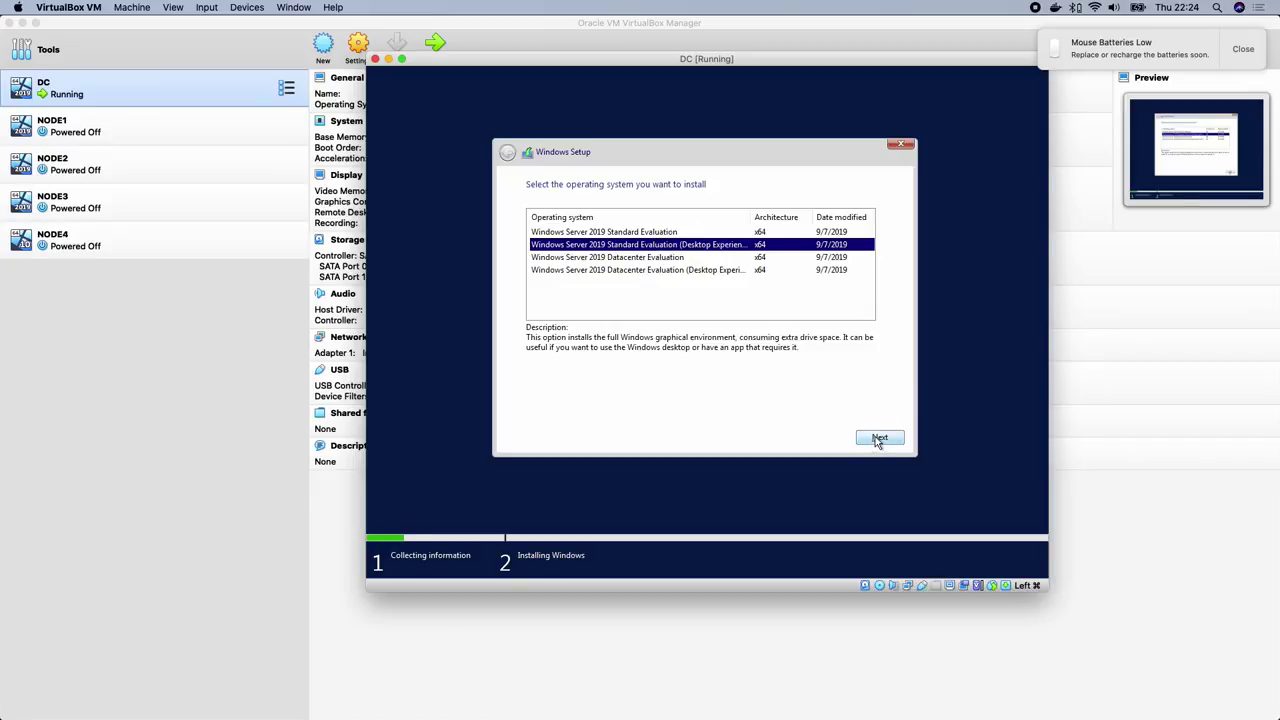
{"action": "left_click", "coordinate": [875, 436]}
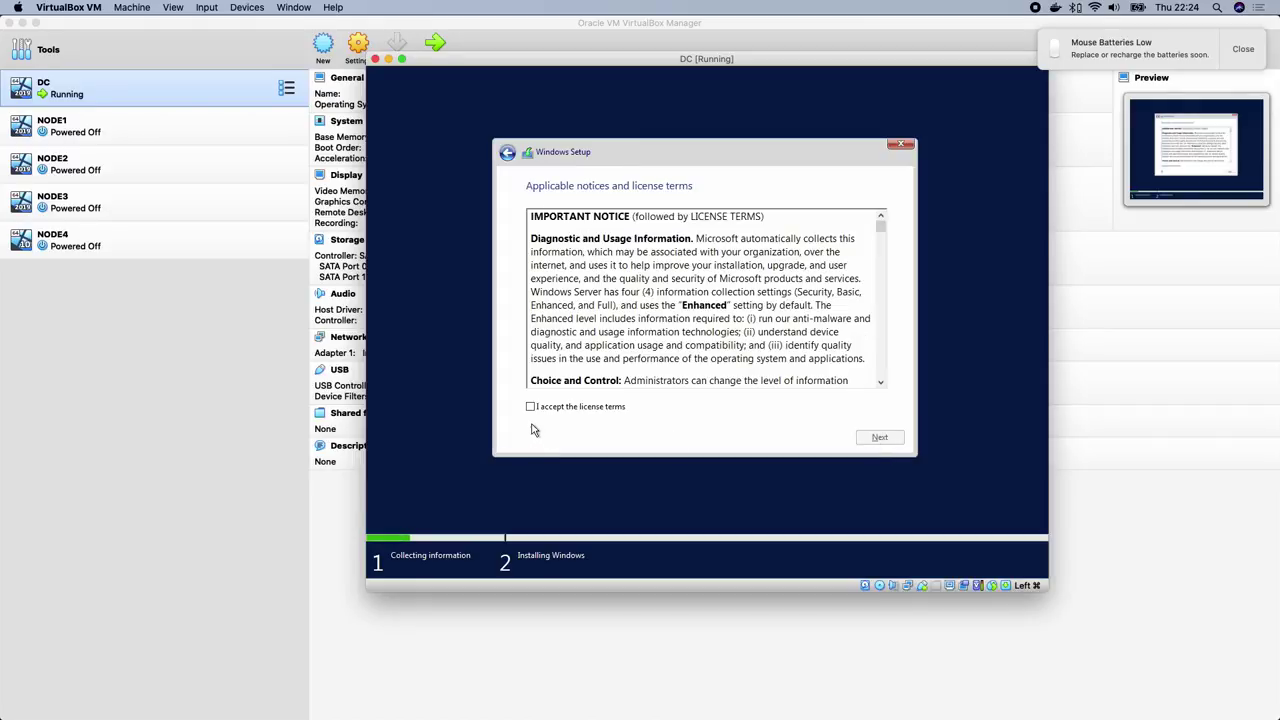
{"action": "left_click", "coordinate": [538, 410]}
{"action": "left_click", "coordinate": [886, 440]}
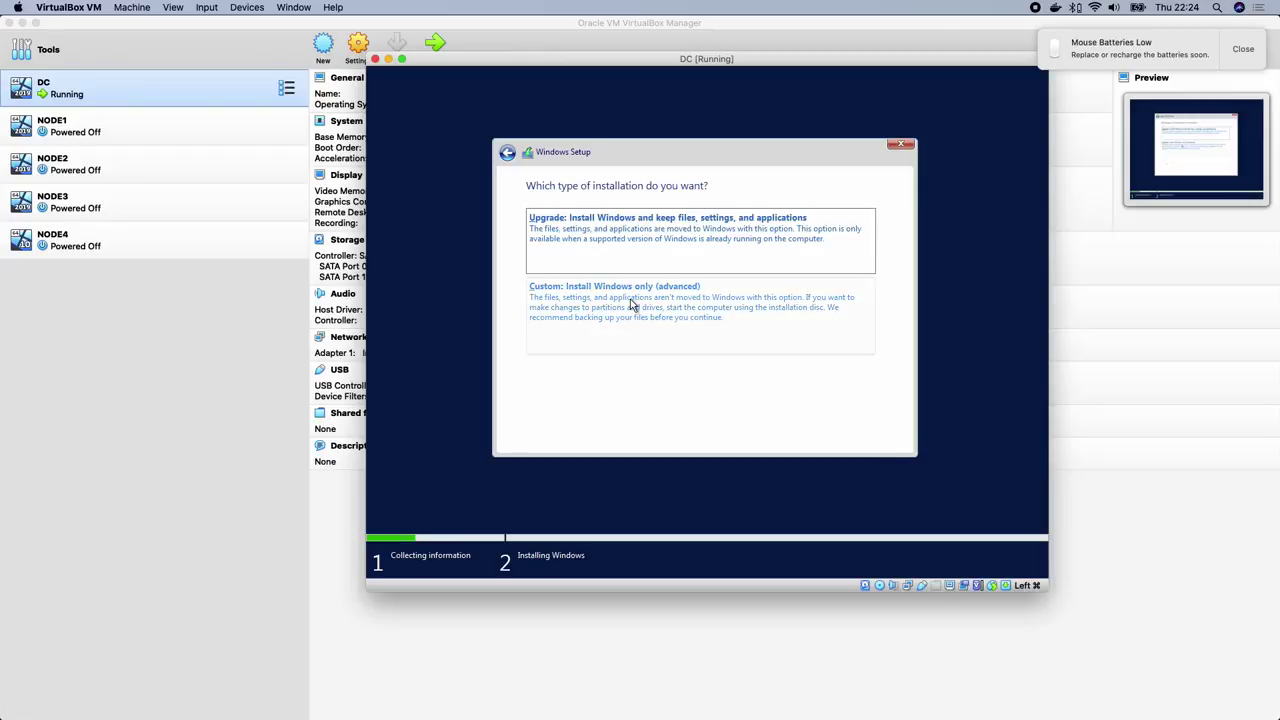
Choose a custom install onto DC's unallocated 60 GB drive, then switch to NODE1
{"action": "left_click", "coordinate": [636, 302]}
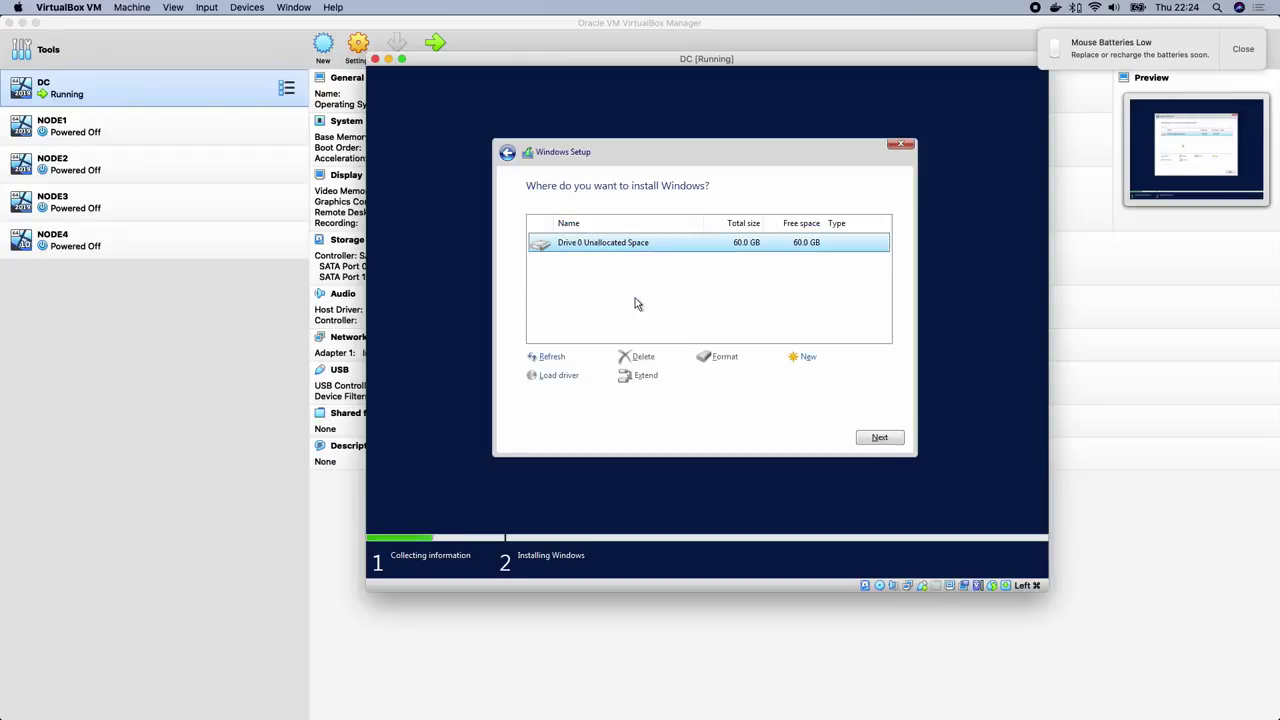
{"action": "left_click", "coordinate": [872, 436]}
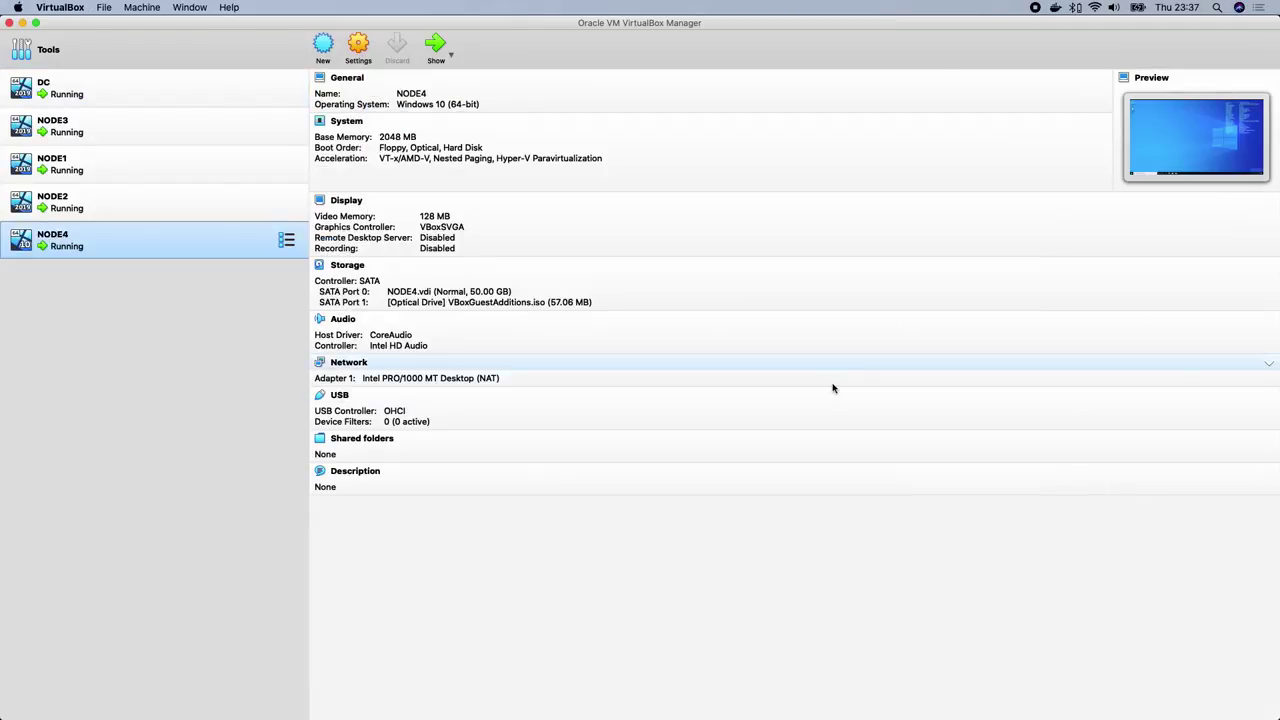
{"action": "key", "text": "ctrl+Right"}
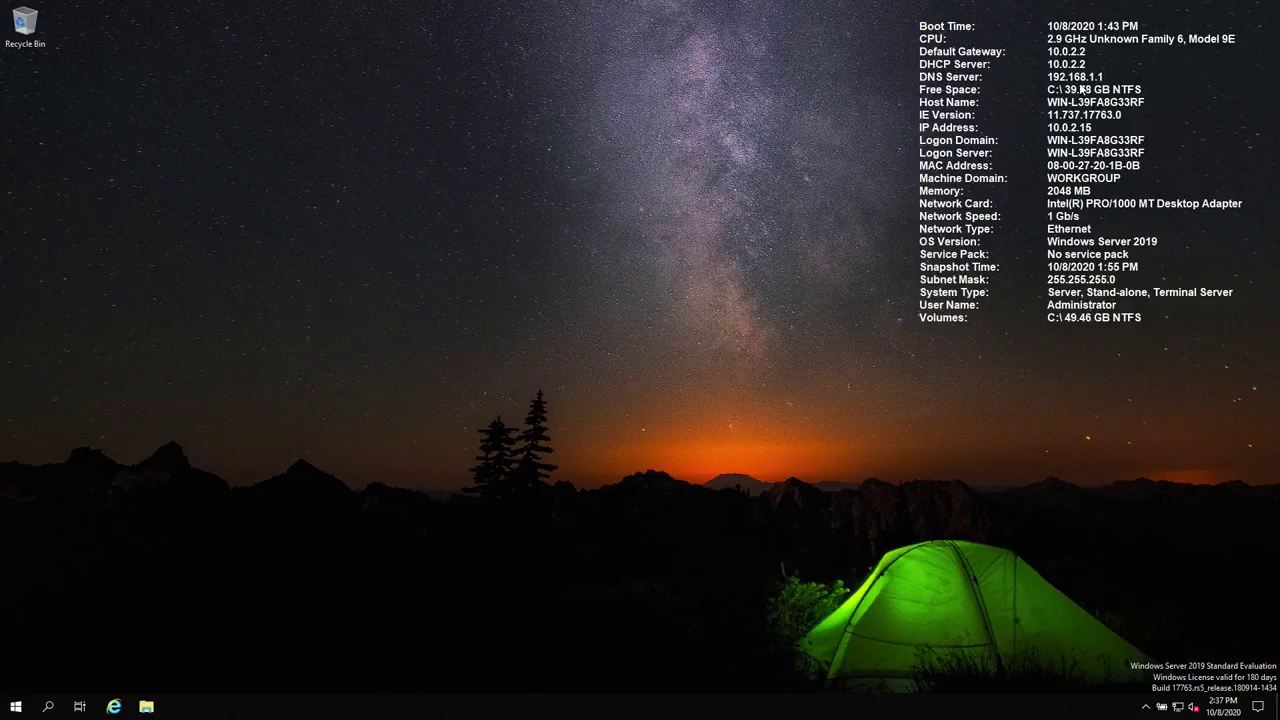
Check the NODE2, NODE3 and NODE4 full-screen desktops, then switch to DC's Windows Server 2019 desktop
{"action": "mouse_move", "coordinate": [600, 4]}
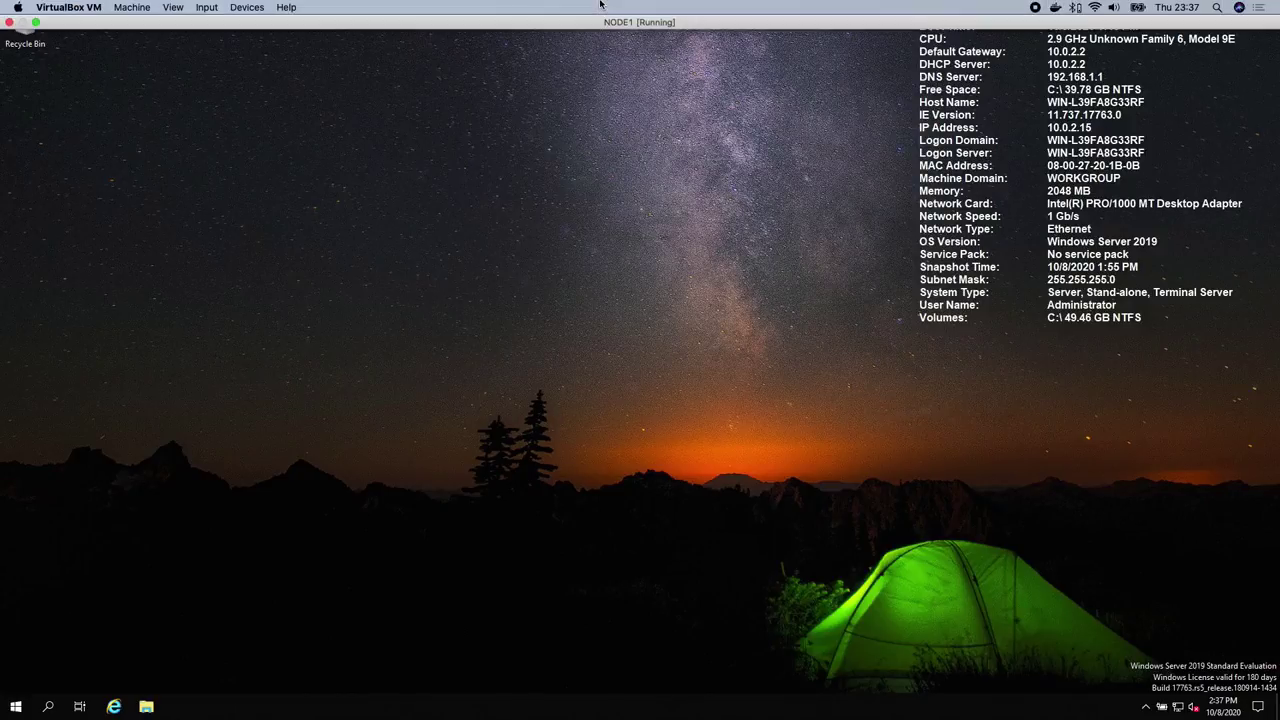
{"action": "key", "text": "ctrl+Right"}
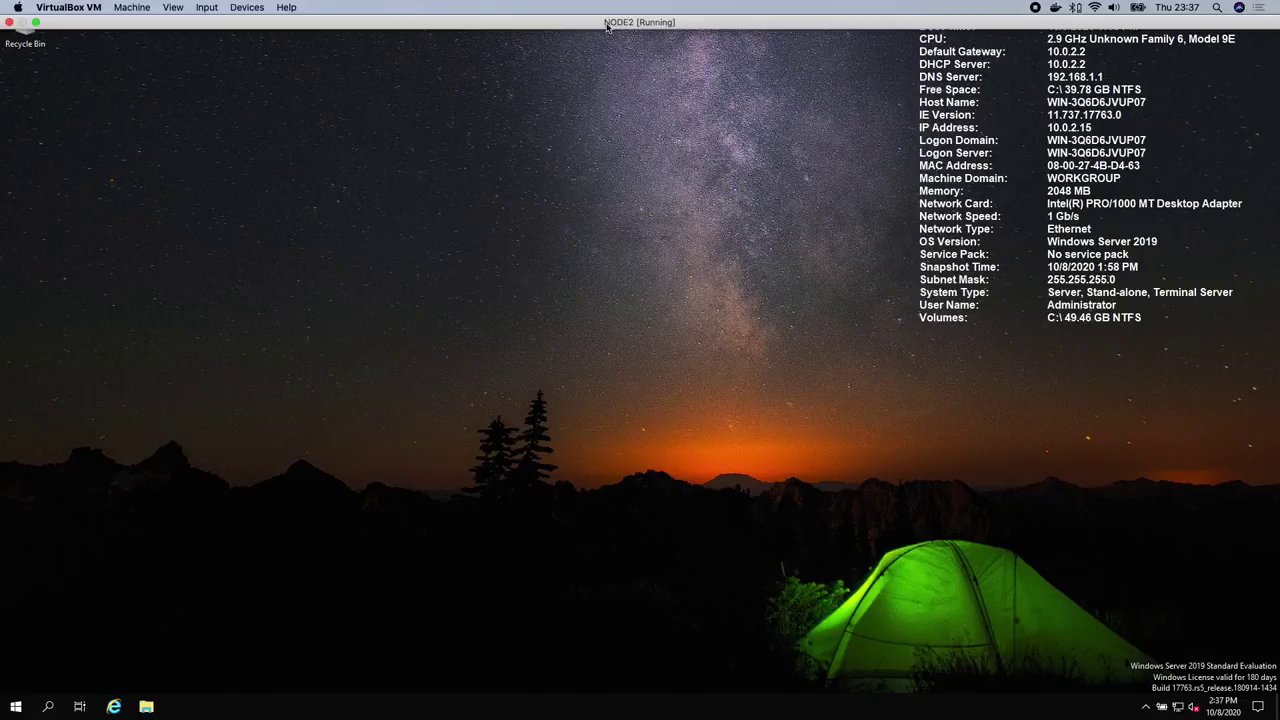
{"action": "key", "text": "ctrl+Right"}
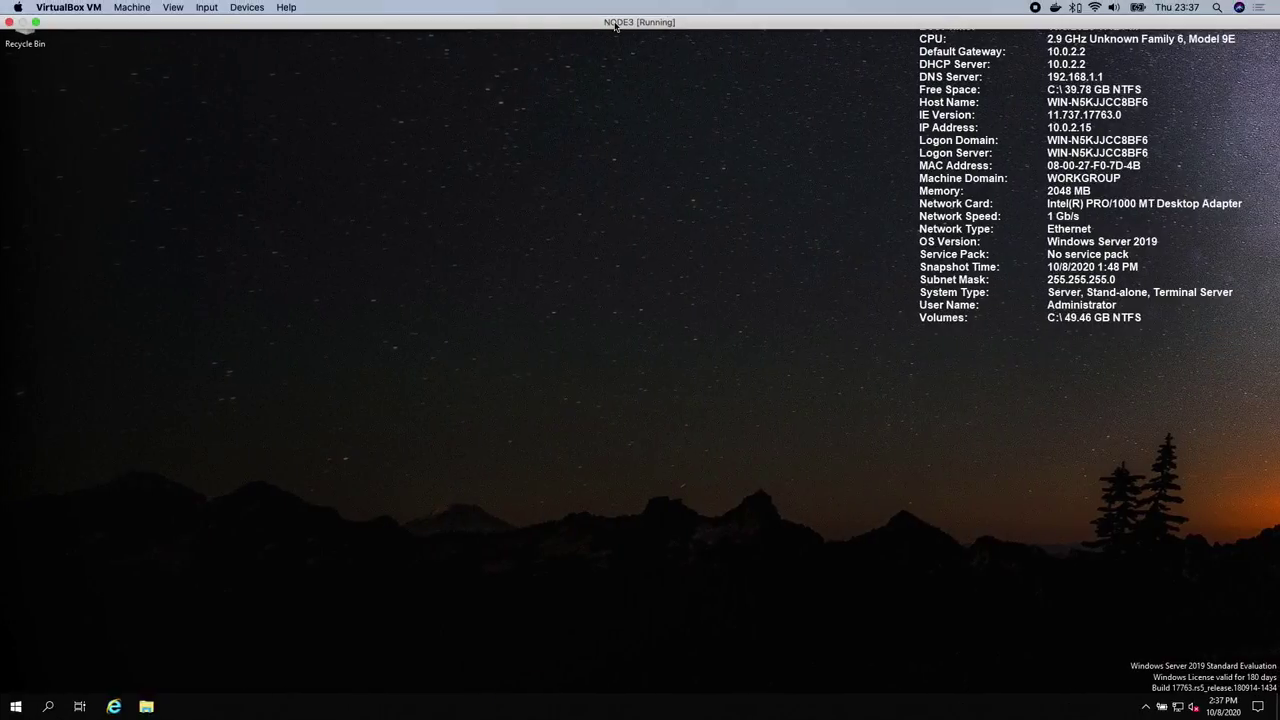
{"action": "key", "text": "ctrl+Right"}
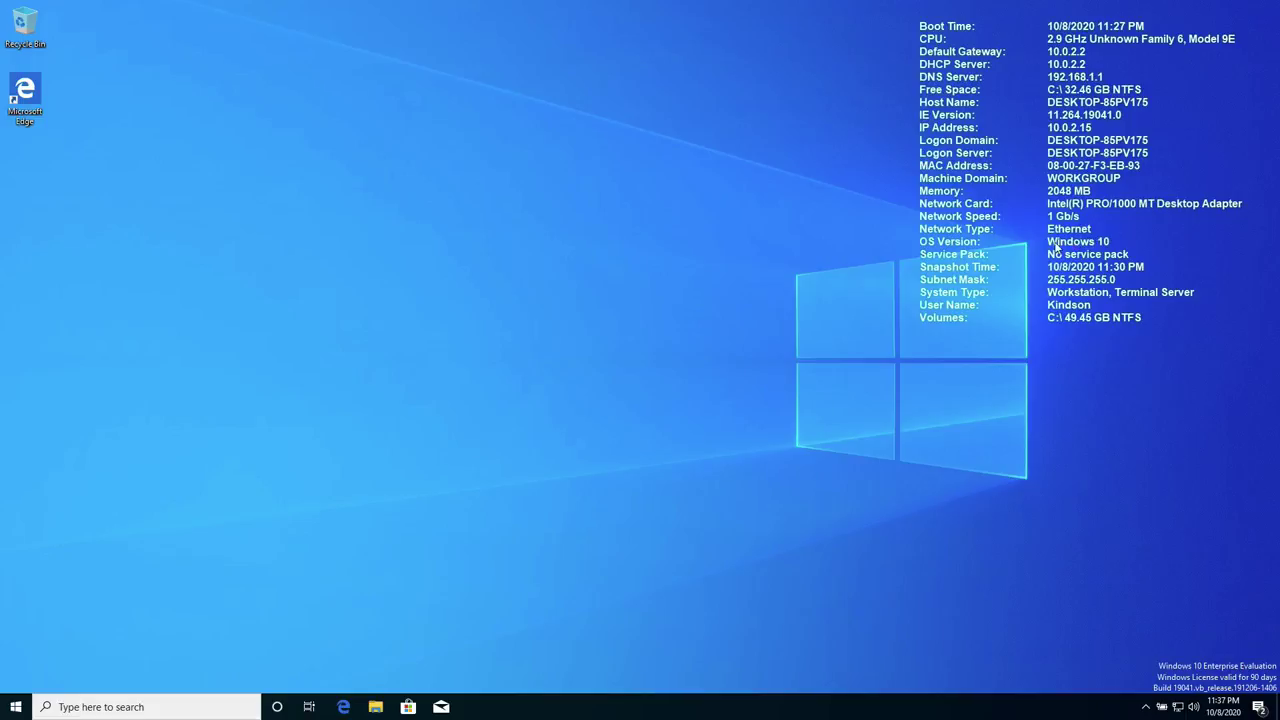
{"action": "key", "text": "ctrl+Left"}
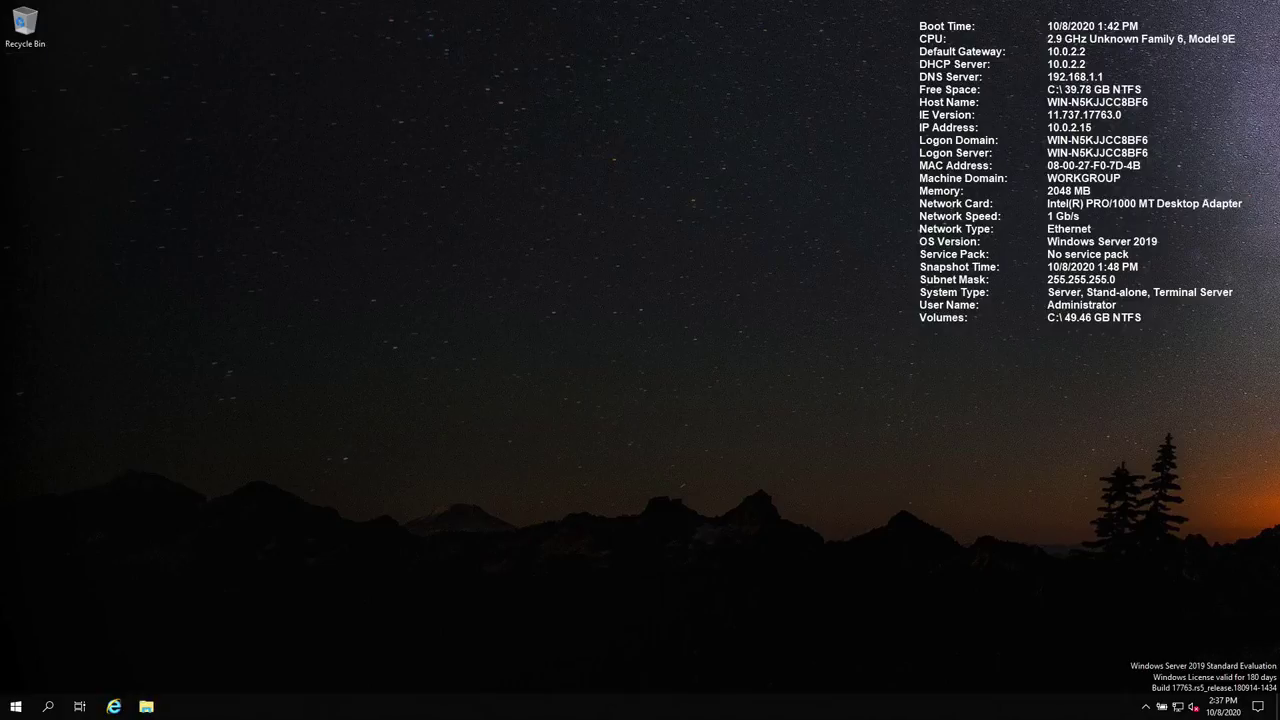
{"action": "key", "text": "ctrl+Up"}
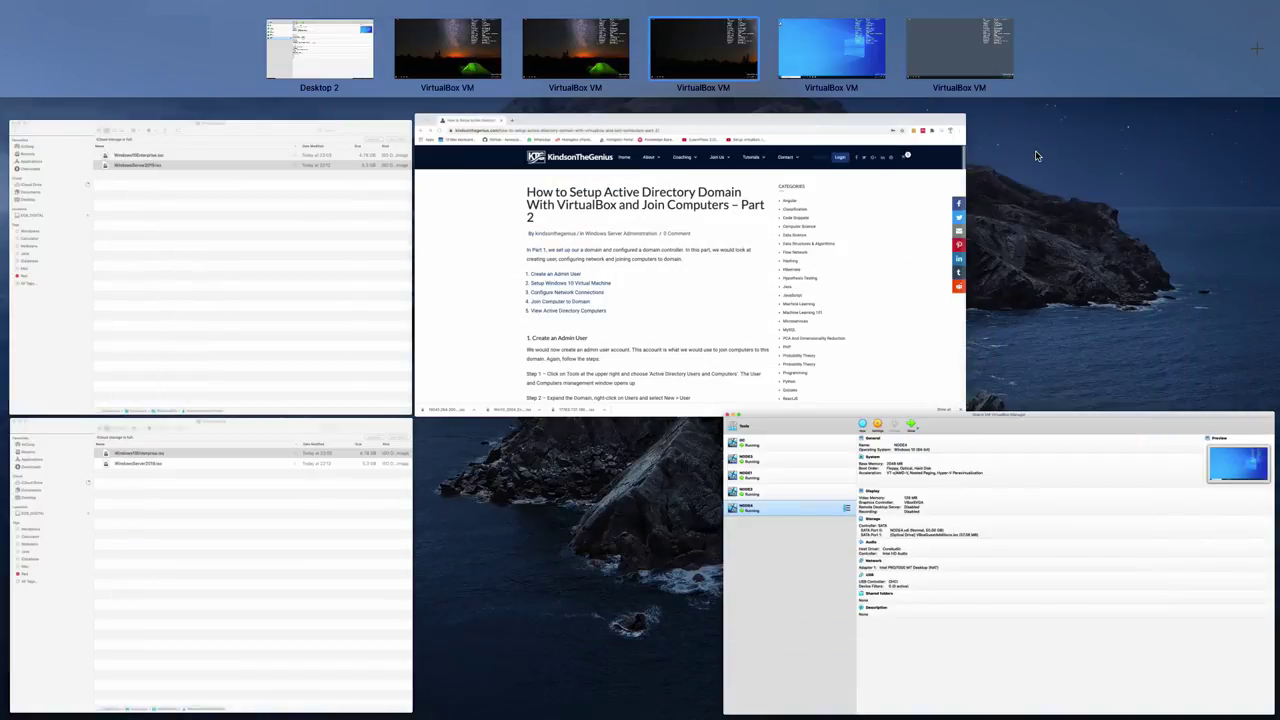
{"action": "left_click", "coordinate": [934, 50]}
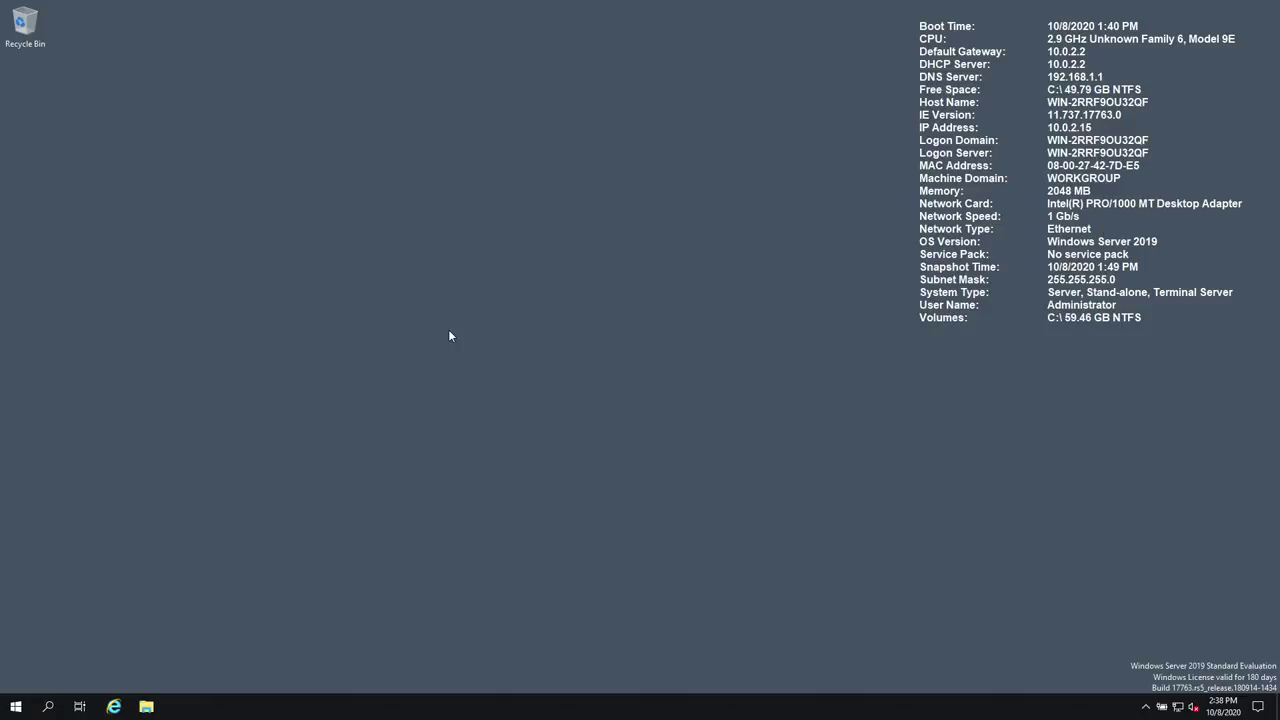
{"action": "left_click", "coordinate": [16, 704]}
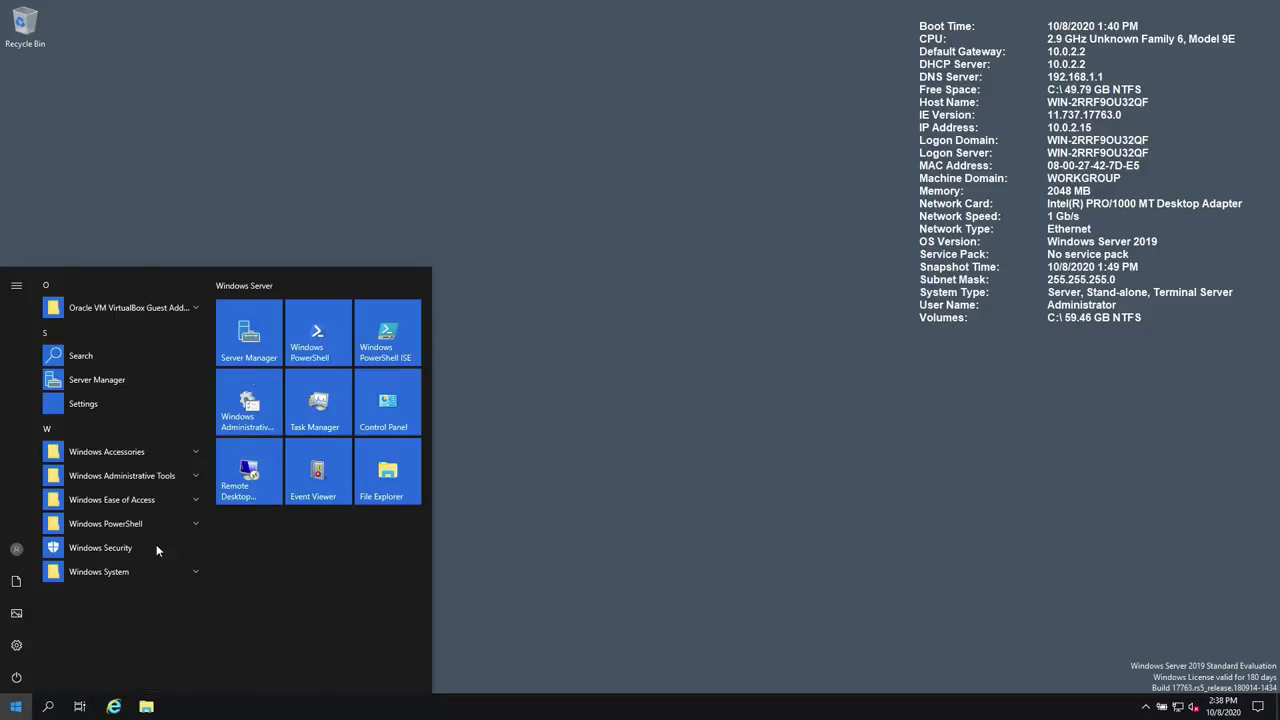
{"action": "left_click", "coordinate": [247, 334]}
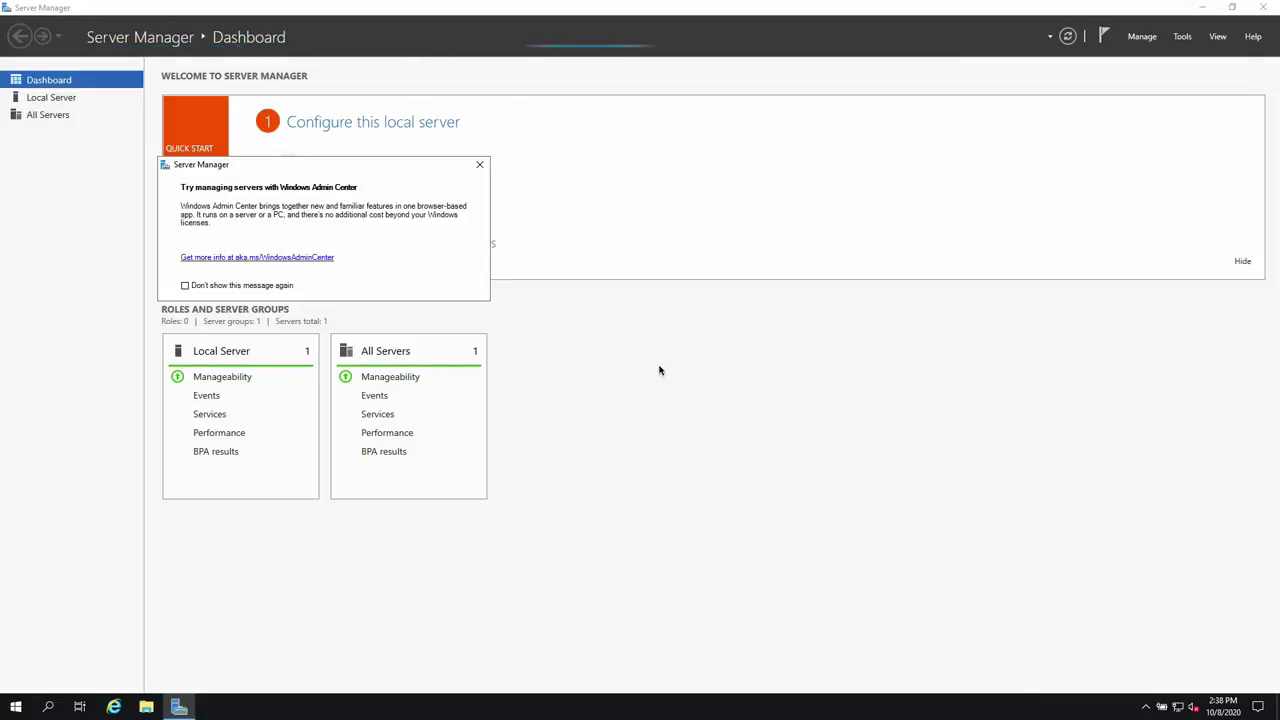
{"action": "left_click", "coordinate": [480, 166]}
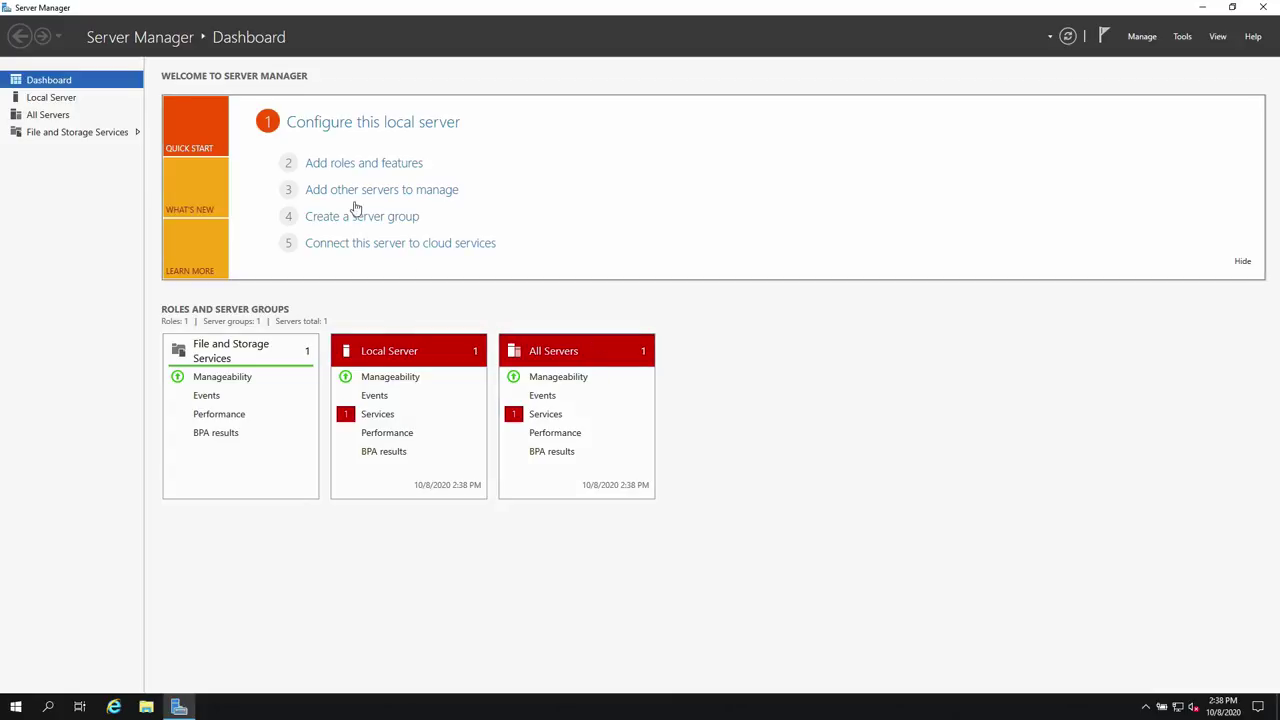
{"action": "left_click", "coordinate": [346, 167]}
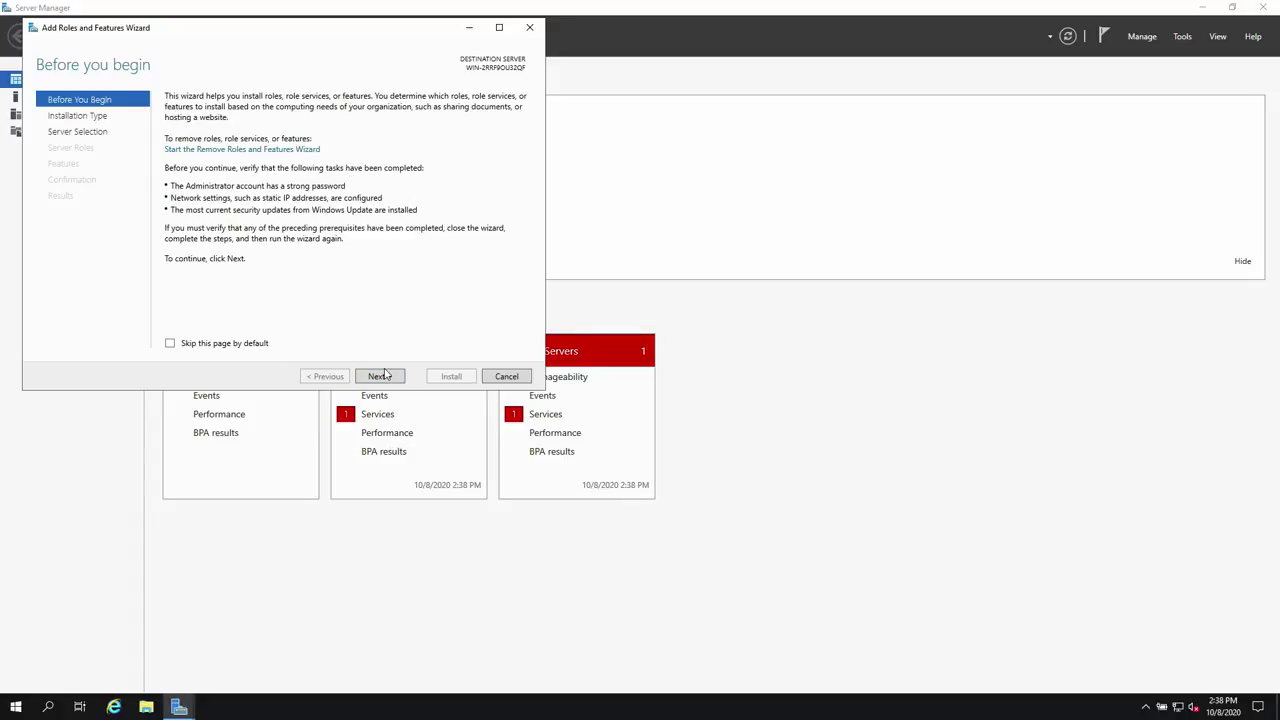
{"action": "left_click", "coordinate": [384, 377]}
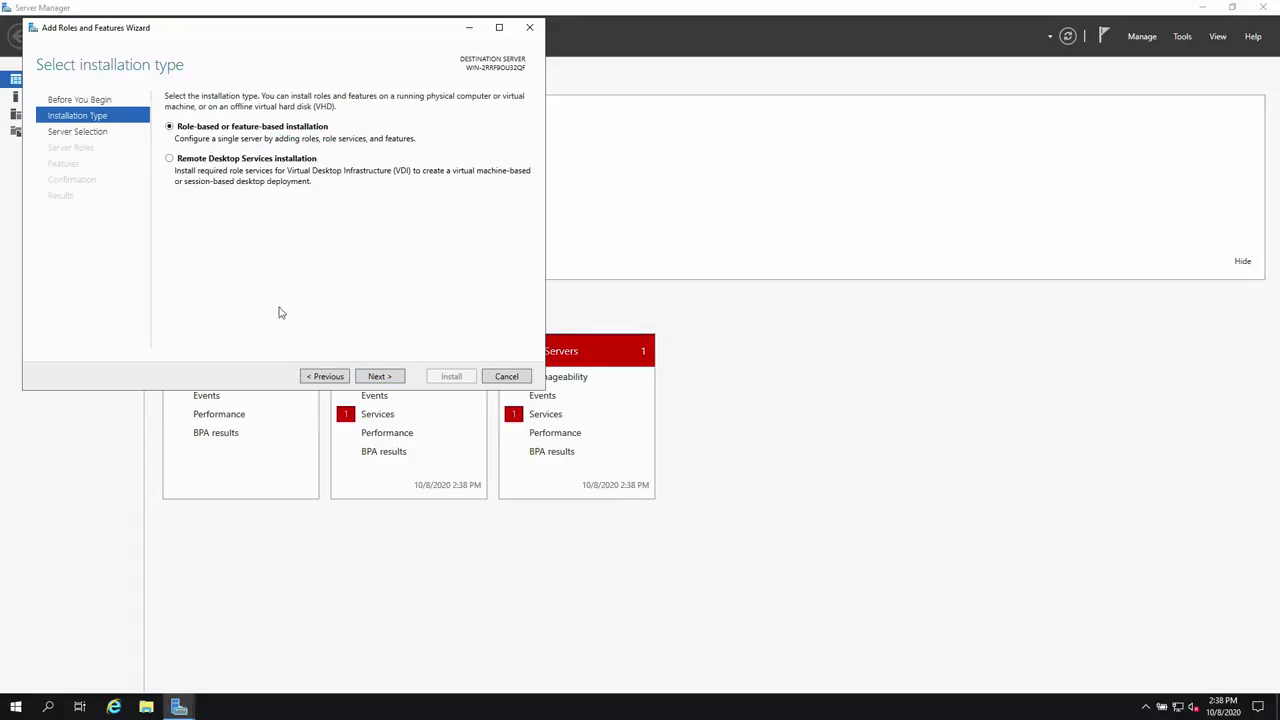
{"action": "left_click", "coordinate": [381, 378]}
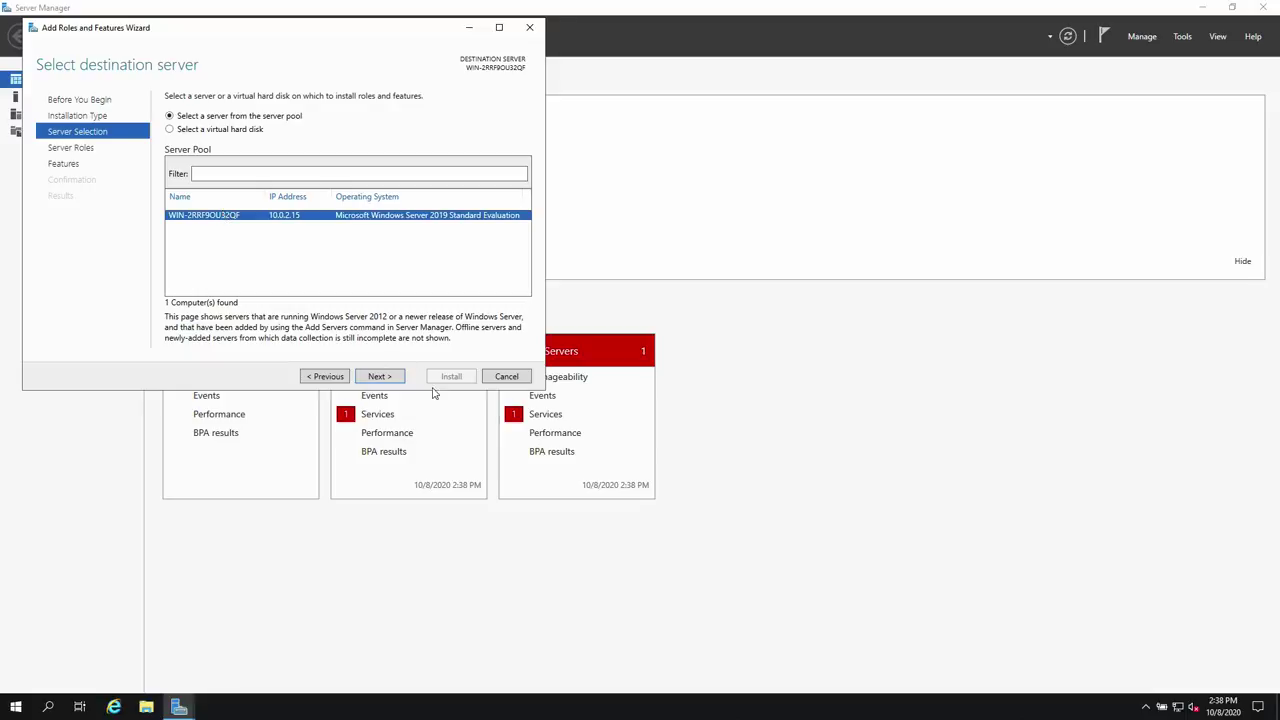
{"action": "left_click", "coordinate": [507, 377]}
{"action": "left_click", "coordinate": [1263, 8]}
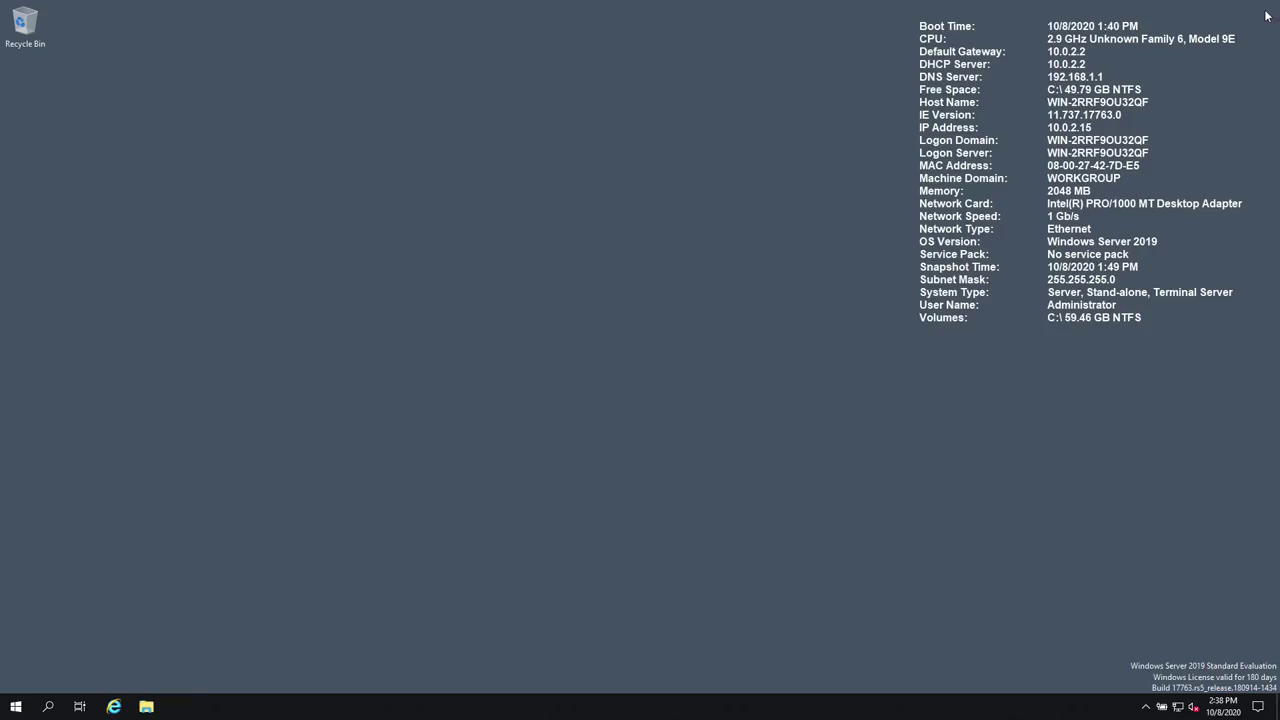
From This PC's properties, change the computer name to DC
{"action": "left_click", "coordinate": [10, 708]}
{"action": "type", "text": "th"}
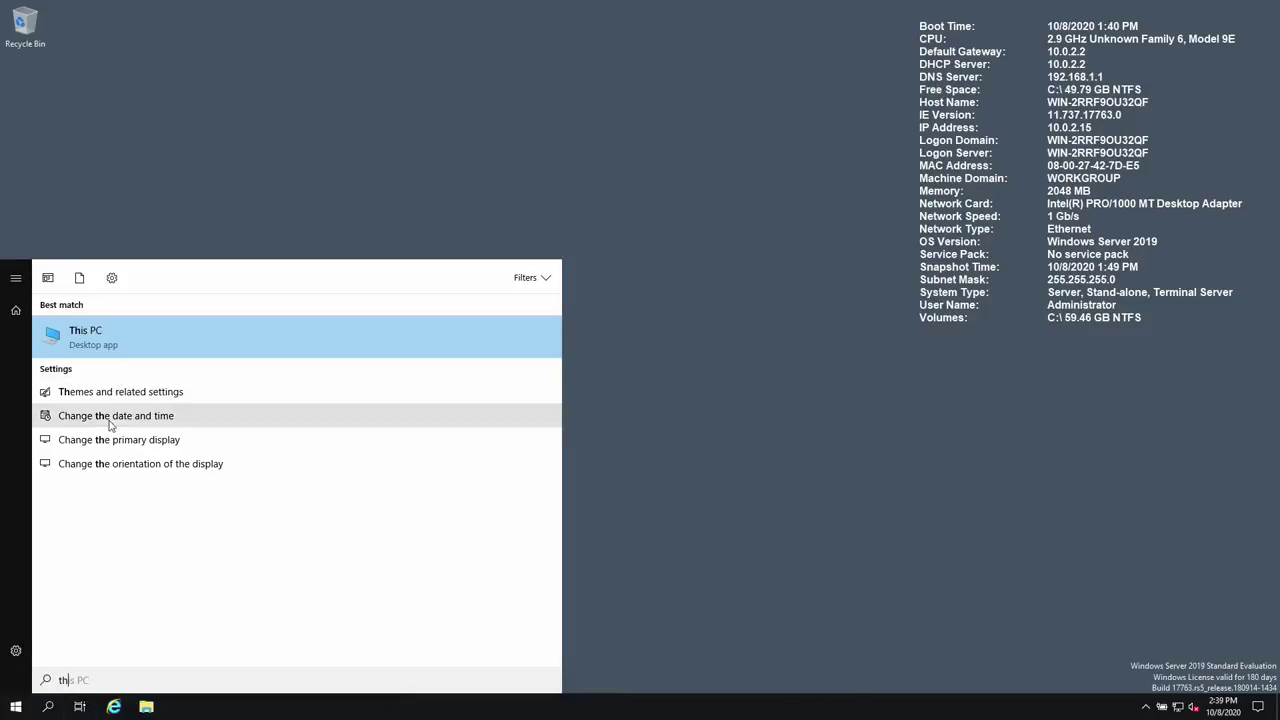
{"action": "right_click", "coordinate": [96, 340]}
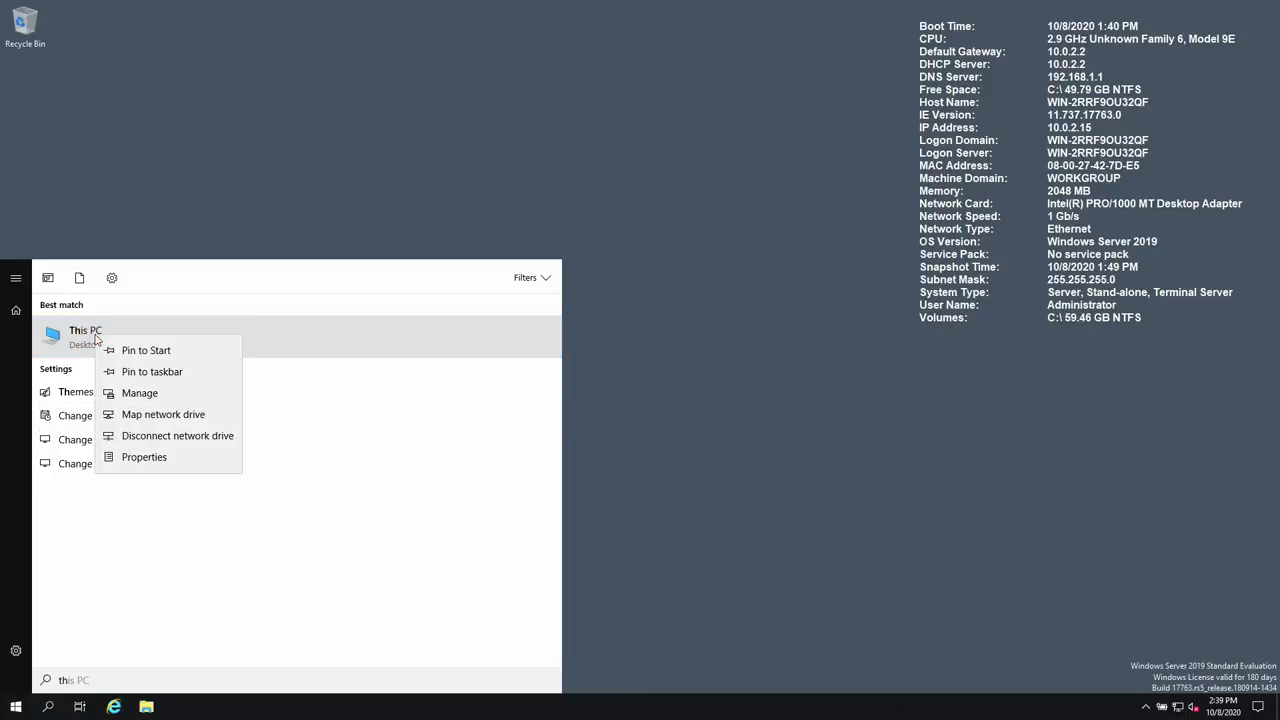
{"action": "left_click", "coordinate": [166, 462]}
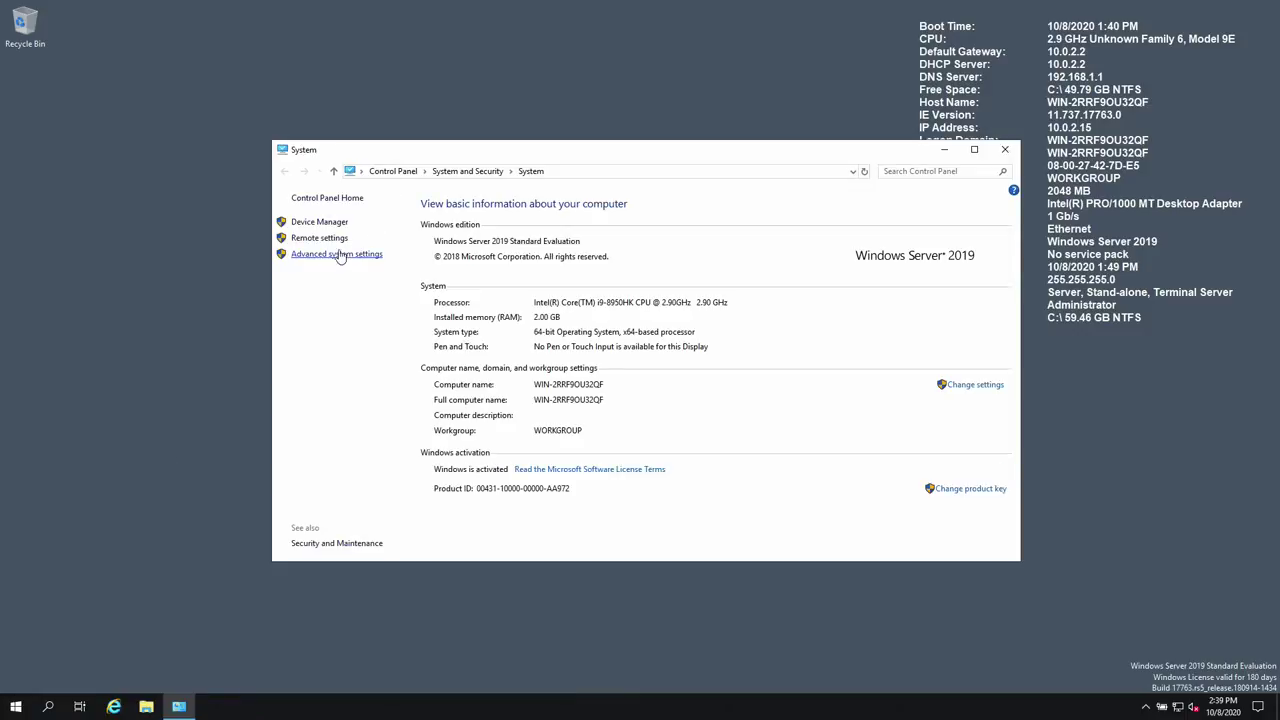
{"action": "left_click", "coordinate": [975, 387]}
{"action": "left_click", "coordinate": [278, 216]}
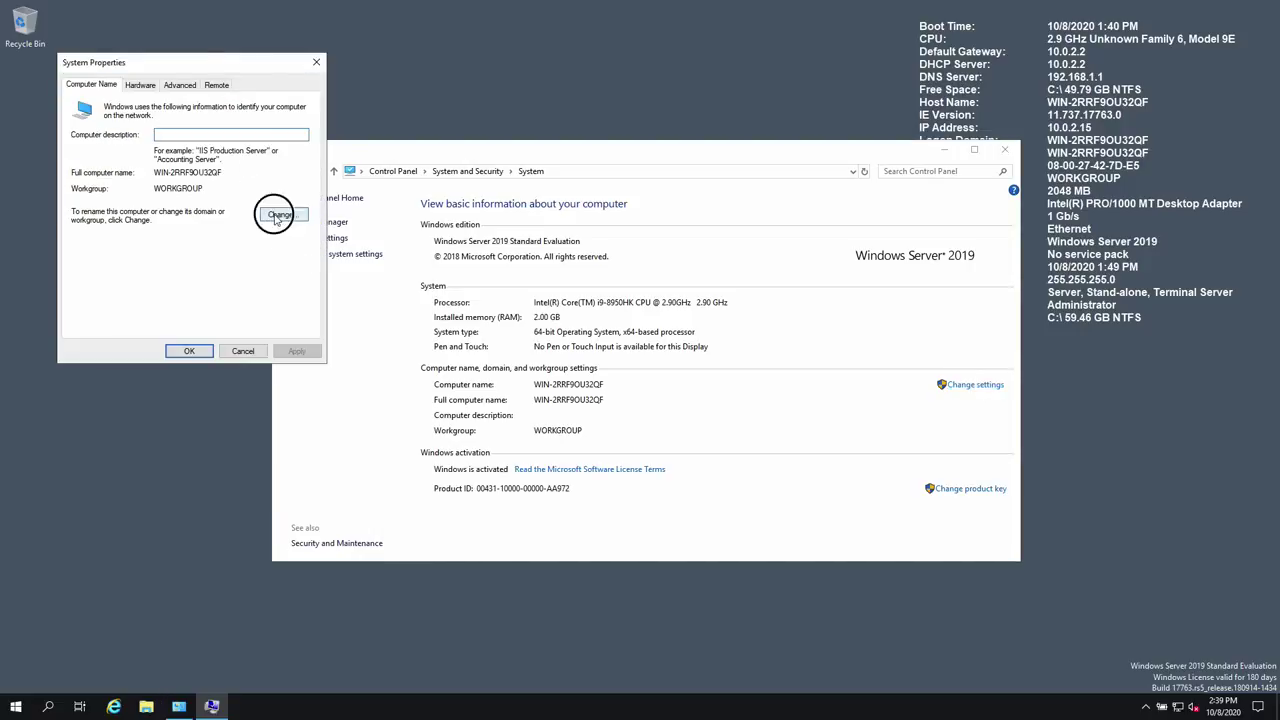
{"action": "type", "text": "d"}
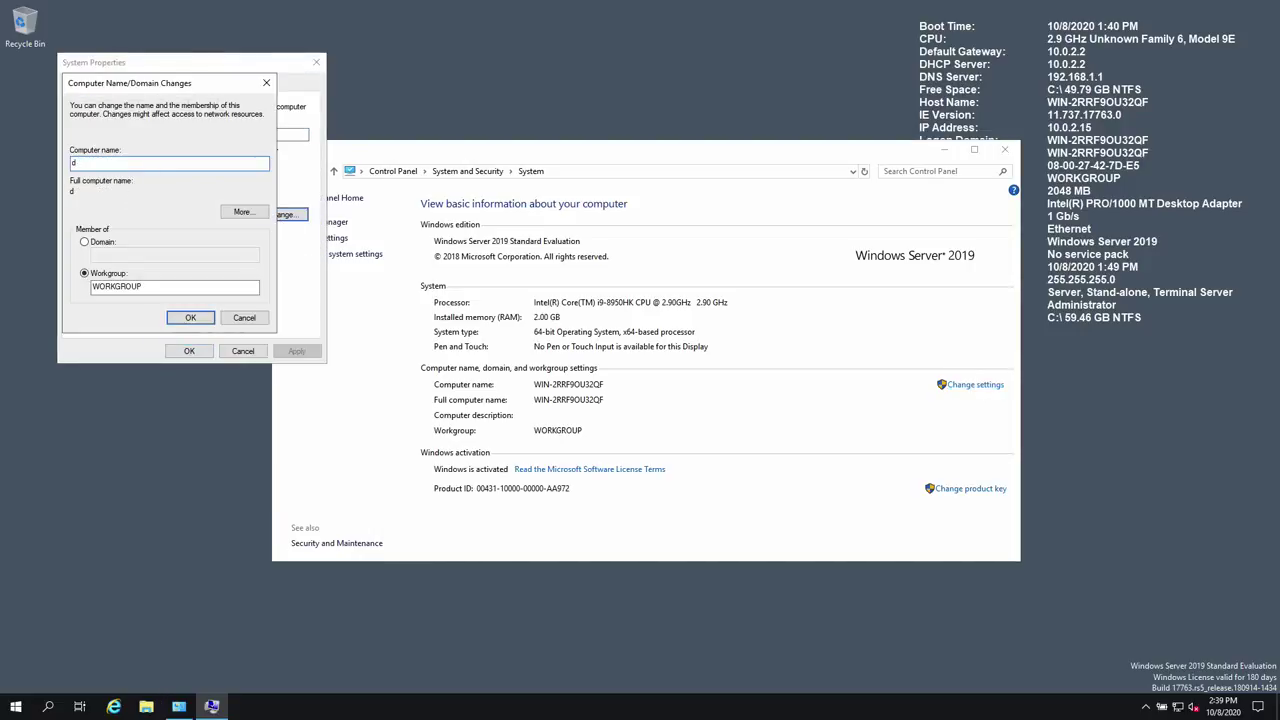
{"action": "type", "text": "c"}
{"action": "left_click", "coordinate": [188, 317]}
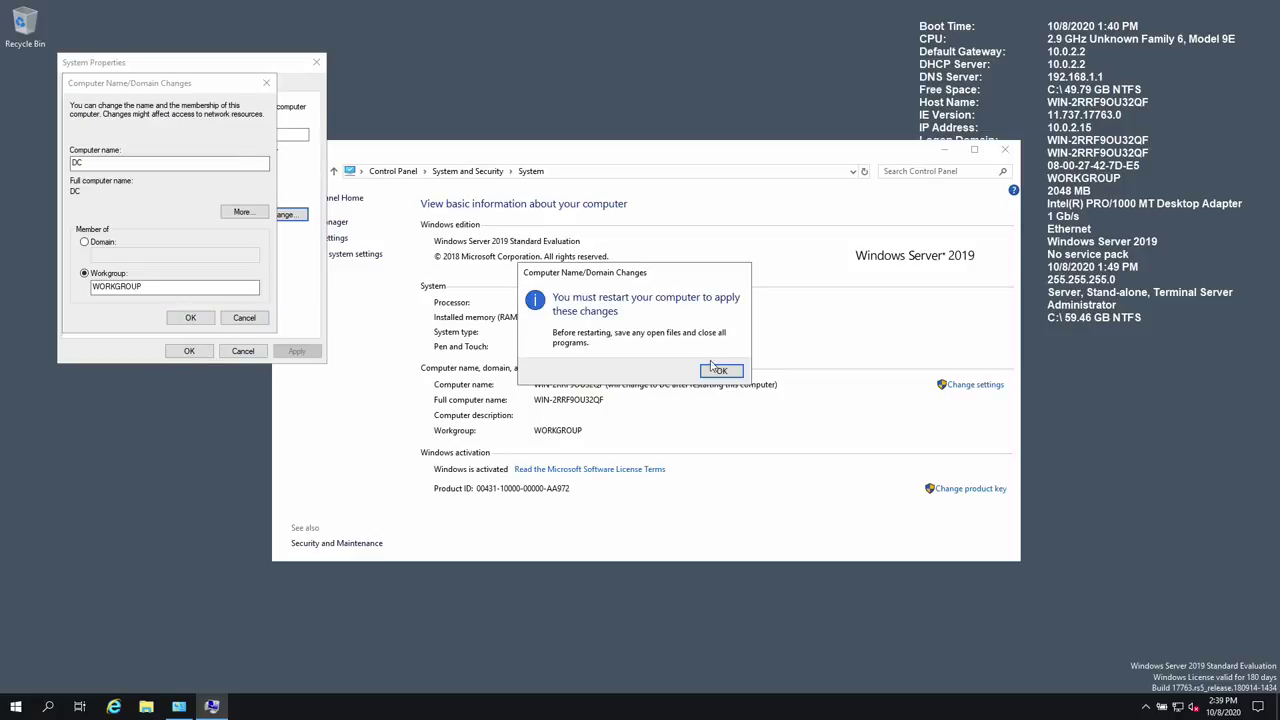
Acknowledge the restart notice, close System Properties, and restart the server now
{"action": "left_click", "coordinate": [719, 370]}
{"action": "left_click", "coordinate": [190, 352]}
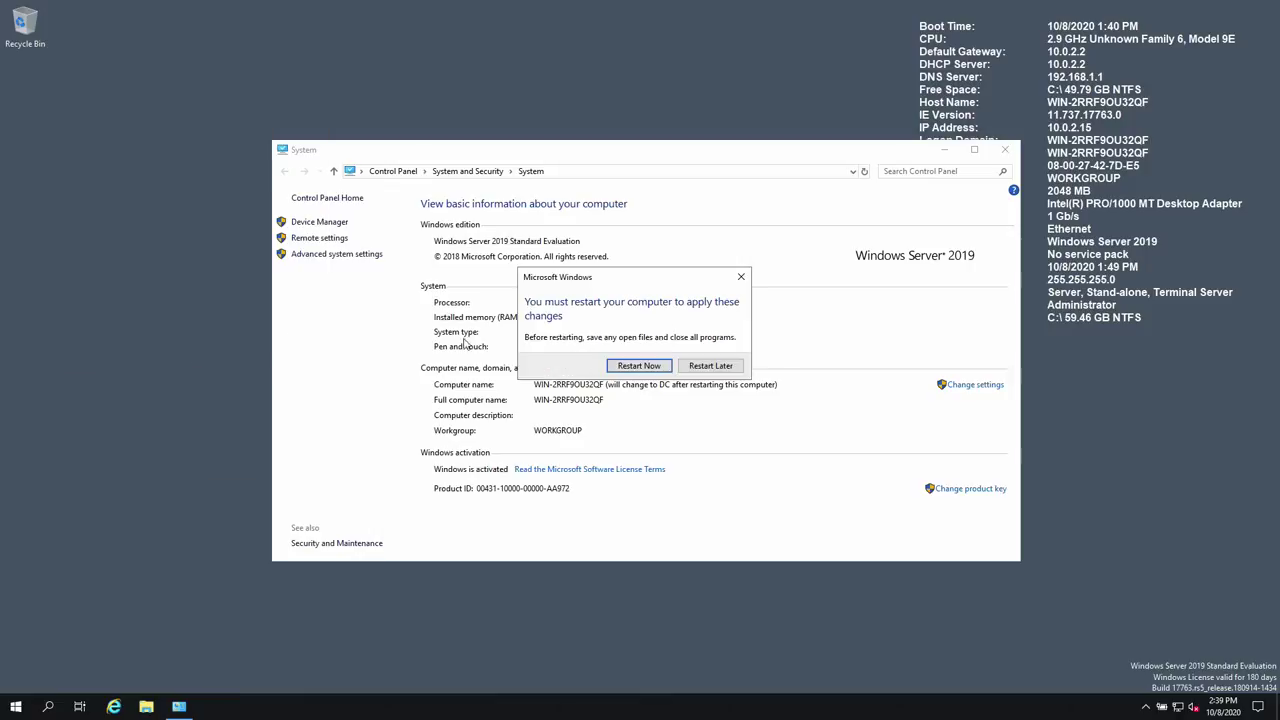
{"action": "left_click", "coordinate": [655, 366]}
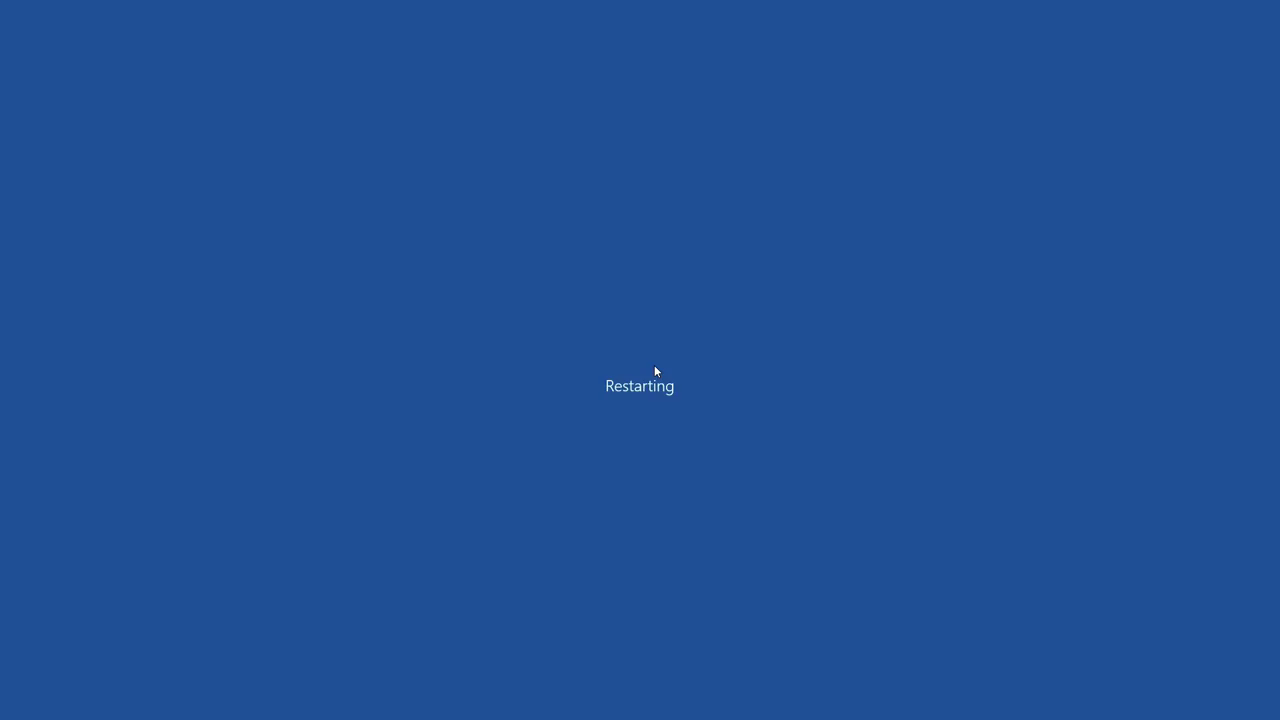
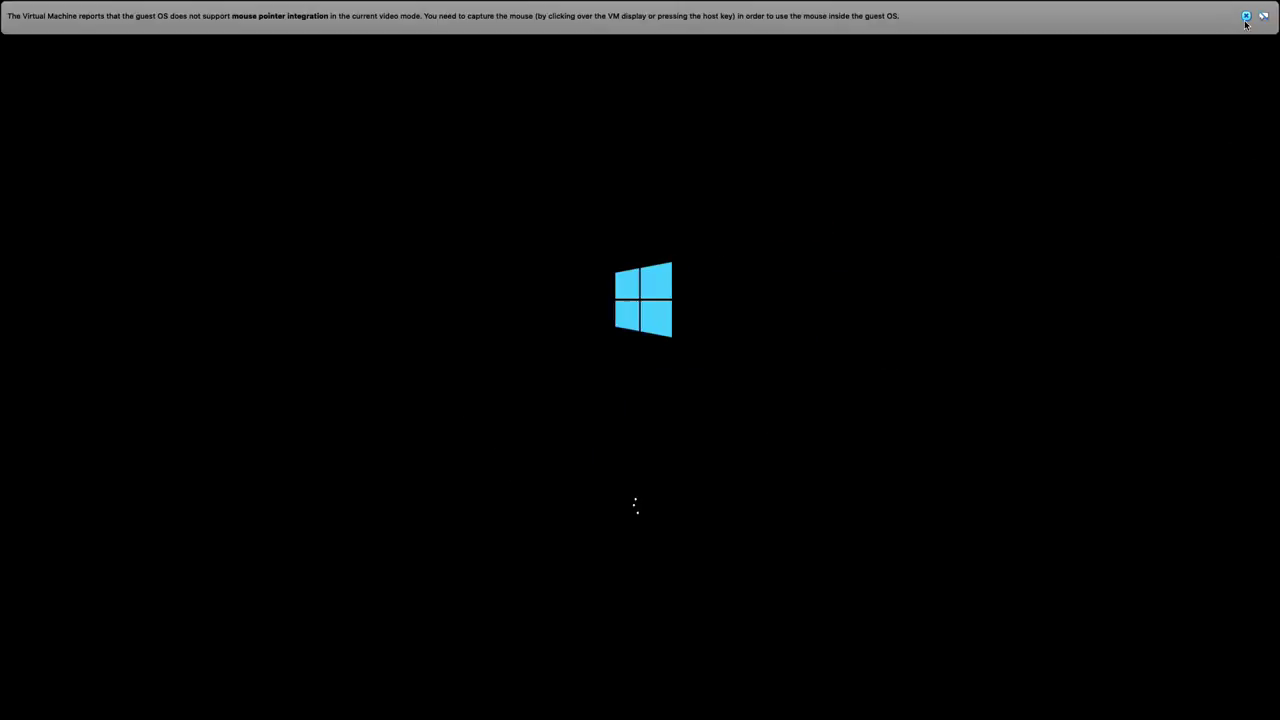
Dismiss the mouse-integration notice, send Ctrl-Alt-Del, and sign in as Administrator with the account password
{"action": "left_click", "coordinate": [1246, 17]}
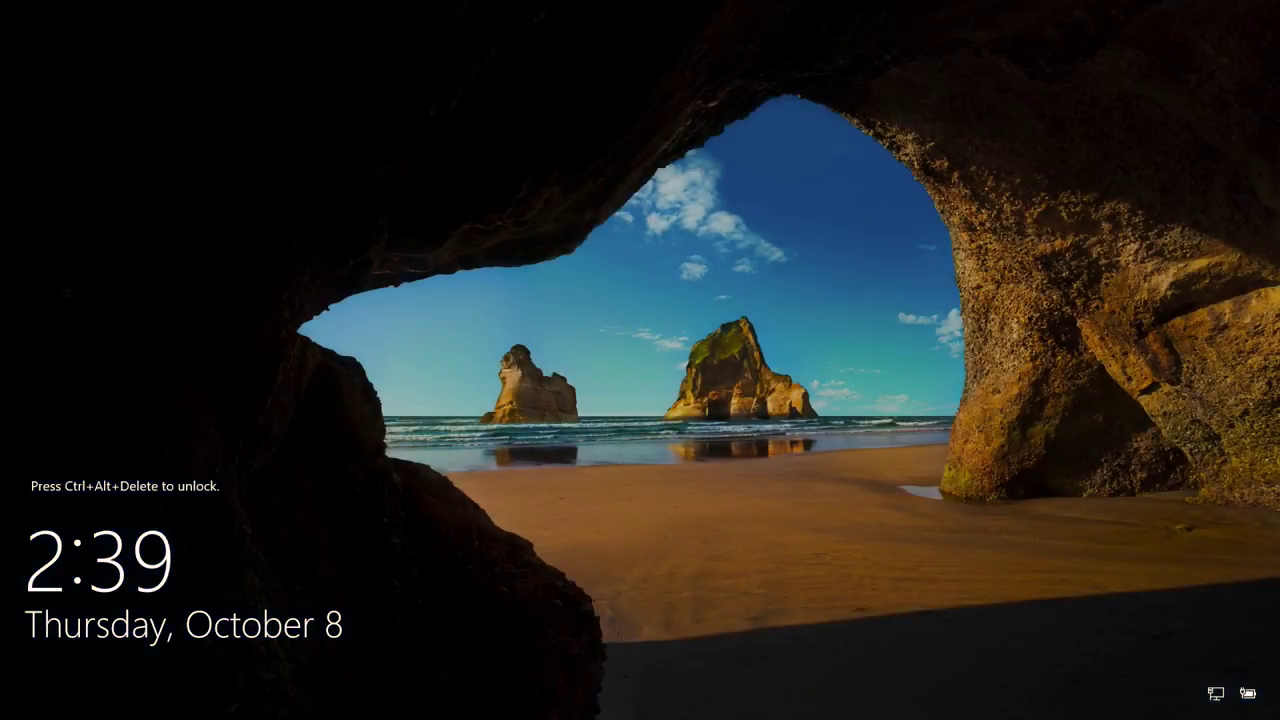
{"action": "mouse_move", "coordinate": [870, 4]}
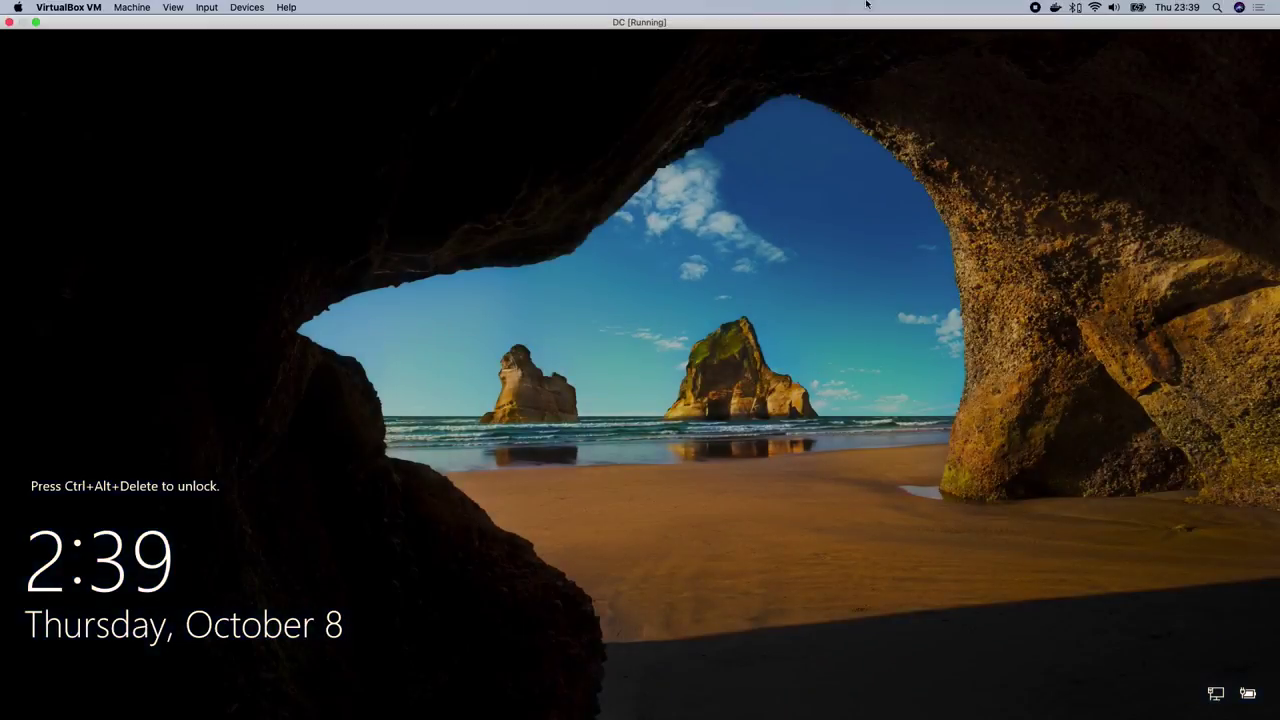
{"action": "left_click", "coordinate": [208, 8]}
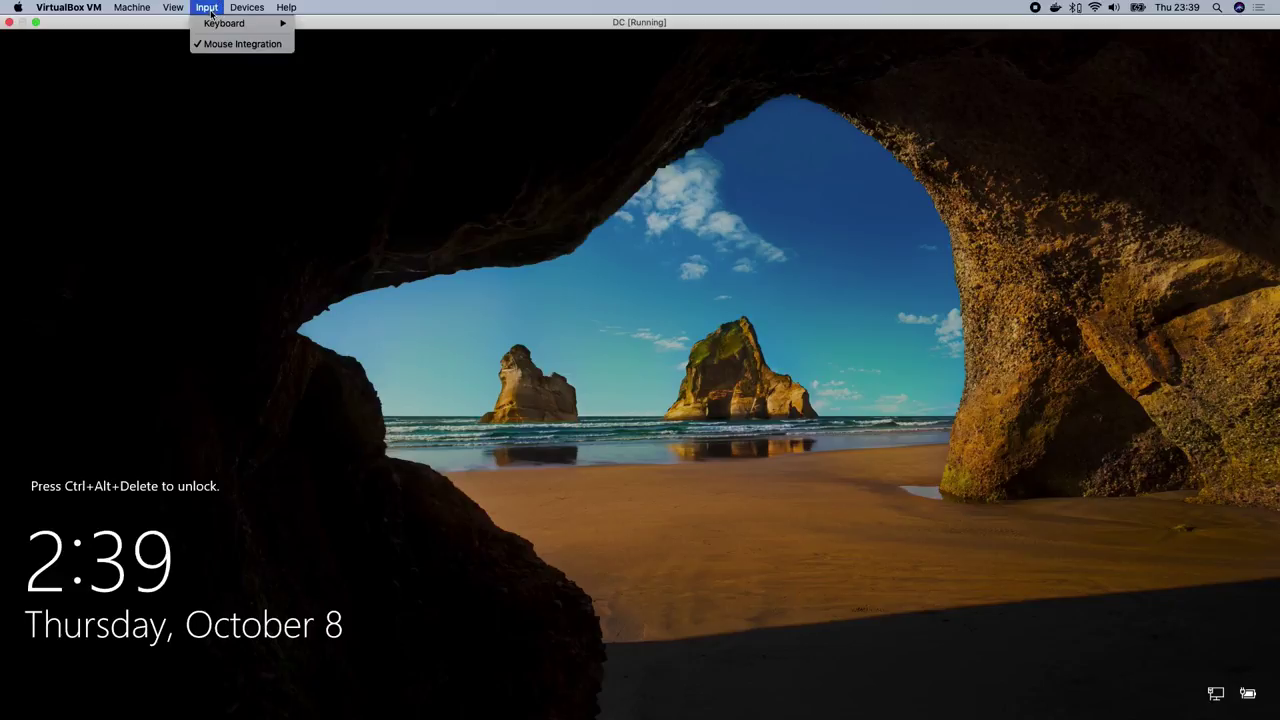
{"action": "mouse_move", "coordinate": [236, 26]}
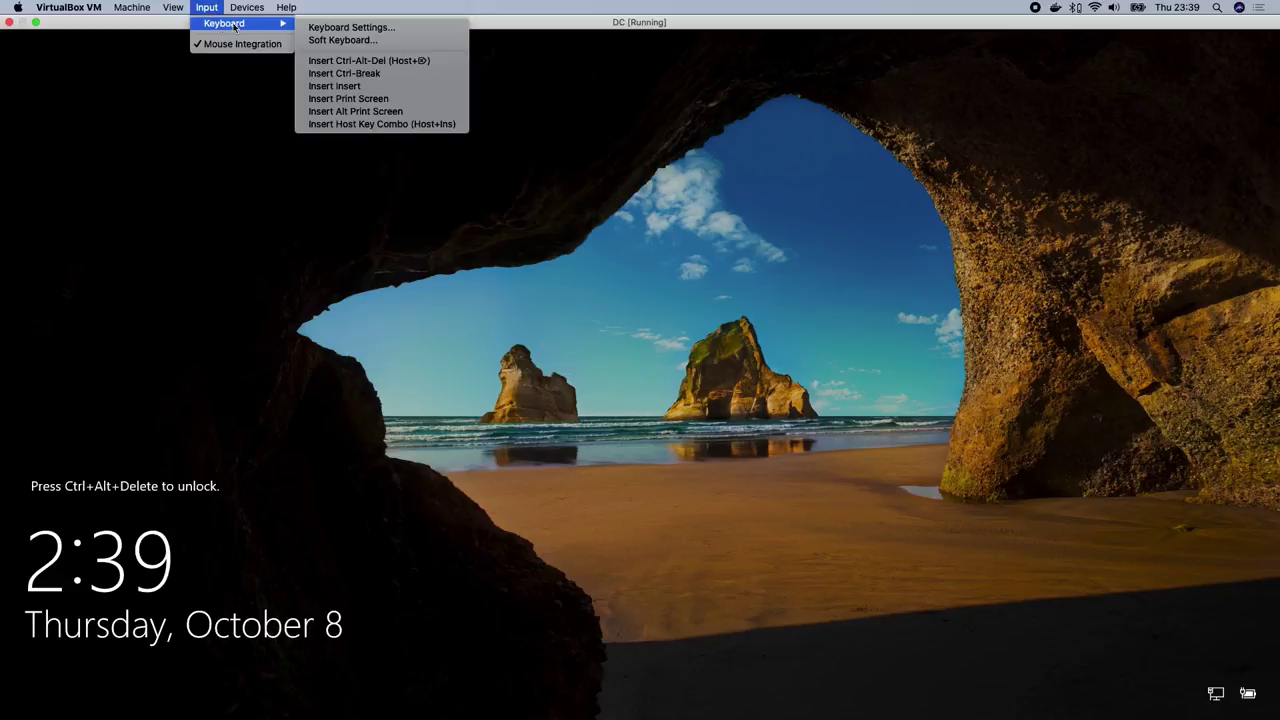
{"action": "left_click", "coordinate": [399, 61]}
{"action": "type", "text": "••••••"}
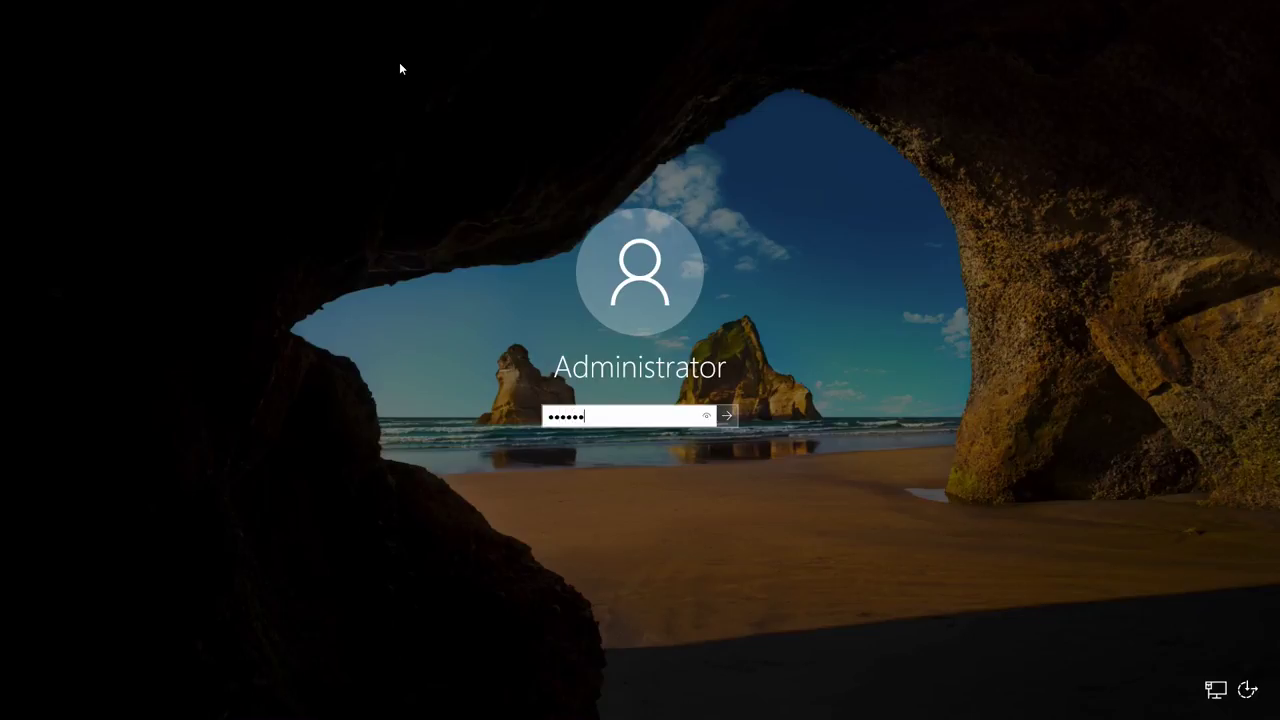
{"action": "key", "text": "Return"}
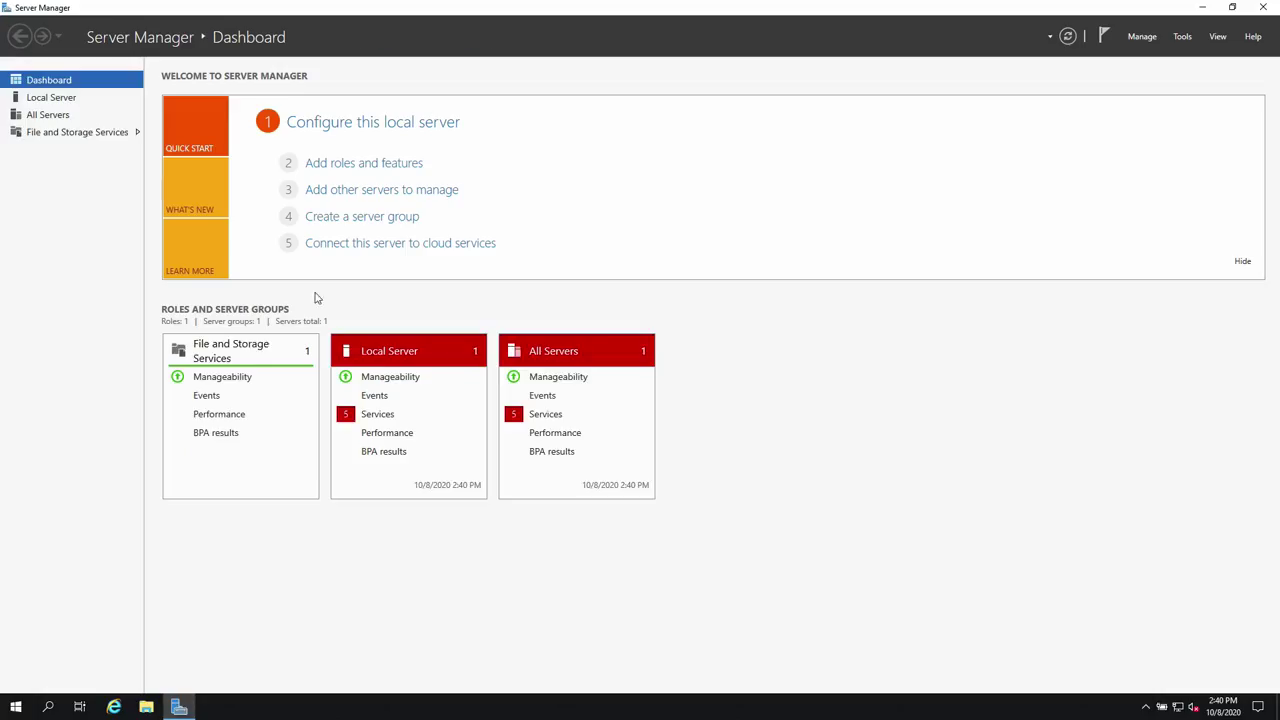
Start Add Roles and Features, advance to Server Roles, and tick Active Directory Domain Services with its features
{"action": "left_click", "coordinate": [364, 166]}
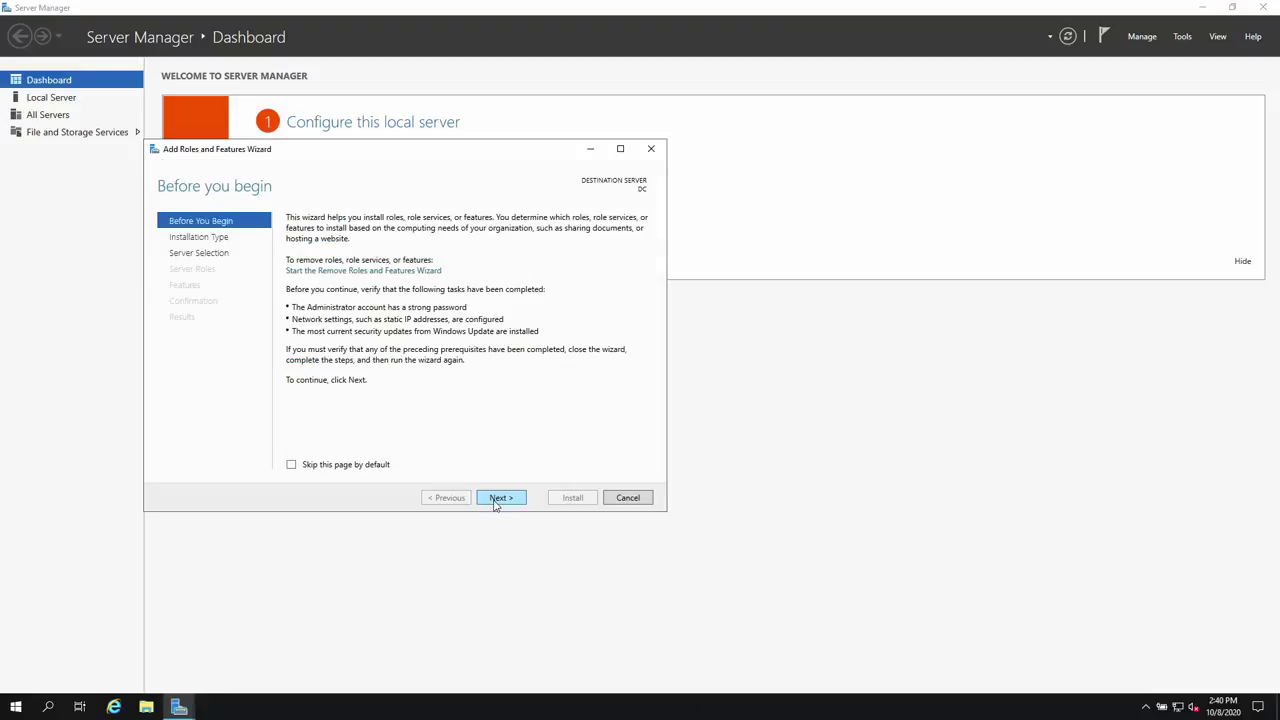
{"action": "left_click", "coordinate": [495, 503]}
{"action": "left_click", "coordinate": [496, 503]}
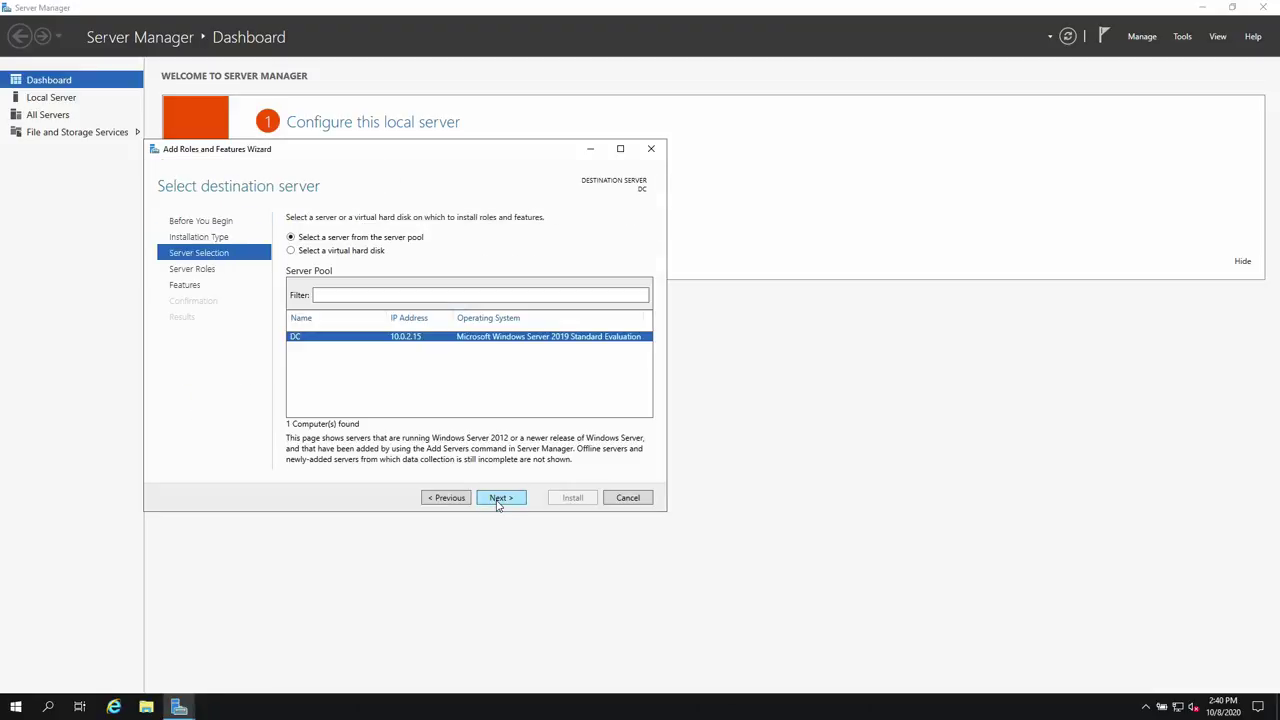
{"action": "left_click", "coordinate": [511, 502]}
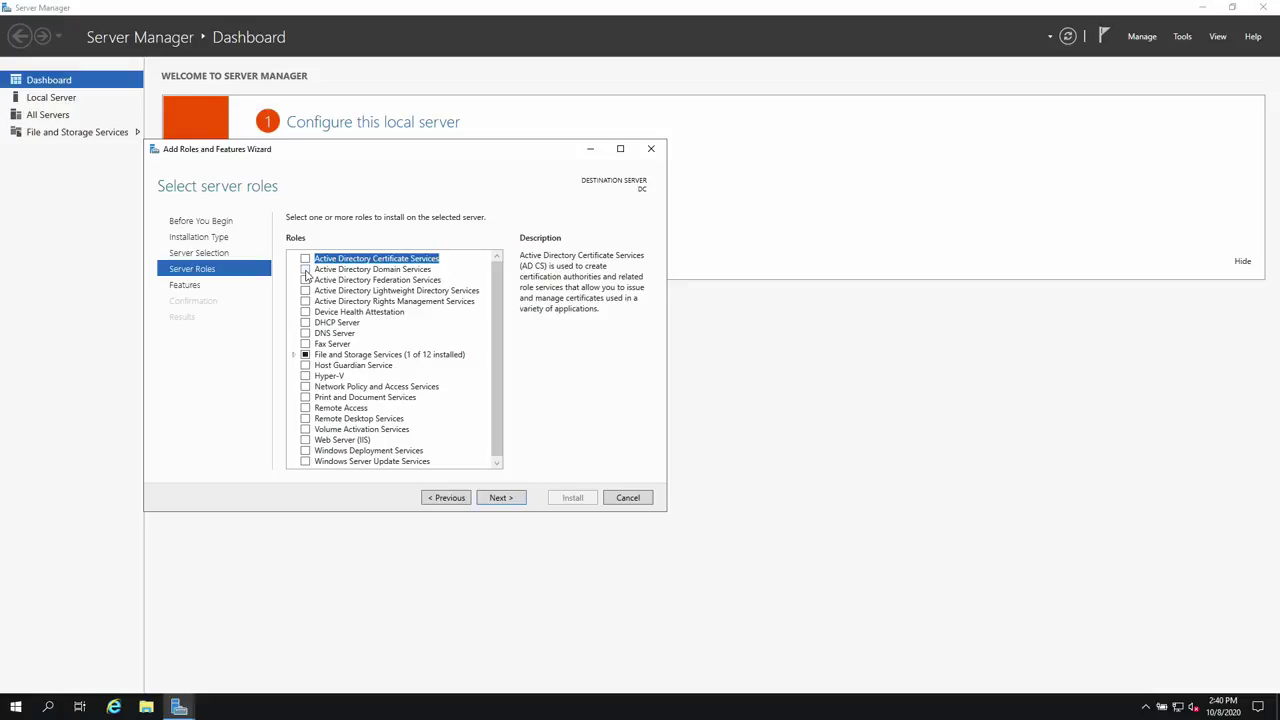
{"action": "left_click", "coordinate": [305, 270]}
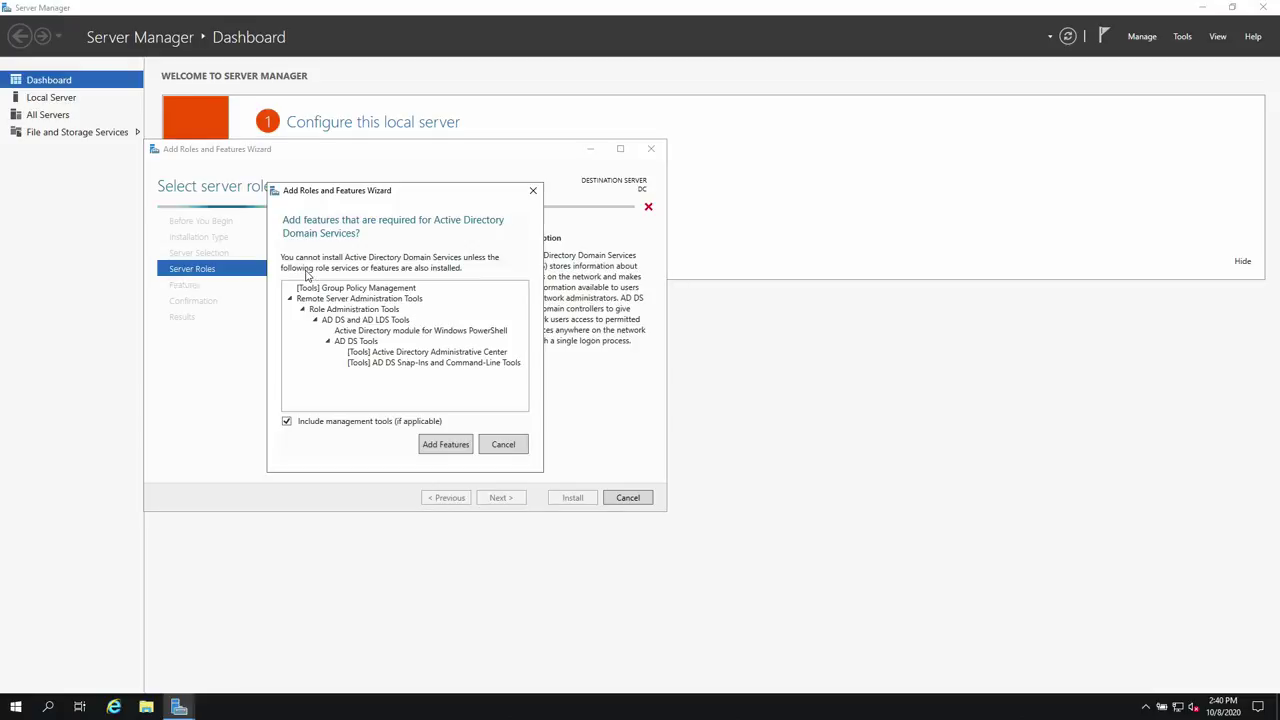
{"action": "left_click", "coordinate": [445, 445]}
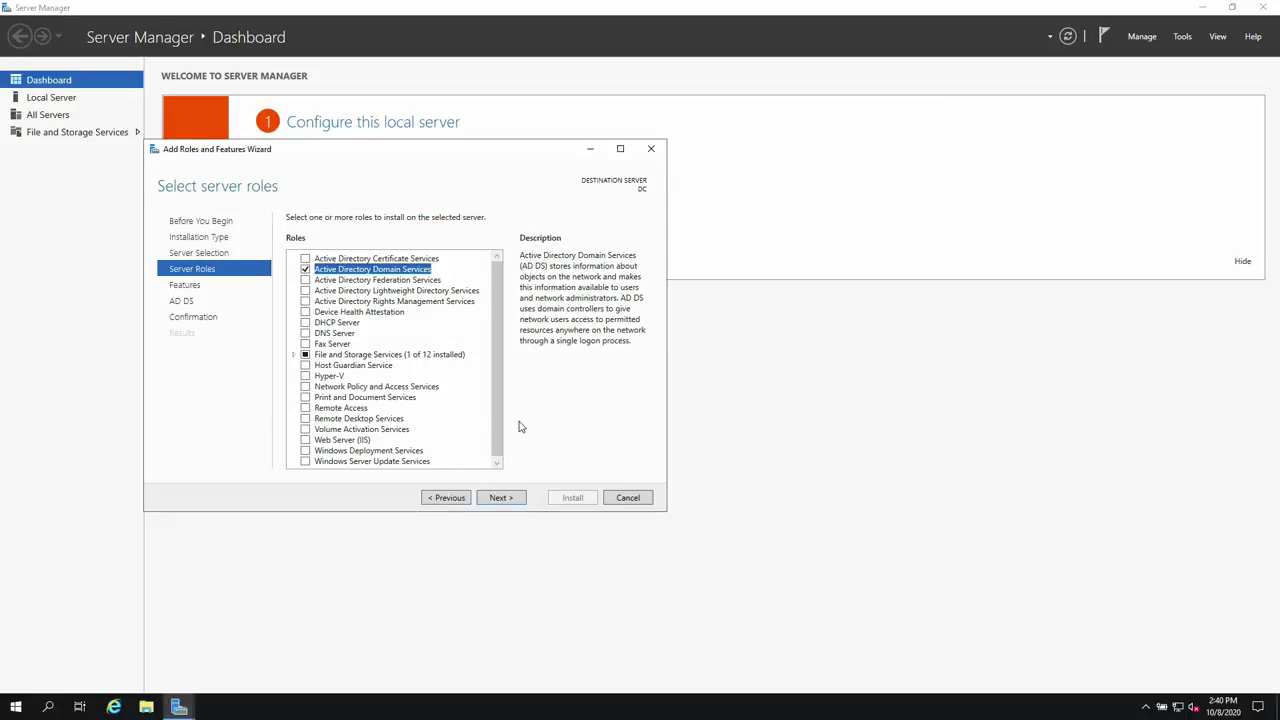
Try ticking DHCP Server and DNS Server, then back out of both after the warnings
{"action": "left_click", "coordinate": [305, 323]}
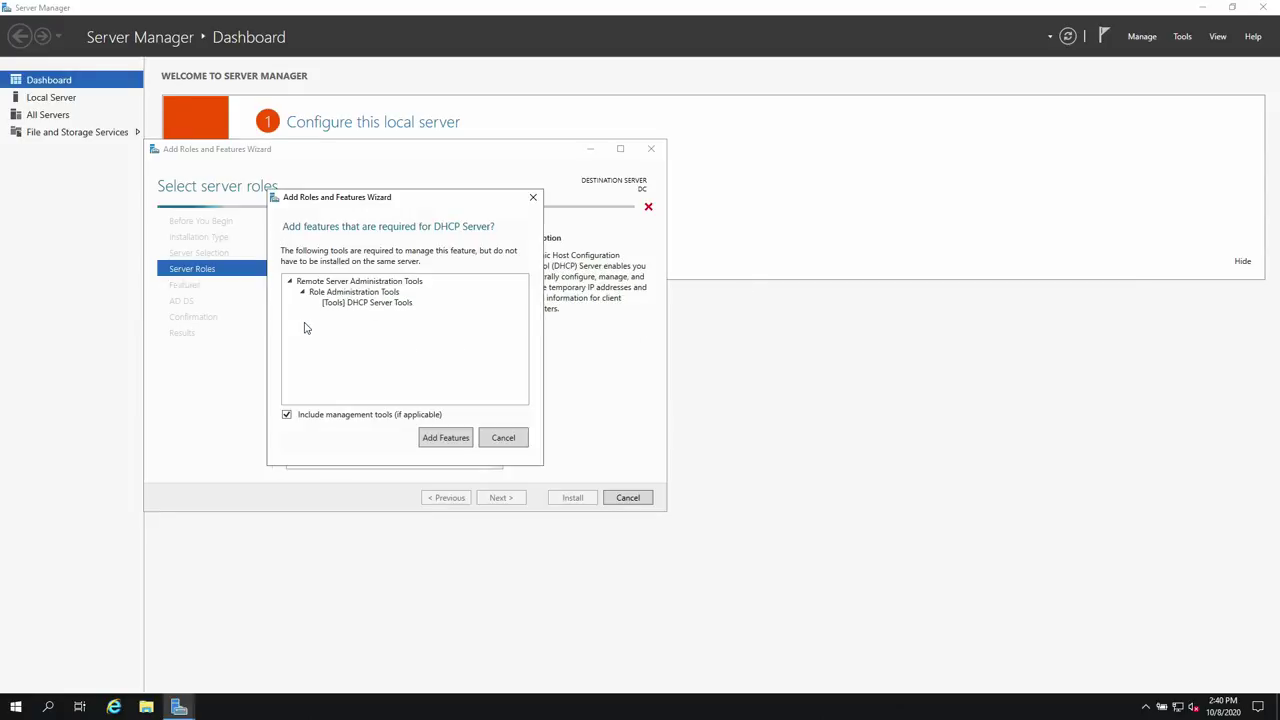
{"action": "left_click", "coordinate": [444, 438]}
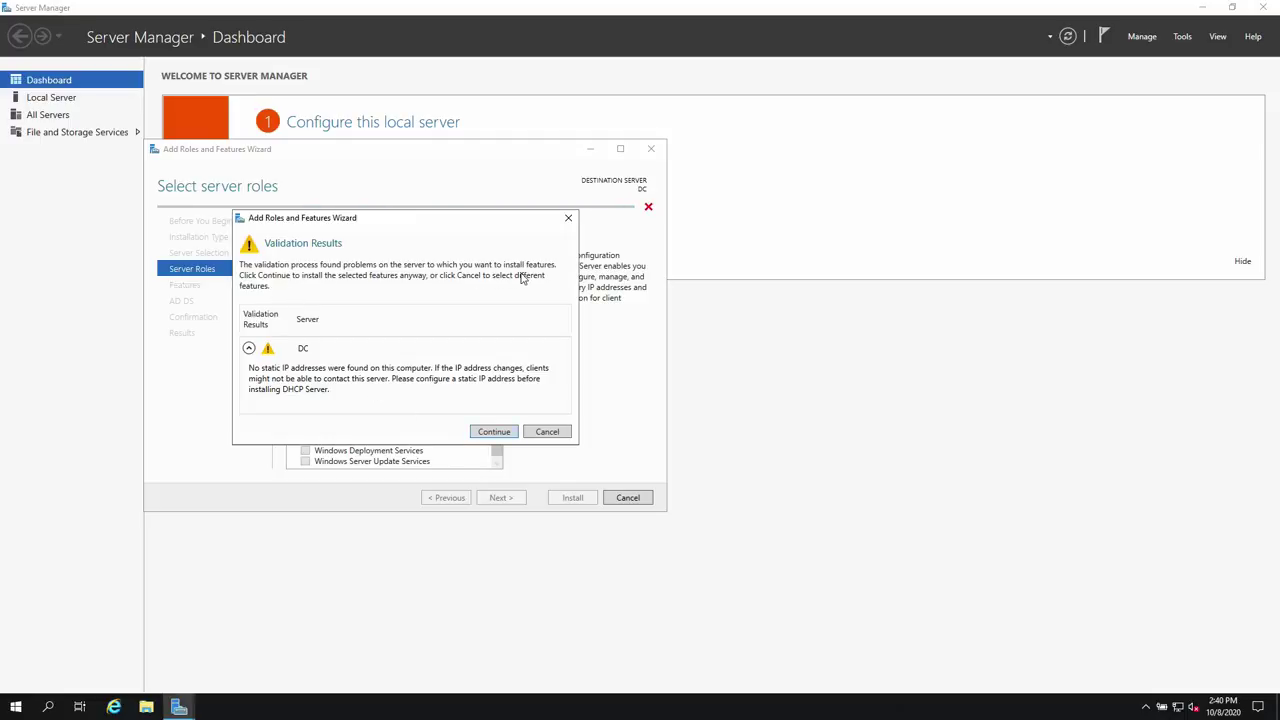
{"action": "key", "text": "Escape"}
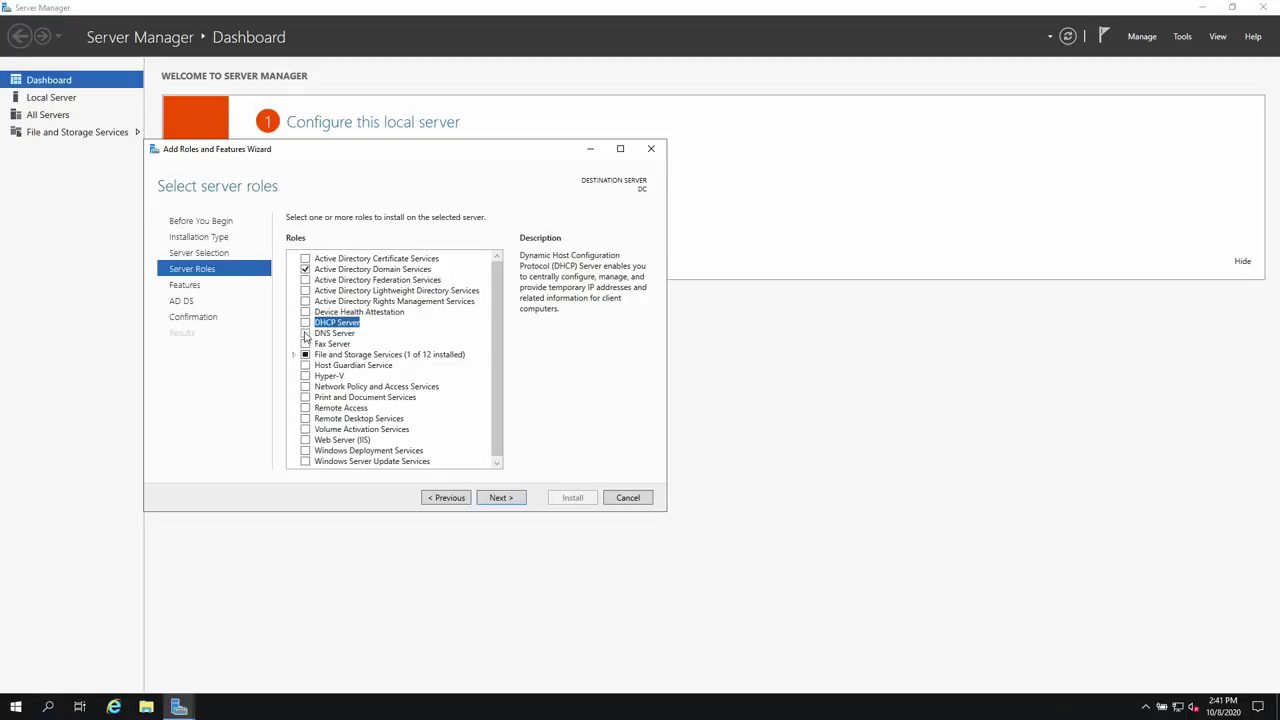
{"action": "left_click", "coordinate": [305, 333]}
{"action": "left_click", "coordinate": [442, 433]}
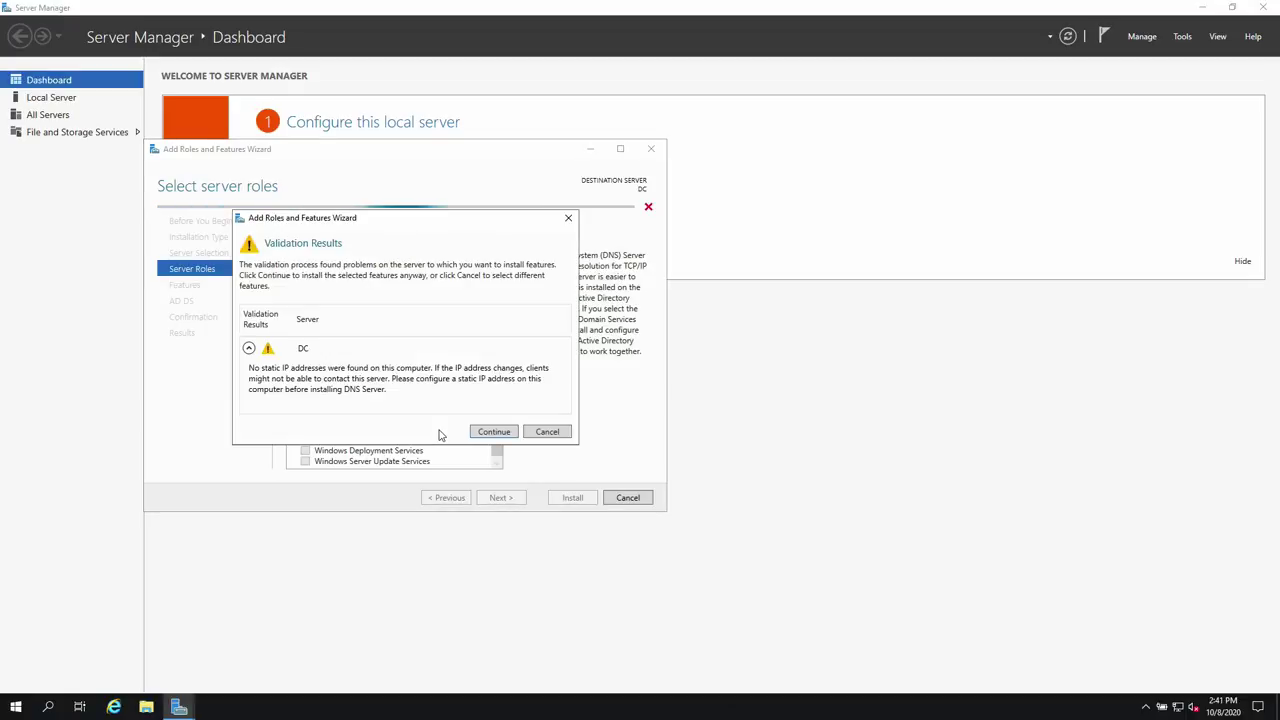
{"action": "left_click", "coordinate": [547, 434]}
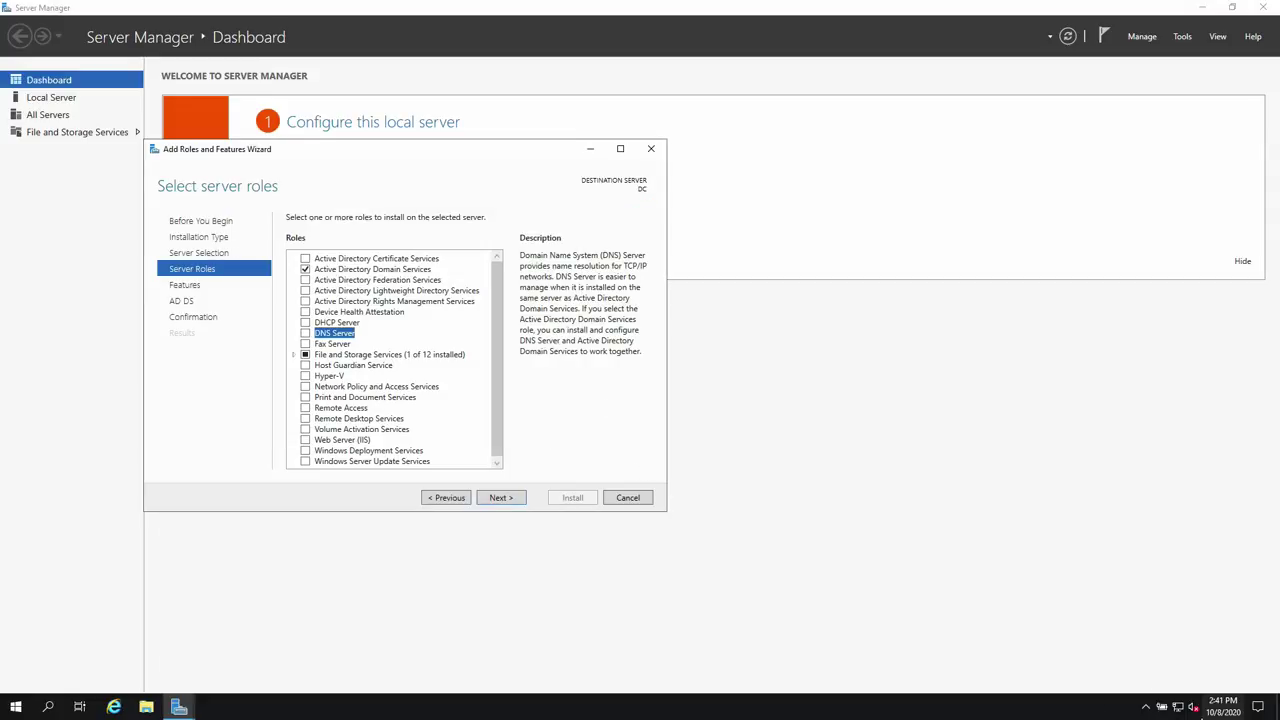
{"action": "right_click", "coordinate": [1165, 704]}
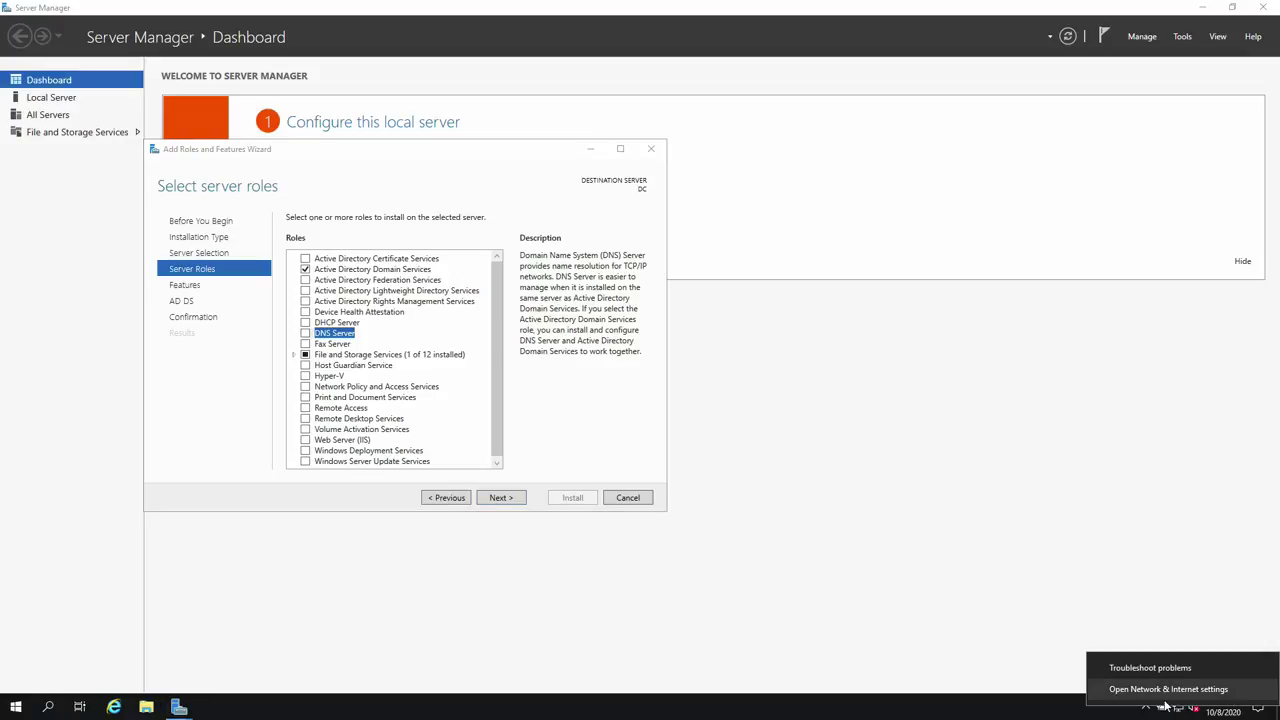
{"action": "left_click", "coordinate": [1152, 689]}
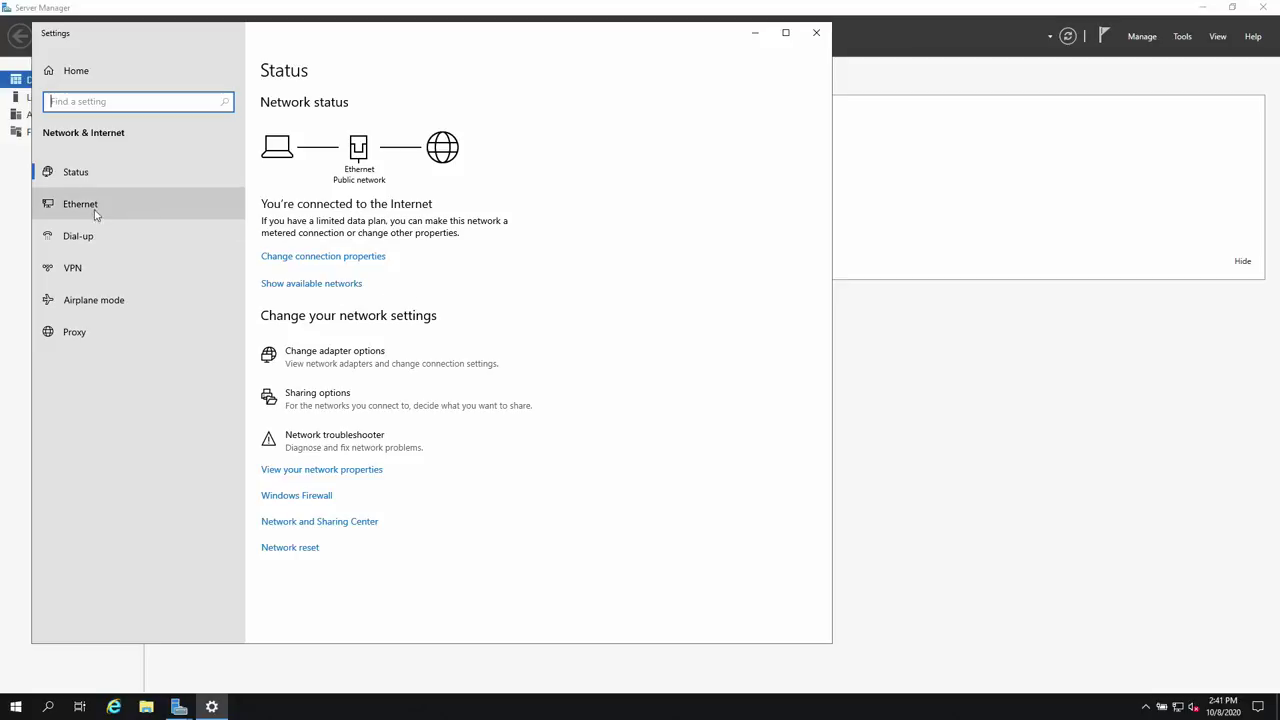
{"action": "left_click", "coordinate": [86, 176]}
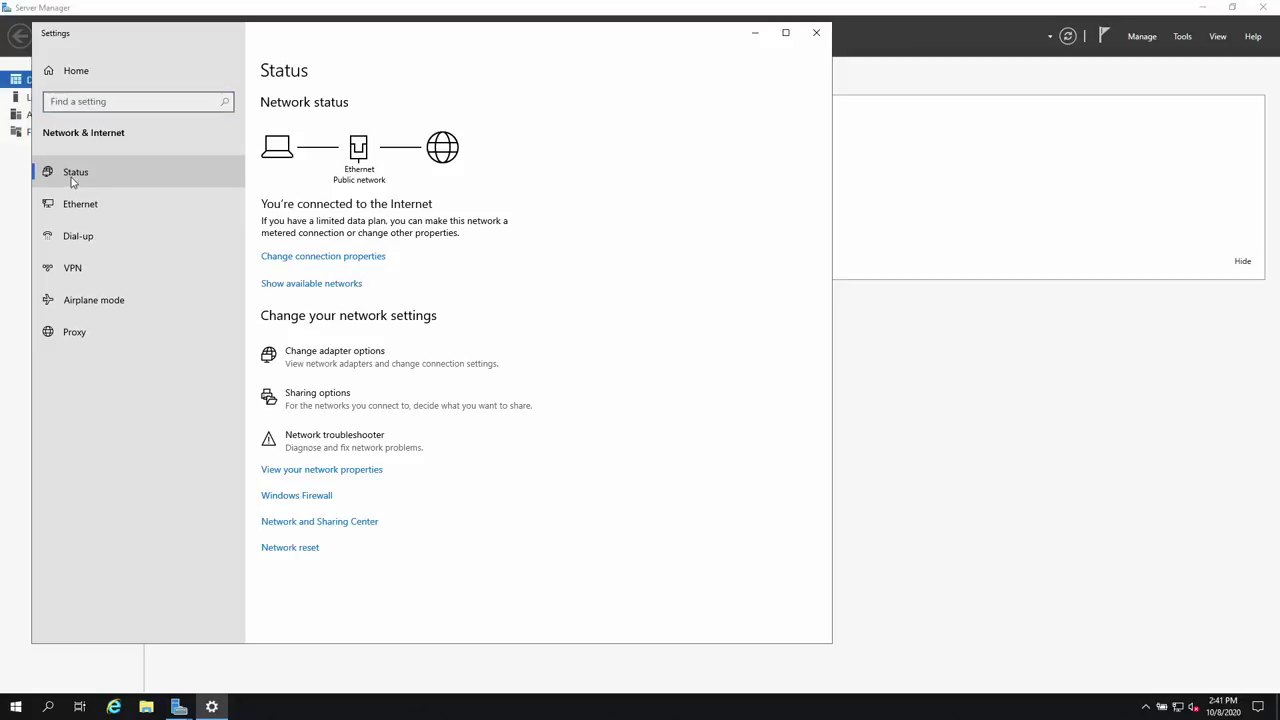
{"action": "left_click", "coordinate": [814, 35]}
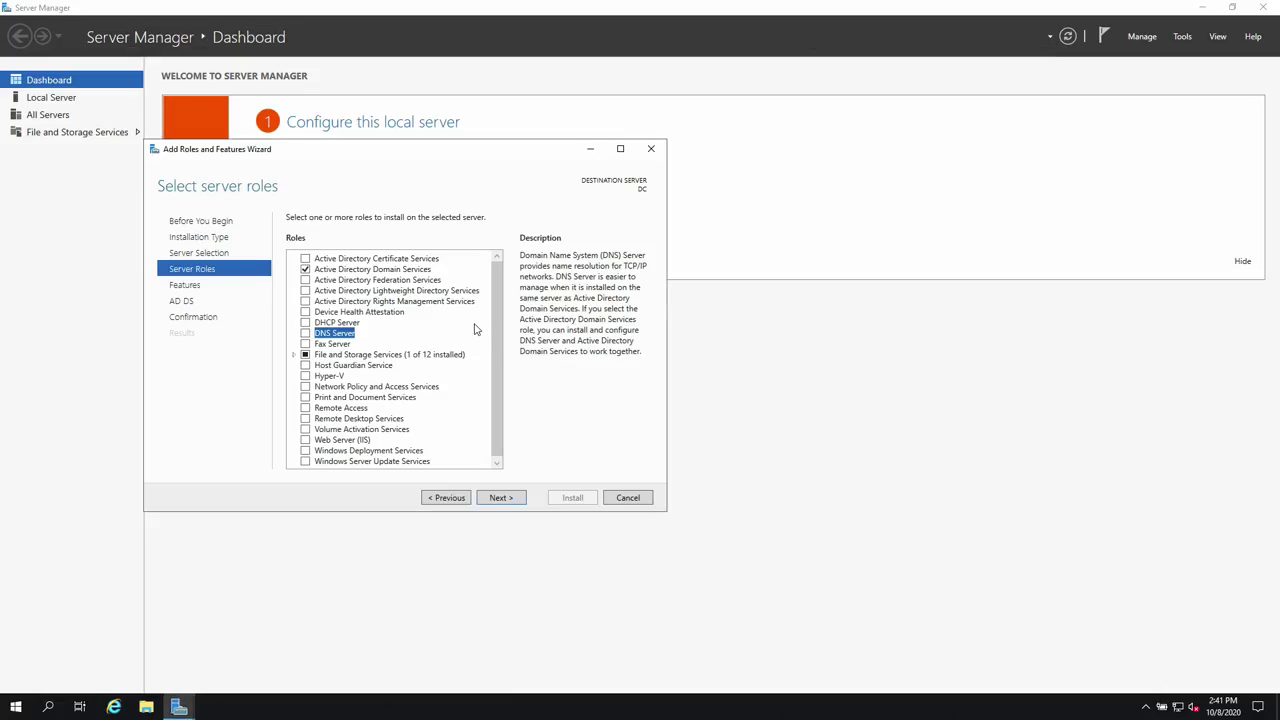
In VirtualBox Manager, attach the DC machine's Adapter 1 as a Bridged Adapter and save
{"action": "key", "text": "ctrl+Left"}
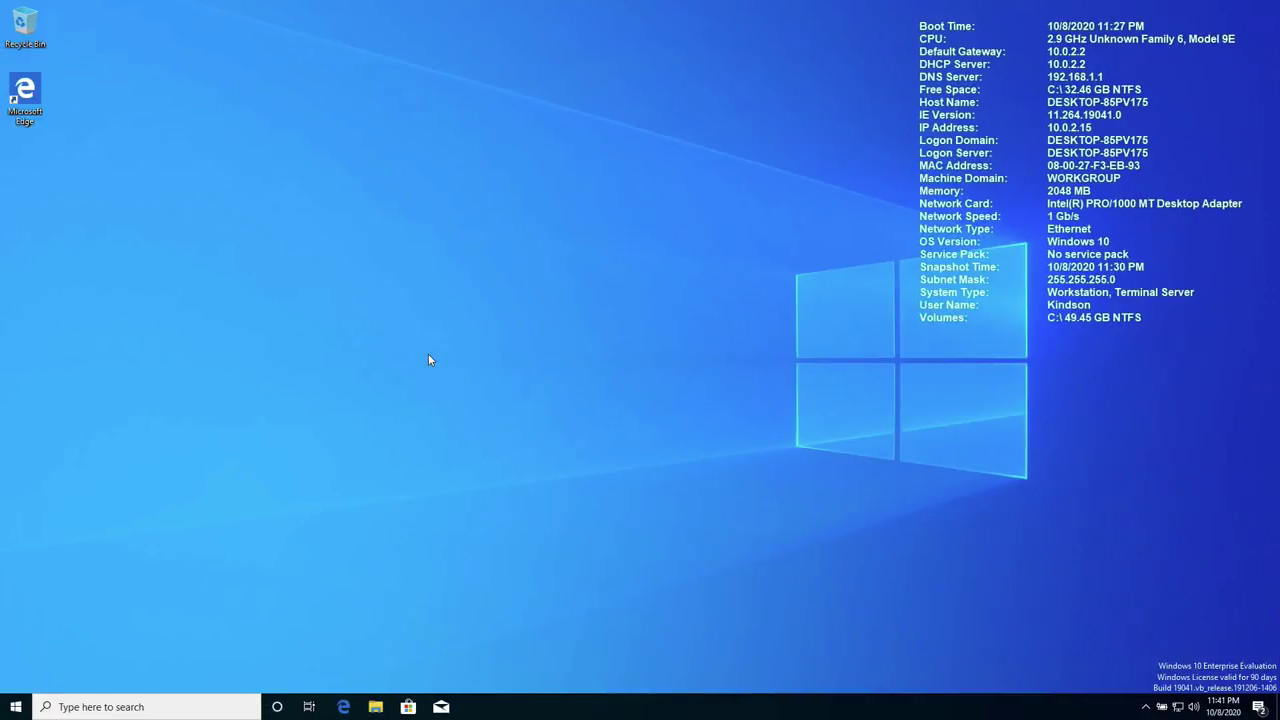
{"action": "key", "text": "ctrl+Up"}
{"action": "left_click", "coordinate": [320, 48]}
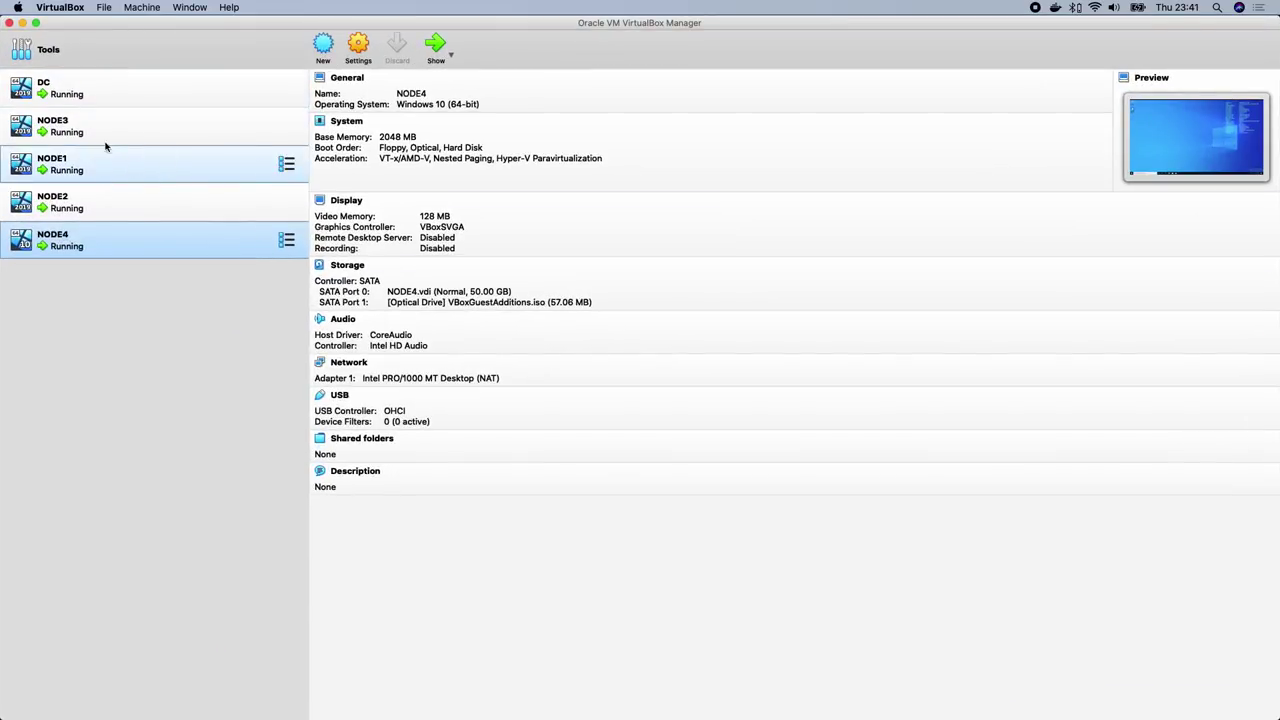
{"action": "right_click", "coordinate": [74, 94]}
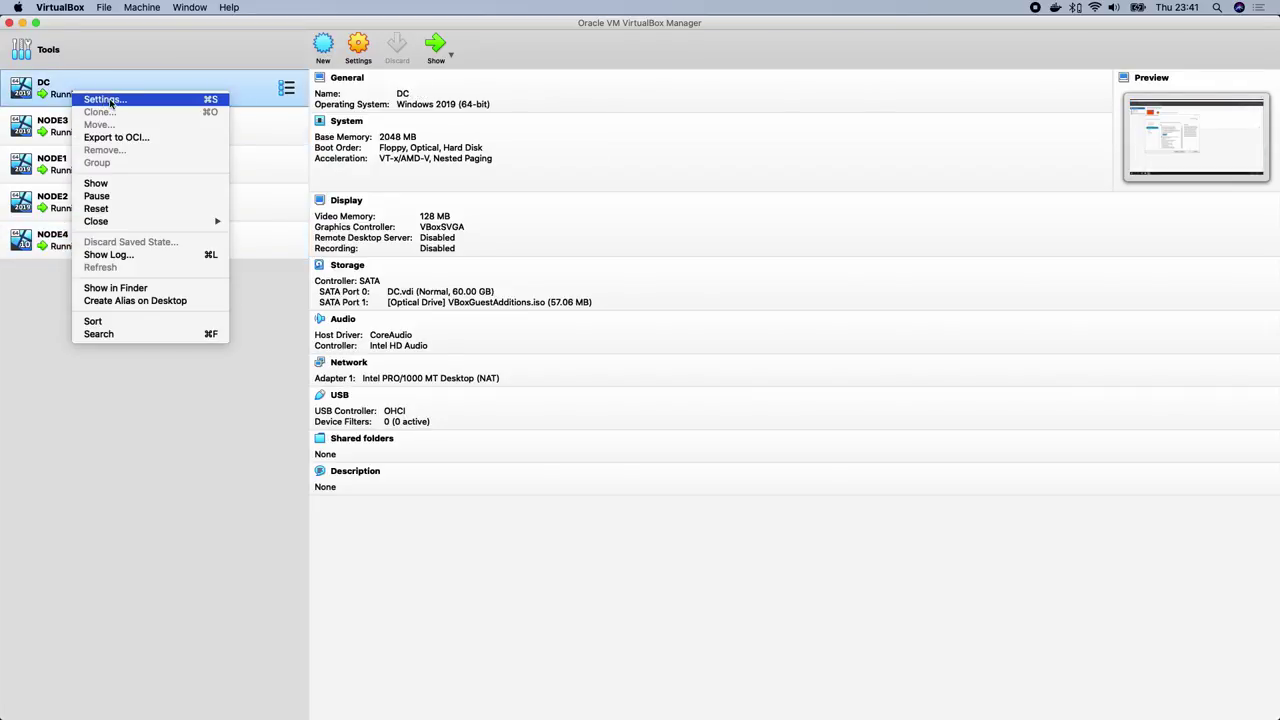
{"action": "left_click", "coordinate": [108, 100]}
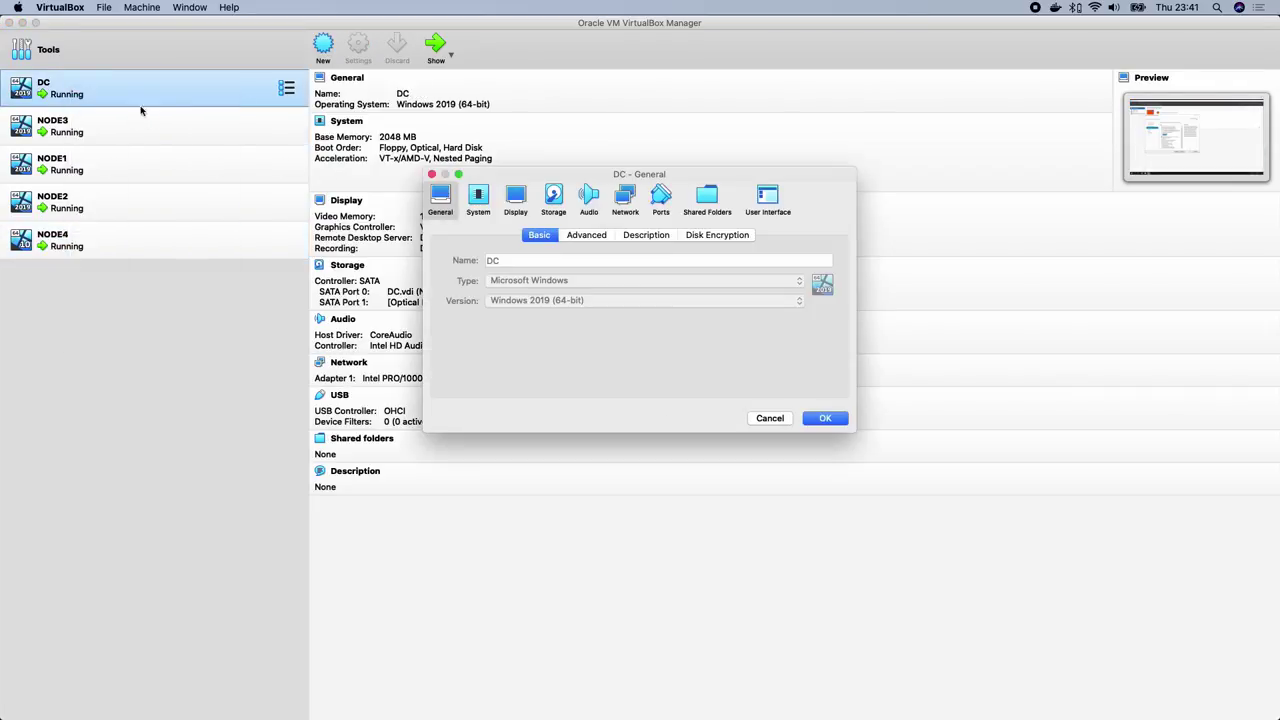
{"action": "left_click", "coordinate": [626, 196]}
{"action": "left_click", "coordinate": [641, 280]}
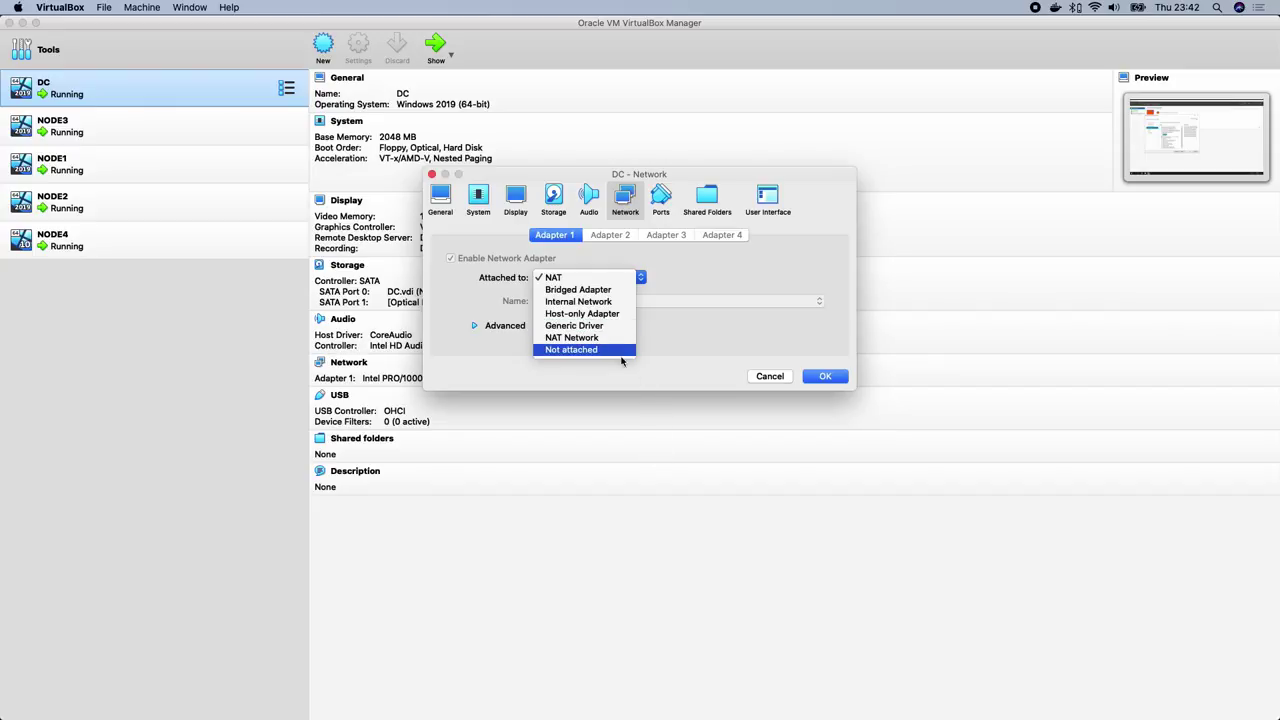
{"action": "left_click", "coordinate": [578, 290]}
{"action": "left_click", "coordinate": [820, 380]}
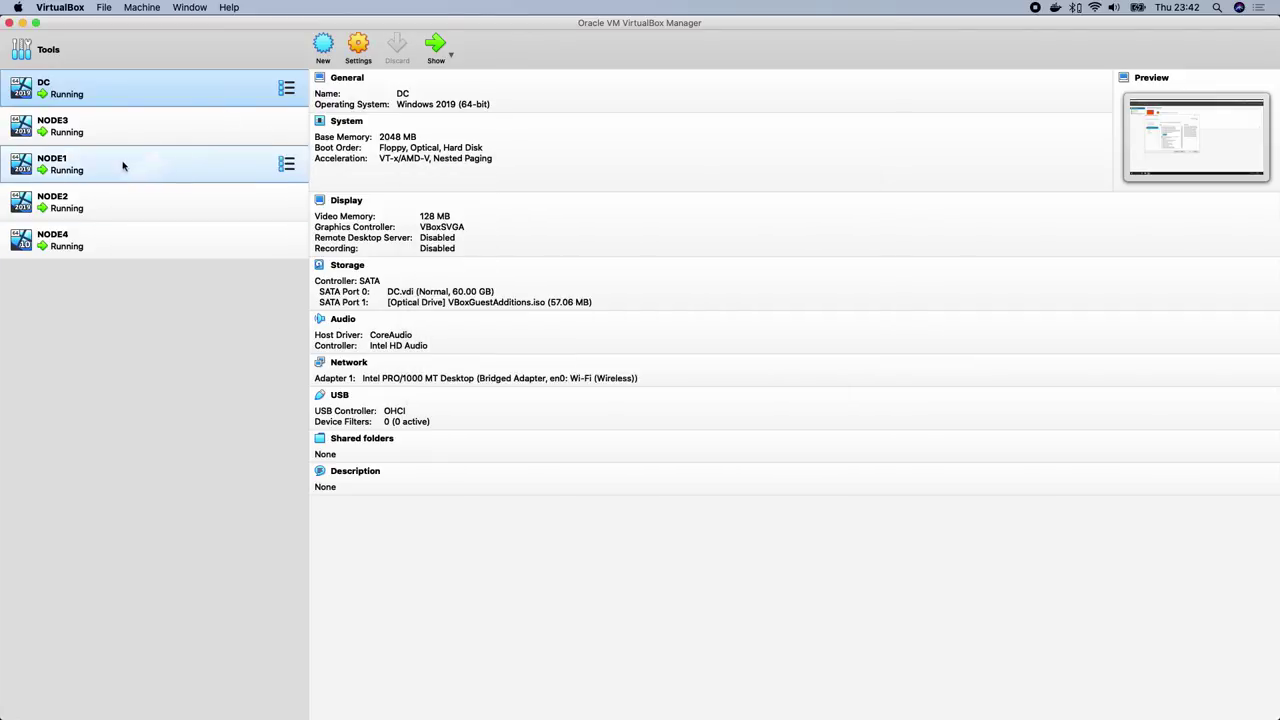
Select another virtual machine, then return to the DC server's full-screen space
{"action": "left_click", "coordinate": [78, 127]}
{"action": "left_click", "coordinate": [362, 44]}
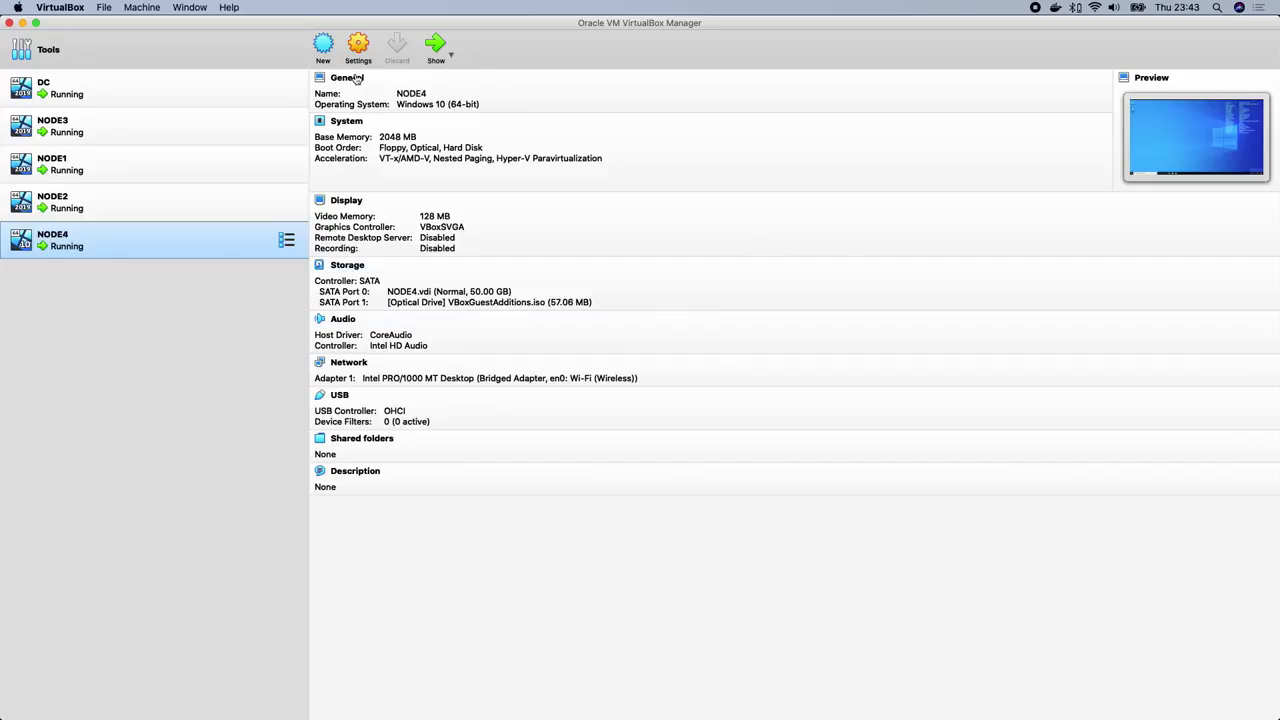
{"action": "key", "text": "ctrl+Up"}
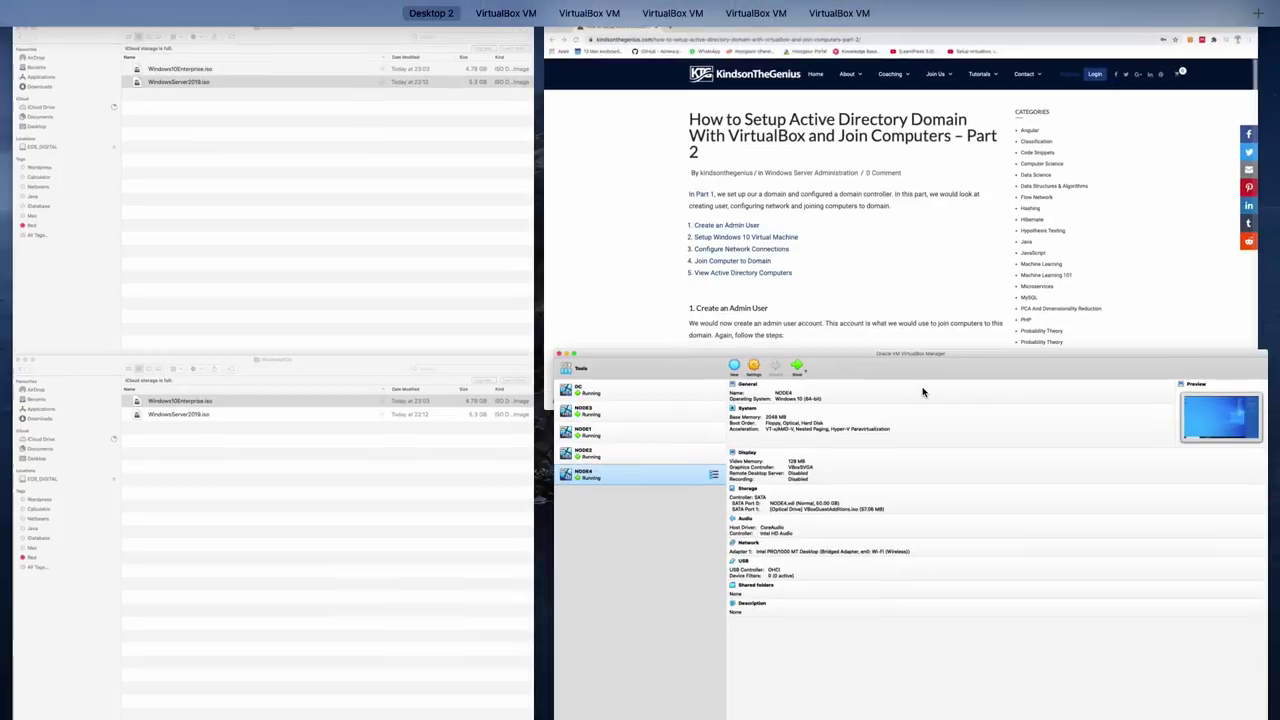
{"action": "mouse_move", "coordinate": [669, 4]}
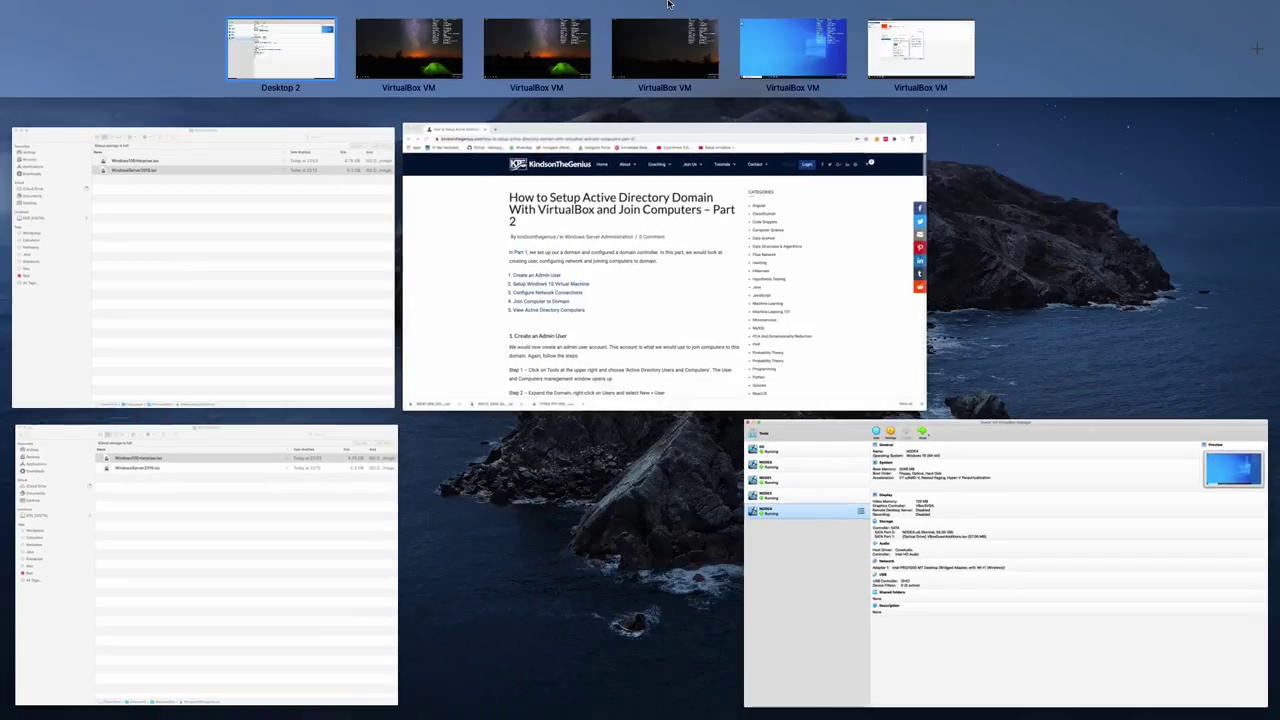
{"action": "left_click", "coordinate": [908, 52]}
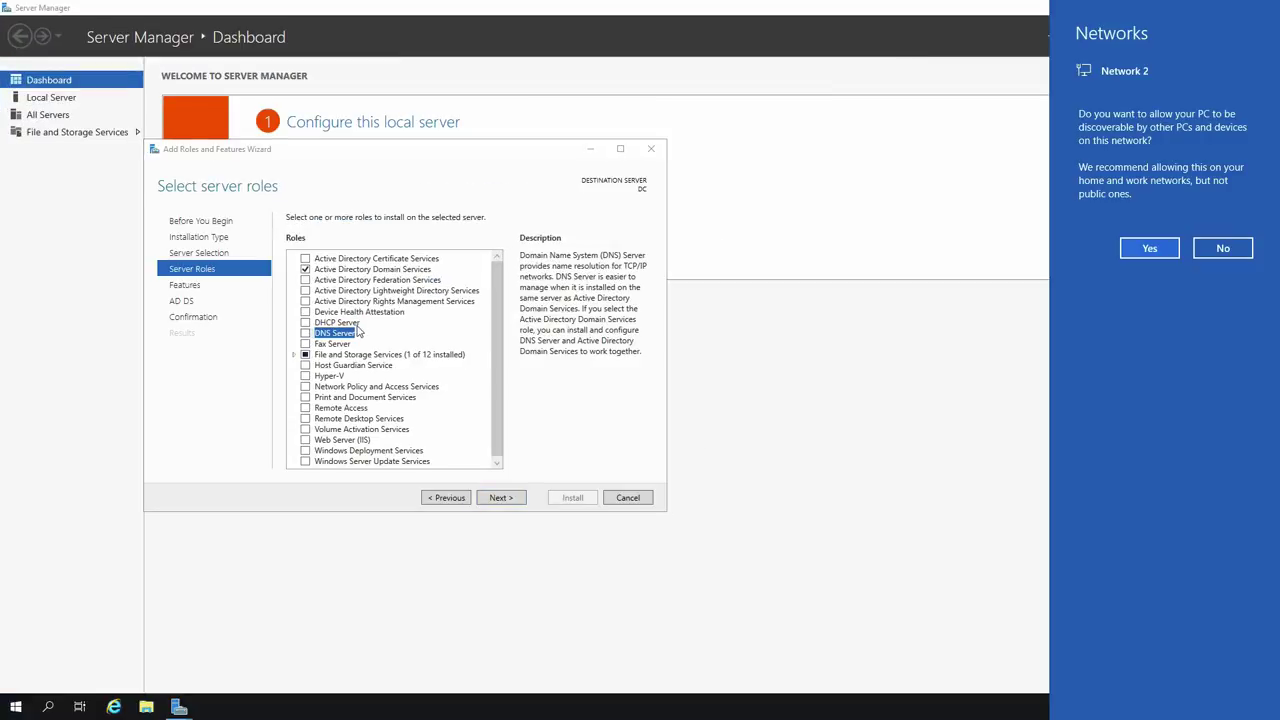
Allow network discoverability on each of the four VM desktops, then go back to the DC server
{"action": "left_click", "coordinate": [1150, 248]}
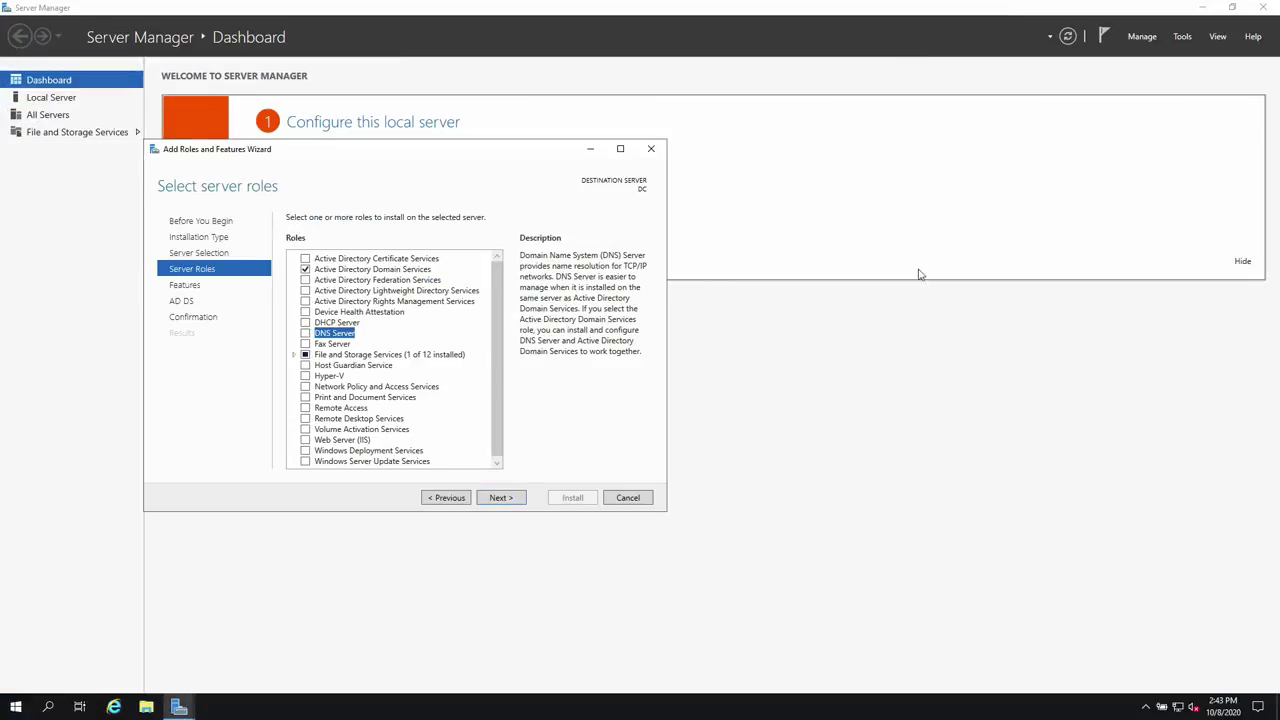
{"action": "key", "text": "ctrl+Left"}
{"action": "left_click", "coordinate": [1149, 250]}
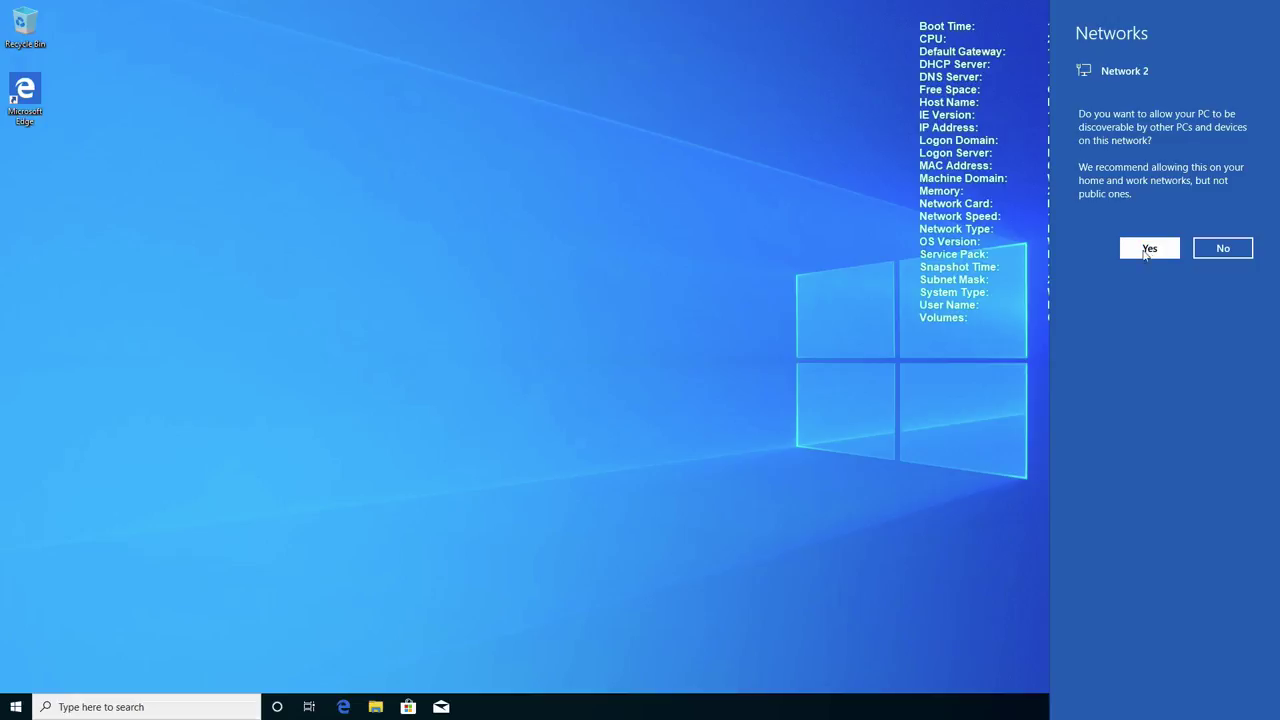
{"action": "key", "text": "ctrl+Left"}
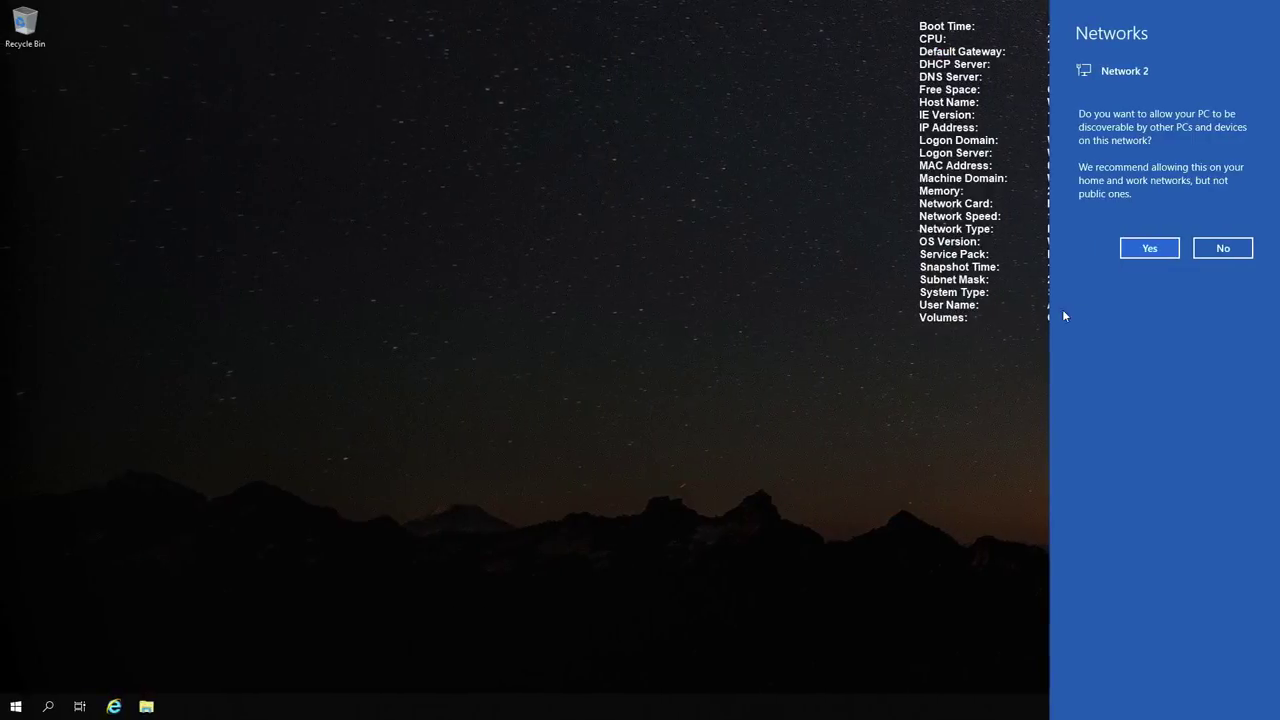
{"action": "left_click", "coordinate": [1143, 250]}
{"action": "key", "text": "ctrl+Left"}
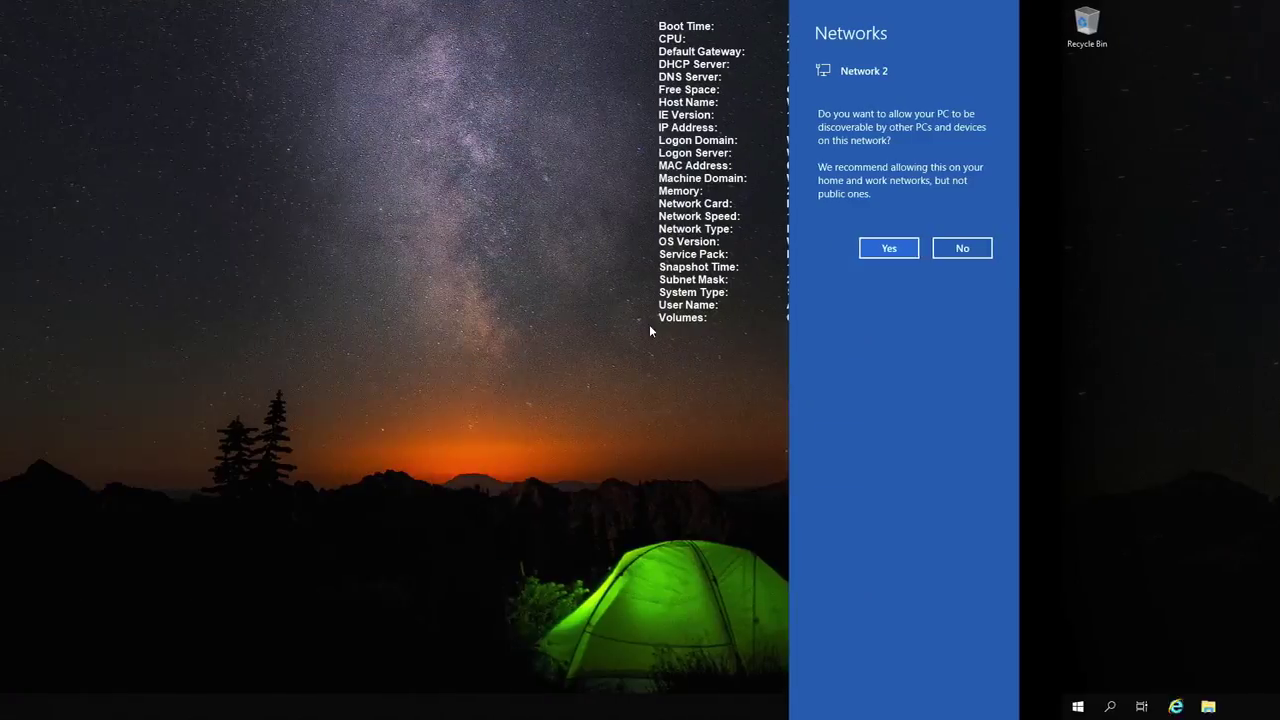
{"action": "left_click", "coordinate": [1147, 250]}
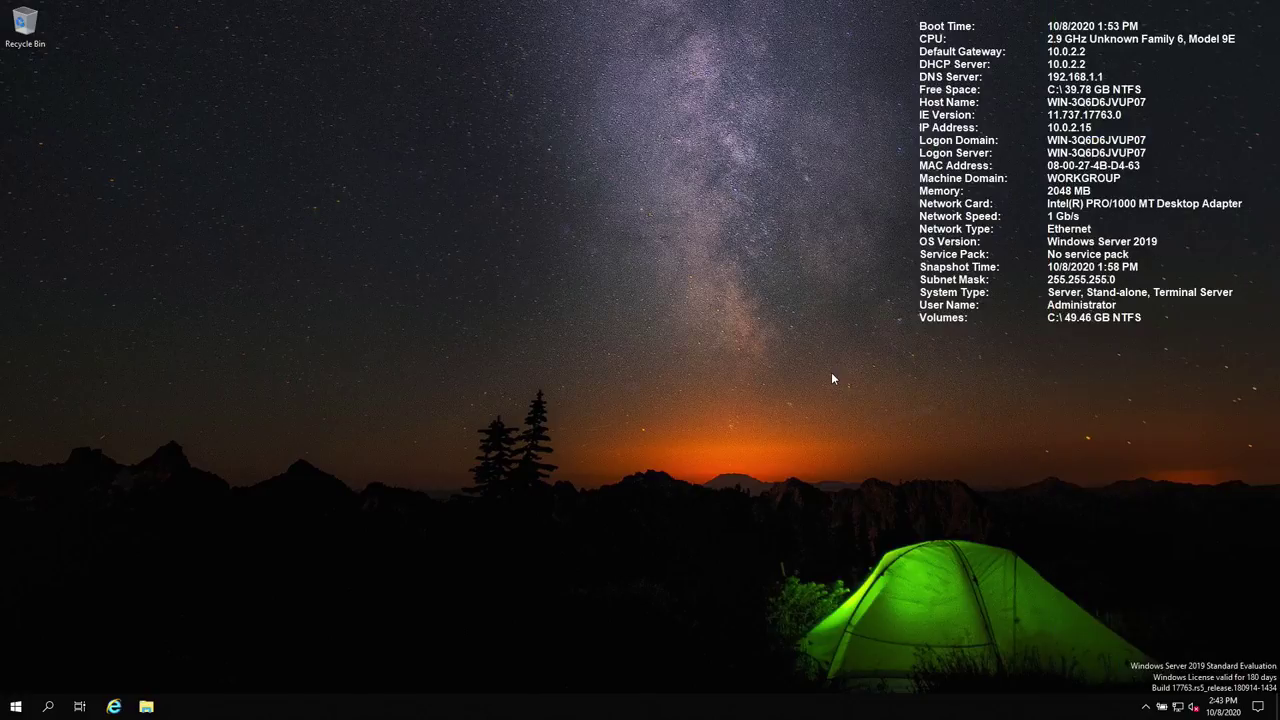
{"action": "key", "text": "ctrl+Up"}
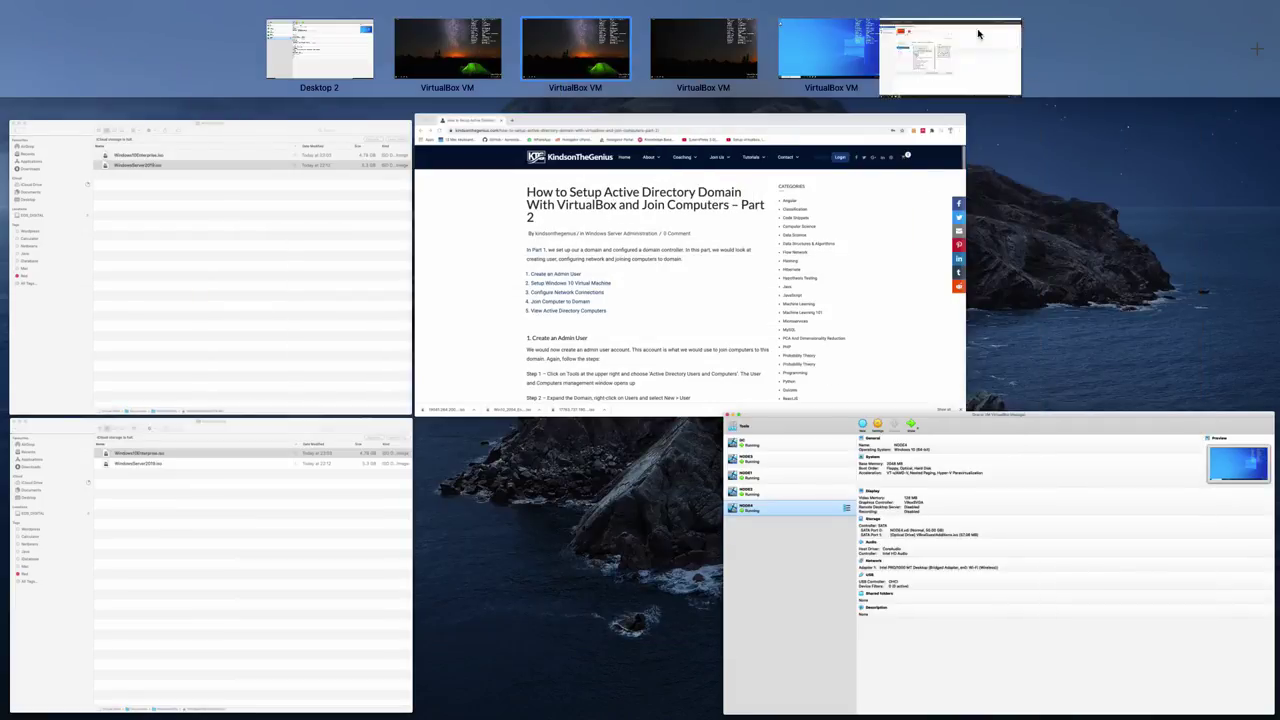
{"action": "left_click", "coordinate": [963, 49]}
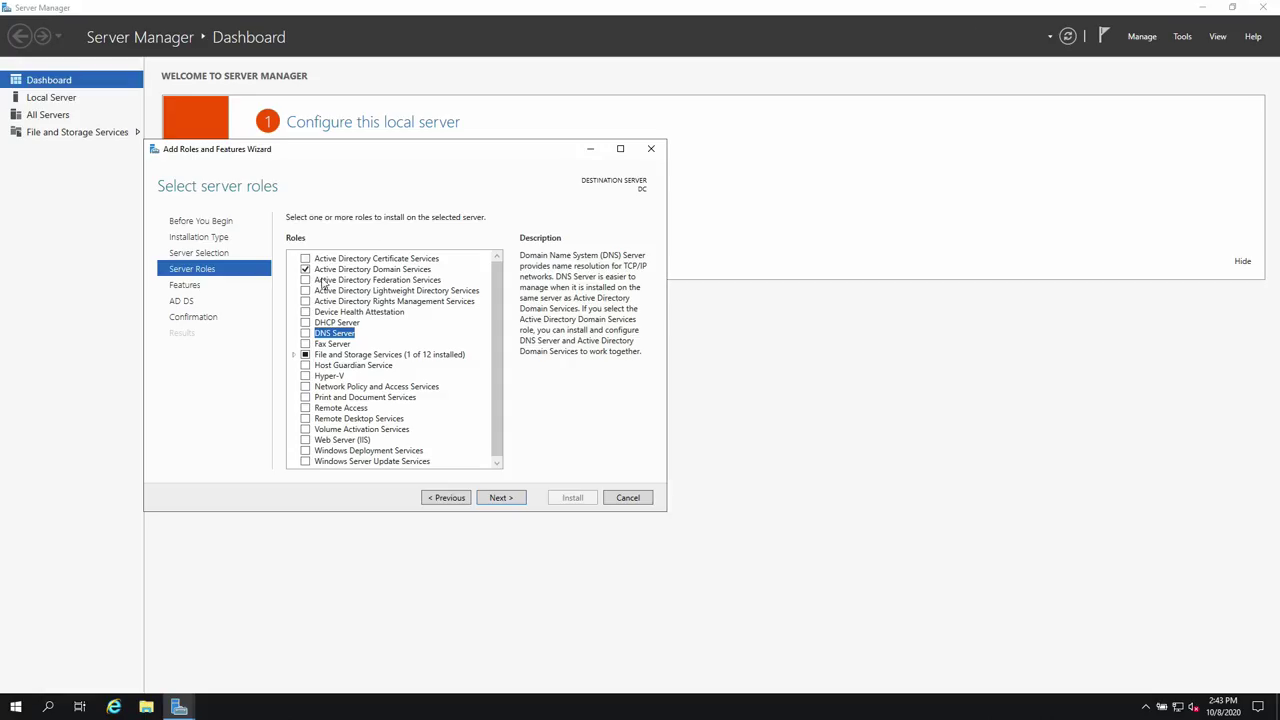
Advance past the Features and AD DS pages, install the roles, and close the finished wizard
{"action": "left_click", "coordinate": [506, 503]}
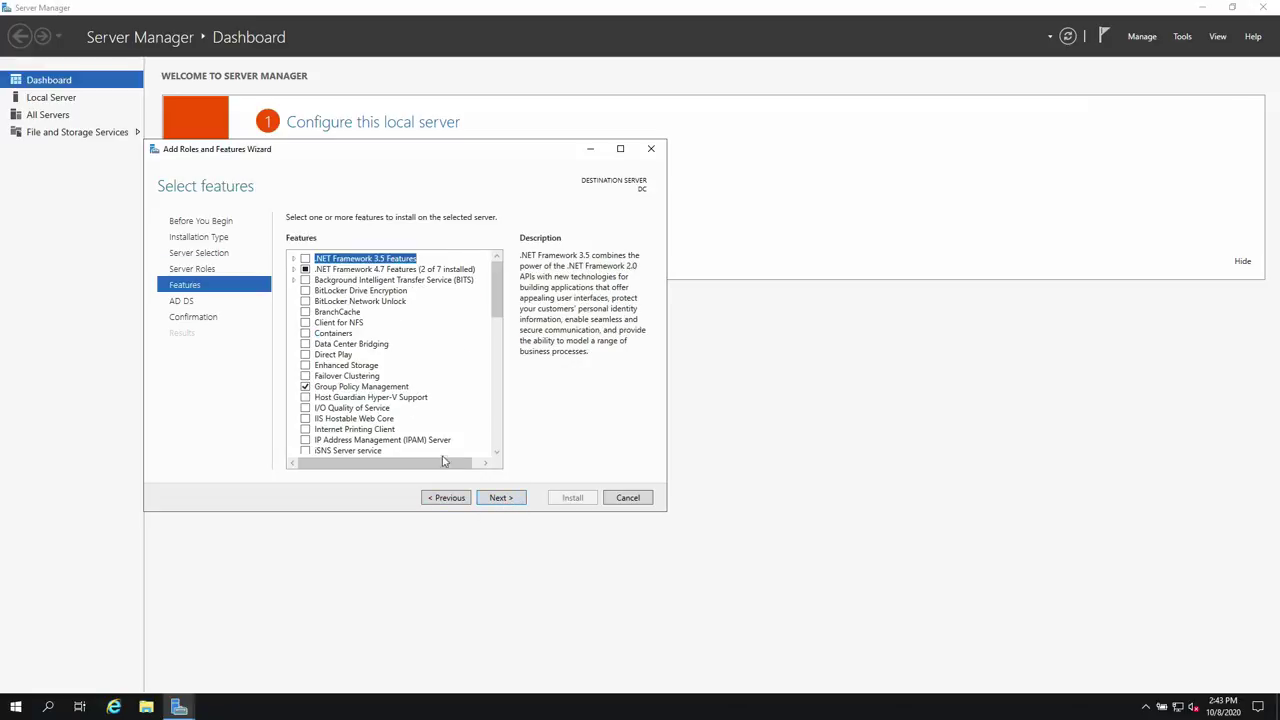
{"action": "left_click", "coordinate": [506, 500]}
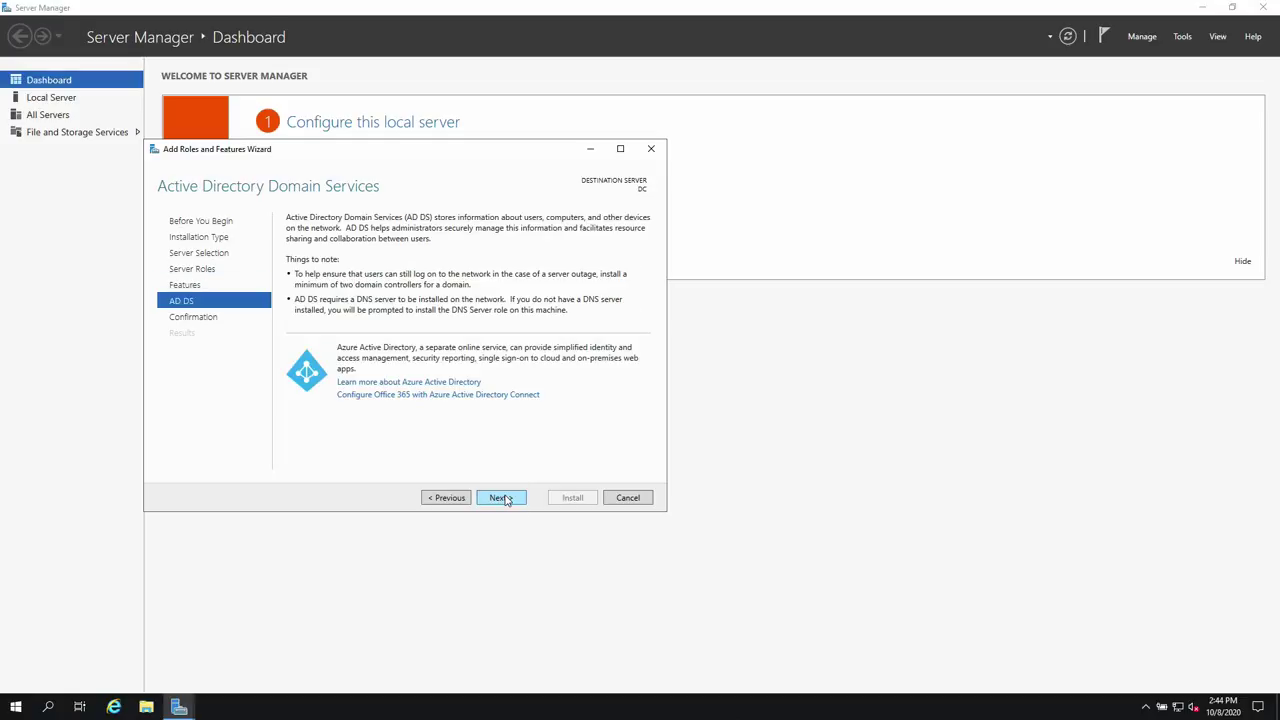
{"action": "left_click", "coordinate": [520, 500]}
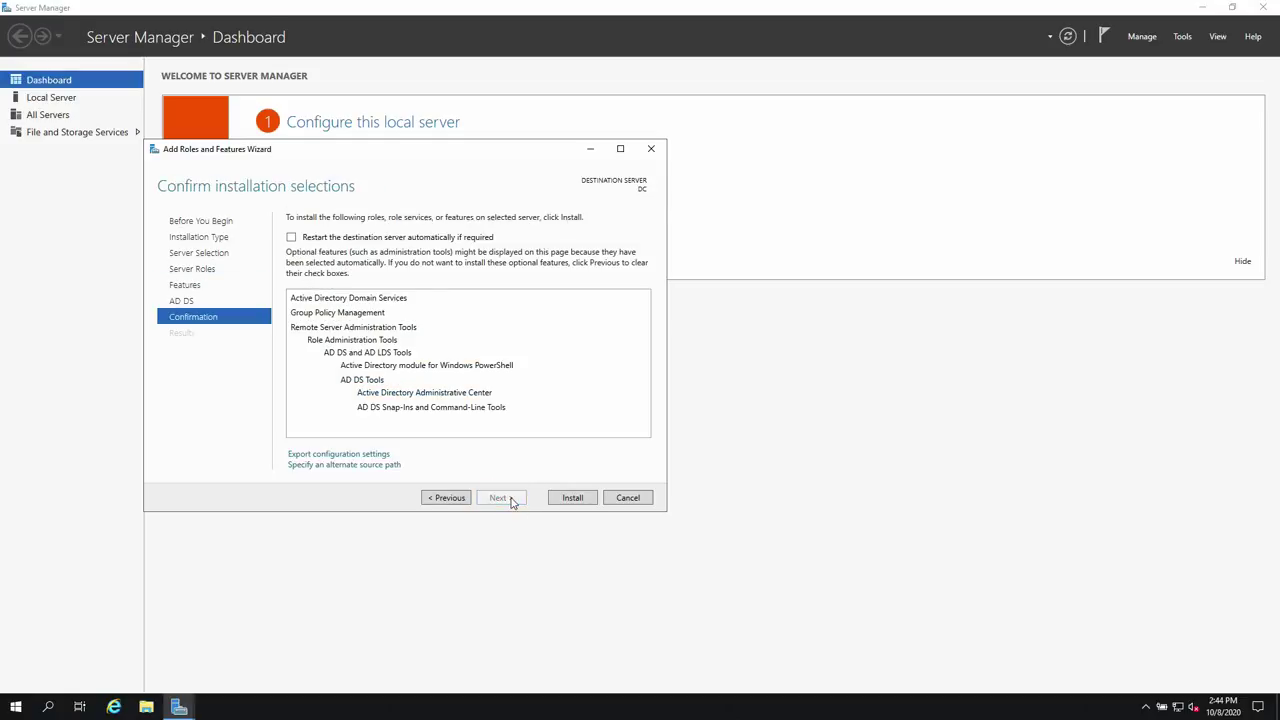
{"action": "left_click", "coordinate": [591, 503]}
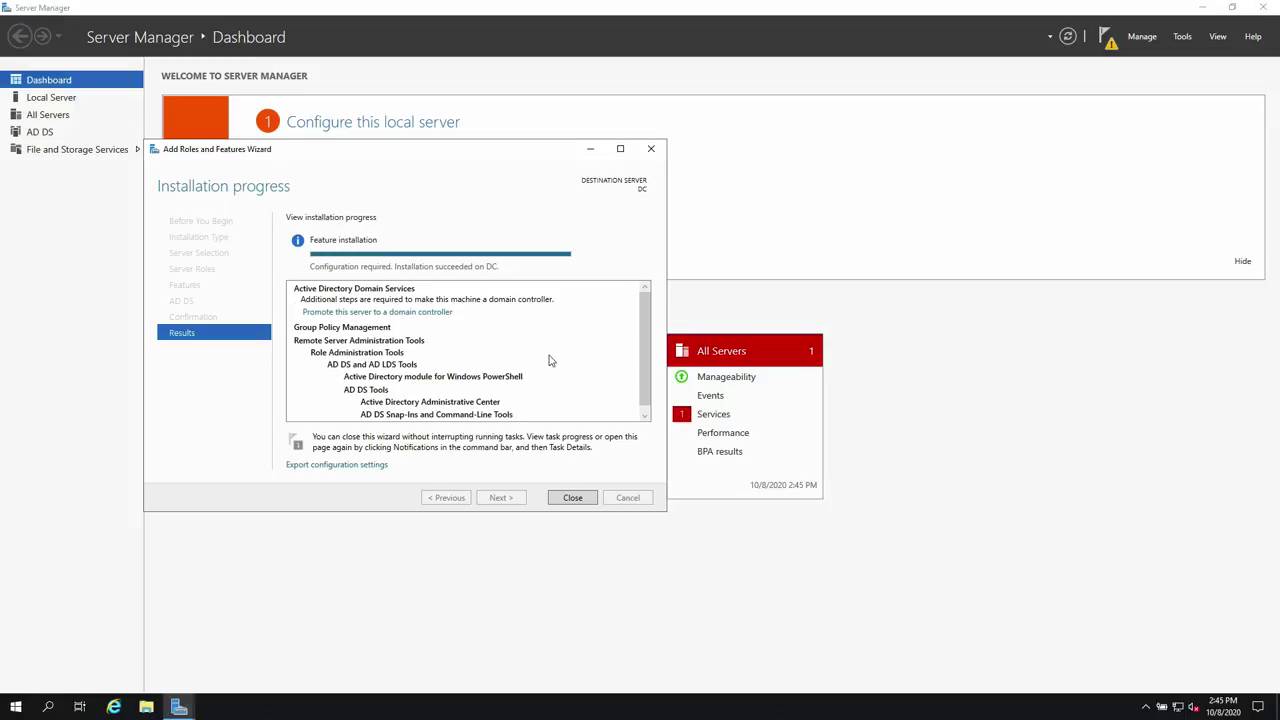
{"action": "left_click", "coordinate": [573, 498]}
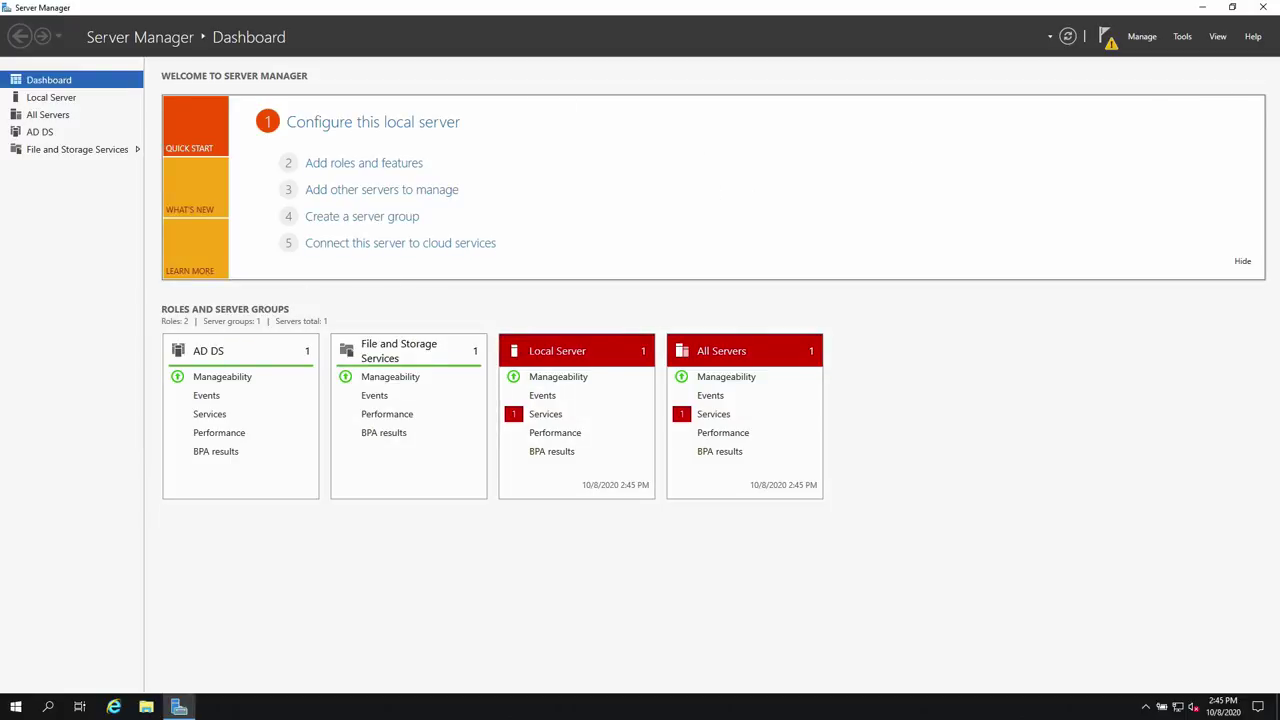
{"action": "left_click", "coordinate": [1134, 40]}
Promote the server to a domain controller, adding a new forest with root domain KTG.local
{"action": "left_click", "coordinate": [1110, 42]}
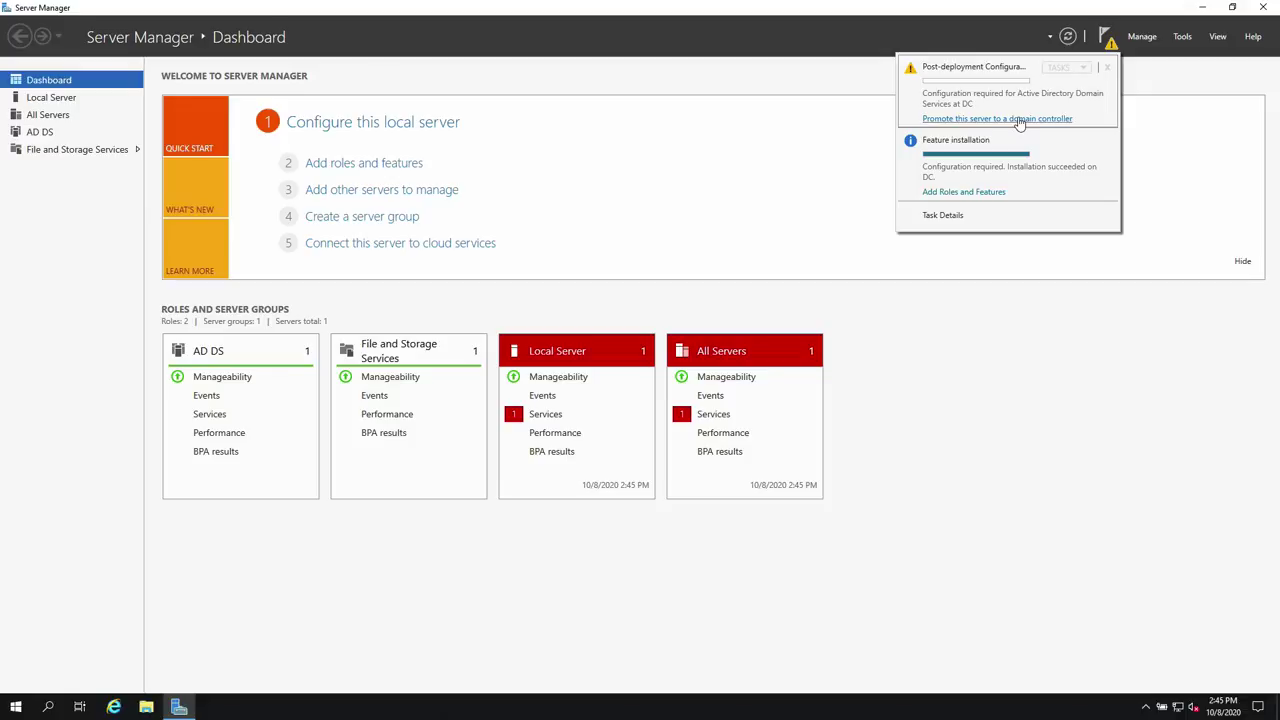
{"action": "left_click", "coordinate": [1019, 120]}
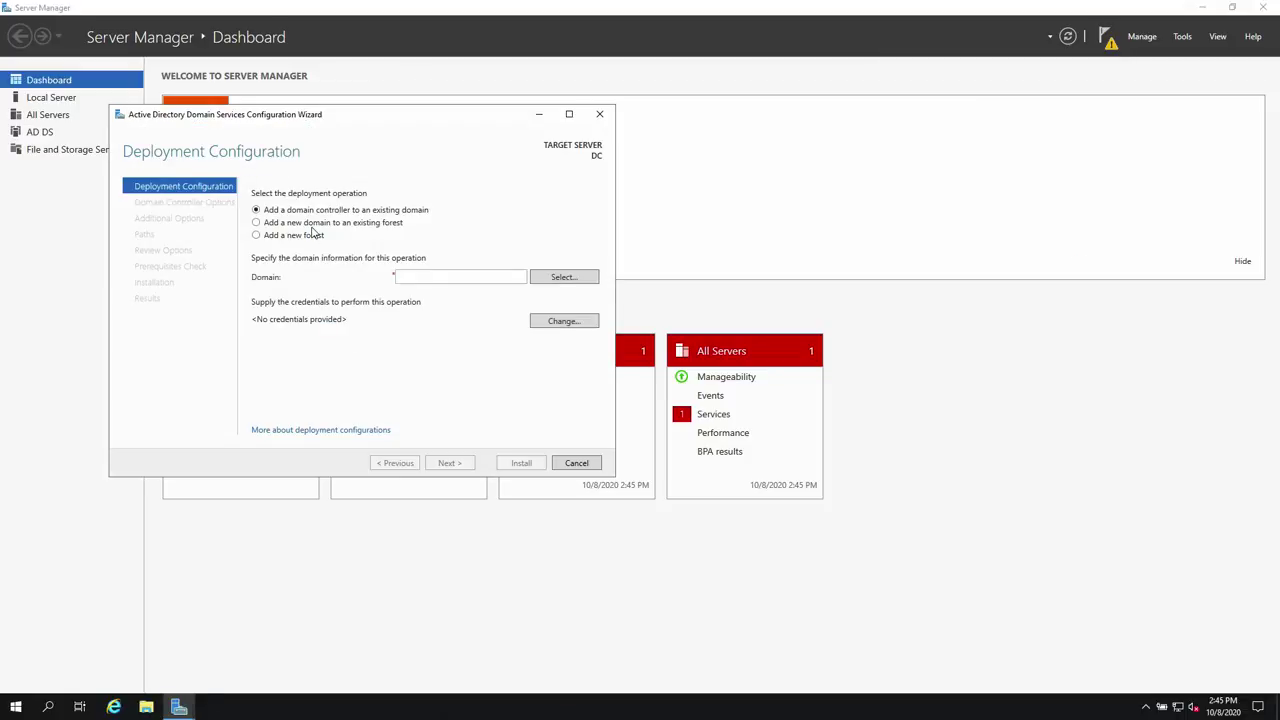
{"action": "left_click", "coordinate": [381, 119]}
{"action": "left_click_drag", "start_coordinate": [381, 119], "coordinate": [484, 119]}
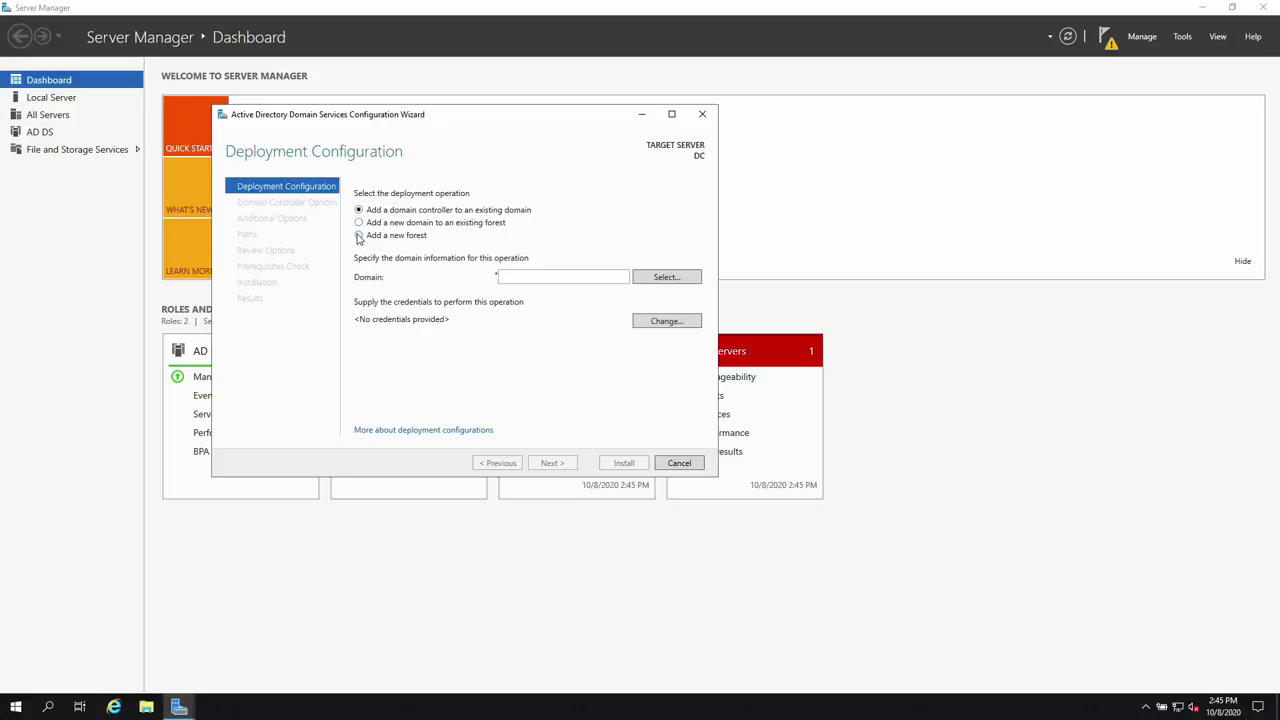
{"action": "left_click", "coordinate": [359, 236]}
{"action": "left_click", "coordinate": [547, 278]}
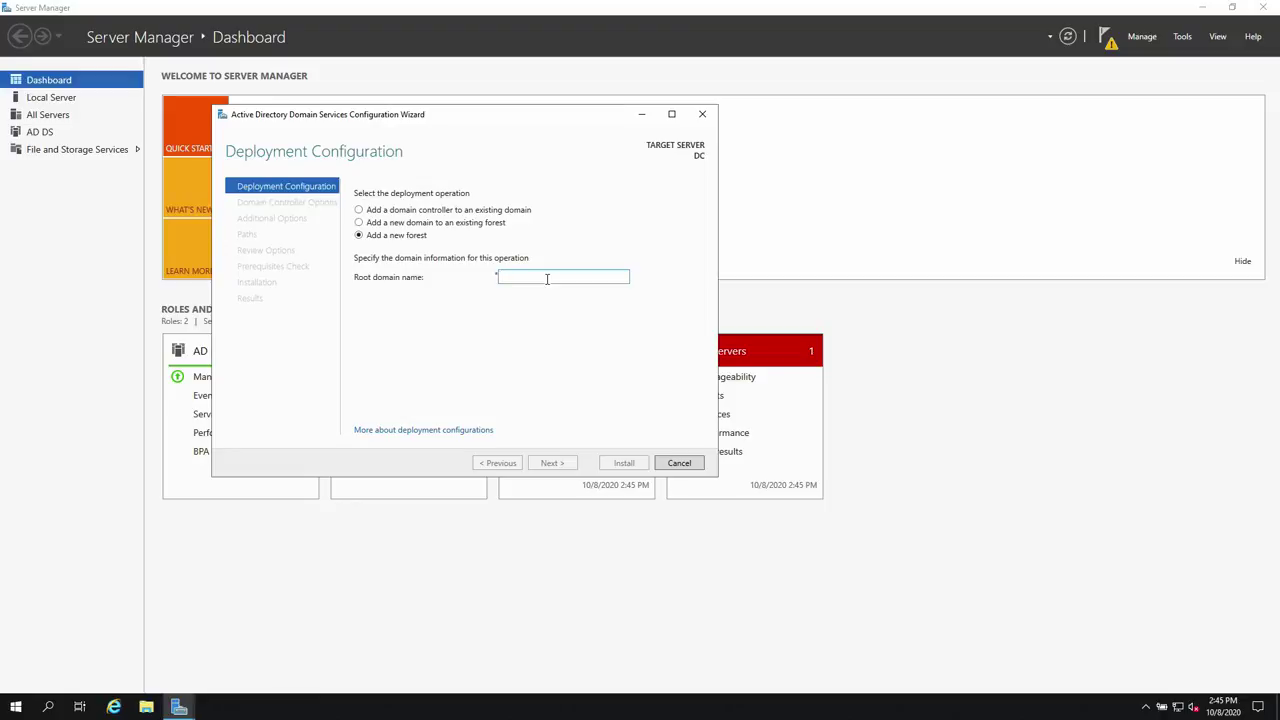
{"action": "type", "text": "K"}
{"action": "key", "text": "BackSpace"}
{"action": "type", "text": "KTG.local"}
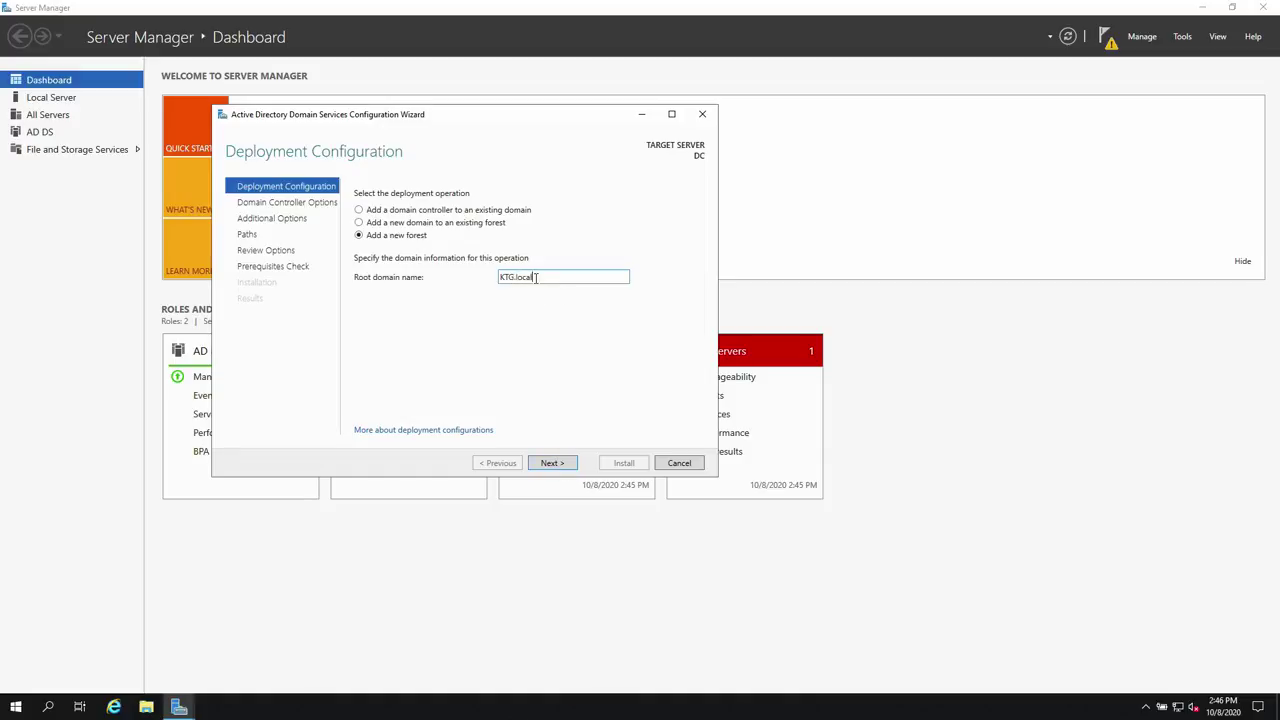
{"action": "left_click", "coordinate": [560, 465]}
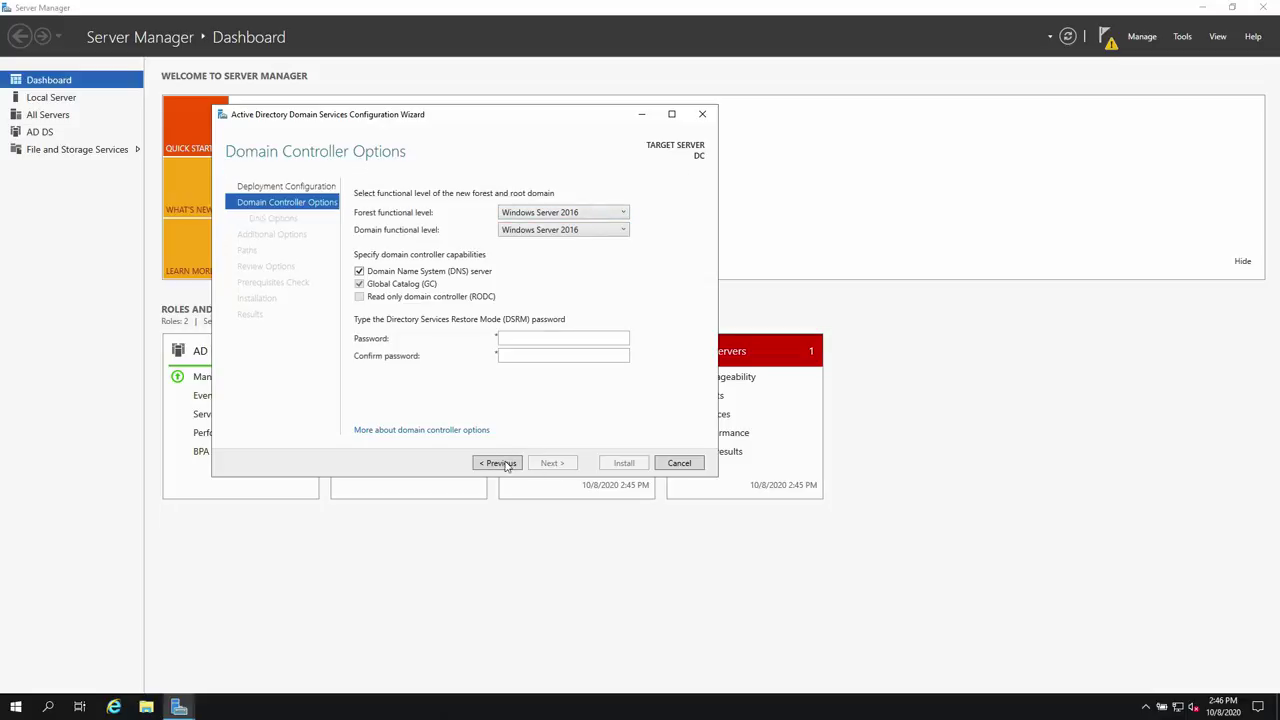
Enter and confirm the DSRM password, then read and dismiss the DNS delegation warning
{"action": "left_click", "coordinate": [520, 338]}
{"action": "type", "text": "1"}
{"action": "key", "text": "Tab"}
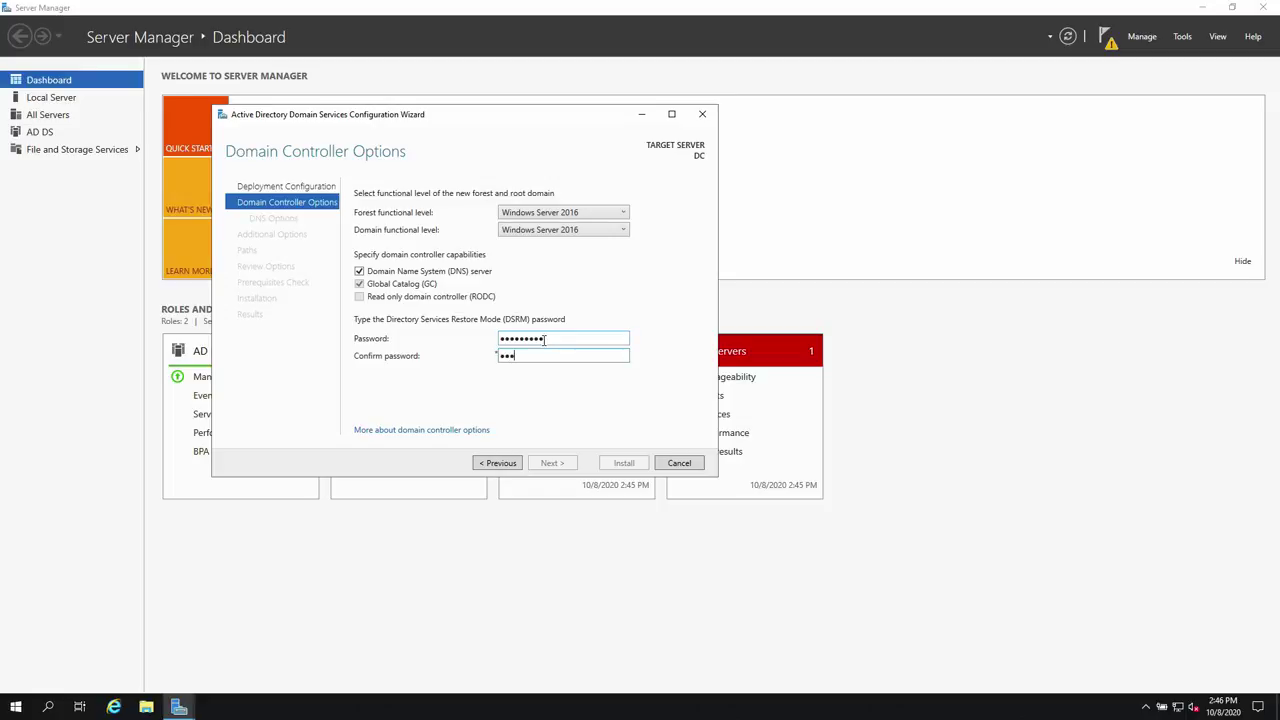
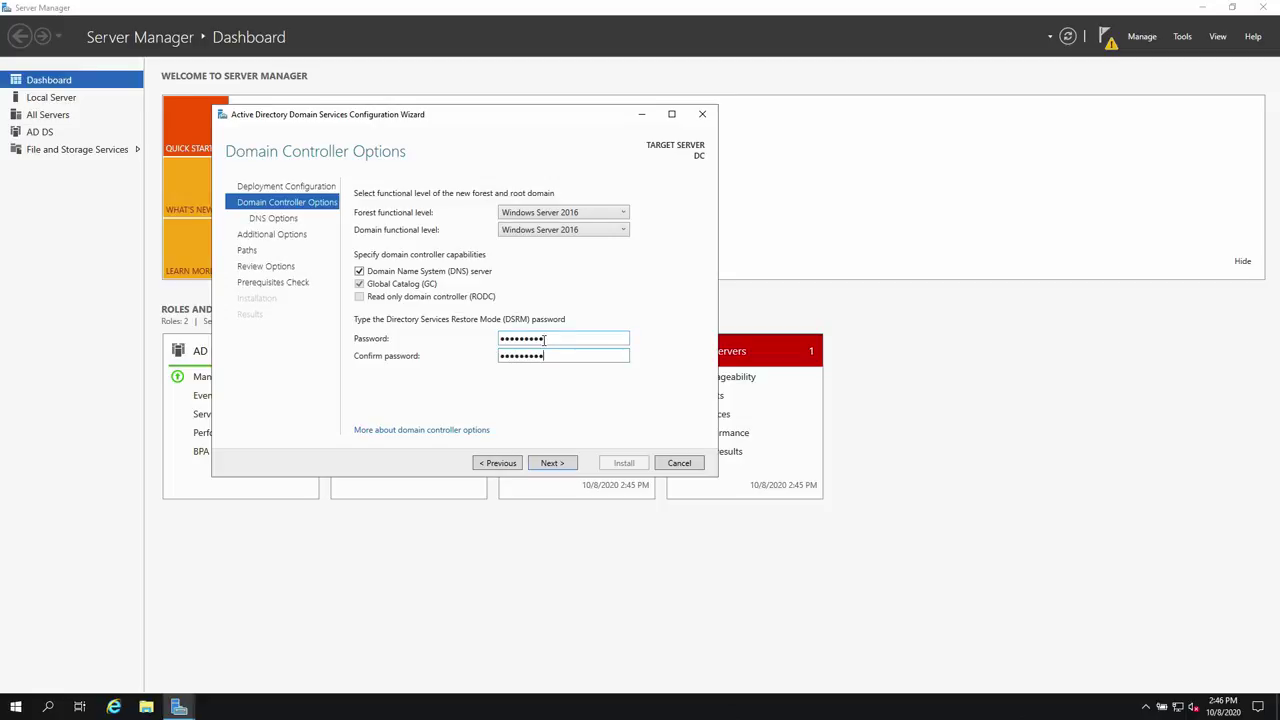
{"action": "left_click", "coordinate": [562, 468]}
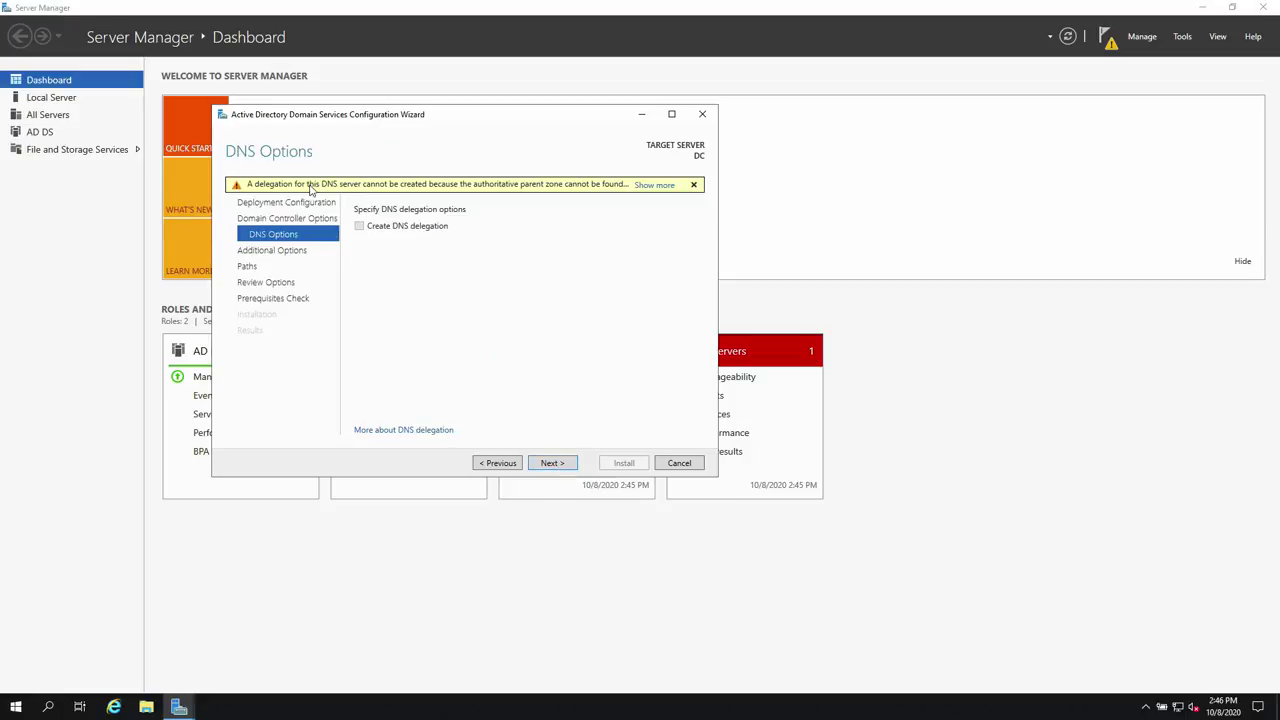
{"action": "mouse_move", "coordinate": [312, 190]}
{"action": "left_click", "coordinate": [651, 188]}
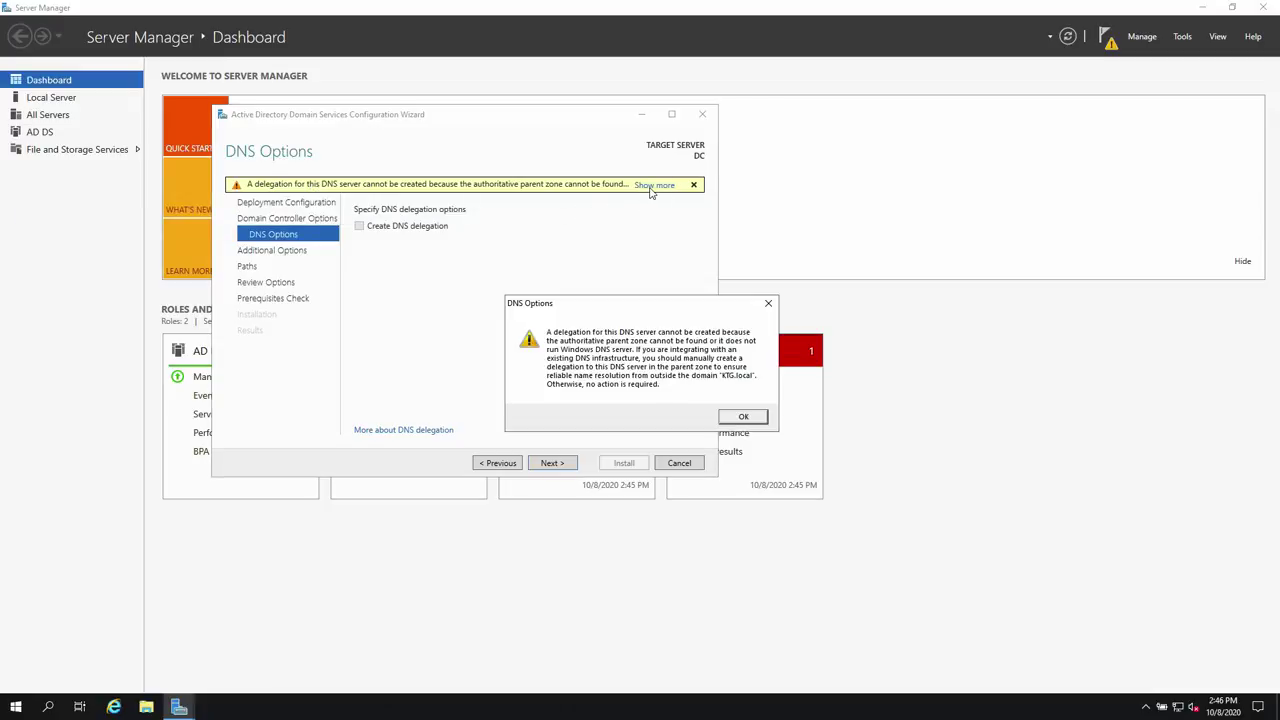
{"action": "key", "text": "Return"}
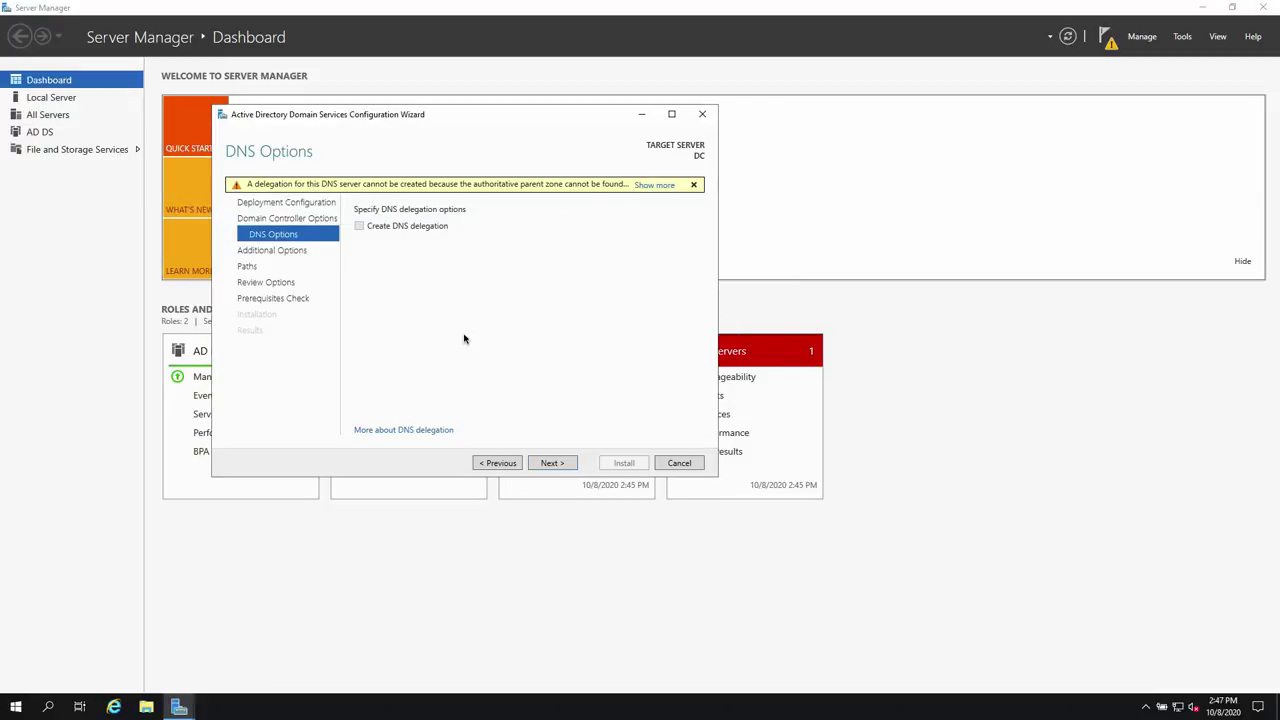
Go back two pages and cancel the AD DS Configuration Wizard, confirming with Yes
{"action": "left_click", "coordinate": [514, 464]}
{"action": "left_click", "coordinate": [514, 467]}
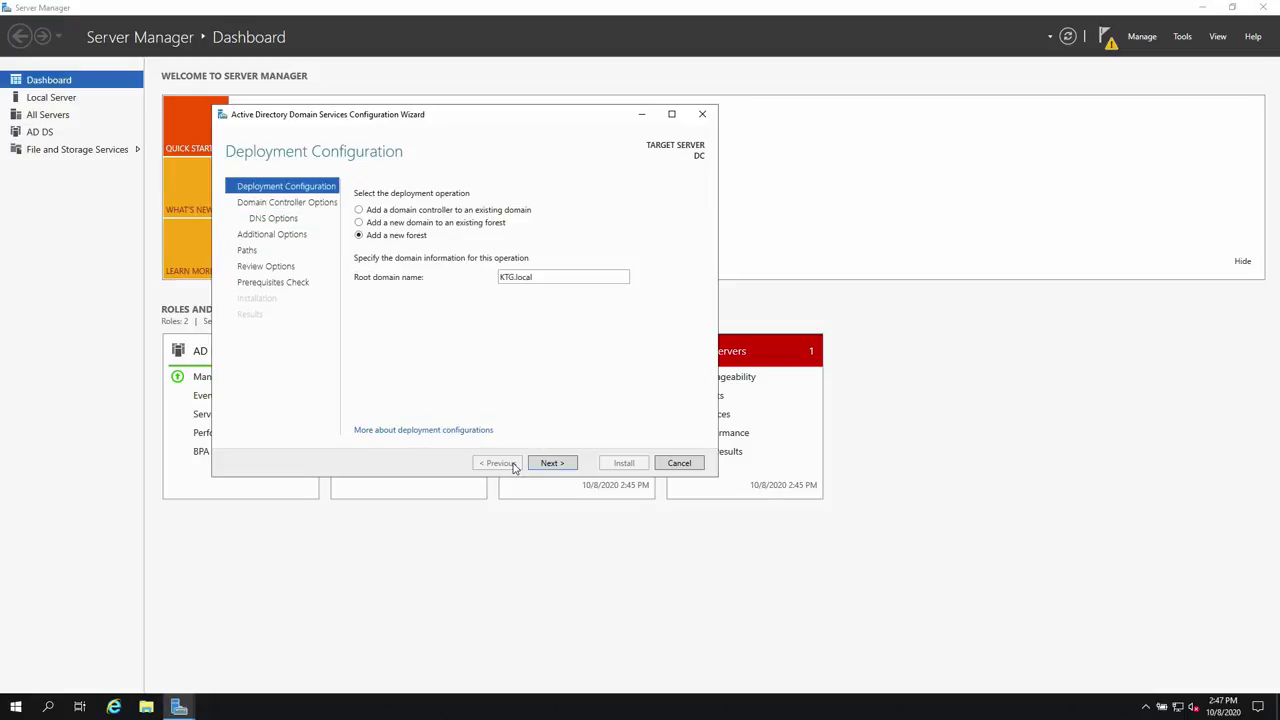
{"action": "left_click", "coordinate": [685, 469]}
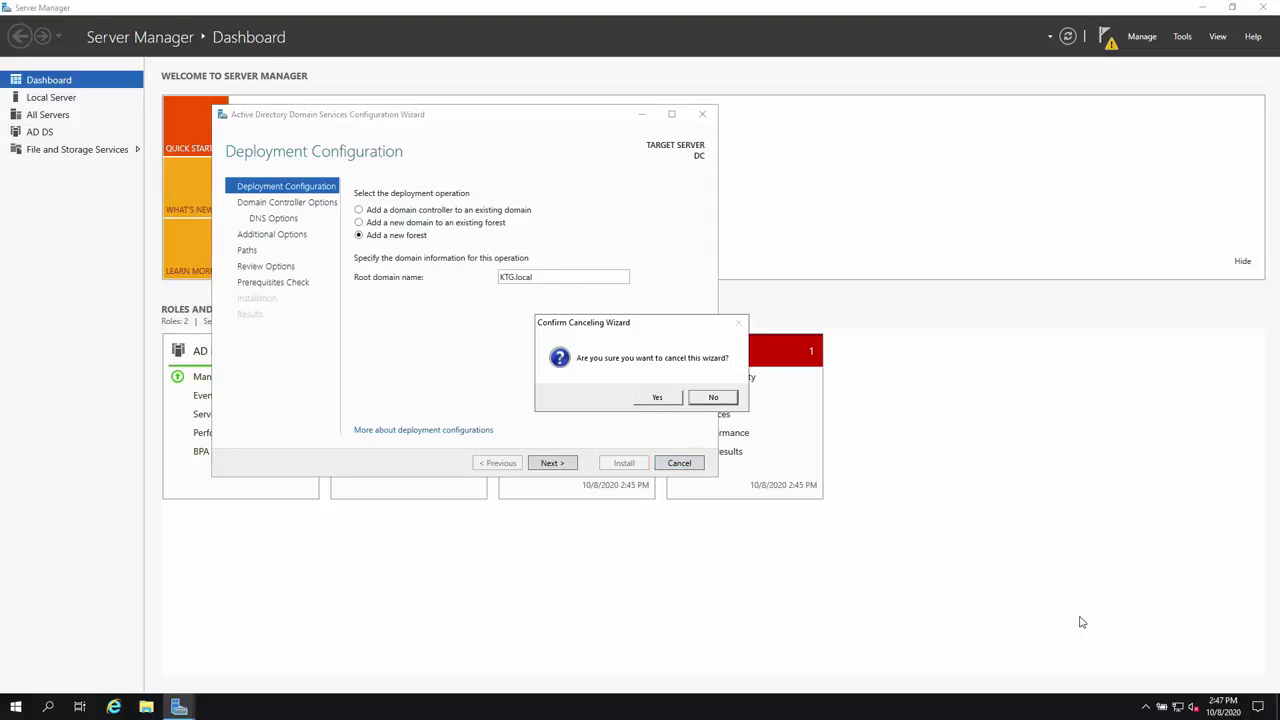
{"action": "left_click", "coordinate": [660, 398]}
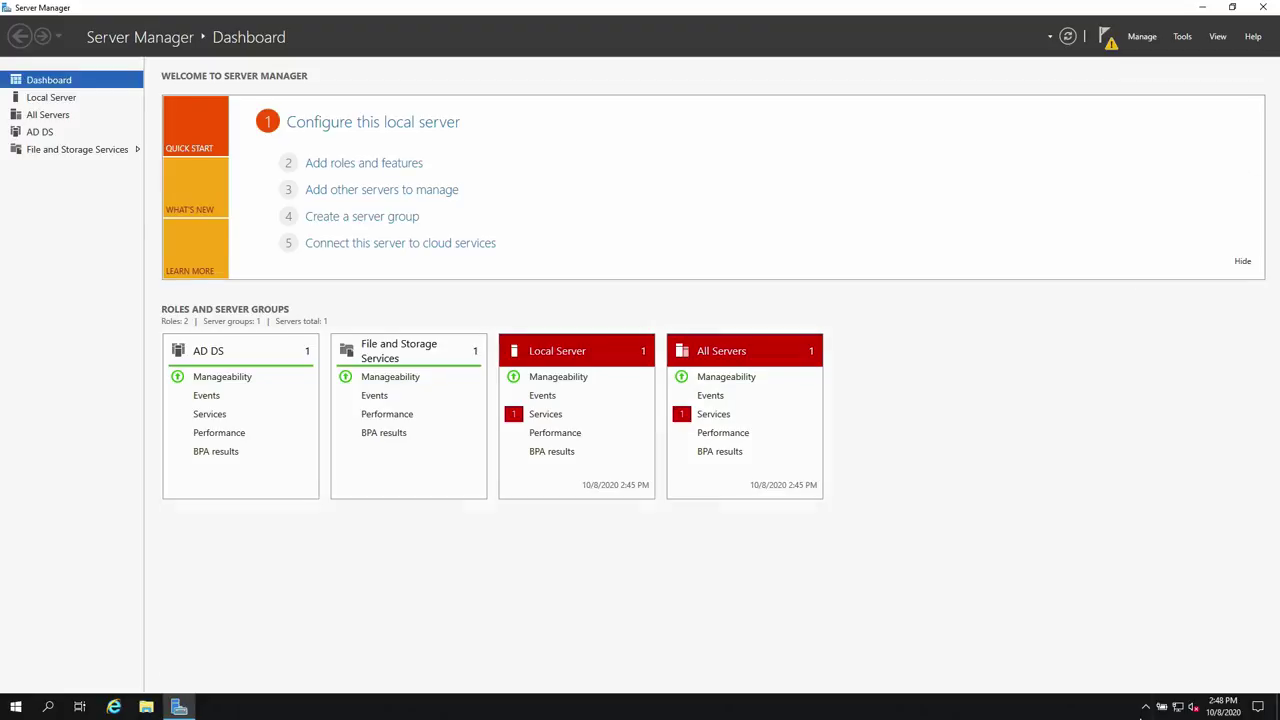
Open Network & Internet settings for Ethernet and its Change adapter options list
{"action": "mouse_move", "coordinate": [1146, 710]}
{"action": "right_click", "coordinate": [1178, 707]}
{"action": "left_click", "coordinate": [1163, 697]}
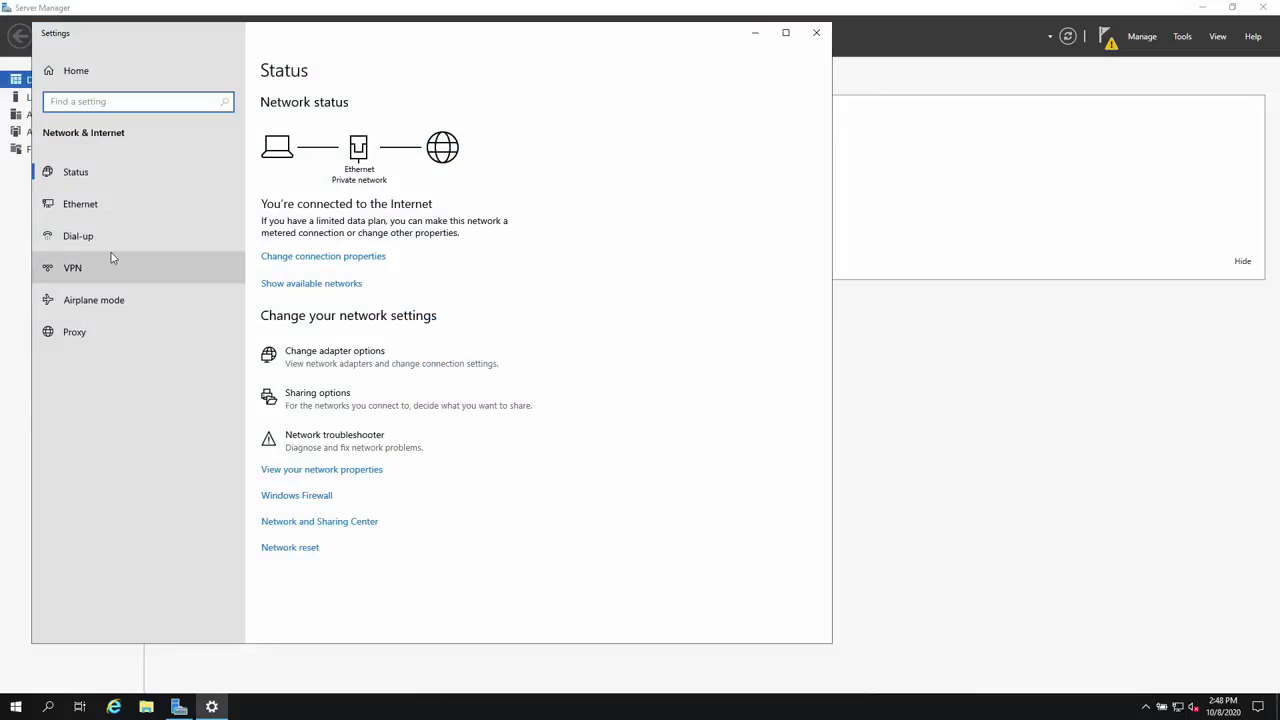
{"action": "left_click", "coordinate": [112, 200]}
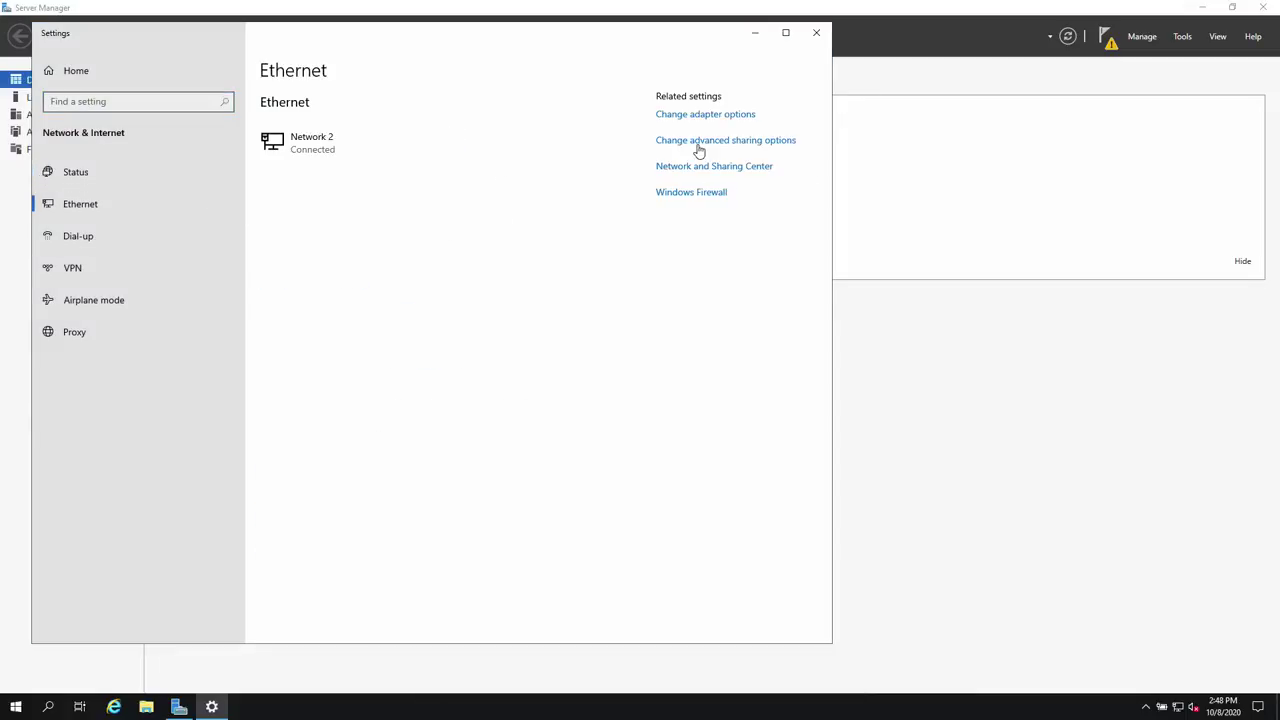
{"action": "left_click", "coordinate": [692, 118]}
Open the Ethernet adapter's Properties and untick Internet Protocol Version 6
{"action": "left_click", "coordinate": [343, 234]}
{"action": "right_click", "coordinate": [343, 234]}
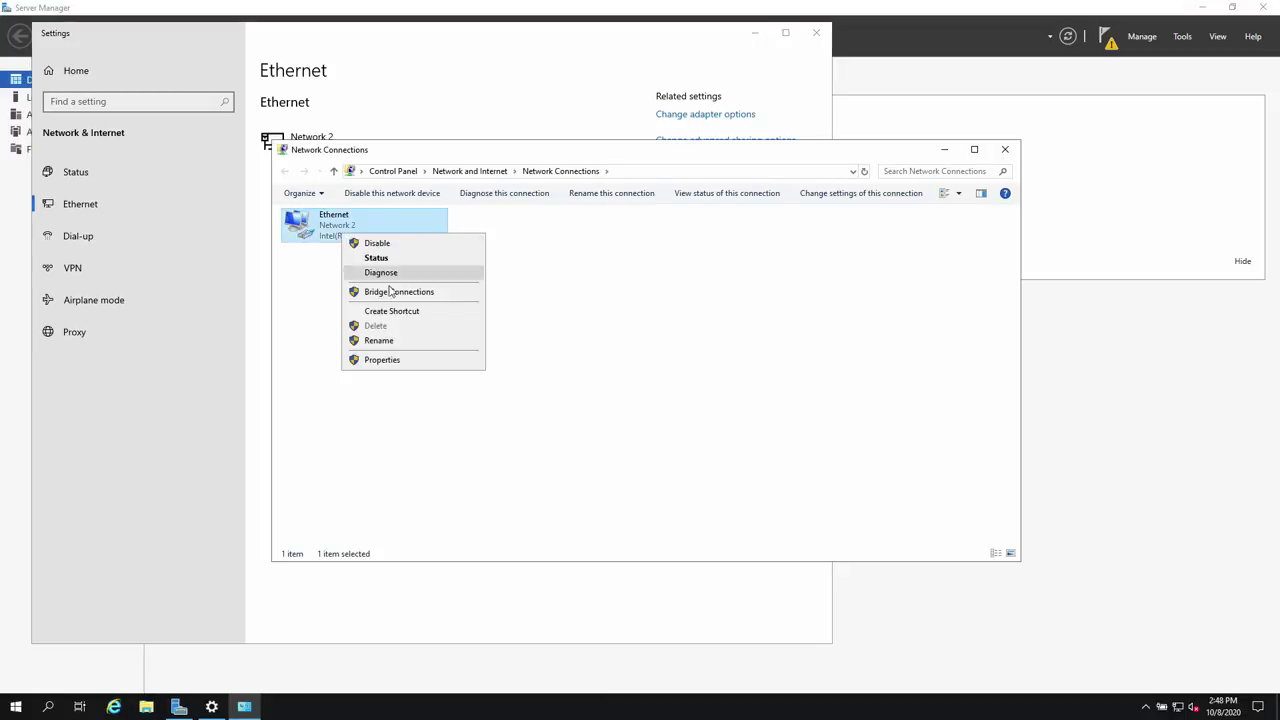
{"action": "left_click", "coordinate": [387, 360]}
{"action": "left_click_drag", "start_coordinate": [457, 206], "coordinate": [749, 208]}
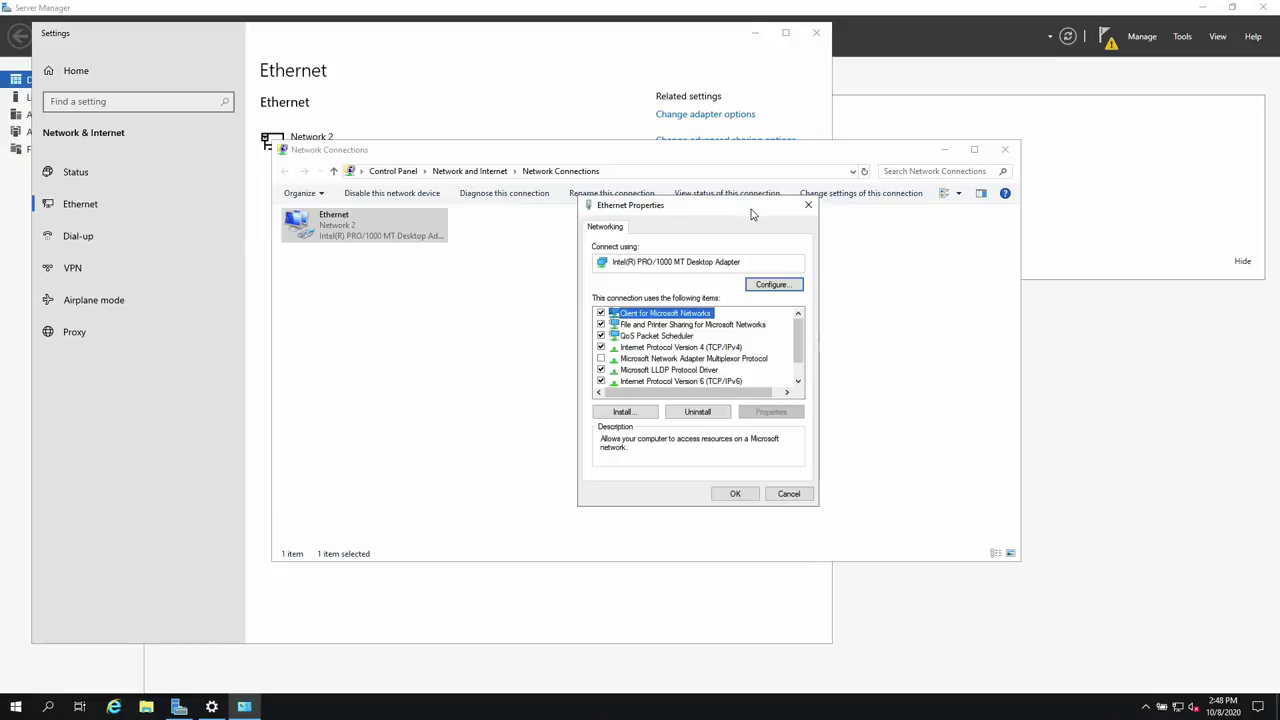
{"action": "left_click", "coordinate": [600, 382]}
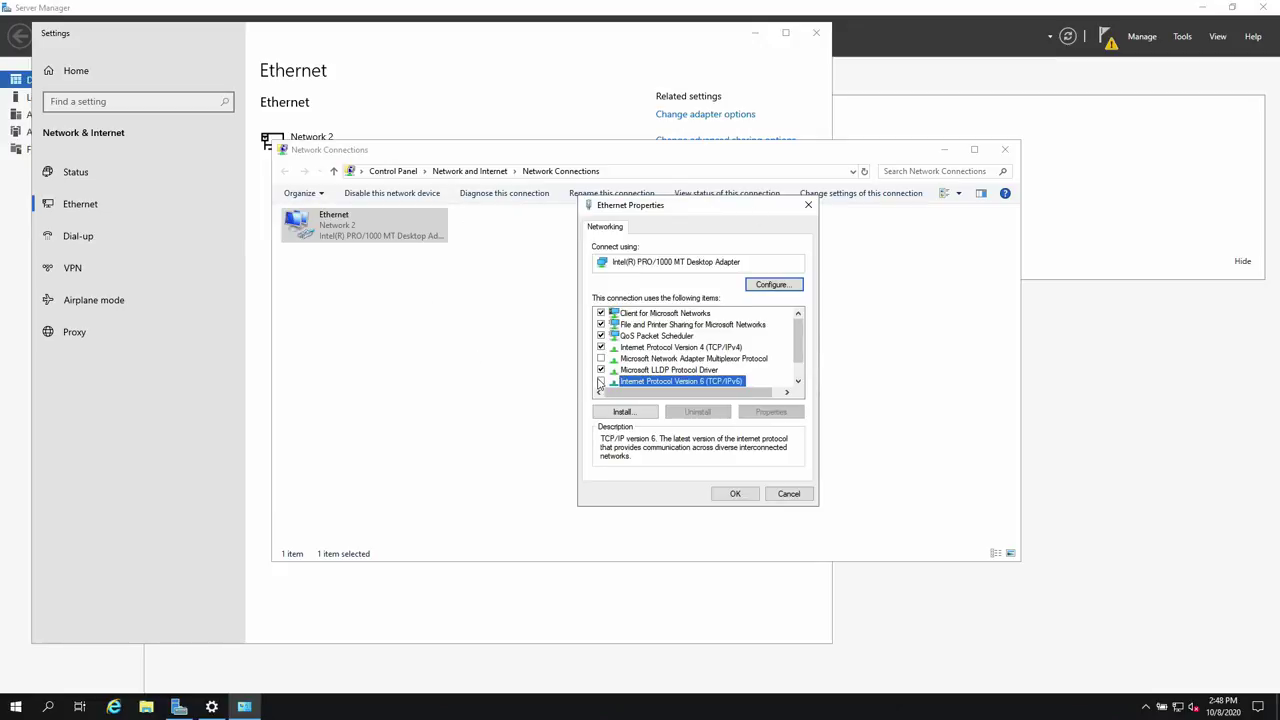
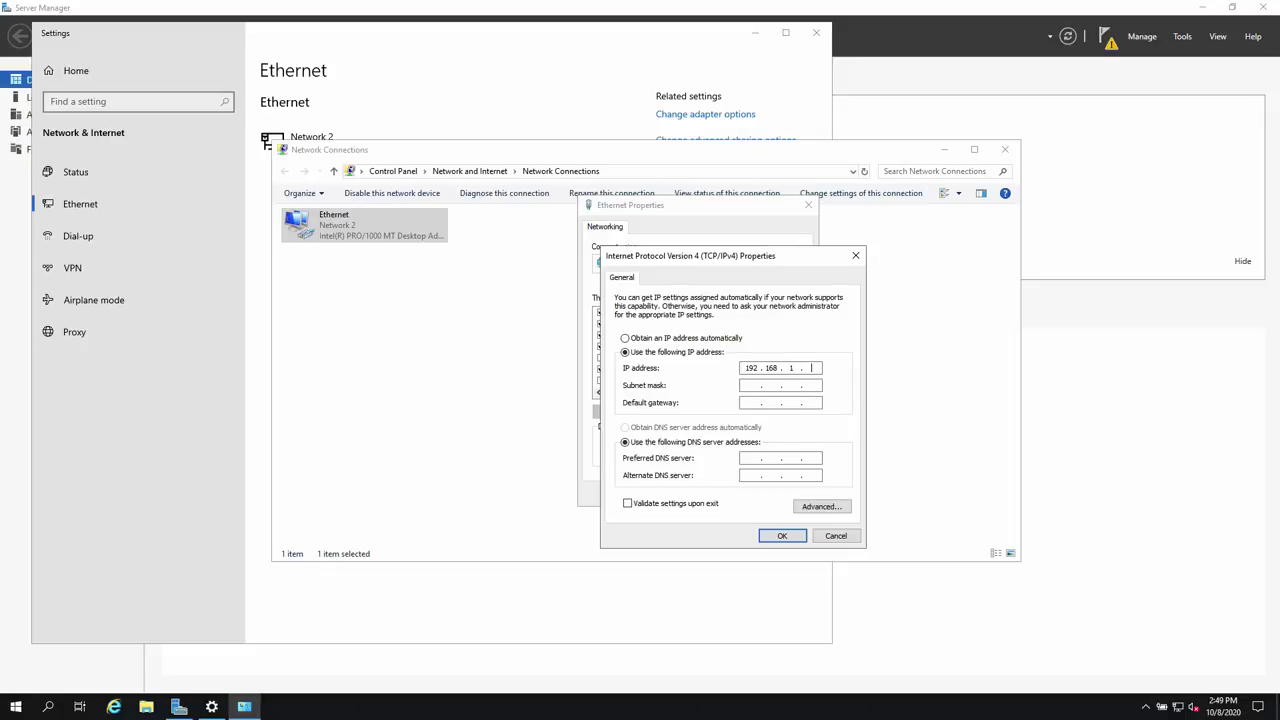
Enter IP address 192.168.1.100, auto-fill mask 255.255.255.0, and enter gateway 192.168.1.1
{"action": "left_click", "coordinate": [808, 367]}
{"action": "type", "text": "01"}
{"action": "key", "text": "Tab"}
{"action": "left_click", "coordinate": [749, 403]}
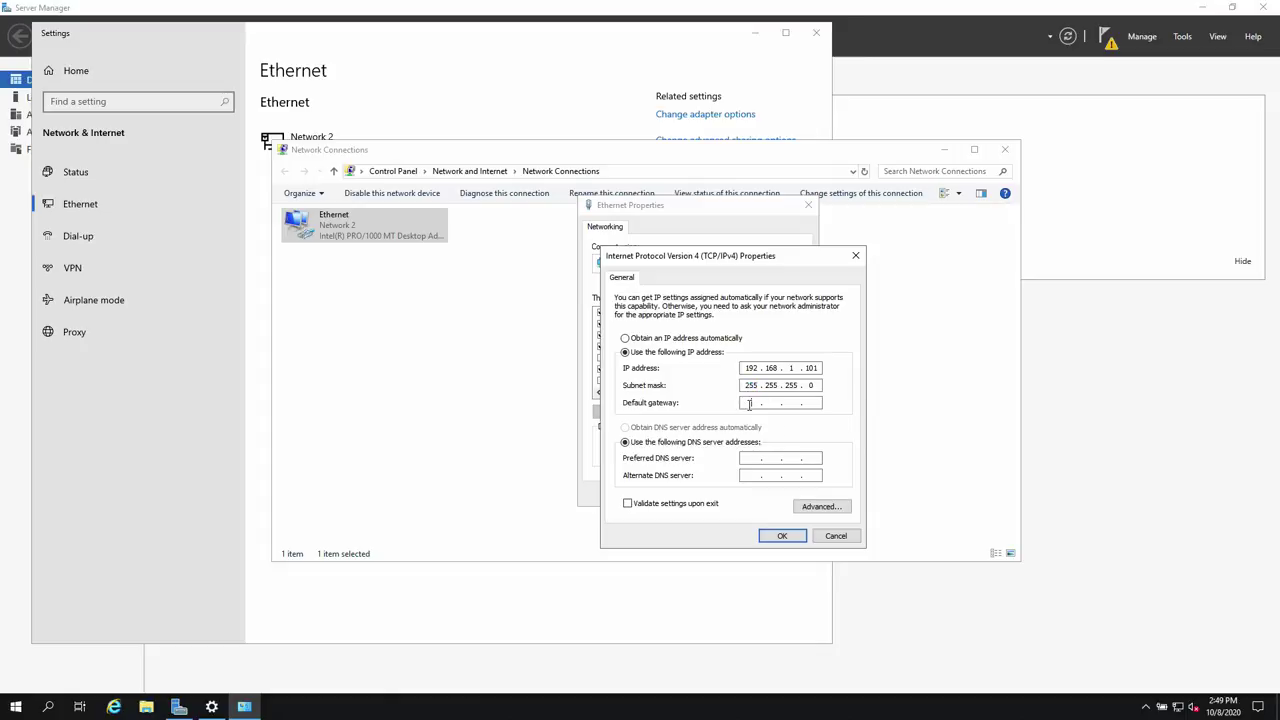
{"action": "type", "text": "1968 . 1 ."}
{"action": "type", "text": "168 . 1"}
Enter preferred DNS 192.168.1.100, fix the IP and DNS endings, and confirm the settings
{"action": "left_click", "coordinate": [748, 458]}
{"action": "type", "text": "2"}
{"action": "type", "text": "01"}
{"action": "left_click", "coordinate": [818, 368]}
{"action": "type", "text": "00"}
{"action": "left_click", "coordinate": [817, 458]}
{"action": "left_click", "coordinate": [777, 537]}
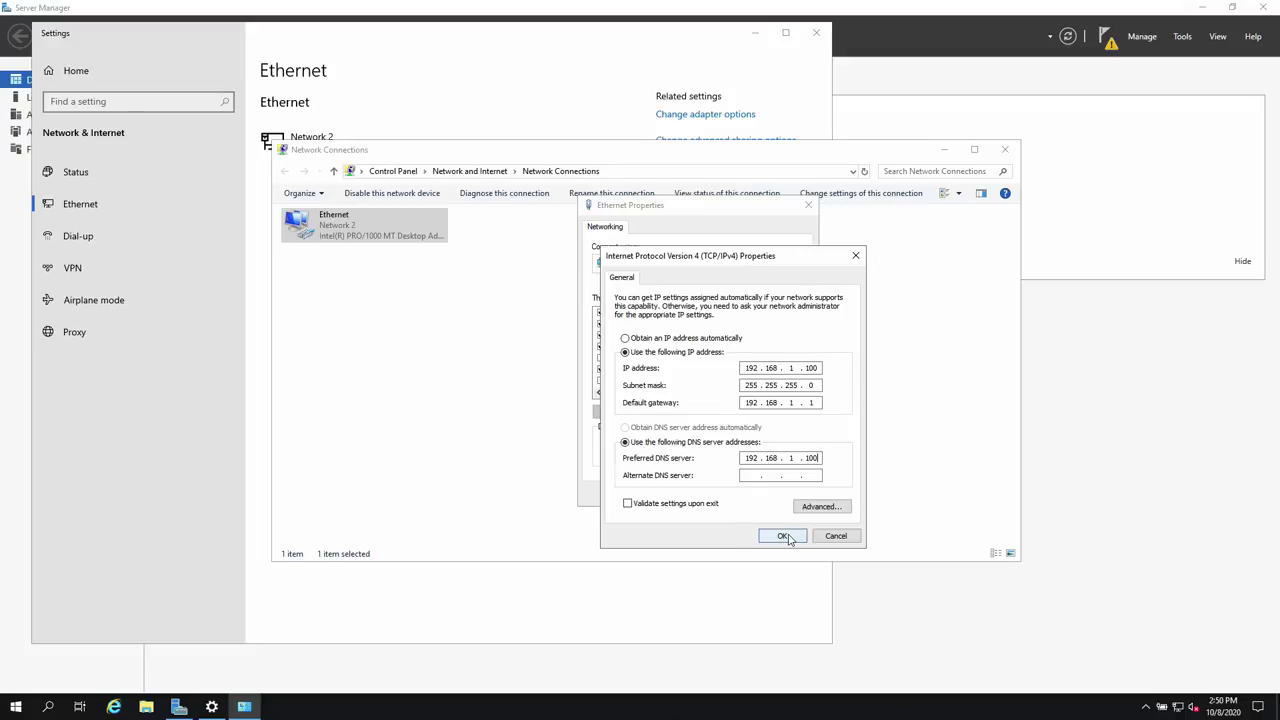
Save the static IPv4 settings and close the Ethernet properties
{"action": "left_click", "coordinate": [786, 536]}
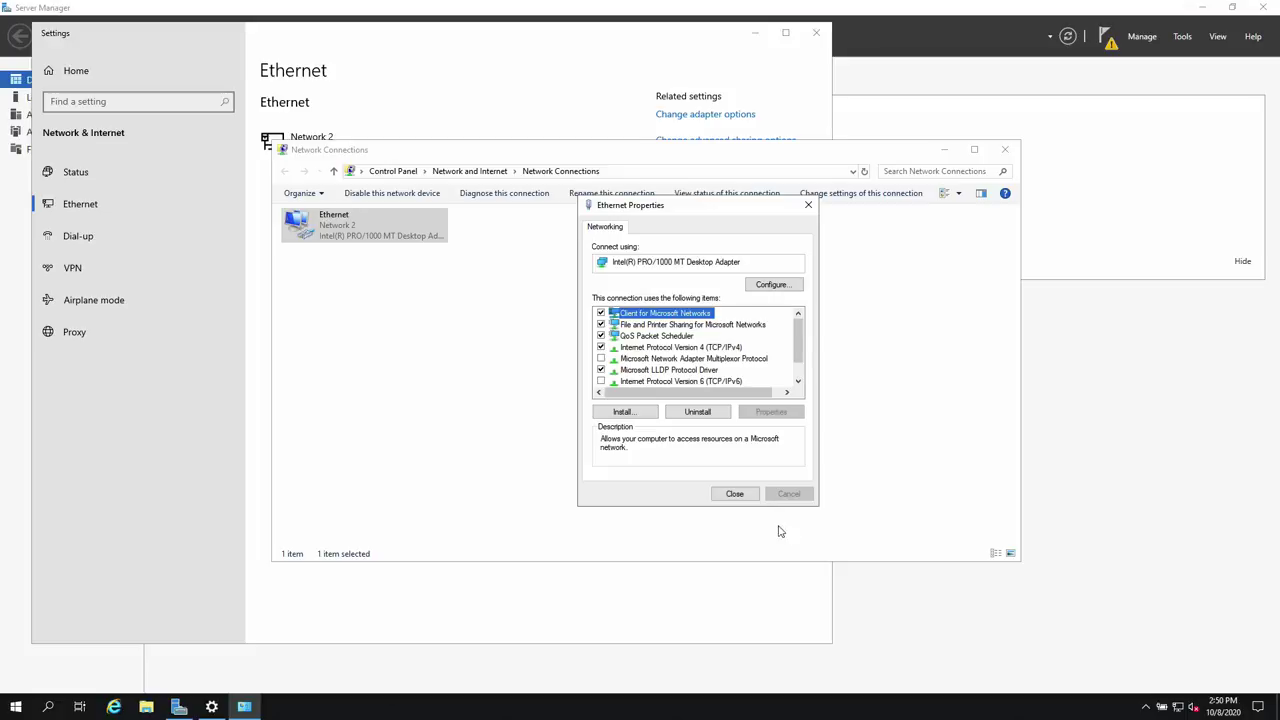
{"action": "left_click", "coordinate": [735, 496]}
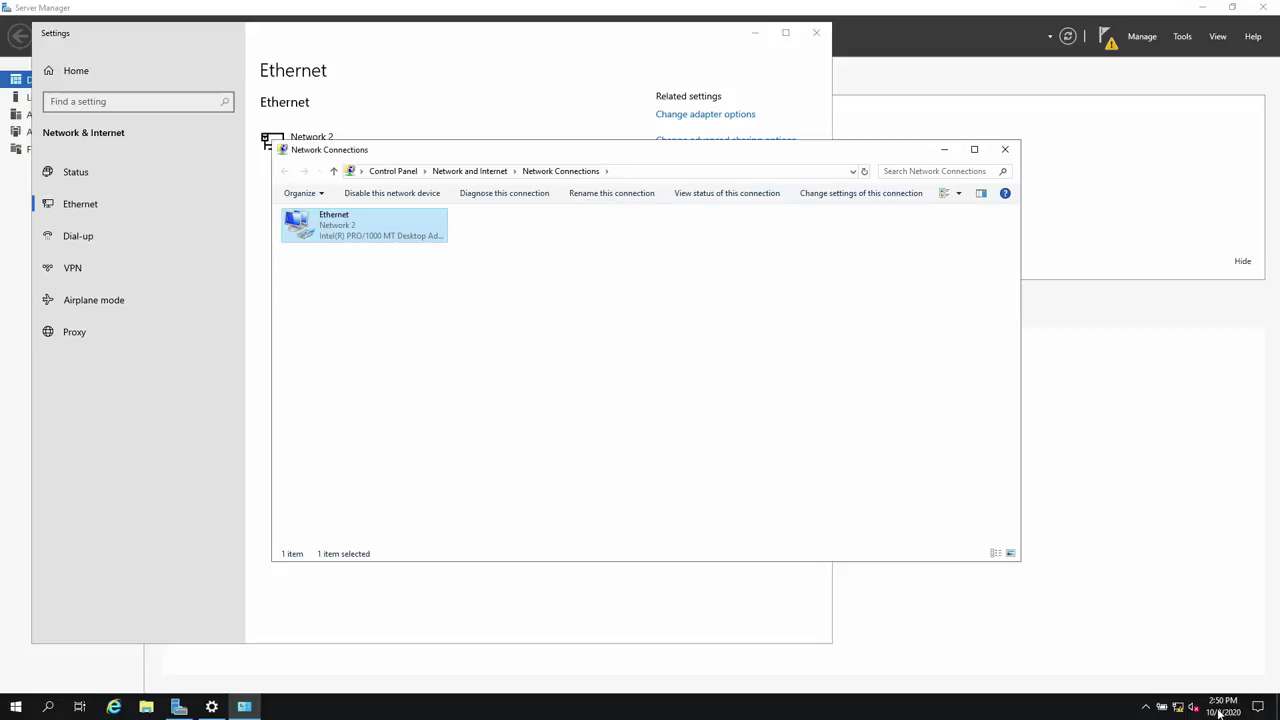
{"action": "mouse_move", "coordinate": [1184, 710]}
Reopen the Ethernet adapter's IPv4 properties to verify the static addresses were kept
{"action": "right_click", "coordinate": [325, 229]}
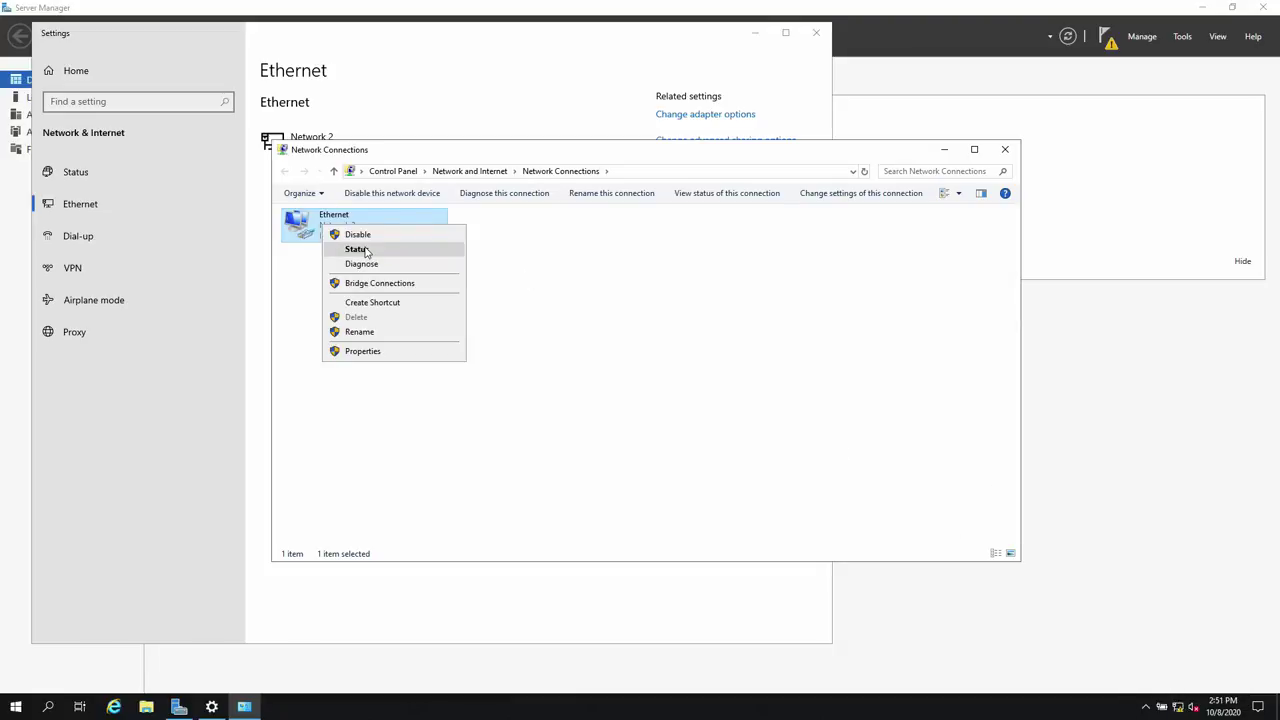
{"action": "left_click", "coordinate": [362, 250]}
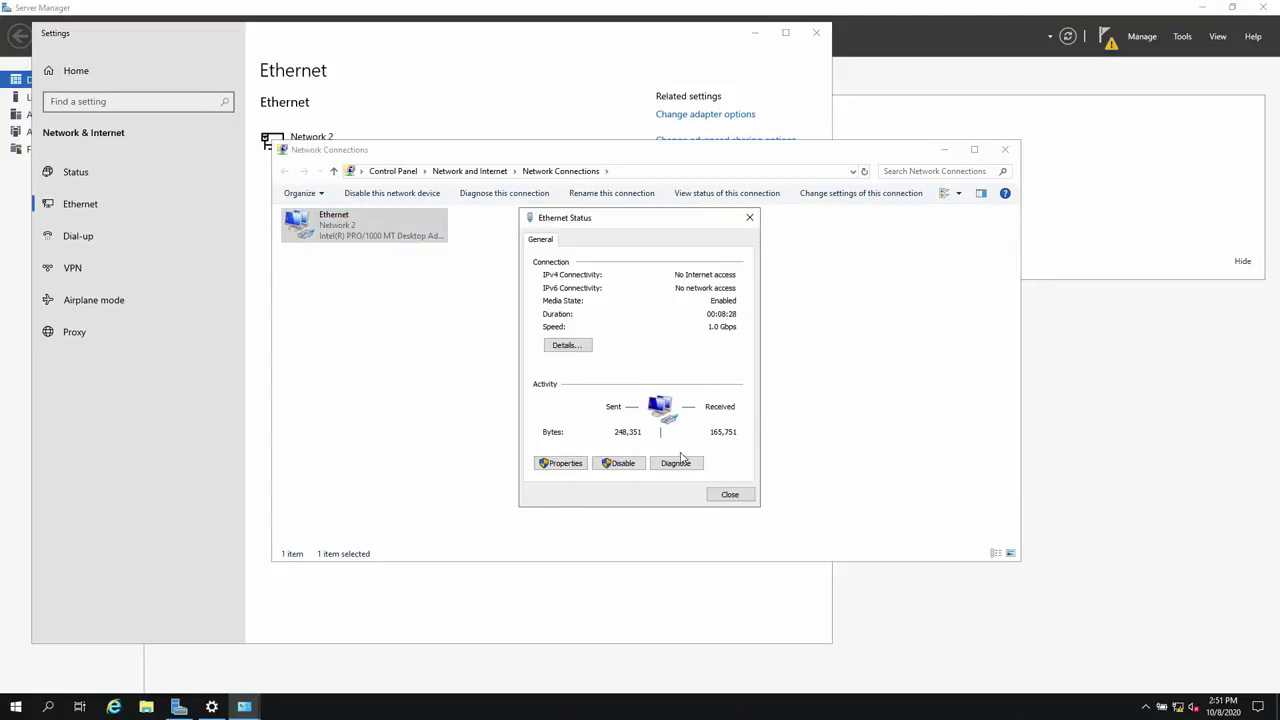
{"action": "left_click", "coordinate": [565, 464]}
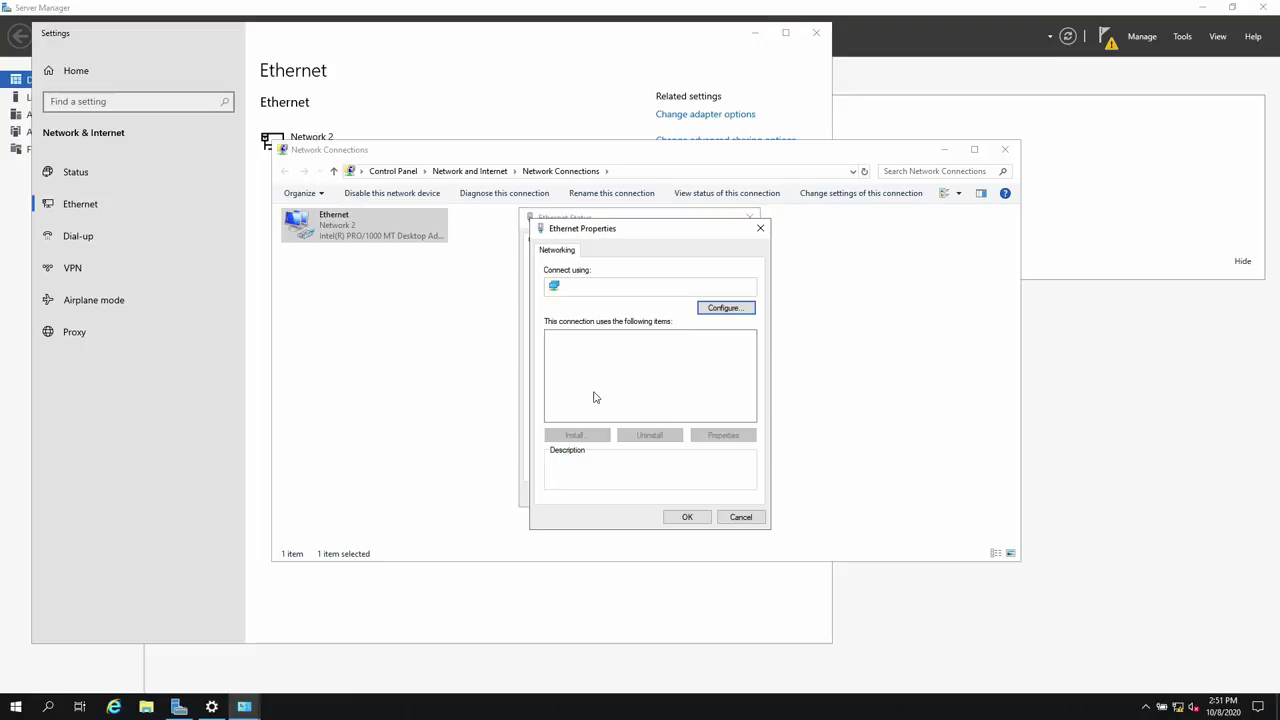
{"action": "left_click", "coordinate": [658, 371]}
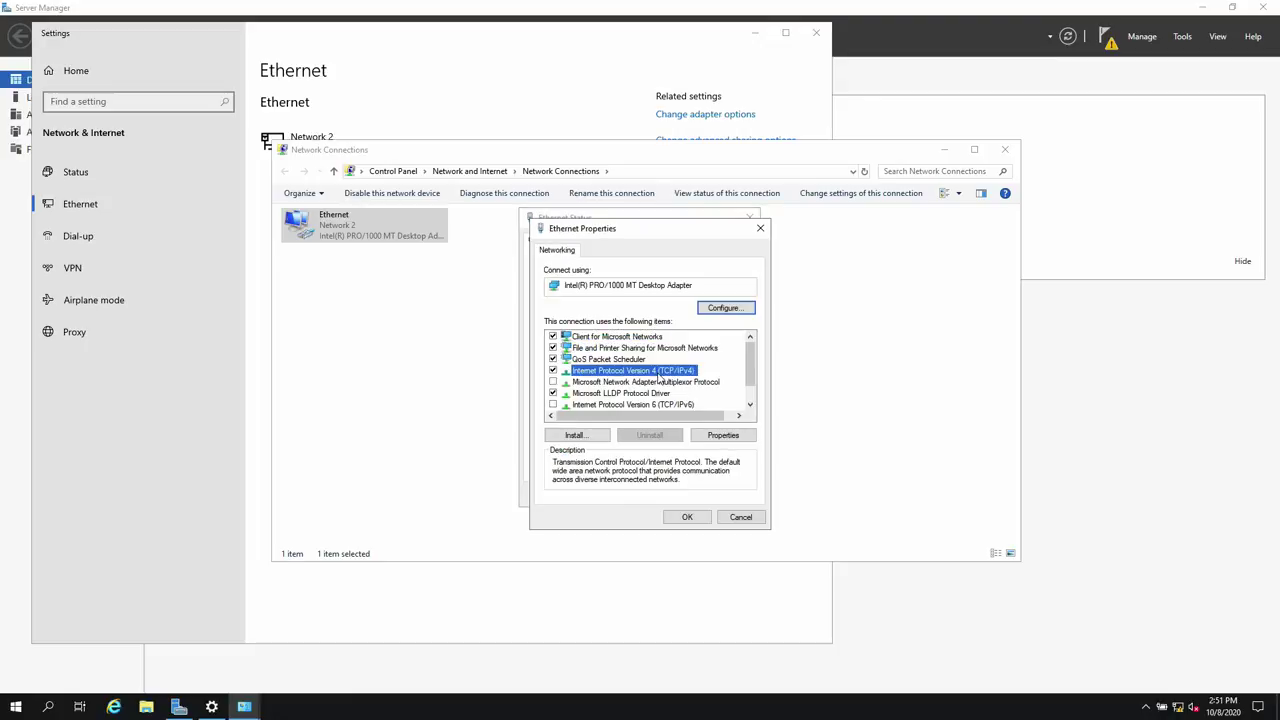
{"action": "left_click", "coordinate": [729, 437]}
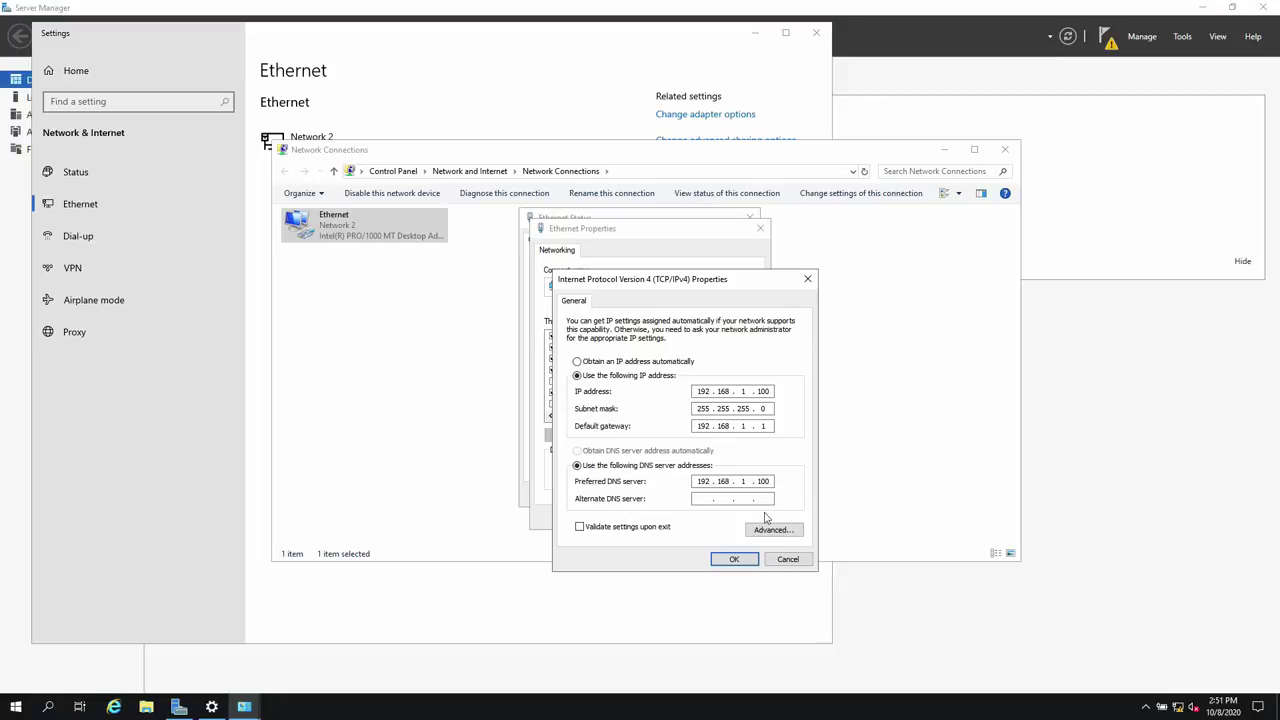
Close the IPv4, Ethernet properties, Ethernet status and Network Connections windows
{"action": "left_click", "coordinate": [737, 562]}
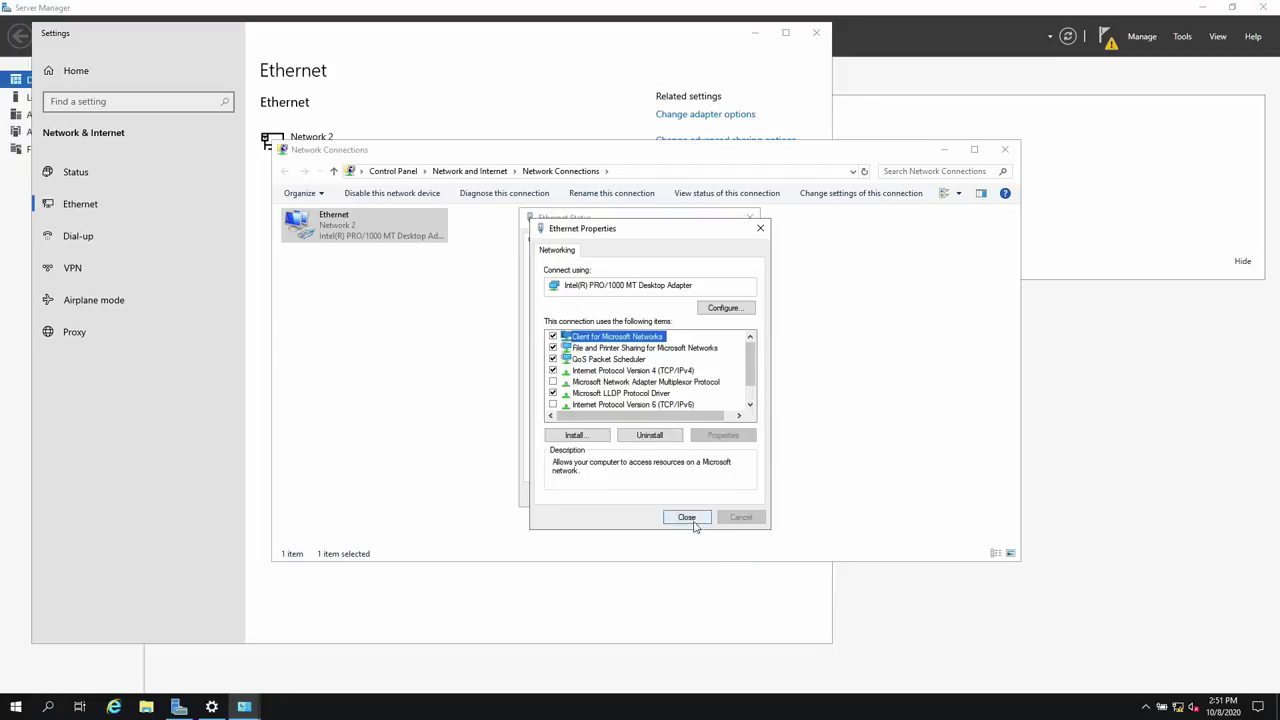
{"action": "left_click", "coordinate": [684, 517]}
{"action": "left_click", "coordinate": [730, 494]}
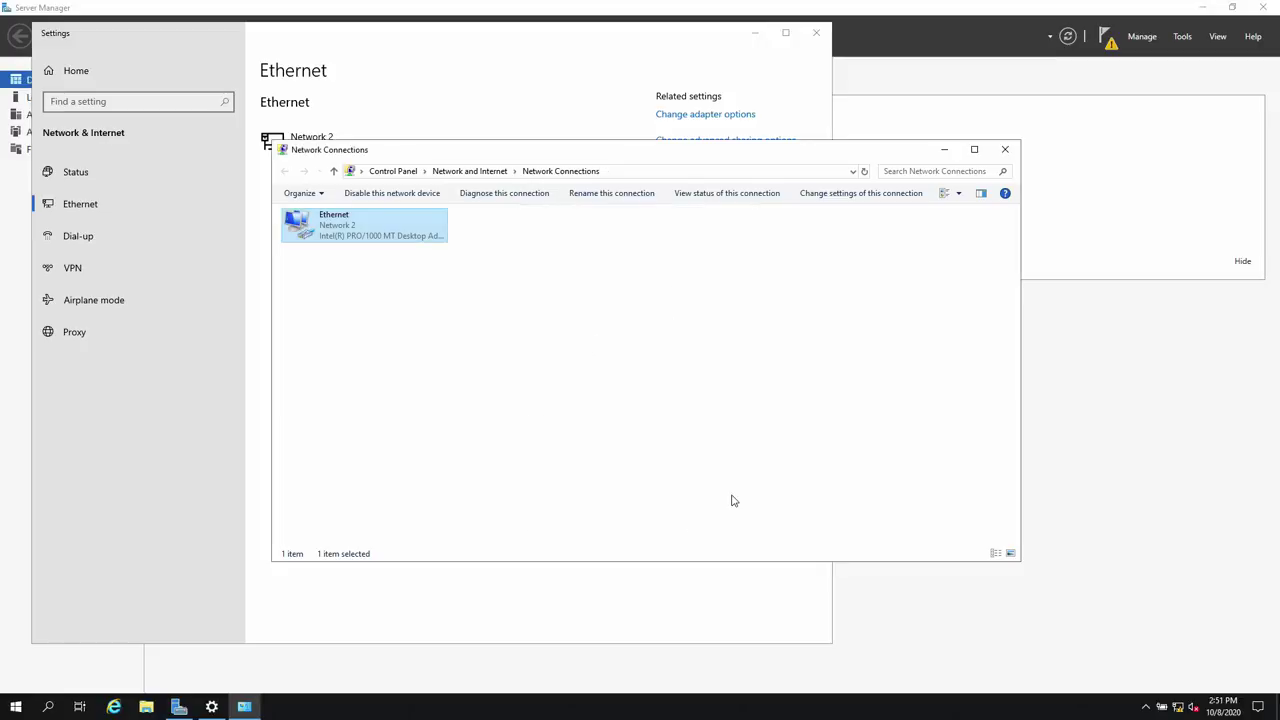
{"action": "left_click", "coordinate": [1005, 149]}
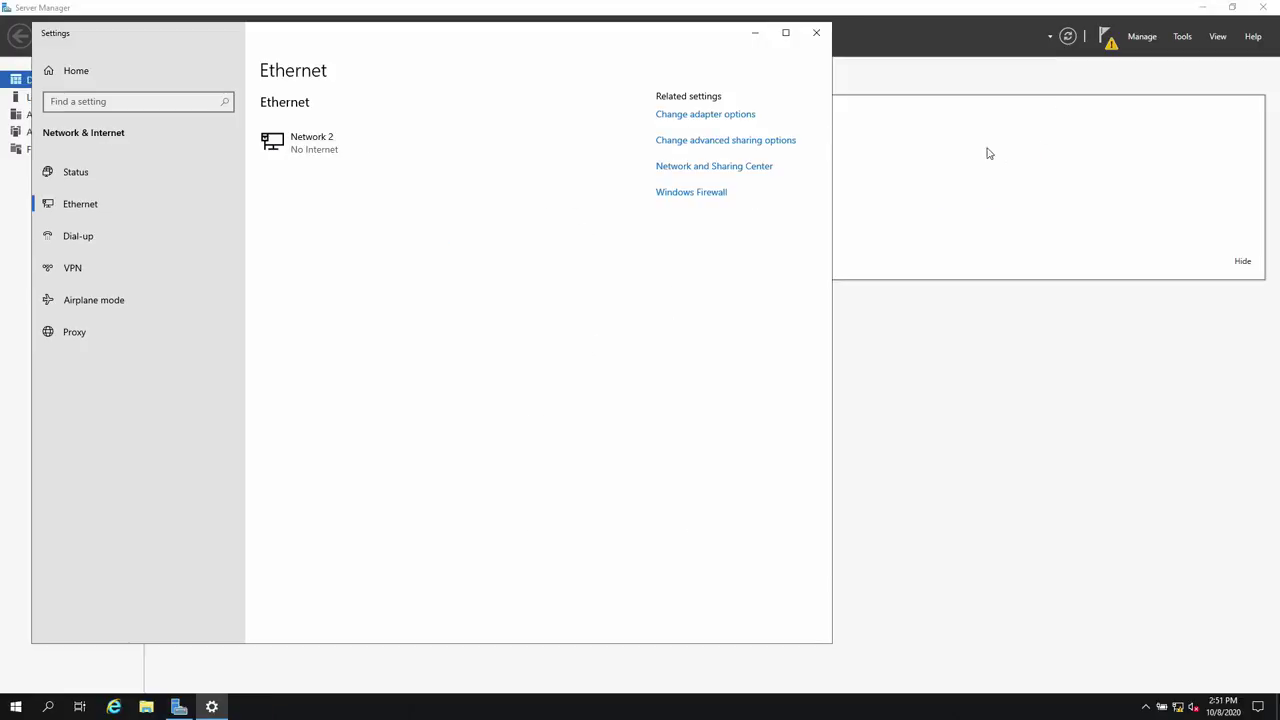
Close Settings and launch 'Promote this server to a domain controller' from Server Manager's notifications
{"action": "left_click", "coordinate": [818, 33]}
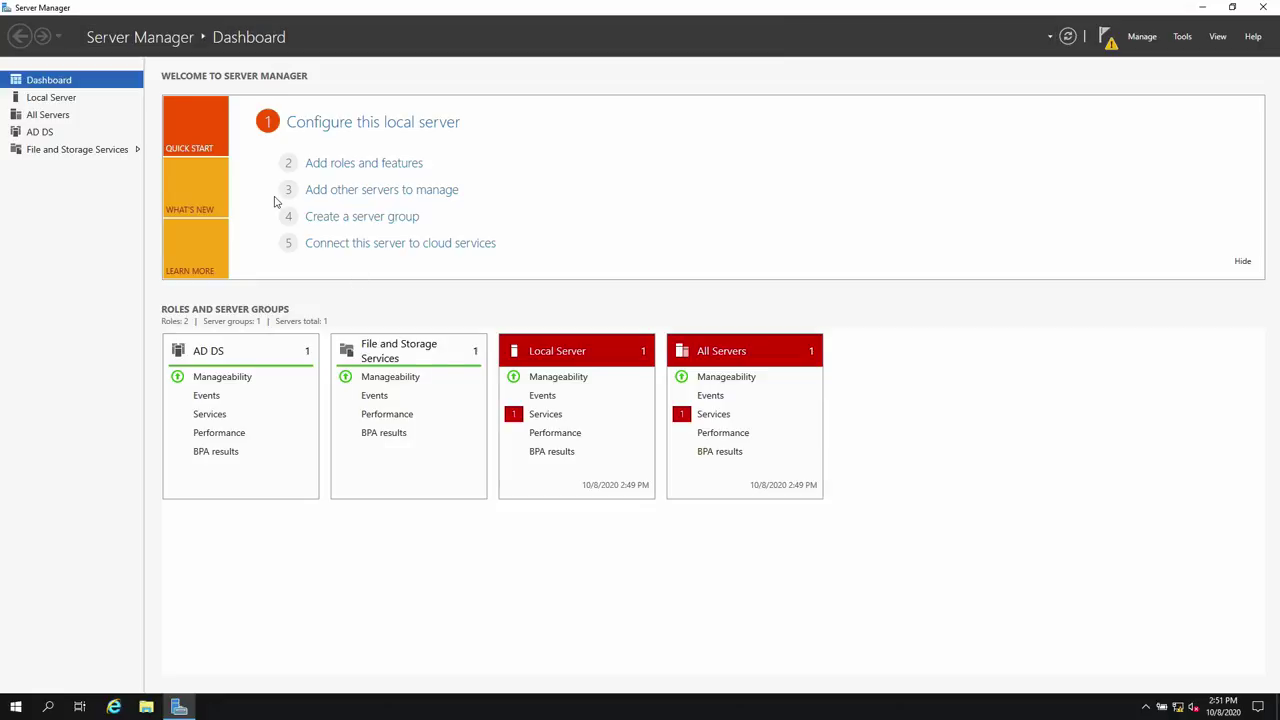
{"action": "left_click", "coordinate": [1138, 37]}
{"action": "left_click", "coordinate": [1107, 37]}
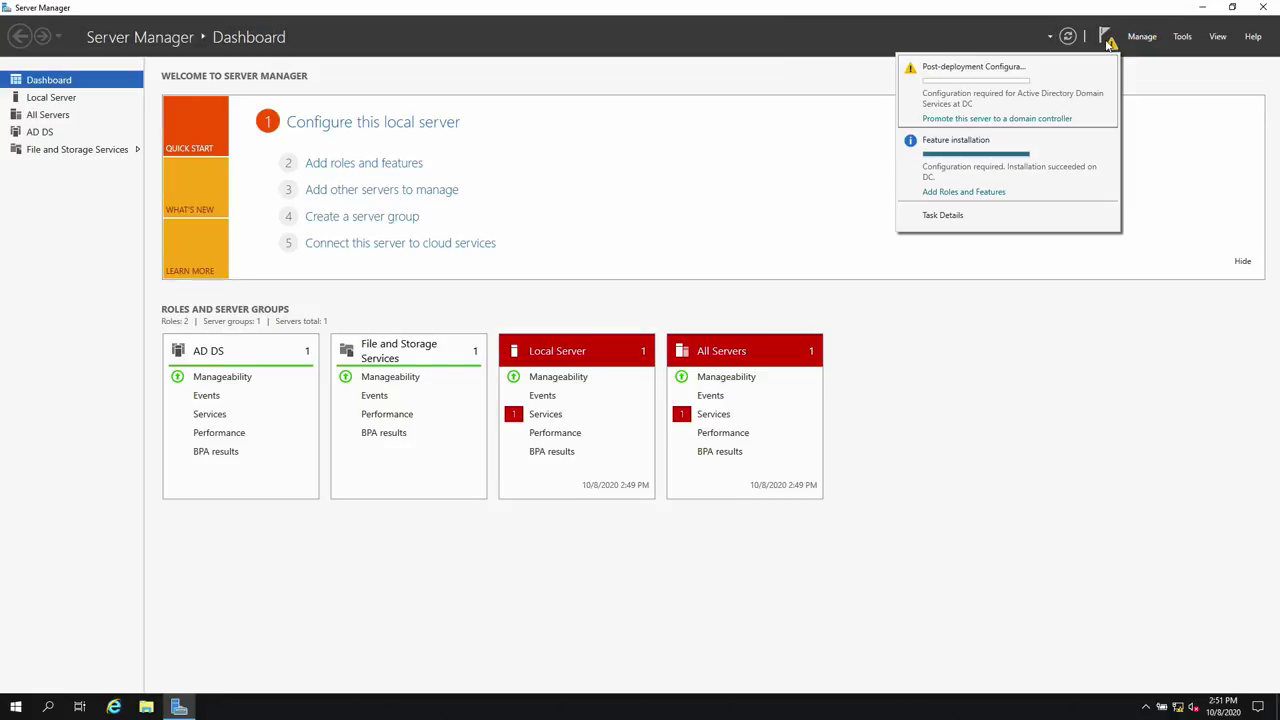
{"action": "left_click", "coordinate": [982, 119]}
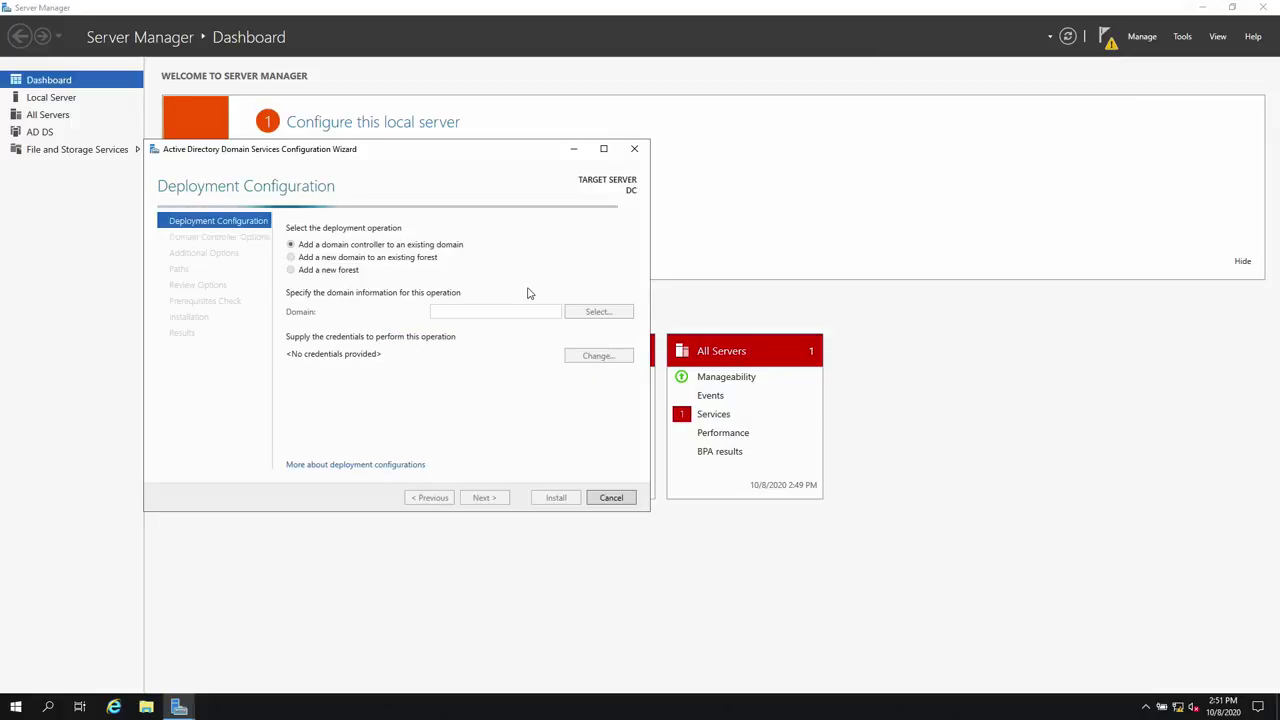
Choose a new forest with root domain name KTG.local and continue
{"action": "left_click", "coordinate": [312, 272]}
{"action": "left_click", "coordinate": [496, 310]}
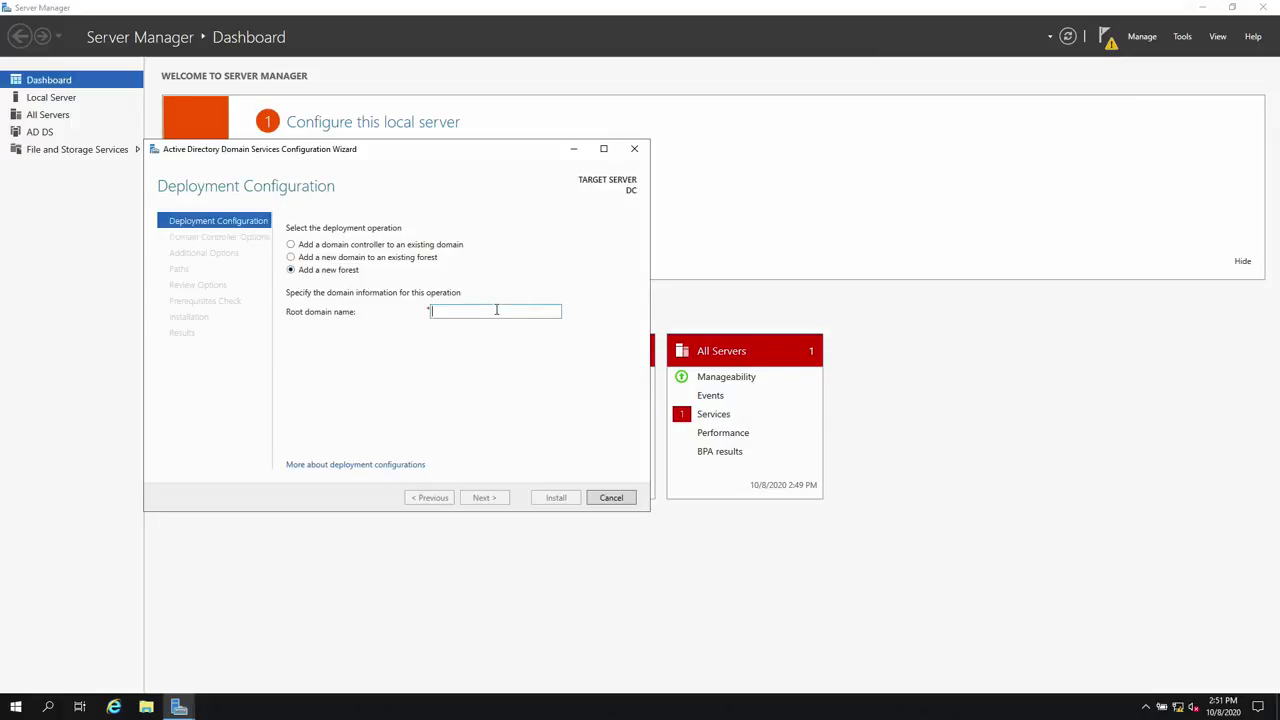
{"action": "type", "text": "k"}
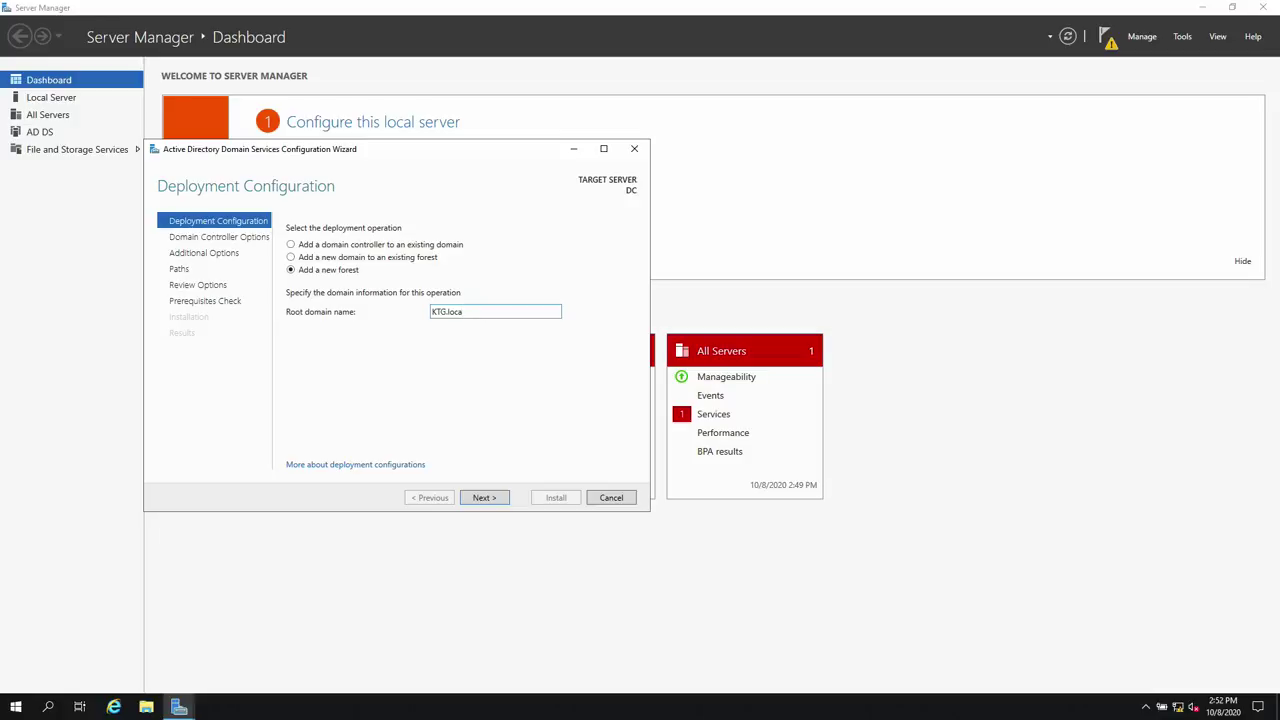
{"action": "left_click", "coordinate": [494, 500]}
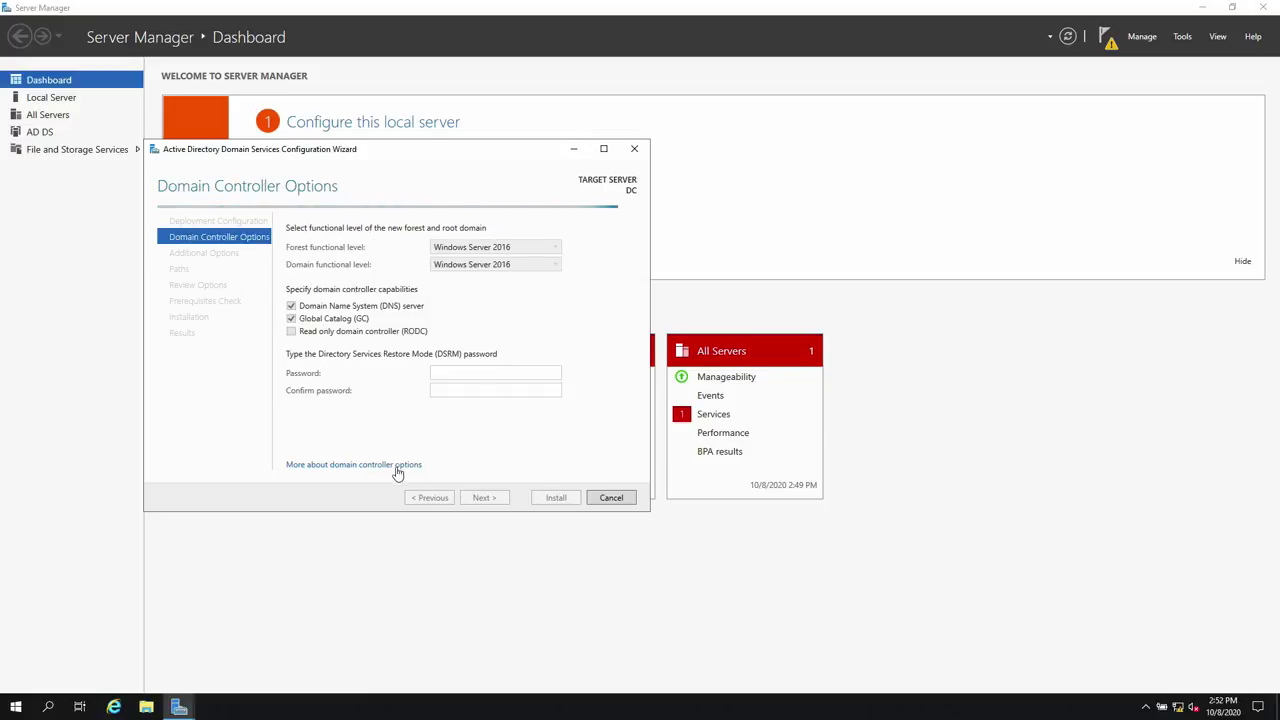
Enter and confirm the Directory Services Restore Mode password
{"action": "left_click", "coordinate": [465, 370]}
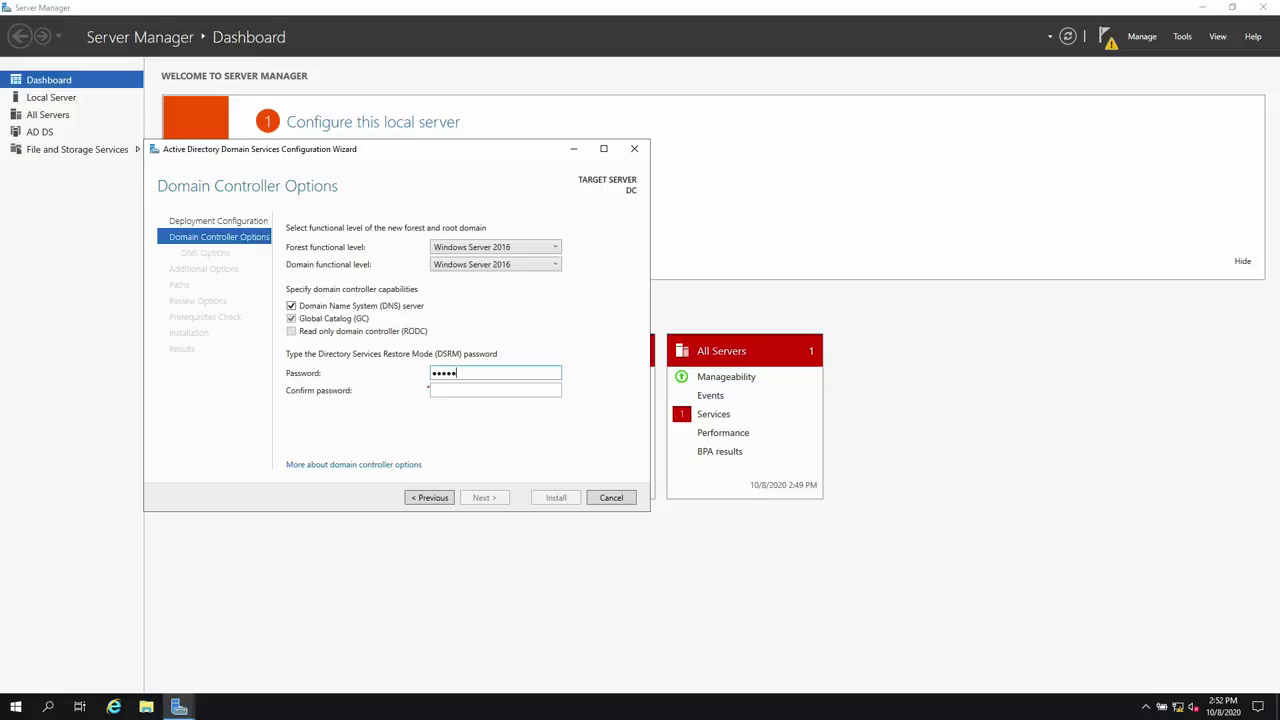
{"action": "key", "text": "Tab"}
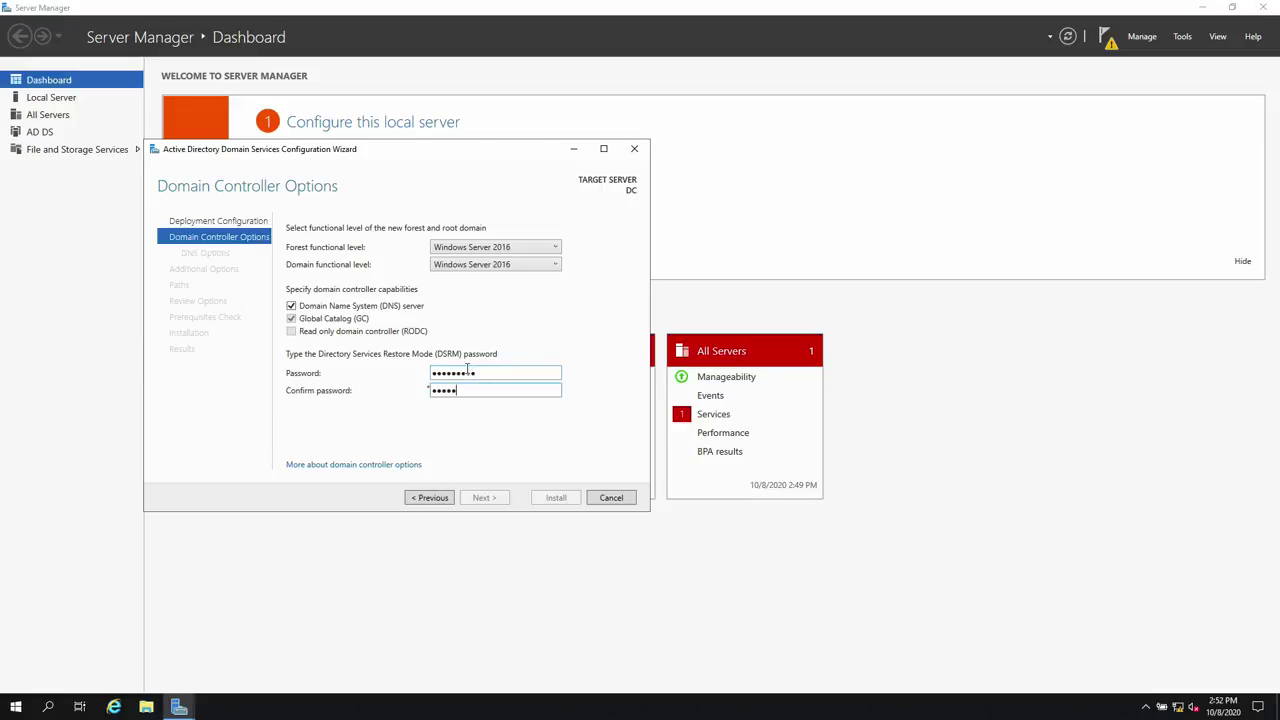
{"action": "type", "text": "•••••••••"}
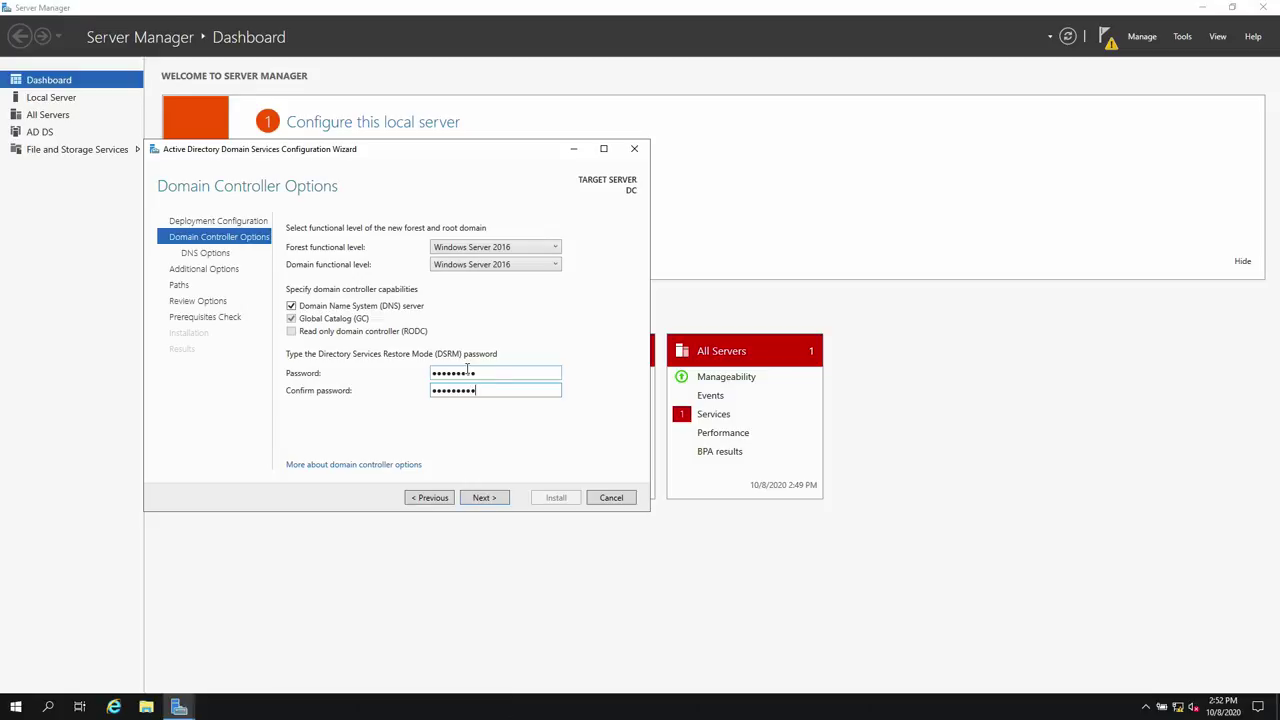
{"action": "left_click", "coordinate": [484, 497]}
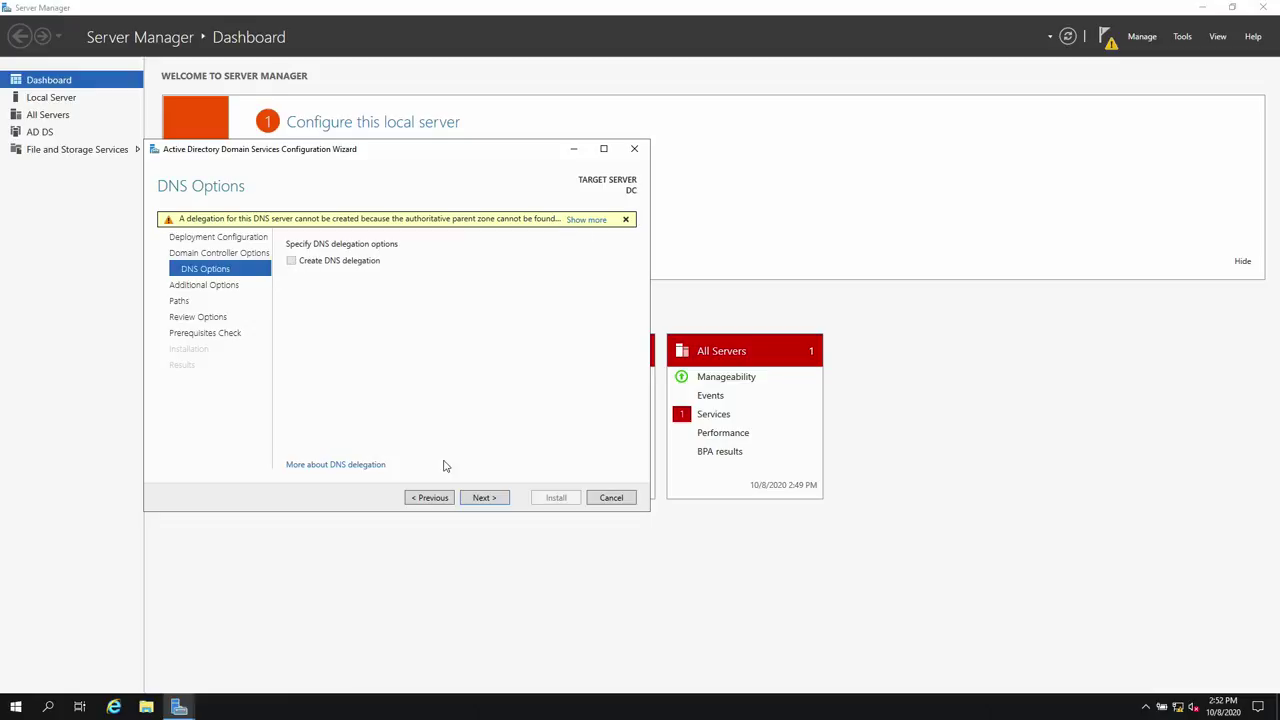
Accept the DNS options, NetBIOS name KTG and default database and log paths
{"action": "left_click", "coordinate": [484, 497]}
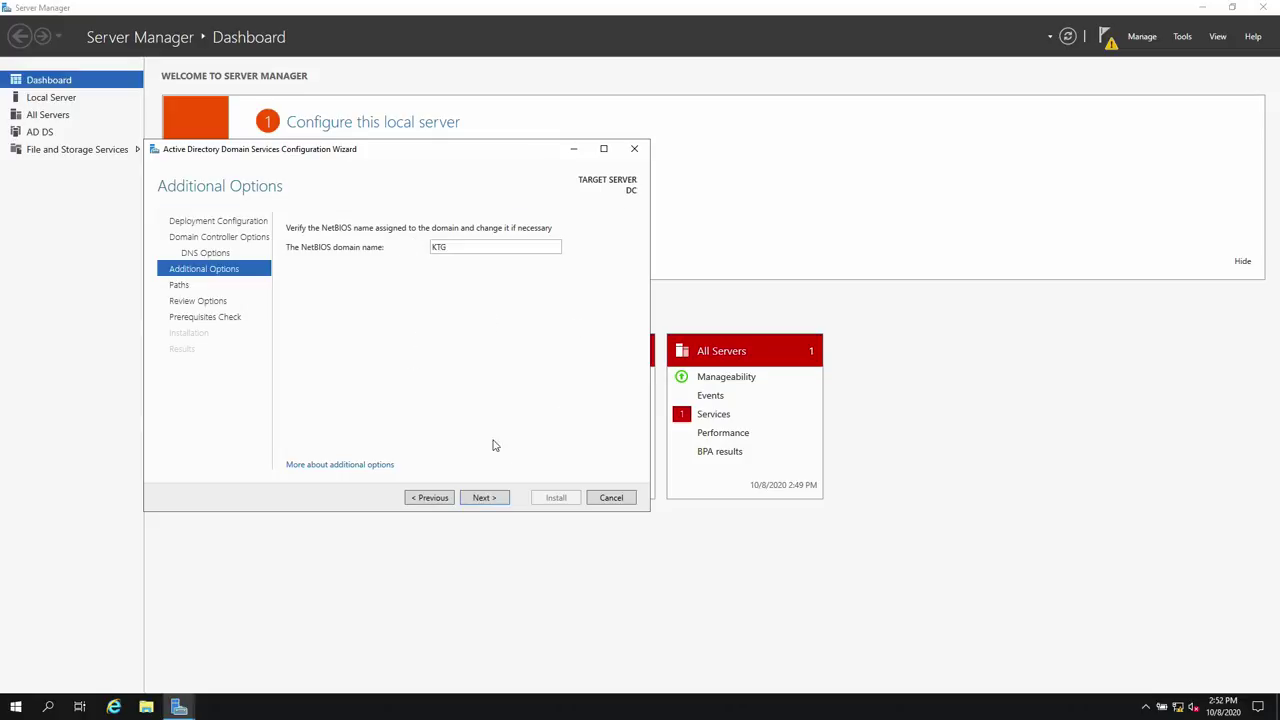
{"action": "left_click", "coordinate": [481, 497]}
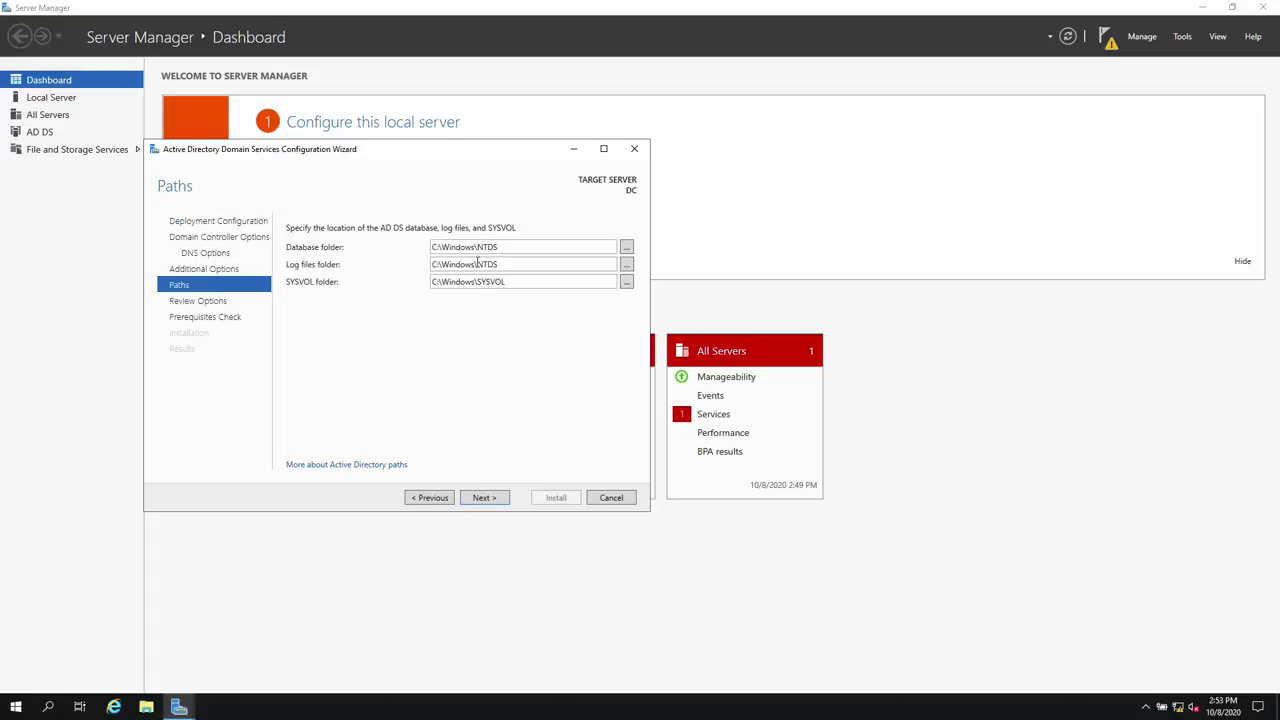
{"action": "left_click", "coordinate": [484, 497]}
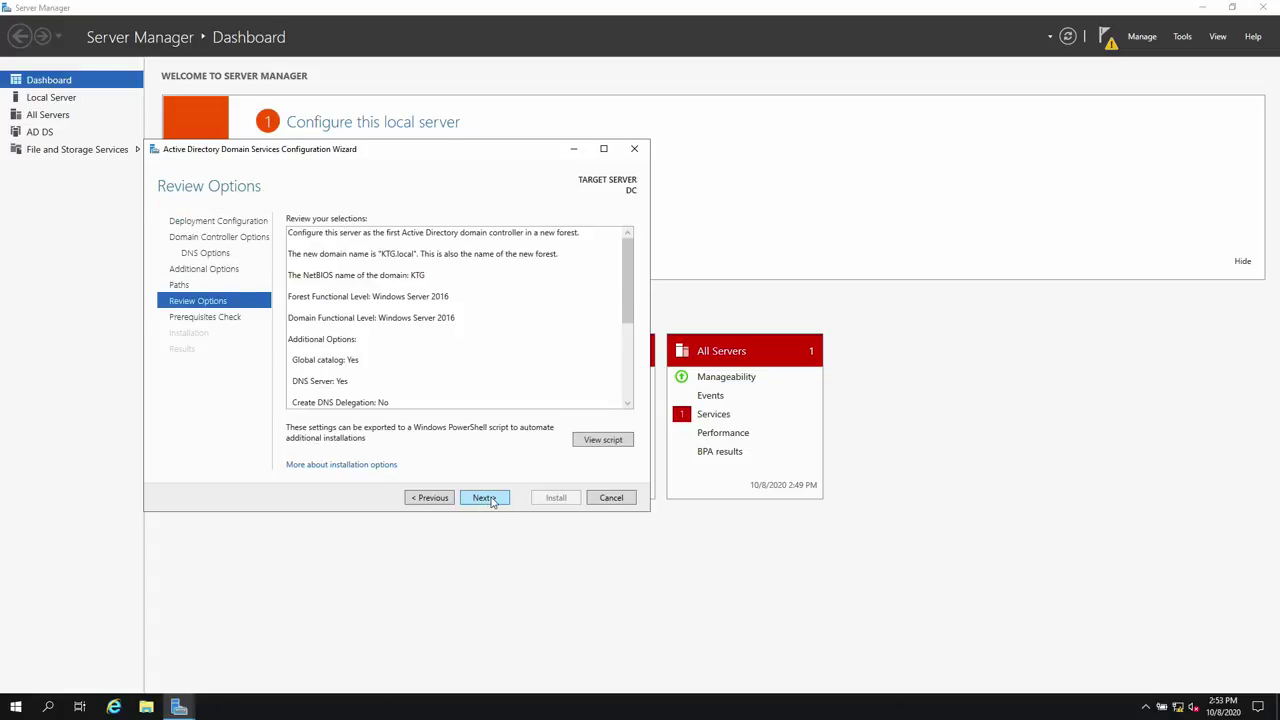
Pass the prerequisite check, start installing the domain controller, and open the Start menu
{"action": "left_click", "coordinate": [485, 497]}
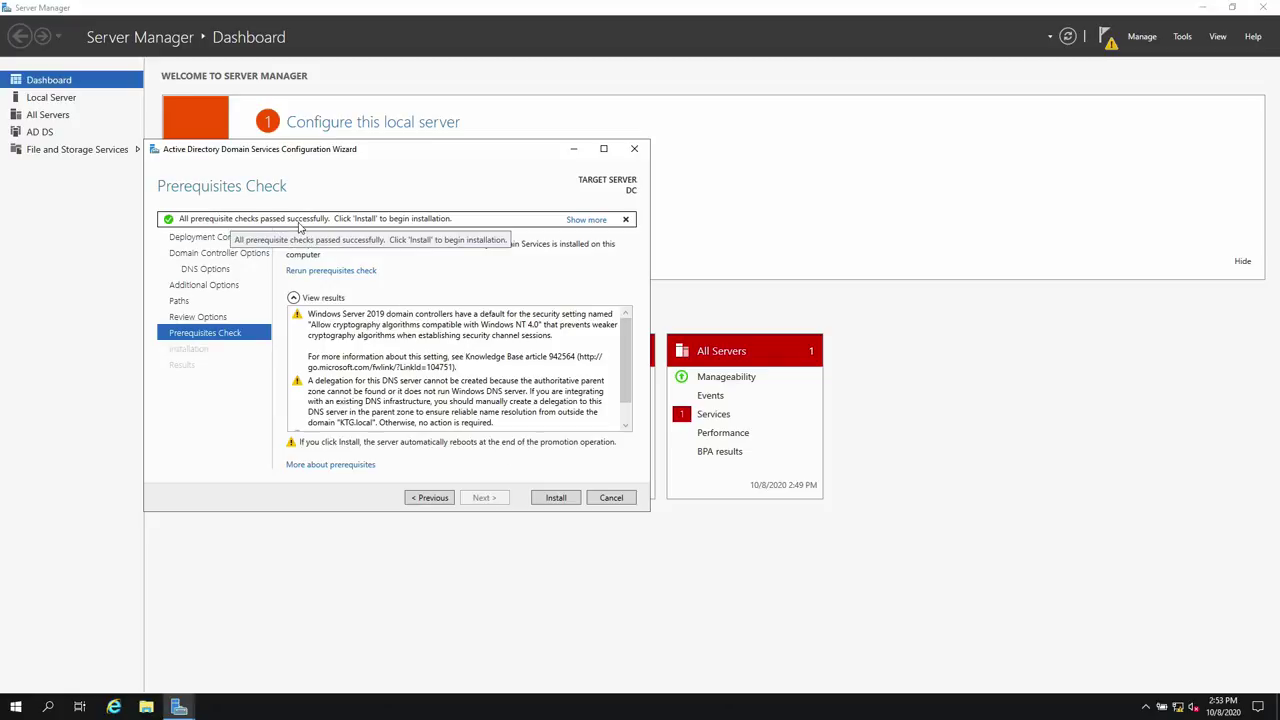
{"action": "left_click", "coordinate": [556, 497]}
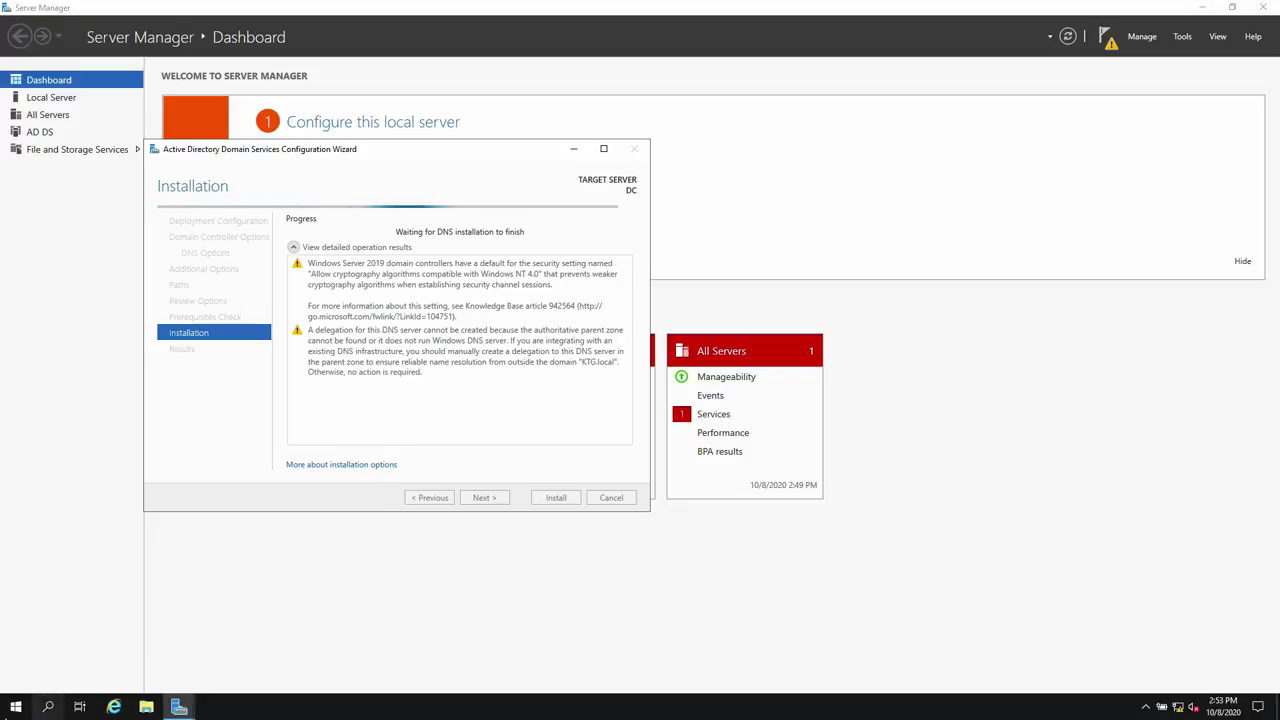
{"action": "left_click", "coordinate": [20, 707]}
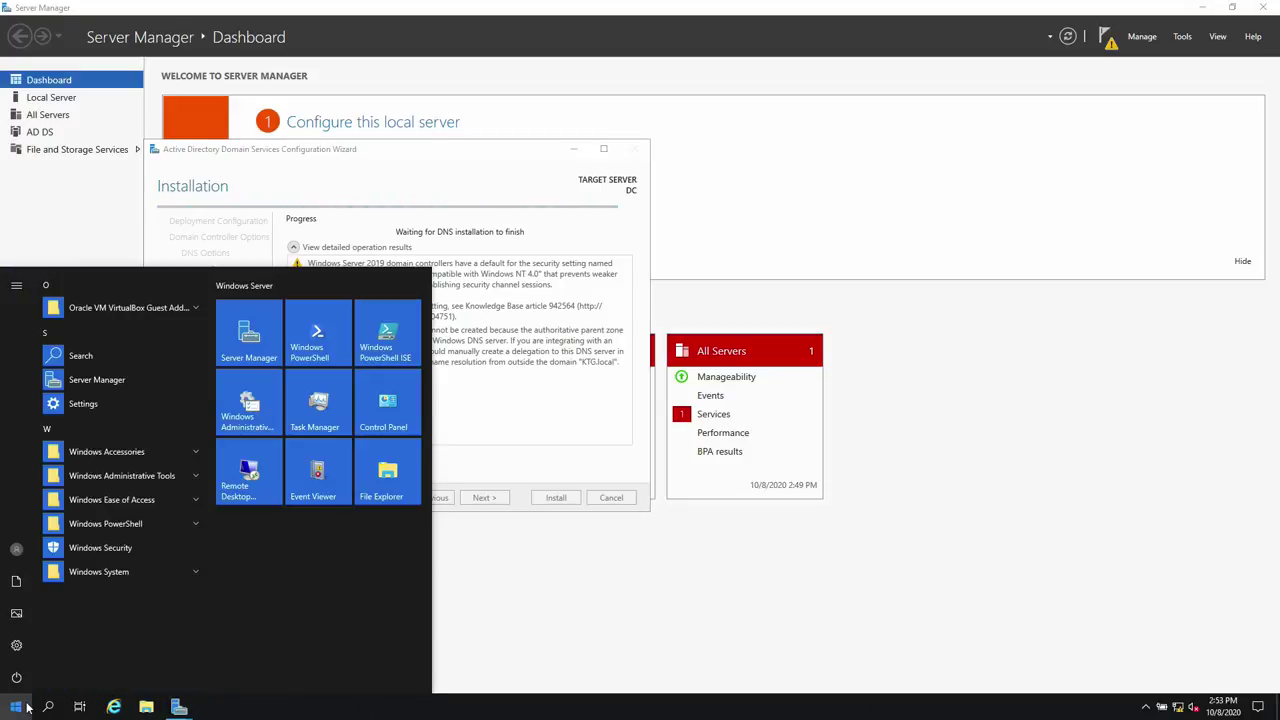
Turn off Windows Defender Firewall for private and public networks, then close its window
{"action": "type", "text": "fire"}
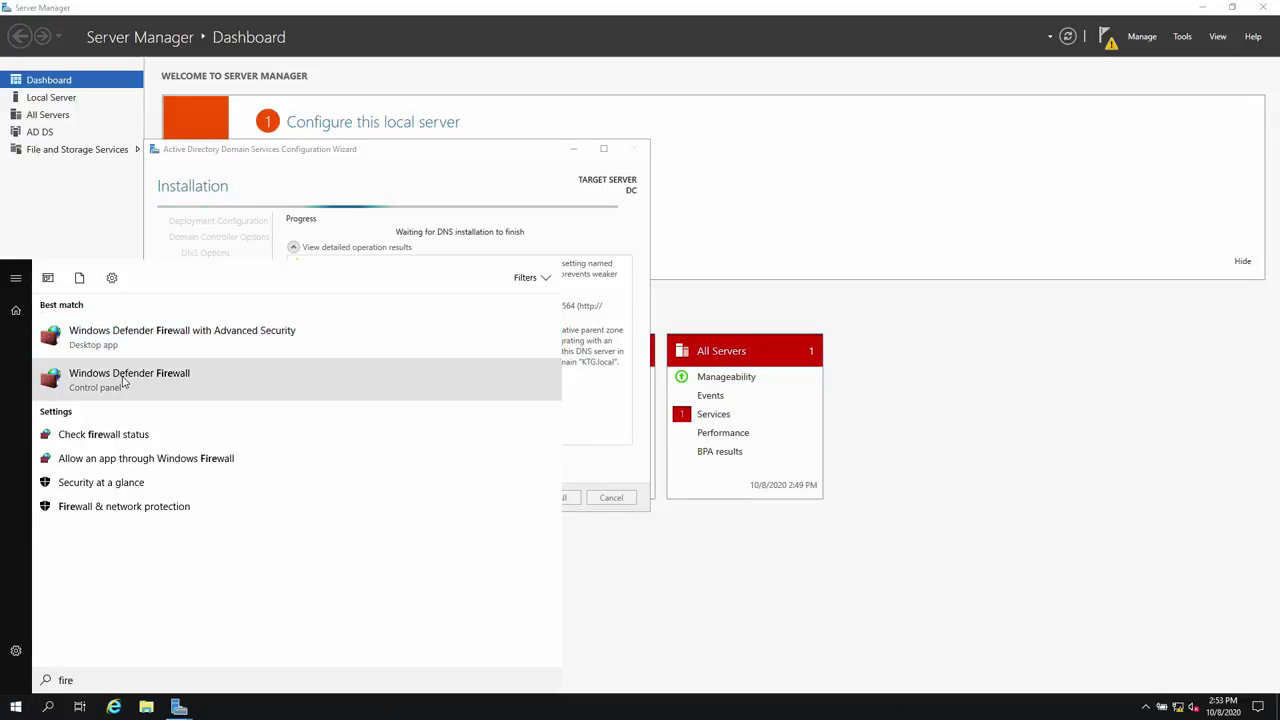
{"action": "left_click", "coordinate": [320, 380]}
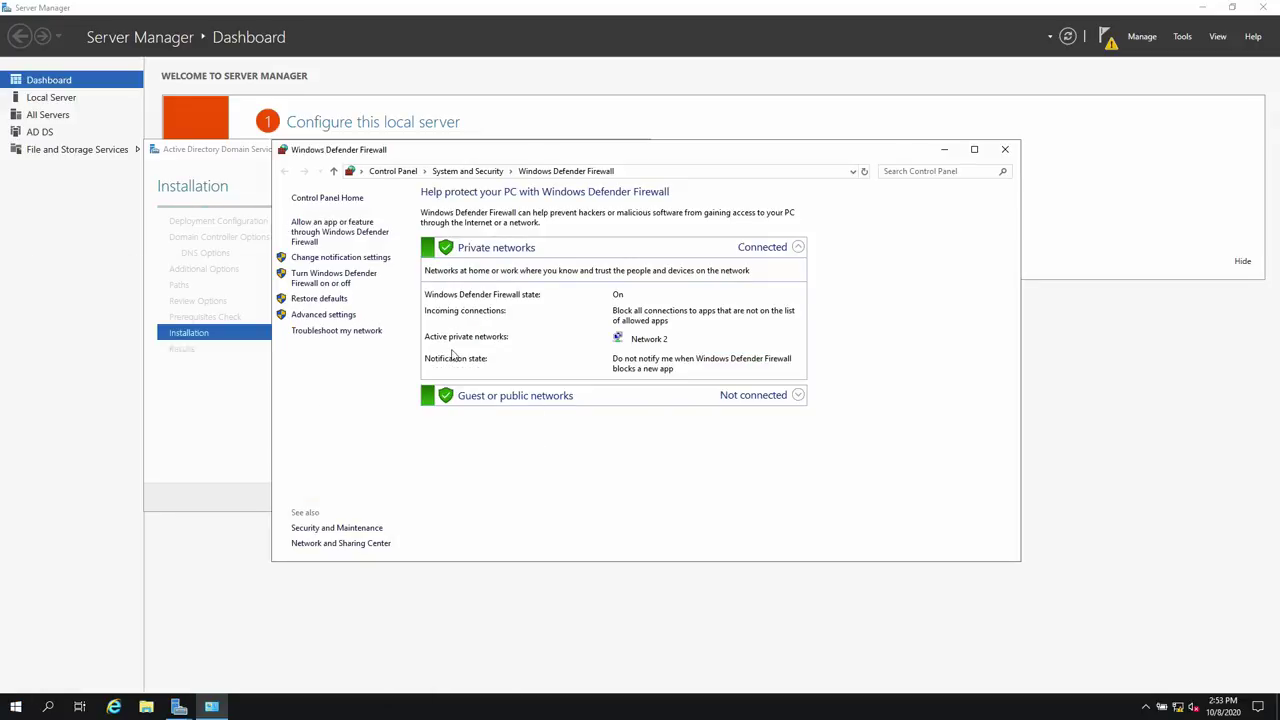
{"action": "left_click", "coordinate": [330, 278]}
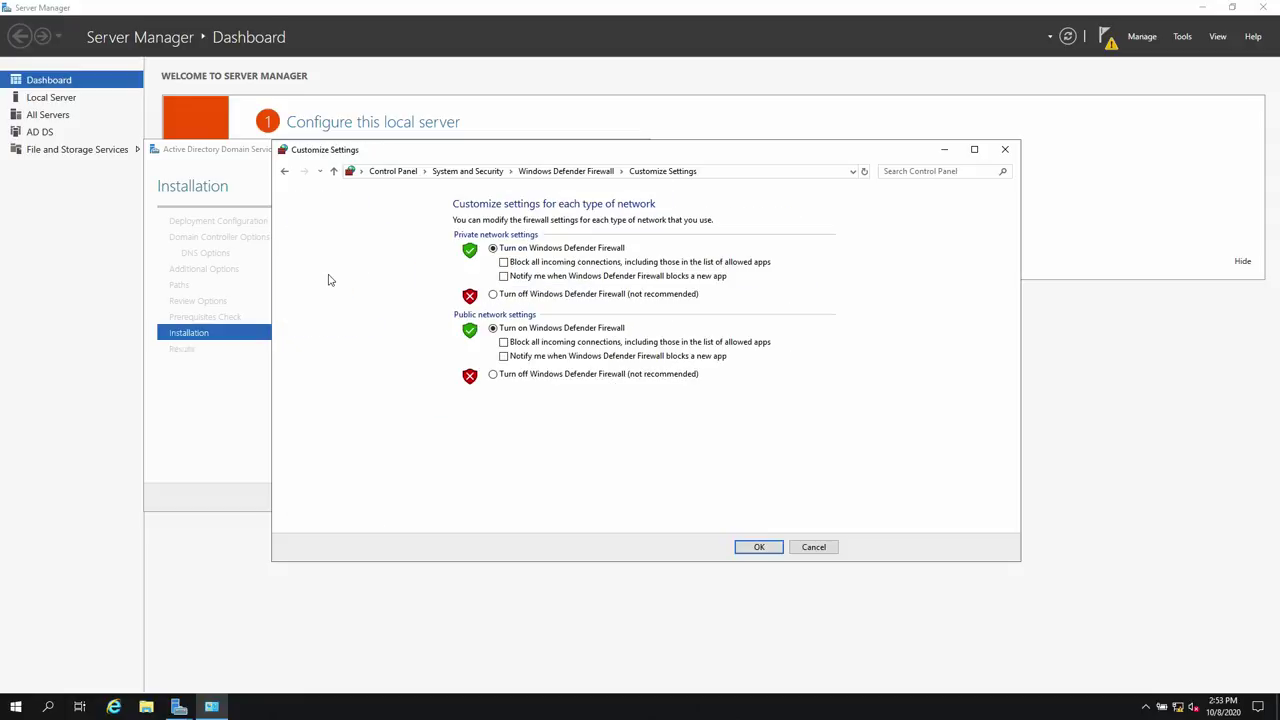
{"action": "left_click", "coordinate": [501, 295]}
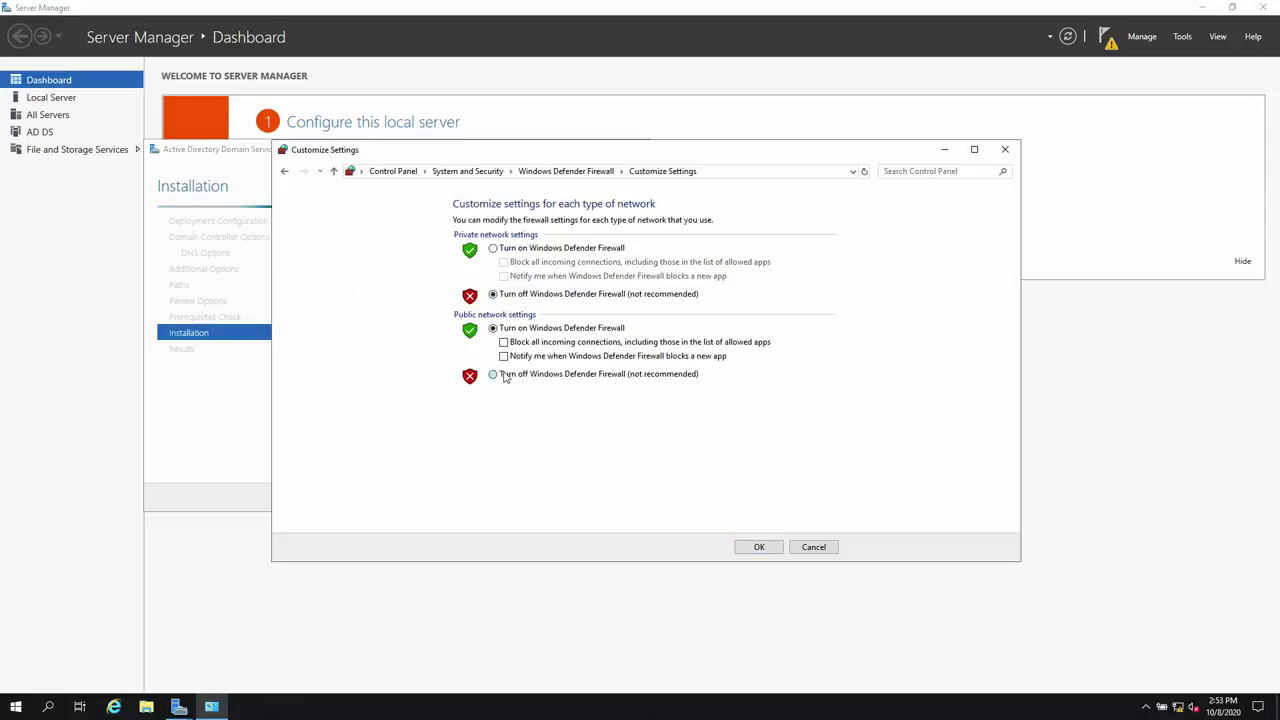
{"action": "left_click", "coordinate": [503, 374]}
{"action": "left_click", "coordinate": [758, 547]}
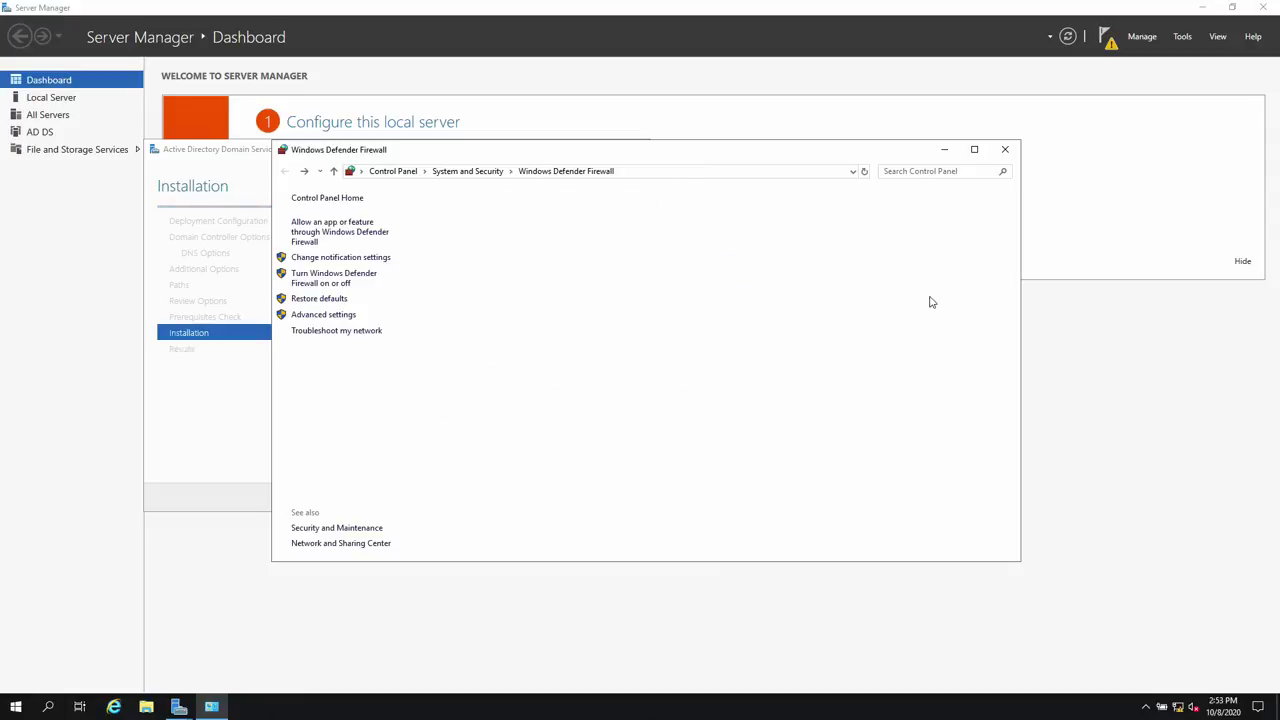
{"action": "left_click", "coordinate": [1007, 152]}
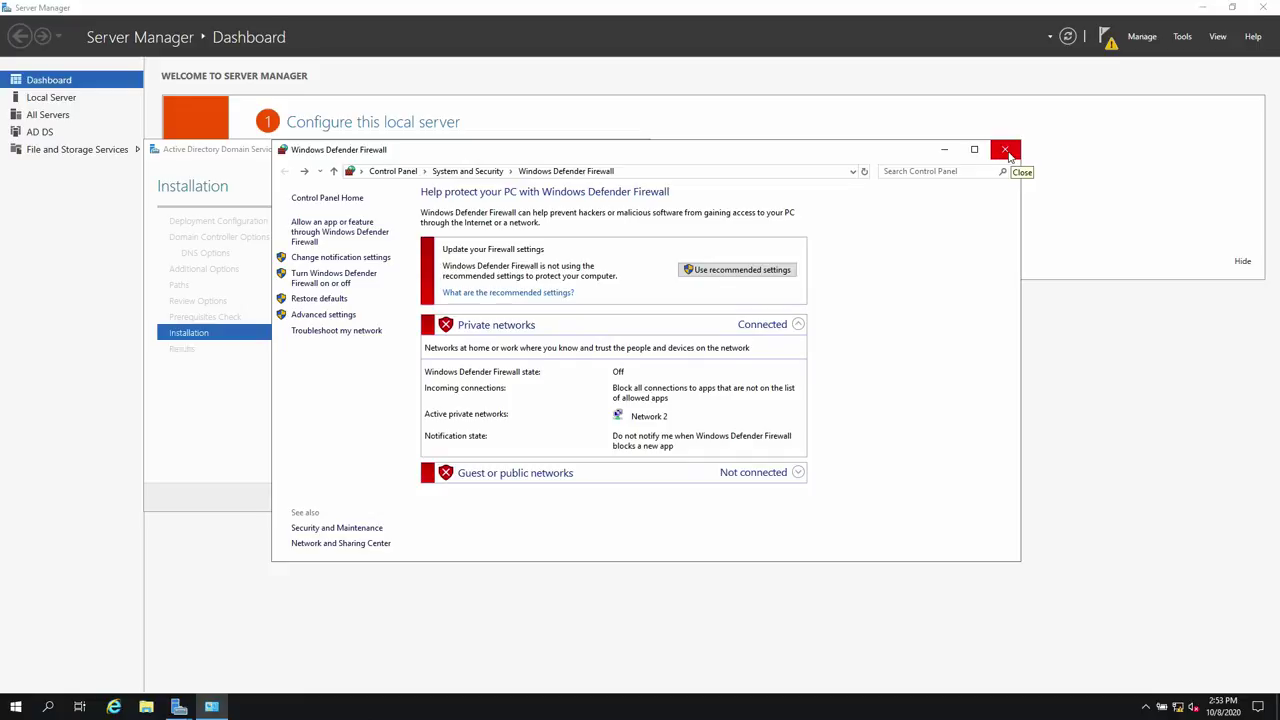
{"action": "left_click", "coordinate": [1006, 151]}
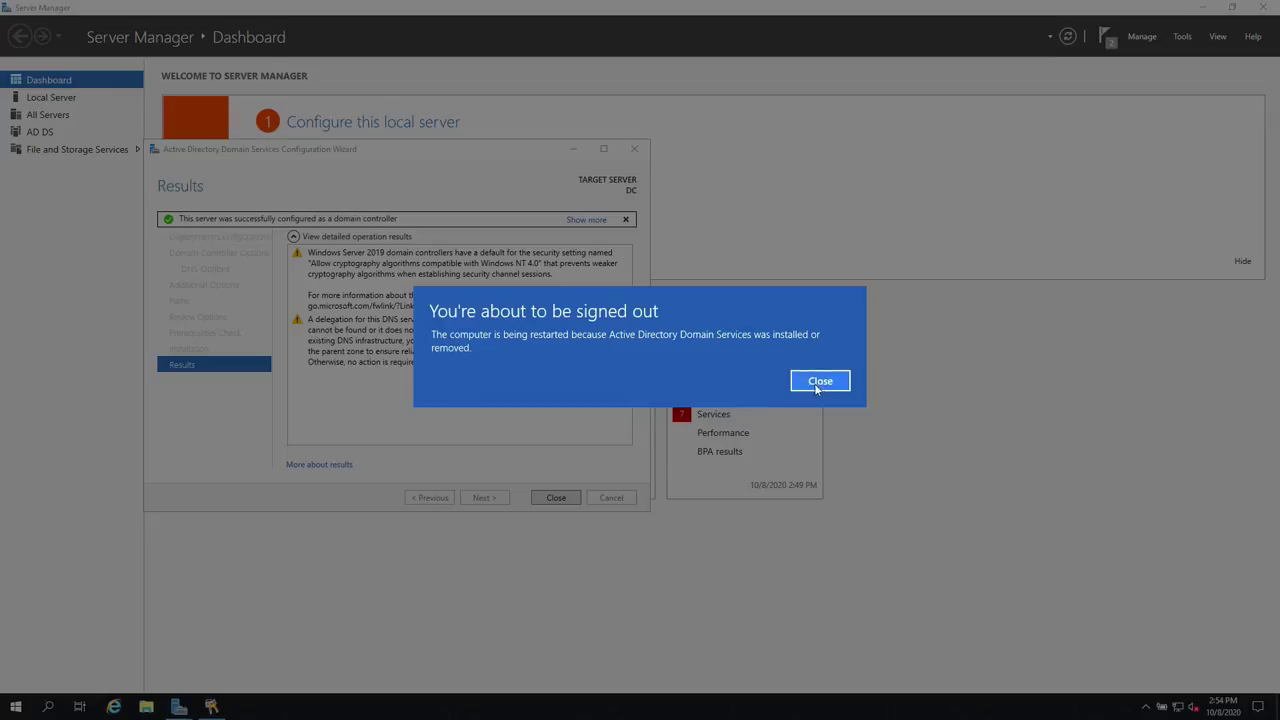
Dismiss the sign-out notice, close the finished AD DS wizard and Server Manager
{"action": "left_click", "coordinate": [818, 384]}
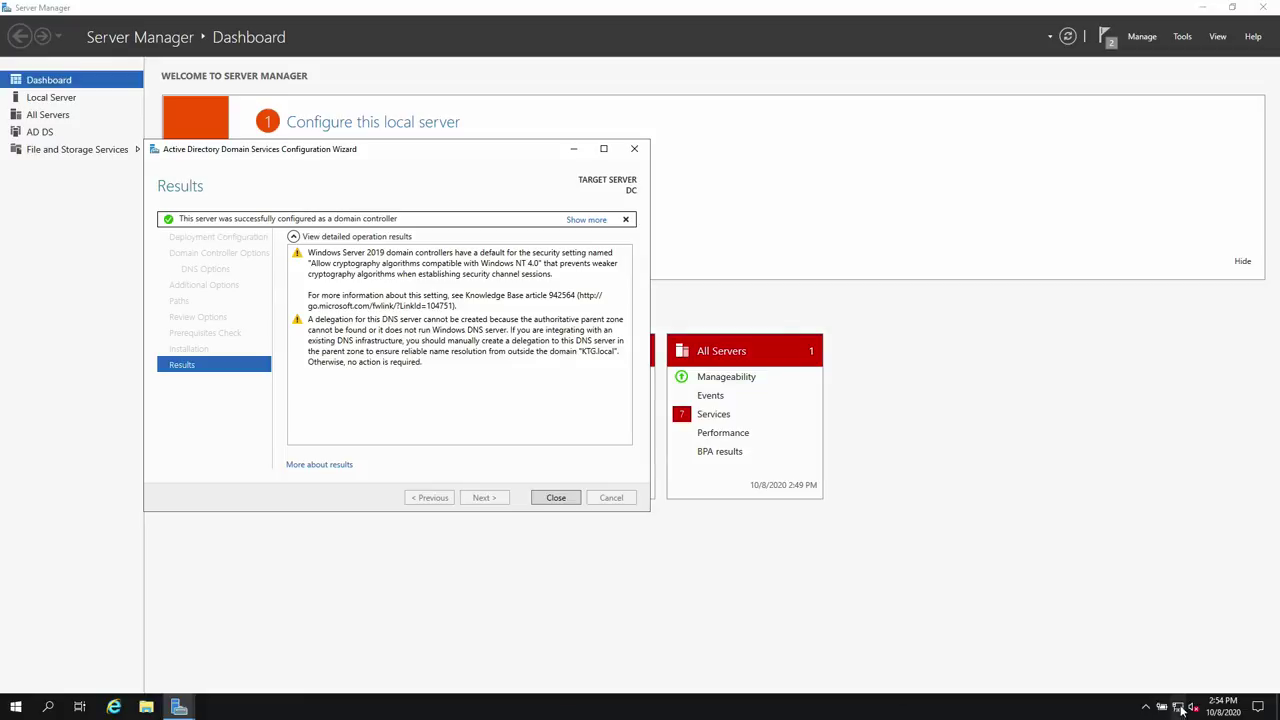
{"action": "mouse_move", "coordinate": [1184, 710]}
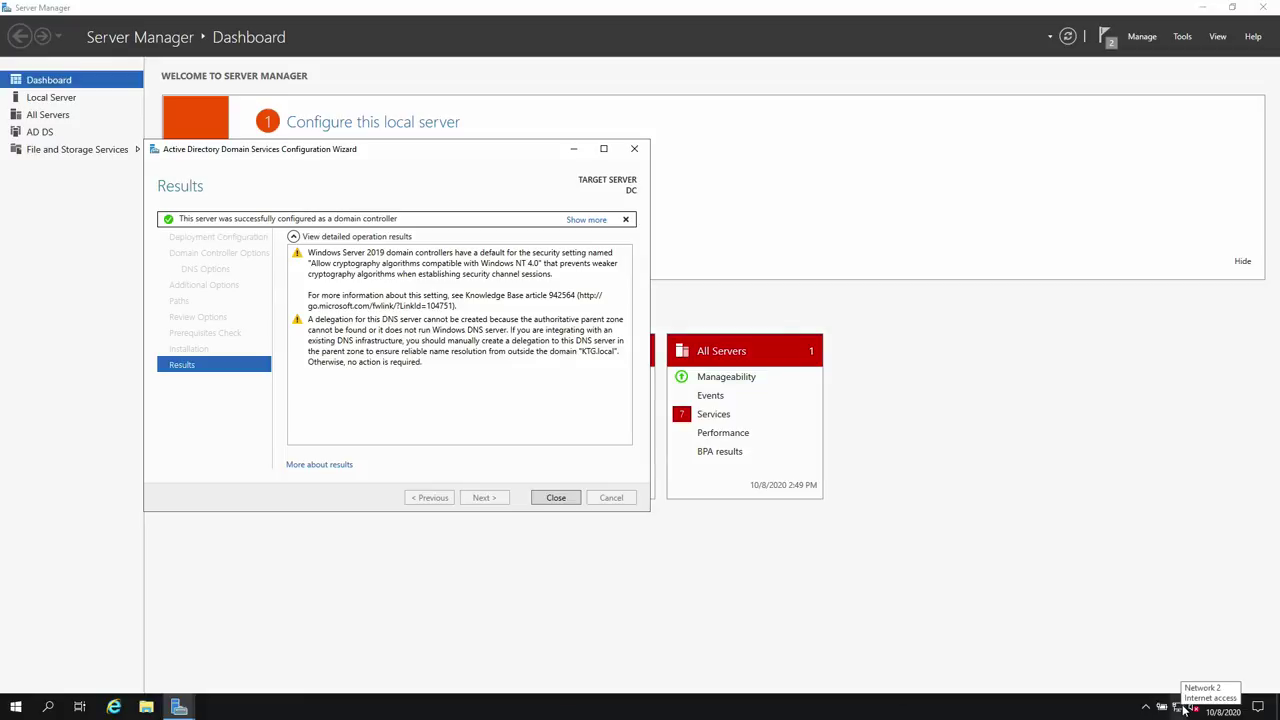
{"action": "left_click", "coordinate": [556, 497]}
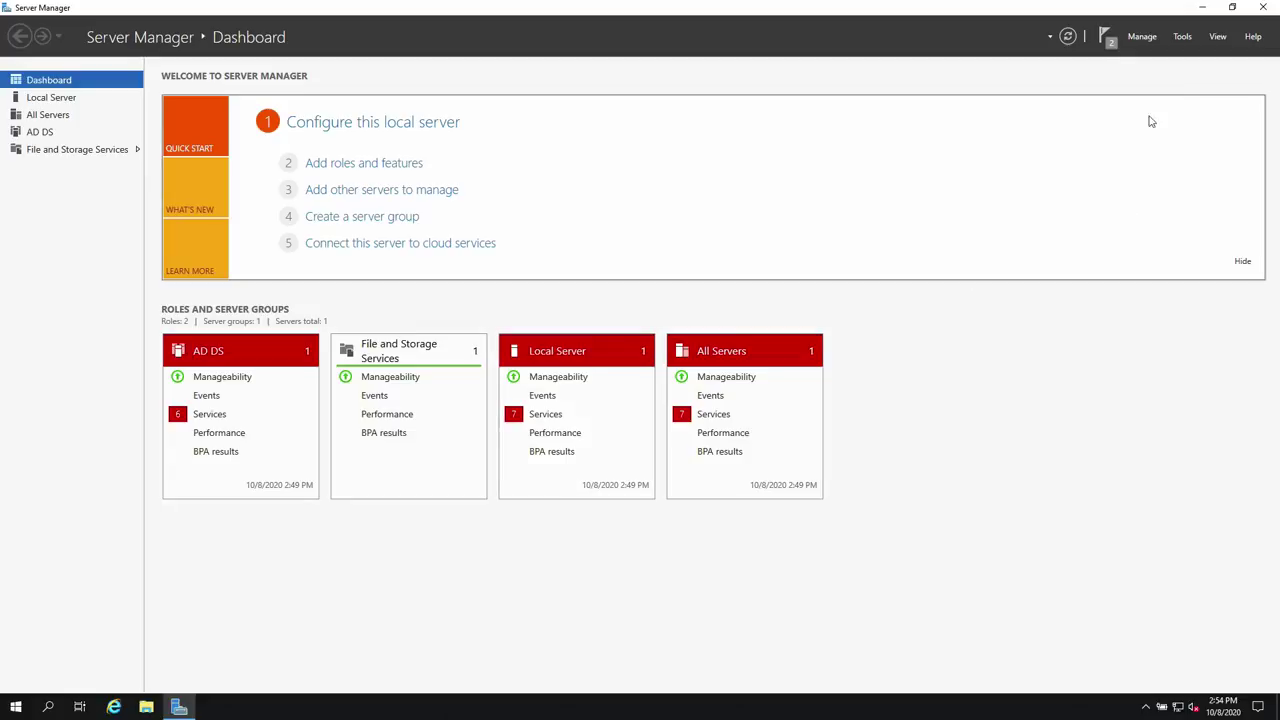
{"action": "left_click", "coordinate": [1263, 7]}
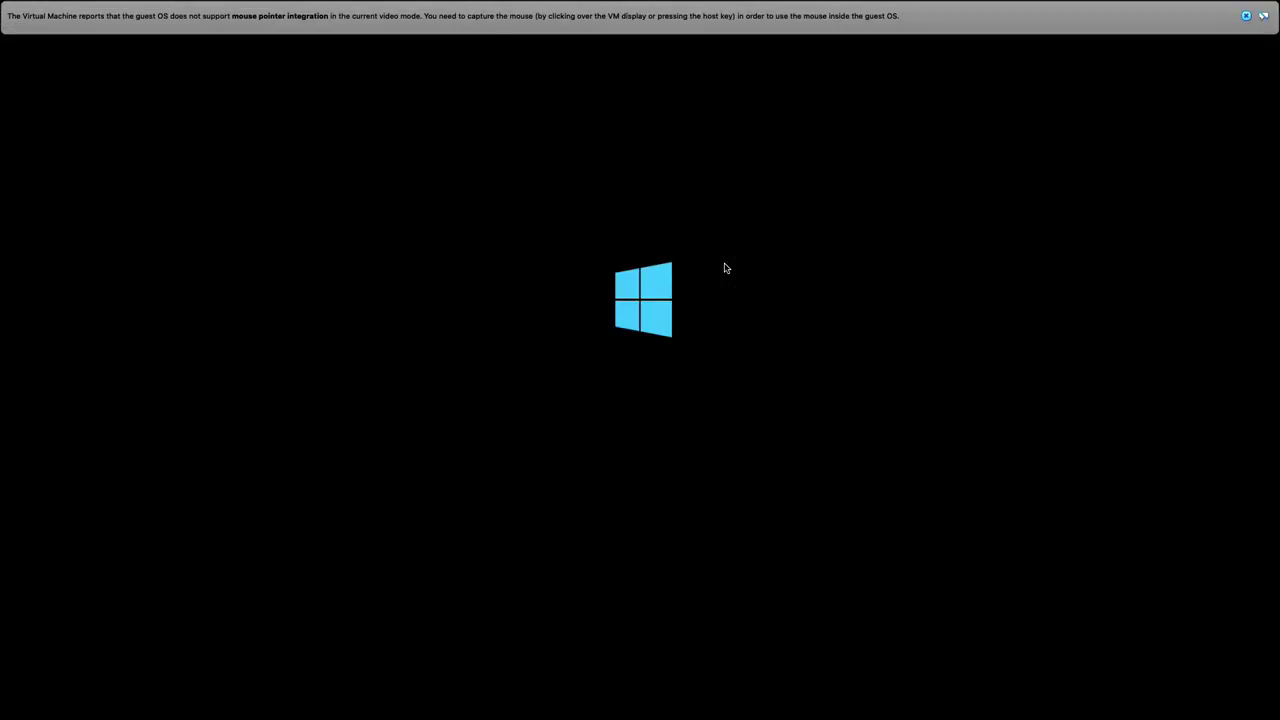
Send Ctrl-Alt-Del via VirtualBox's Input menu and sign in with the domain administrator password
{"action": "left_click", "coordinate": [1246, 15]}
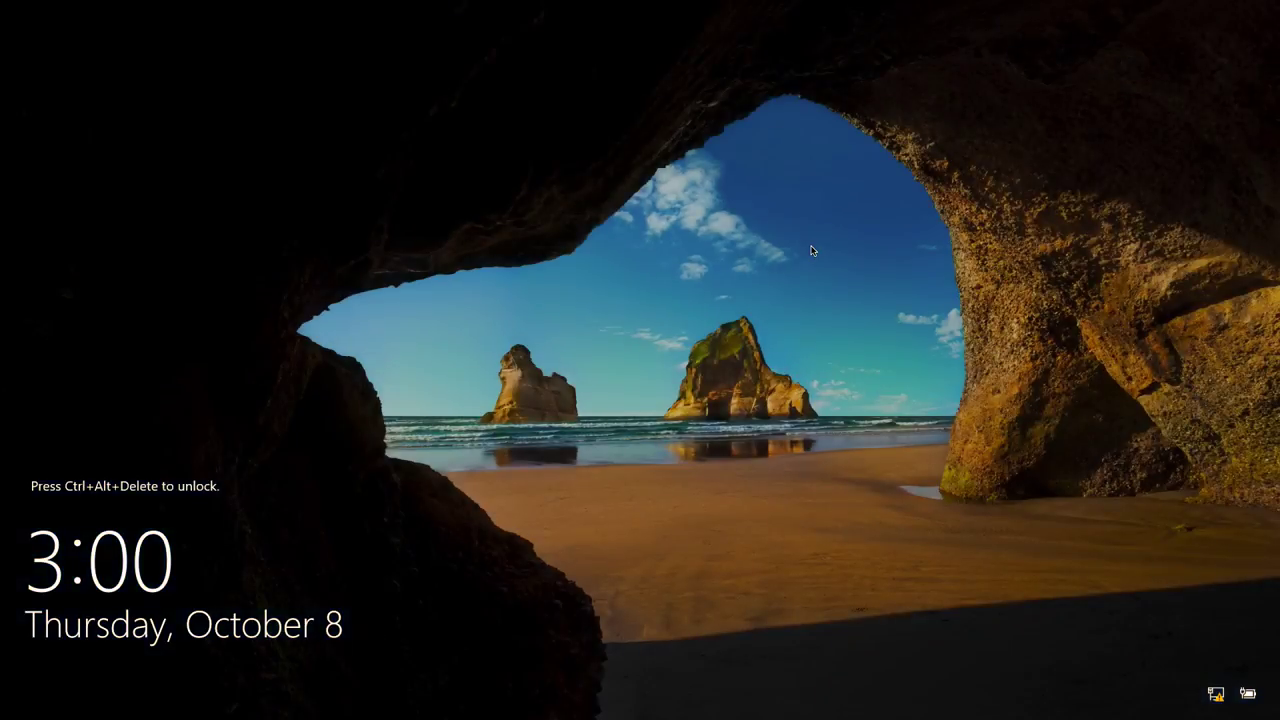
{"action": "left_click", "coordinate": [207, 8]}
{"action": "mouse_move", "coordinate": [222, 23]}
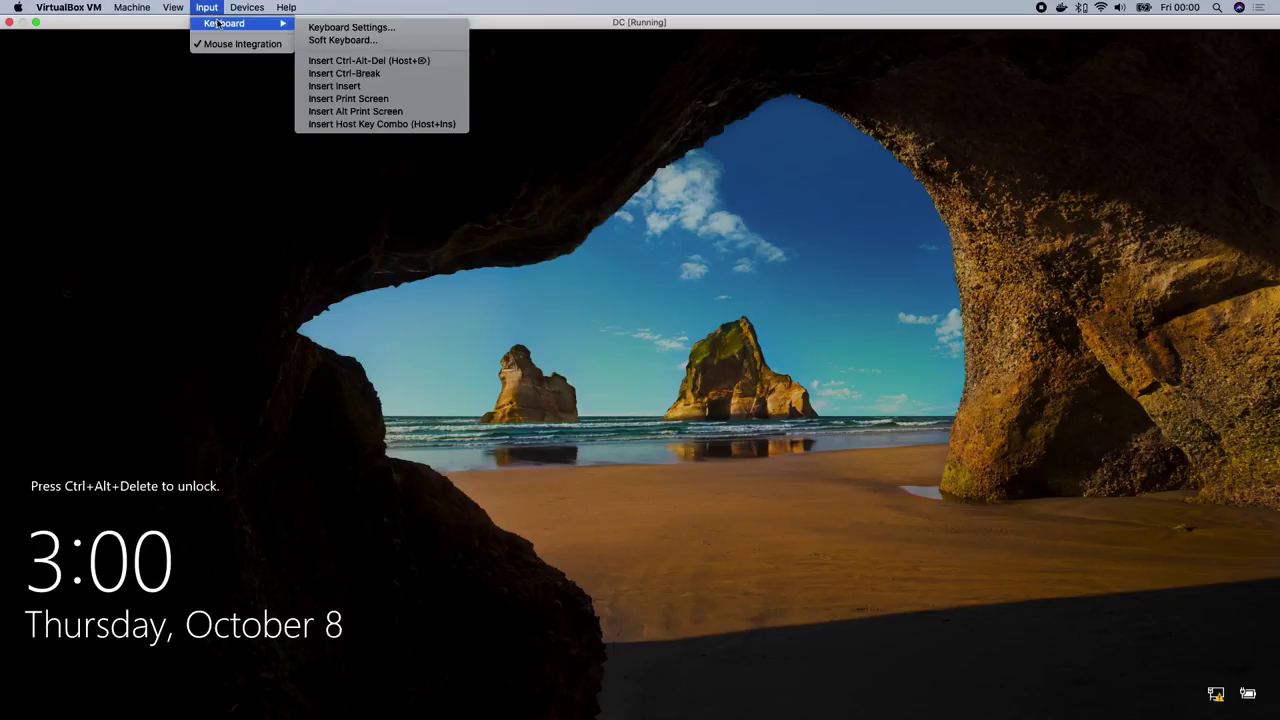
{"action": "left_click", "coordinate": [378, 61]}
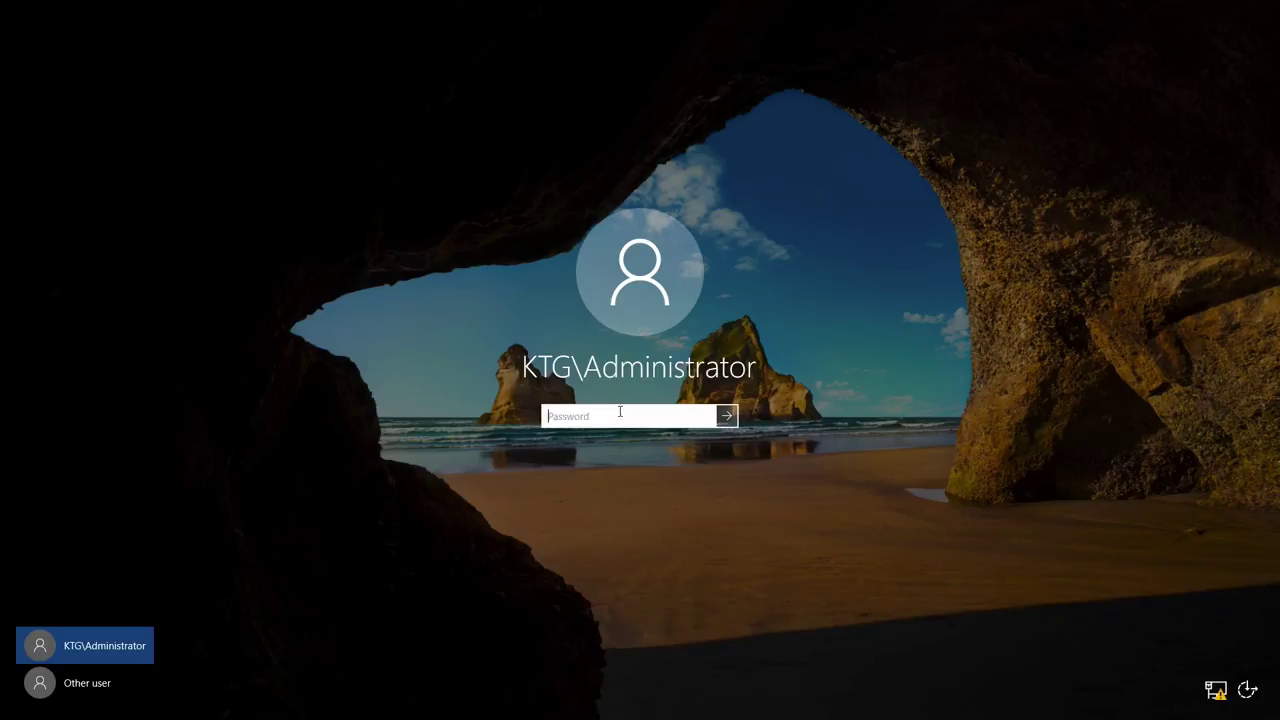
{"action": "type", "text": "•"}
{"action": "key", "text": "Return"}
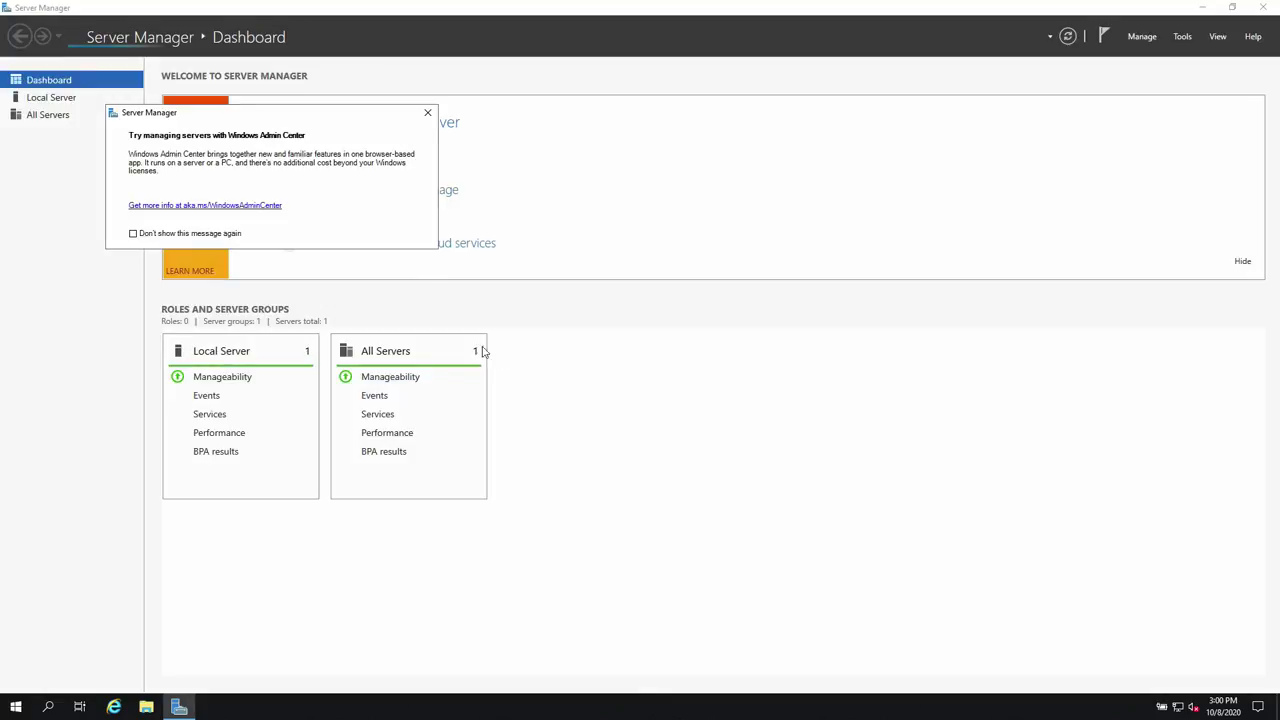
Close the Windows Admin Center popup, open Active Directory Users and Computers from Tools, and restore Server Manager
{"action": "left_click", "coordinate": [427, 112]}
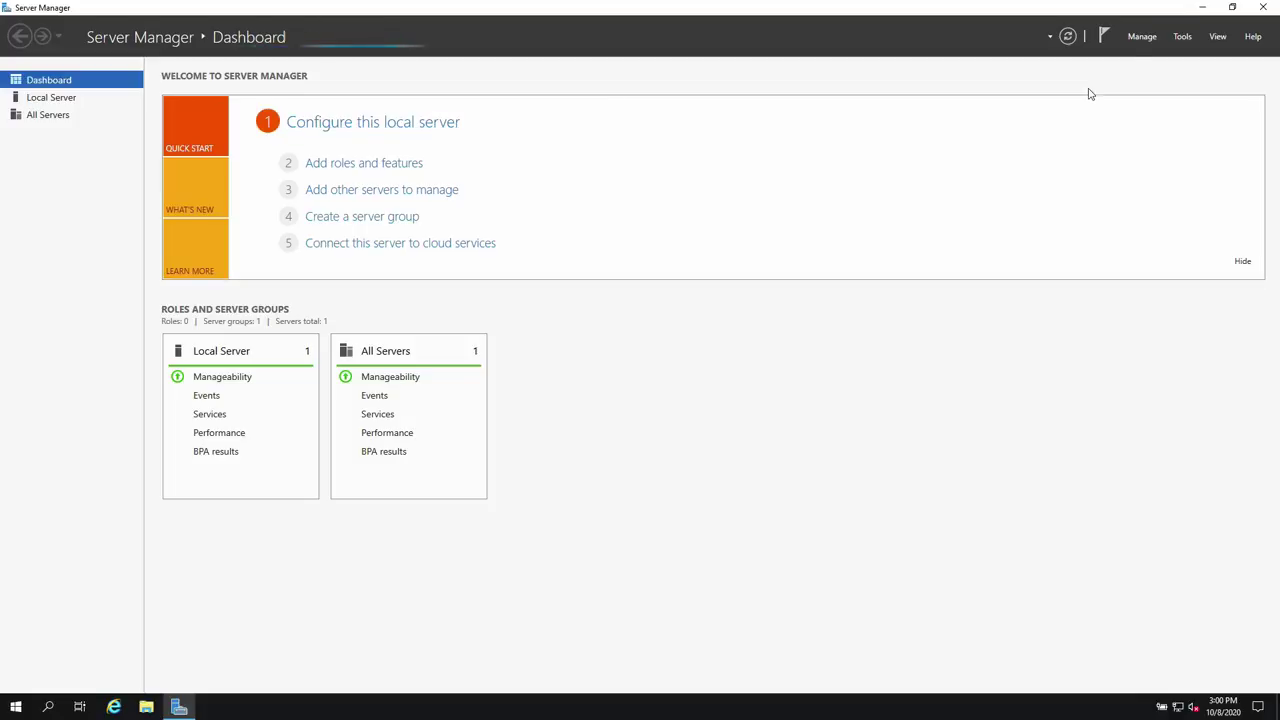
{"action": "left_click", "coordinate": [1181, 37]}
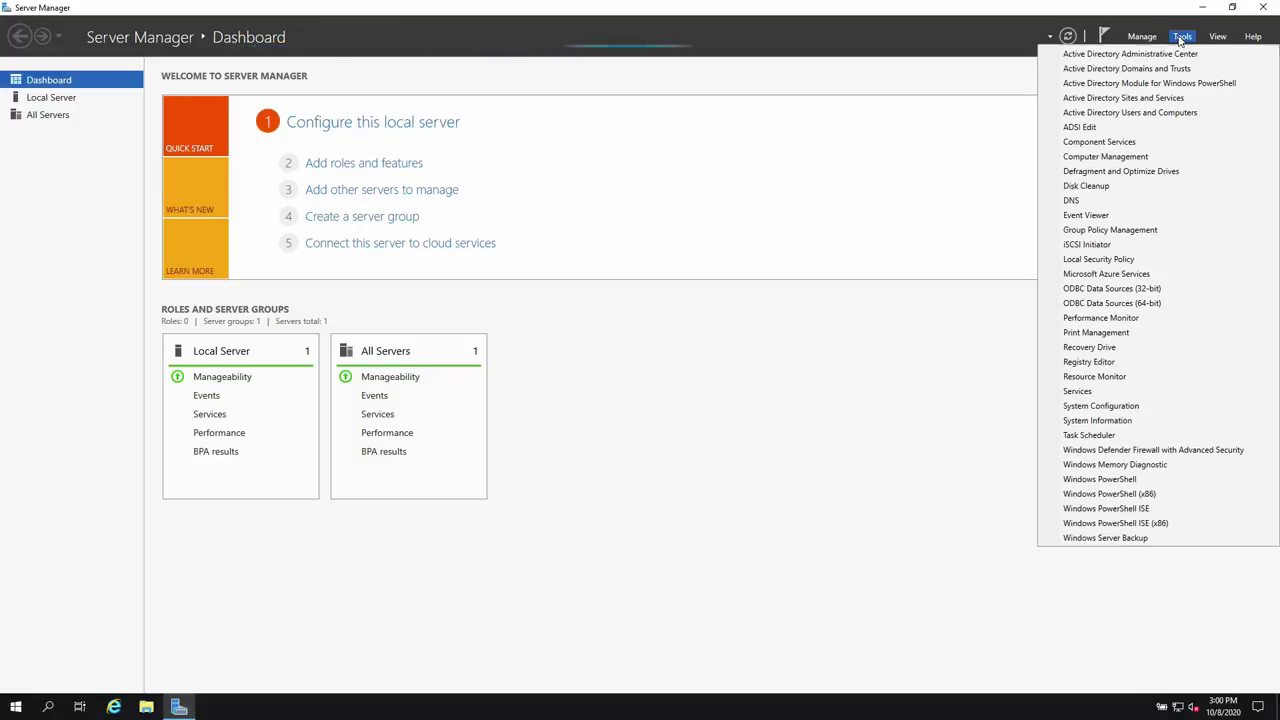
{"action": "left_click", "coordinate": [1120, 113]}
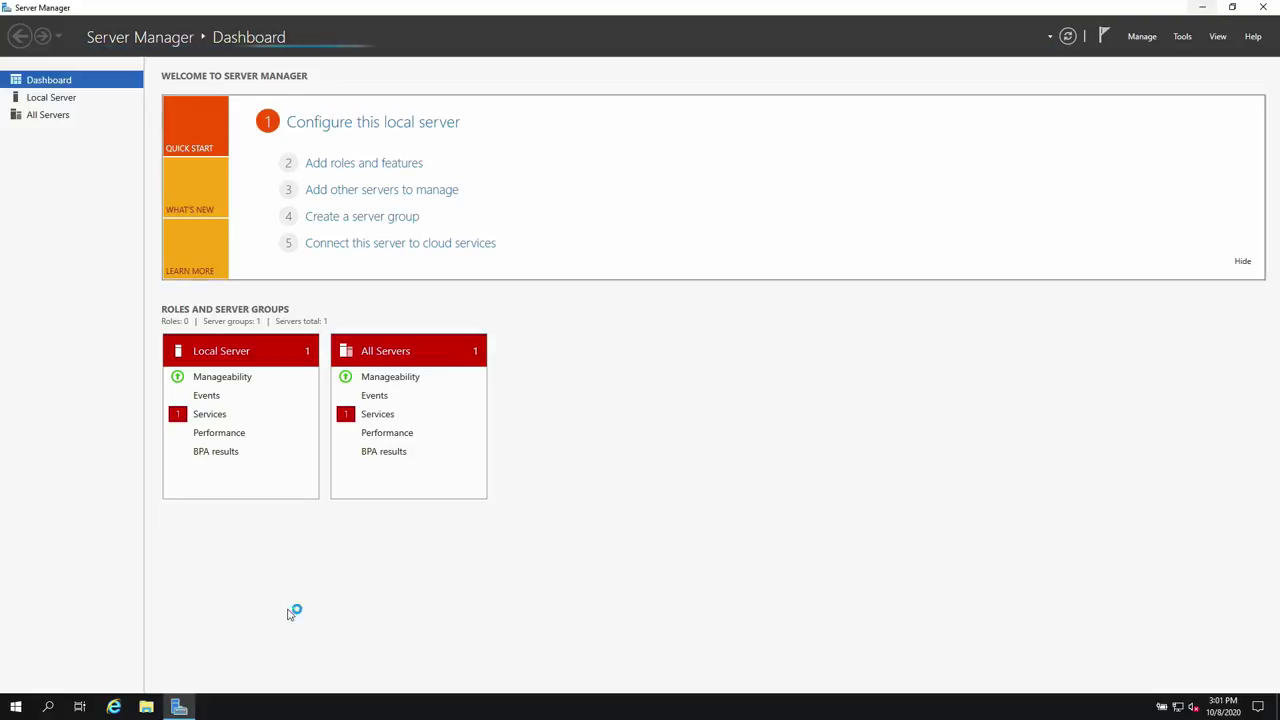
{"action": "left_click", "coordinate": [1213, 10]}
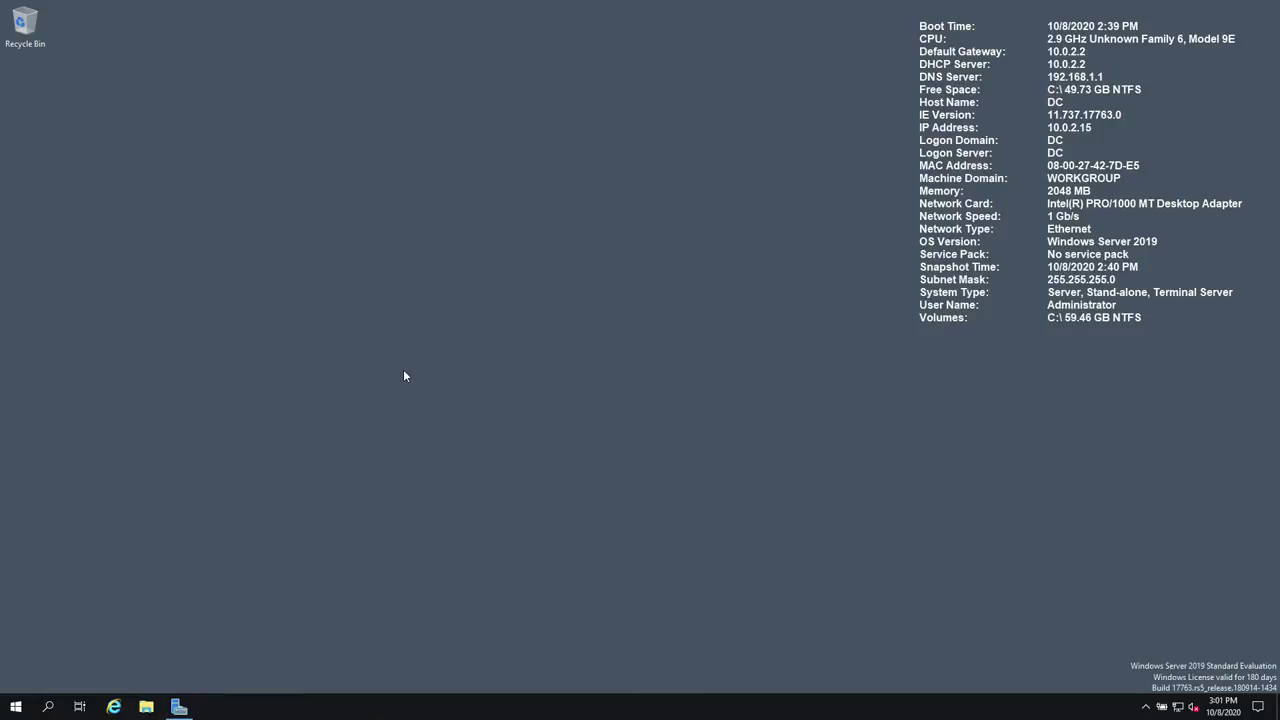
{"action": "left_click", "coordinate": [179, 707]}
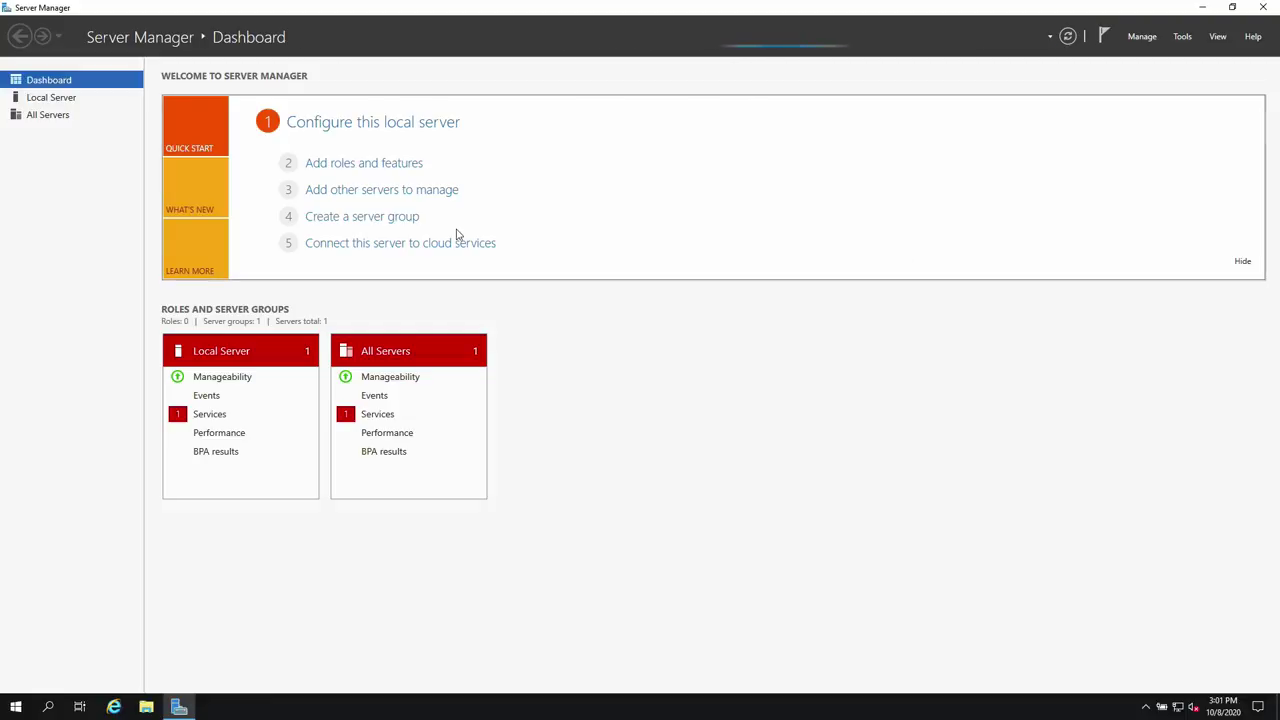
Expand KTG.local in Active Directory Users and Computers, view the empty Computers container, then close it
{"action": "left_click", "coordinate": [211, 706]}
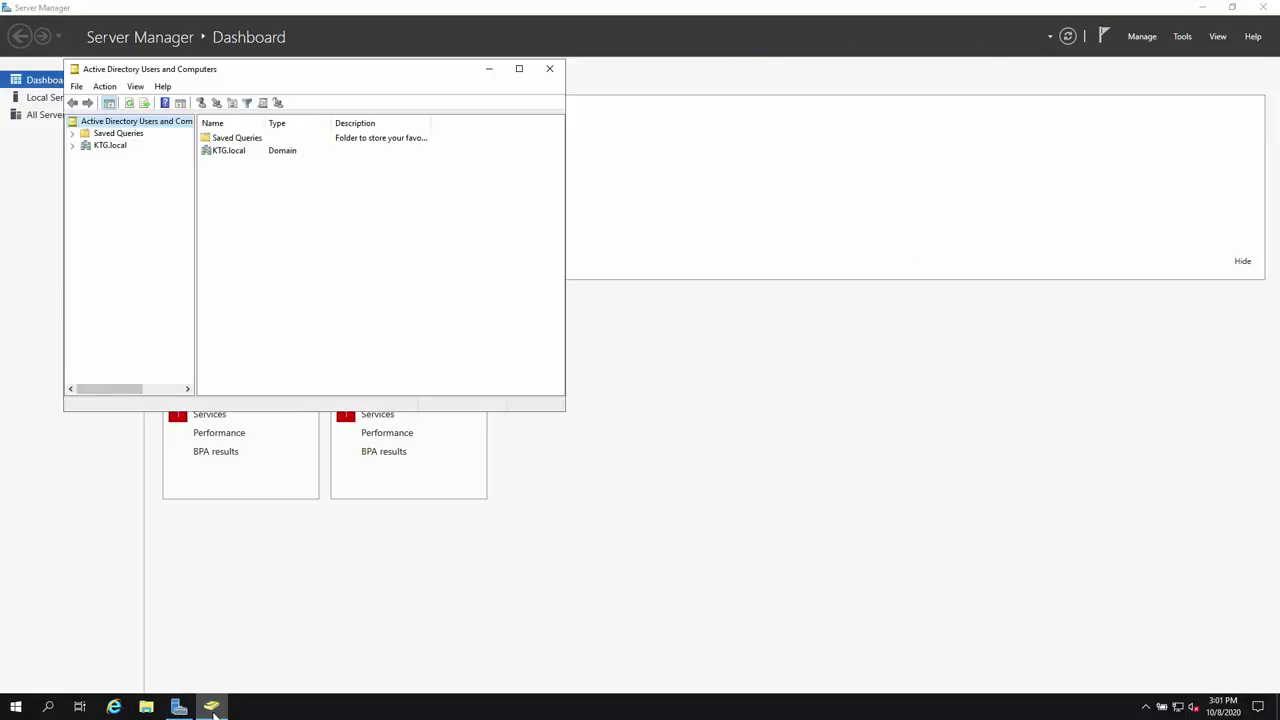
{"action": "left_click_drag", "start_coordinate": [351, 80], "coordinate": [706, 157]}
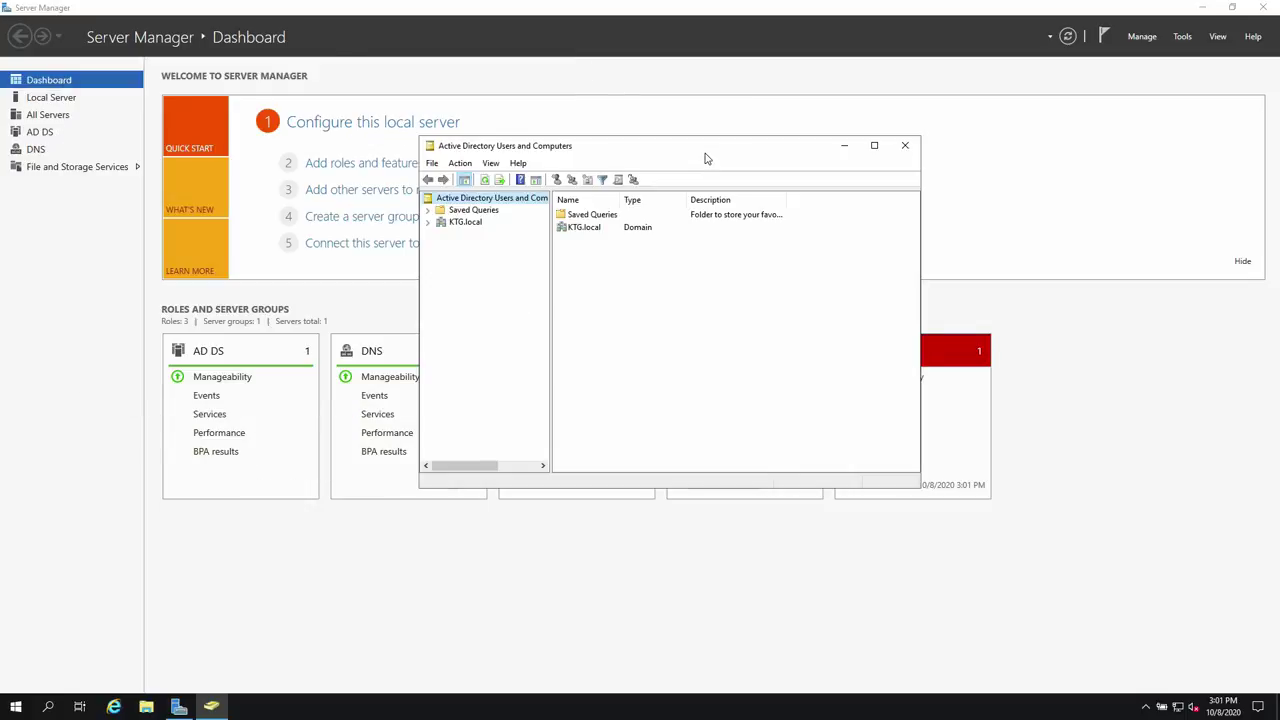
{"action": "left_click", "coordinate": [429, 222]}
{"action": "left_click", "coordinate": [475, 247]}
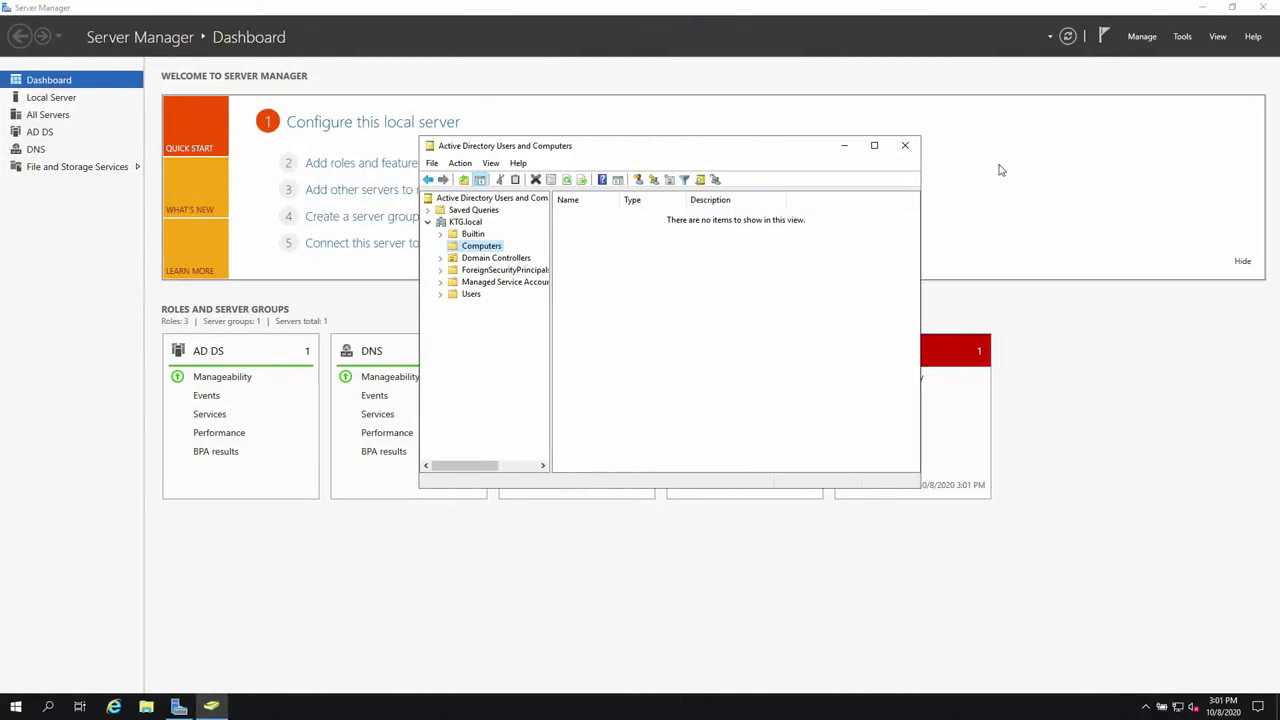
{"action": "left_click", "coordinate": [905, 147]}
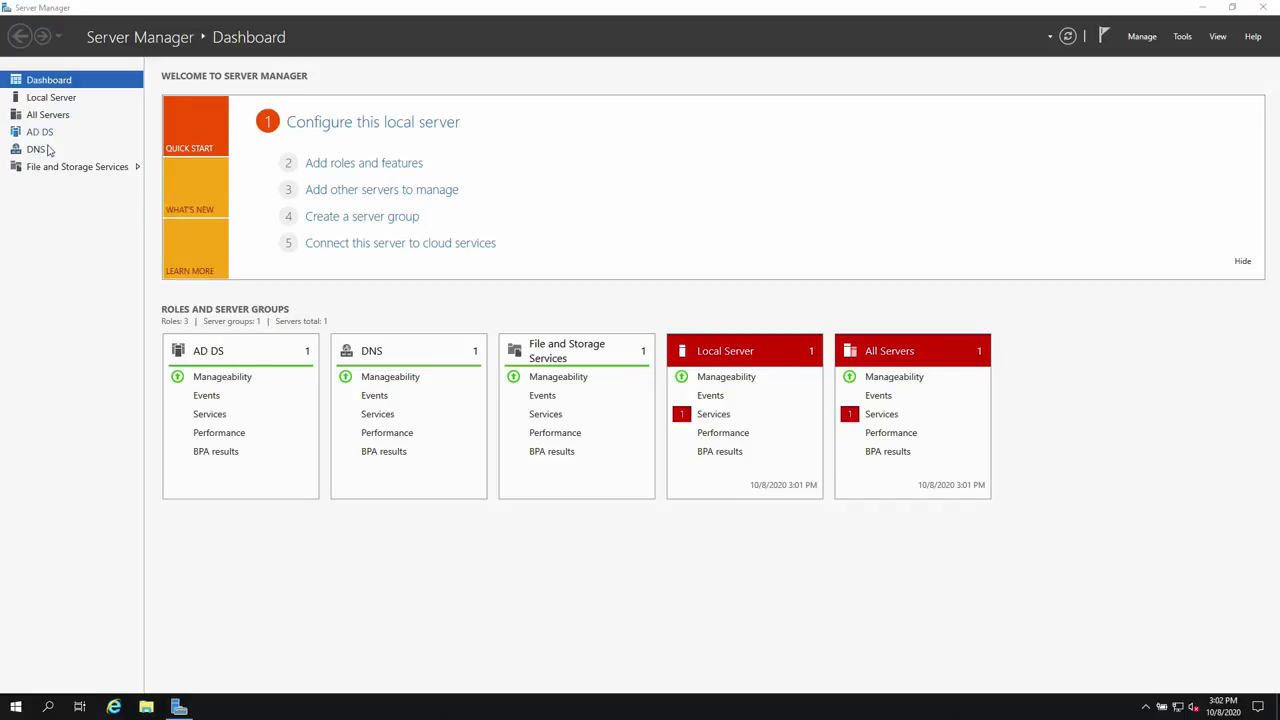
Install the DHCP Server role with its required tools and .NET Framework 3.5 on DC.KTG.local
{"action": "left_click", "coordinate": [351, 165]}
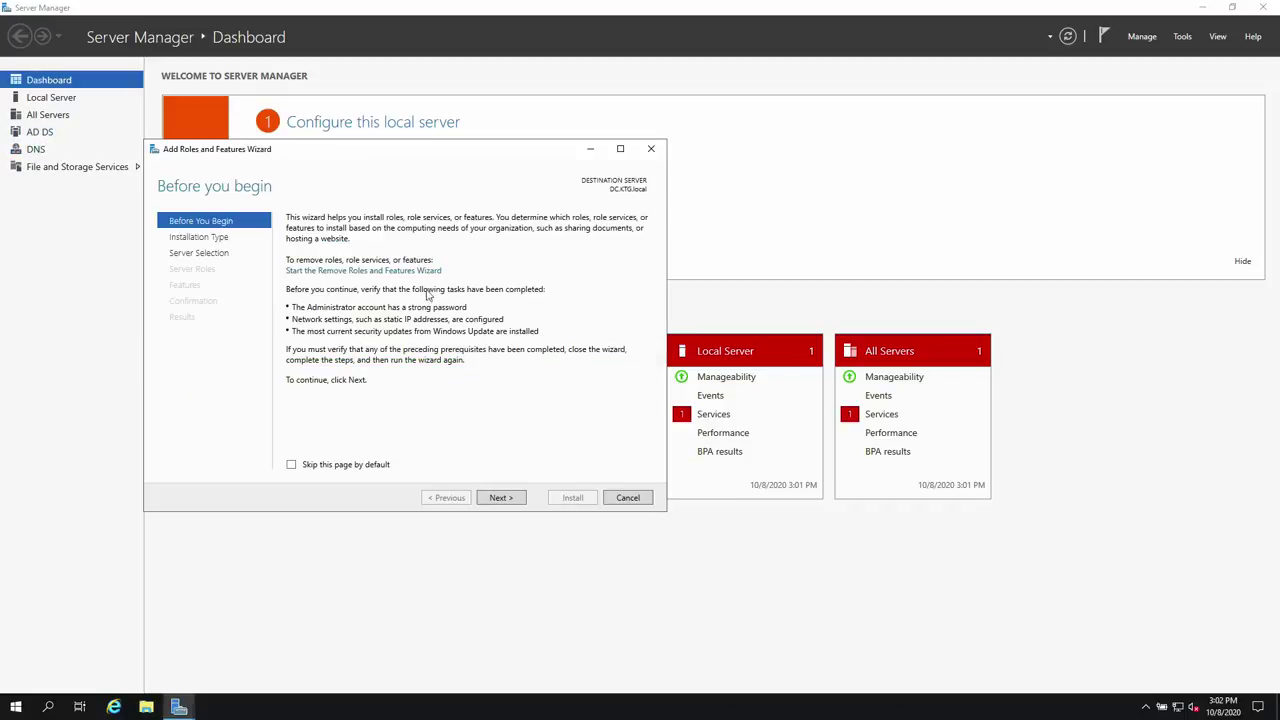
{"action": "left_click", "coordinate": [507, 498]}
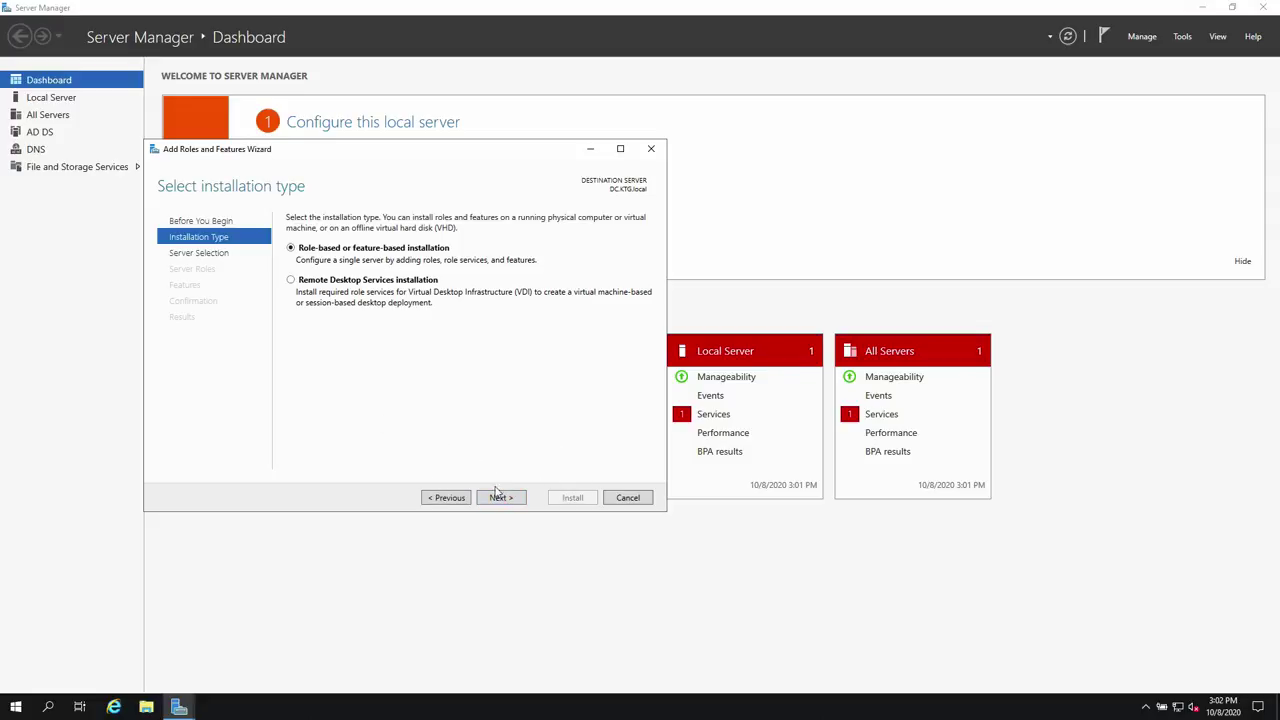
{"action": "left_click", "coordinate": [492, 499]}
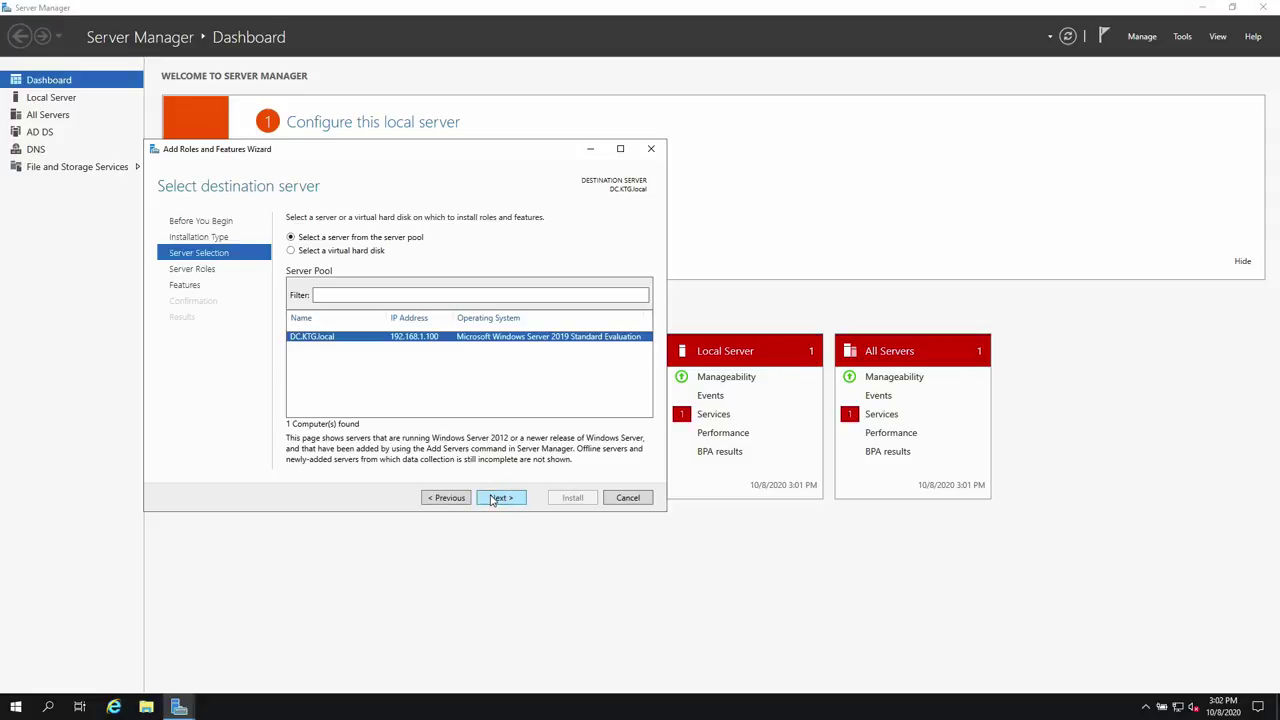
{"action": "left_click", "coordinate": [493, 497]}
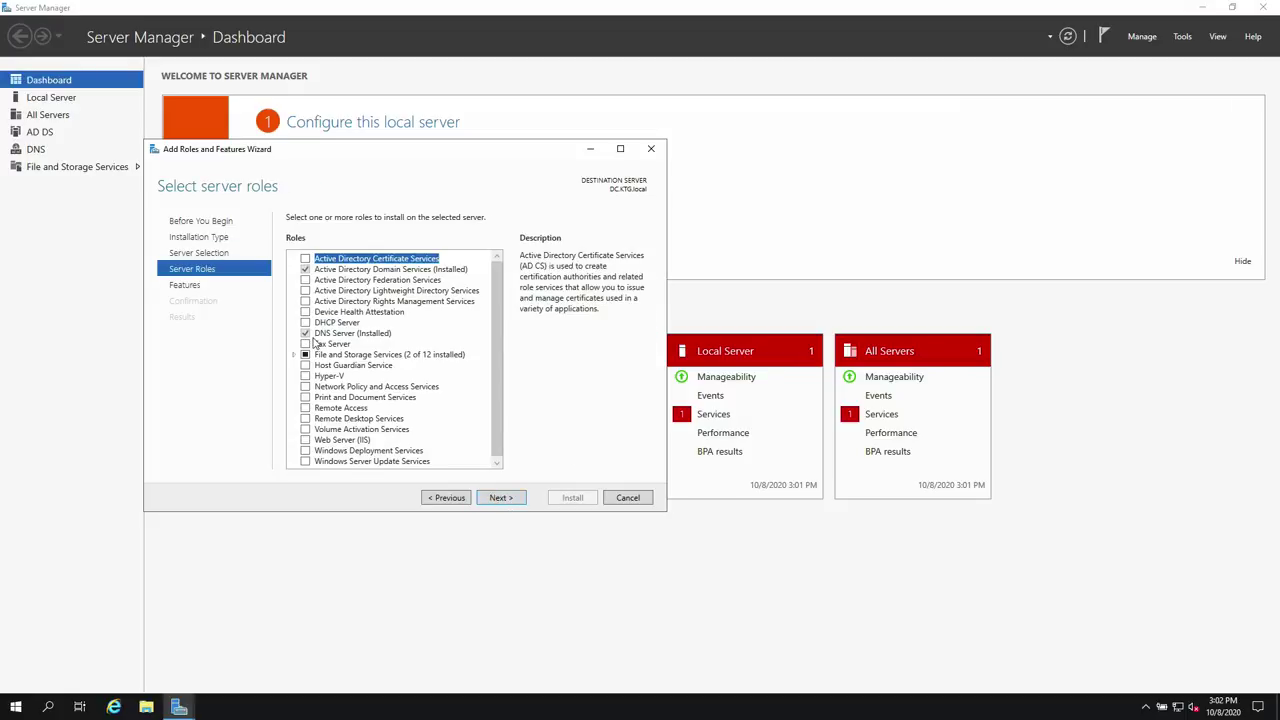
{"action": "left_click", "coordinate": [306, 324]}
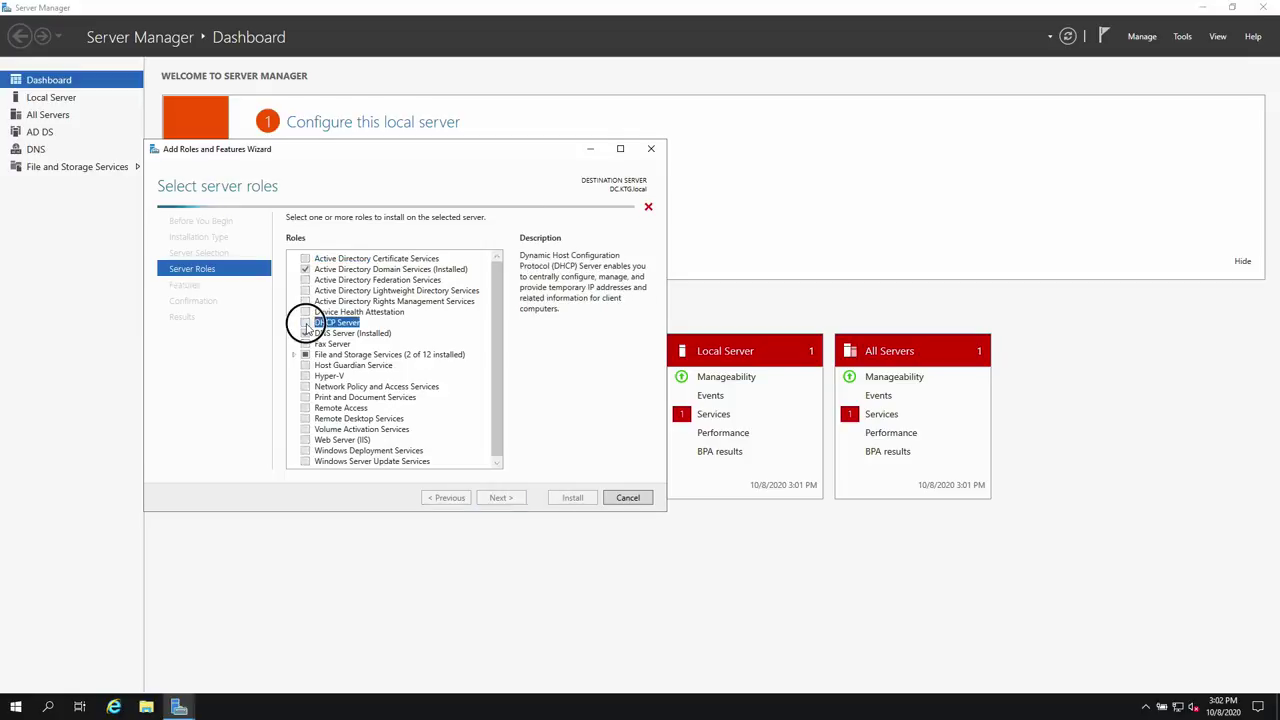
{"action": "left_click", "coordinate": [438, 438]}
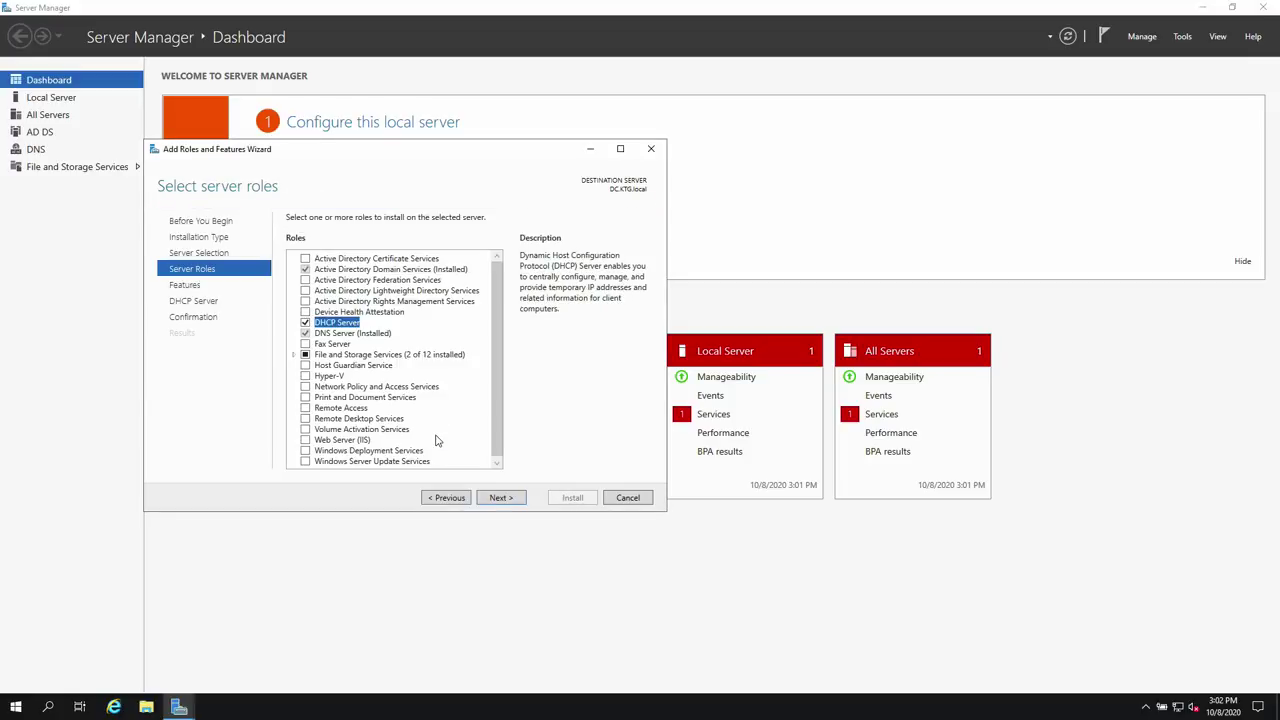
{"action": "left_click", "coordinate": [497, 498]}
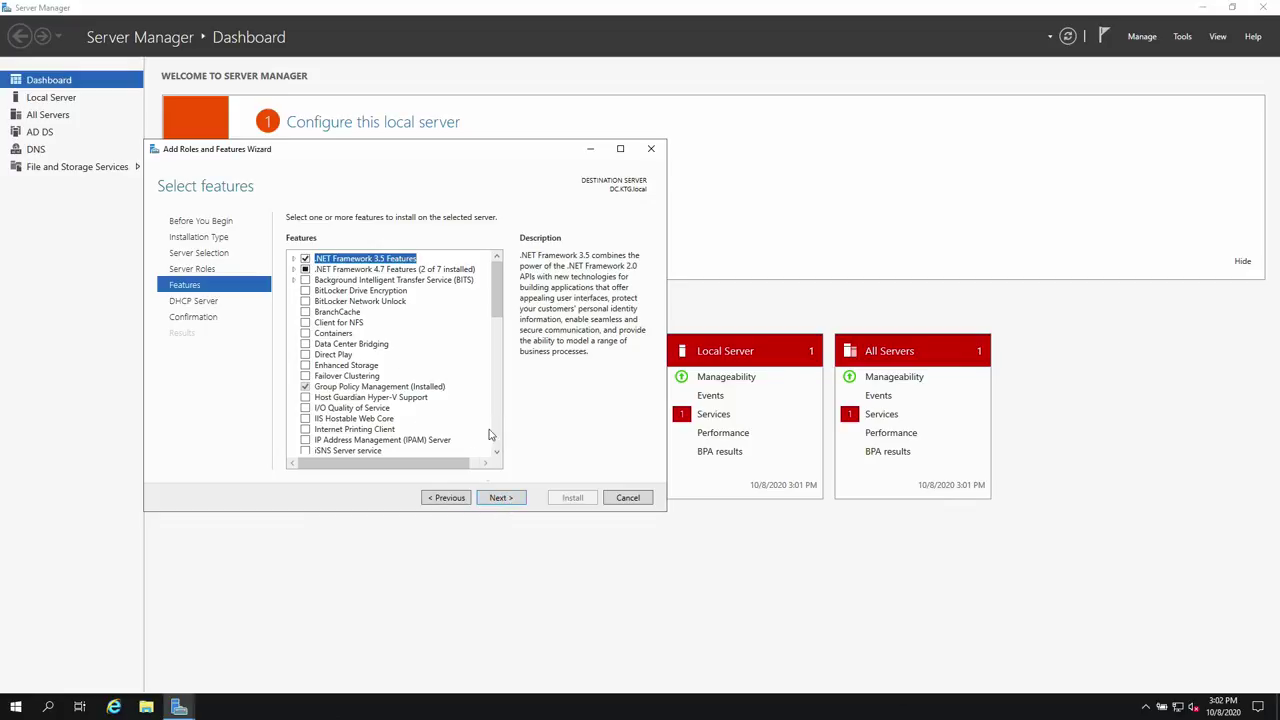
{"action": "left_click", "coordinate": [506, 500]}
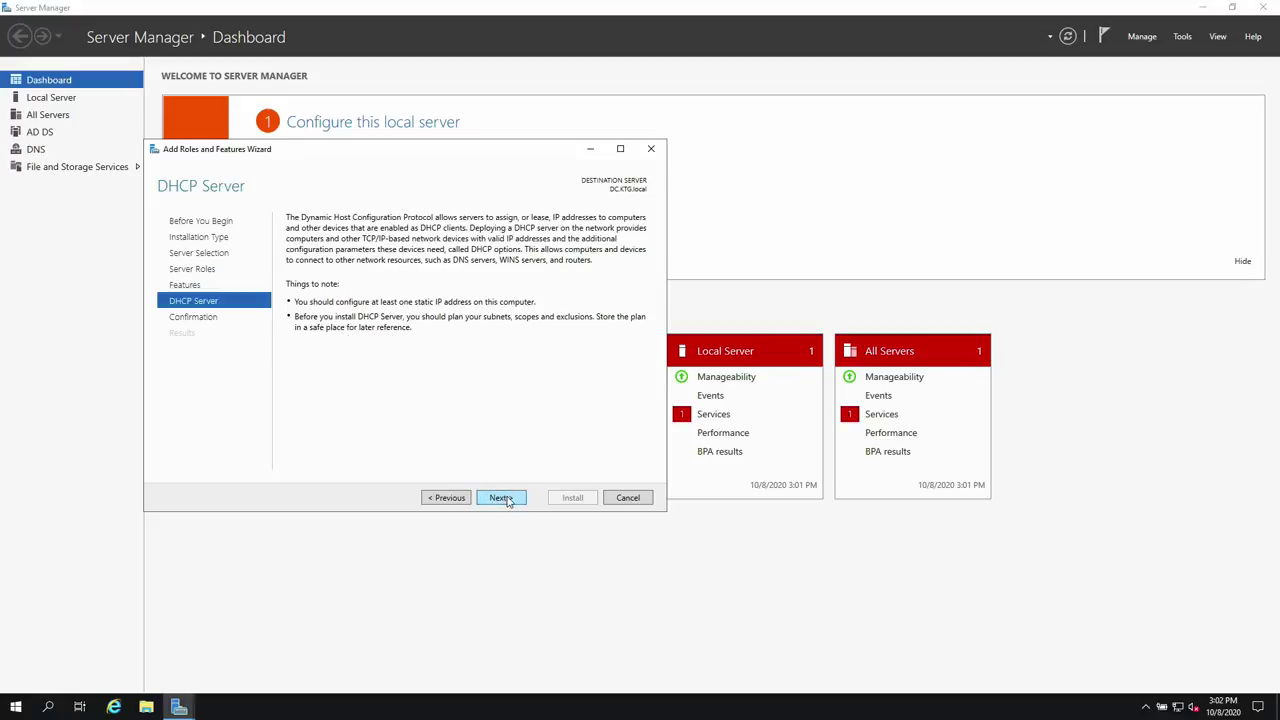
{"action": "left_click", "coordinate": [503, 498]}
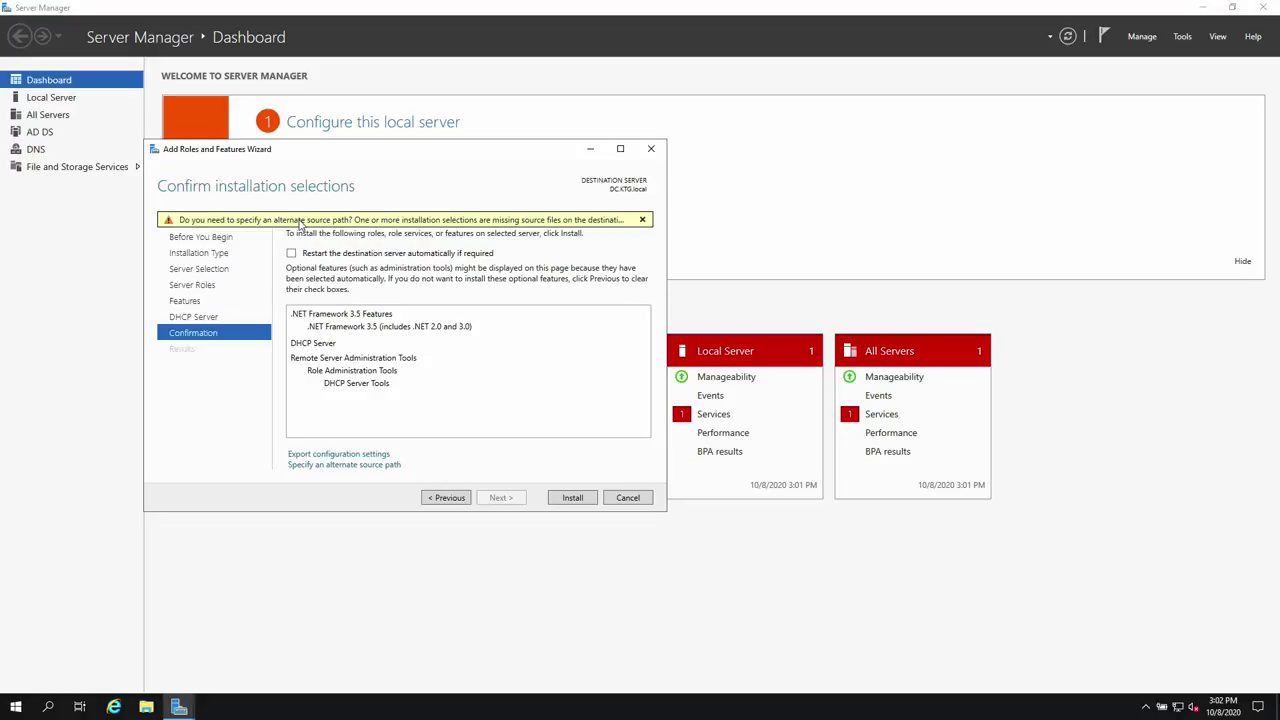
{"action": "left_click", "coordinate": [565, 497]}
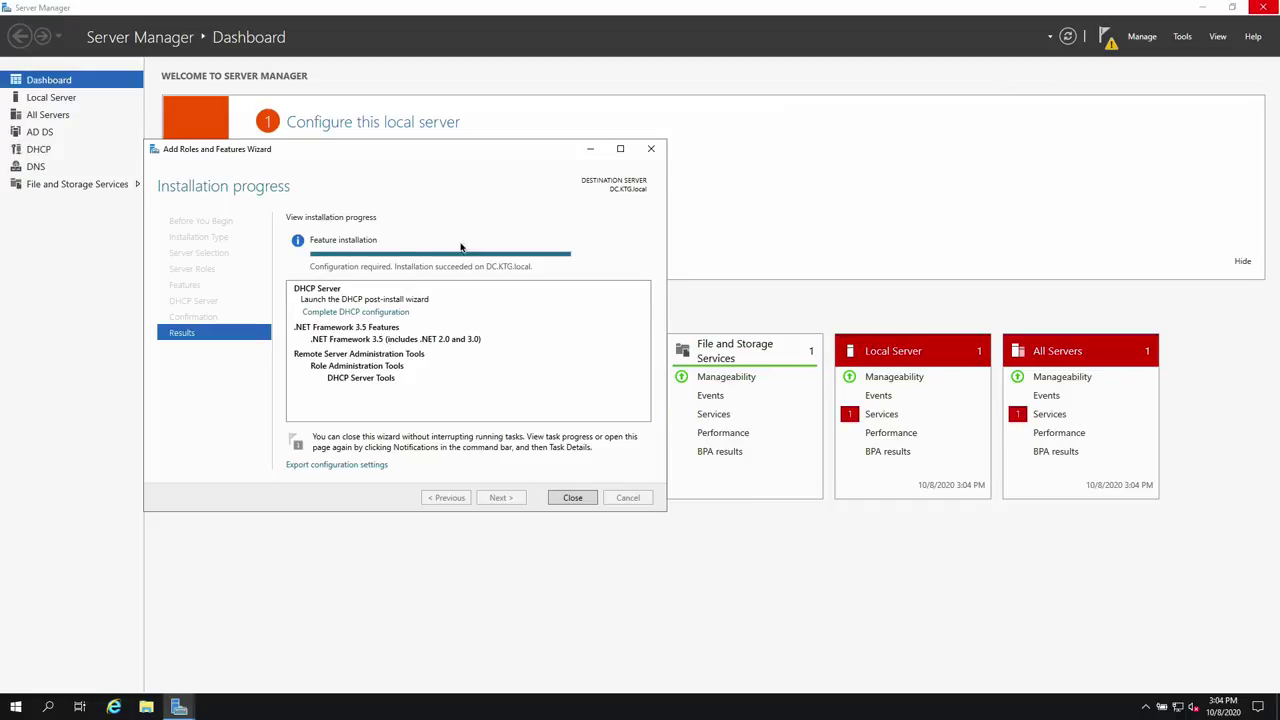
Run the DHCP post-install wizard with administrator credentials to create DHCP groups and authorize the server
{"action": "left_click", "coordinate": [377, 313]}
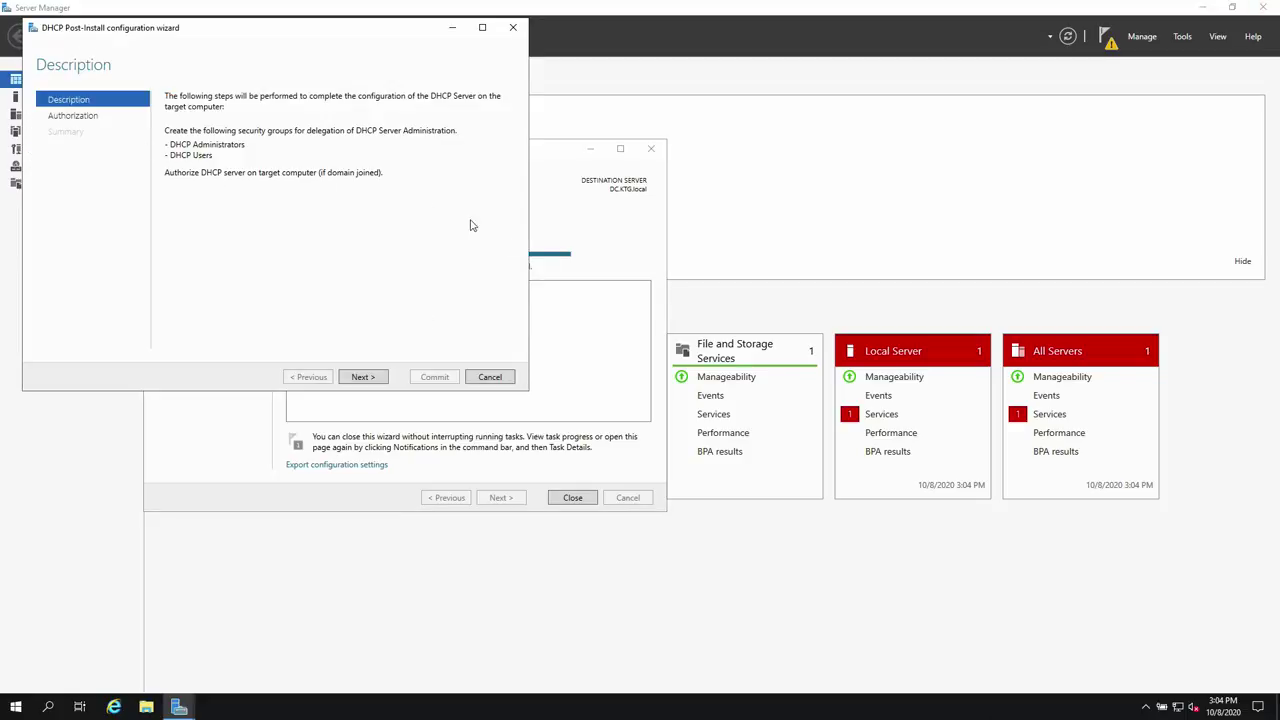
{"action": "left_click_drag", "start_coordinate": [386, 23], "coordinate": [684, 126]}
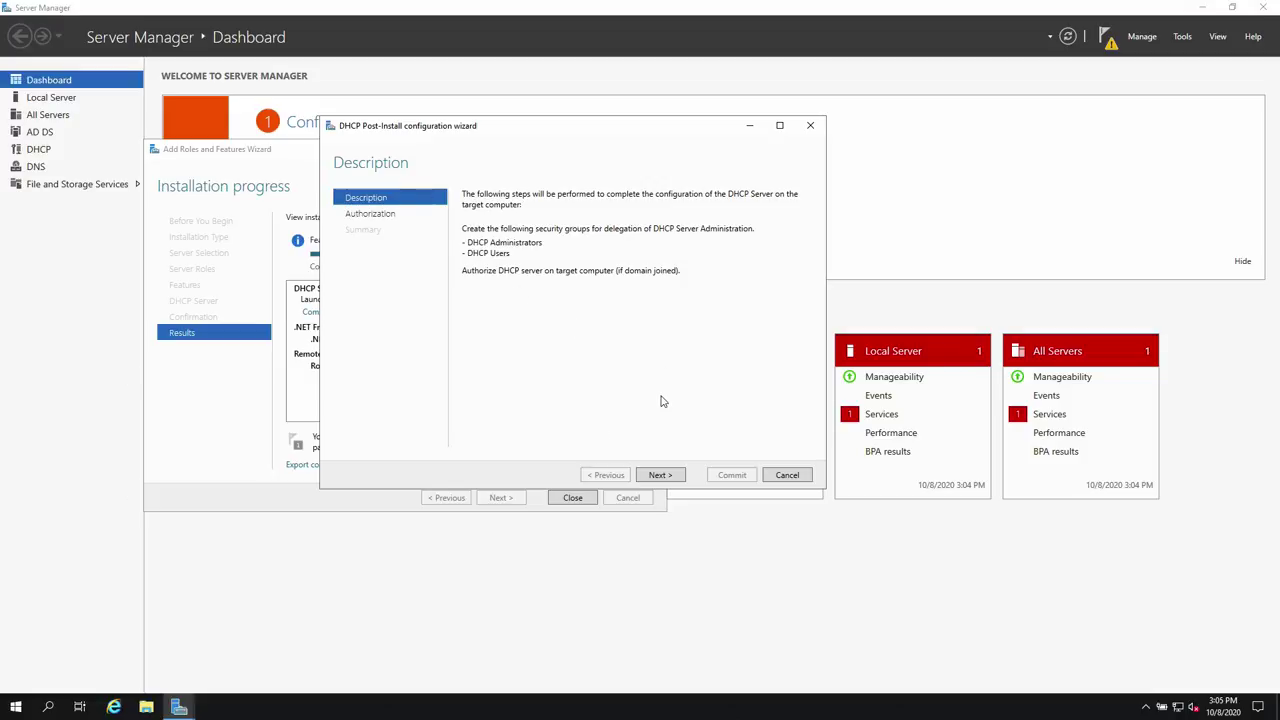
{"action": "left_click", "coordinate": [658, 476]}
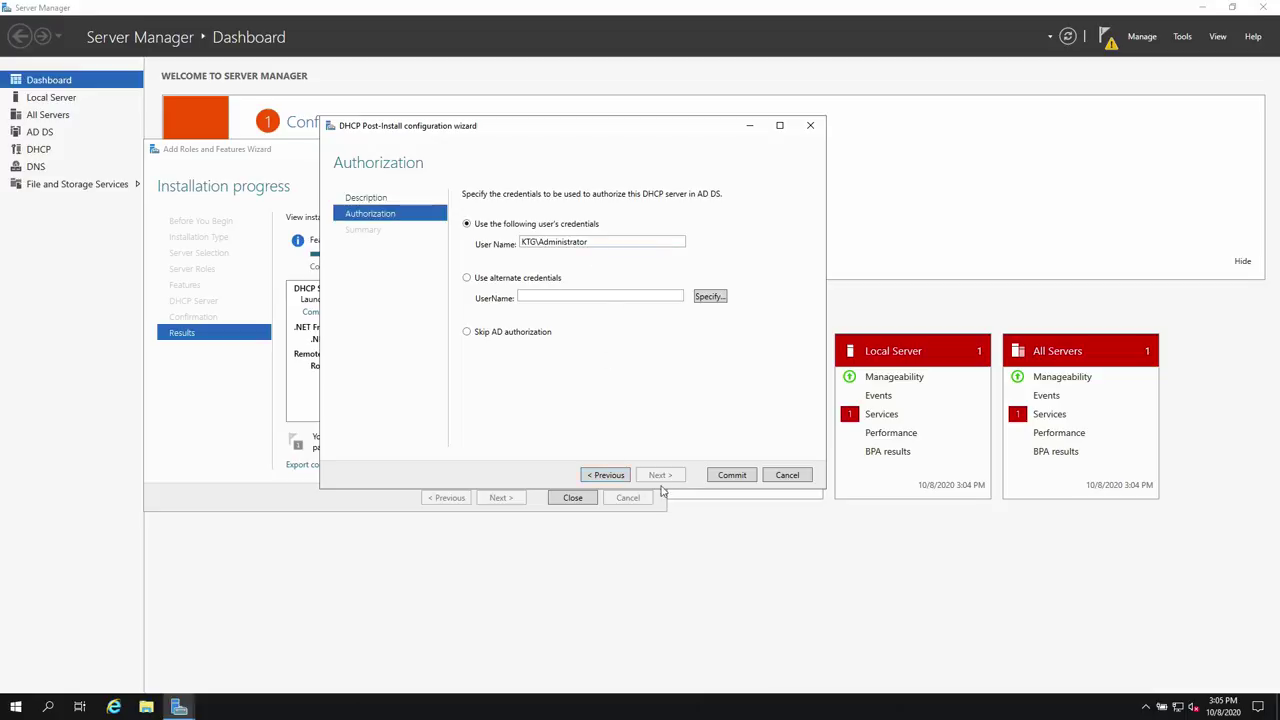
{"action": "left_click", "coordinate": [720, 476]}
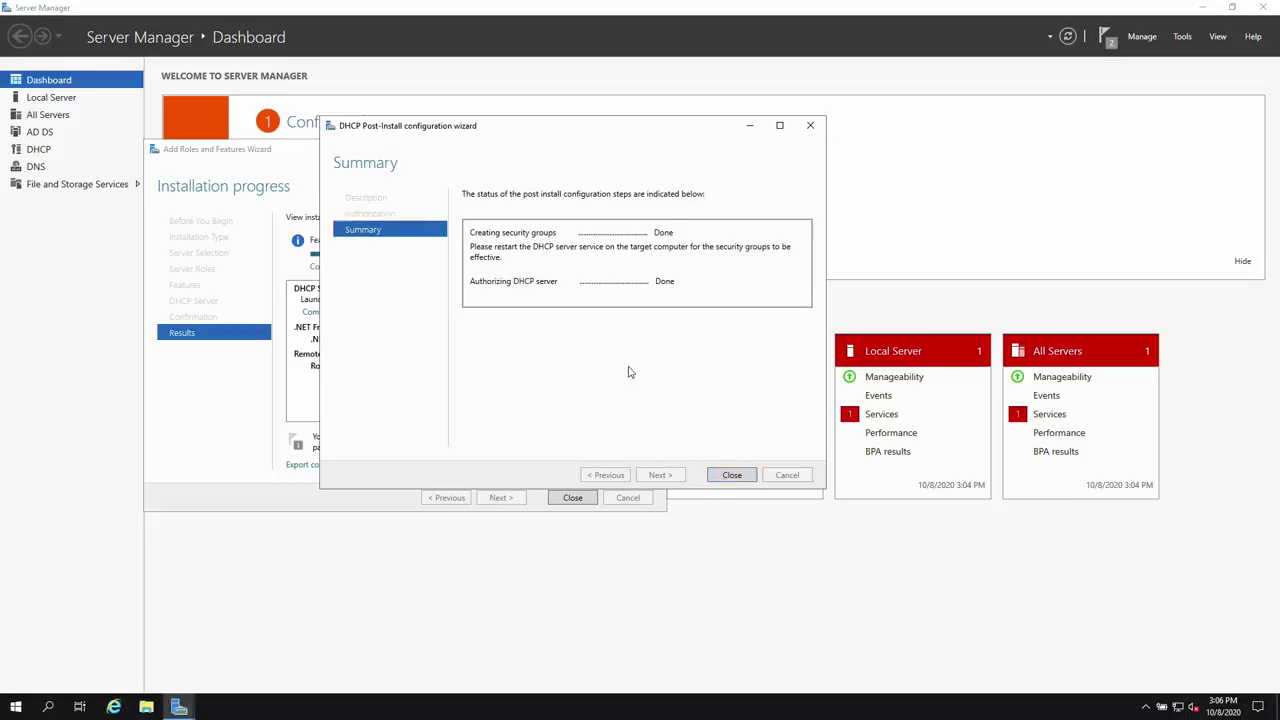
{"action": "left_click", "coordinate": [731, 476]}
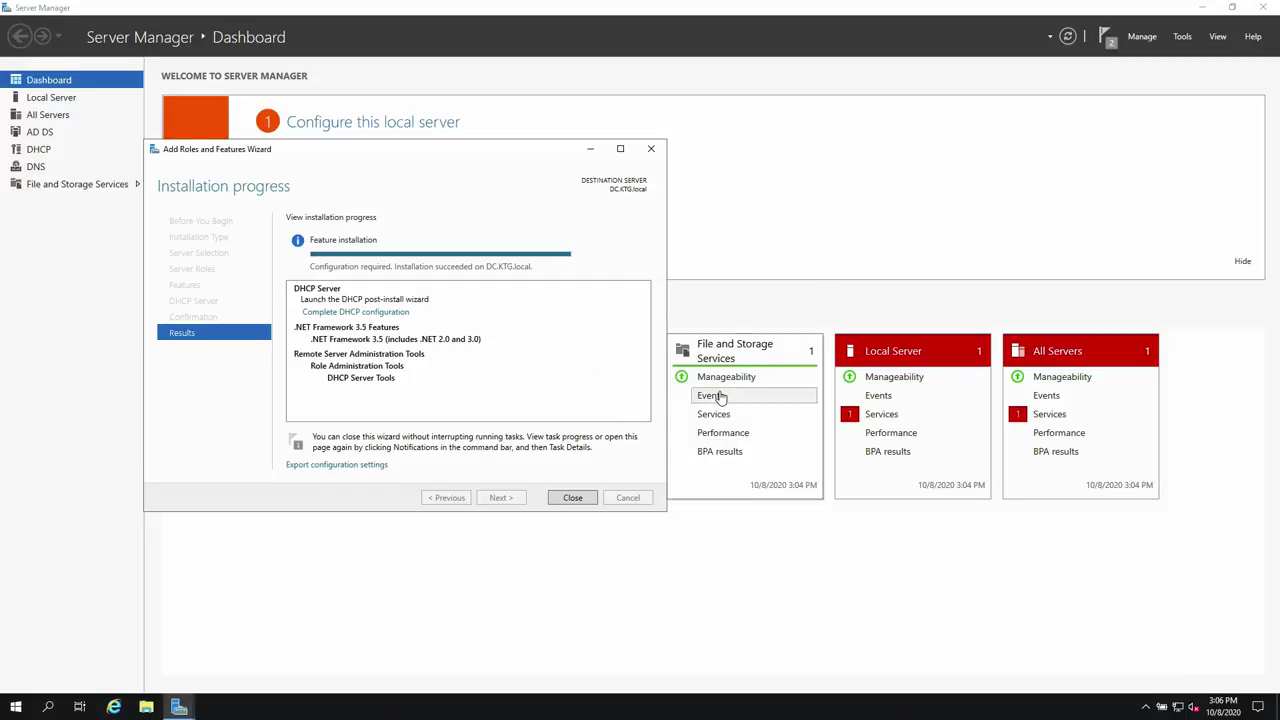
Close the roles wizard and open the Users container in Active Directory Users and Computers
{"action": "left_click", "coordinate": [572, 497]}
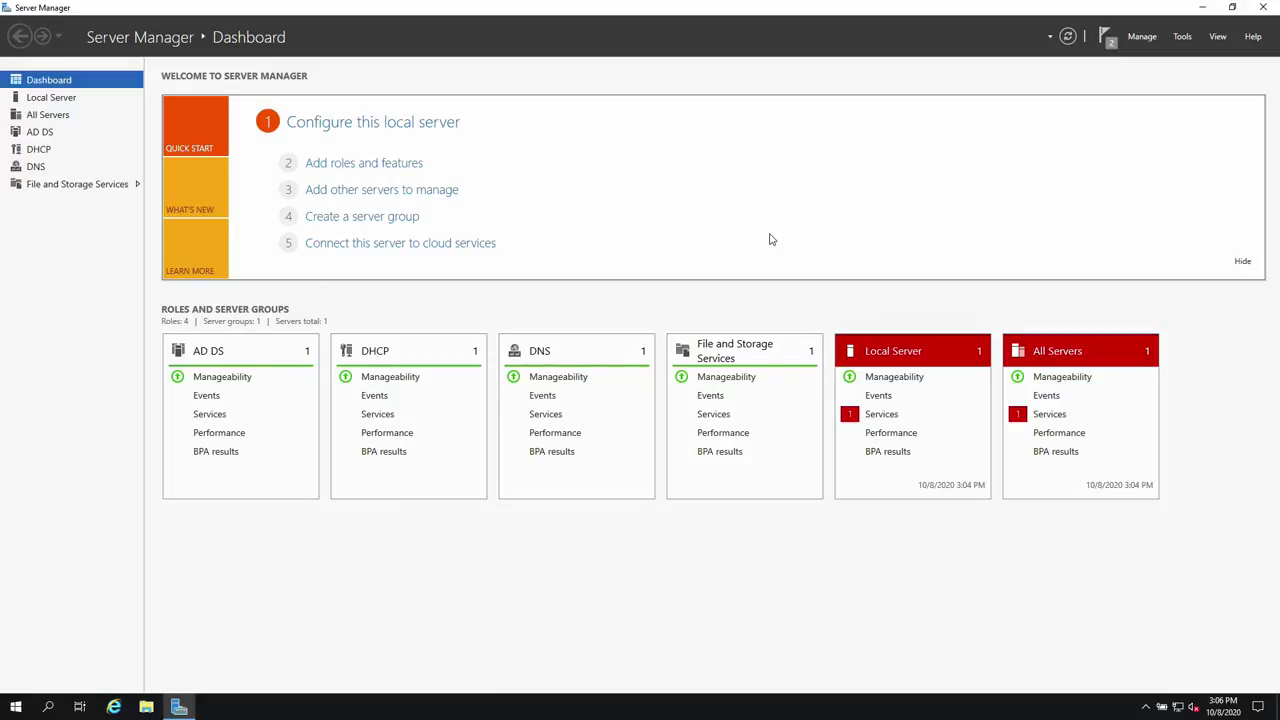
{"action": "left_click", "coordinate": [1111, 42]}
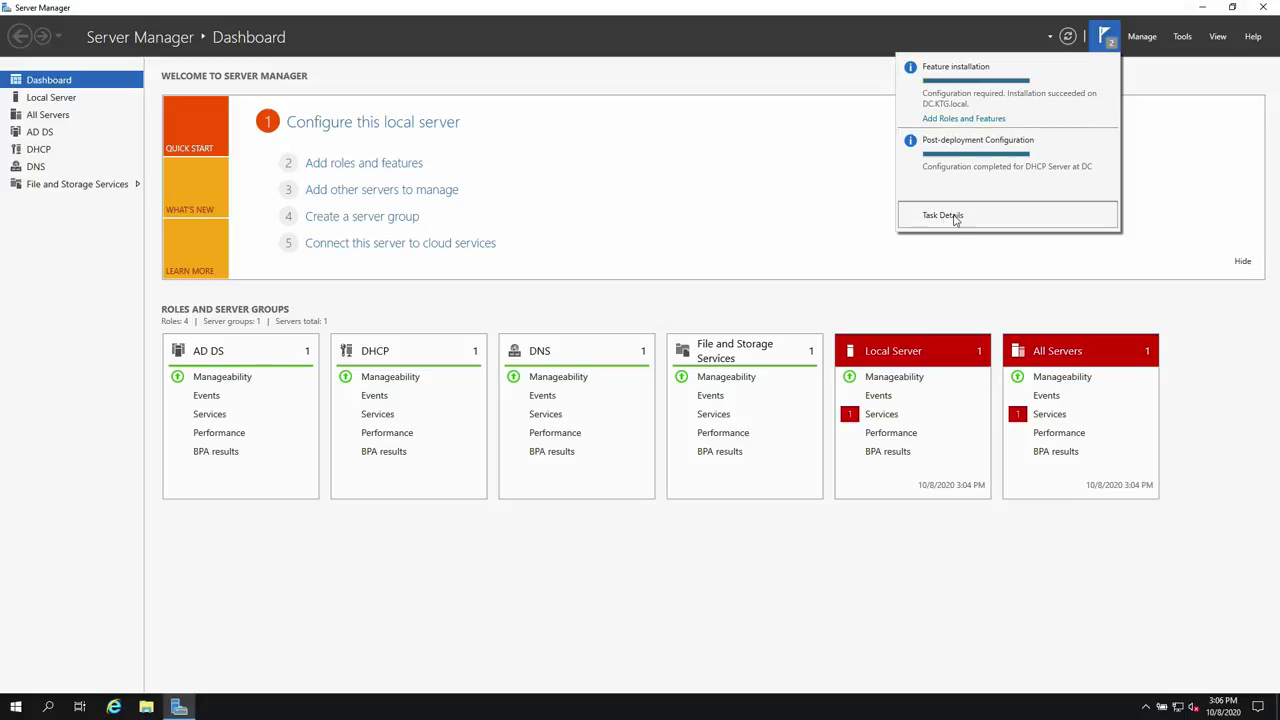
{"action": "left_click", "coordinate": [1181, 38]}
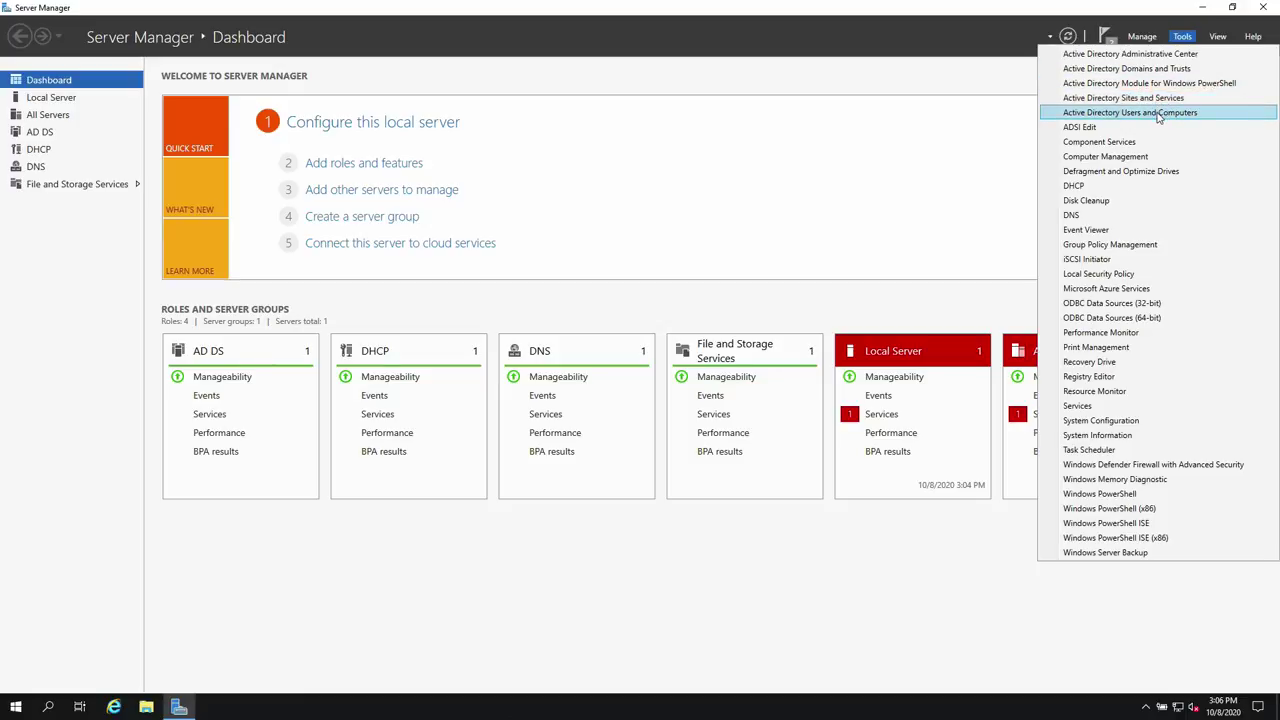
{"action": "left_click", "coordinate": [1158, 115]}
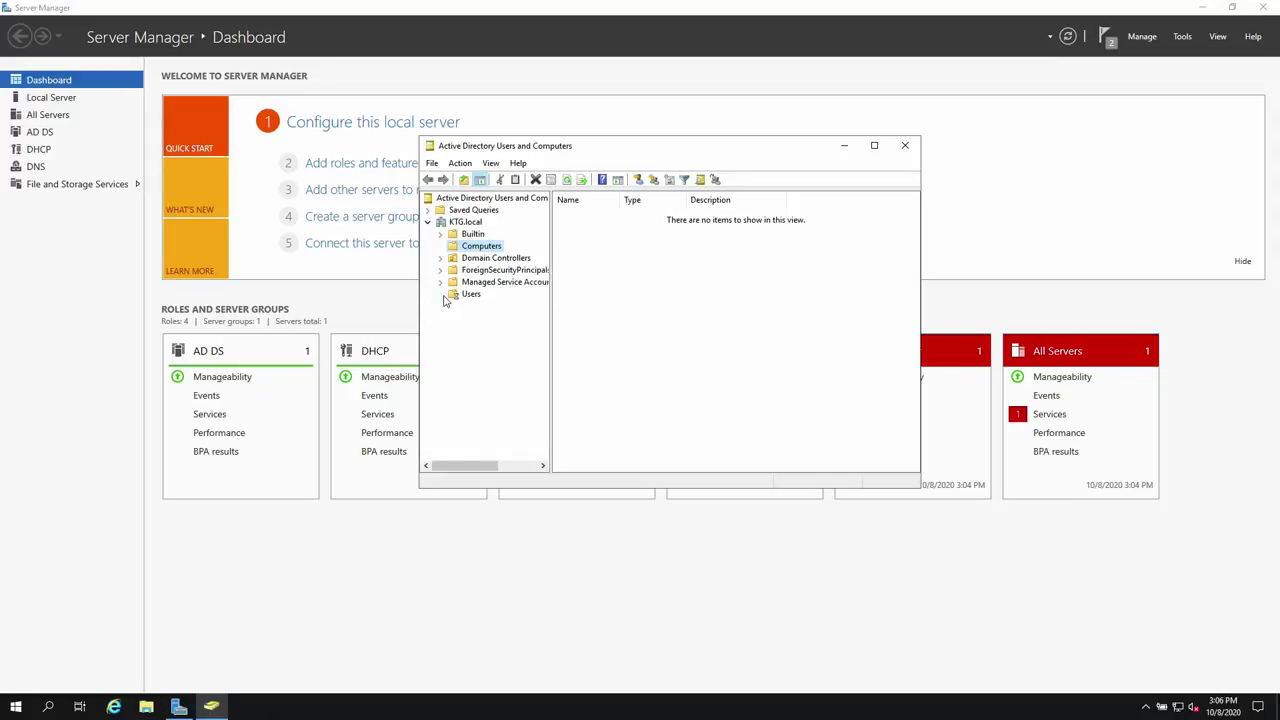
{"action": "left_click", "coordinate": [463, 199]}
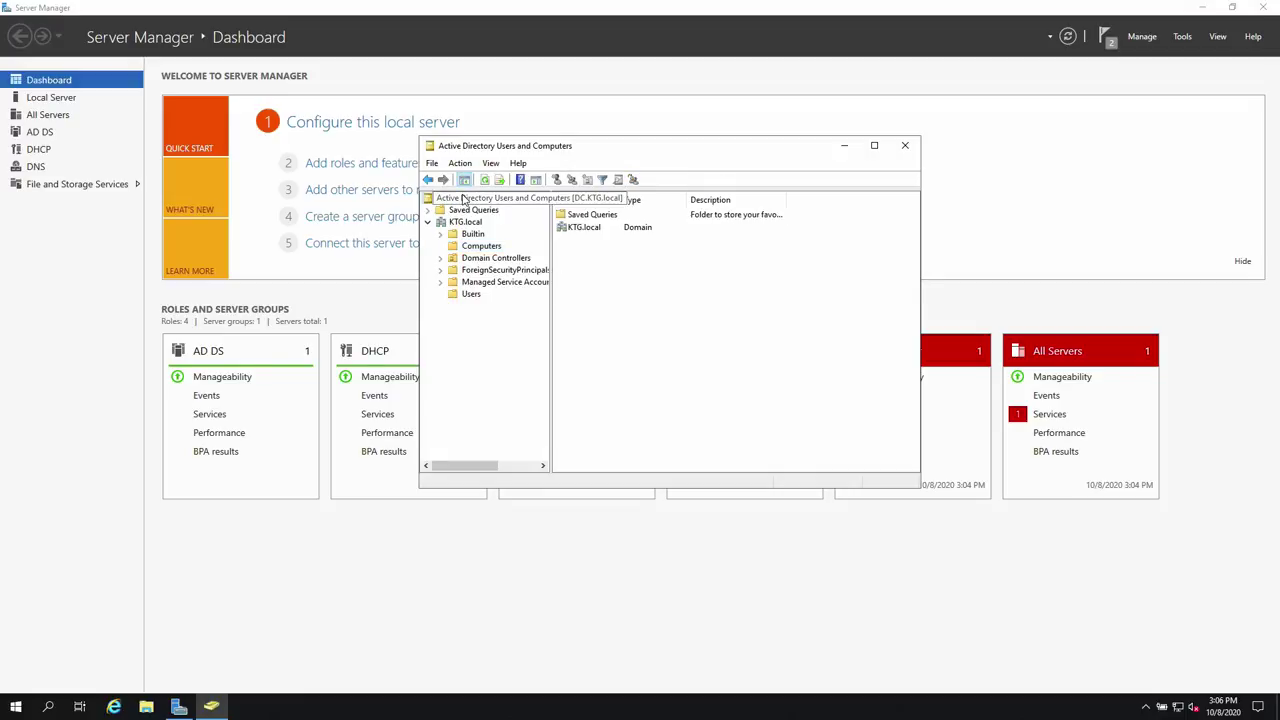
{"action": "left_click", "coordinate": [460, 258]}
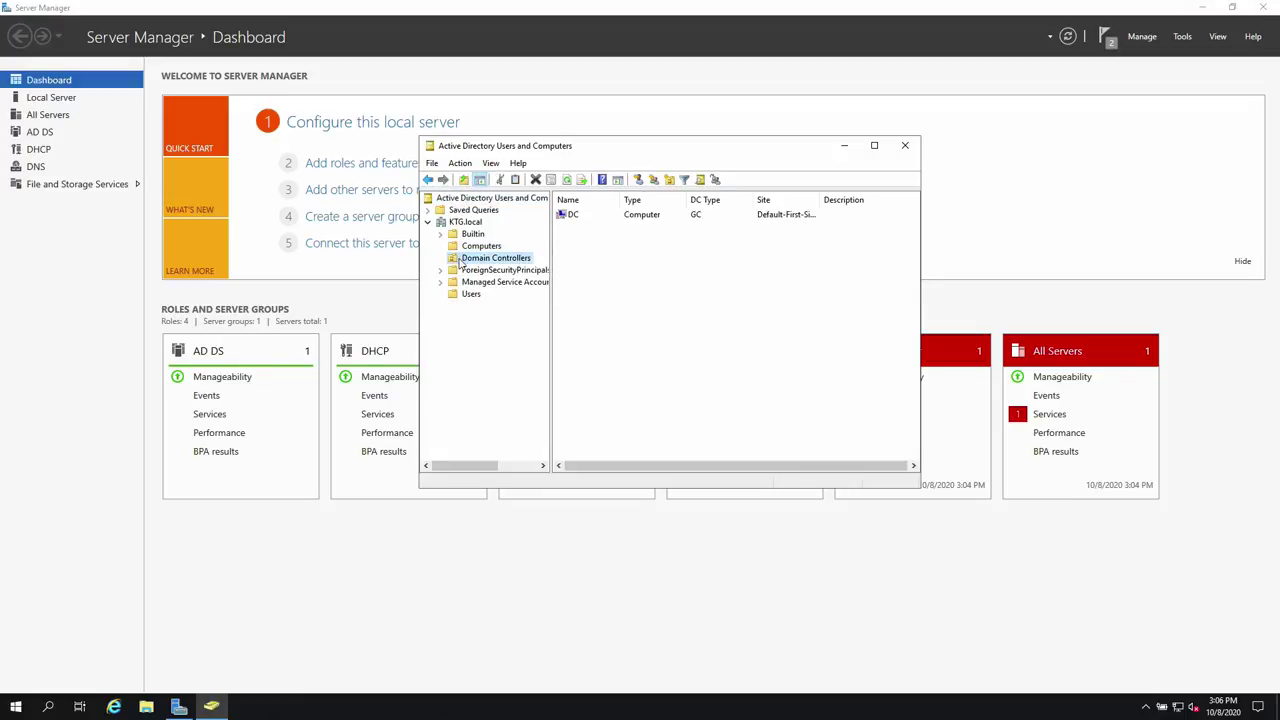
{"action": "left_click", "coordinate": [466, 295]}
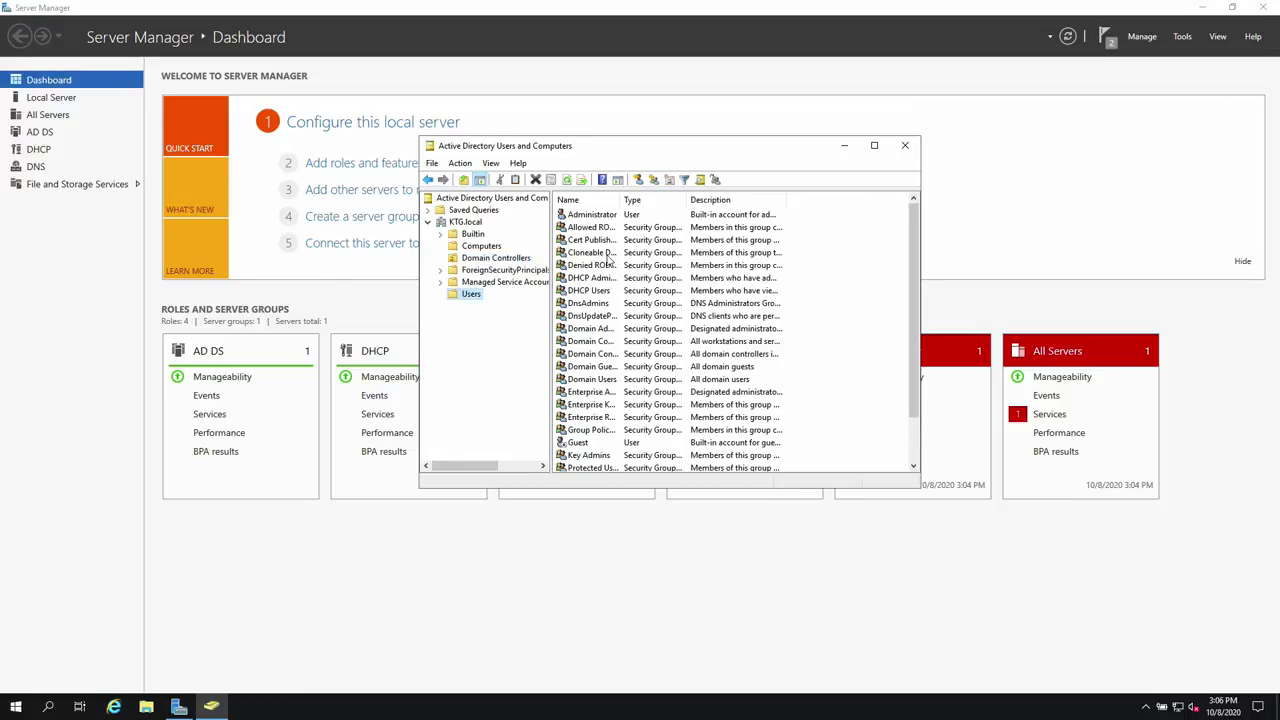
Inspect the DHCP Administrators and DHCP Users group properties, then close the console
{"action": "left_click_drag", "start_coordinate": [620, 199], "coordinate": [689, 199]}
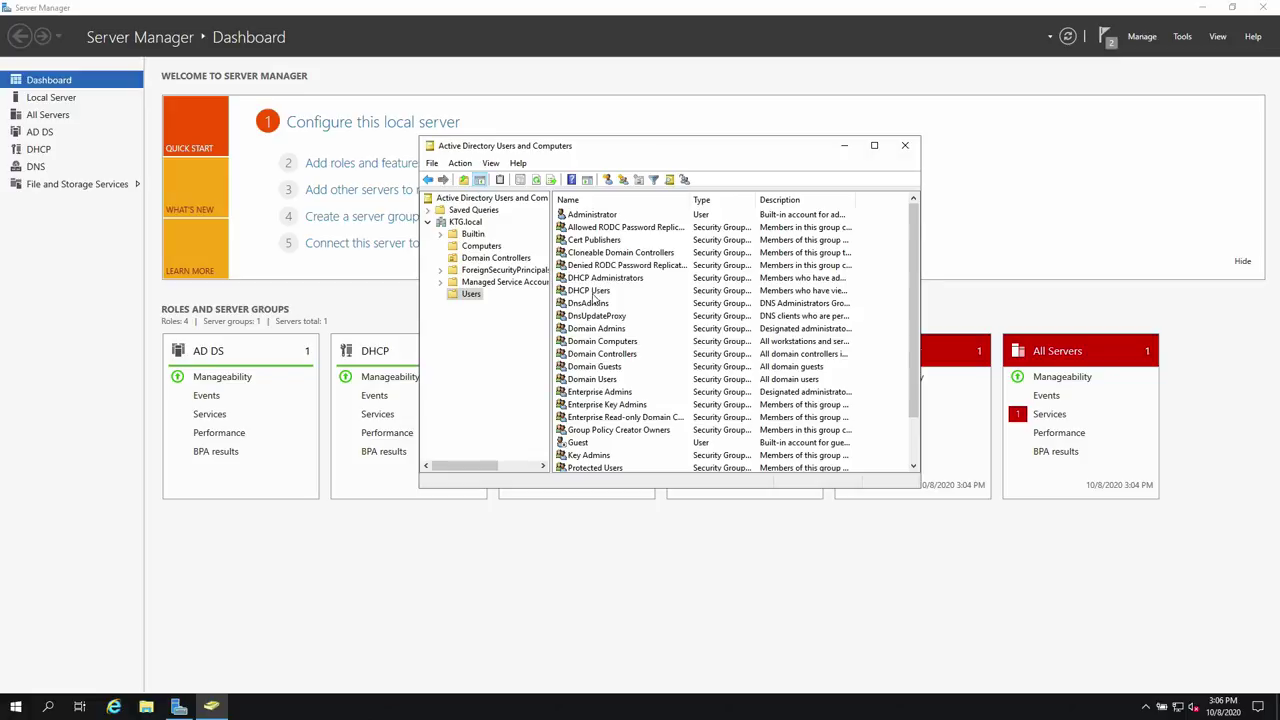
{"action": "double_click", "coordinate": [595, 281]}
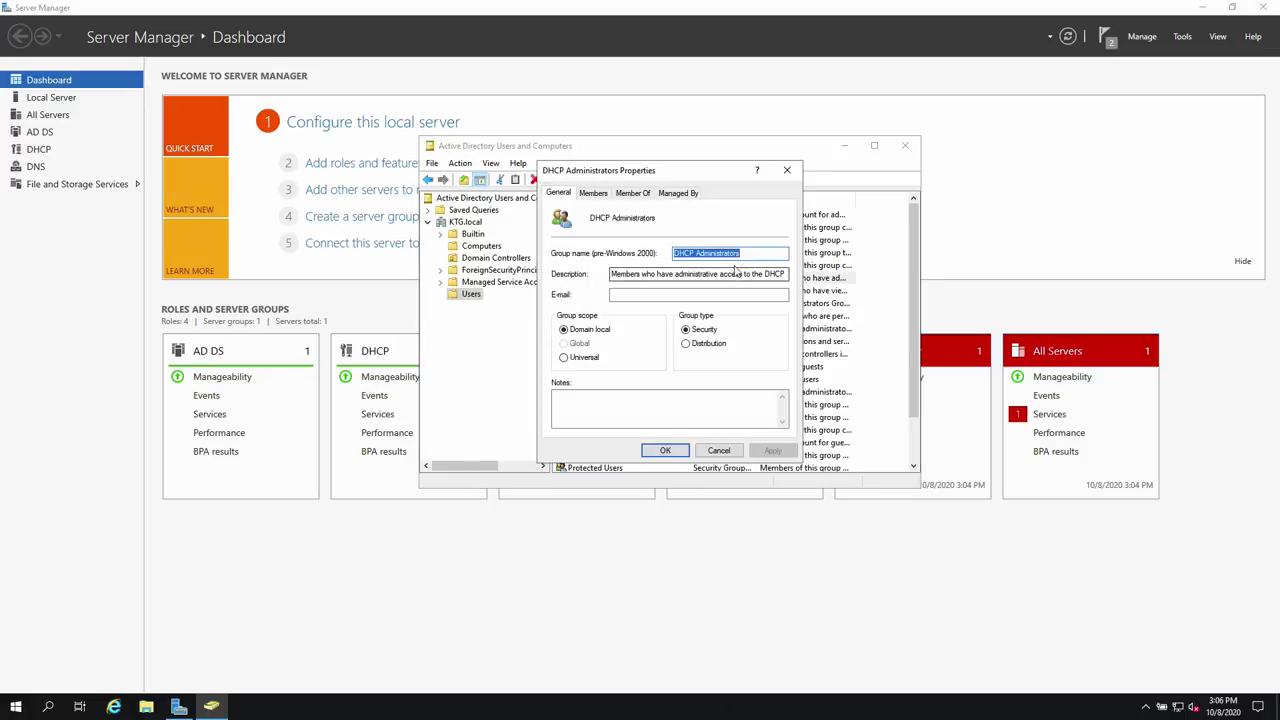
{"action": "left_click", "coordinate": [787, 172]}
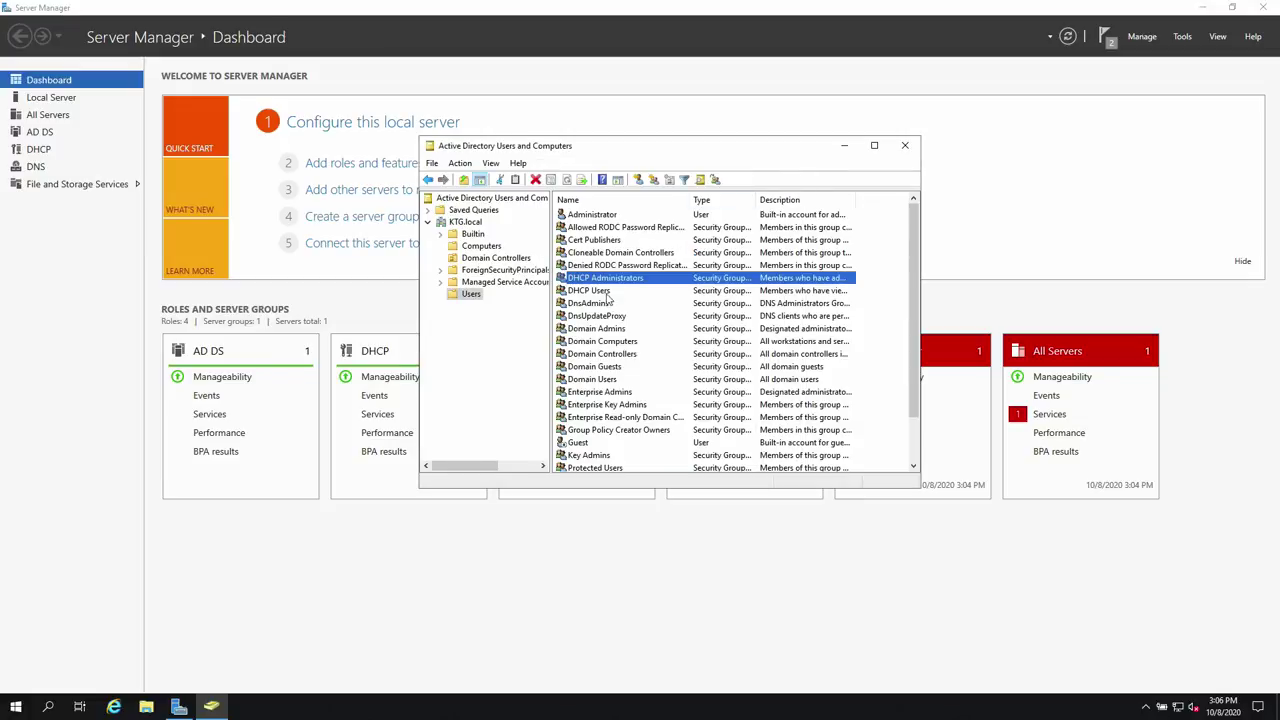
{"action": "double_click", "coordinate": [590, 291]}
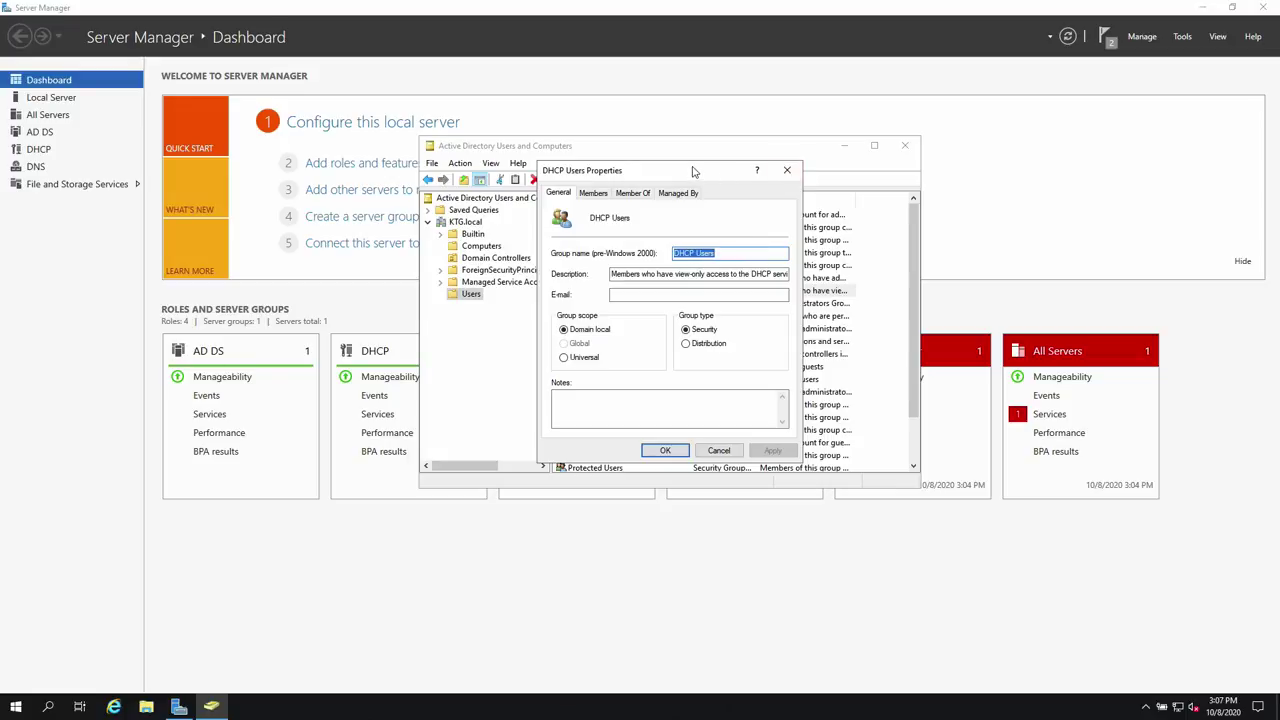
{"action": "left_click", "coordinate": [600, 193]}
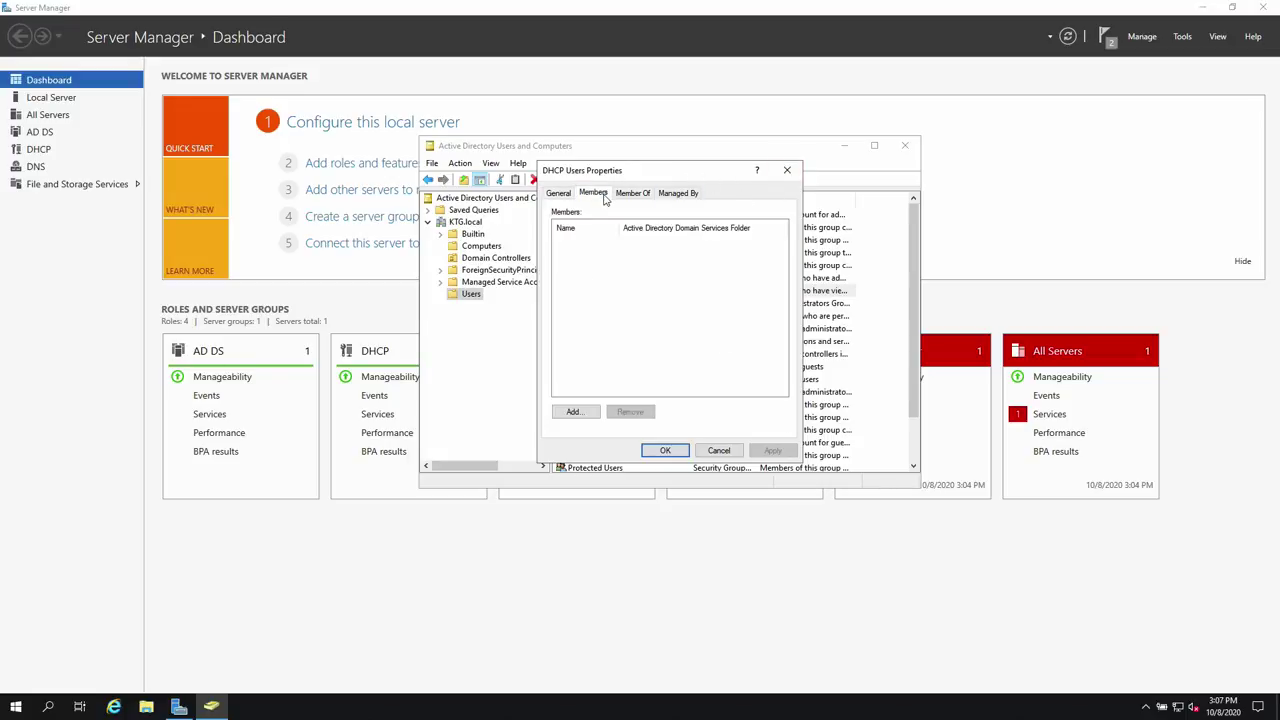
{"action": "left_click", "coordinate": [788, 171]}
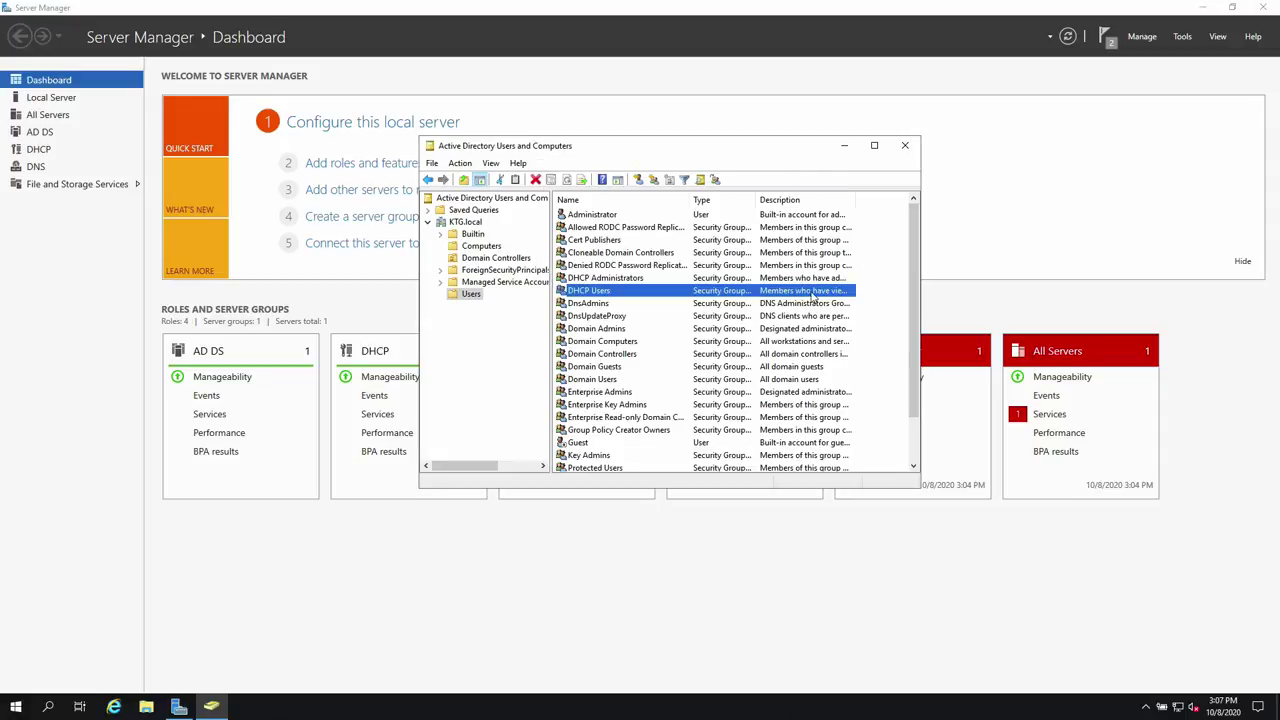
{"action": "left_click", "coordinate": [906, 147]}
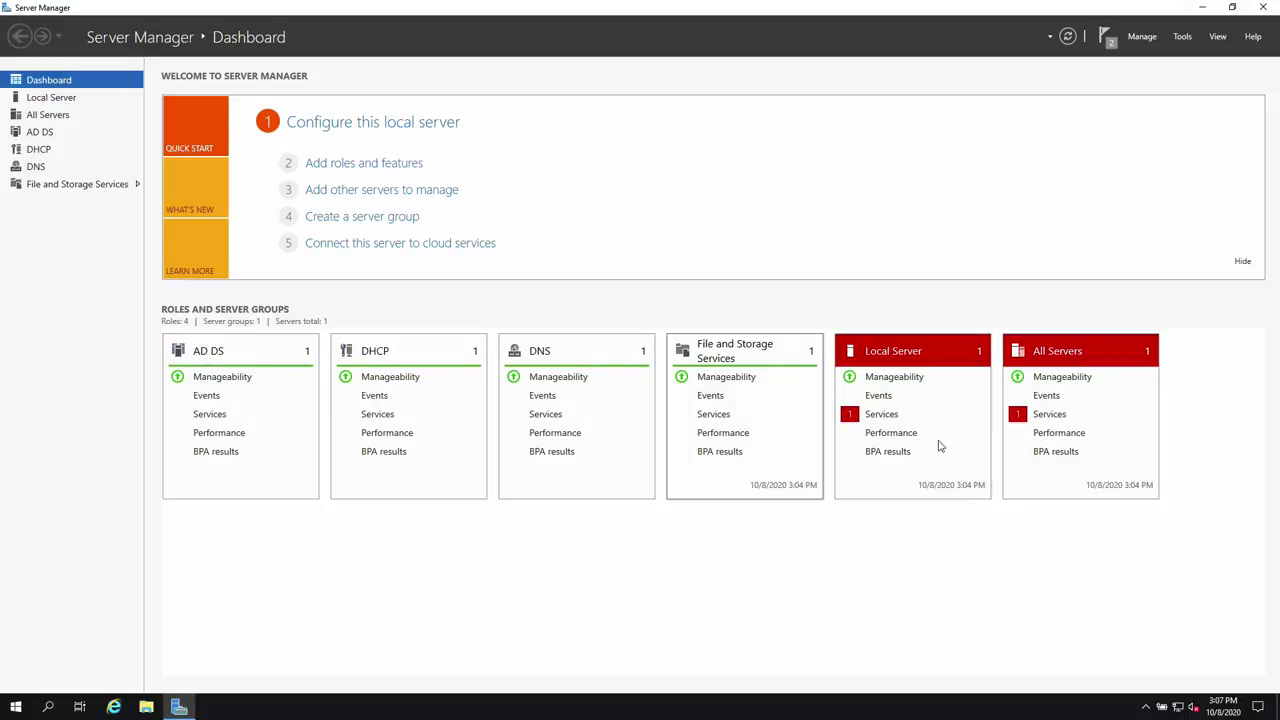
Review the stopped Downloaded Maps Manager service in the Local Server and All Servers Services views
{"action": "left_click", "coordinate": [884, 415]}
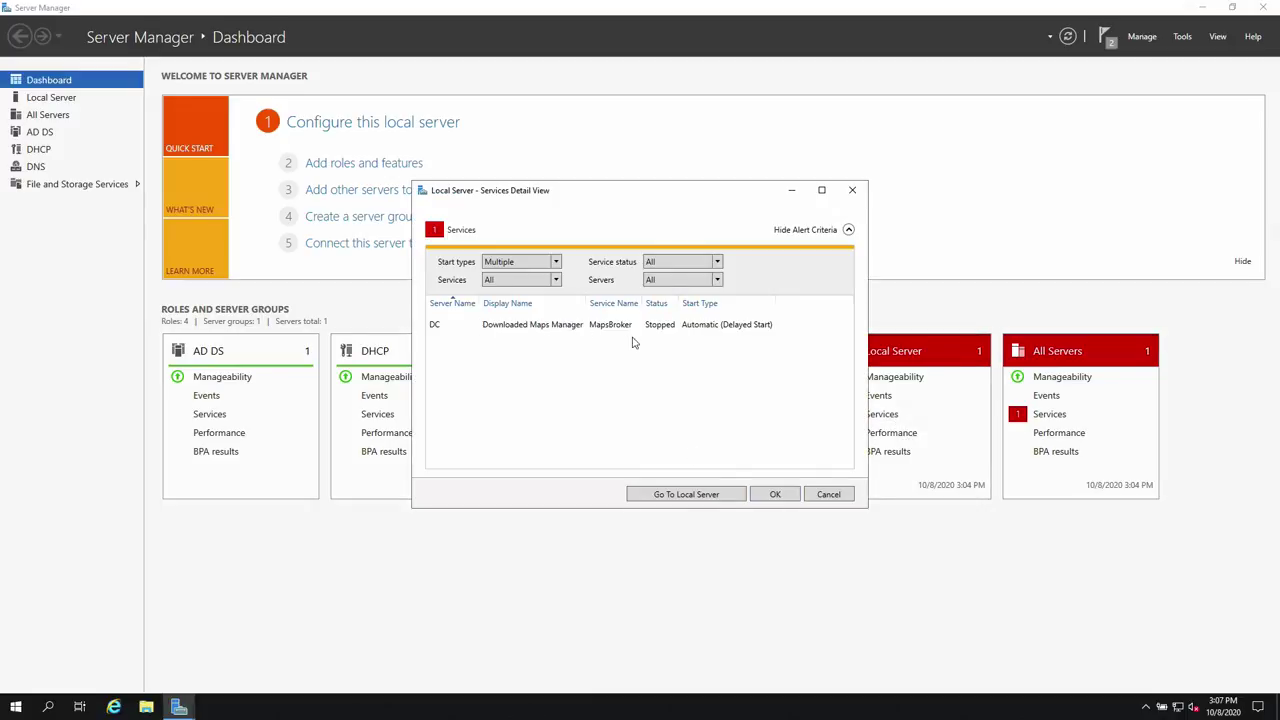
{"action": "left_click", "coordinate": [826, 497]}
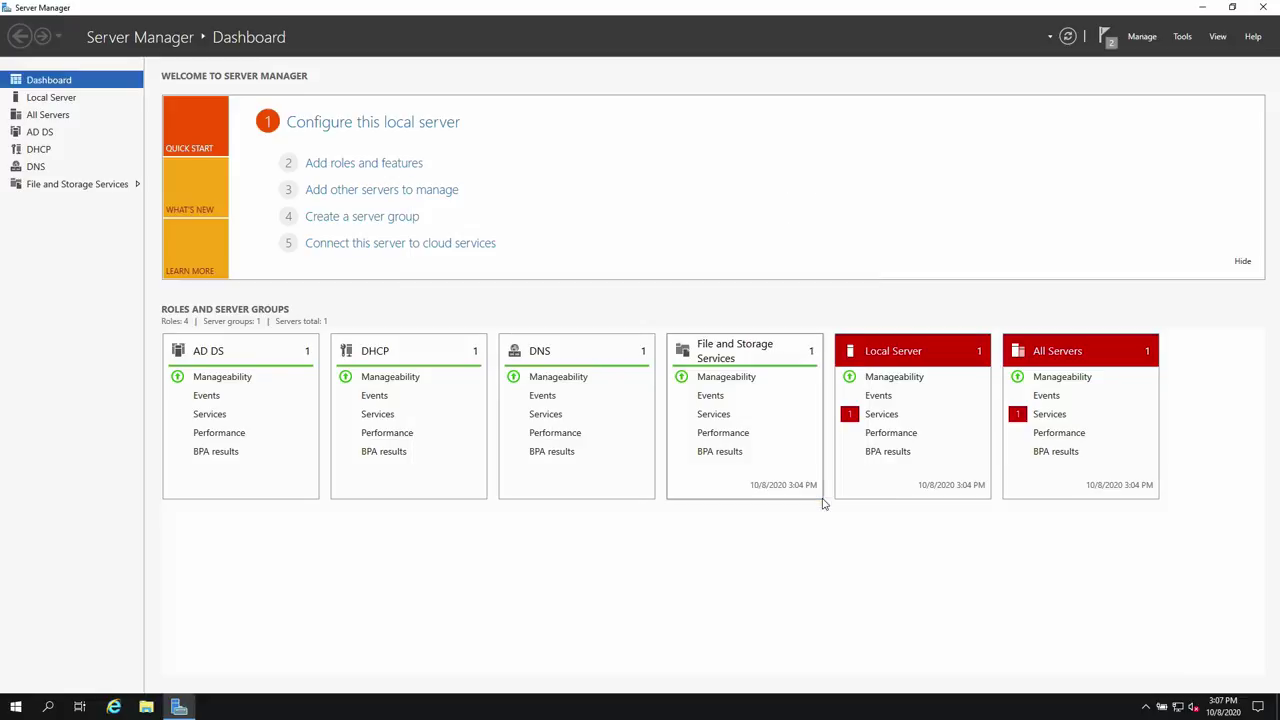
{"action": "left_click", "coordinate": [1048, 416]}
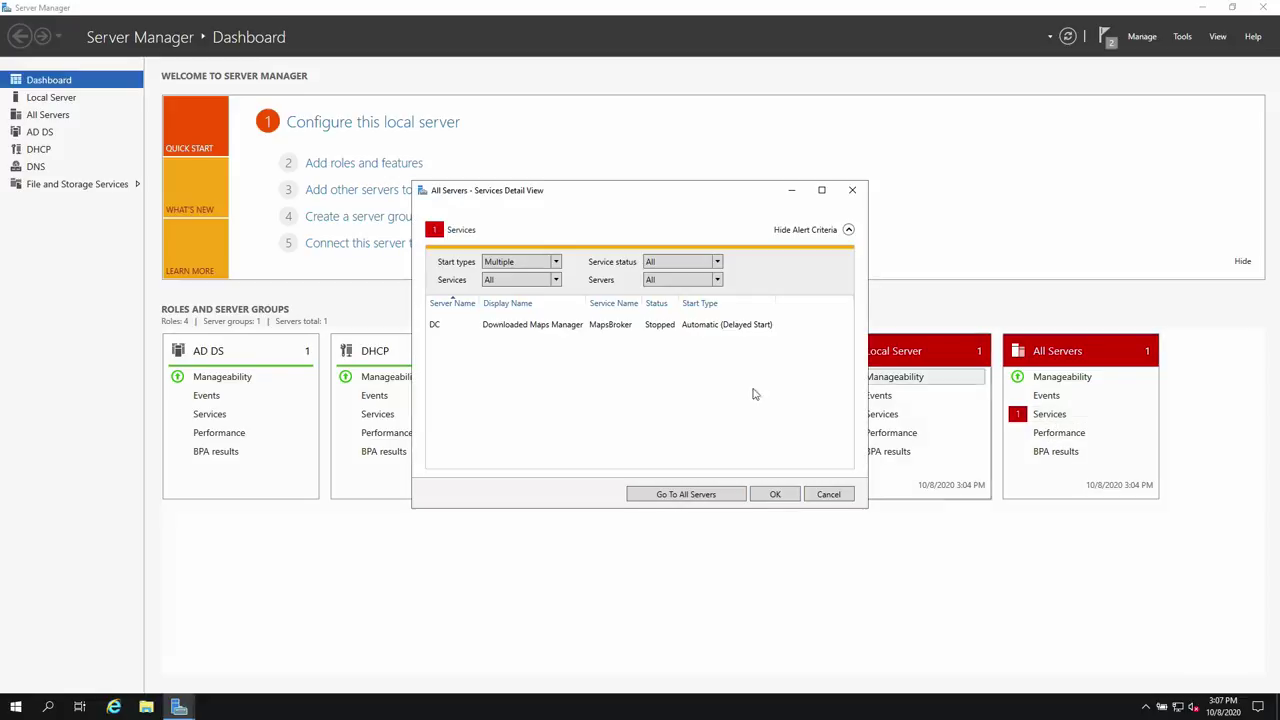
{"action": "left_click", "coordinate": [826, 497]}
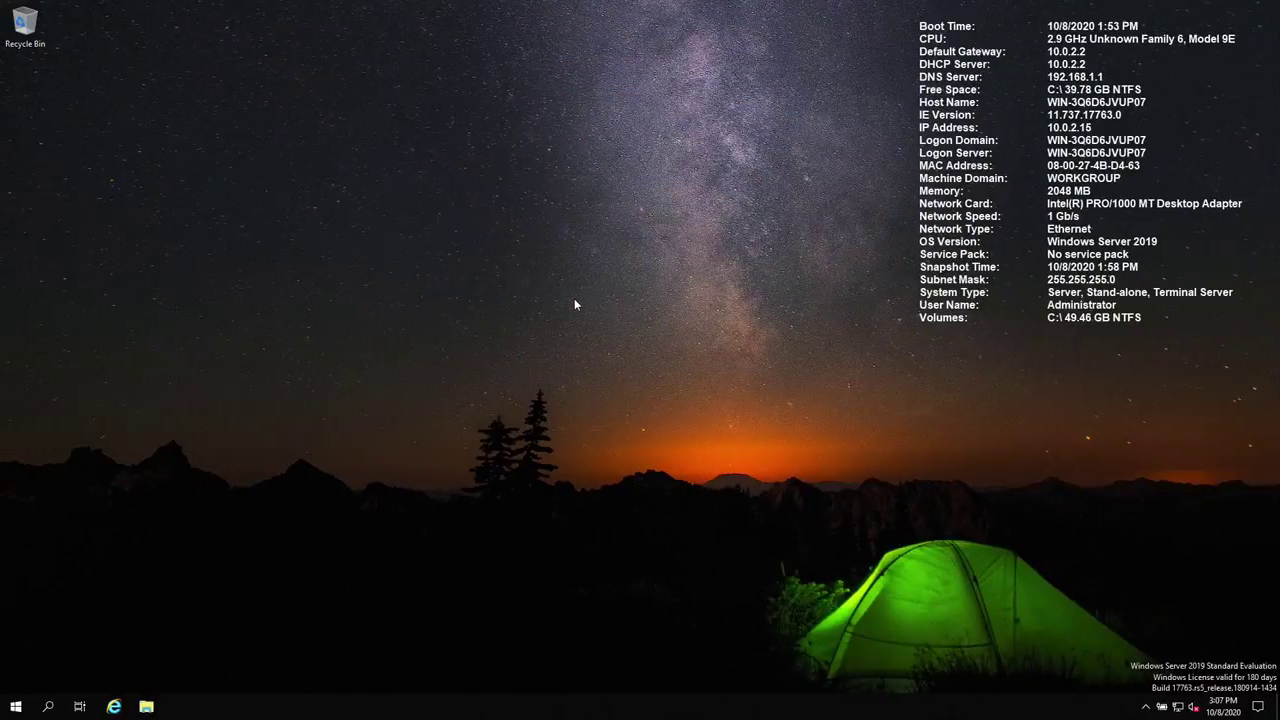
Allow network discovery for this PC and open Network & Internet settings from the tray icon
{"action": "mouse_move", "coordinate": [778, 5]}
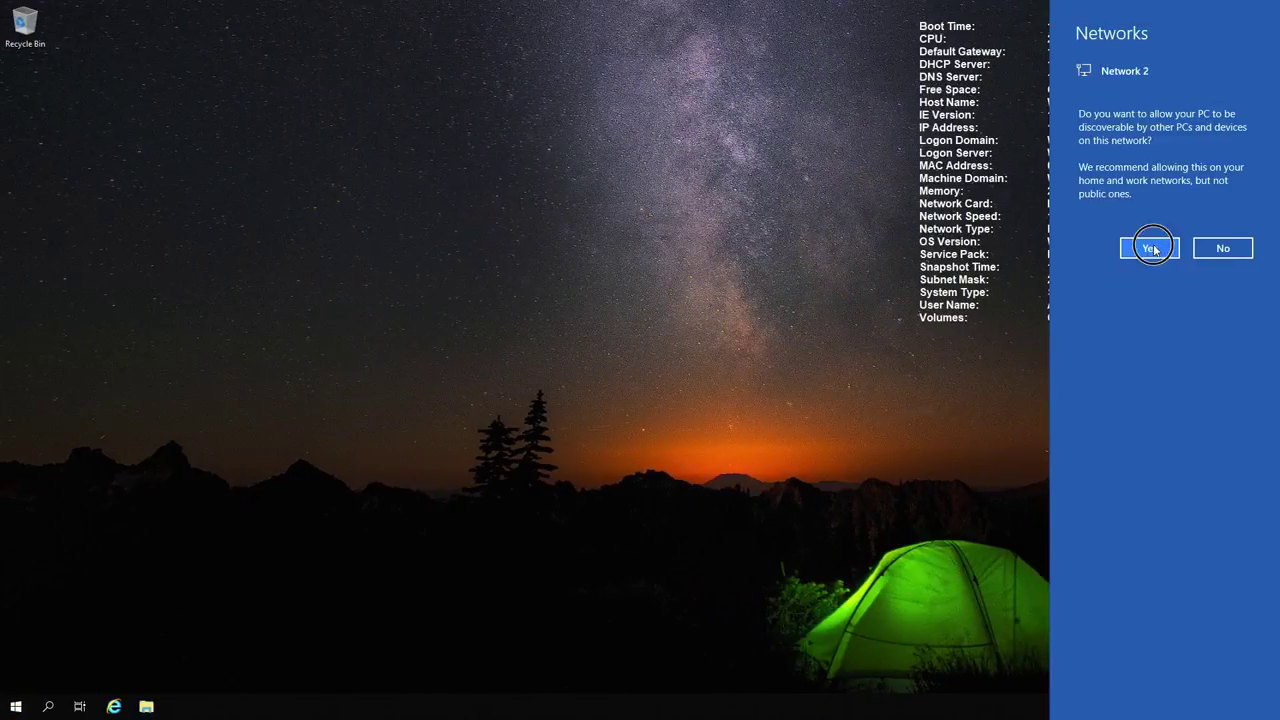
{"action": "left_click", "coordinate": [1151, 249]}
{"action": "mouse_move", "coordinate": [707, 5]}
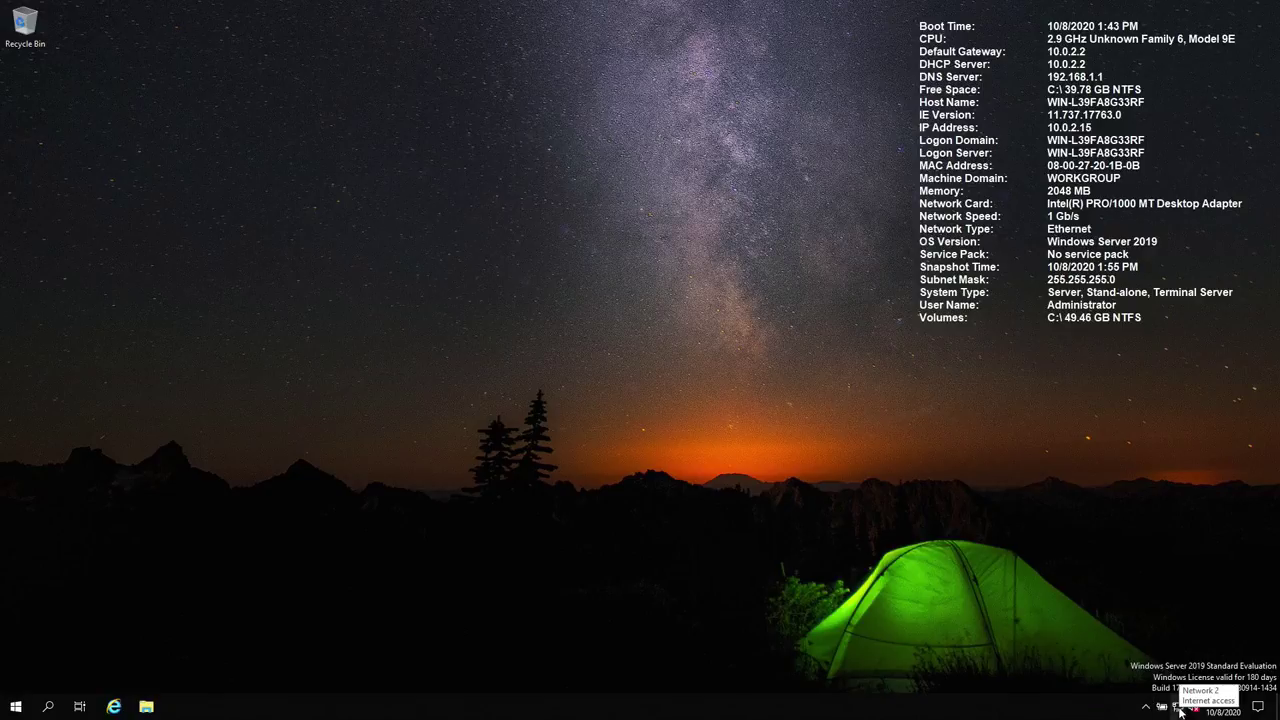
{"action": "right_click", "coordinate": [1179, 708]}
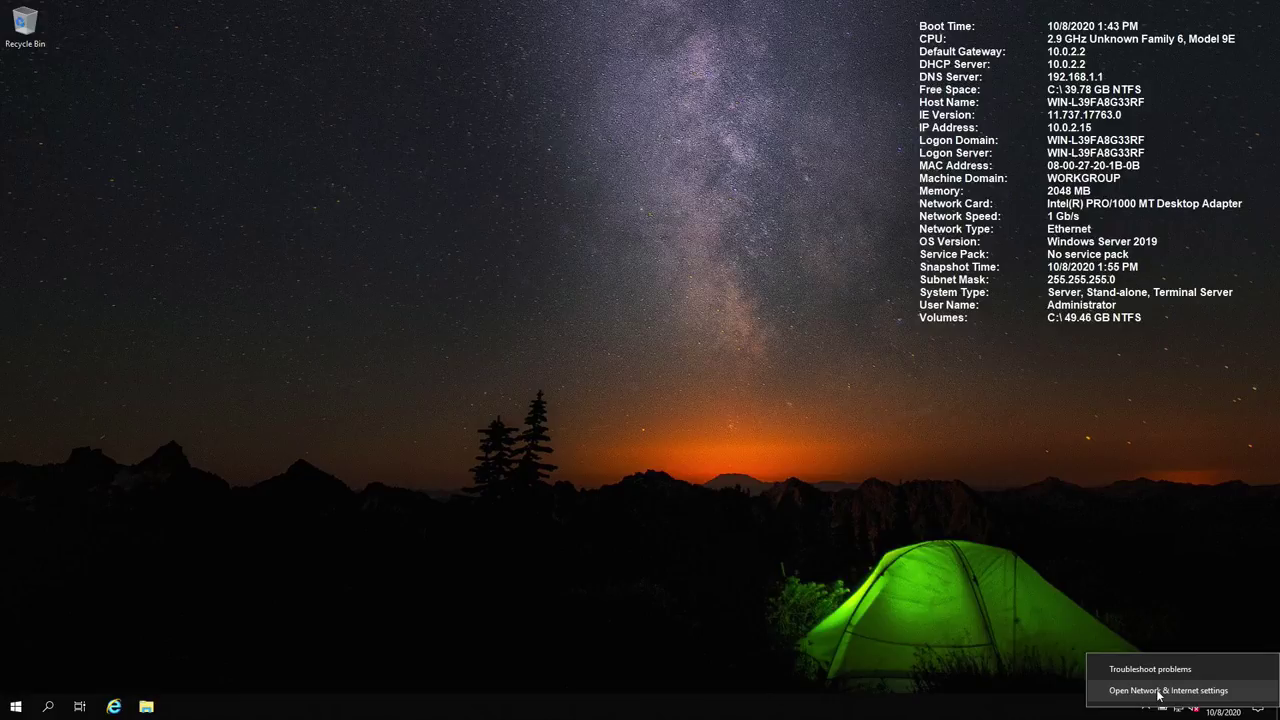
{"action": "left_click", "coordinate": [1160, 691]}
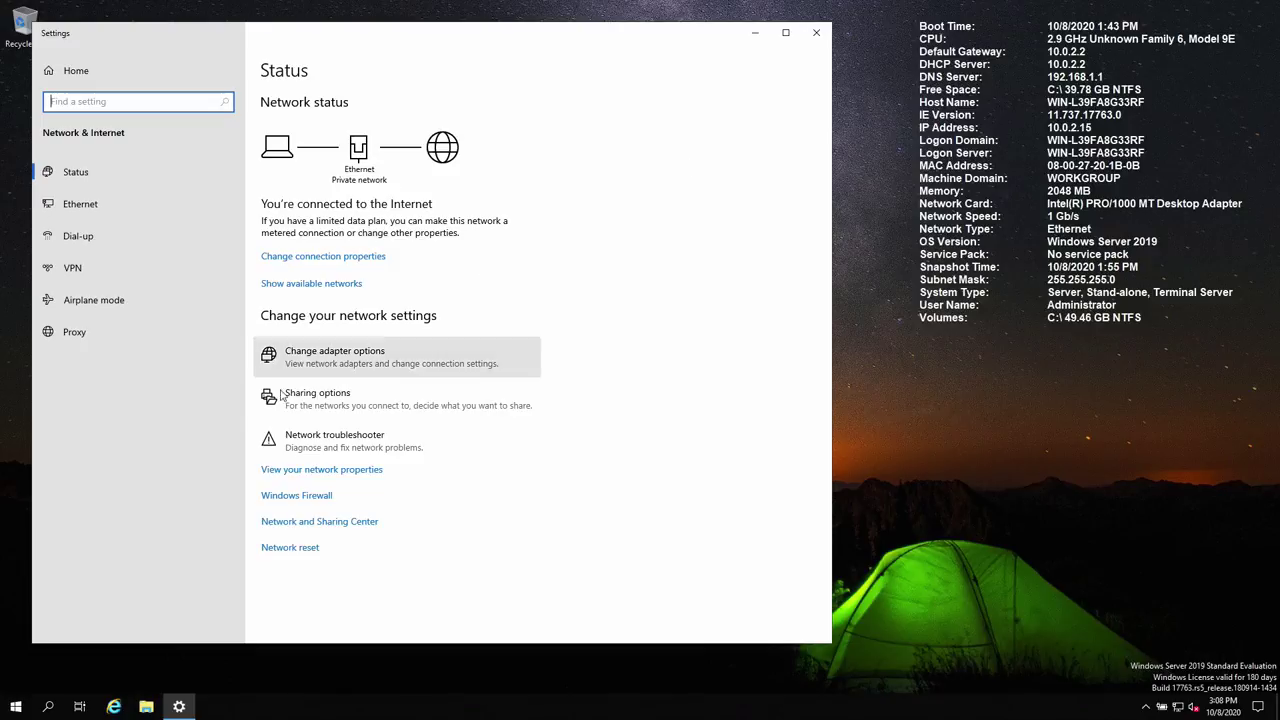
Open the Ethernet adapter's properties and disable IPv6
{"action": "left_click", "coordinate": [83, 210]}
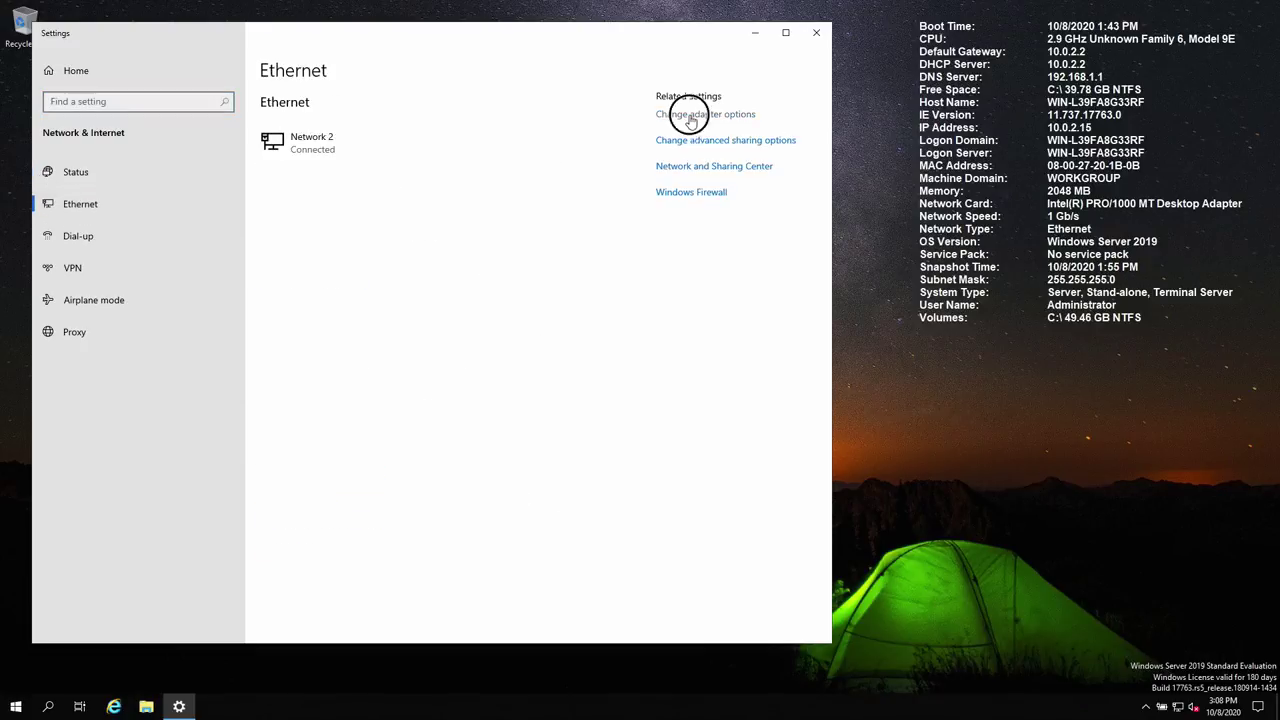
{"action": "left_click", "coordinate": [689, 115]}
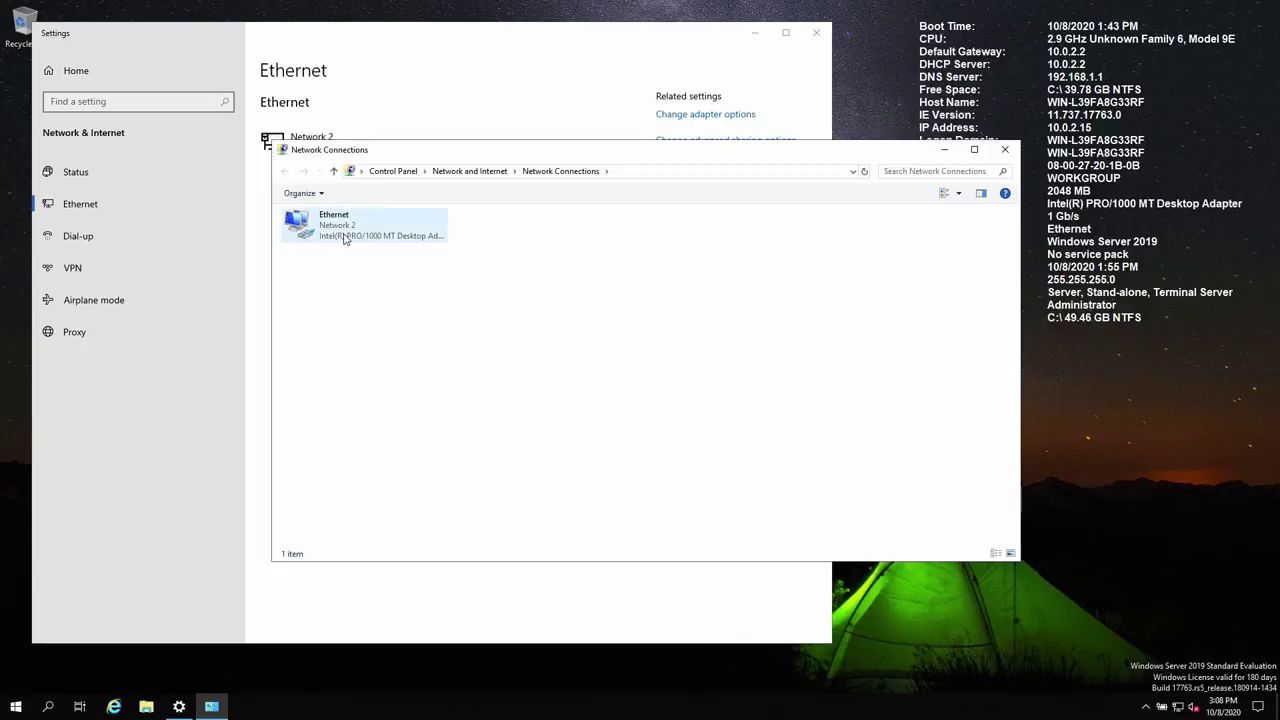
{"action": "right_click", "coordinate": [345, 238]}
{"action": "left_click", "coordinate": [393, 362]}
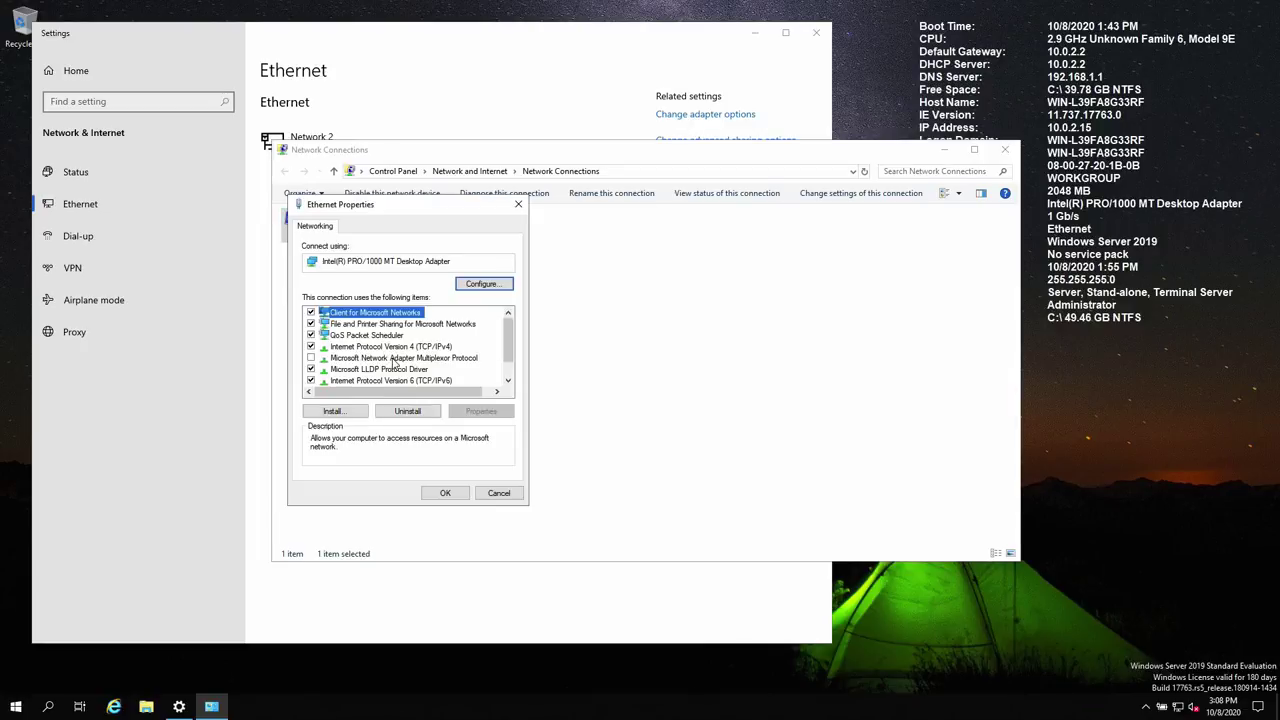
{"action": "left_click", "coordinate": [311, 381]}
In the IPv4 properties, switch DNS to manually specified server addresses
{"action": "left_click", "coordinate": [380, 347]}
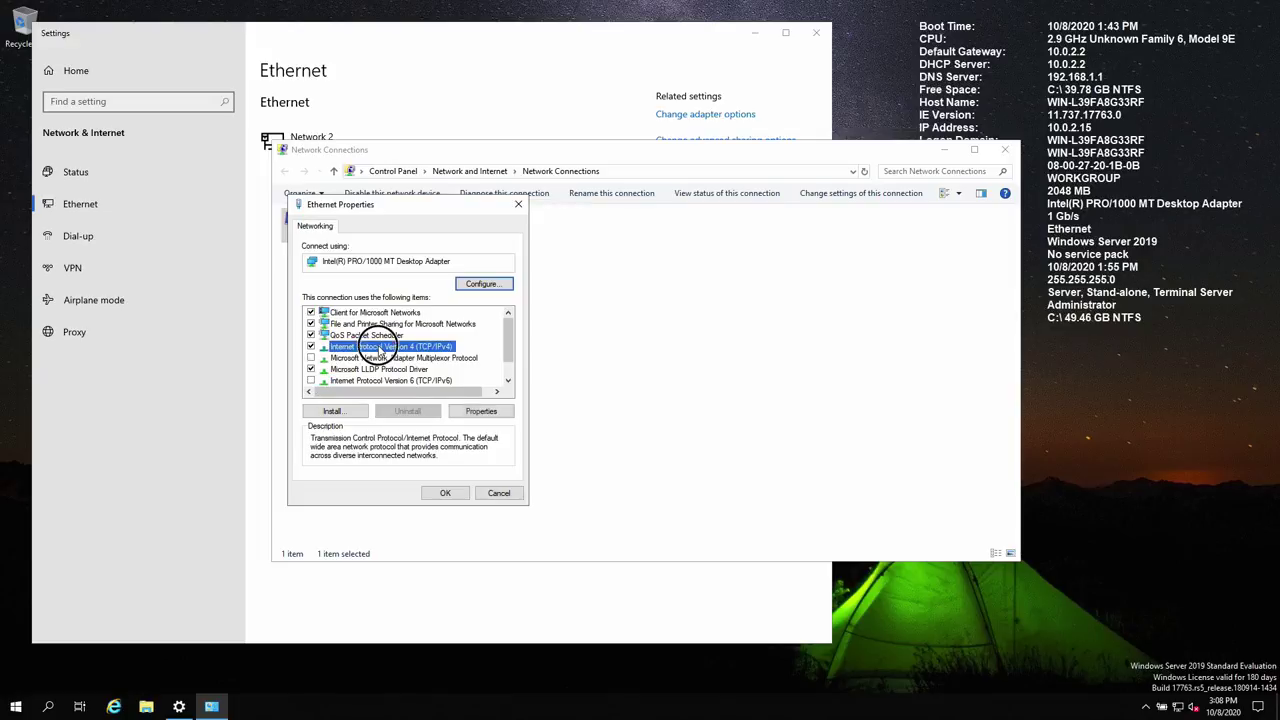
{"action": "left_click", "coordinate": [481, 411]}
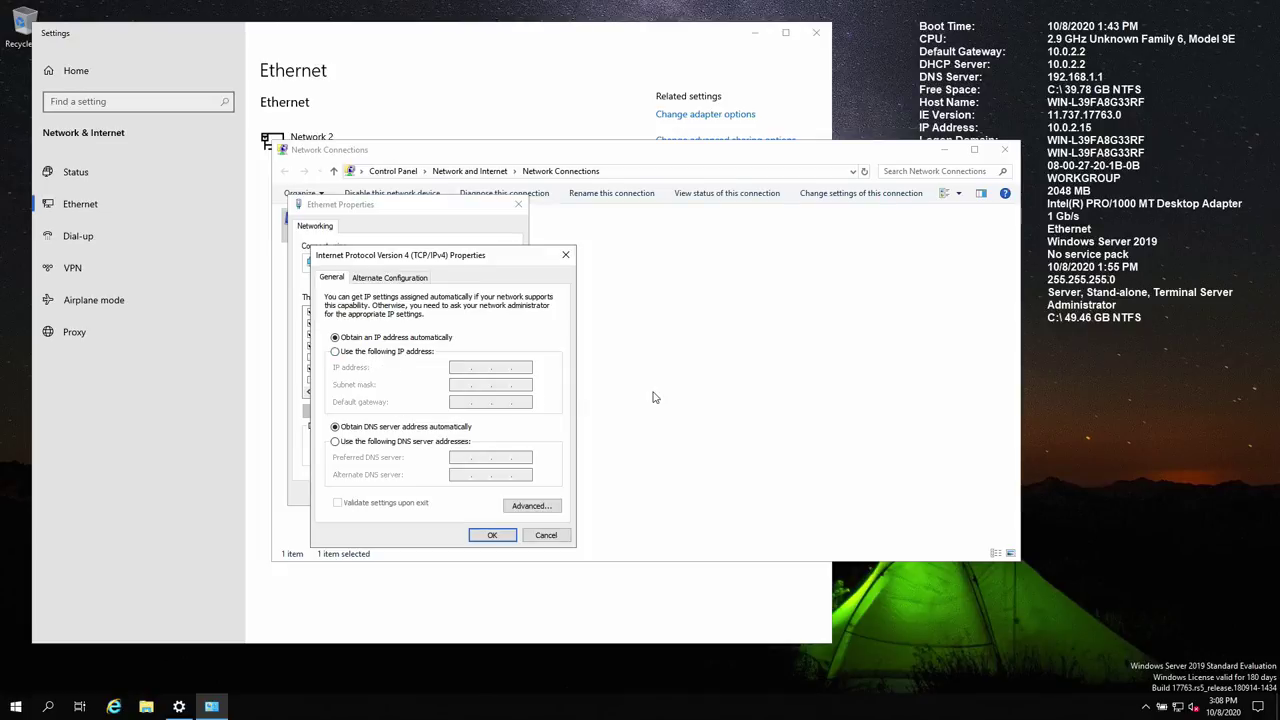
{"action": "left_click", "coordinate": [424, 443]}
{"action": "key", "text": "ctrl+Up"}
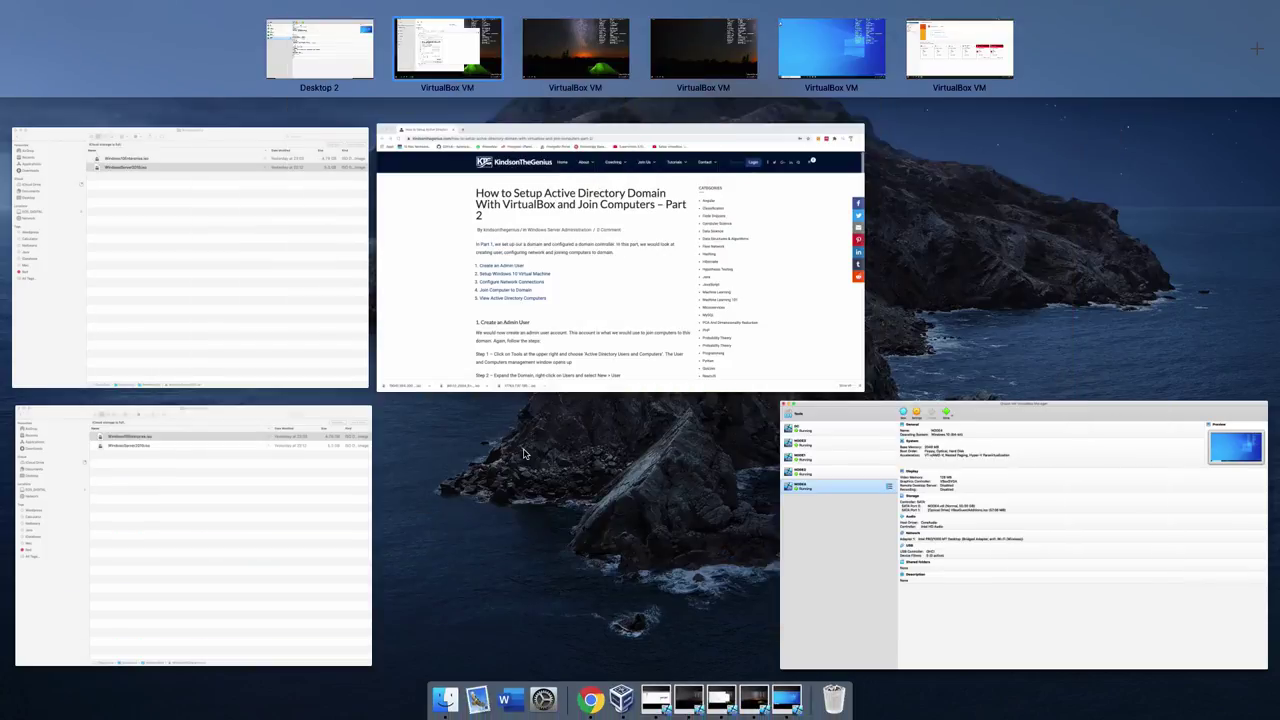
Switch to the domain controller VM, minimize Server Manager and open File Explorer
{"action": "left_click", "coordinate": [948, 55]}
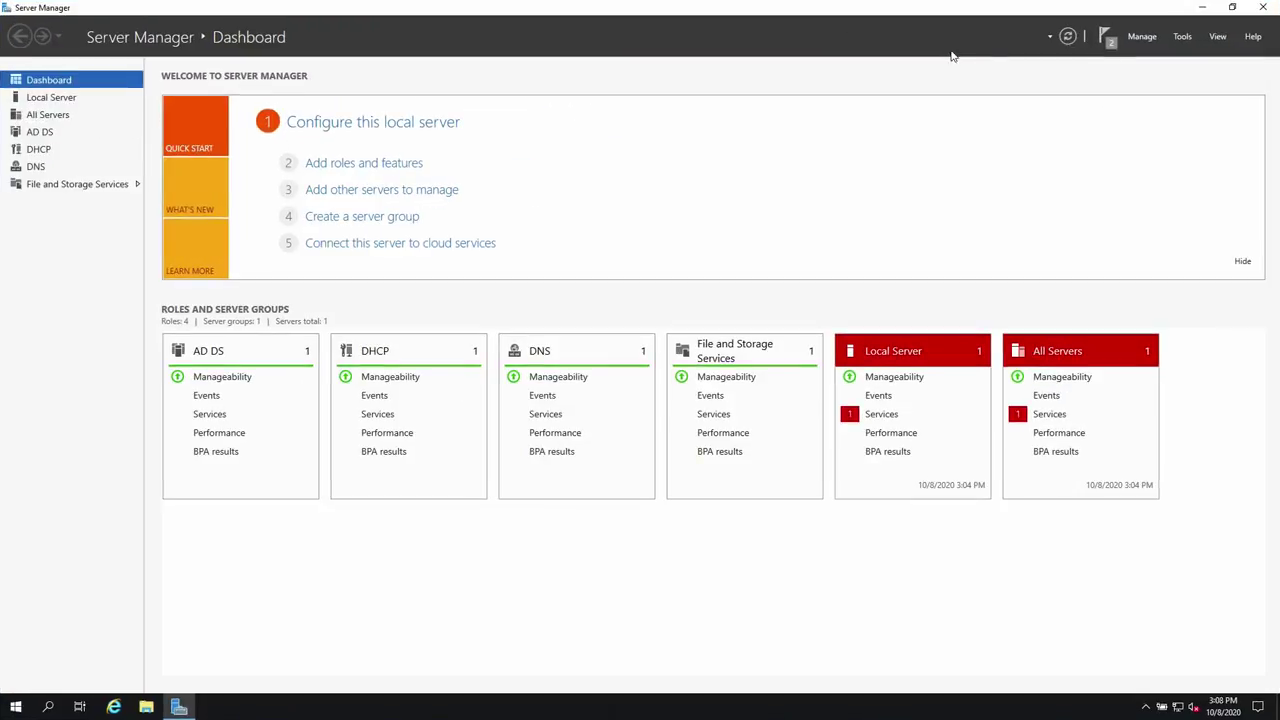
{"action": "left_click", "coordinate": [1210, 8]}
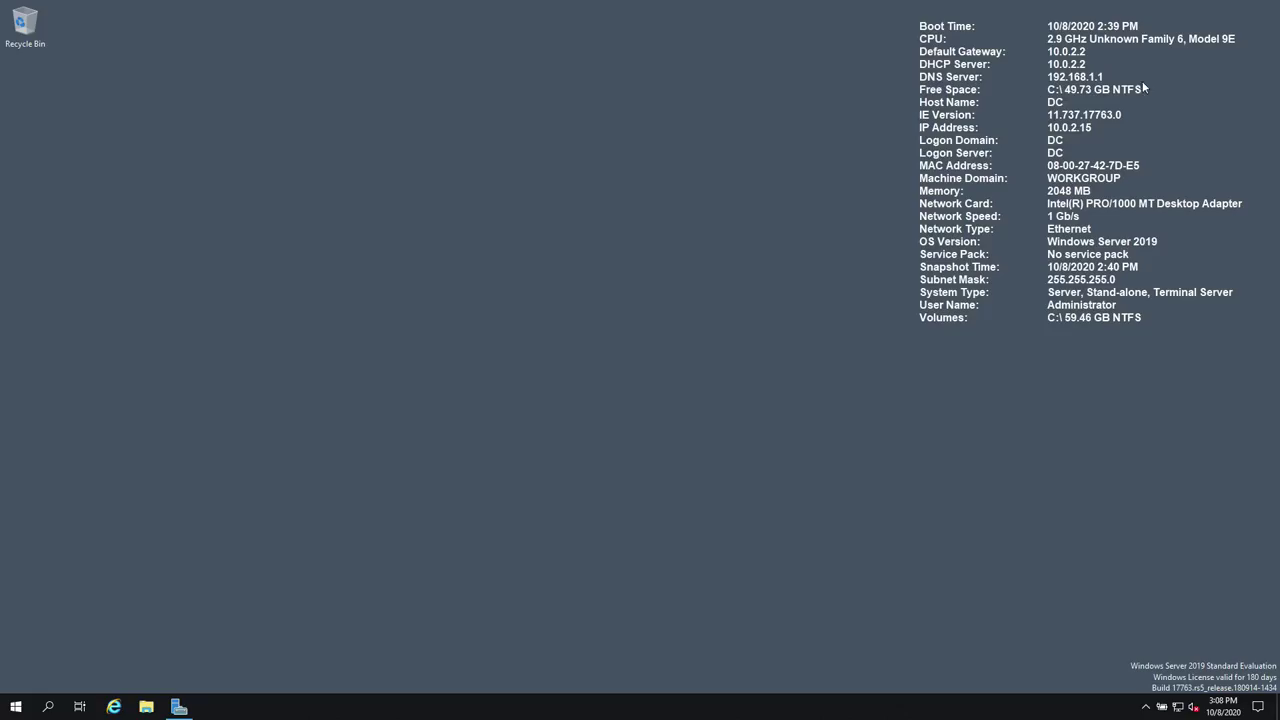
{"action": "right_click", "coordinate": [540, 210]}
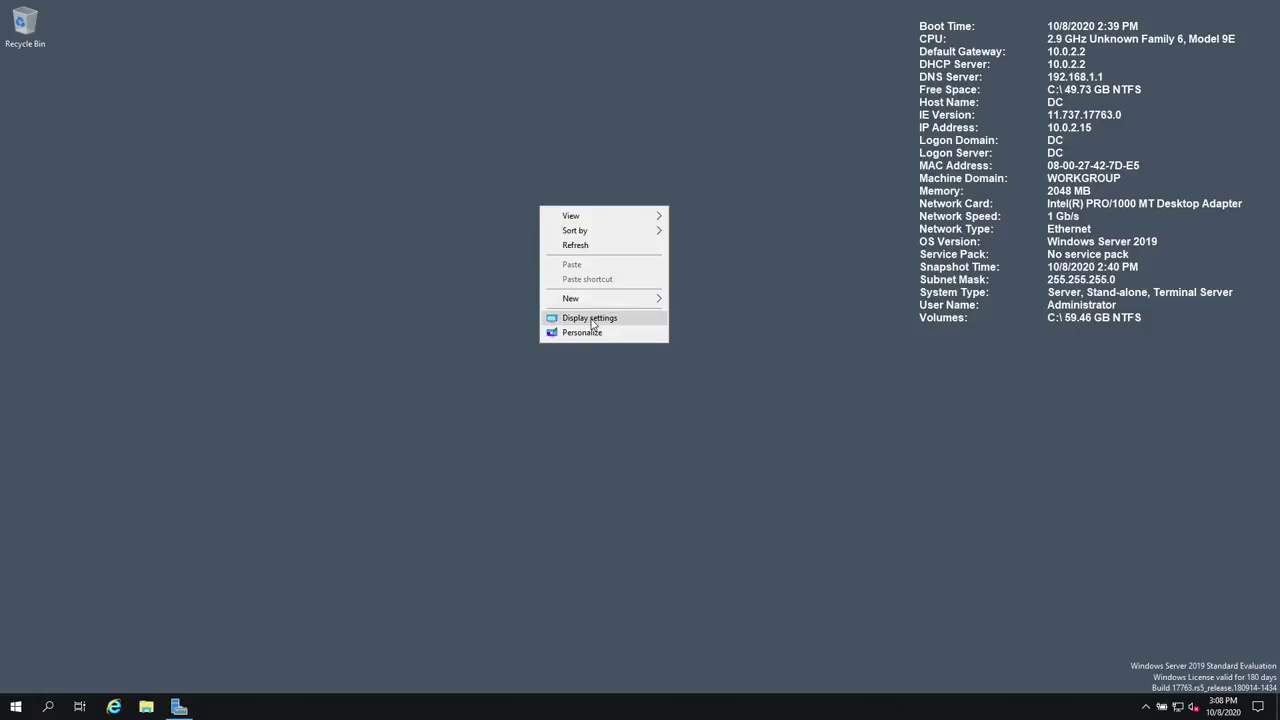
{"action": "left_click", "coordinate": [156, 709]}
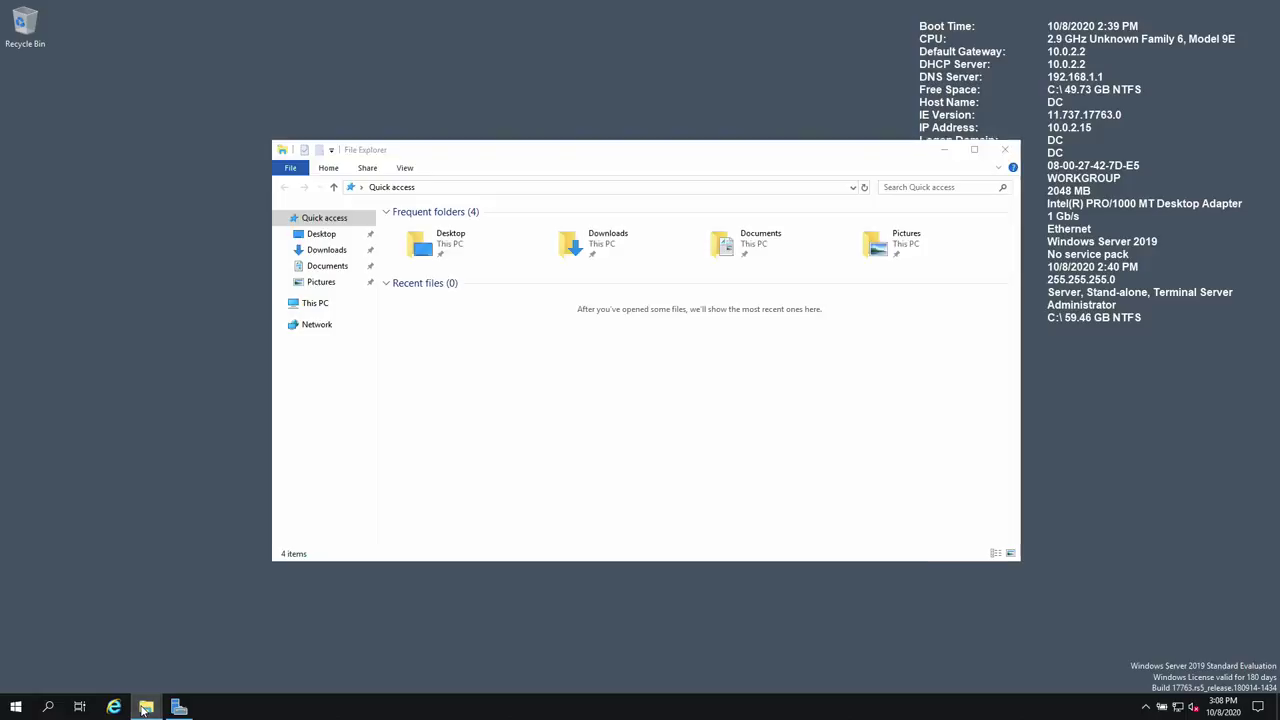
{"action": "left_click", "coordinate": [148, 708]}
{"action": "left_click", "coordinate": [148, 708]}
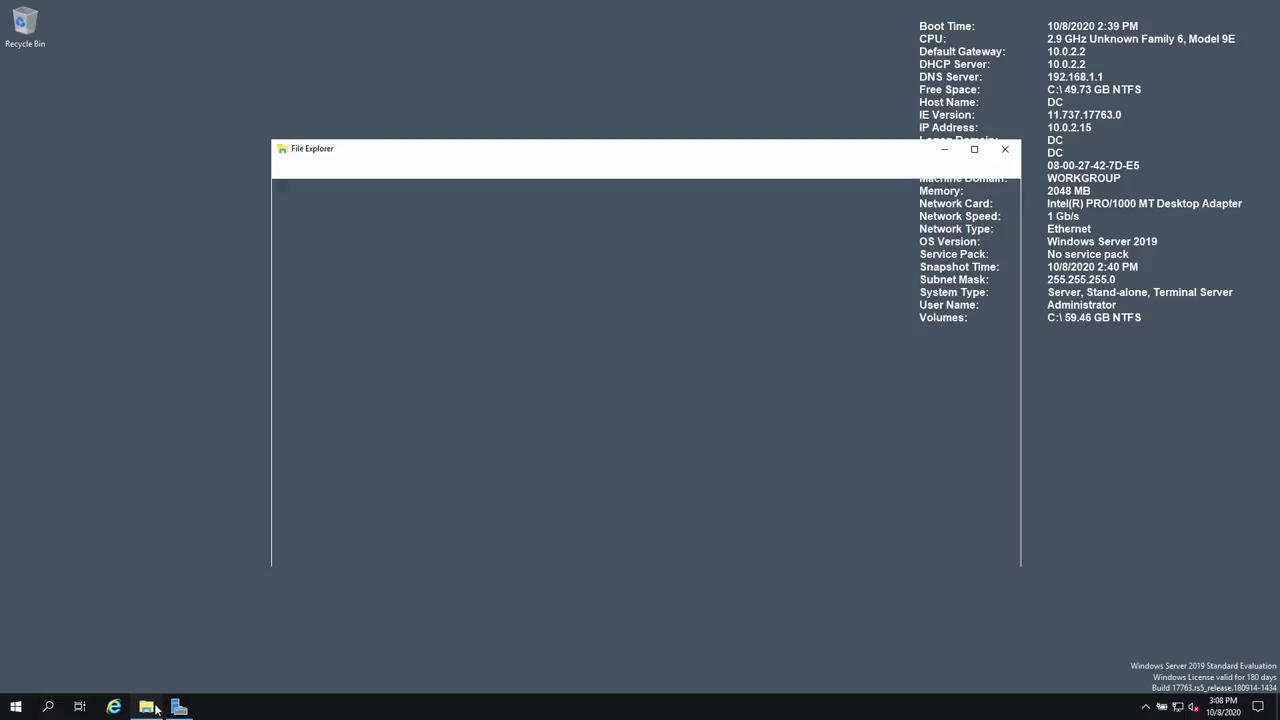
Run Bginfo64 from Downloads > BGInfo and apply it to show IP 192.168.1.100 and domain KTG
{"action": "left_click", "coordinate": [327, 250]}
{"action": "left_click", "coordinate": [414, 229]}
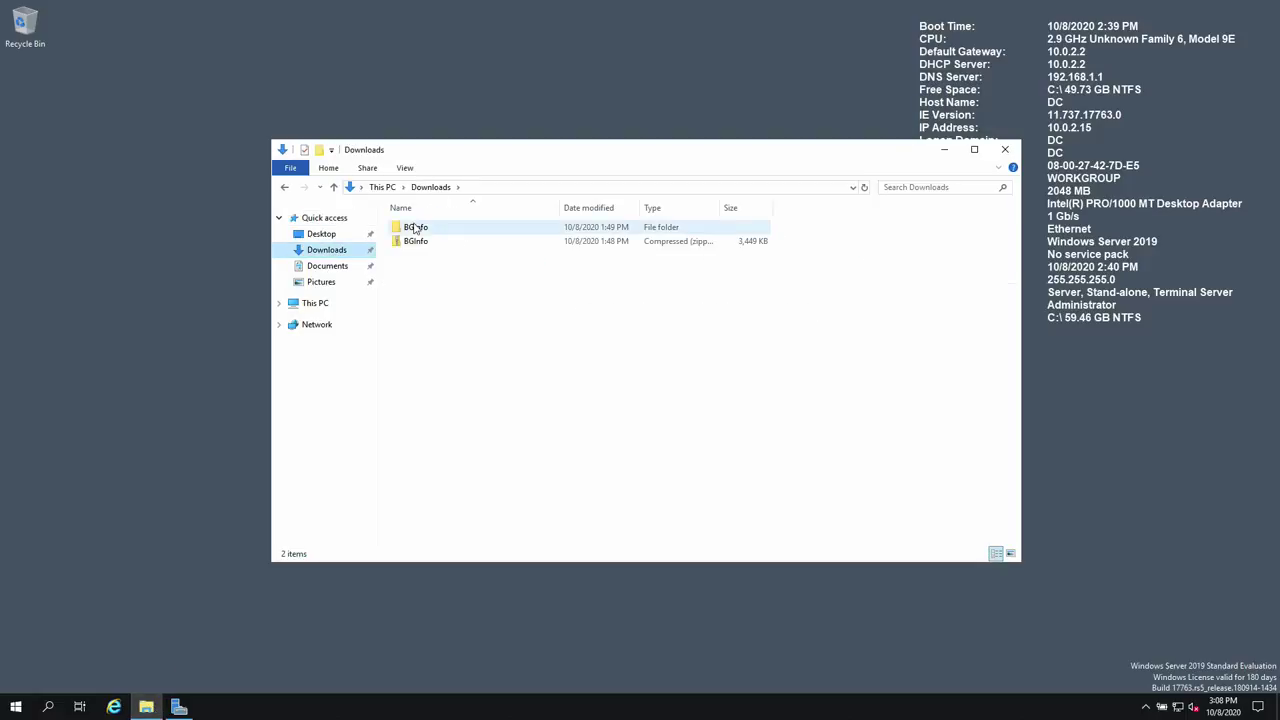
{"action": "double_click", "coordinate": [414, 229]}
{"action": "left_click", "coordinate": [420, 241]}
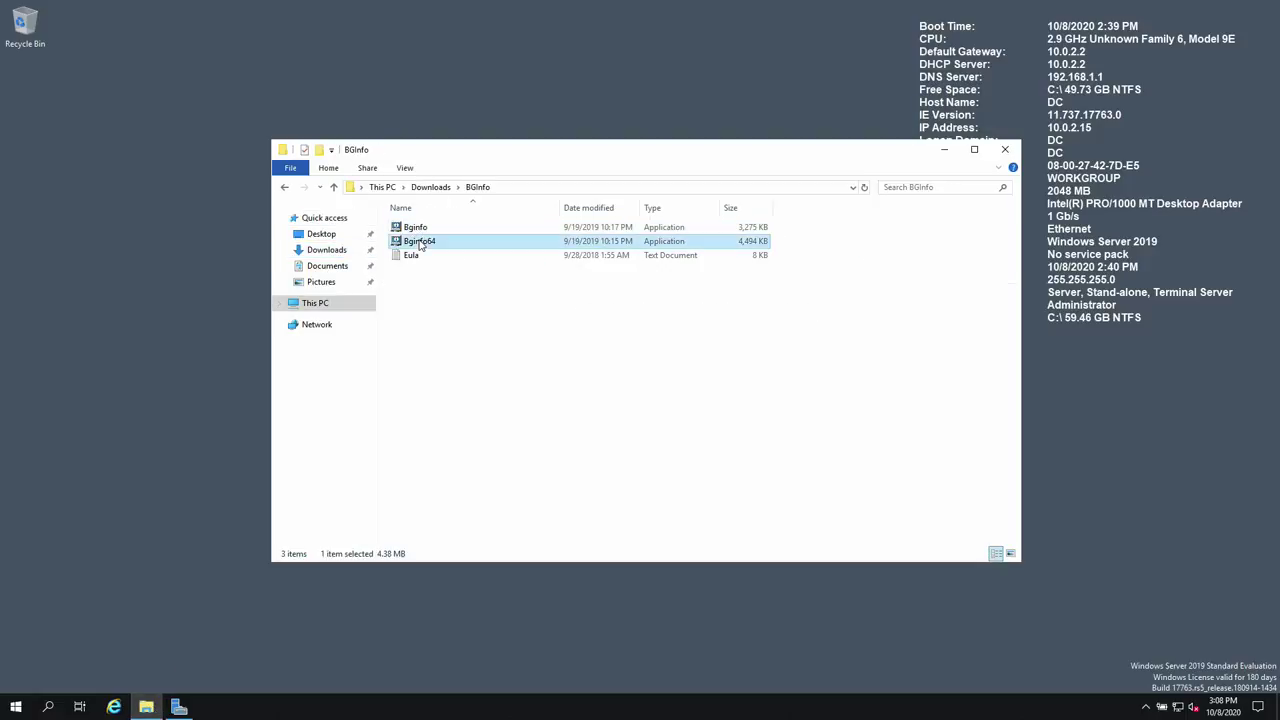
{"action": "double_click", "coordinate": [420, 241]}
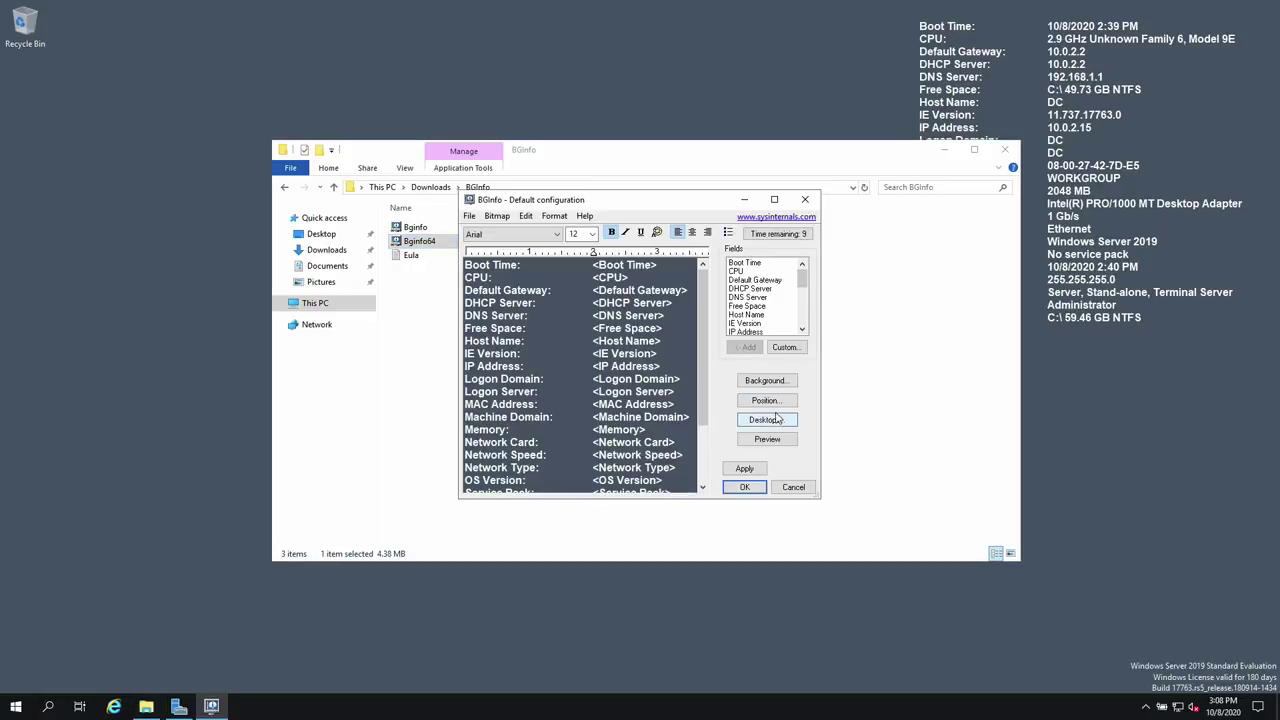
{"action": "left_click", "coordinate": [744, 468]}
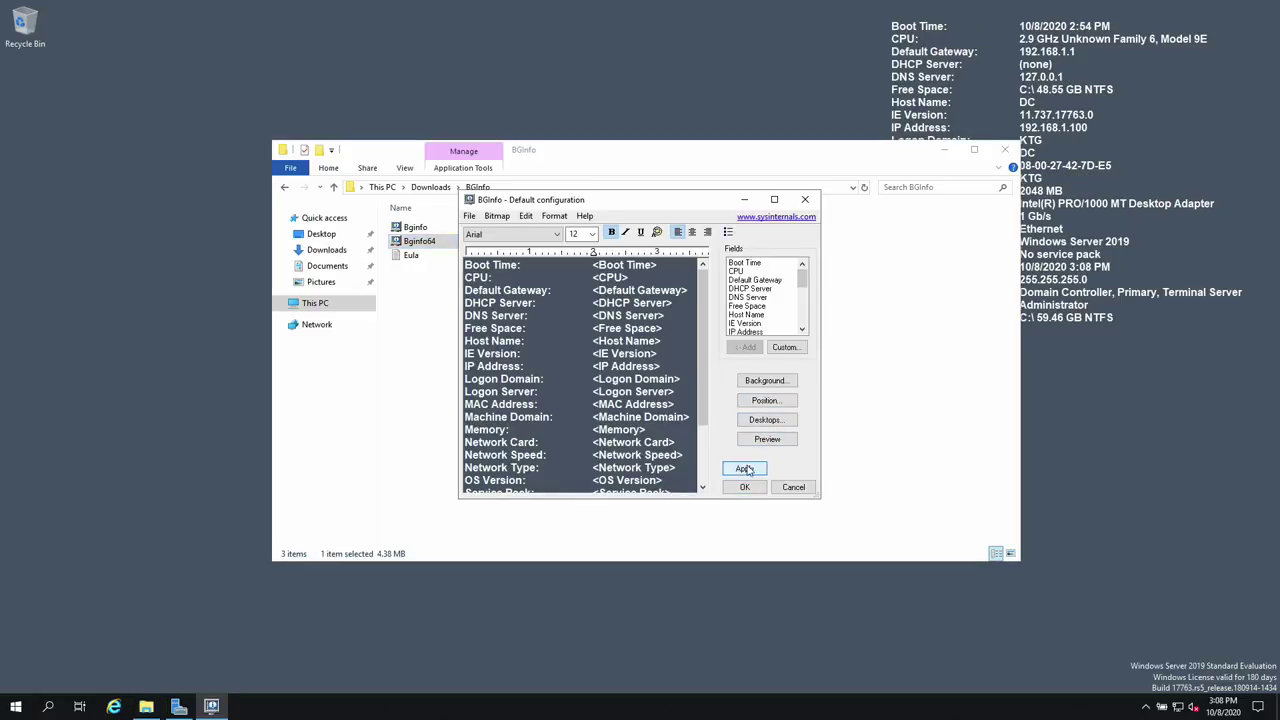
{"action": "left_click_drag", "start_coordinate": [900, 148], "coordinate": [742, 133]}
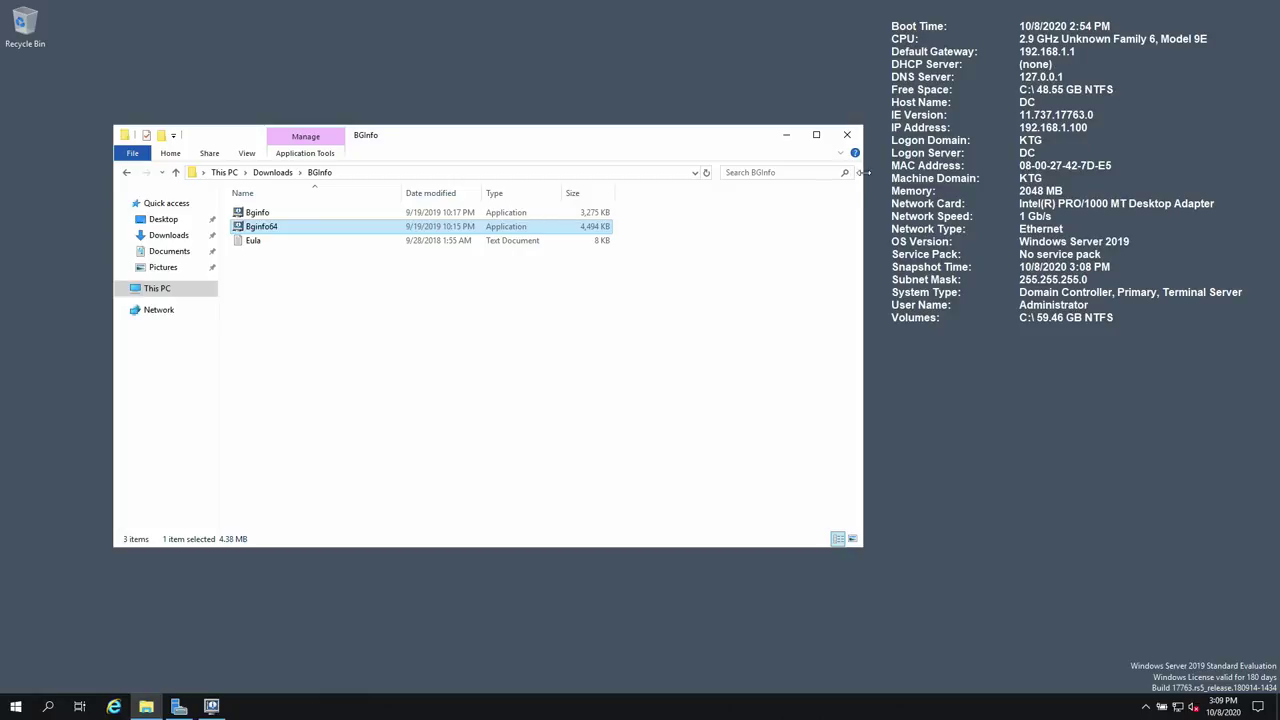
{"action": "left_click", "coordinate": [847, 134]}
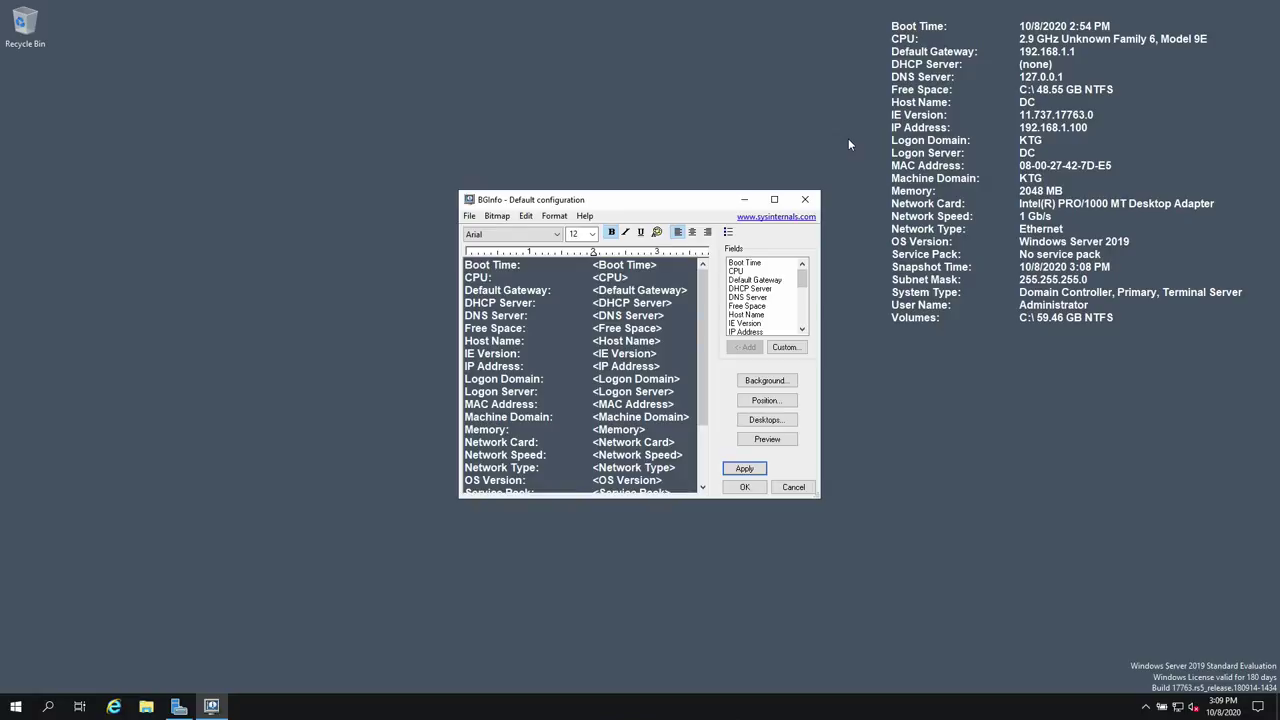
{"action": "left_click", "coordinate": [805, 199]}
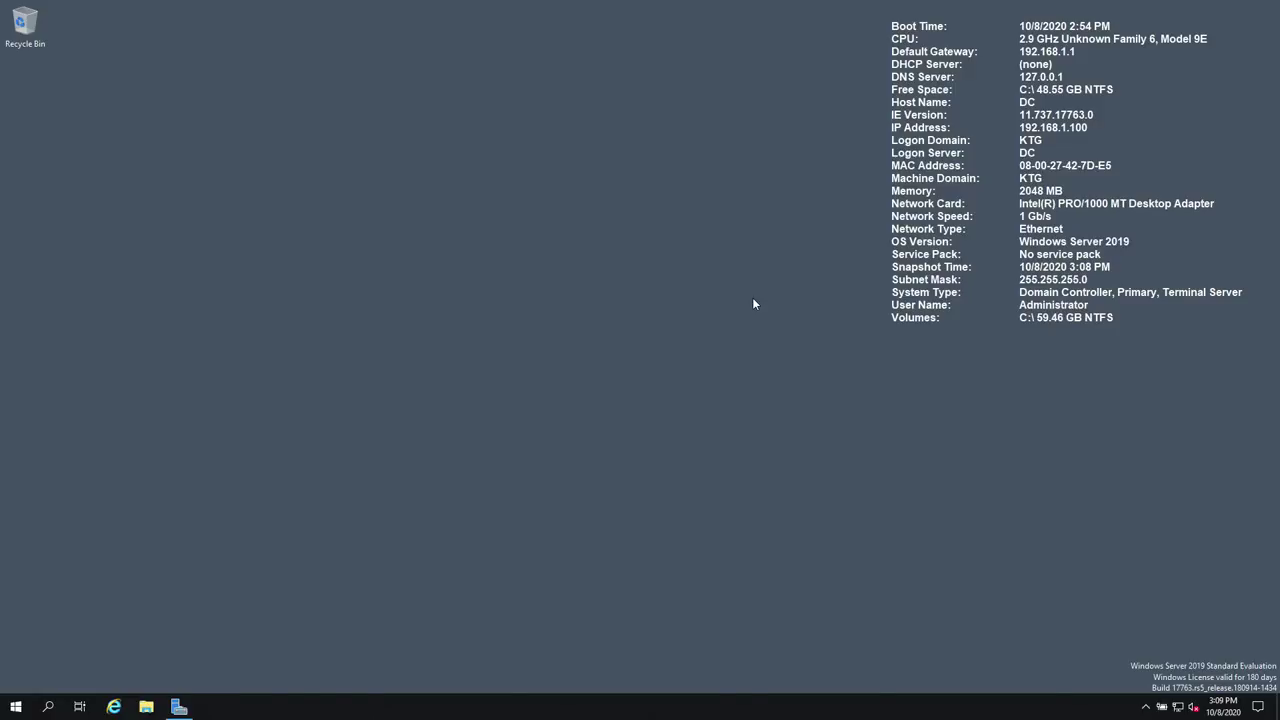
Return to the client VM's IPv4 properties dialog
{"action": "key", "text": "ctrl+Left"}
{"action": "key", "text": "ctrl+Up"}
{"action": "left_click", "coordinate": [446, 73]}
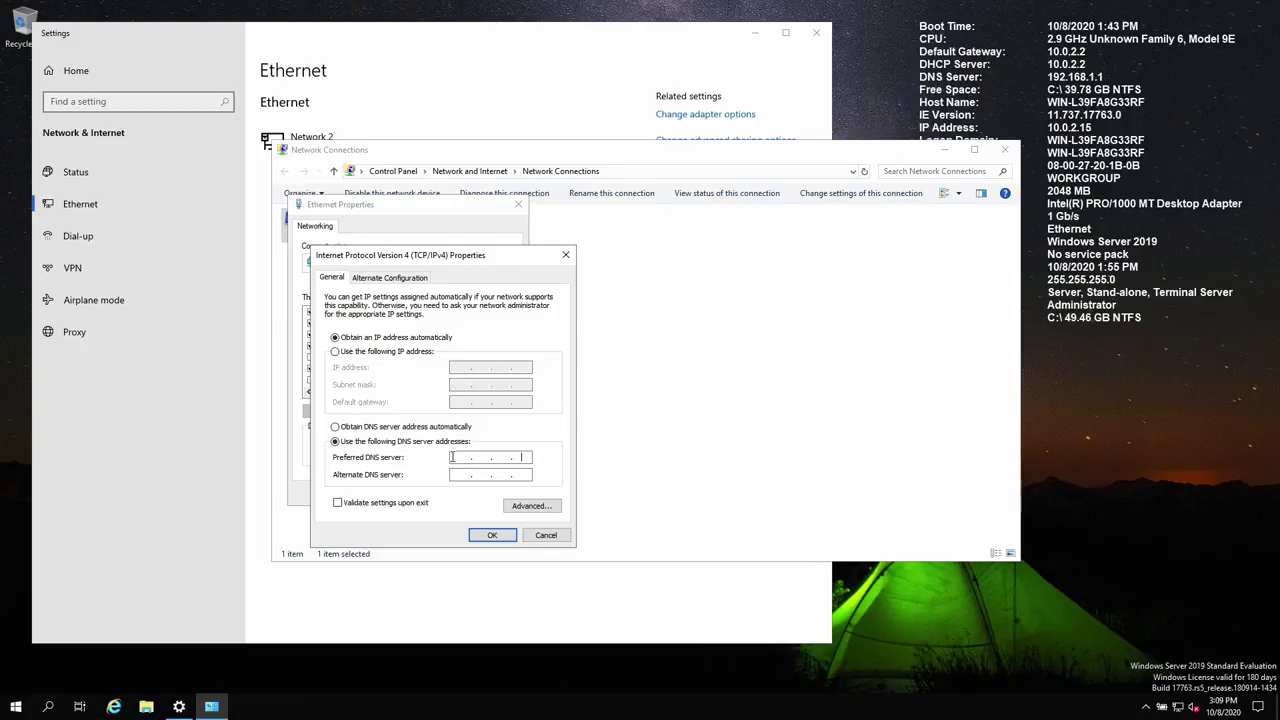
Enter 192.168.1.100 as the preferred DNS server and save the IPv4 settings
{"action": "key", "text": "BackSpace"}
{"action": "type", "text": "00"}
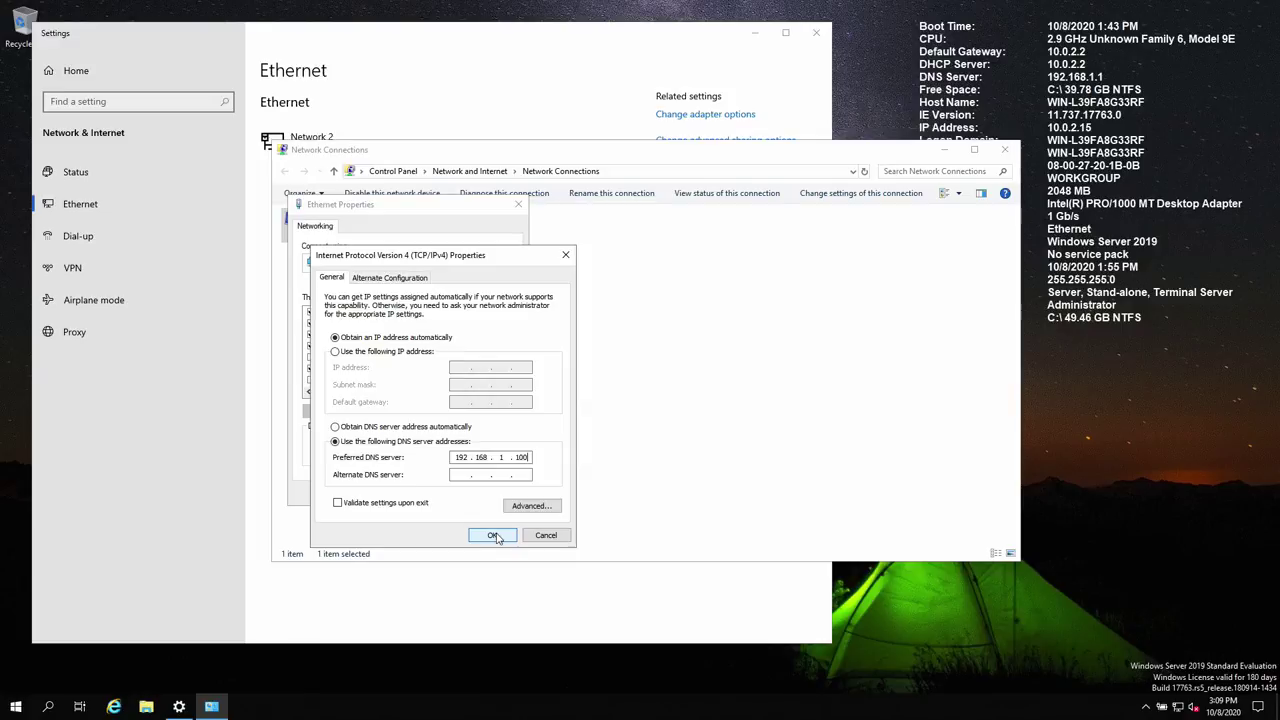
{"action": "left_click", "coordinate": [494, 536]}
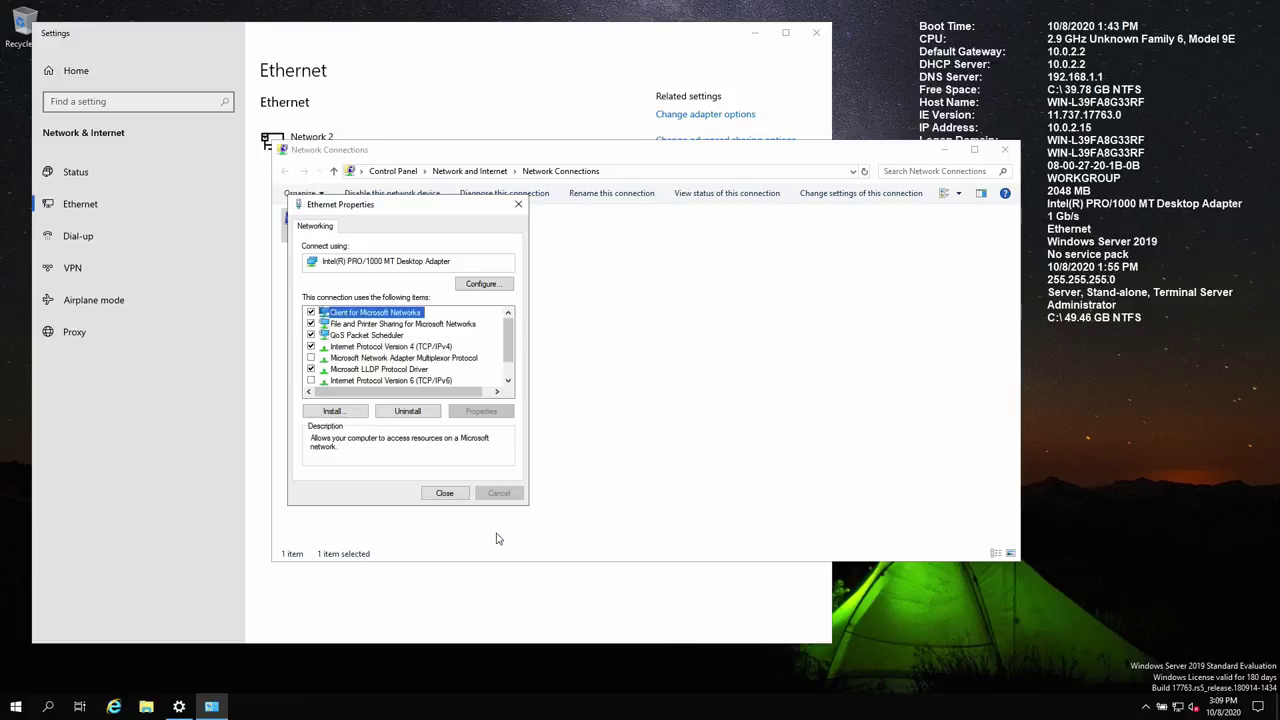
Close Ethernet Properties, Network Connections and the Settings window
{"action": "left_click", "coordinate": [445, 494]}
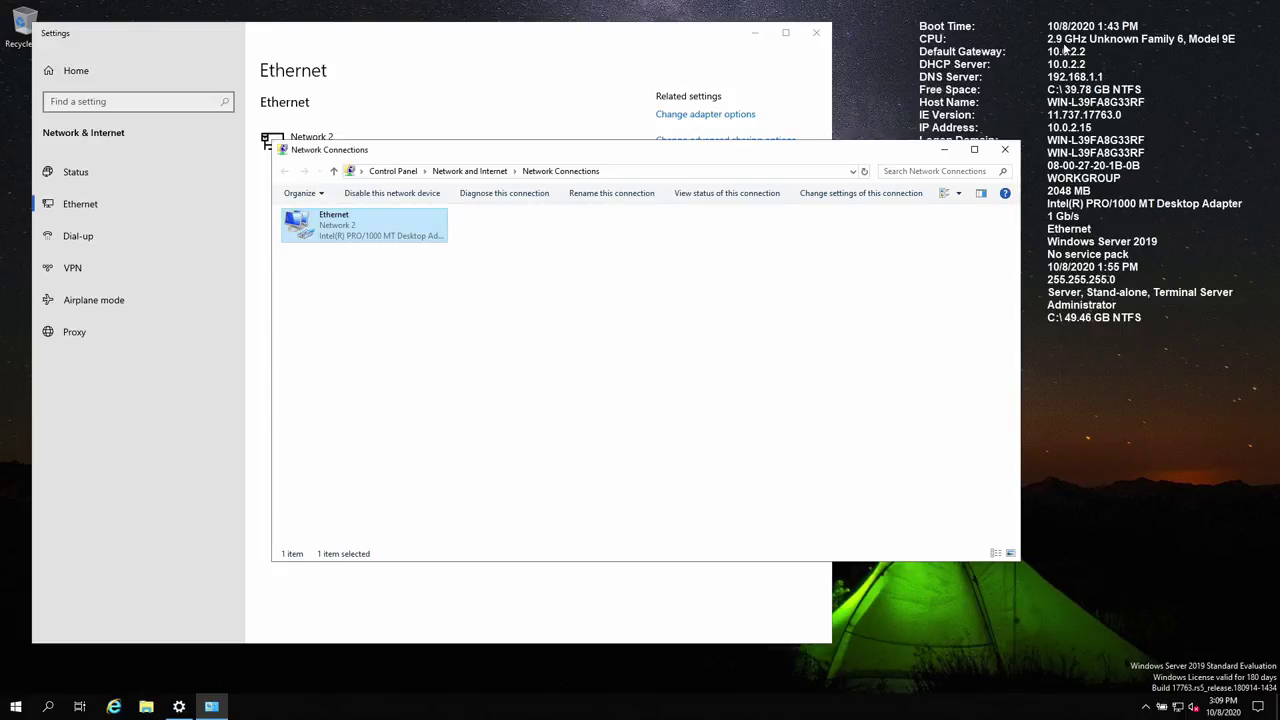
{"action": "left_click", "coordinate": [1005, 149]}
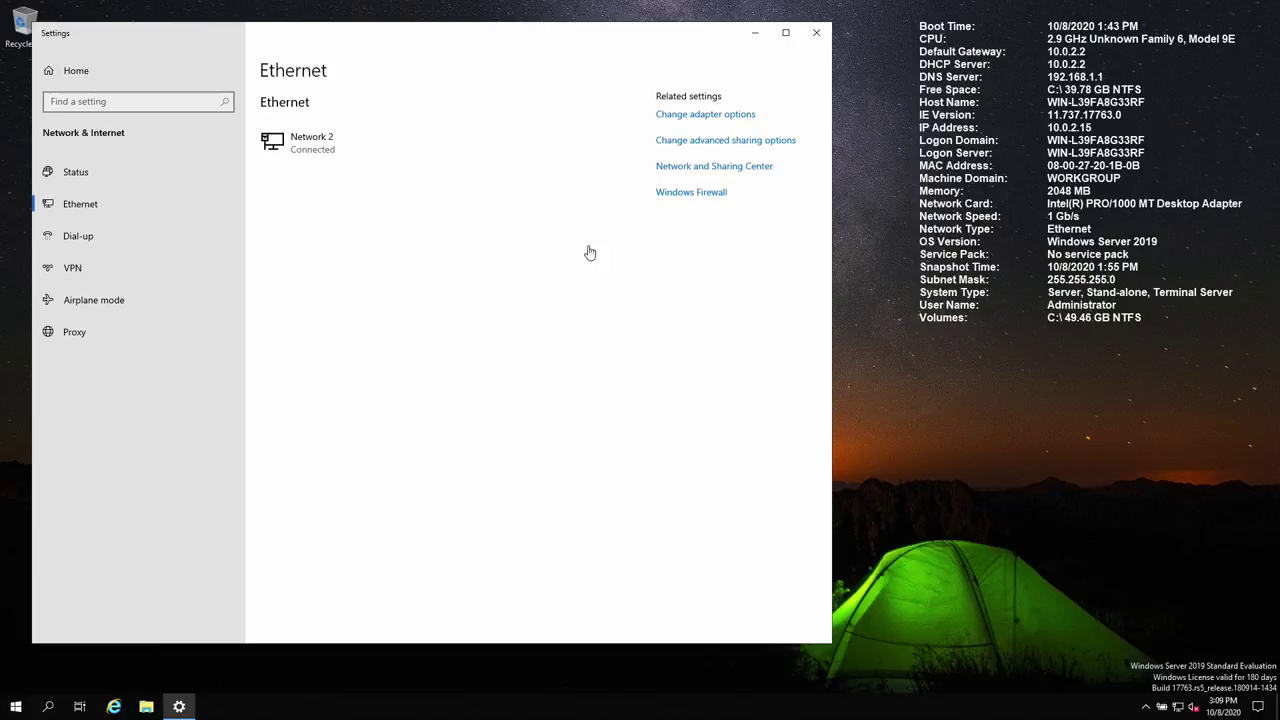
{"action": "left_click", "coordinate": [816, 33]}
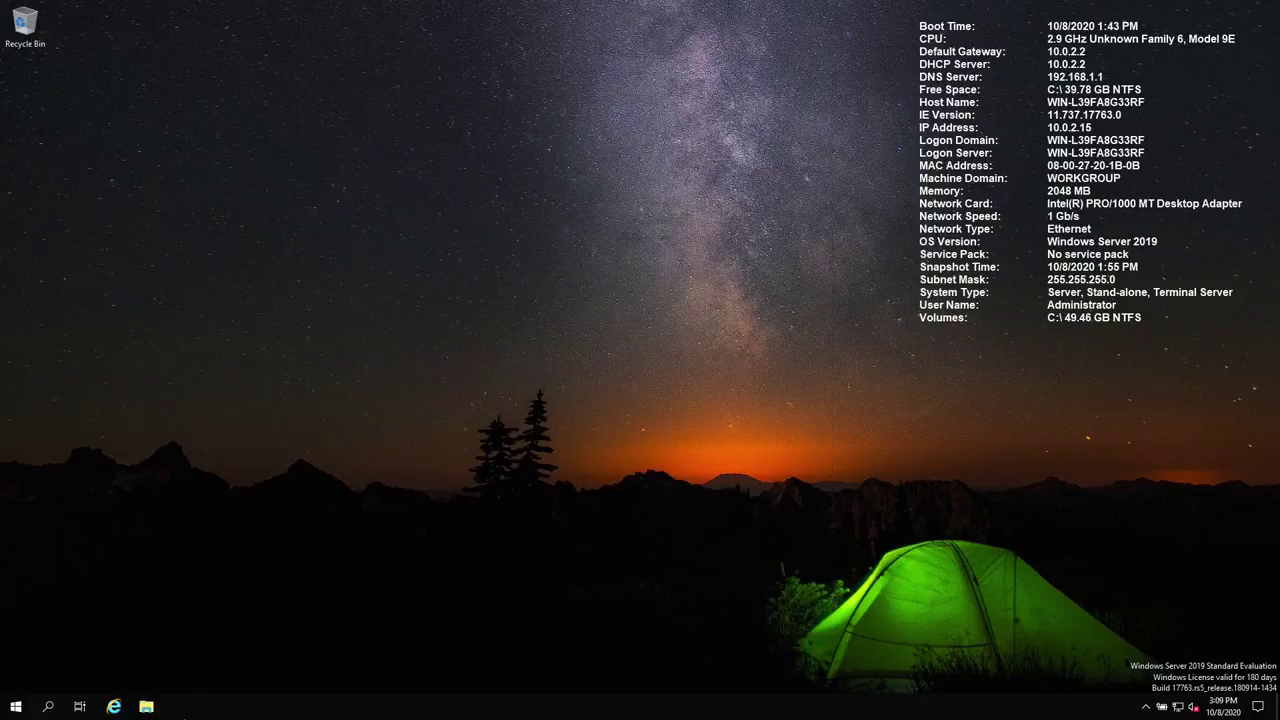
Rerun Bginfo64 from Downloads > BGInfo, apply it to show IP 192.168.1.75, then close everything
{"action": "left_click", "coordinate": [146, 707]}
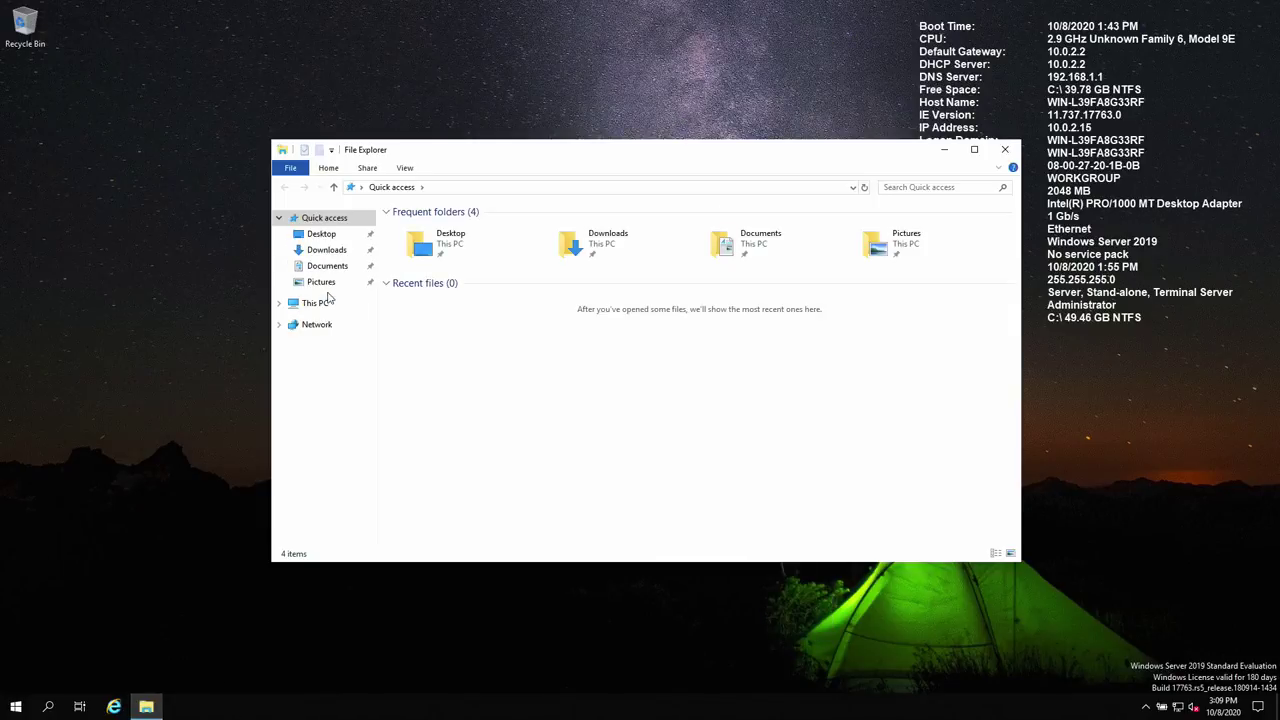
{"action": "left_click", "coordinate": [330, 254]}
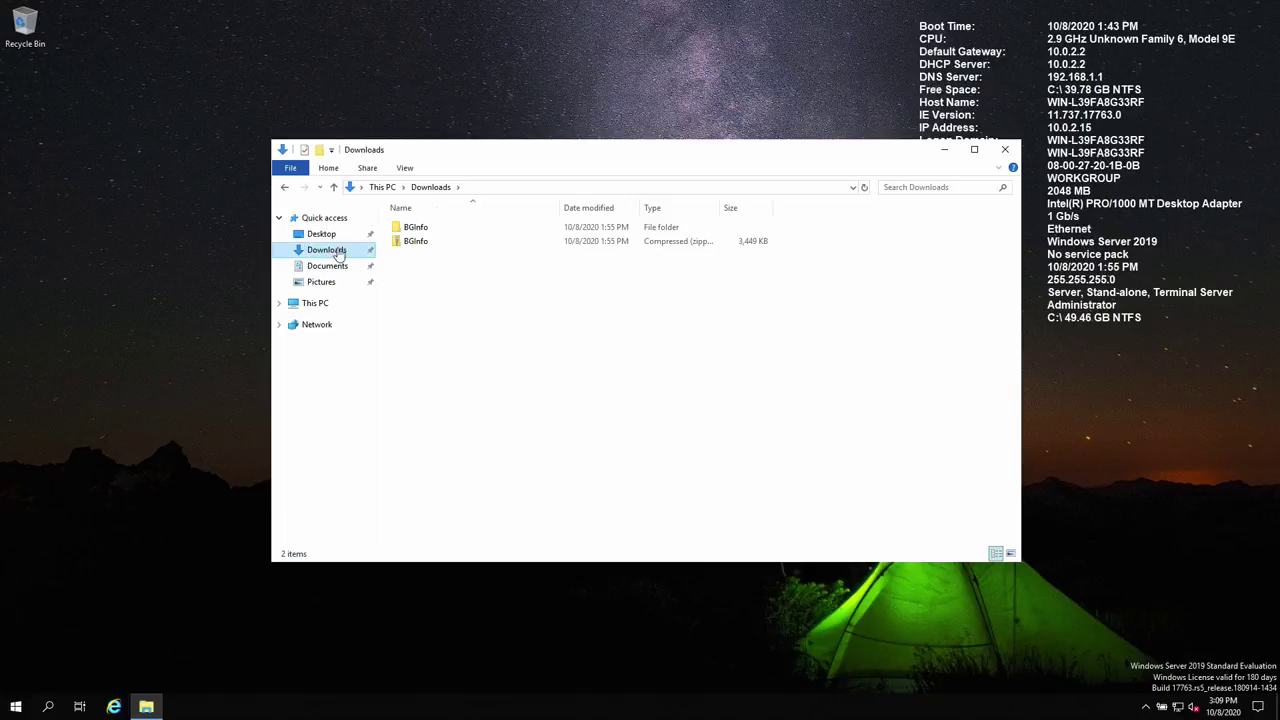
{"action": "double_click", "coordinate": [410, 228]}
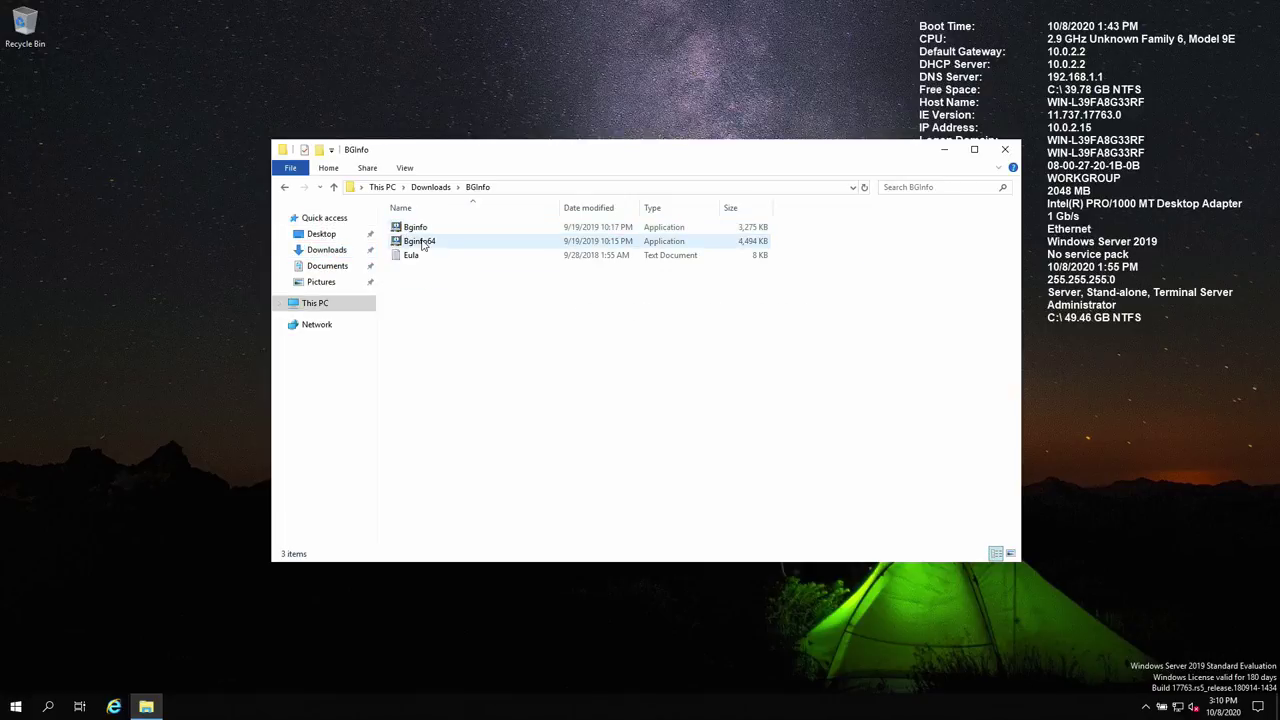
{"action": "double_click", "coordinate": [418, 241]}
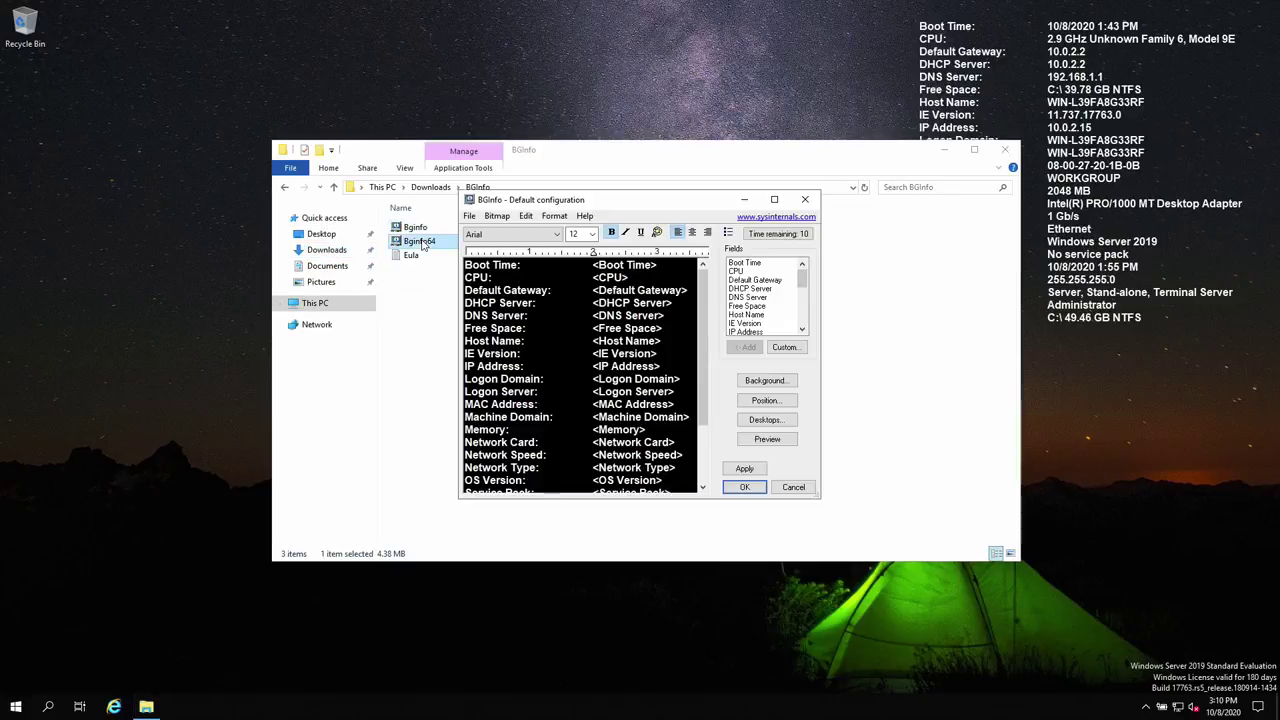
{"action": "left_click", "coordinate": [745, 469]}
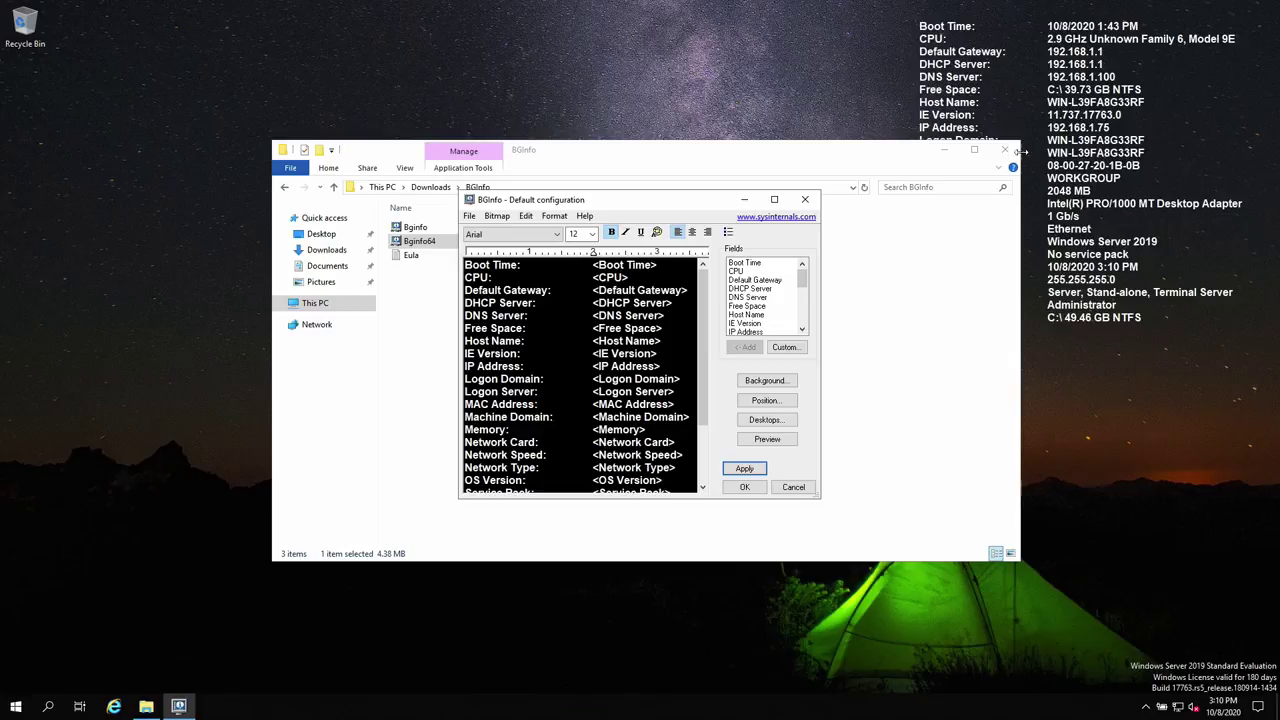
{"action": "left_click", "coordinate": [1012, 149]}
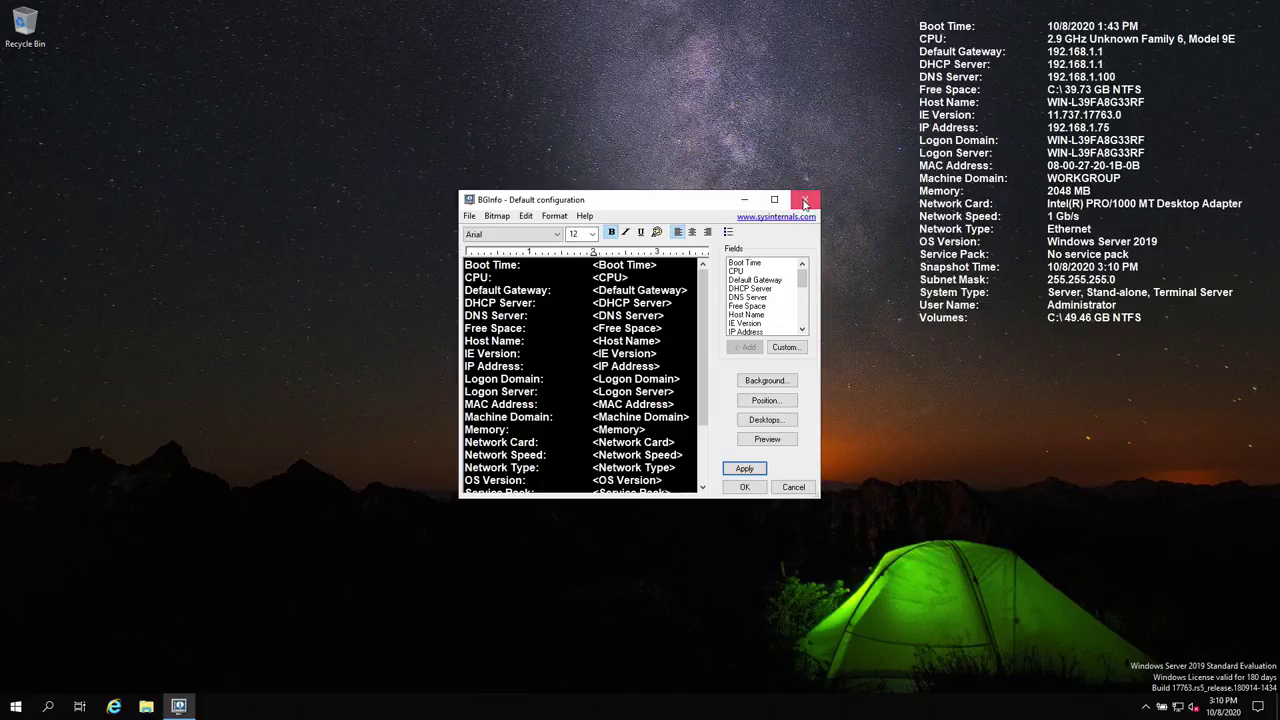
{"action": "left_click", "coordinate": [805, 201]}
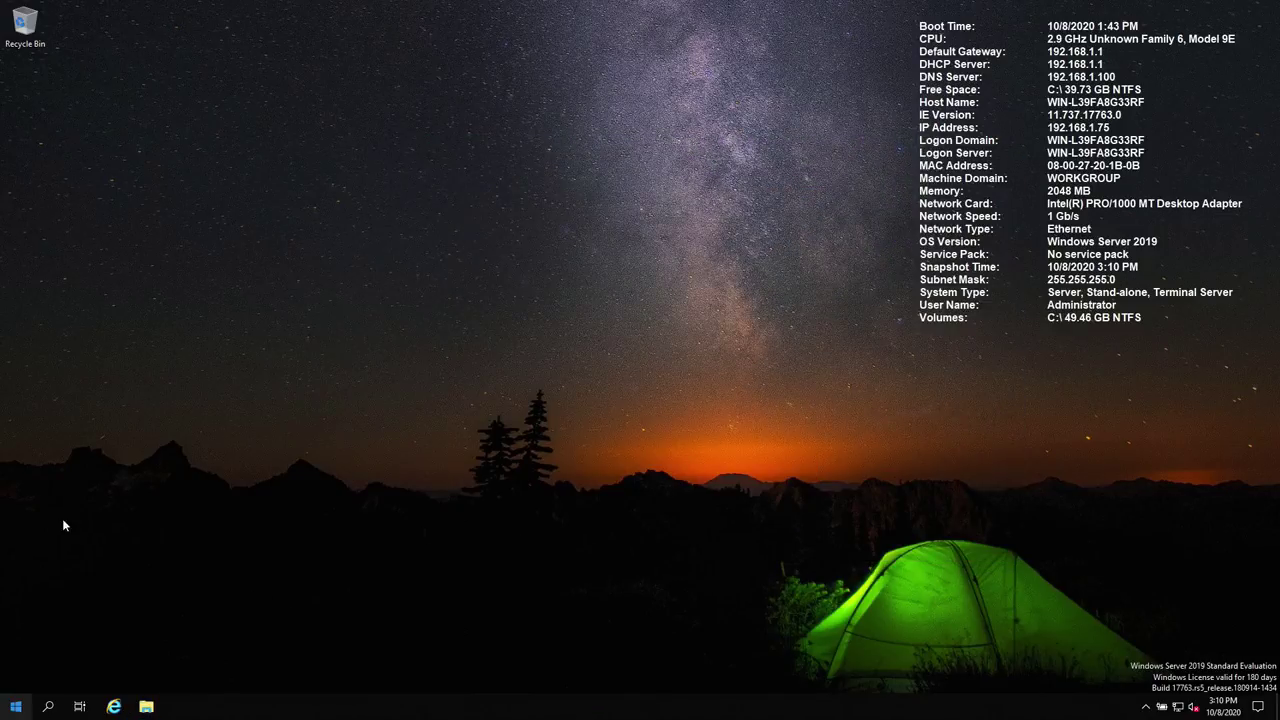
{"action": "left_click", "coordinate": [17, 707]}
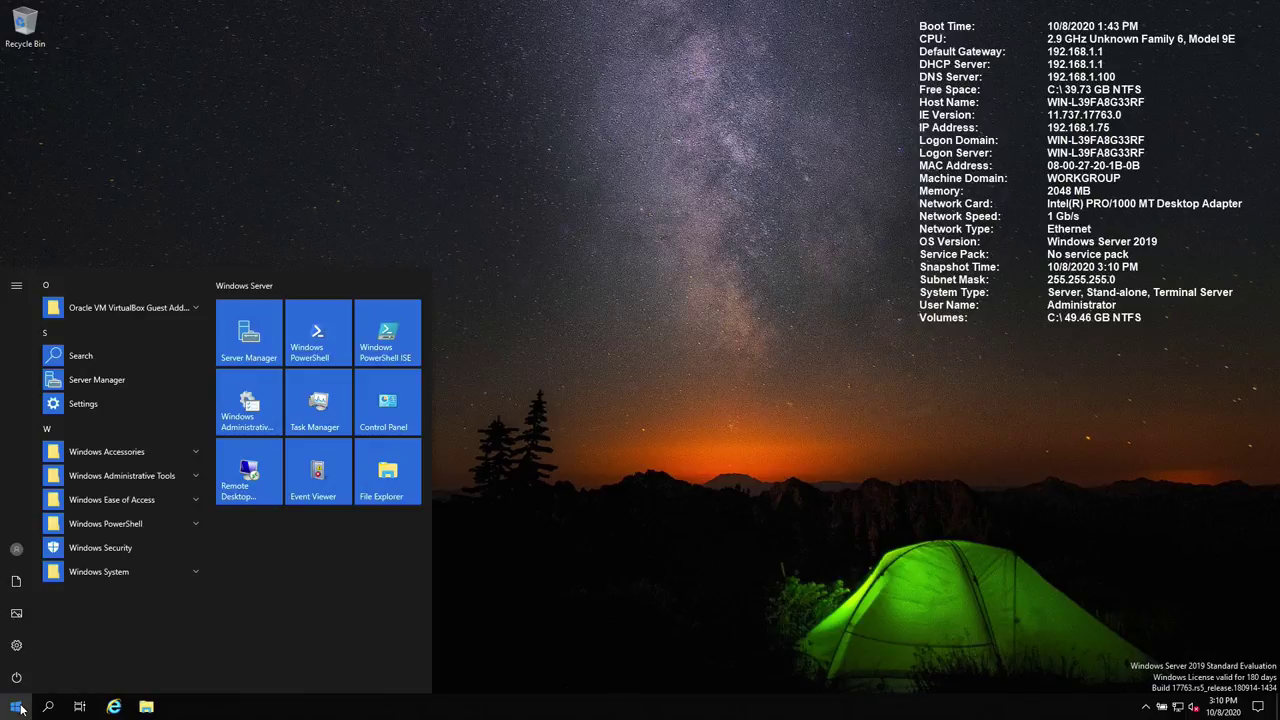
{"action": "left_click", "coordinate": [18, 707]}
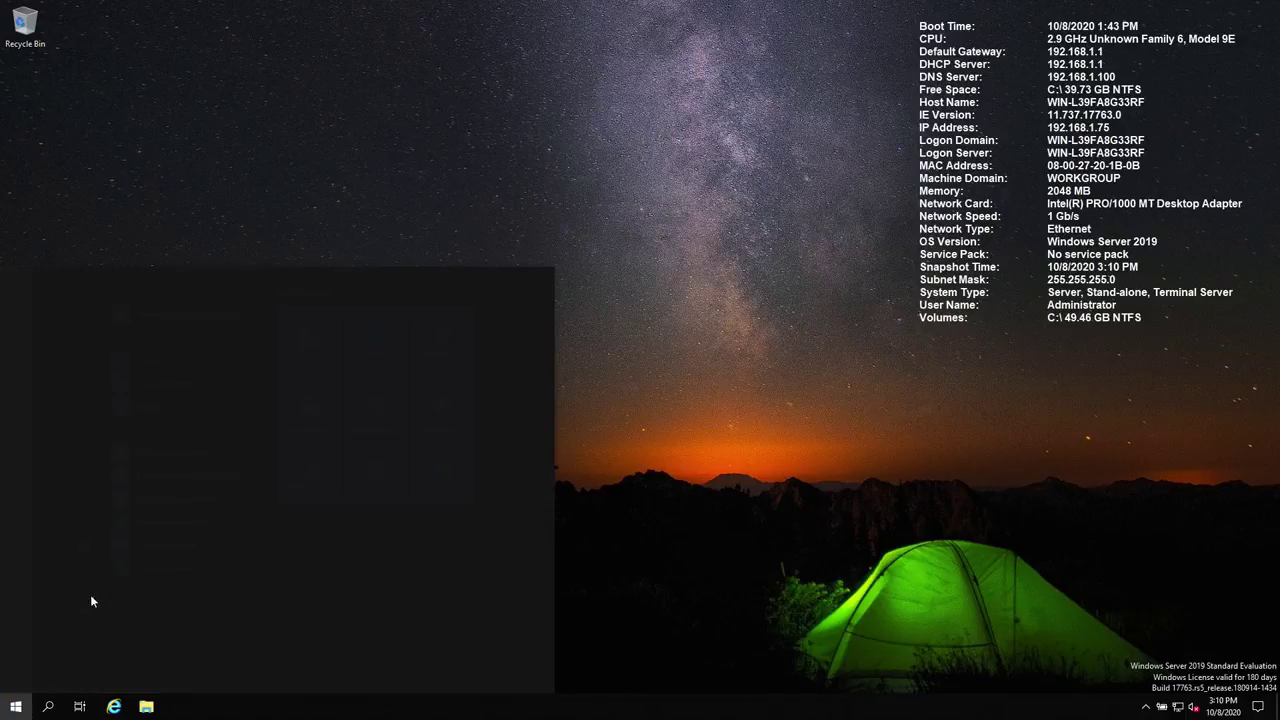
{"action": "left_click", "coordinate": [48, 707]}
{"action": "type", "text": "cmdcmd"}
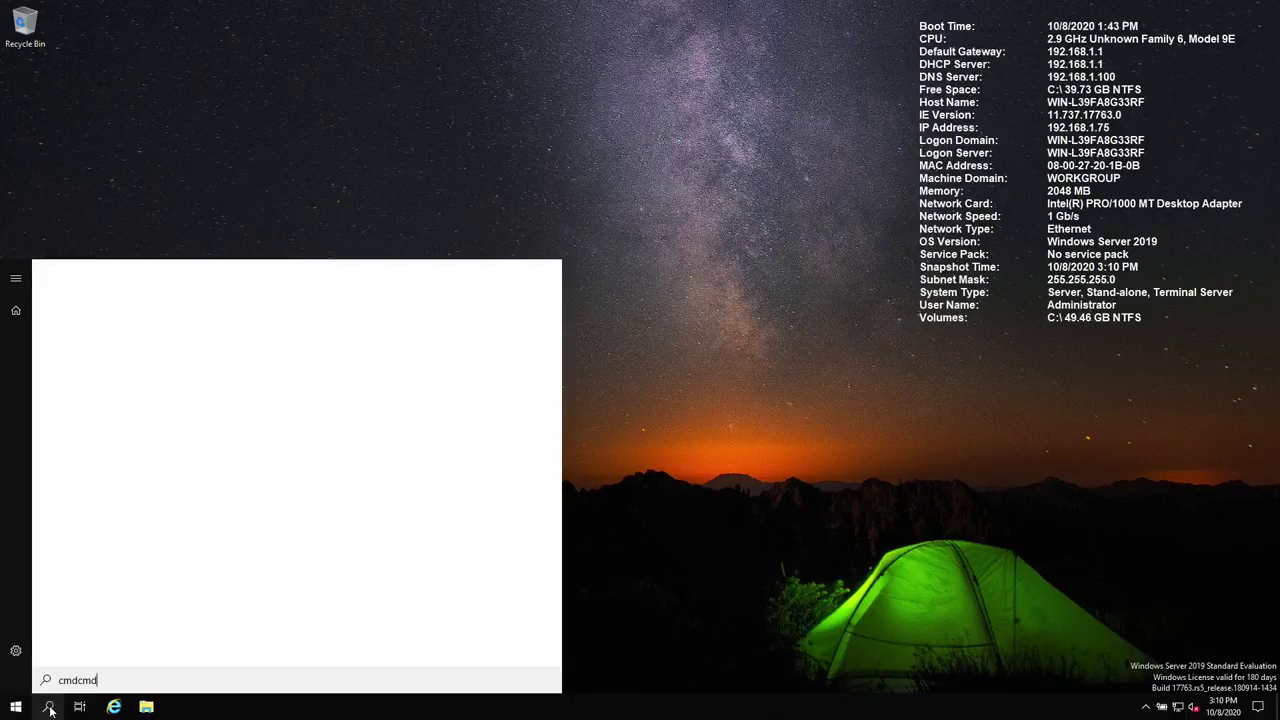
{"action": "key", "text": "BackSpace"}
{"action": "key", "text": "BackSpace"}
{"action": "key", "text": "BackSpace"}
{"action": "key", "text": "Return"}
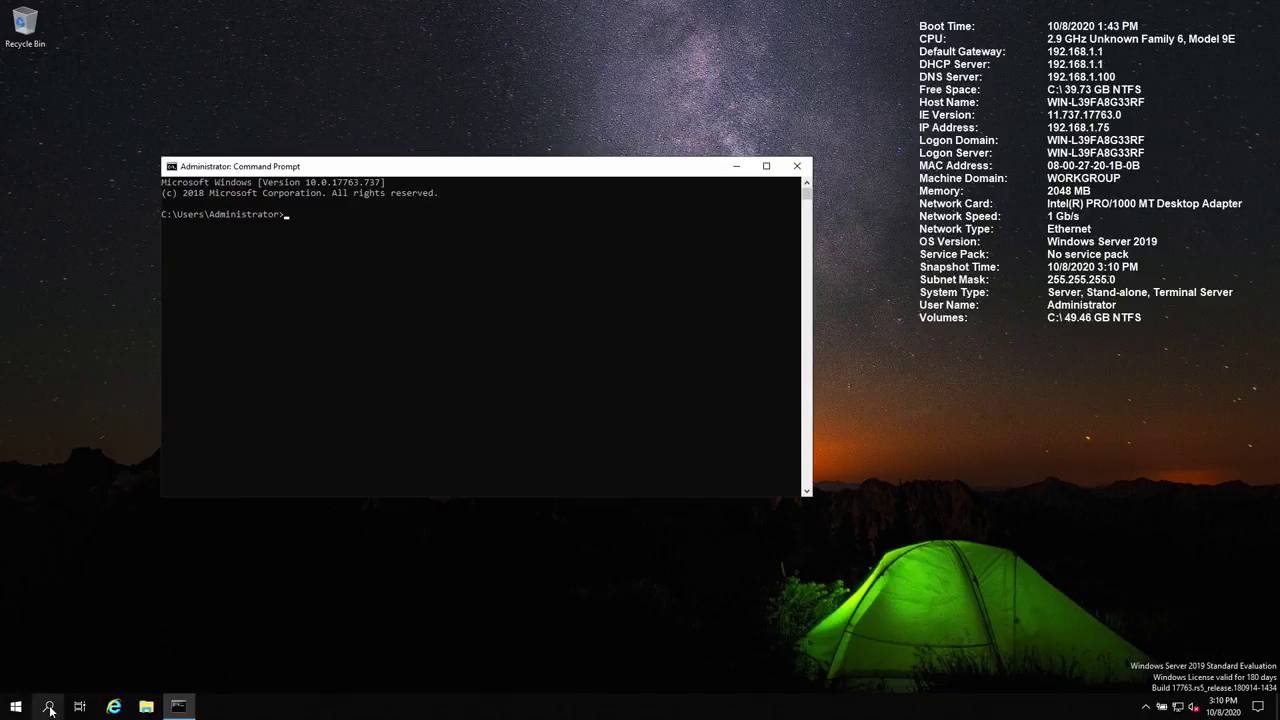
{"action": "type", "text": "ping DC"}
{"action": "key", "text": "Return"}
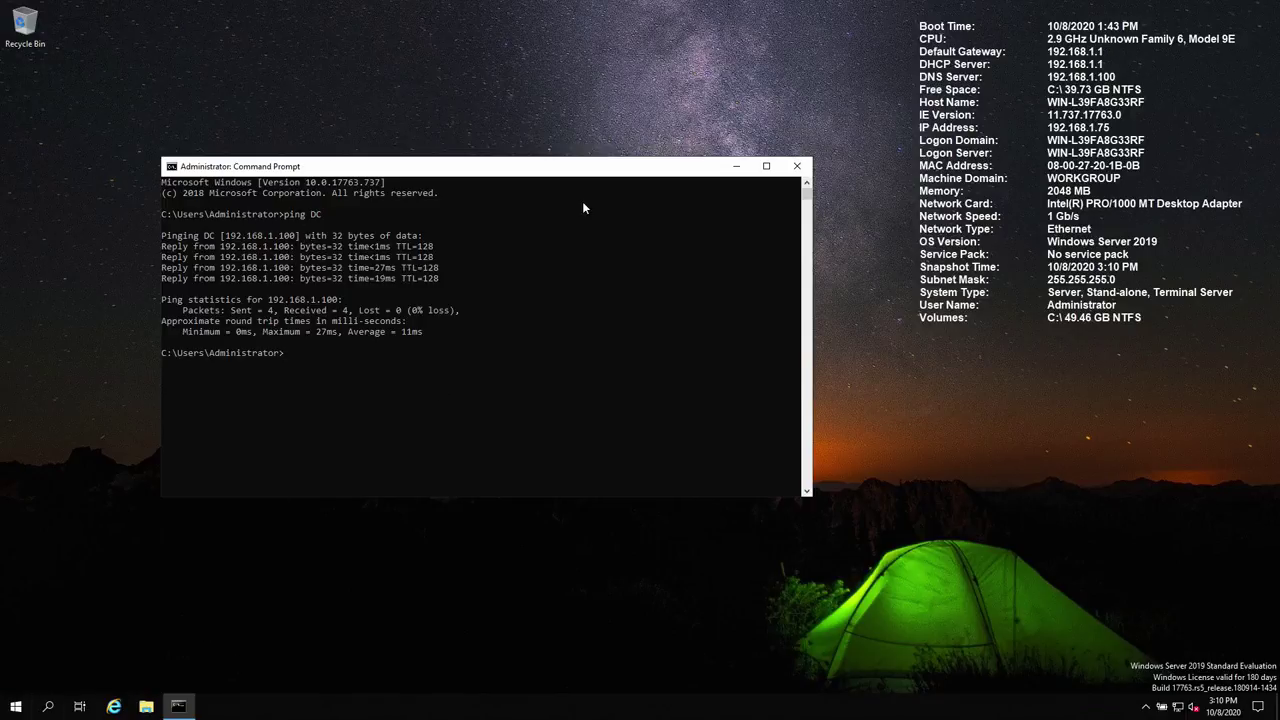
{"action": "left_click", "coordinate": [797, 167]}
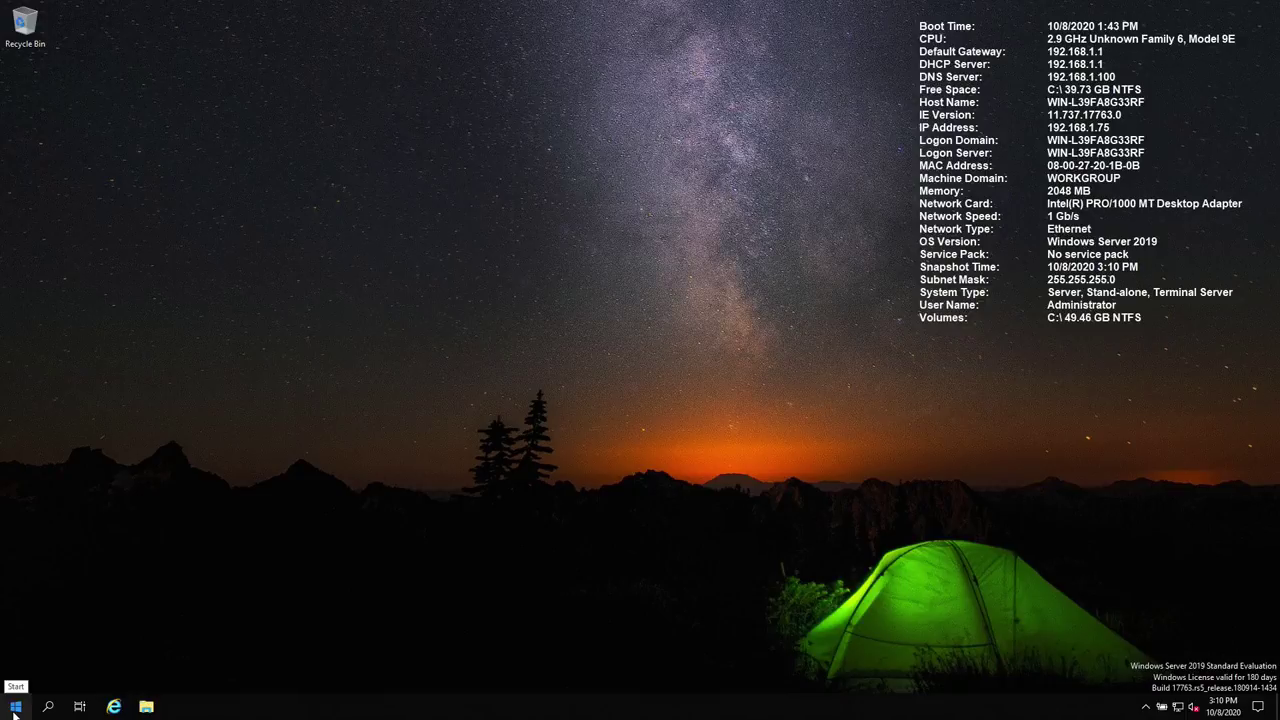
Search for This PC and open its System Properties computer name settings
{"action": "left_click", "coordinate": [14, 710]}
{"action": "type", "text": "this"}
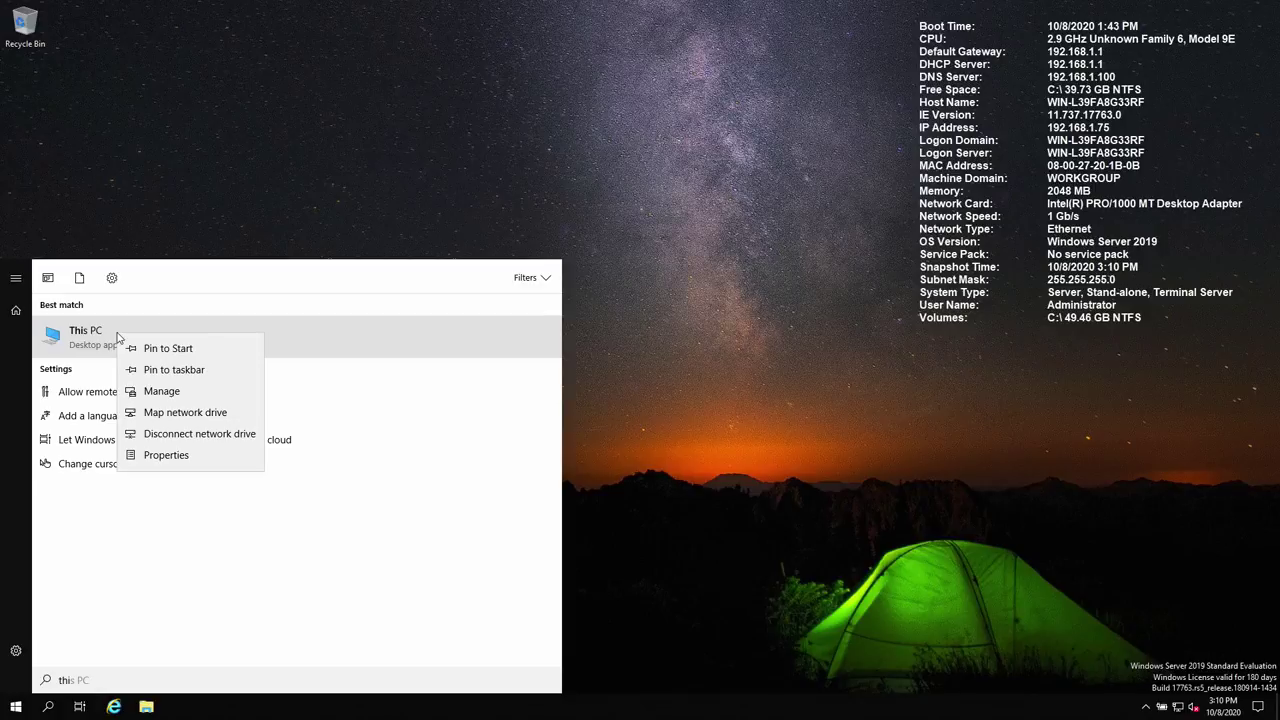
{"action": "left_click", "coordinate": [177, 458]}
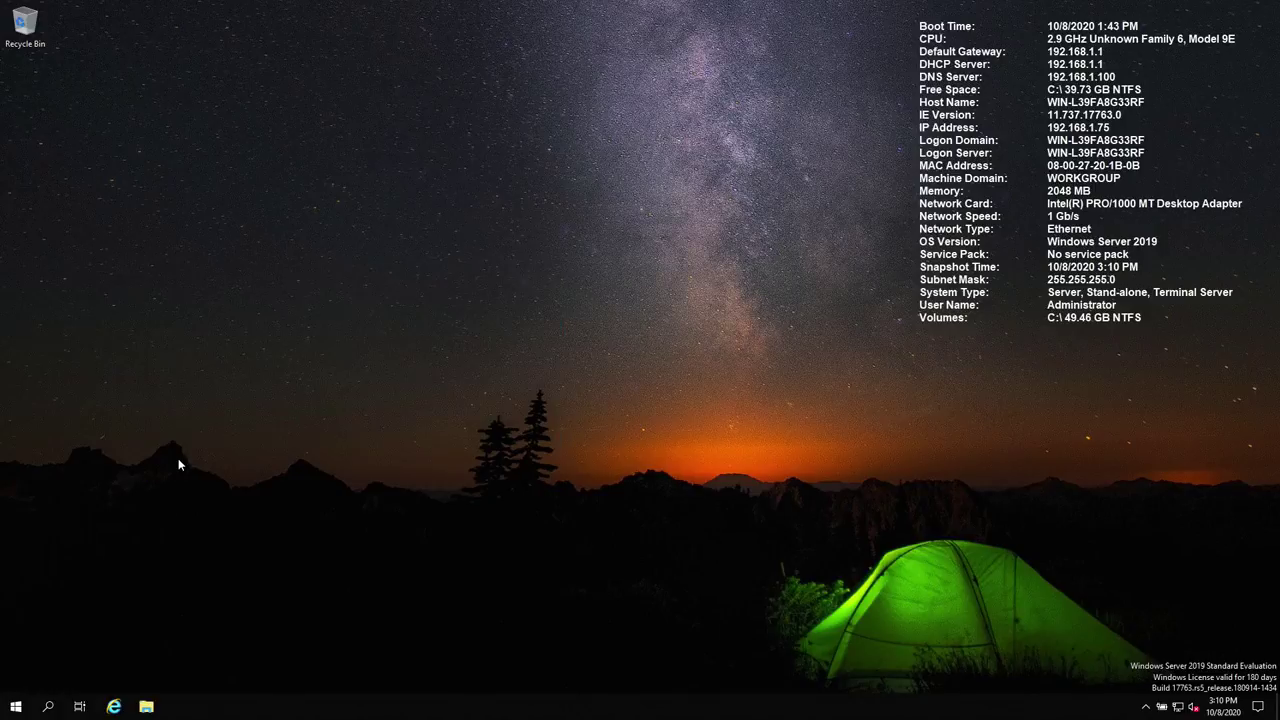
{"action": "left_click_drag", "start_coordinate": [924, 152], "coordinate": [833, 153]}
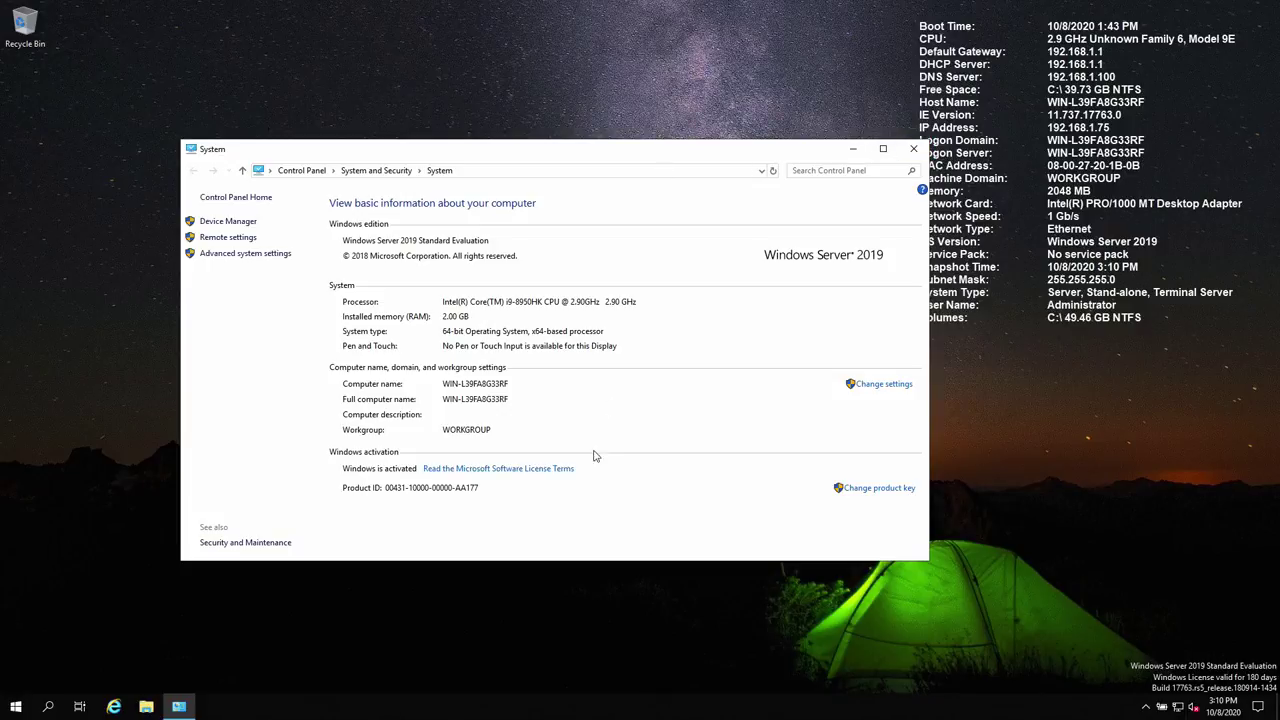
{"action": "left_click", "coordinate": [880, 388]}
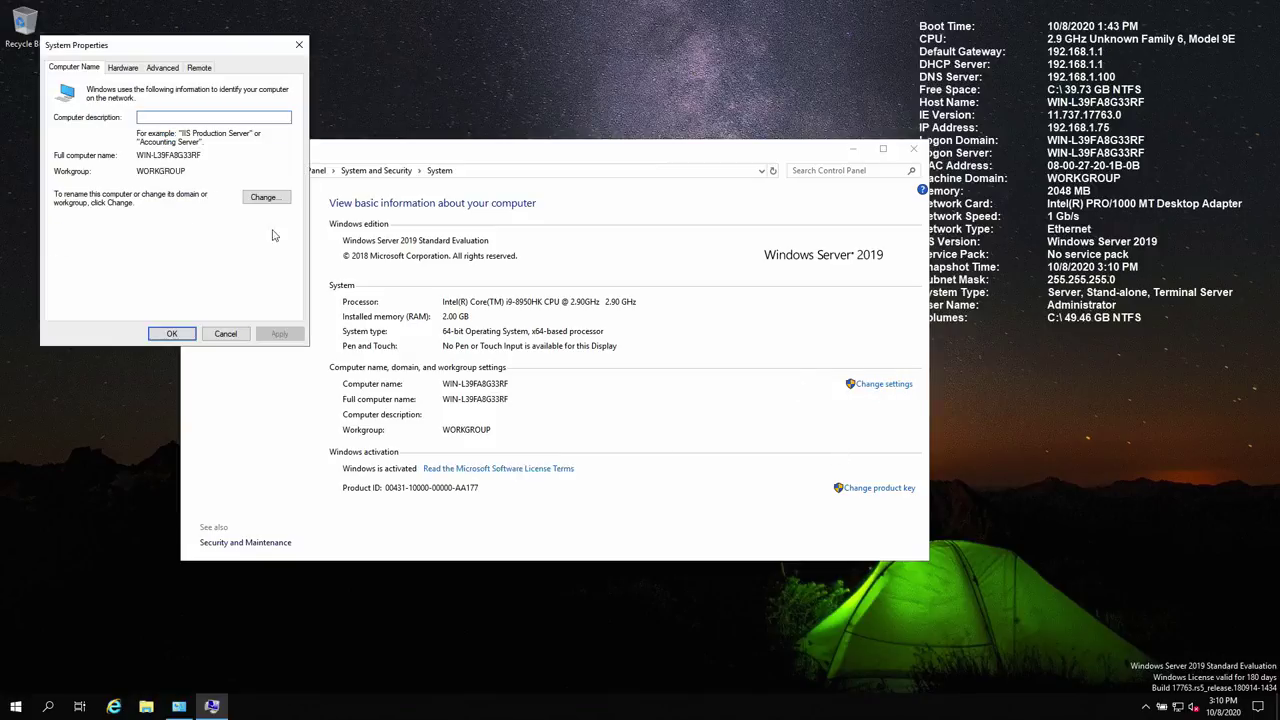
{"action": "left_click_drag", "start_coordinate": [216, 53], "coordinate": [481, 76]}
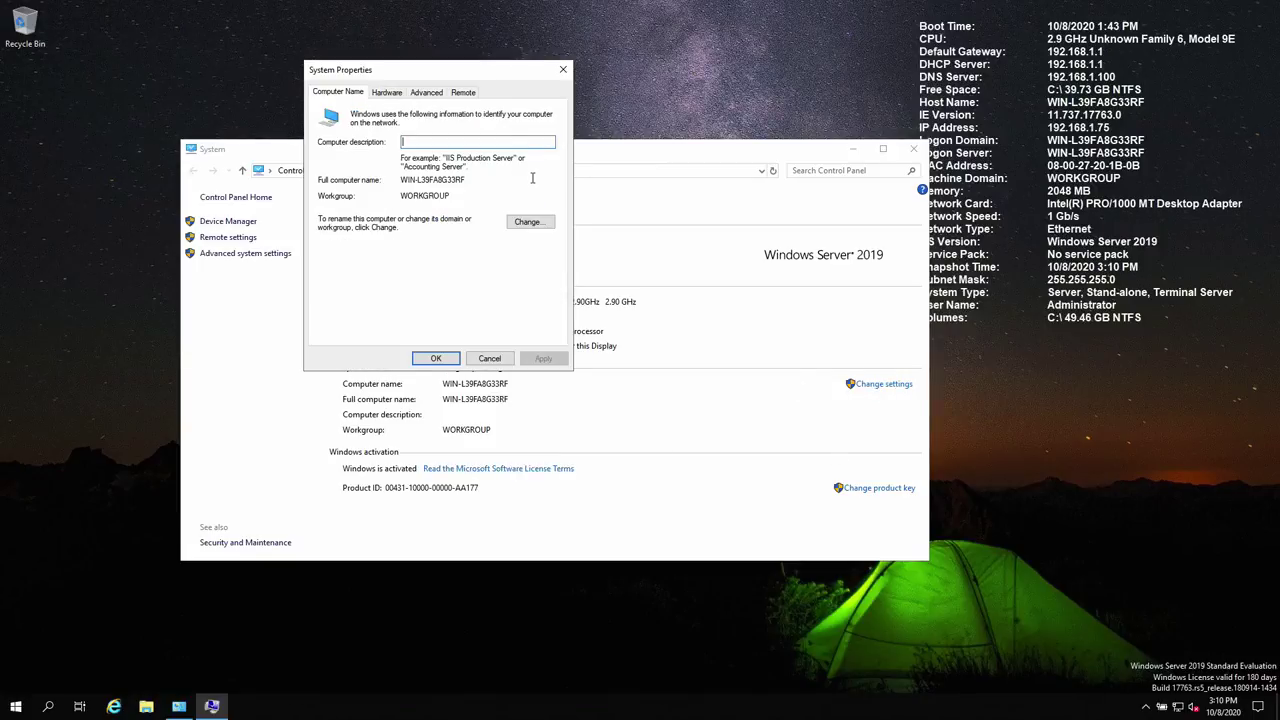
Rename the computer to NODE1, set domain membership to KTG.local, and confirm
{"action": "left_click", "coordinate": [531, 221]}
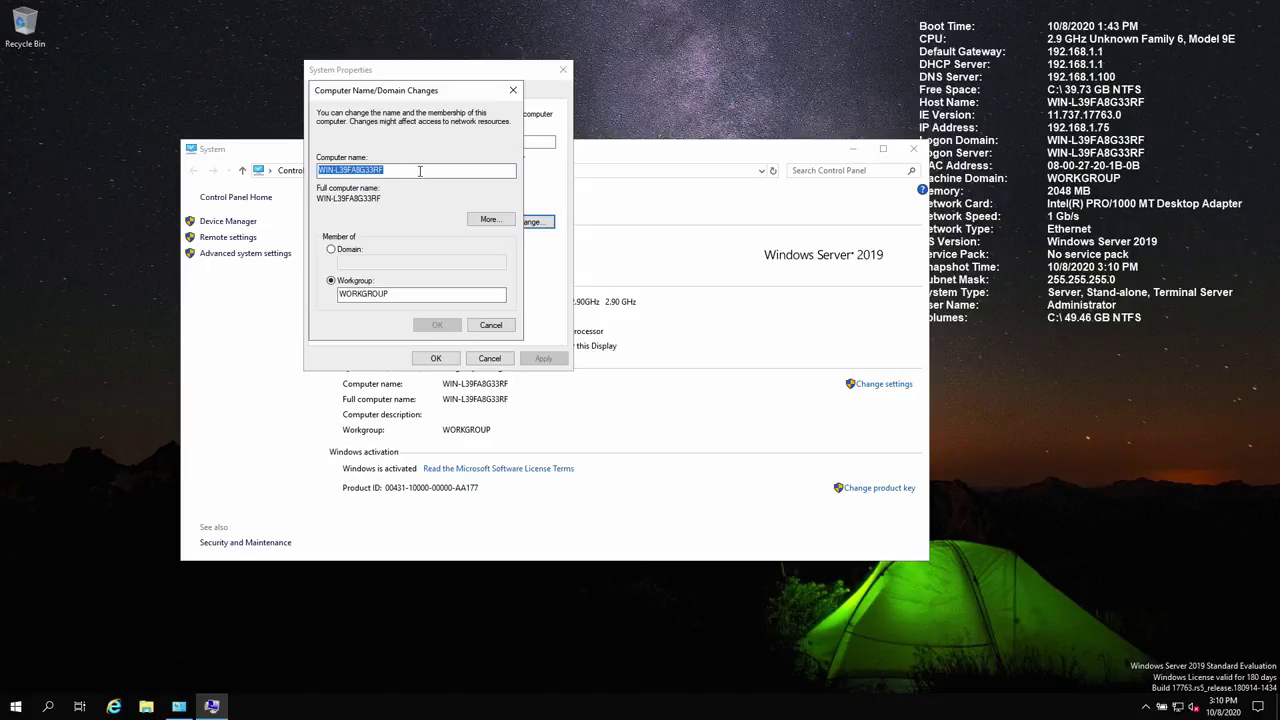
{"action": "type", "text": "NO"}
{"action": "key", "text": "BackSpace"}
{"action": "key", "text": "BackSpace"}
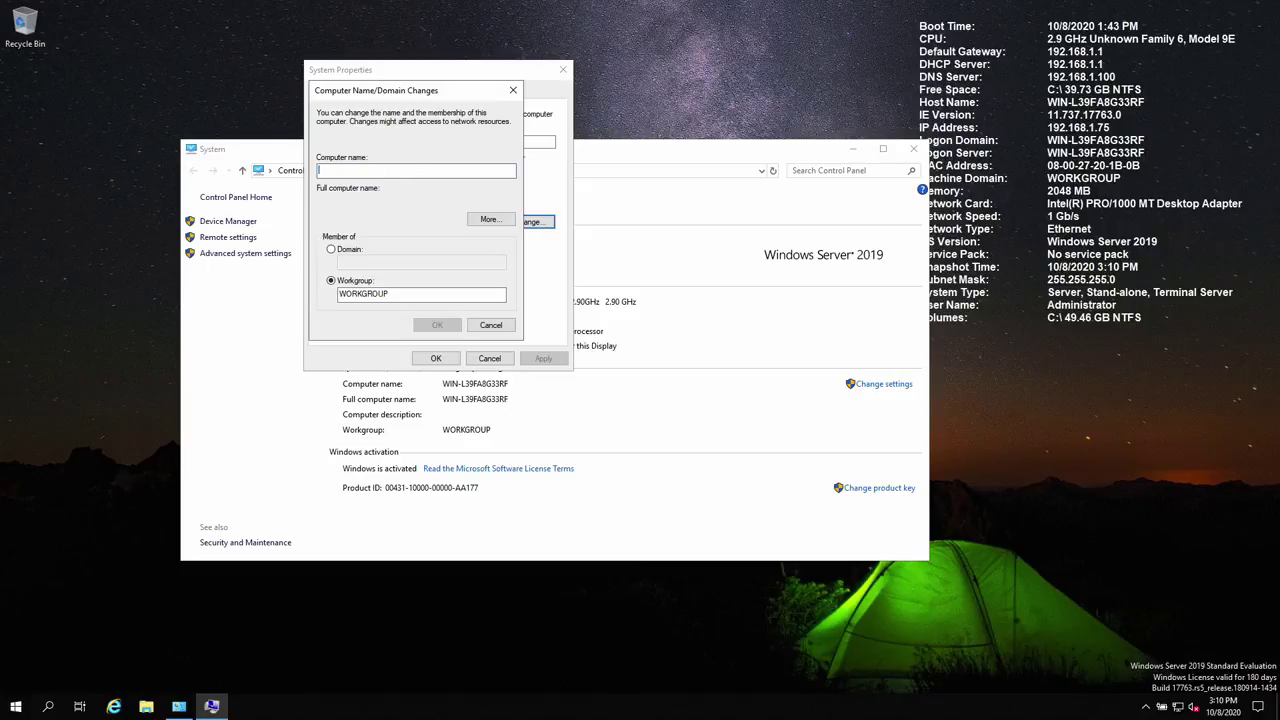
{"action": "type", "text": "NODE1"}
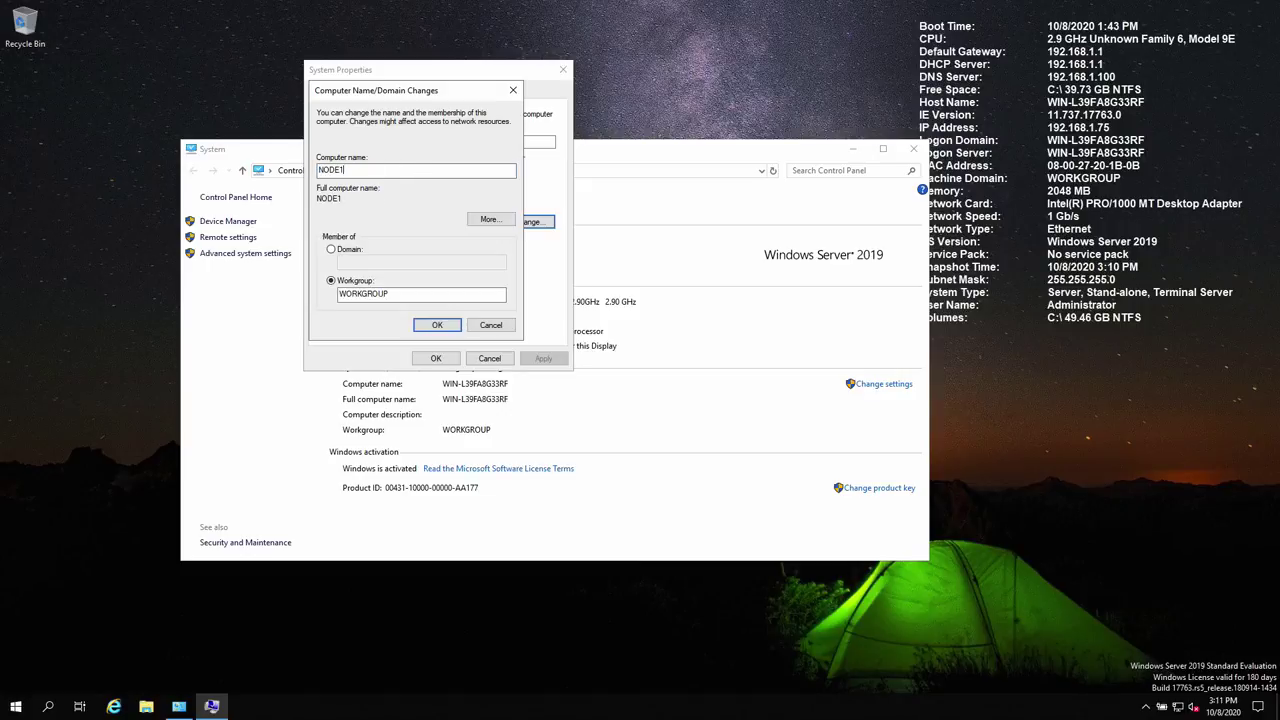
{"action": "left_click", "coordinate": [333, 251]}
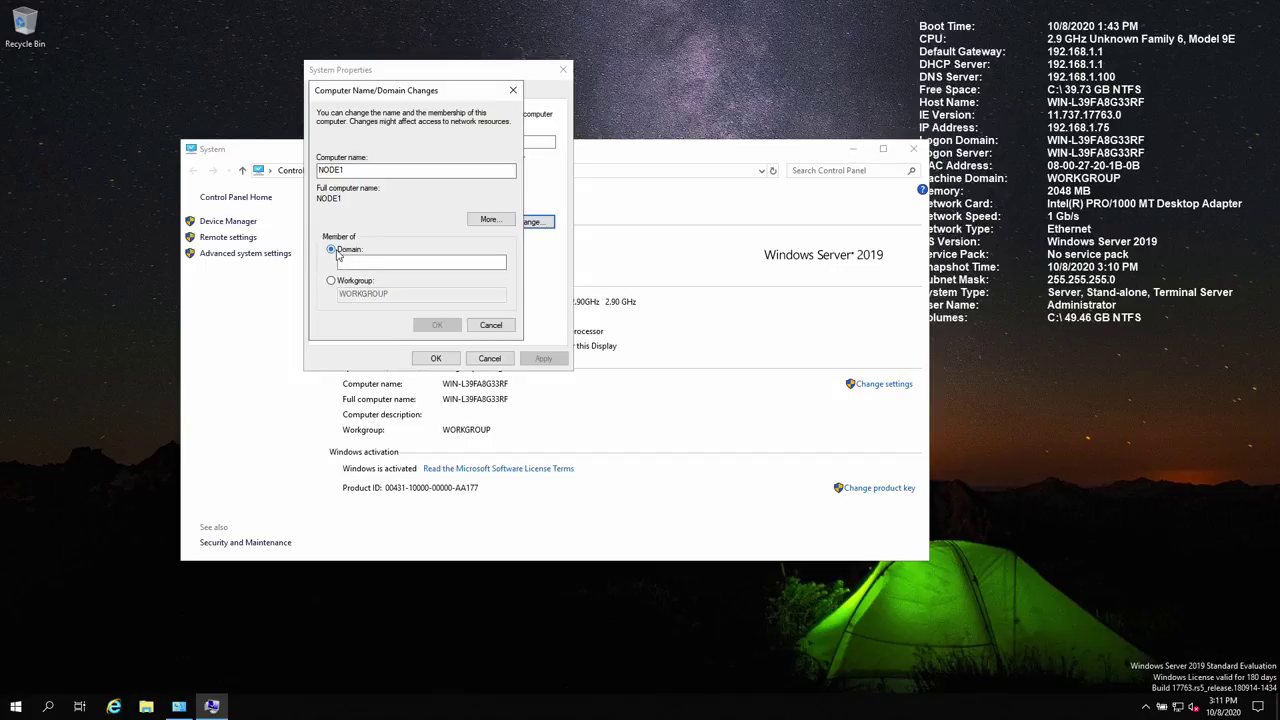
{"action": "left_click", "coordinate": [382, 264]}
{"action": "type", "text": "KTG.local"}
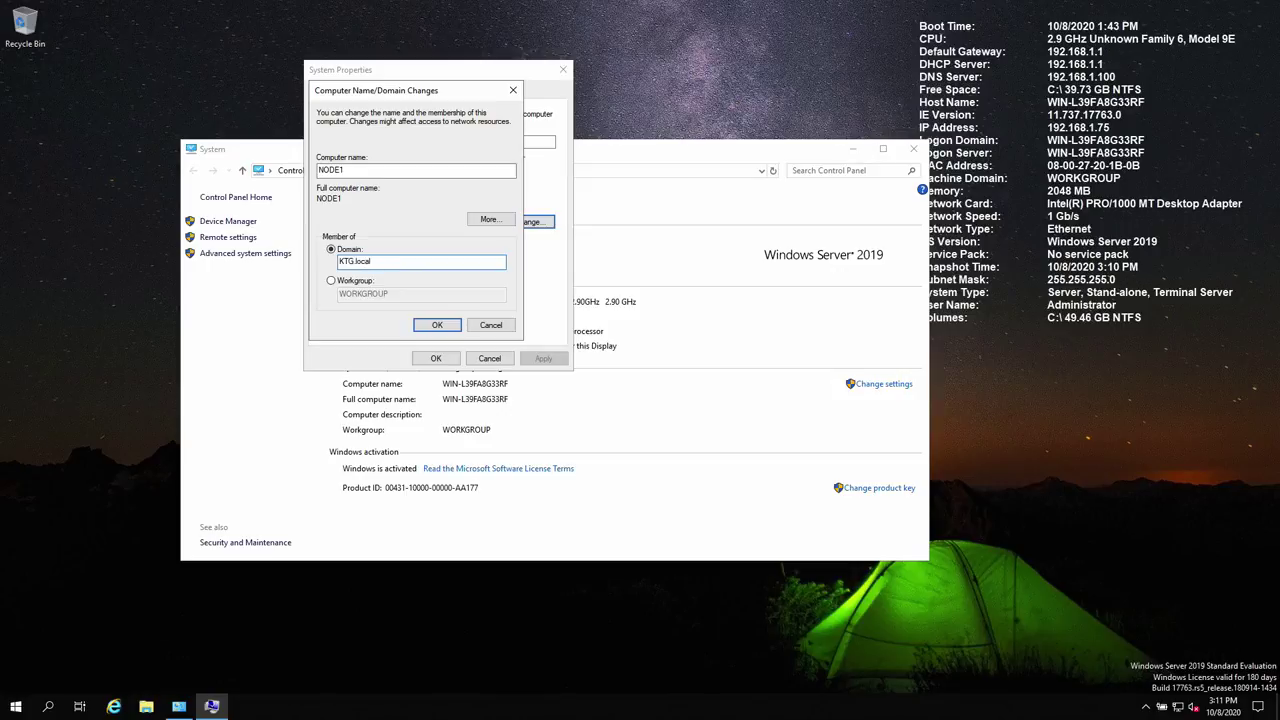
{"action": "left_click", "coordinate": [437, 325]}
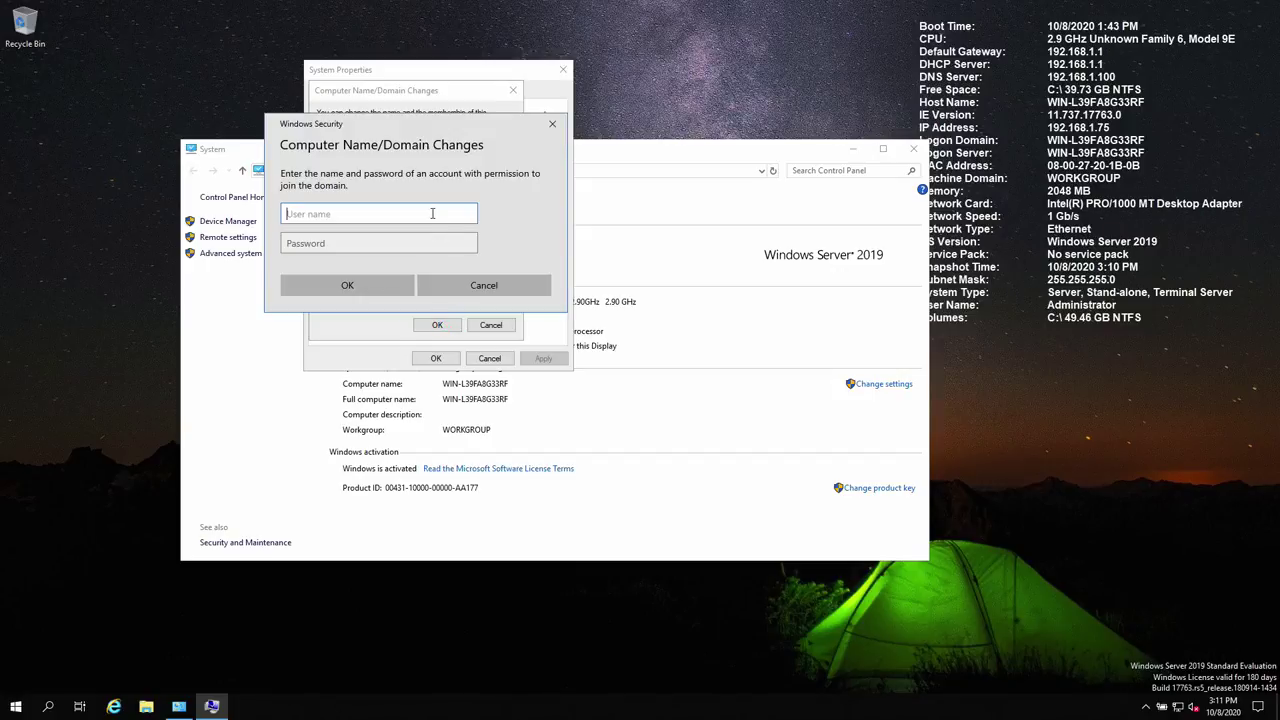
Submit the Administrator account and its password to join NODE1 to KTG.local
{"action": "left_click", "coordinate": [429, 213]}
{"action": "type", "text": "K"}
{"action": "key", "text": "BackSpace"}
{"action": "type", "text": "Ad"}
{"action": "key", "text": "BackSpace"}
{"action": "key", "text": "BackSpace"}
{"action": "type", "text": "Administrator"}
{"action": "key", "text": "Tab"}
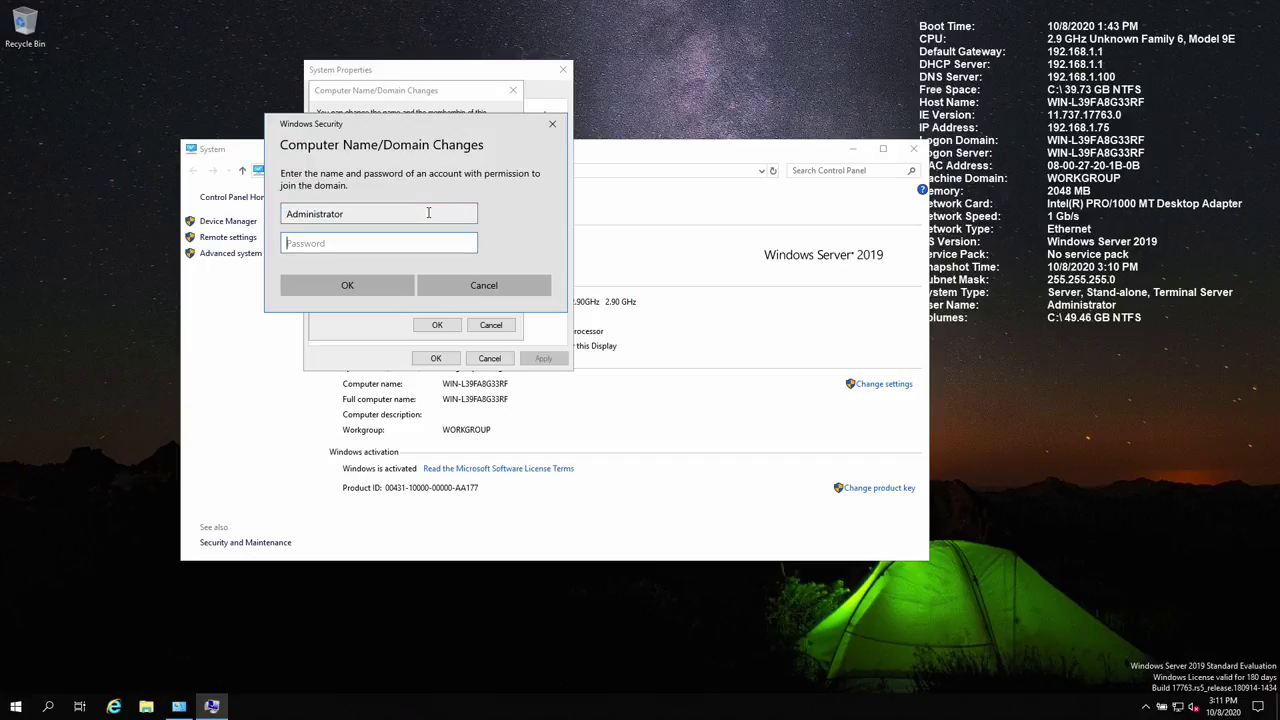
{"action": "type", "text": "P"}
{"action": "left_click", "coordinate": [386, 282]}
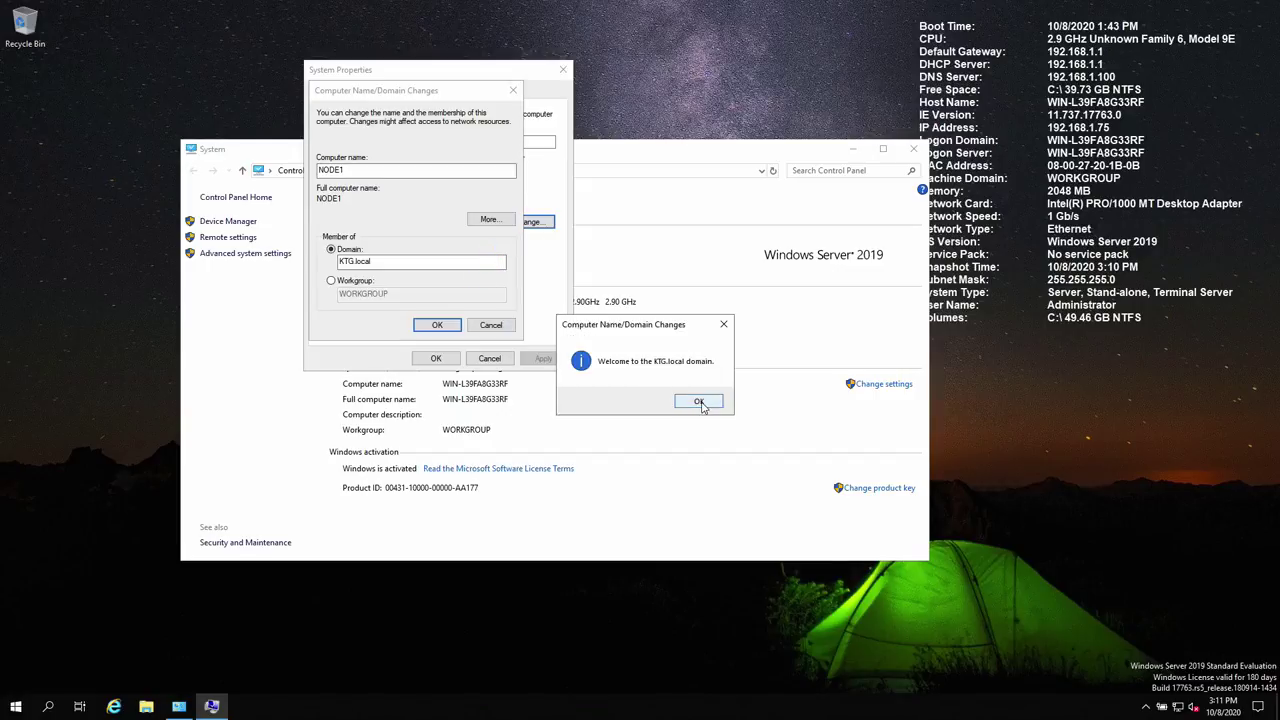
Acknowledge the KTG.local welcome and restart-required messages, then close System Properties
{"action": "left_click", "coordinate": [700, 403]}
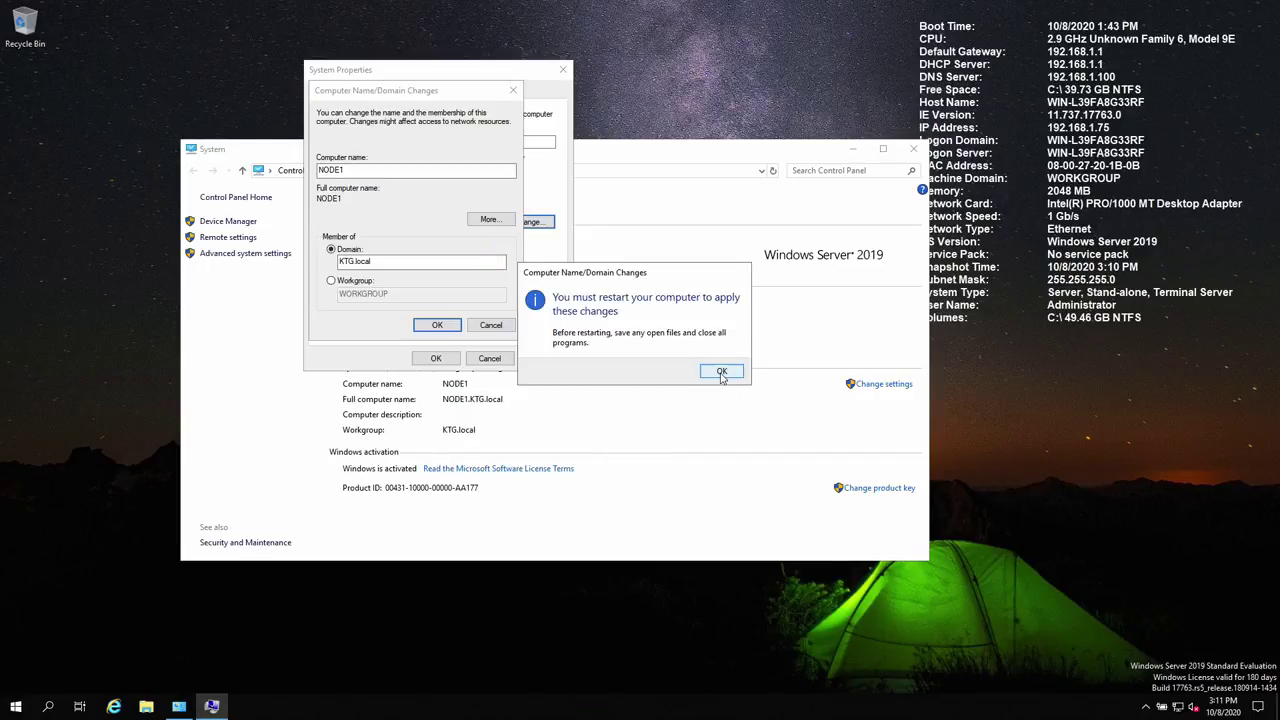
{"action": "left_click", "coordinate": [721, 376]}
{"action": "left_click", "coordinate": [437, 360]}
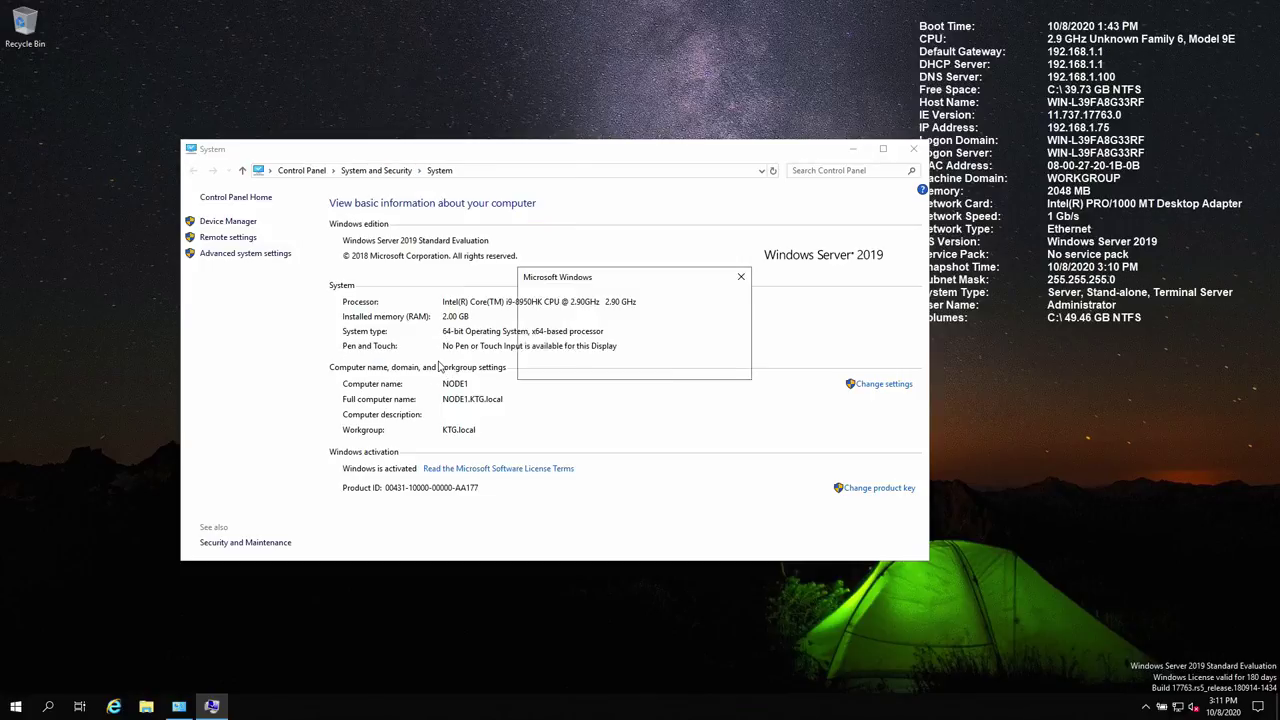
Restart NODE1 now, then send the unlock key sequence from the VM menu and sign in as Administrator
{"action": "left_click", "coordinate": [638, 366]}
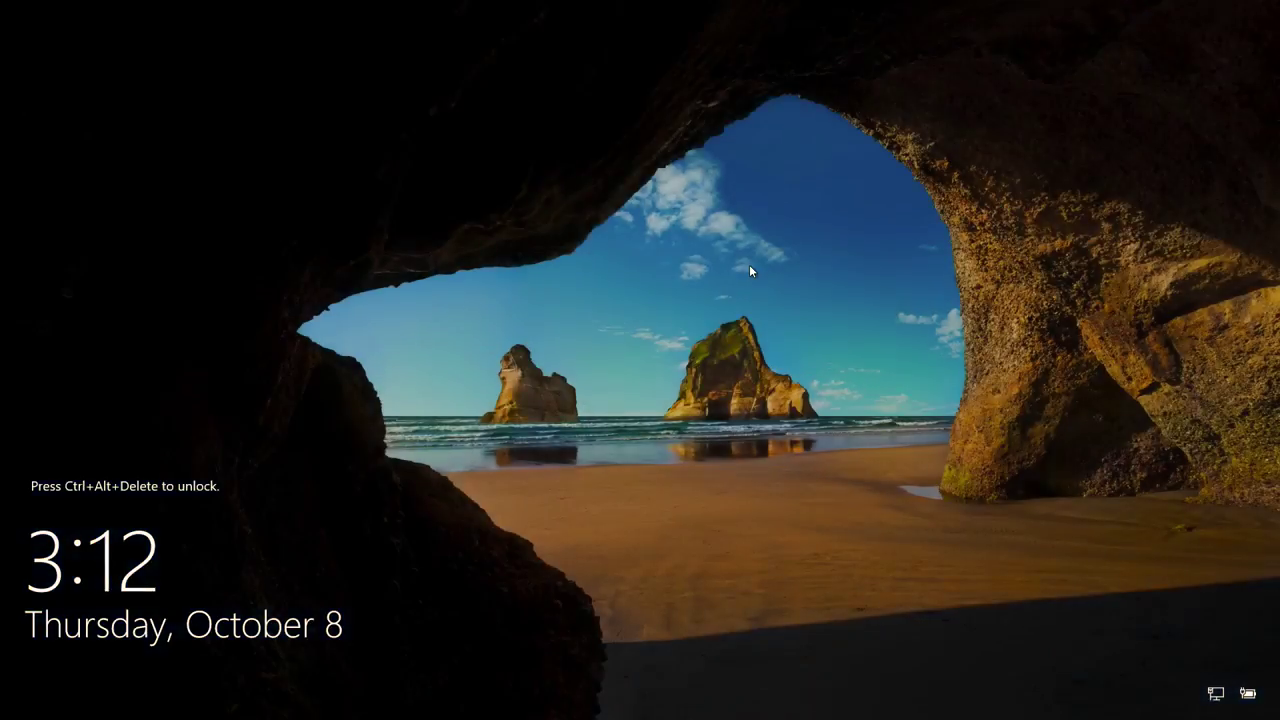
{"action": "mouse_move", "coordinate": [437, 4]}
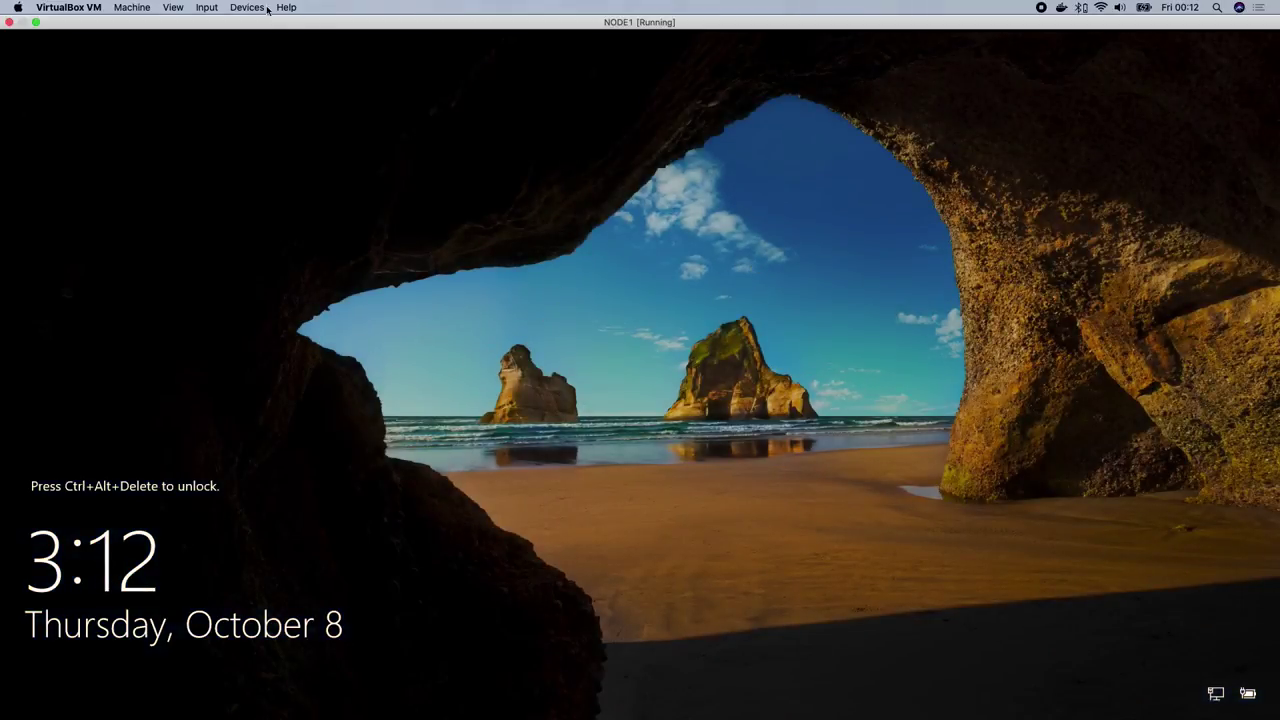
{"action": "left_click", "coordinate": [215, 10]}
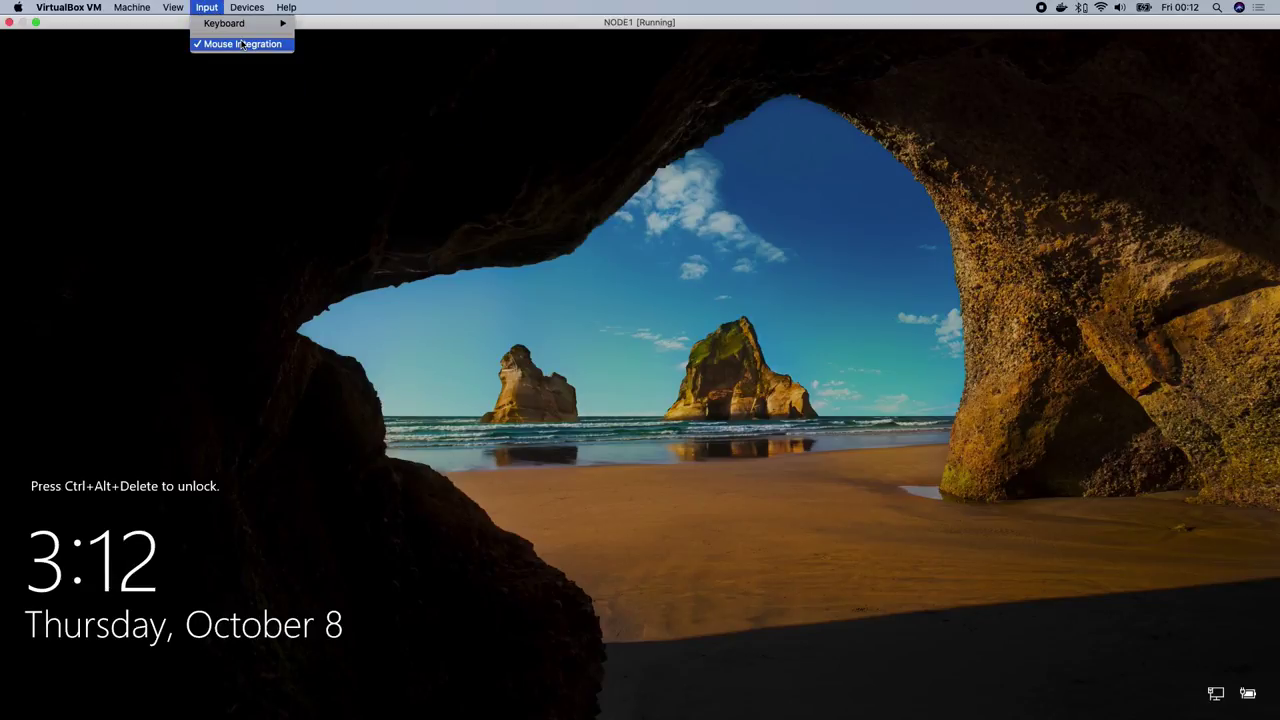
{"action": "mouse_move", "coordinate": [197, 22]}
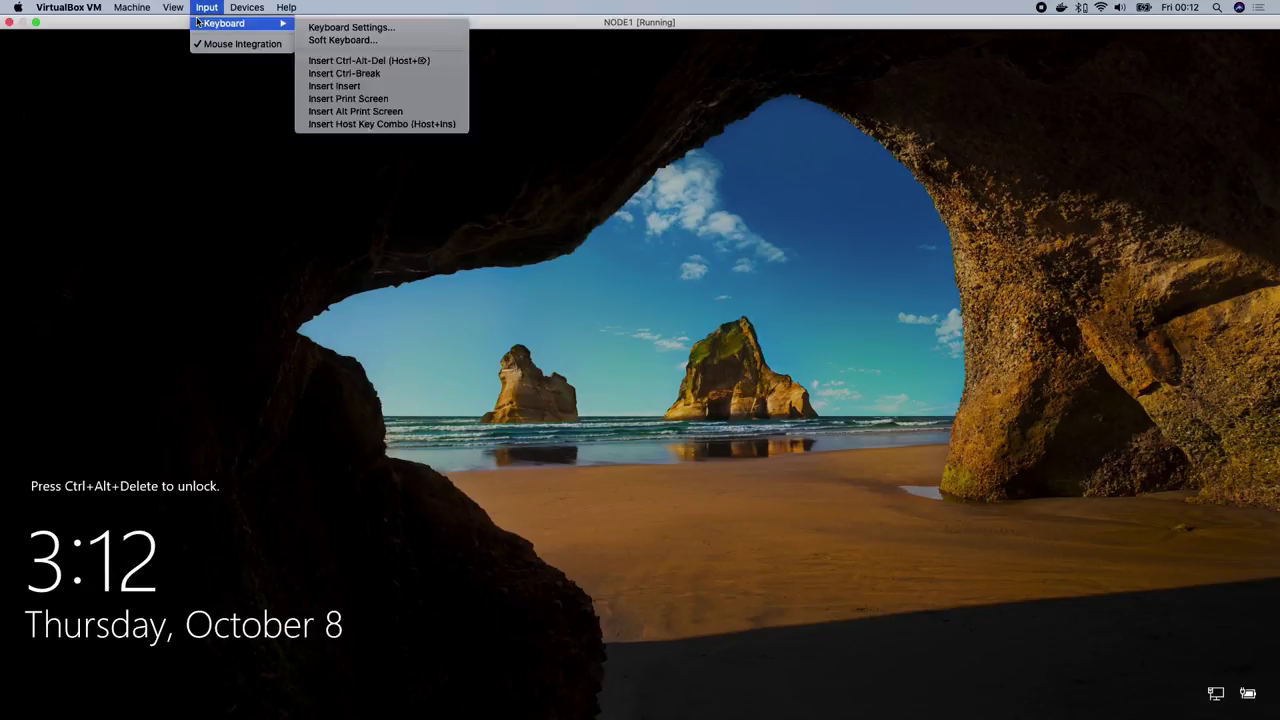
{"action": "left_click", "coordinate": [358, 62]}
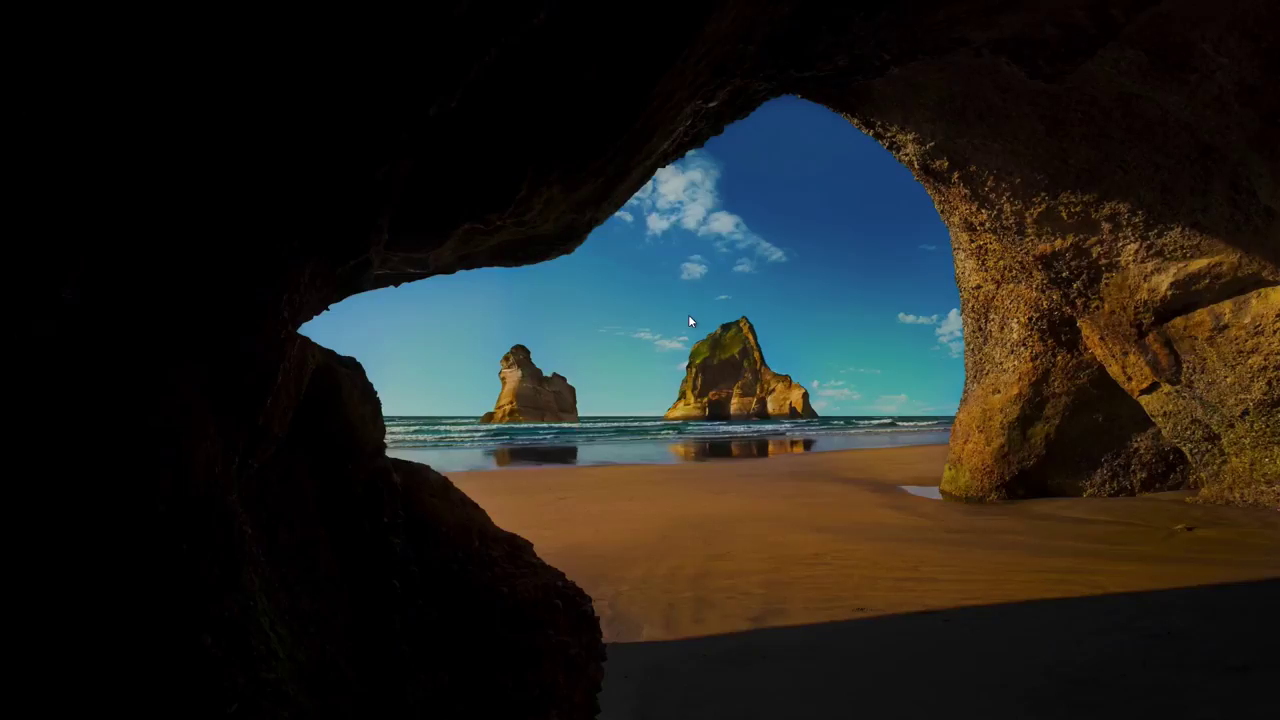
{"action": "key", "text": "Return"}
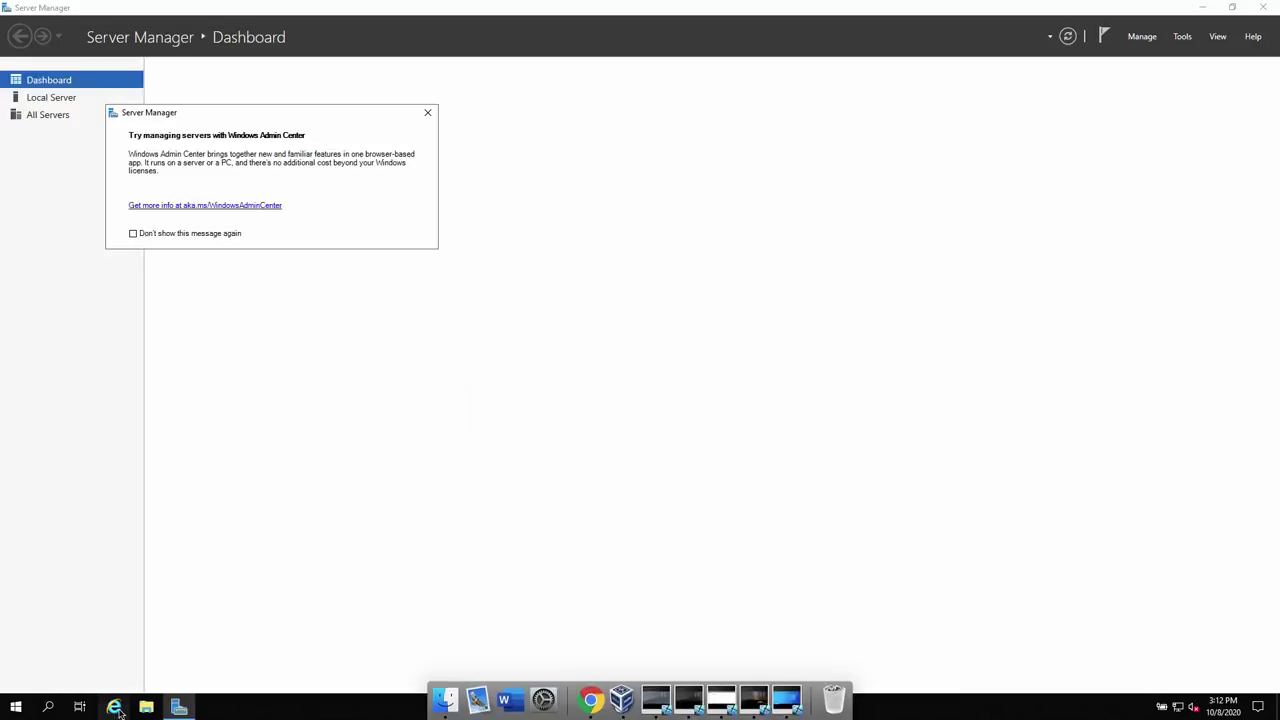
Open File Explorer and dismiss the Windows Admin Center notice
{"action": "left_click", "coordinate": [145, 707]}
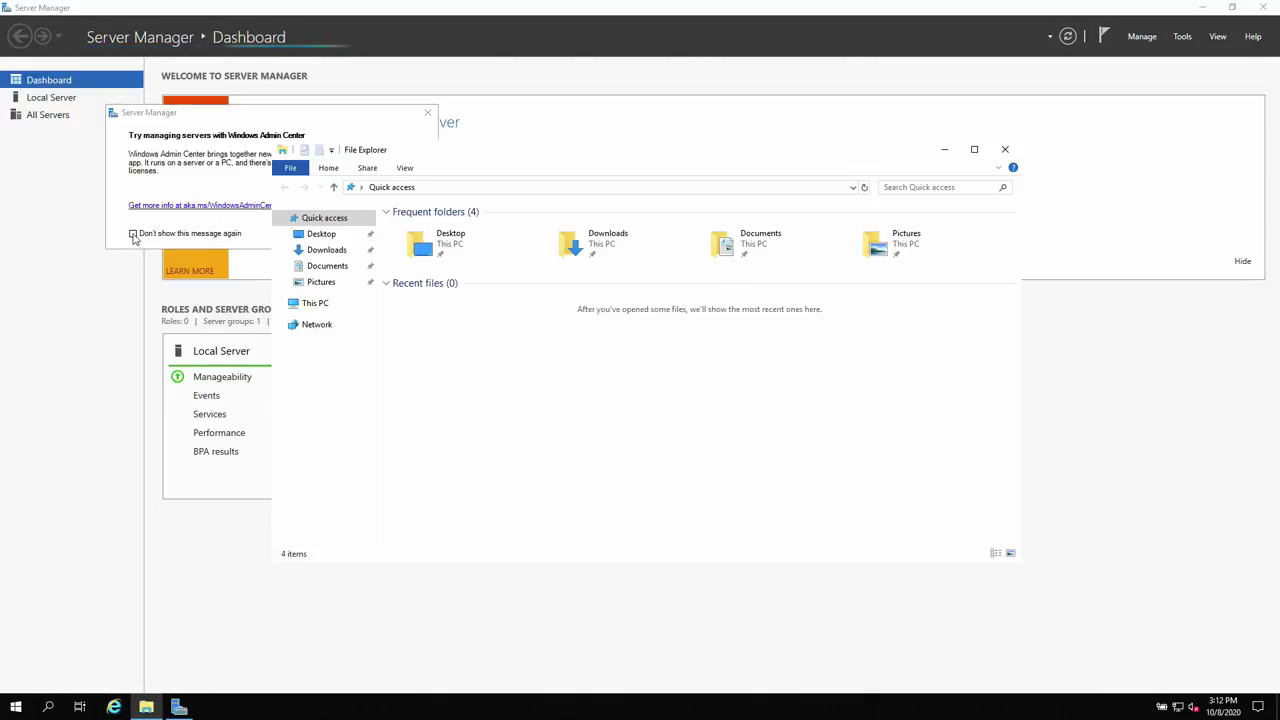
{"action": "left_click", "coordinate": [133, 240]}
{"action": "left_click", "coordinate": [427, 112]}
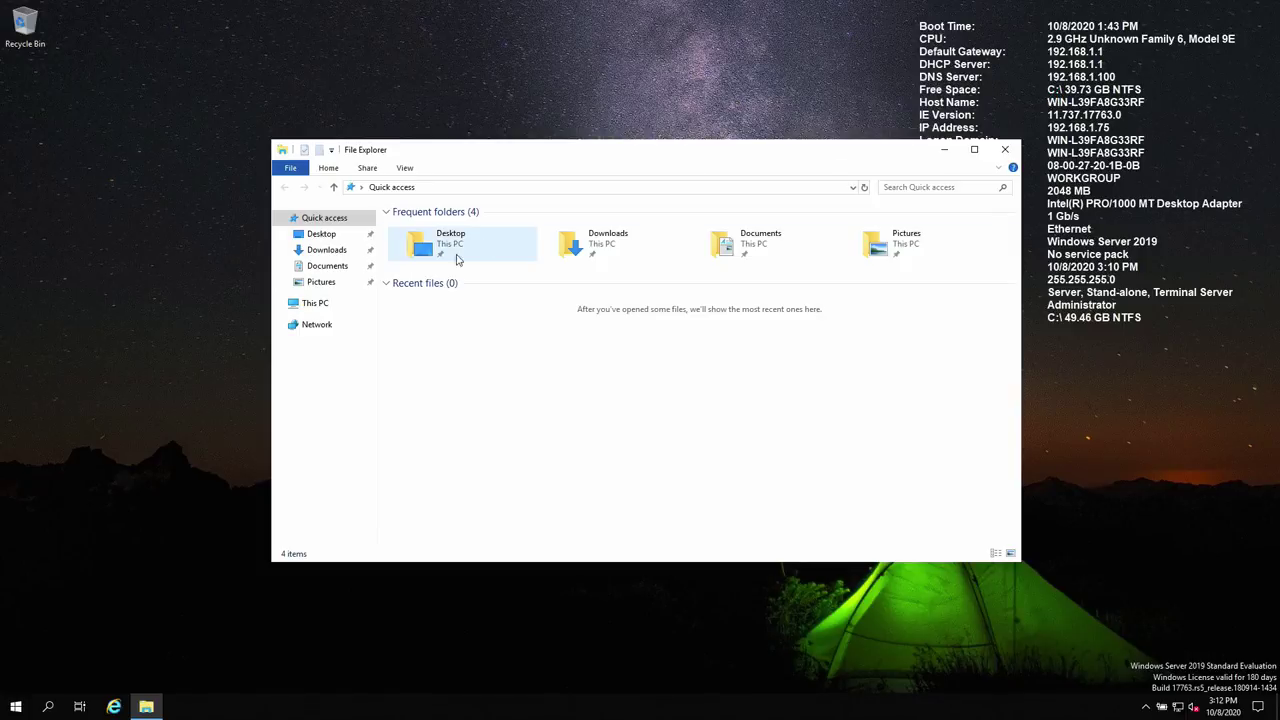
Run Bginfo64 from Downloads\BGInfo and apply it so the desktop shows NODE1 in domain KTG
{"action": "left_click", "coordinate": [326, 250]}
{"action": "double_click", "coordinate": [423, 230]}
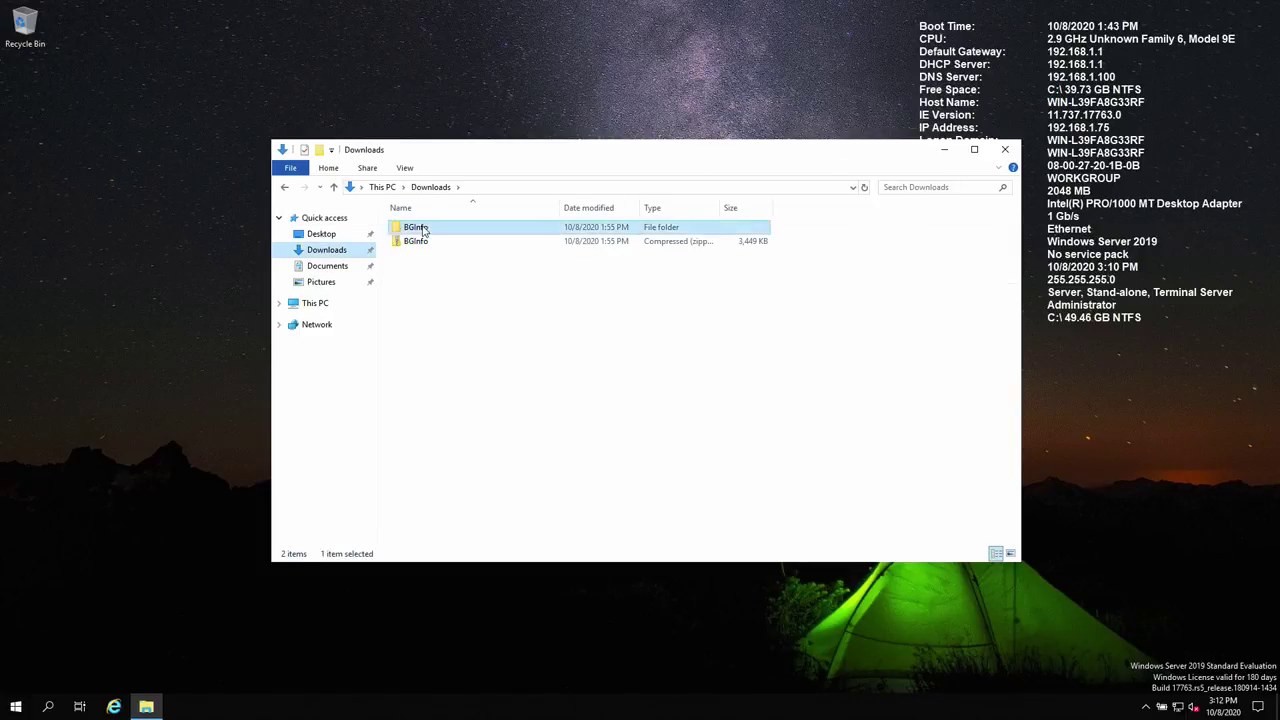
{"action": "left_click", "coordinate": [425, 242]}
{"action": "double_click", "coordinate": [425, 242]}
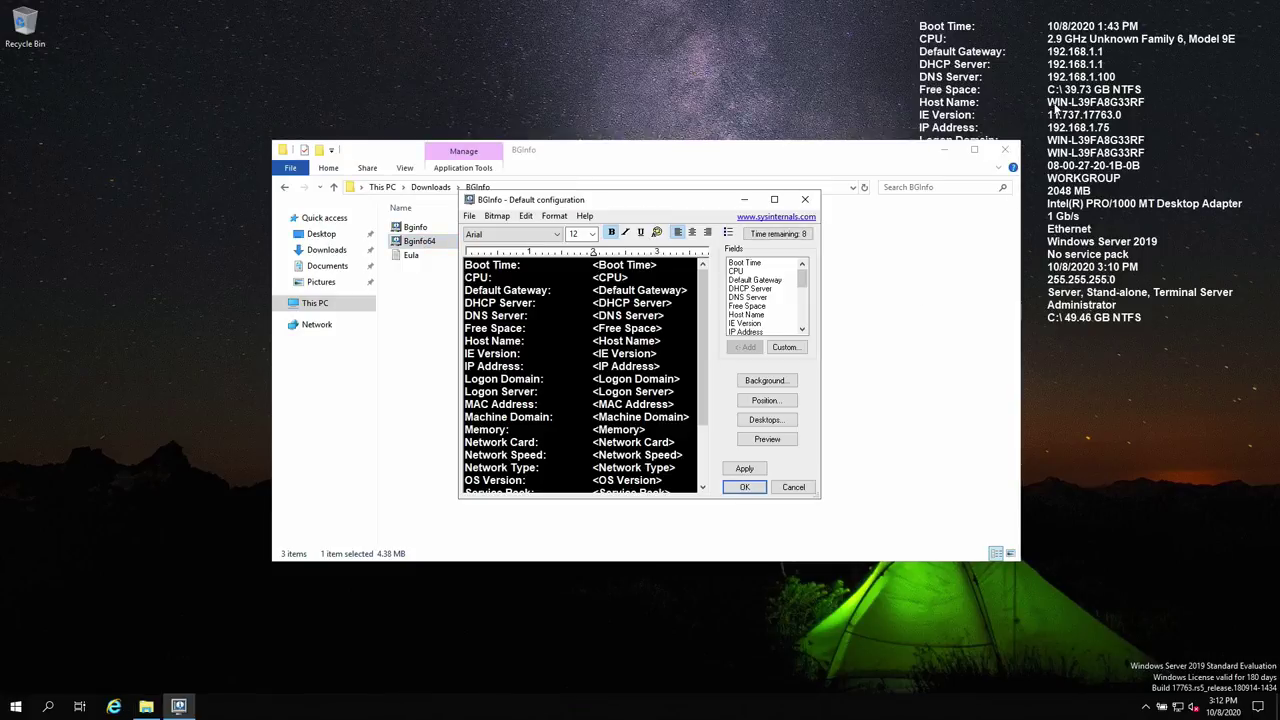
{"action": "left_click", "coordinate": [744, 468]}
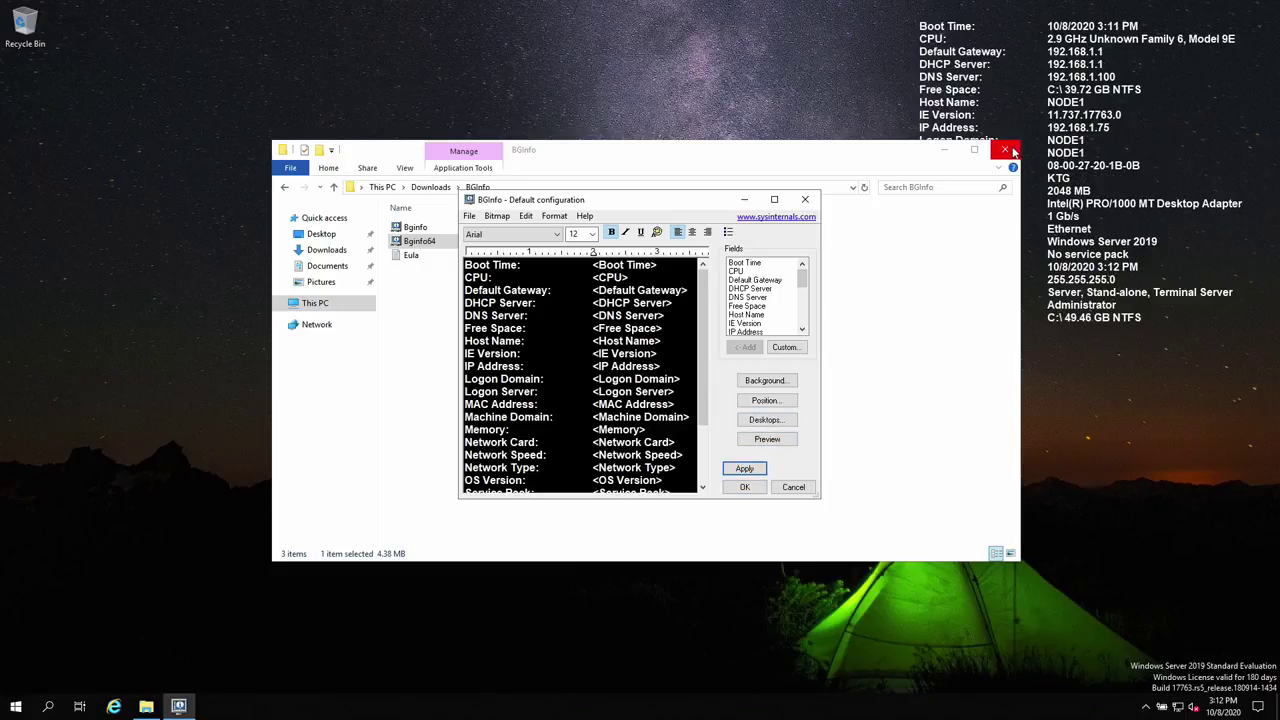
{"action": "left_click", "coordinate": [744, 487]}
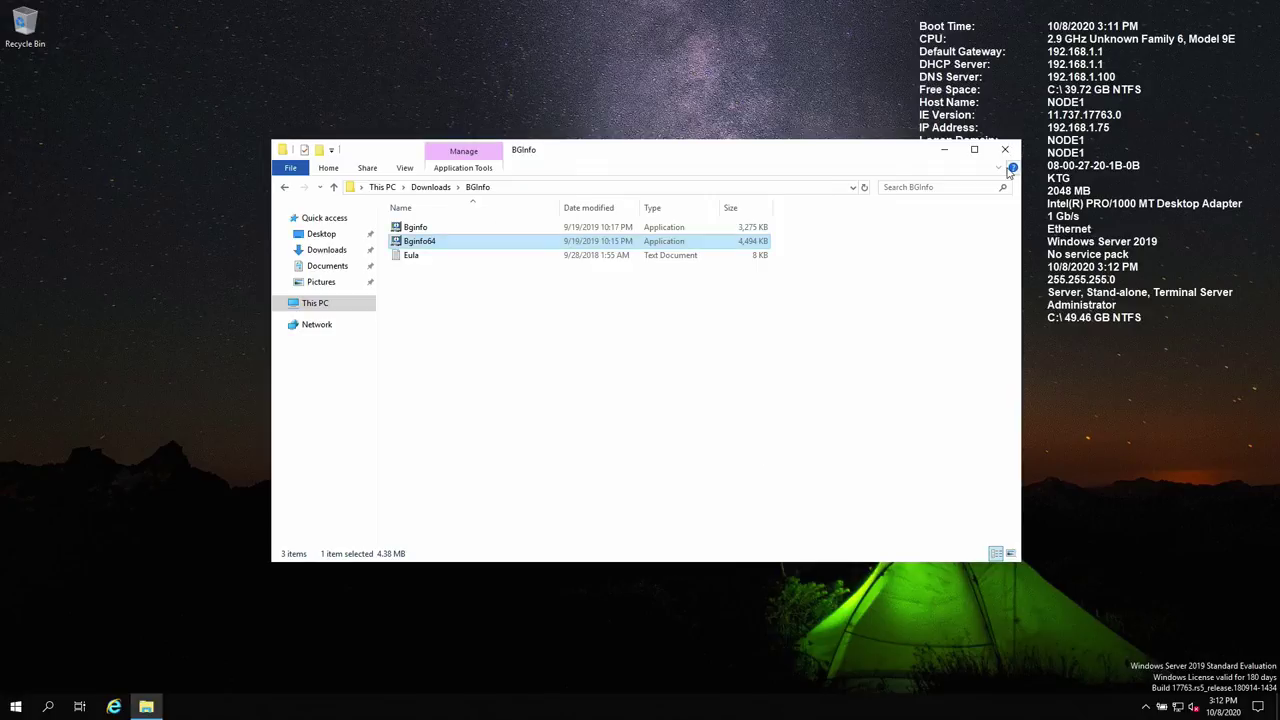
{"action": "left_click", "coordinate": [1005, 151]}
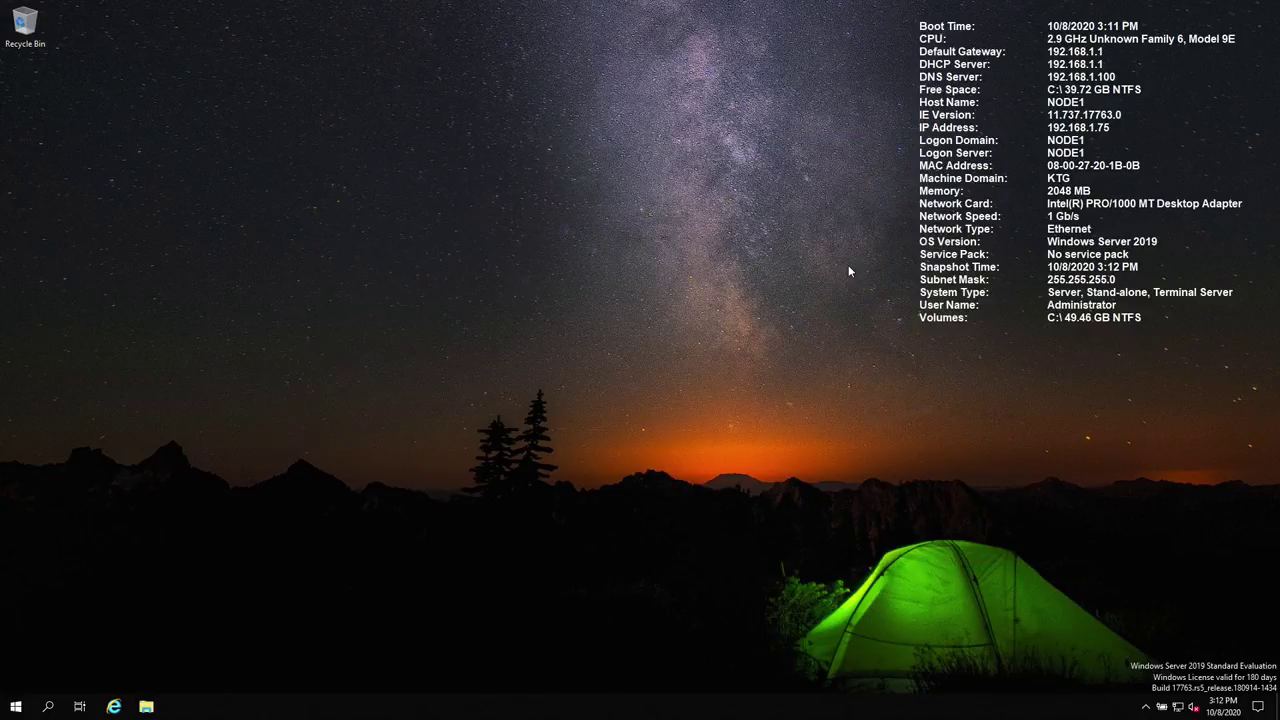
Switch to the domain controller VM and bring Server Manager forward
{"action": "key", "text": "ctrl+Right"}
{"action": "key", "text": "ctrl+Up"}
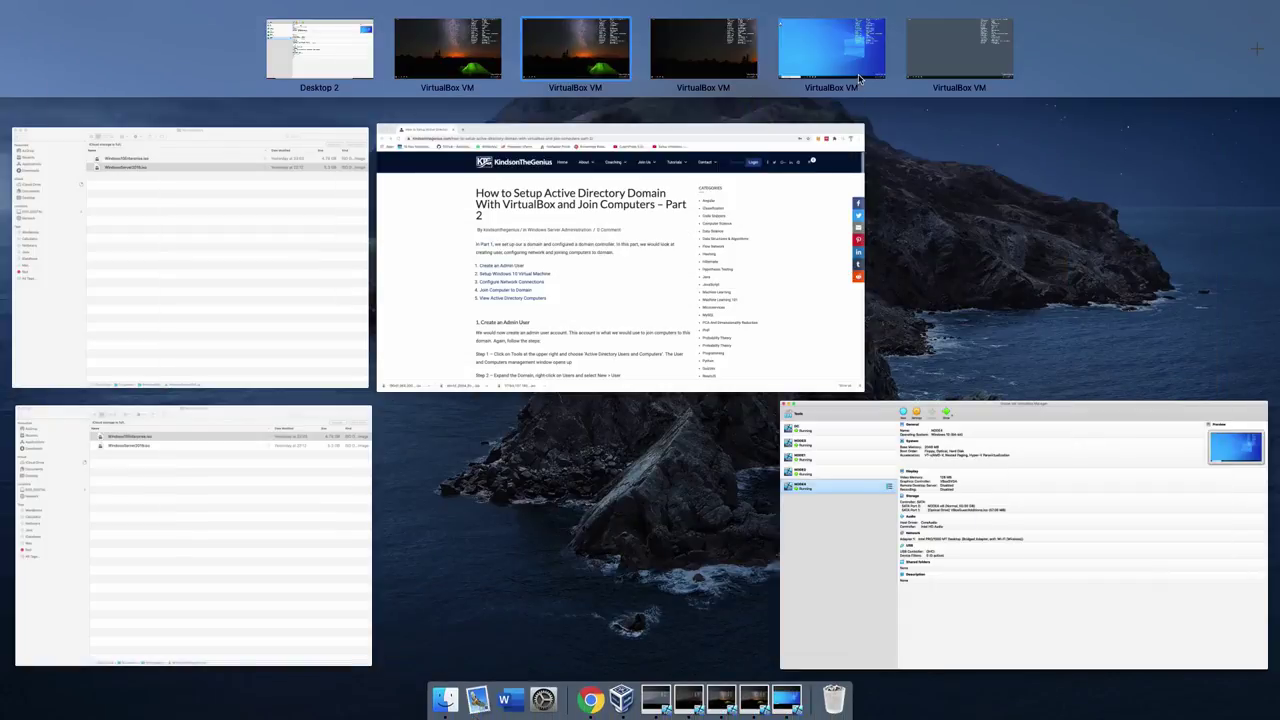
{"action": "left_click", "coordinate": [957, 48]}
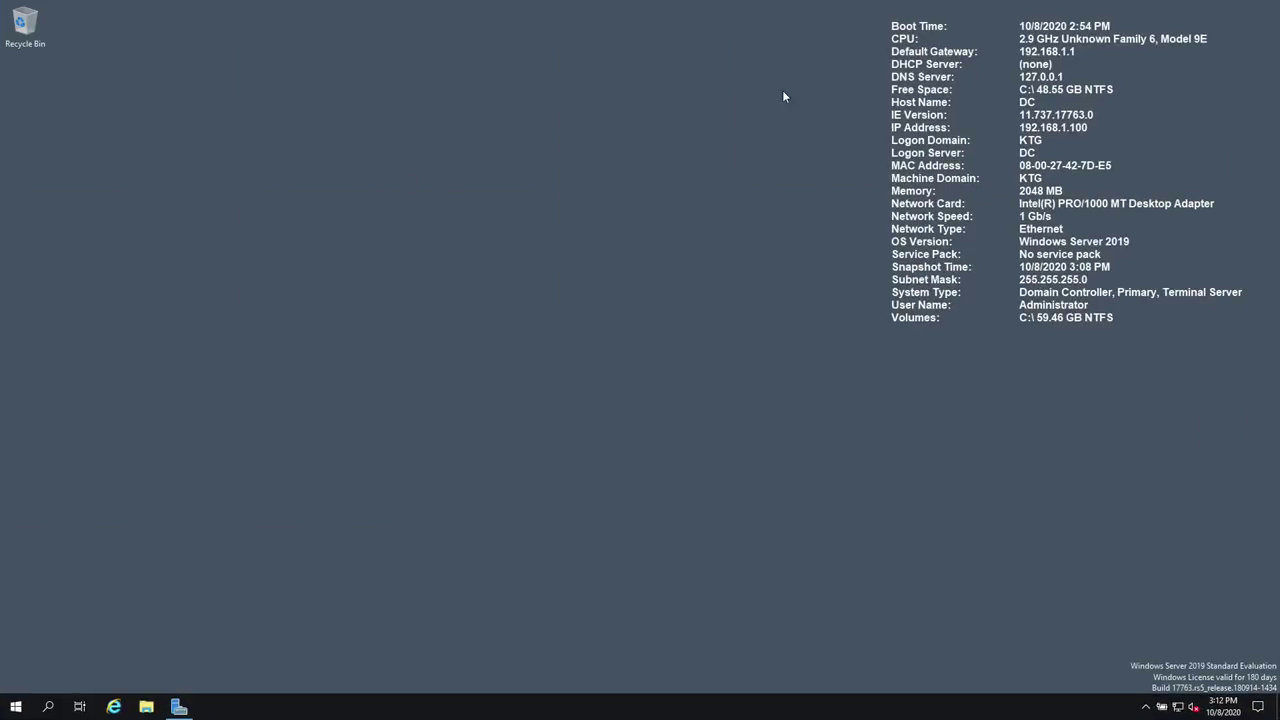
{"action": "left_click", "coordinate": [179, 707]}
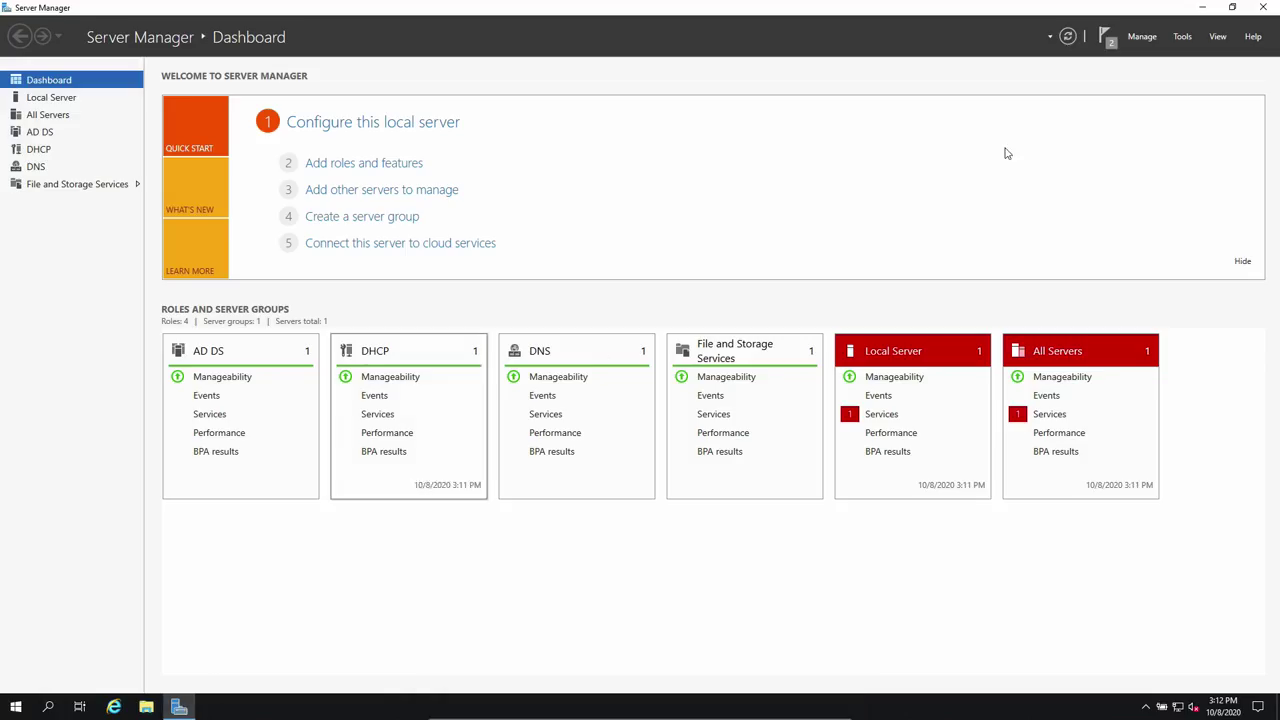
In Active Directory Users and Computers, open Computers and choose Manage on NODE1
{"action": "left_click", "coordinate": [1182, 36]}
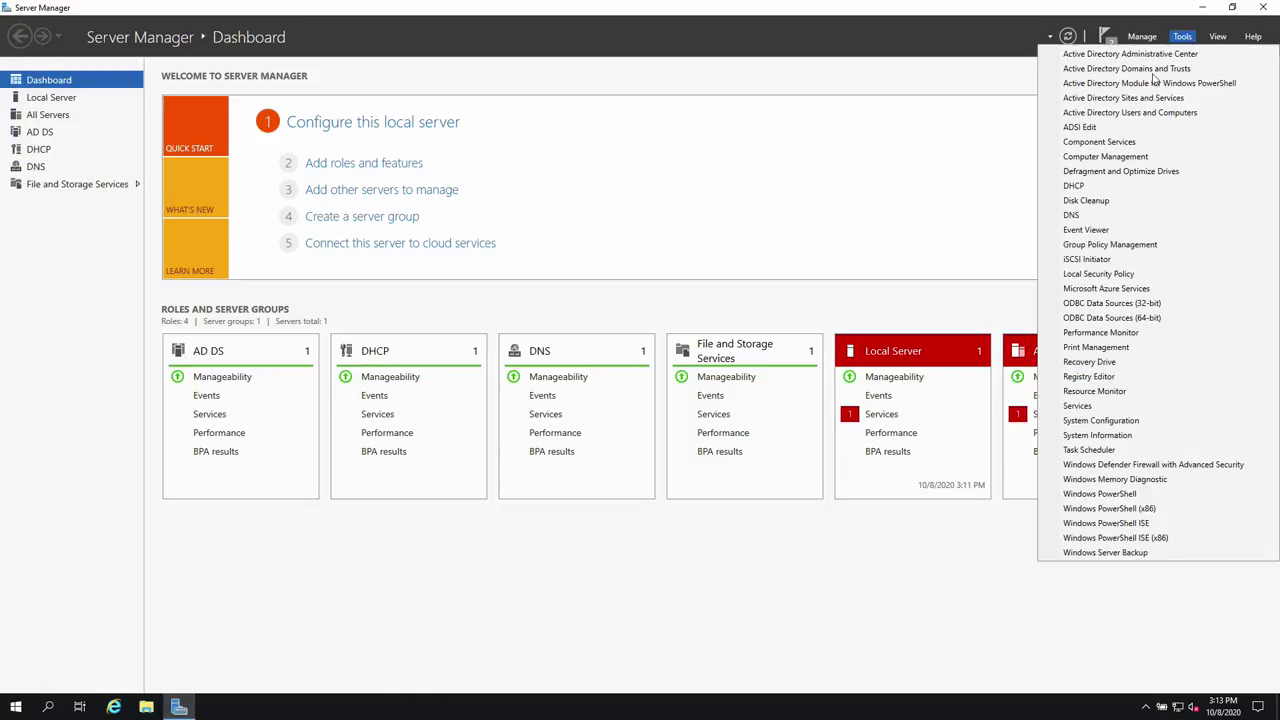
{"action": "left_click", "coordinate": [1119, 113]}
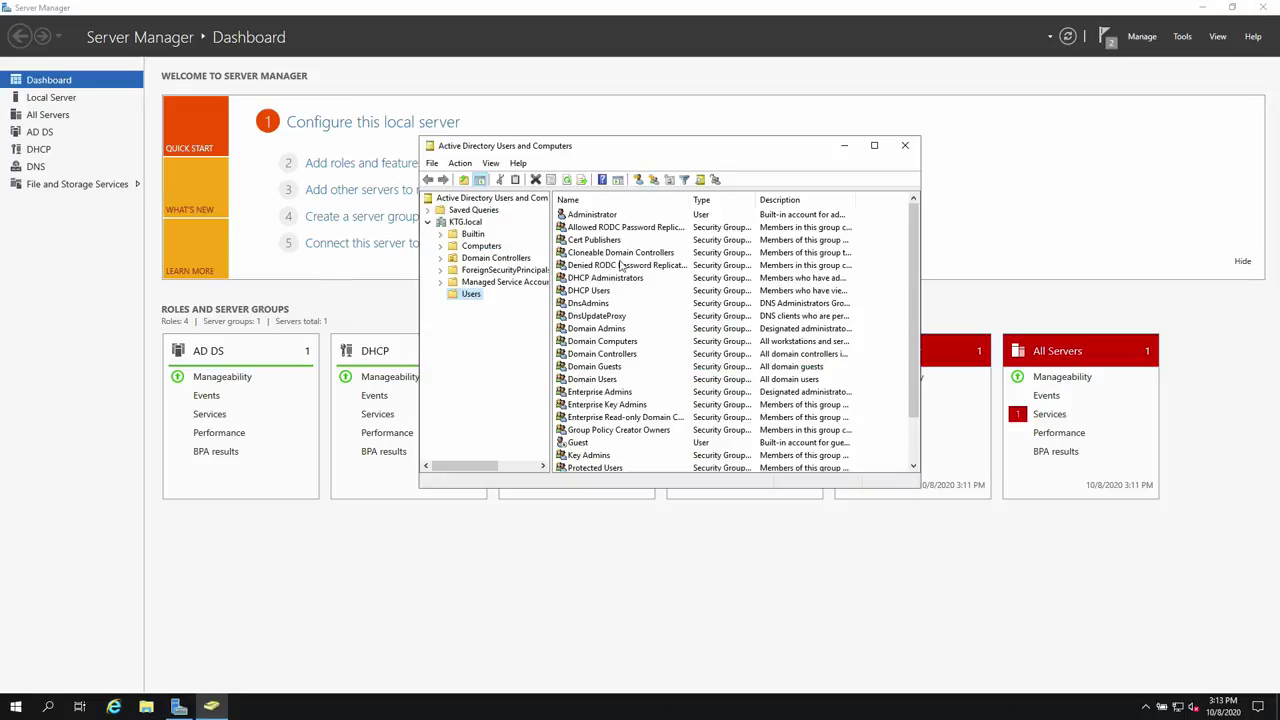
{"action": "left_click", "coordinate": [476, 245]}
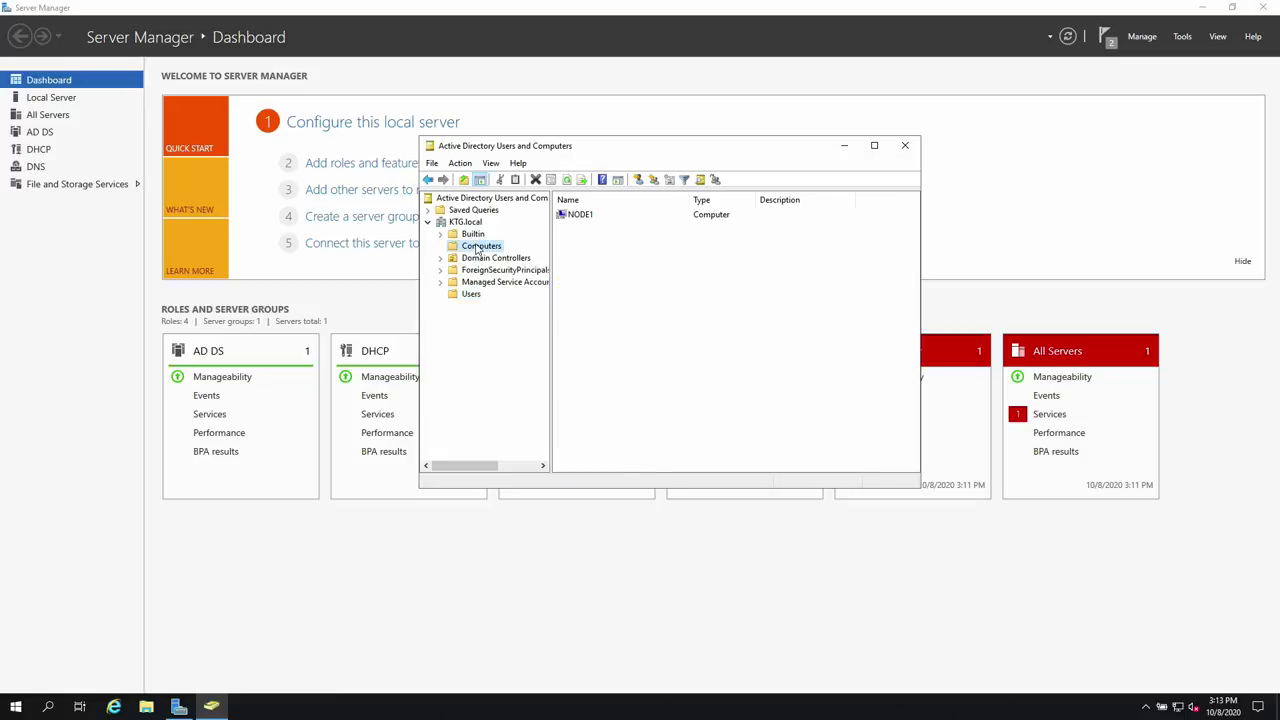
{"action": "right_click", "coordinate": [581, 220]}
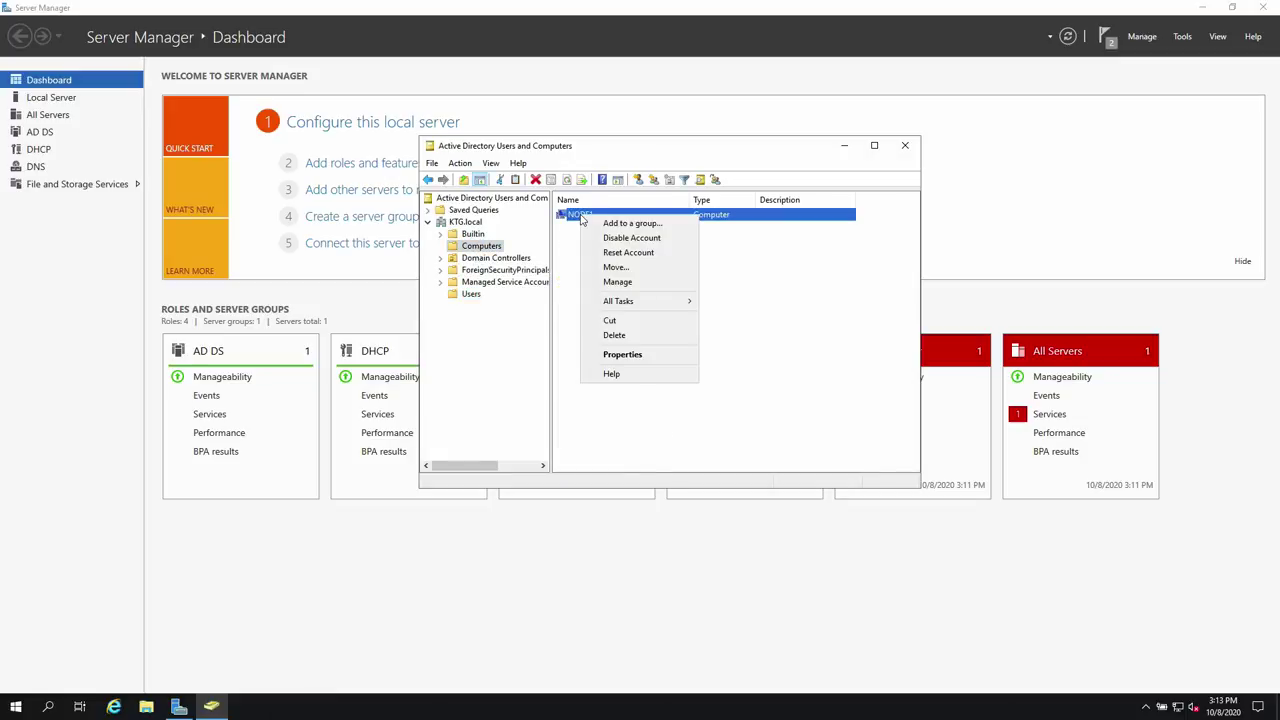
{"action": "left_click", "coordinate": [619, 283]}
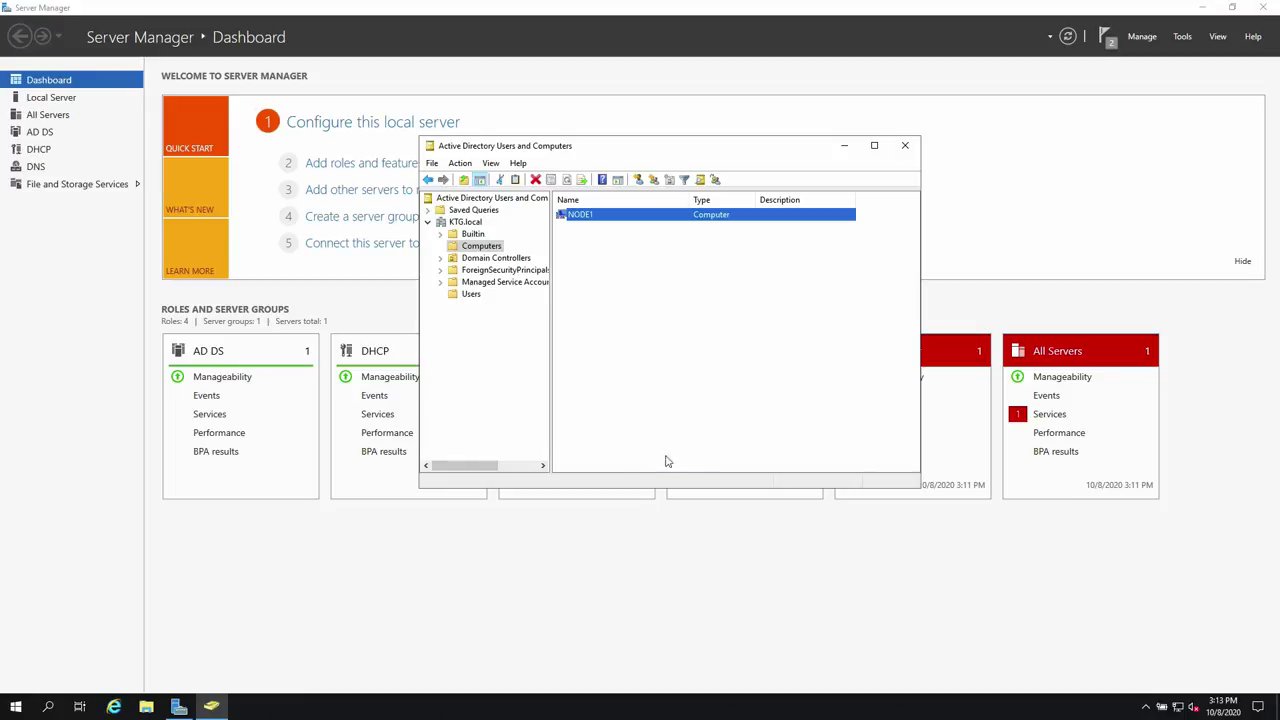
{"action": "key", "text": "ctrl+Left"}
{"action": "key", "text": "ctrl+Left"}
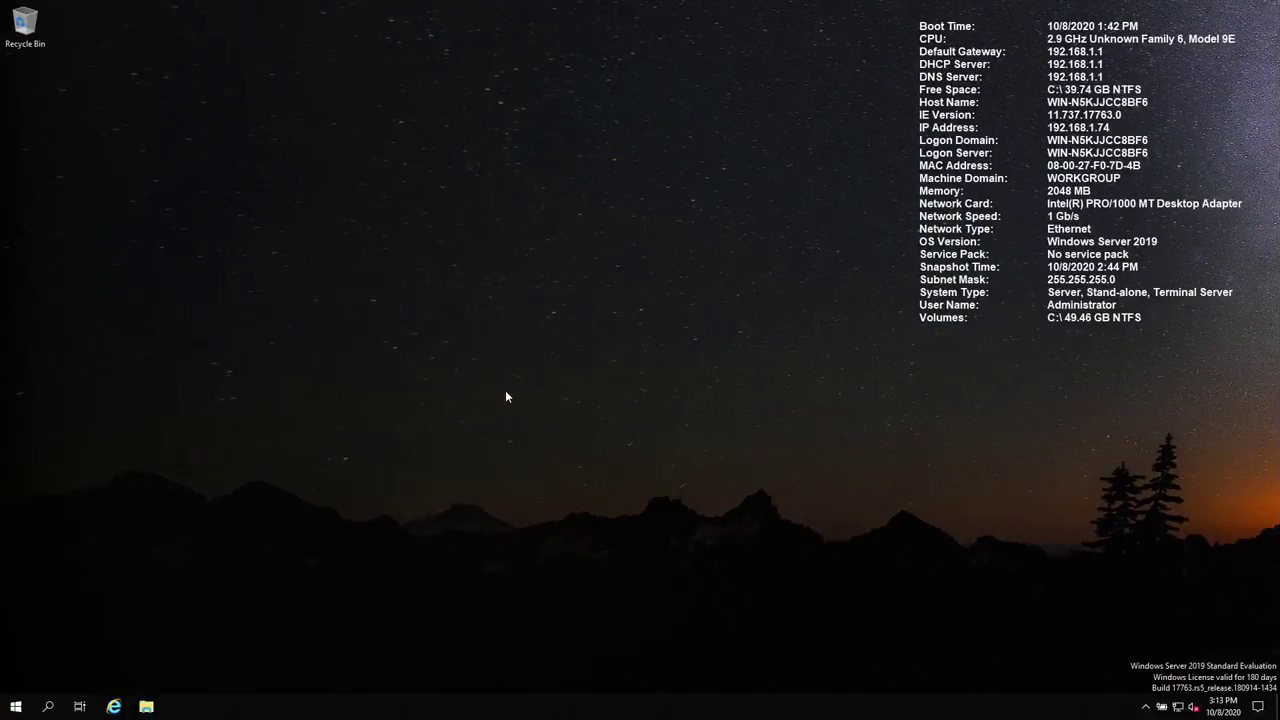
Show Mission Control with VirtualBox Manager listing the DC and NODE1–NODE4 VMs
{"action": "key", "text": "ctrl+Up"}
{"action": "left_click", "coordinate": [365, 63]}
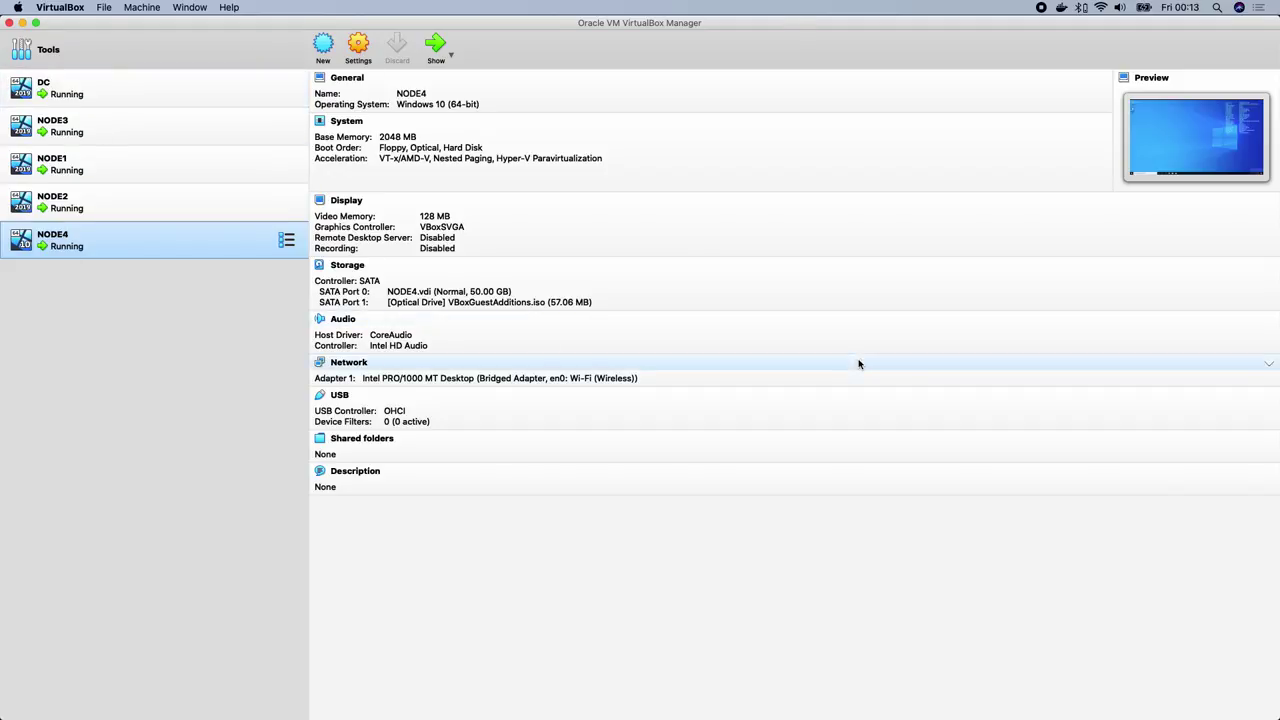
{"action": "key", "text": "ctrl+Up"}
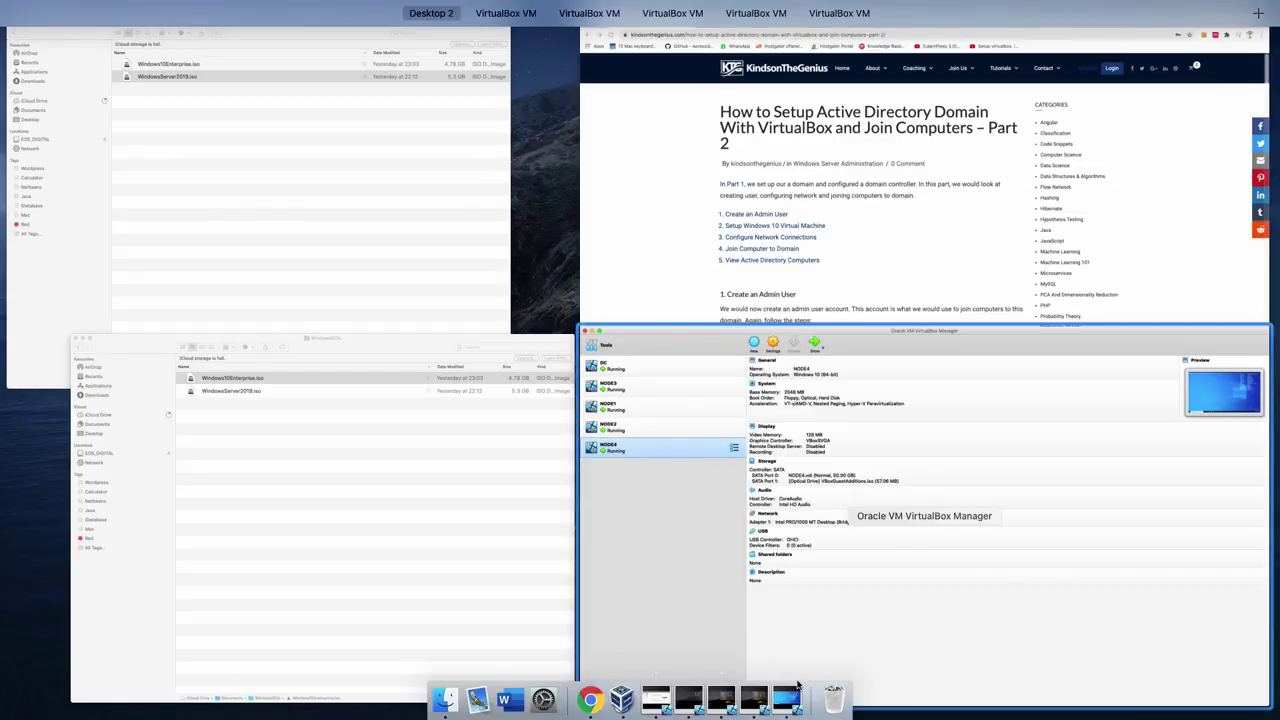
On the DC, dismiss the NODE1.KTG.local cannot-be-managed error, close Computer Management, and return to NODE1
{"action": "mouse_move", "coordinate": [685, 5]}
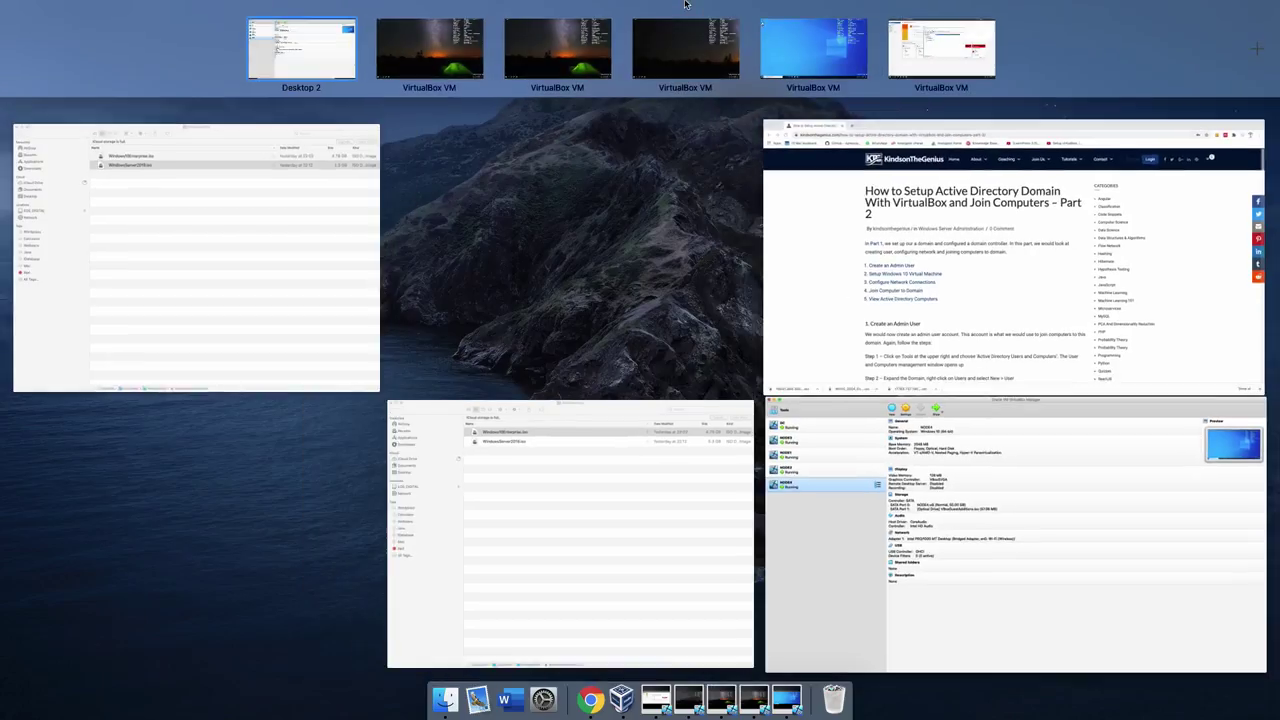
{"action": "left_click", "coordinate": [947, 47]}
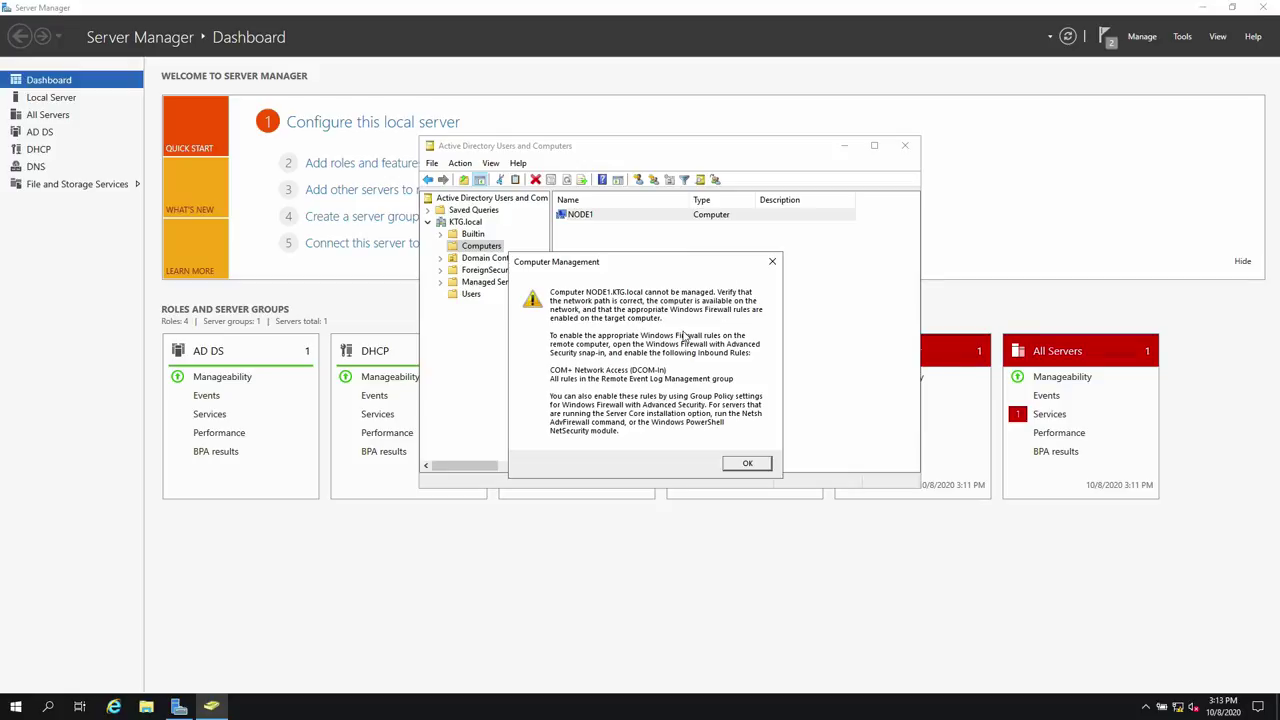
{"action": "left_click", "coordinate": [747, 465]}
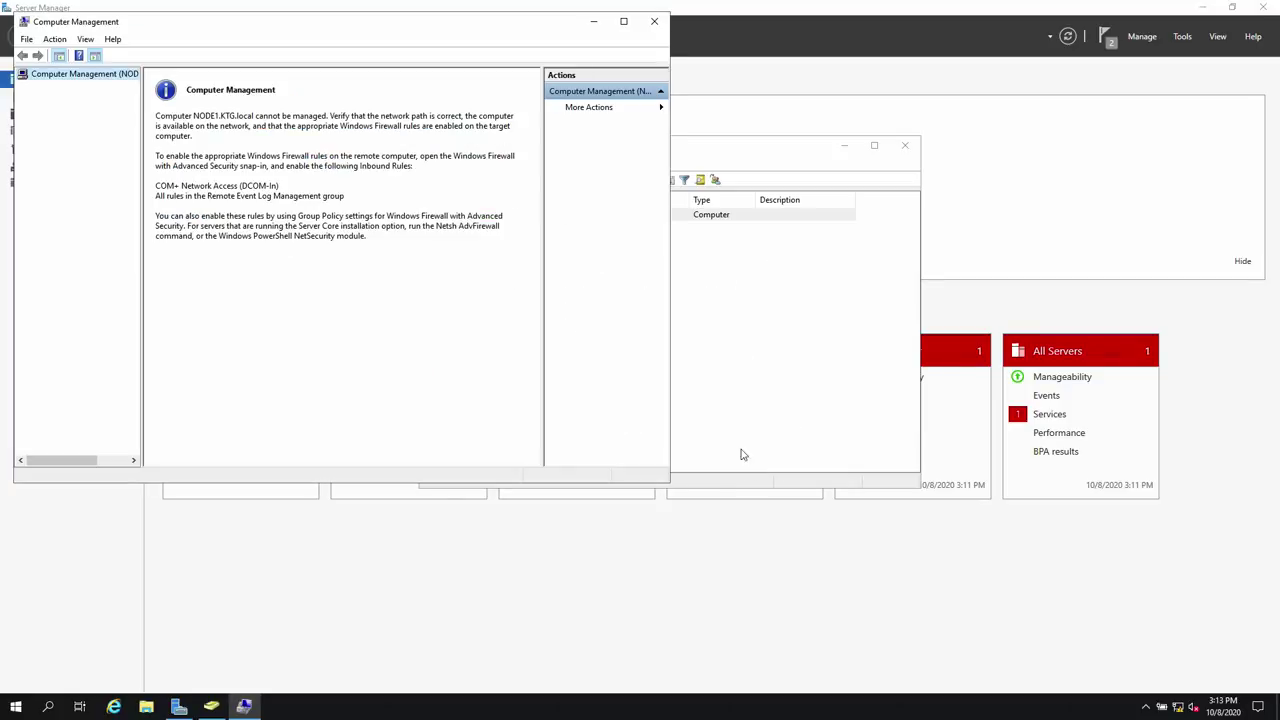
{"action": "left_click", "coordinate": [654, 21]}
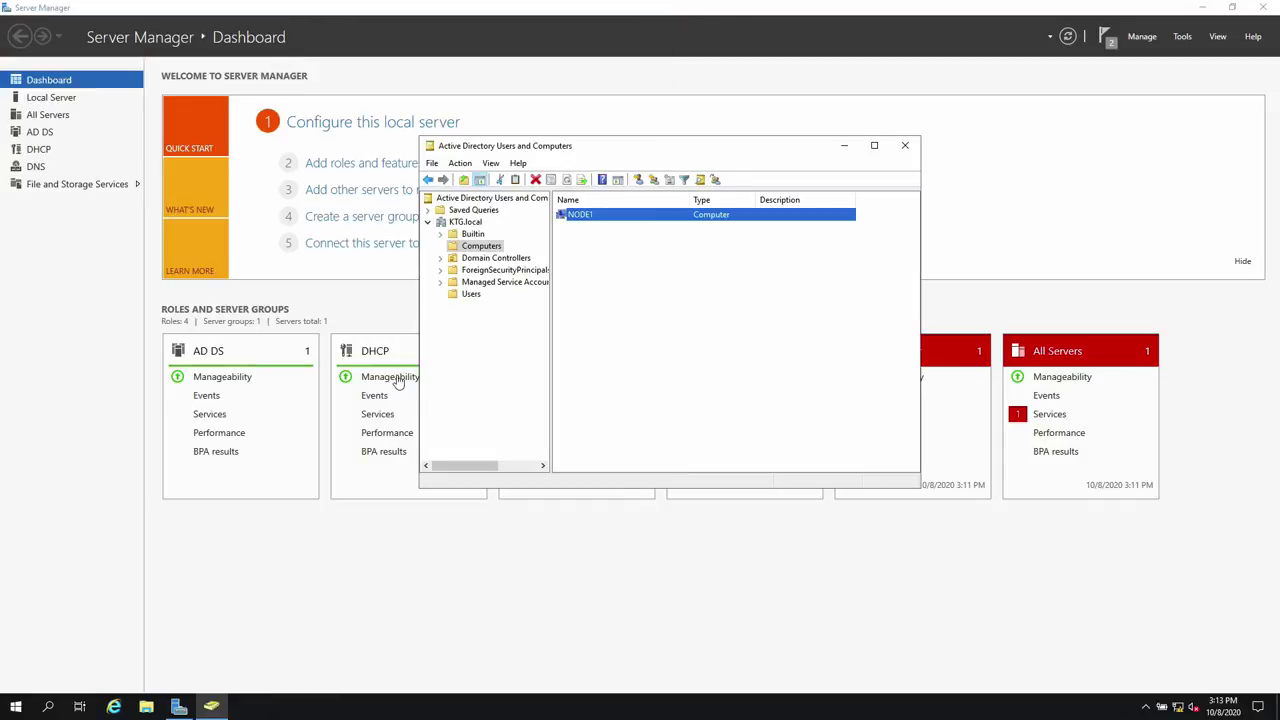
{"action": "key", "text": "ctrl+Left"}
{"action": "key", "text": "ctrl+Up"}
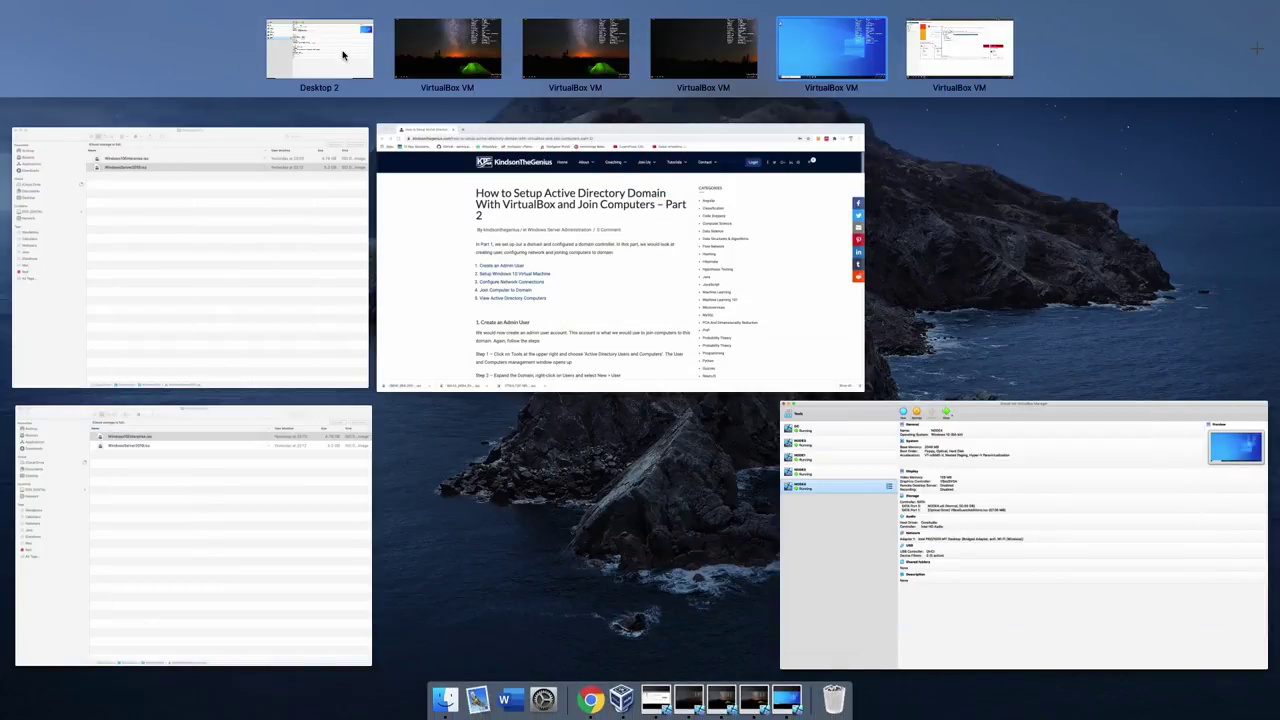
{"action": "left_click", "coordinate": [462, 56]}
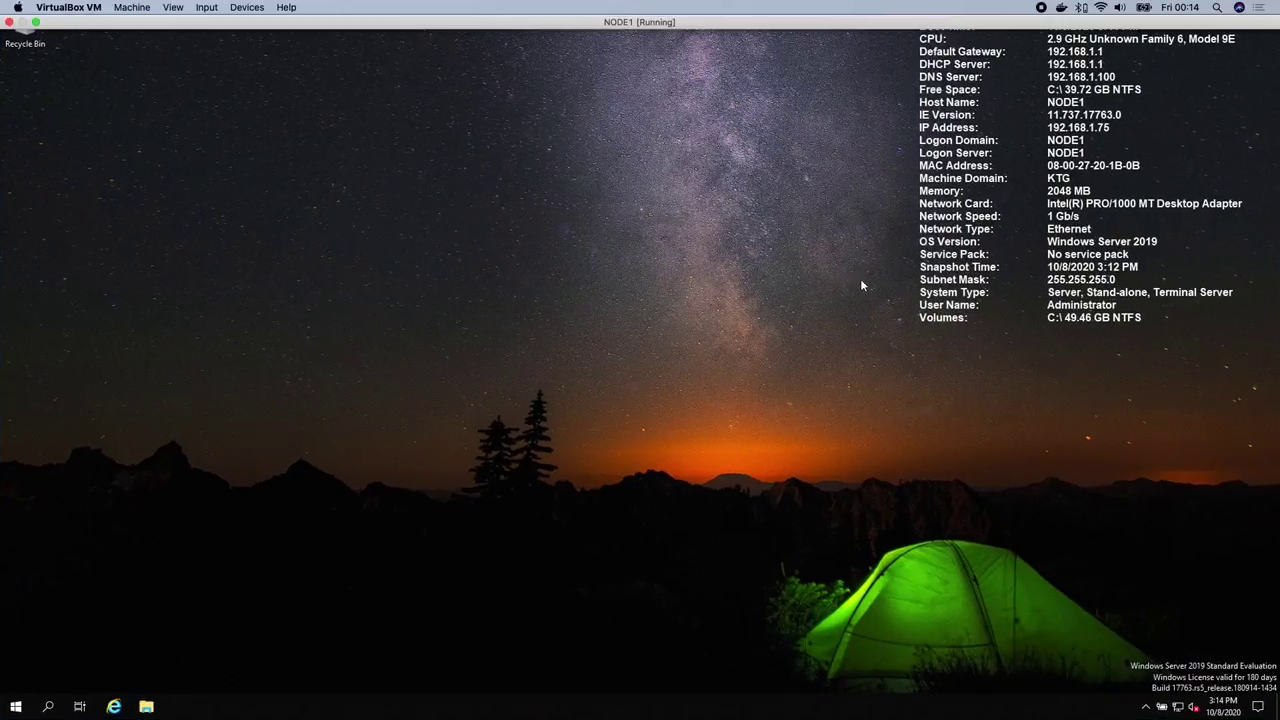
Search 'fir', then open and close Windows Defender Firewall with Advanced Security
{"action": "left_click", "coordinate": [15, 707]}
{"action": "type", "text": "fir"}
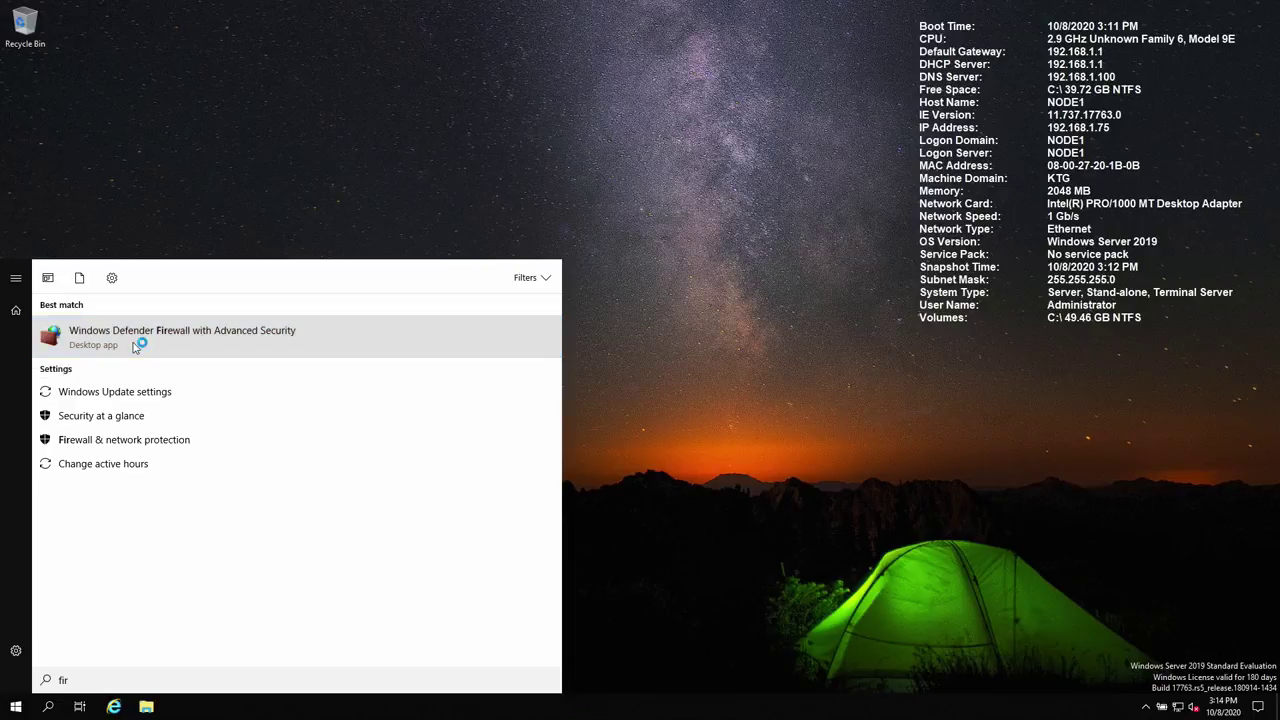
{"action": "left_click", "coordinate": [135, 340]}
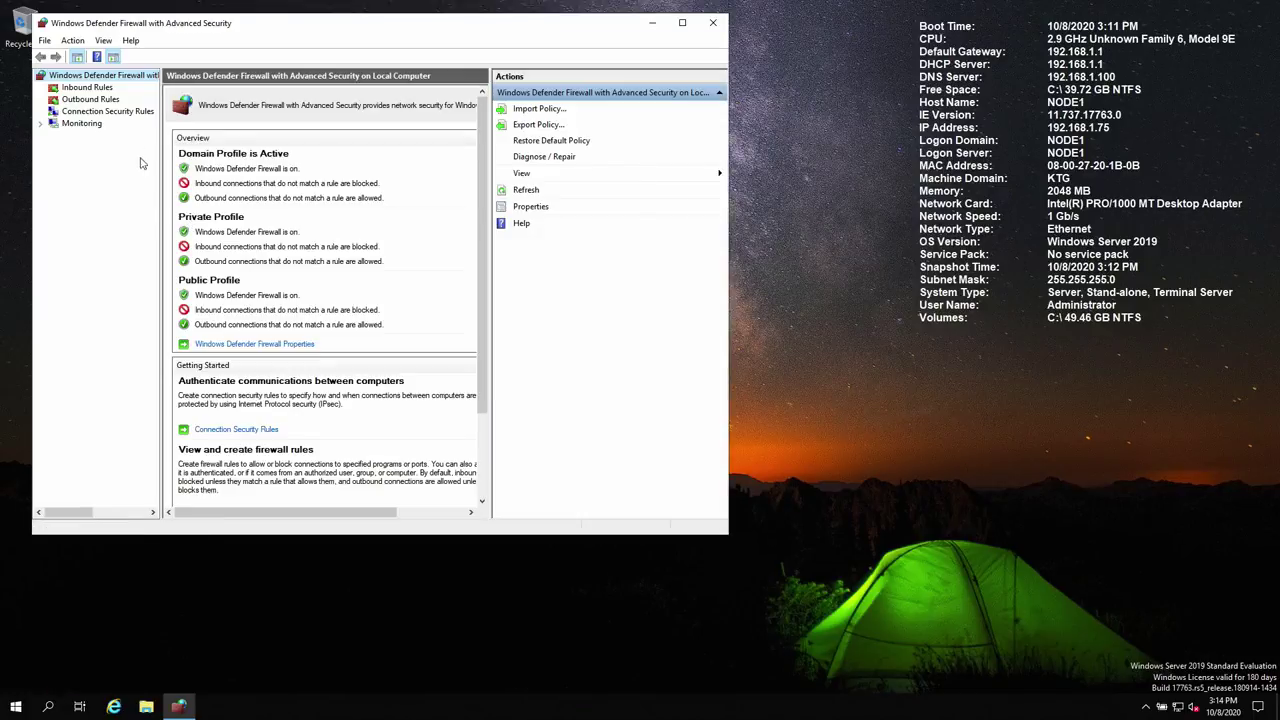
{"action": "left_click", "coordinate": [712, 22]}
Turn off Windows Defender Firewall for domain, private and public networks, then close the window
{"action": "left_click", "coordinate": [3, 707]}
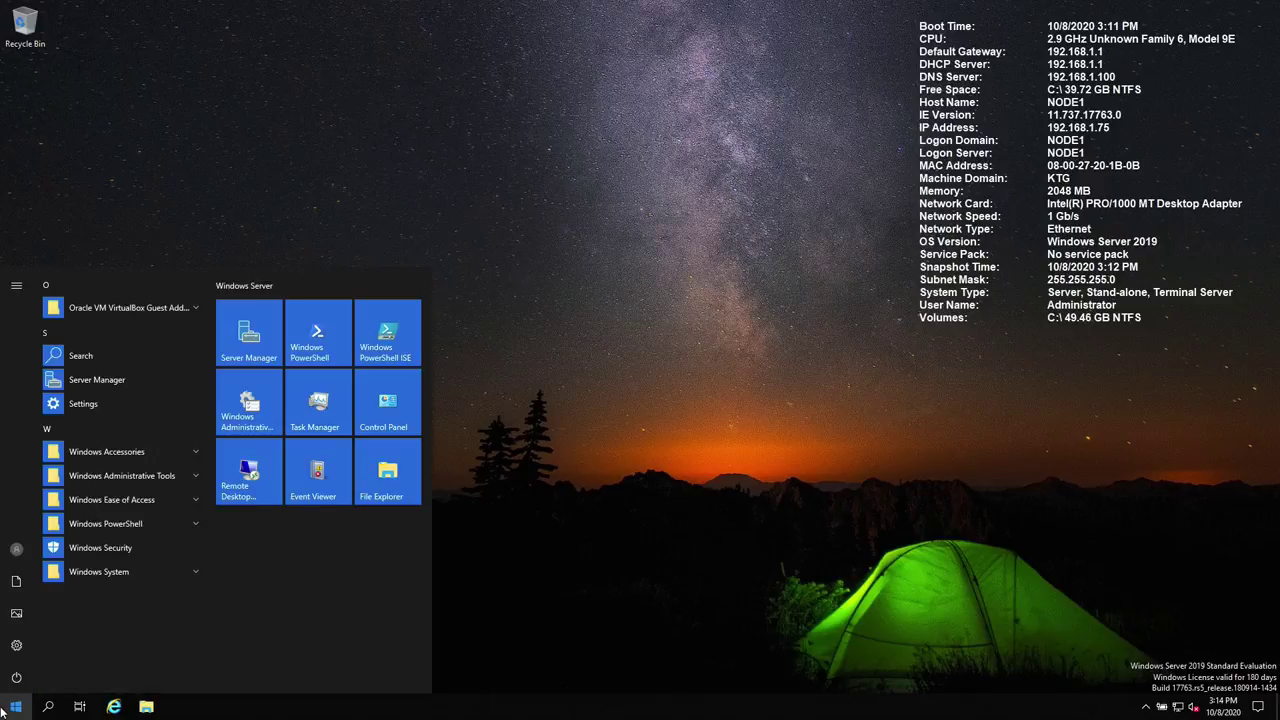
{"action": "type", "text": "firew"}
{"action": "type", "text": "all"}
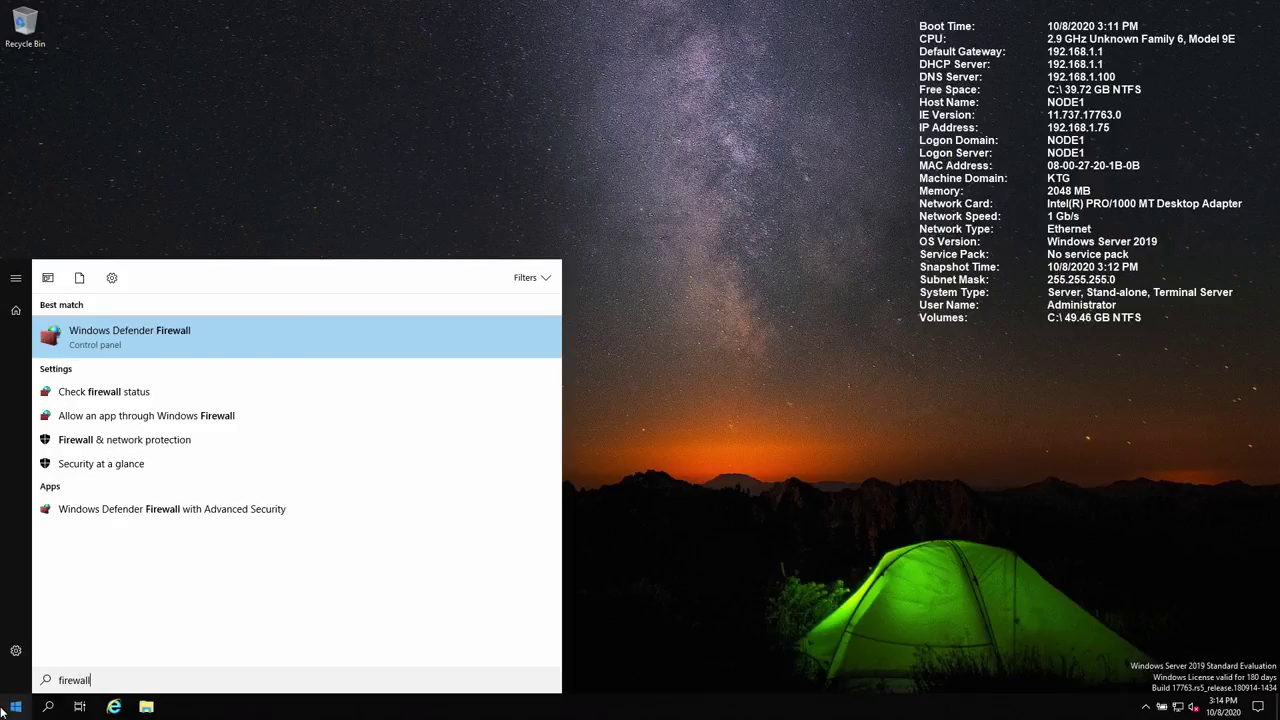
{"action": "left_click", "coordinate": [150, 336]}
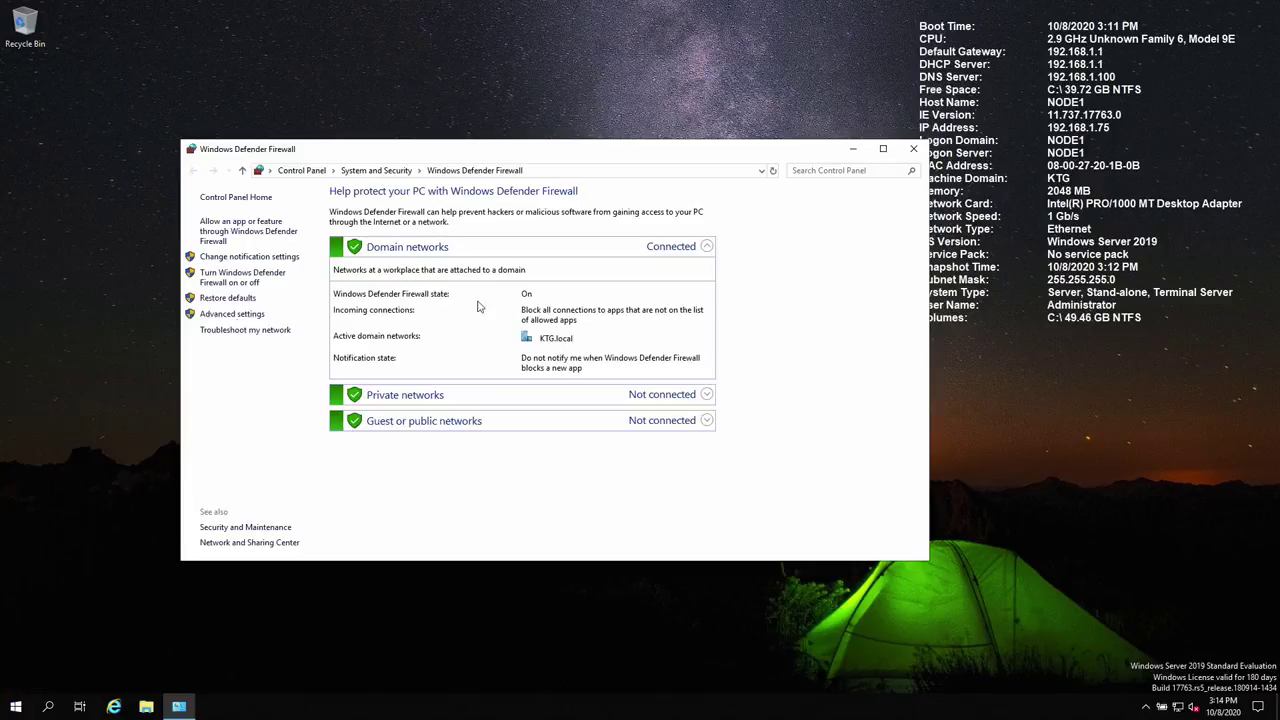
{"action": "left_click", "coordinate": [252, 281]}
{"action": "left_click", "coordinate": [401, 293]}
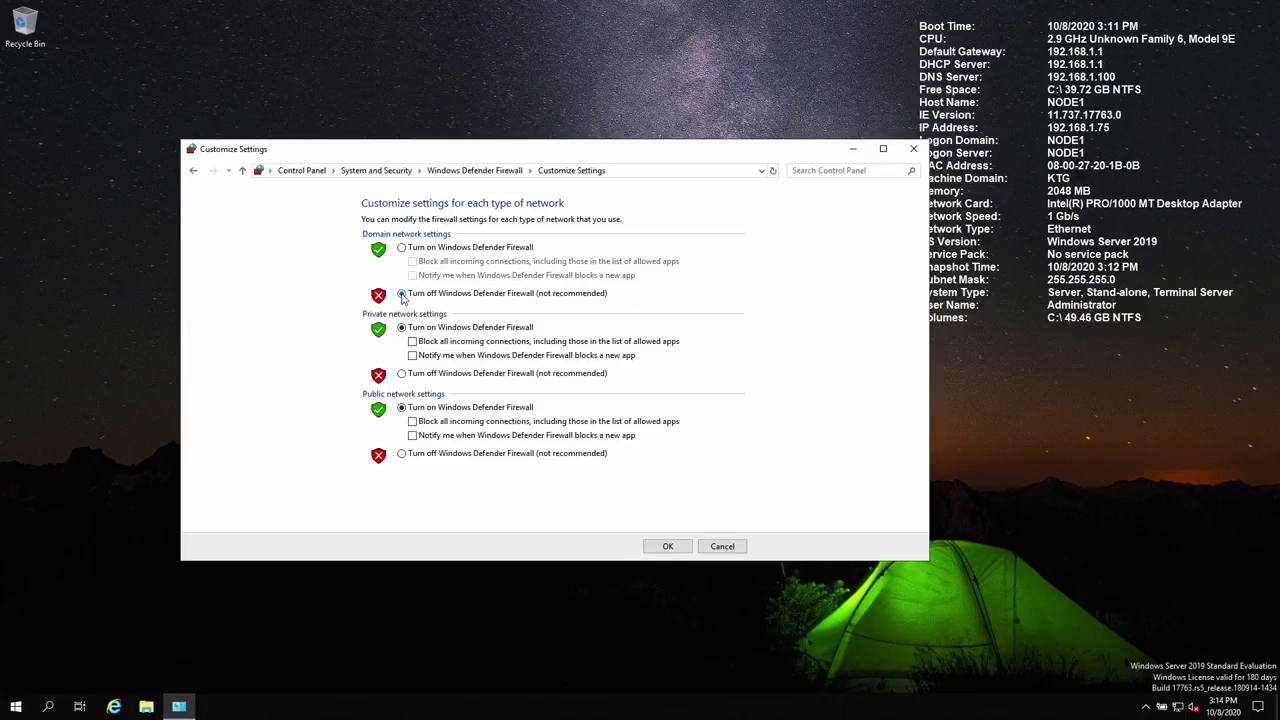
{"action": "left_click", "coordinate": [401, 373]}
{"action": "left_click", "coordinate": [401, 453]}
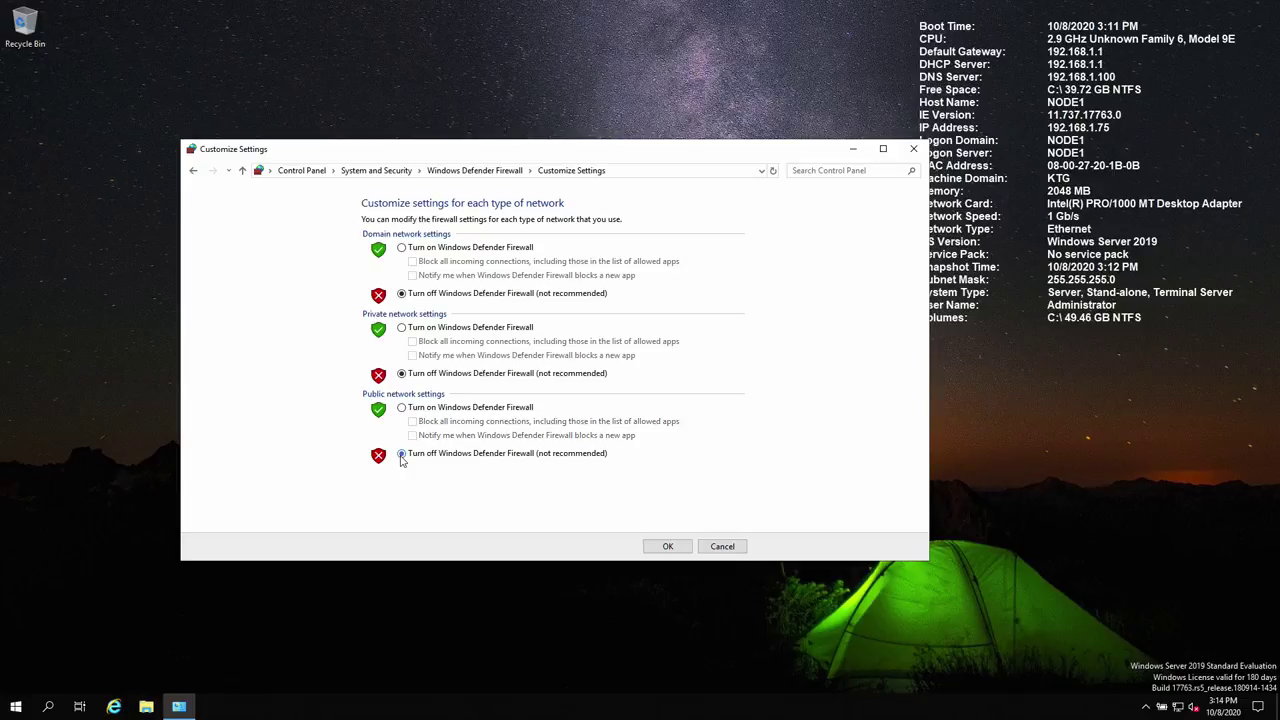
{"action": "left_click", "coordinate": [668, 546]}
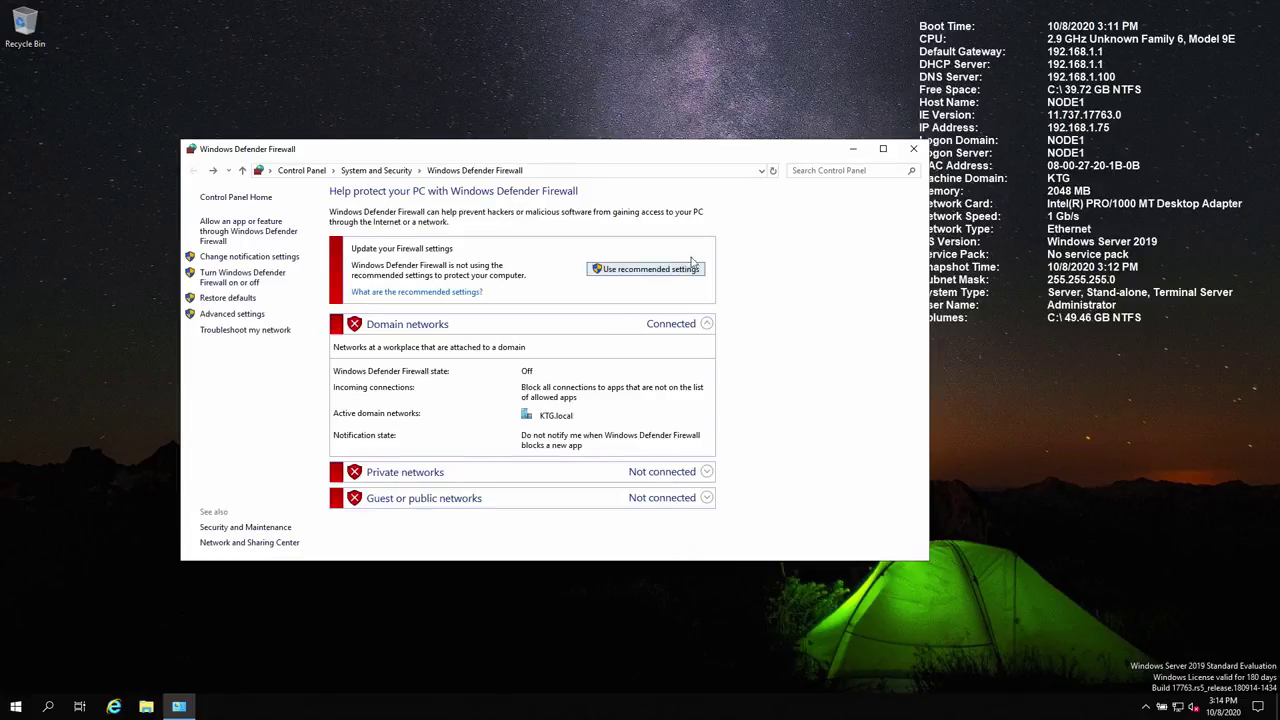
{"action": "left_click", "coordinate": [913, 148]}
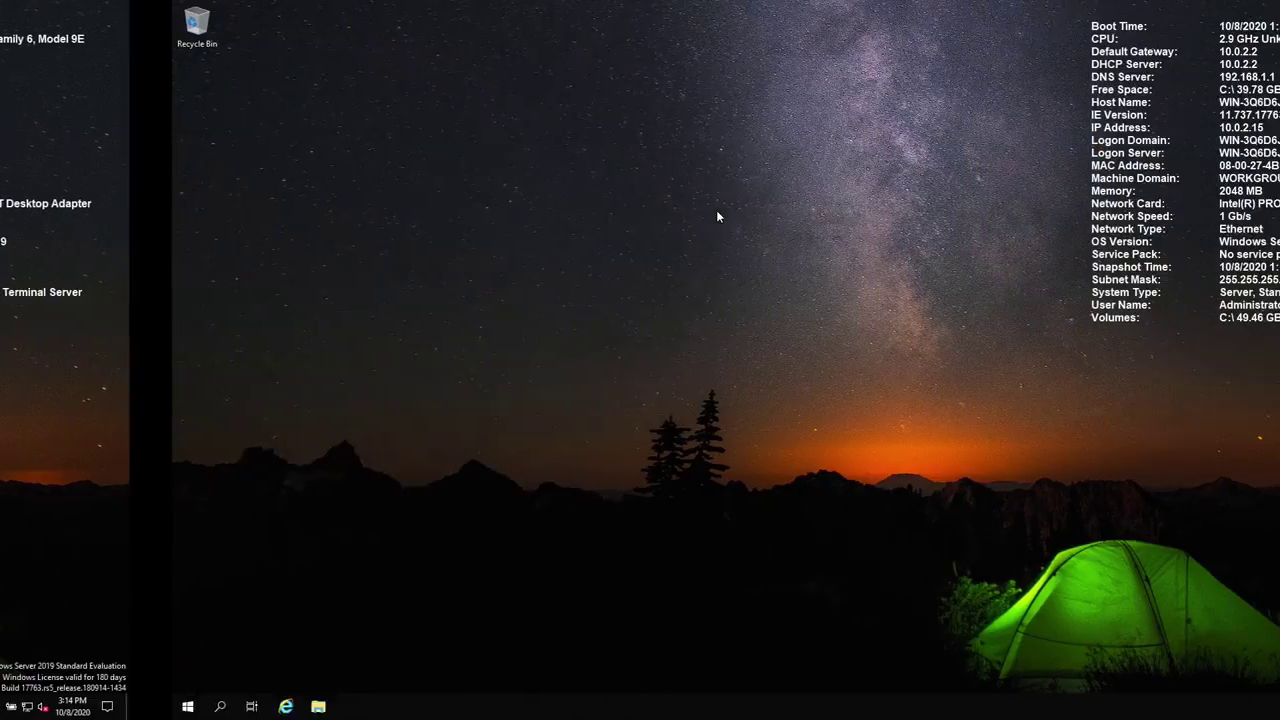
On the domain controller, open Computer Management for NODE1 from ADUC and reposition its window
{"action": "key", "text": "ctrl+Up"}
{"action": "left_click", "coordinate": [965, 62]}
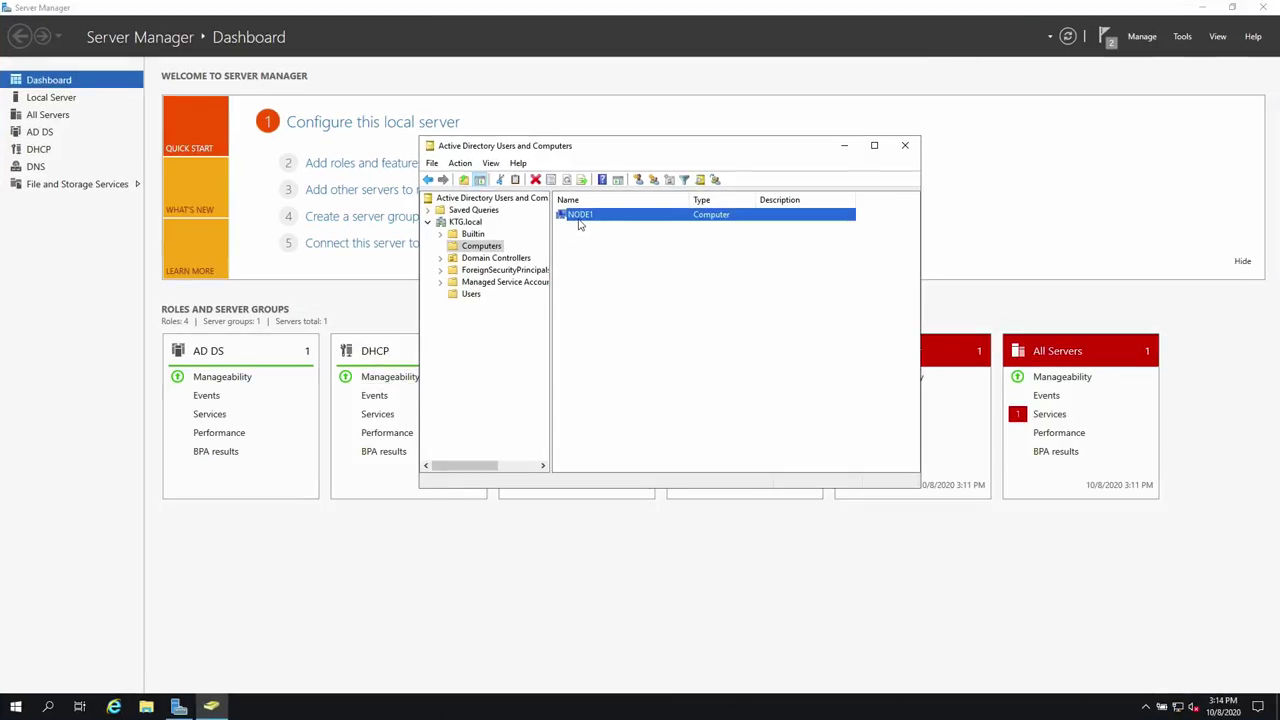
{"action": "right_click", "coordinate": [578, 224]}
{"action": "left_click", "coordinate": [635, 287]}
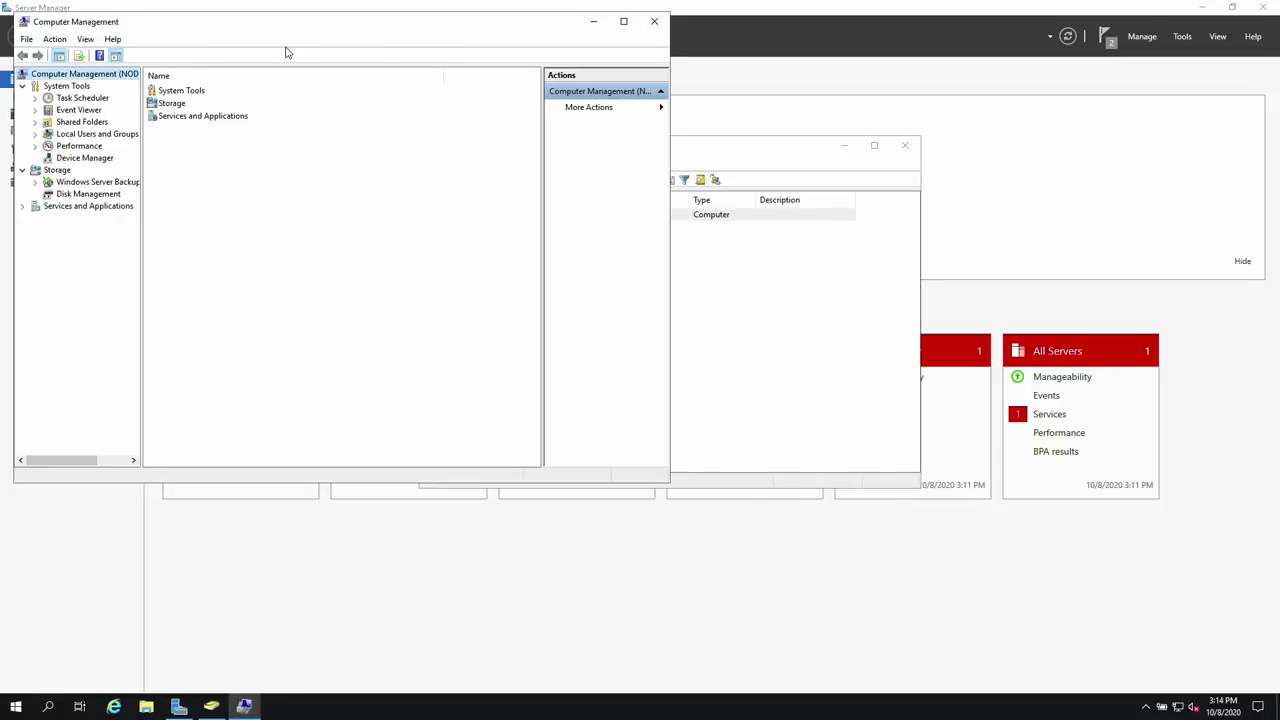
{"action": "left_click_drag", "start_coordinate": [280, 29], "coordinate": [527, 102]}
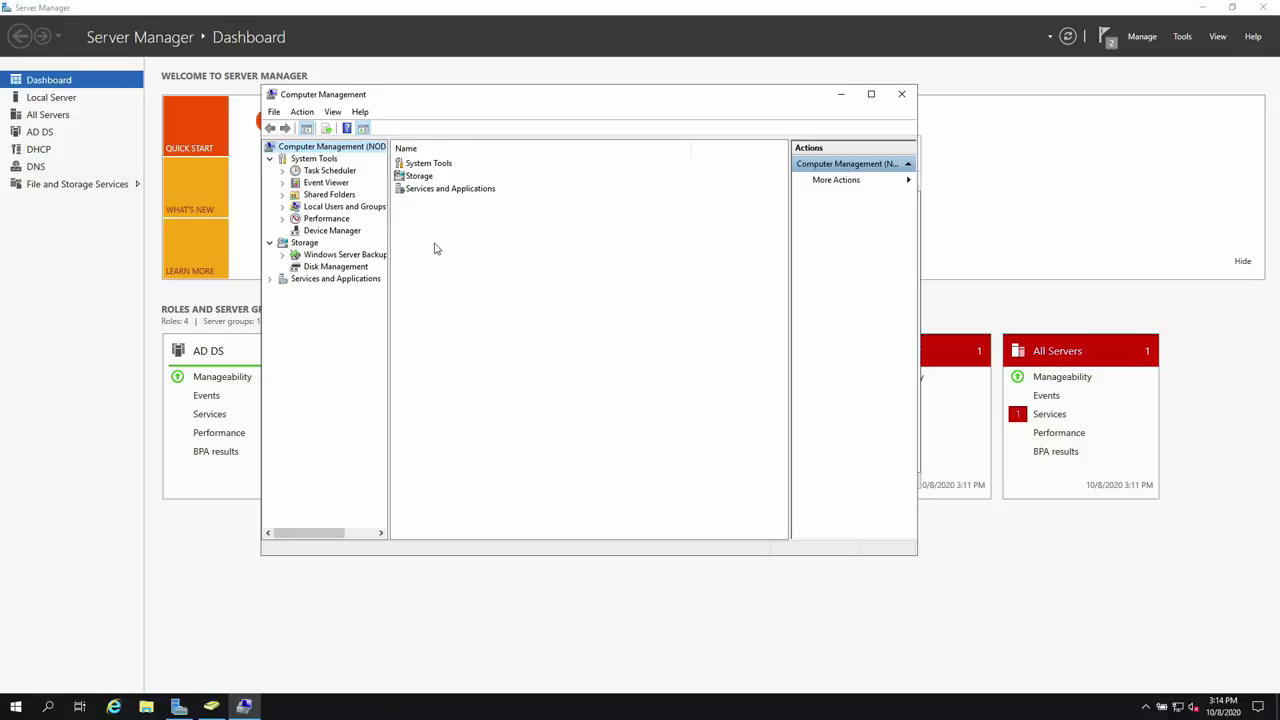
{"action": "left_click_drag", "start_coordinate": [450, 96], "coordinate": [484, 96]}
View NODE1's Disk Management, then list its services under Services and Applications
{"action": "left_click", "coordinate": [373, 269]}
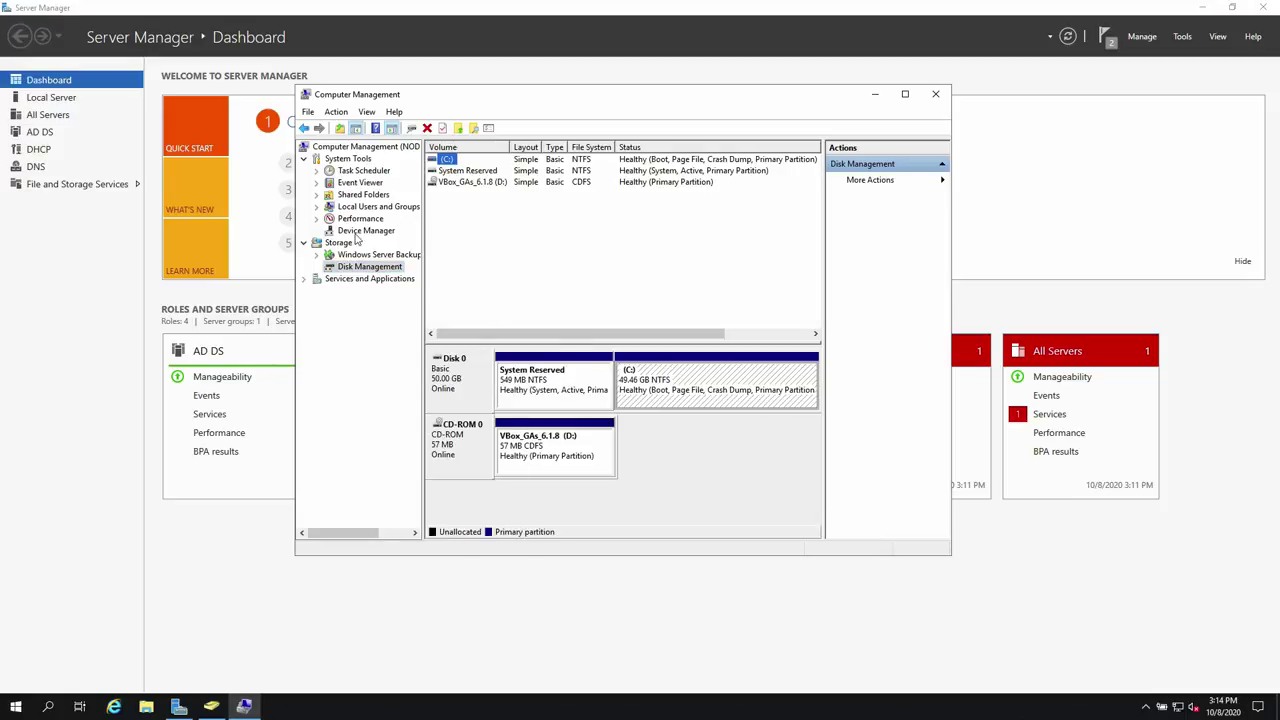
{"action": "left_click", "coordinate": [328, 281]}
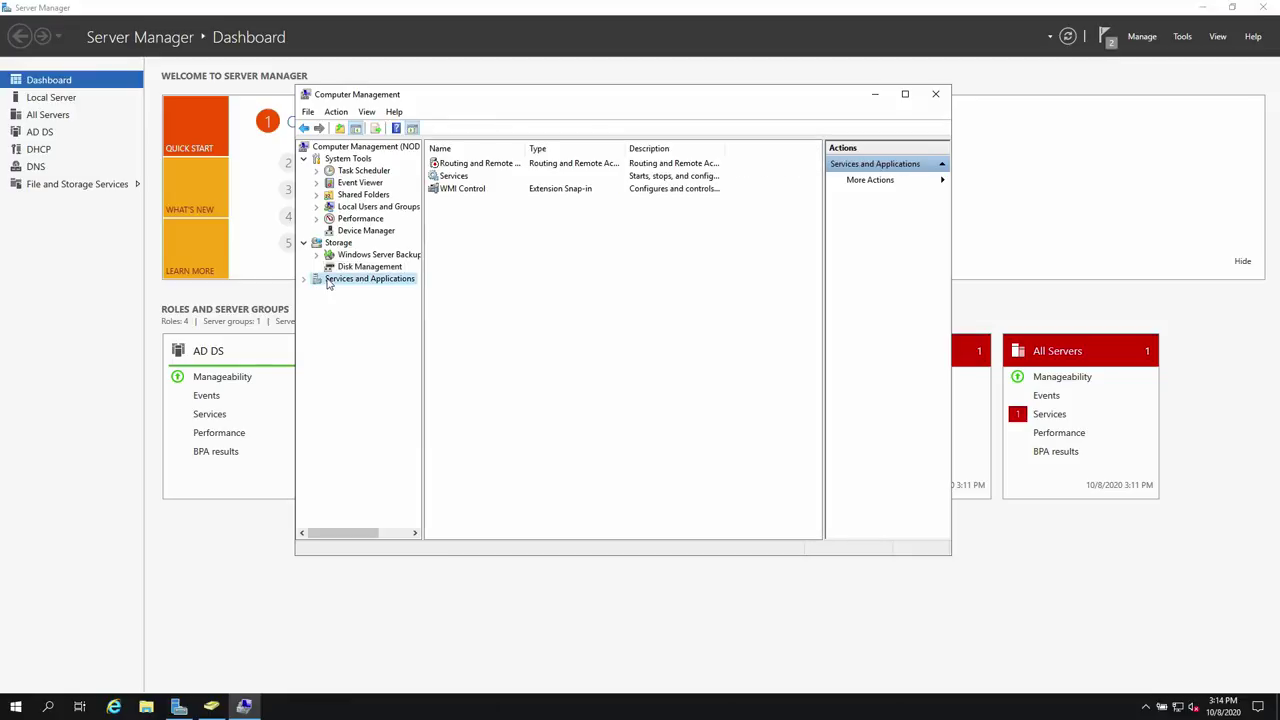
{"action": "left_click", "coordinate": [304, 279]}
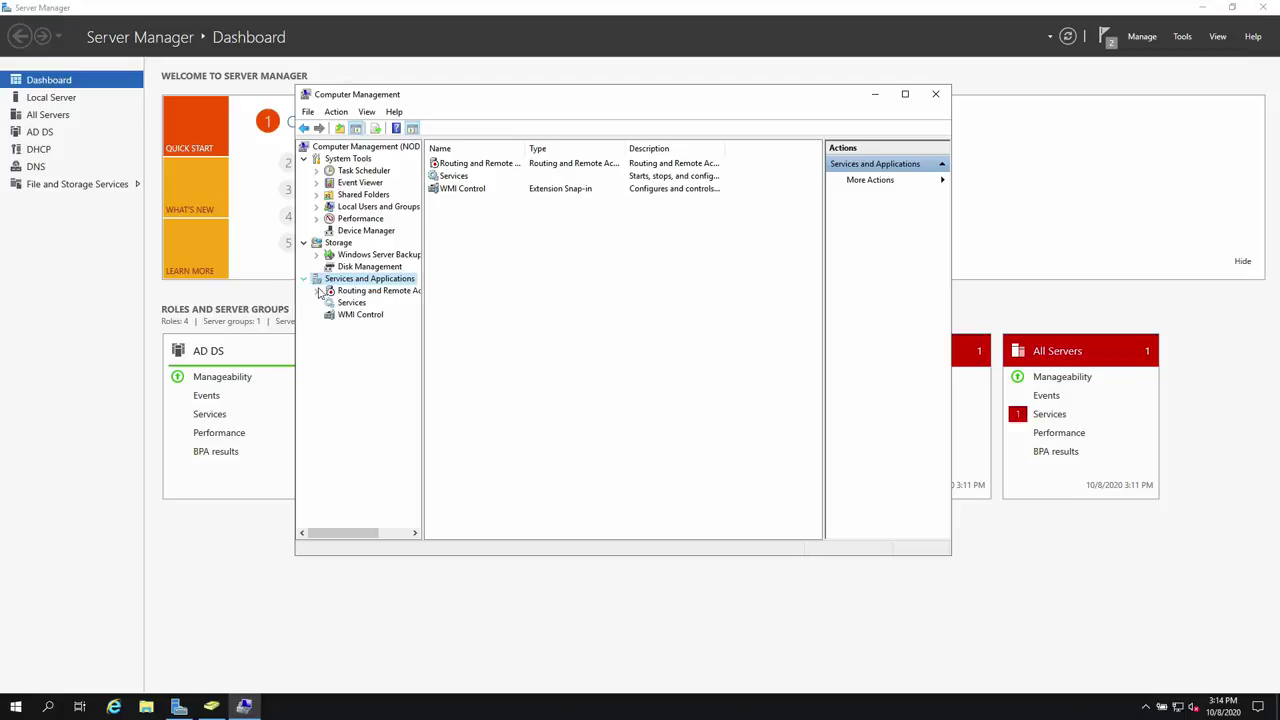
{"action": "left_click", "coordinate": [343, 304]}
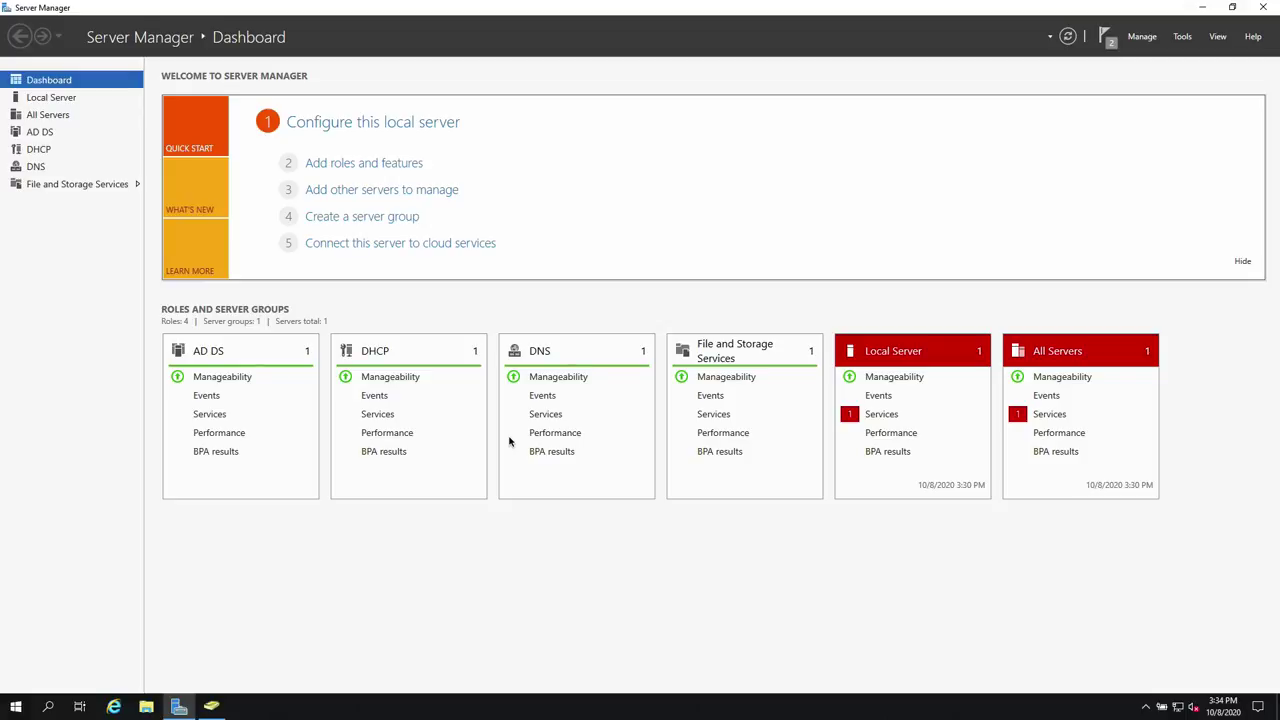
Bring Active Directory Users and Computers forward and select the KTG.local Users container
{"action": "left_click", "coordinate": [205, 708]}
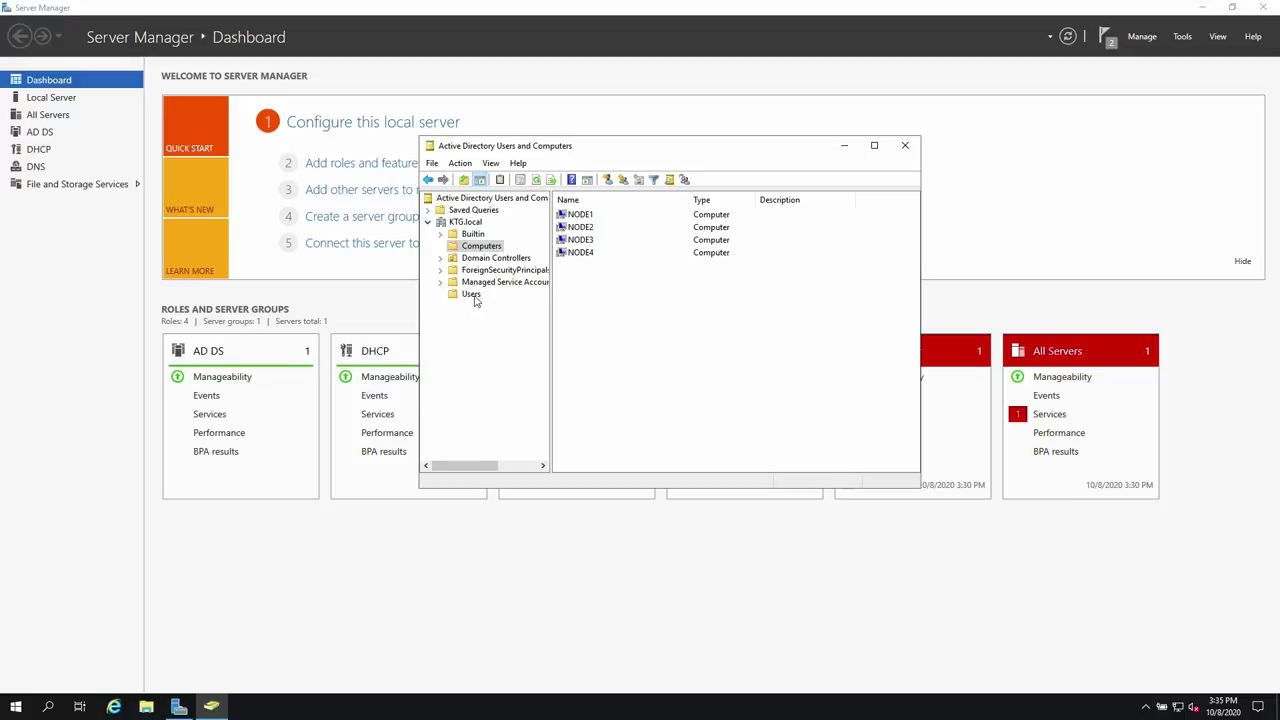
{"action": "left_click", "coordinate": [471, 294]}
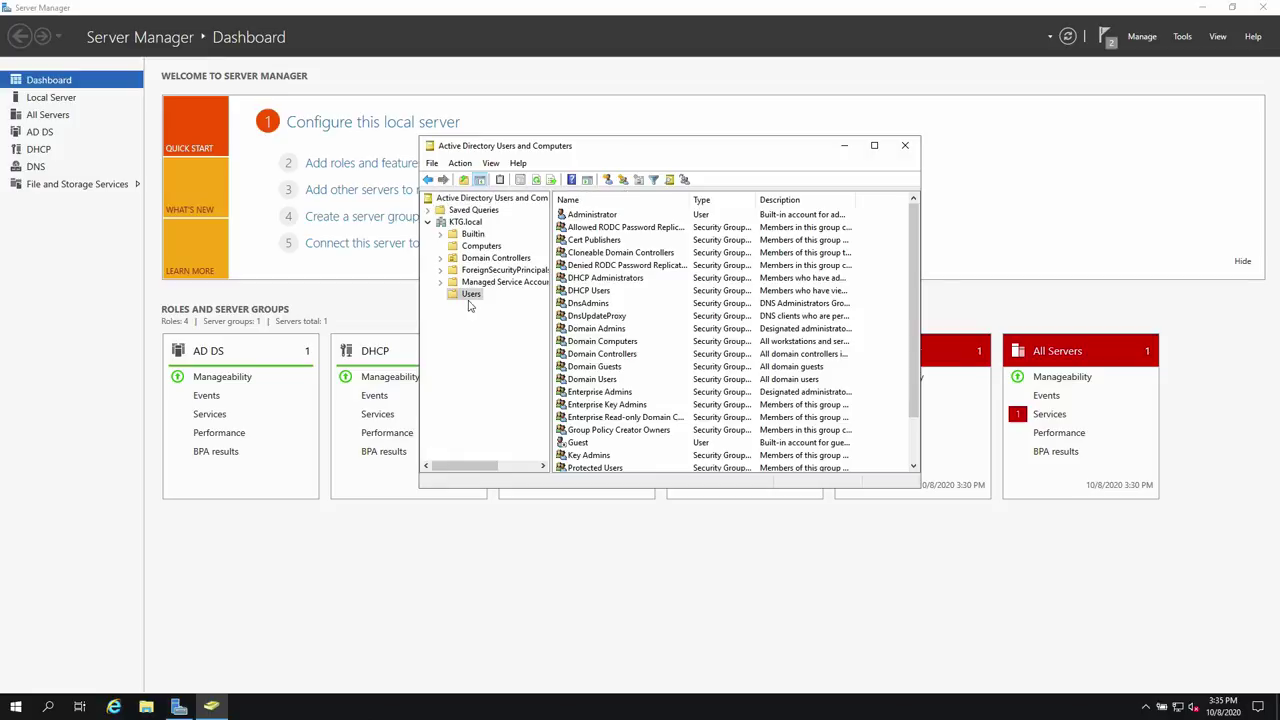
Start a new user in Users and enter the user's first name, last name and logon name
{"action": "right_click", "coordinate": [470, 300]}
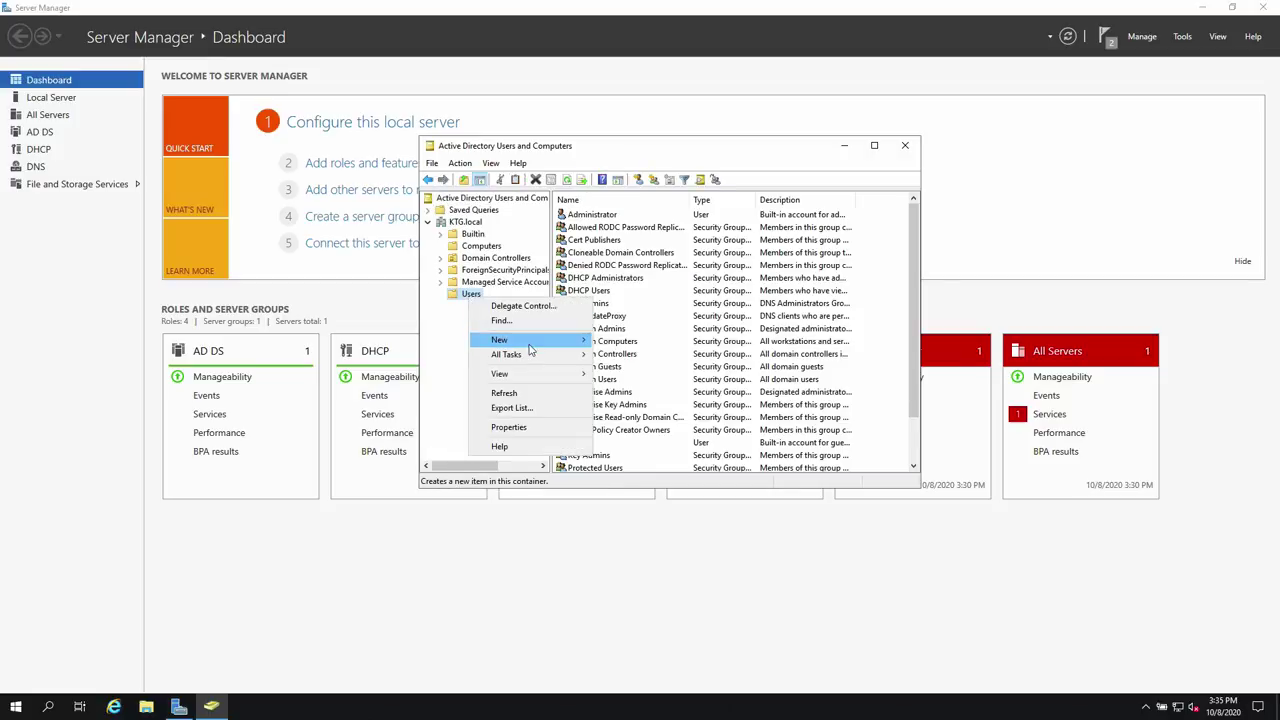
{"action": "mouse_move", "coordinate": [535, 348]}
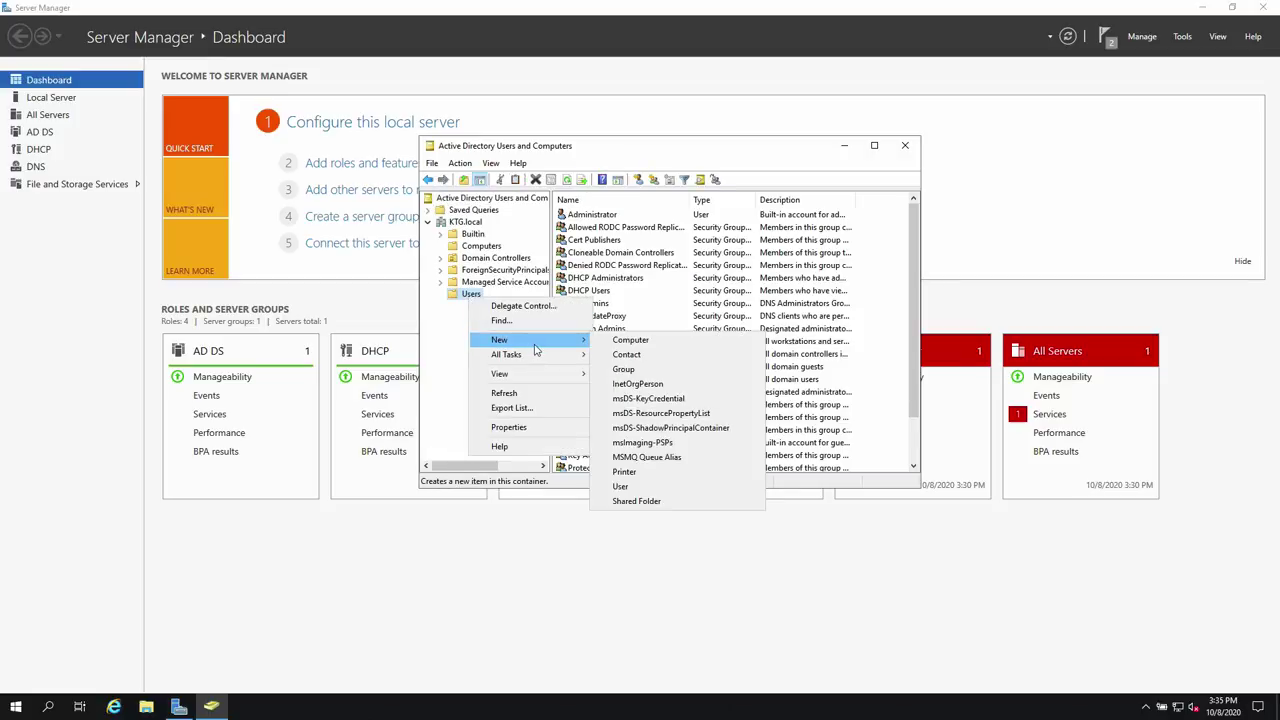
{"action": "left_click", "coordinate": [636, 486]}
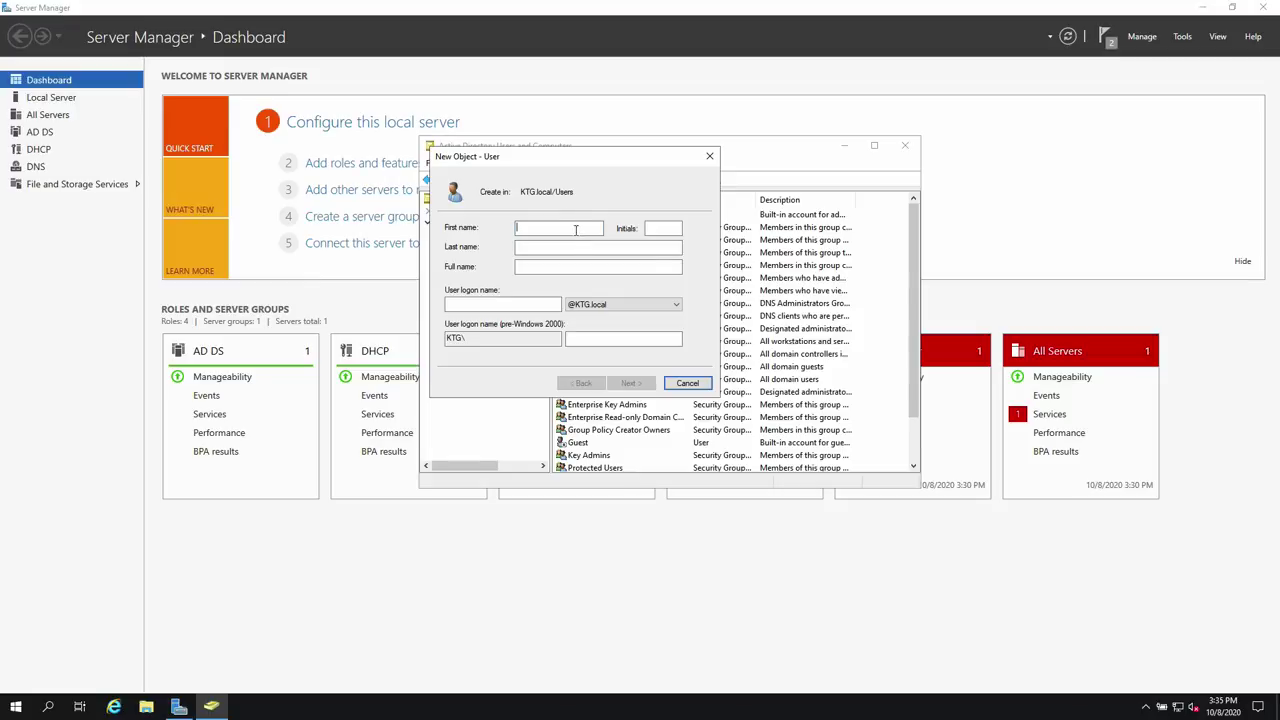
{"action": "type", "text": "Kindson"}
{"action": "key", "text": "Tab"}
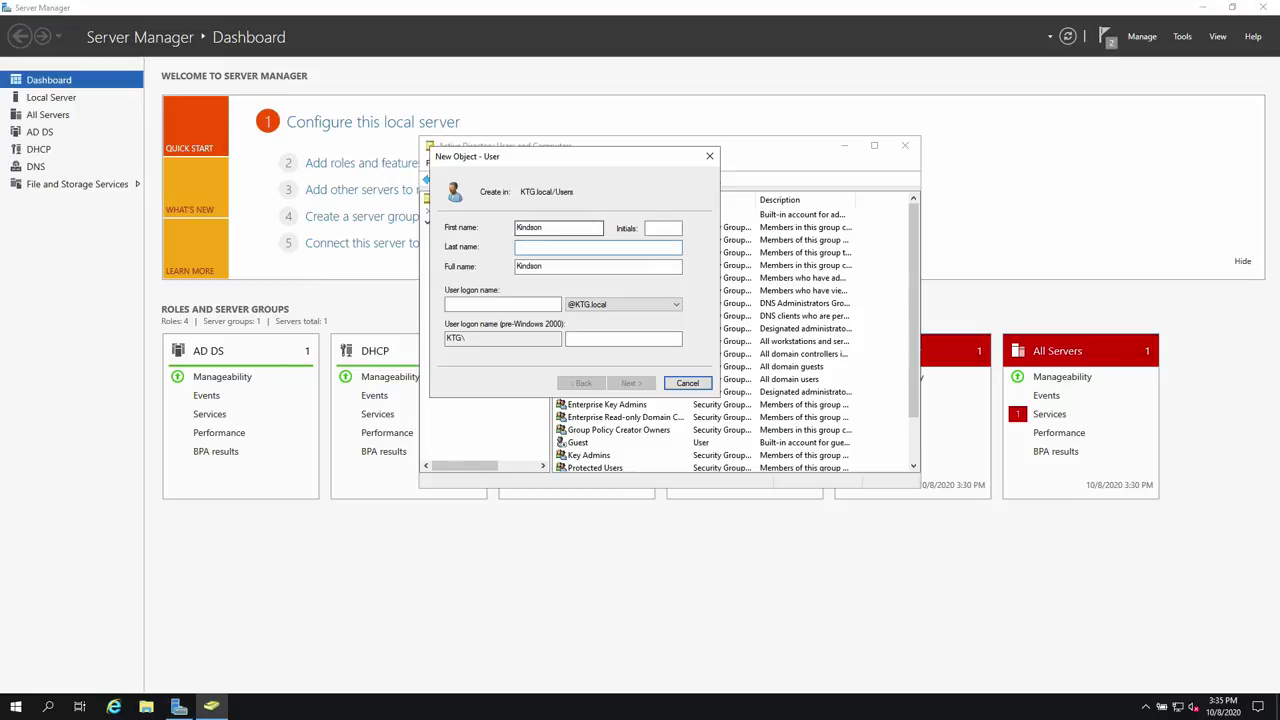
{"action": "type", "text": "Munonye"}
{"action": "key", "text": "Tab"}
{"action": "key", "text": "Tab"}
{"action": "type", "text": "kind"}
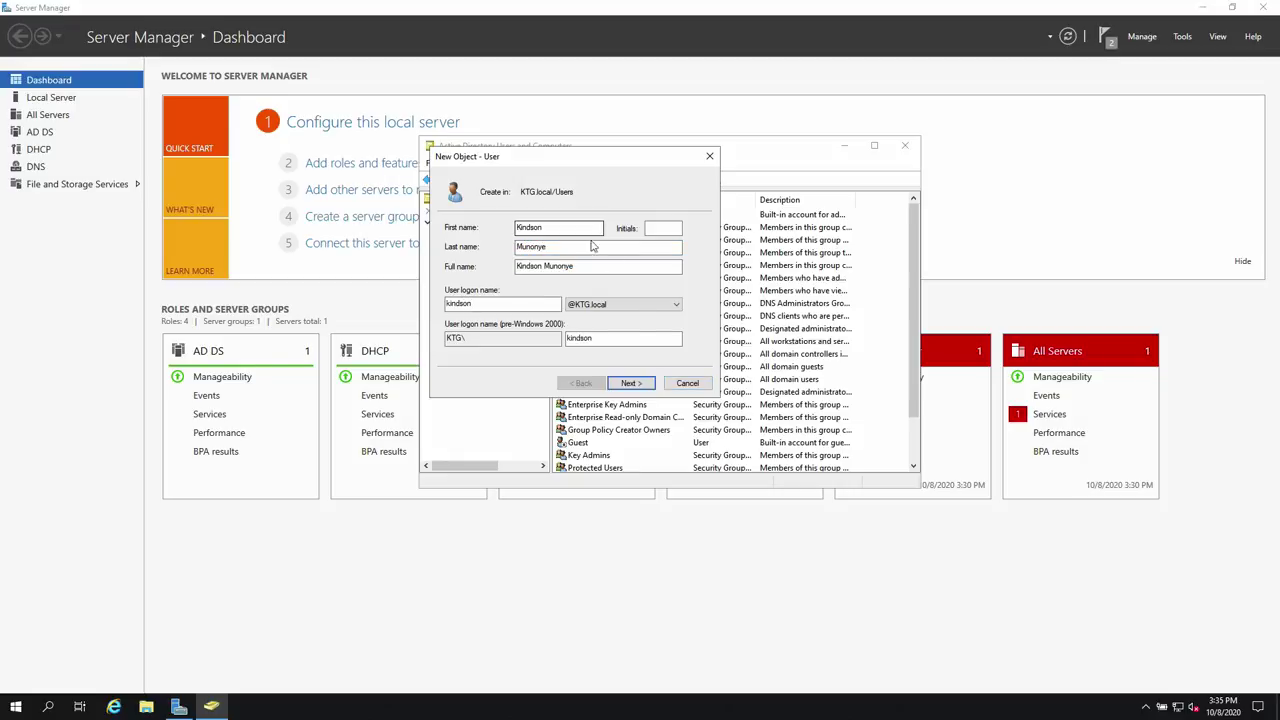
{"action": "left_click", "coordinate": [632, 384]}
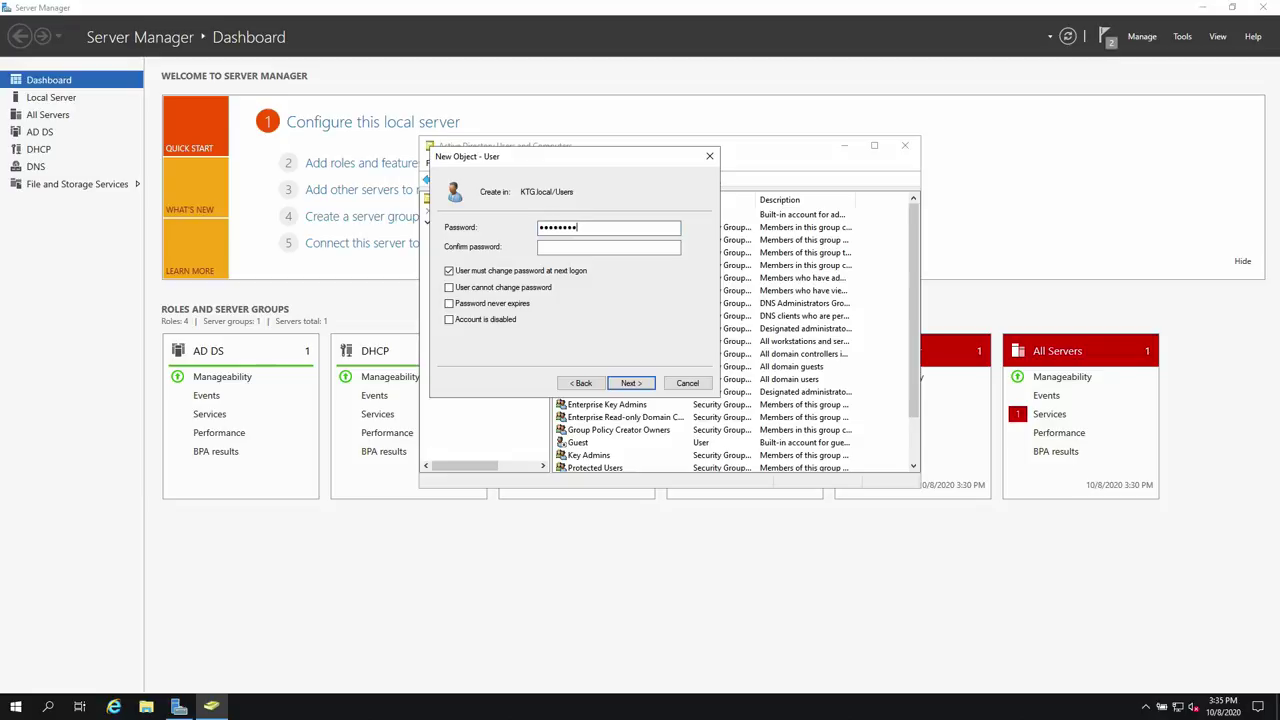
Set the password, clear 'User must change password at next logon', and finish creating the user
{"action": "left_click", "coordinate": [603, 247]}
{"action": "left_click", "coordinate": [449, 271]}
{"action": "left_click", "coordinate": [636, 386]}
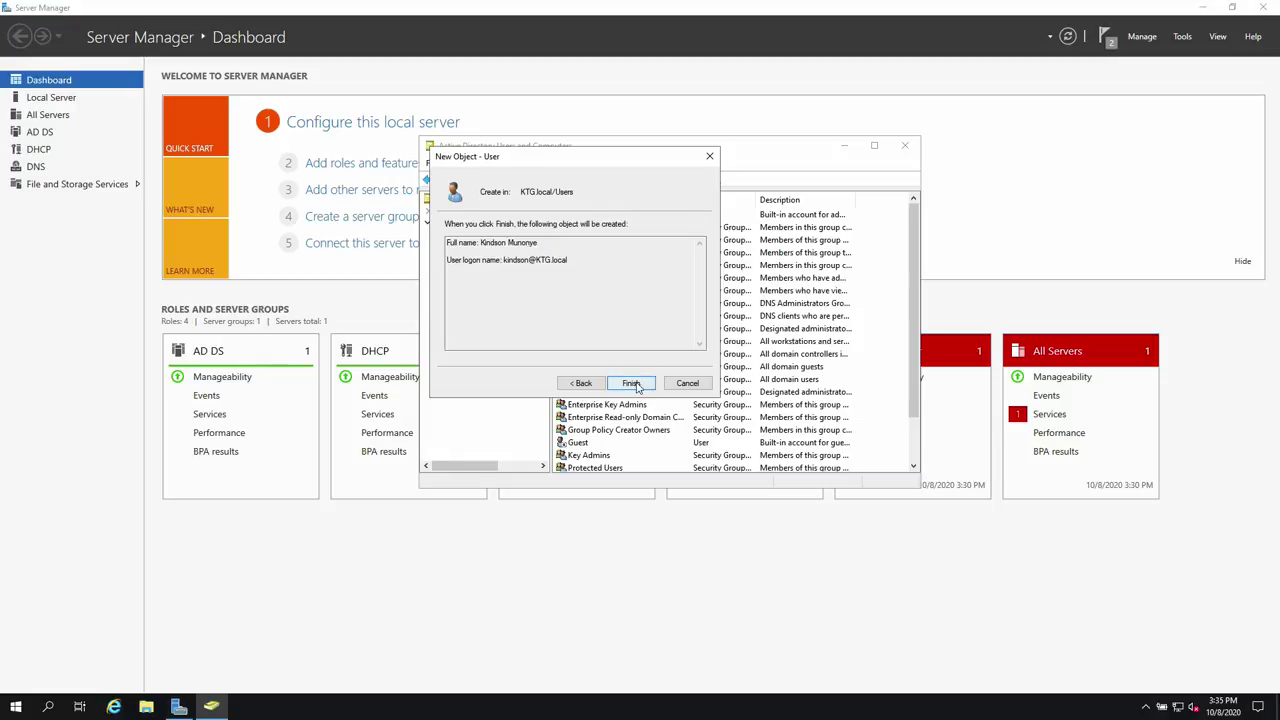
{"action": "left_click", "coordinate": [631, 384]}
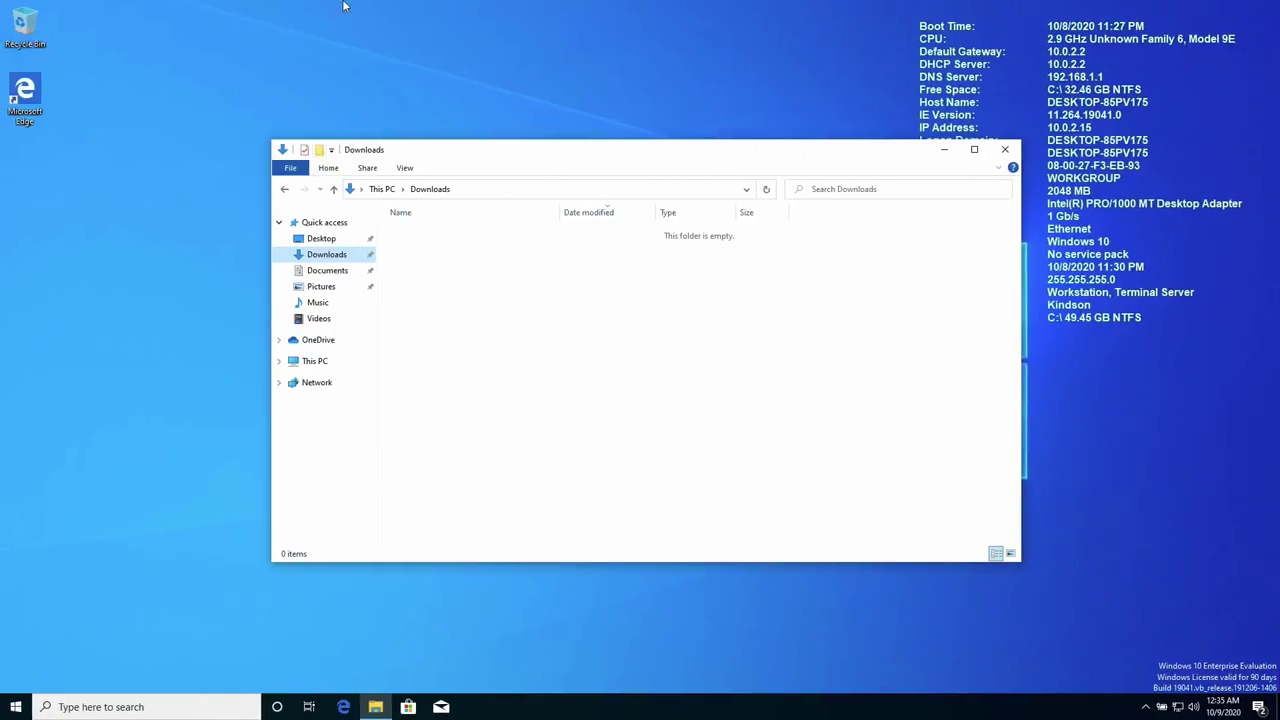
Switch to the NODE3 VM and open the Start menu's Administrator account options for Lock and Sign out
{"action": "mouse_move", "coordinate": [366, 5]}
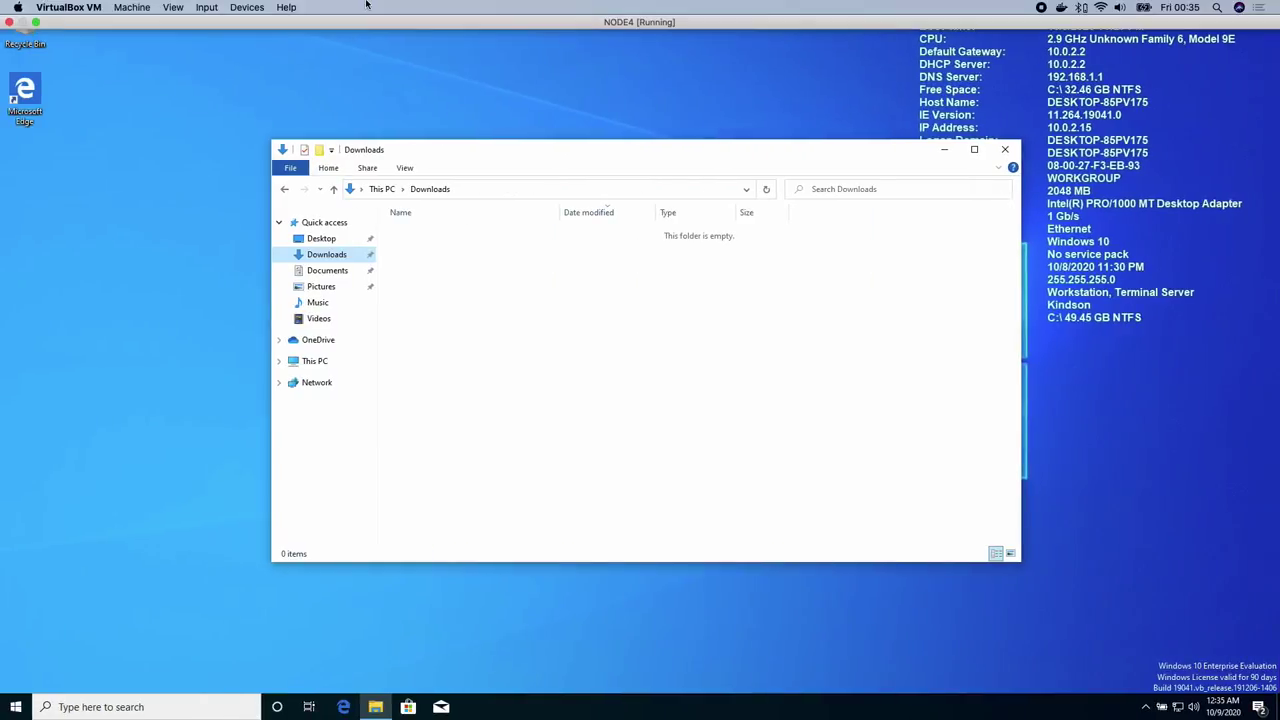
{"action": "key", "text": "ctrl+Left"}
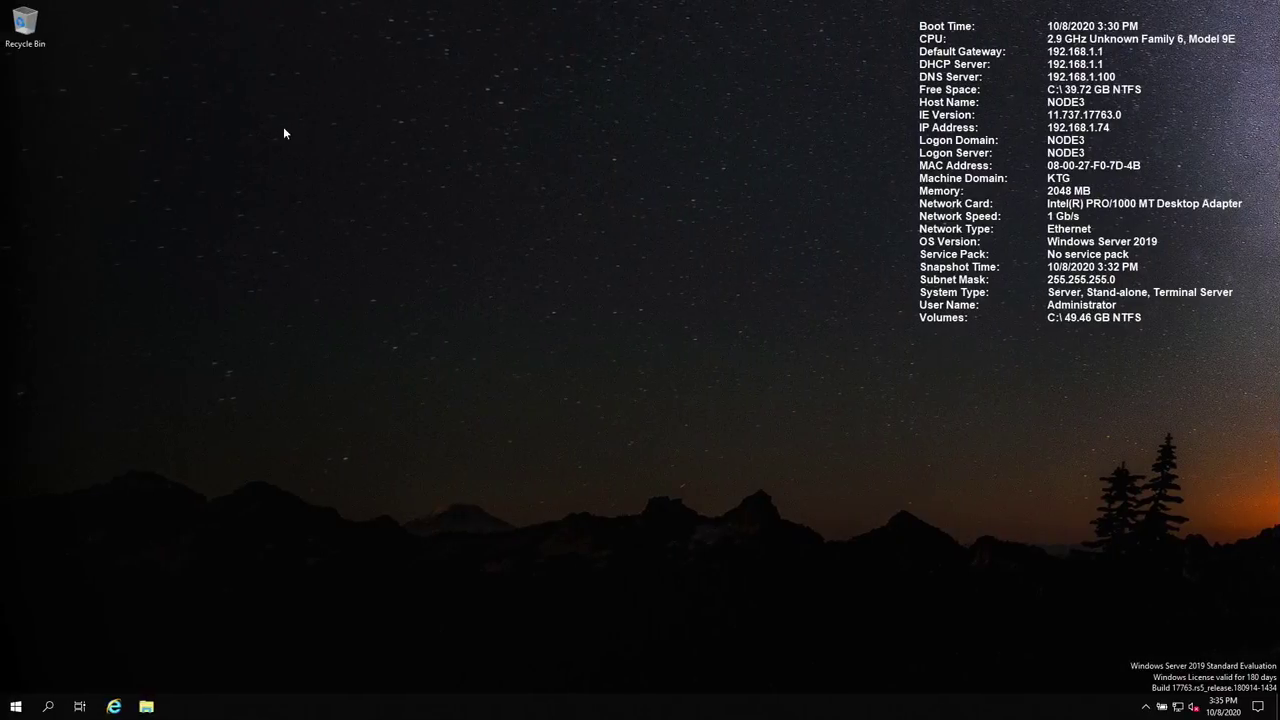
{"action": "mouse_move", "coordinate": [274, 3]}
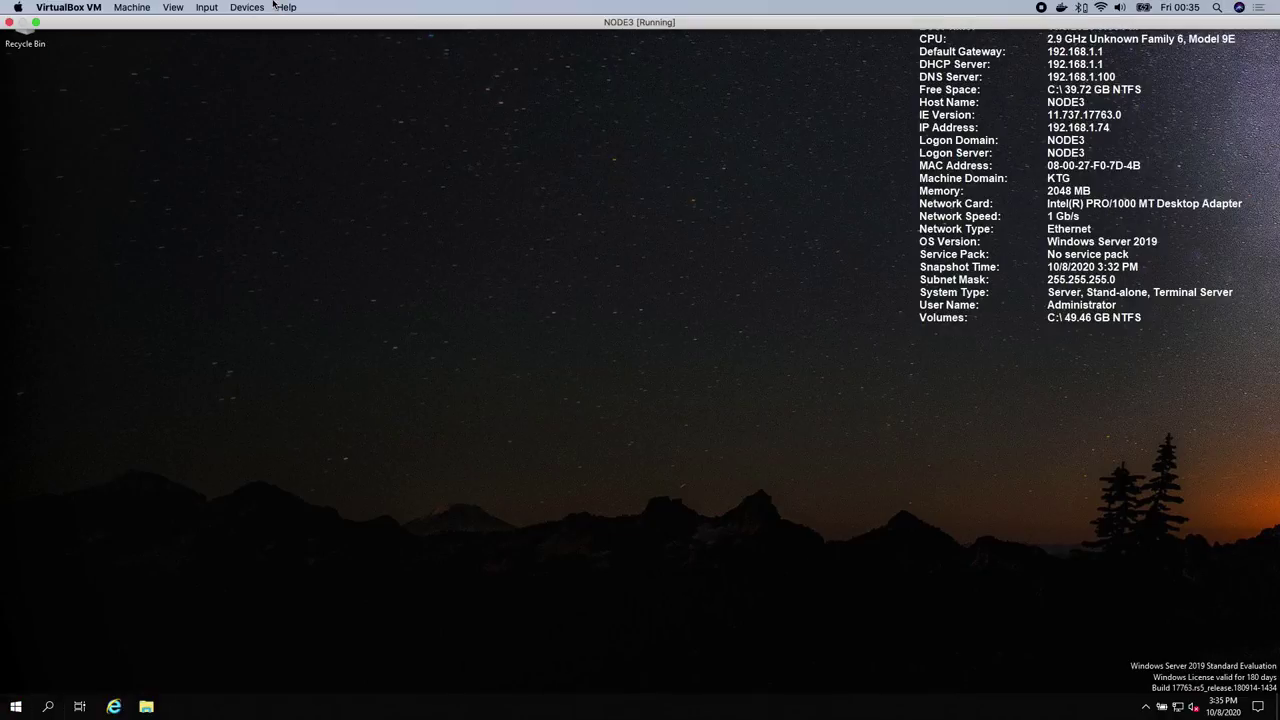
{"action": "left_click", "coordinate": [20, 708]}
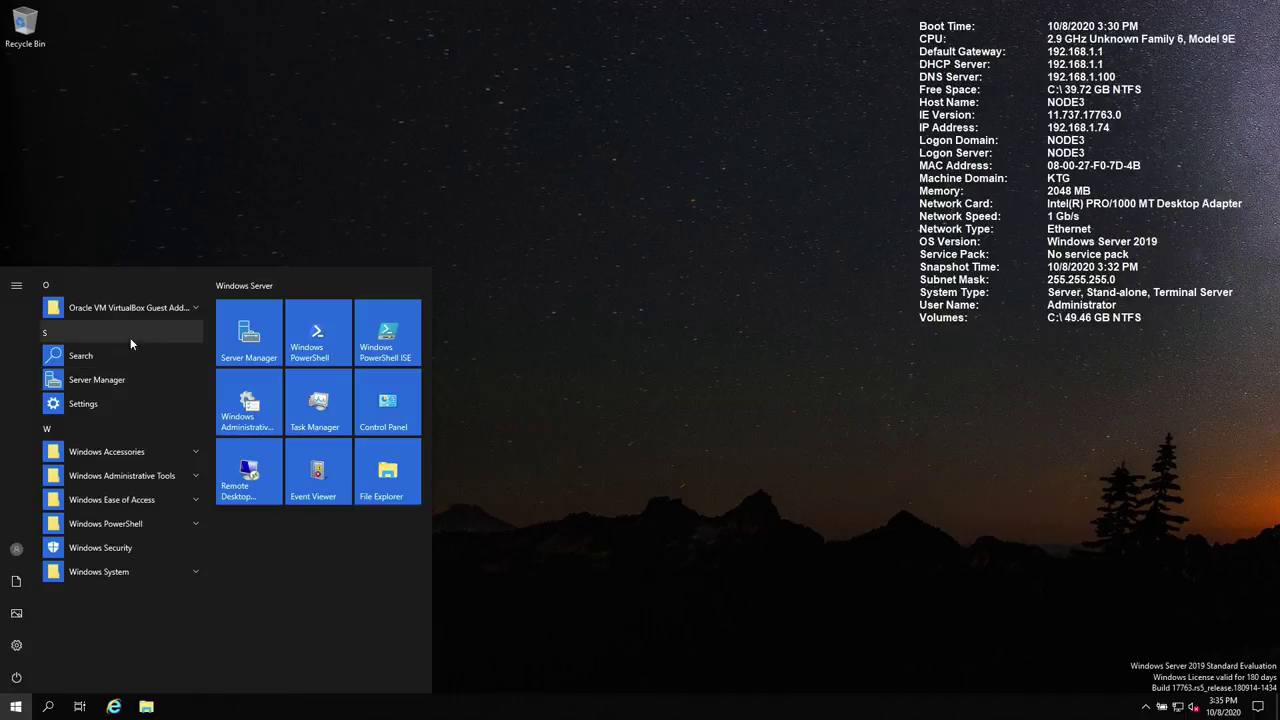
{"action": "left_click", "coordinate": [16, 549]}
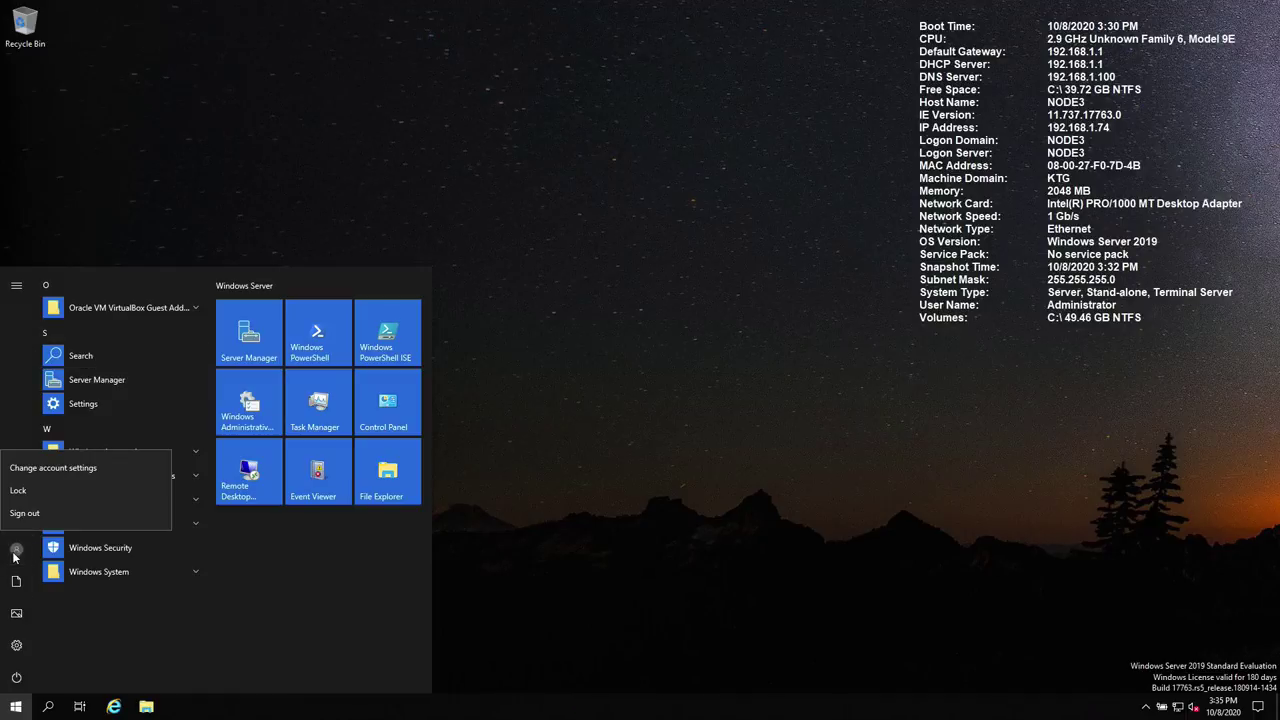